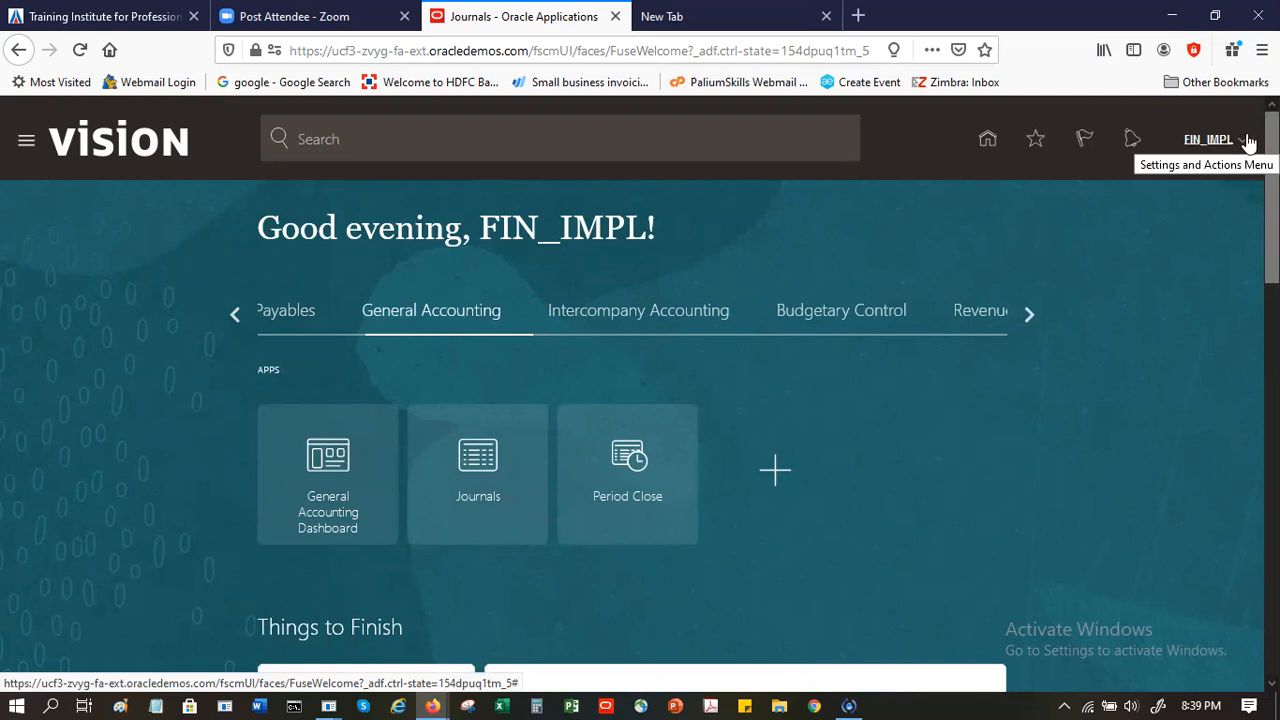
Go to Setup and Maintenance and open its task search page
left_click(1249, 143)
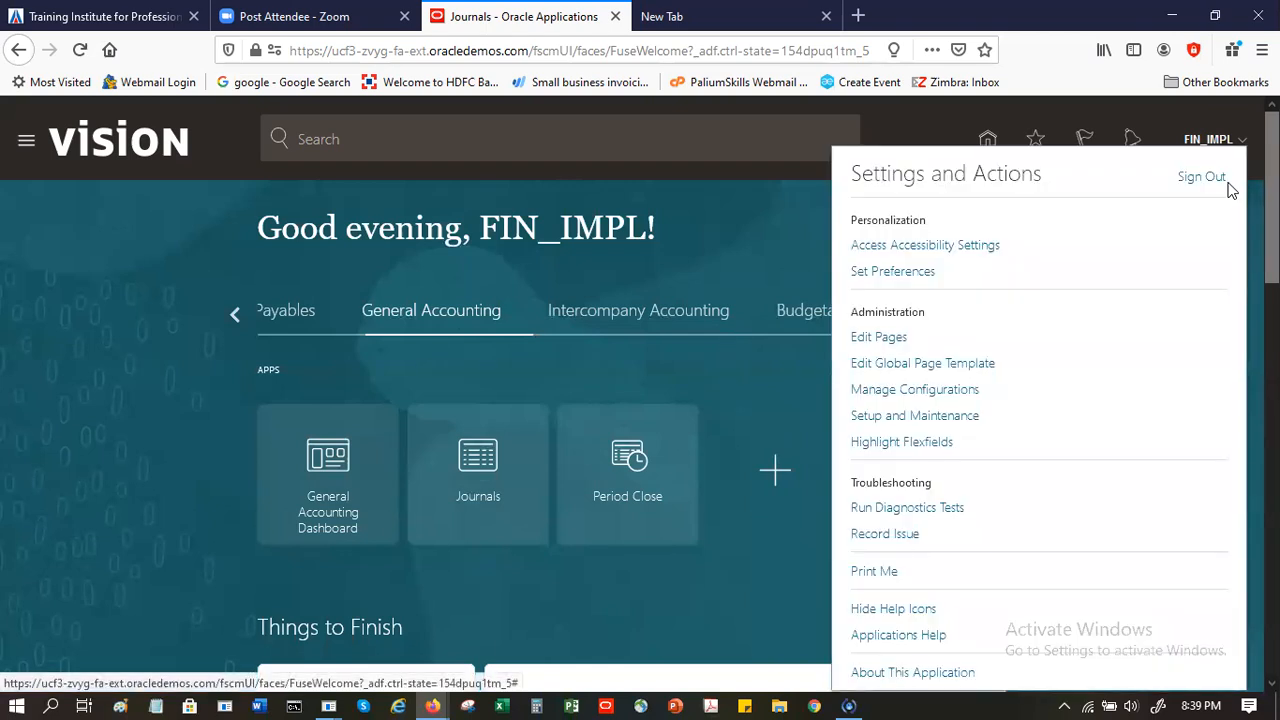
left_click(923, 420)
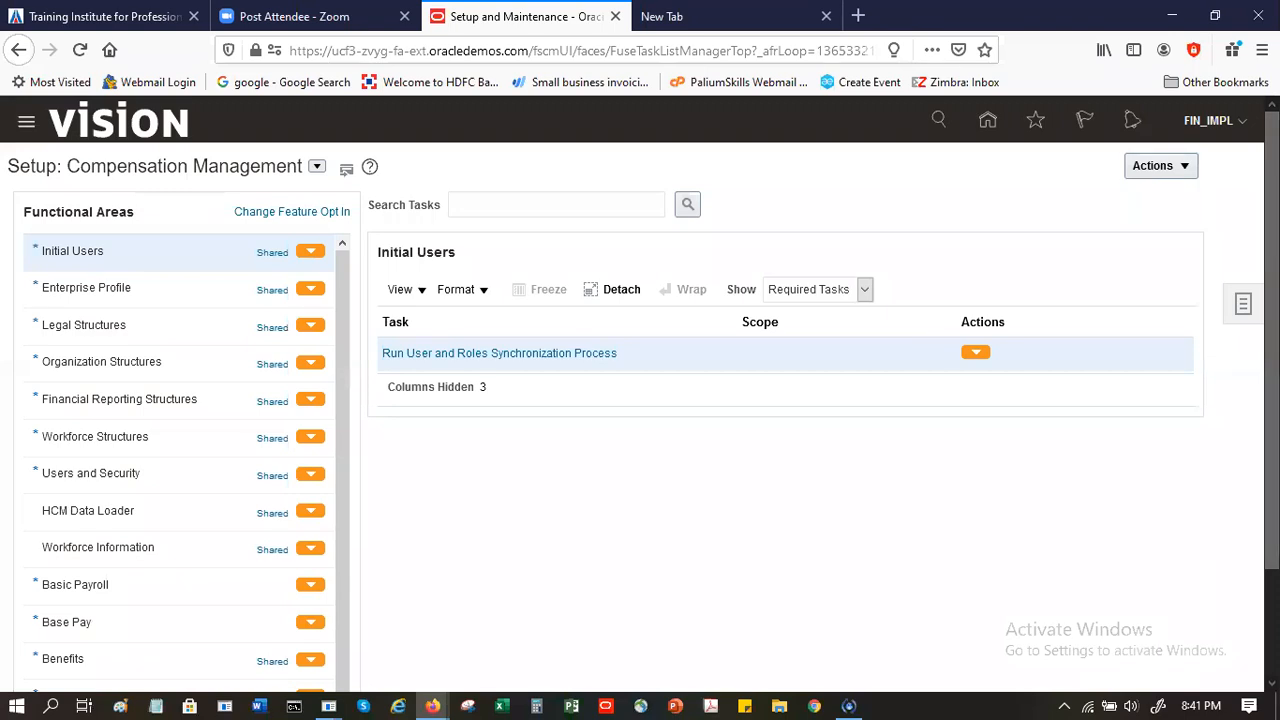
left_click(1244, 308)
left_click(1105, 377)
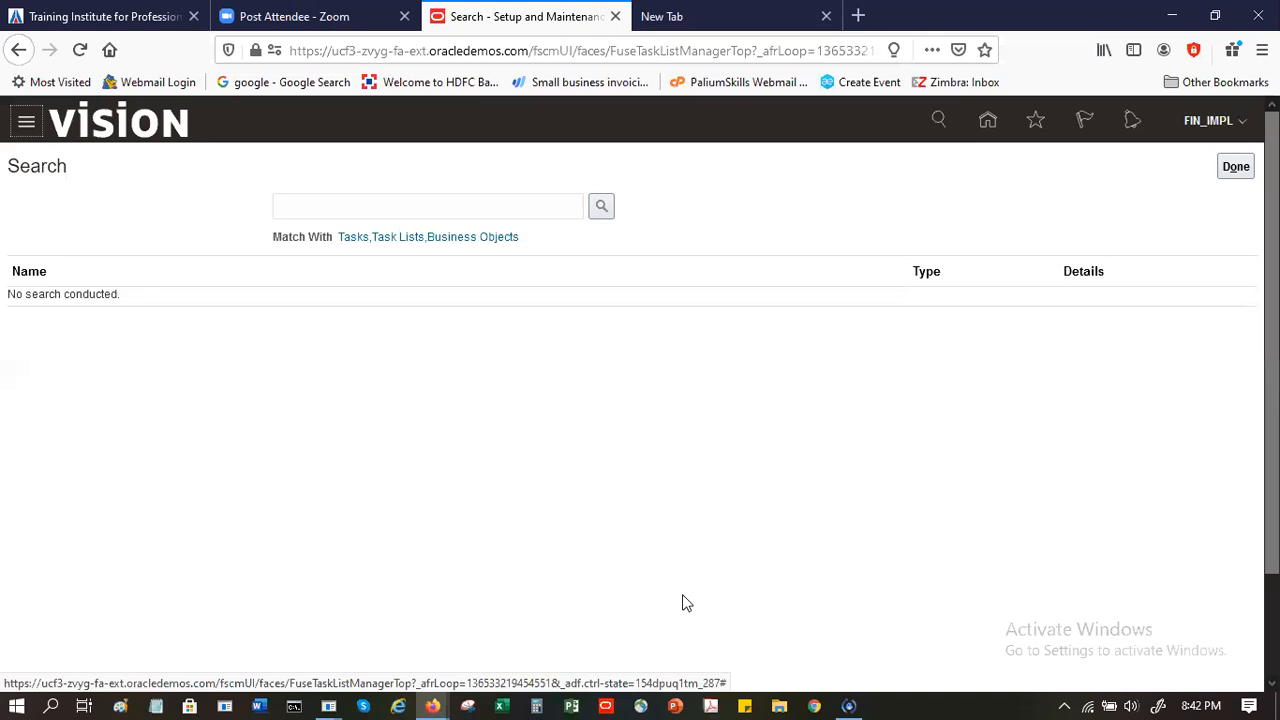
Search the setup tasks, task lists and business objects for "Rapid"
left_click(427, 203)
type("Rapid")
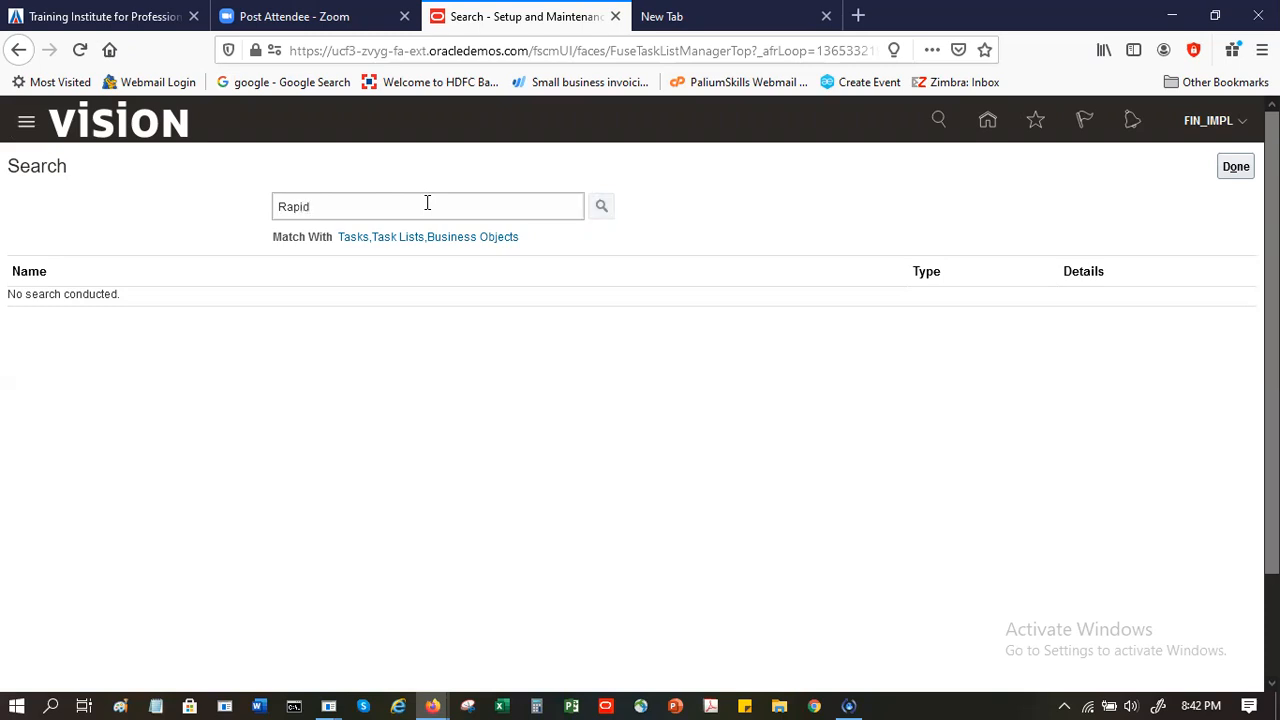
left_click(601, 206)
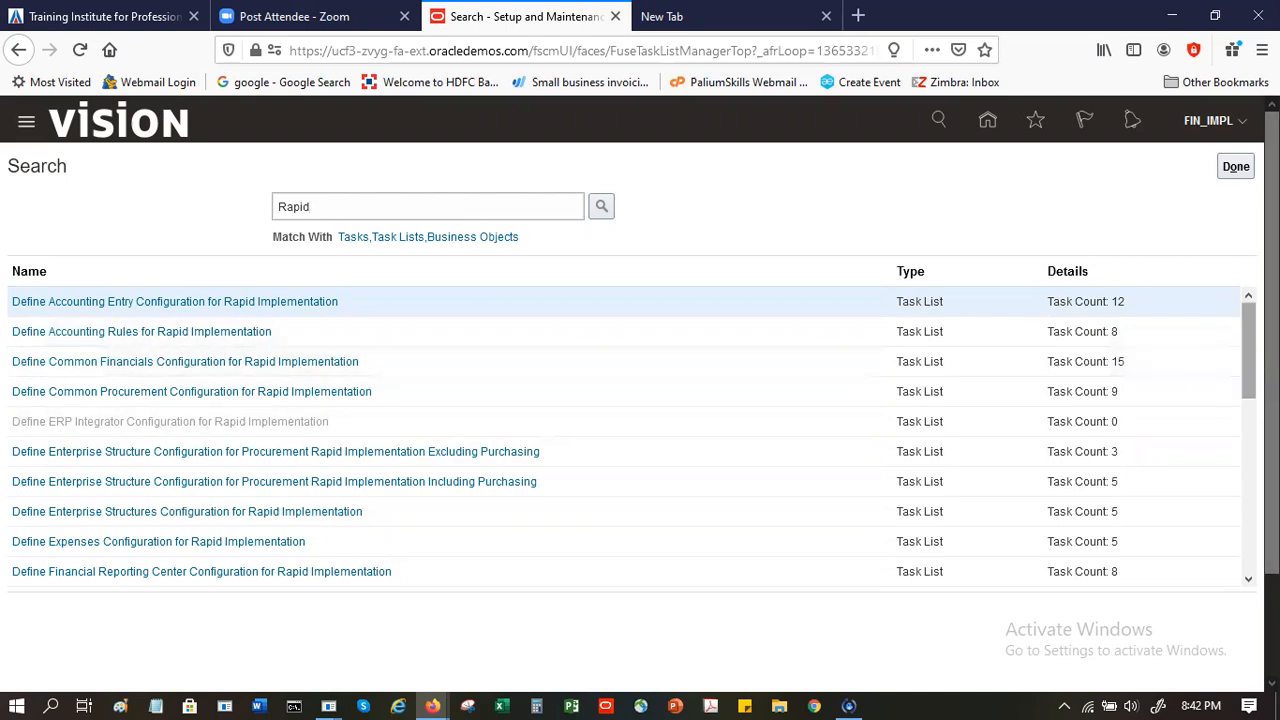
Open the Define Taxes for Rapid Implementation task list from the search results
scroll(632, 437, "down", 2)
scroll(632, 437, "down", 5)
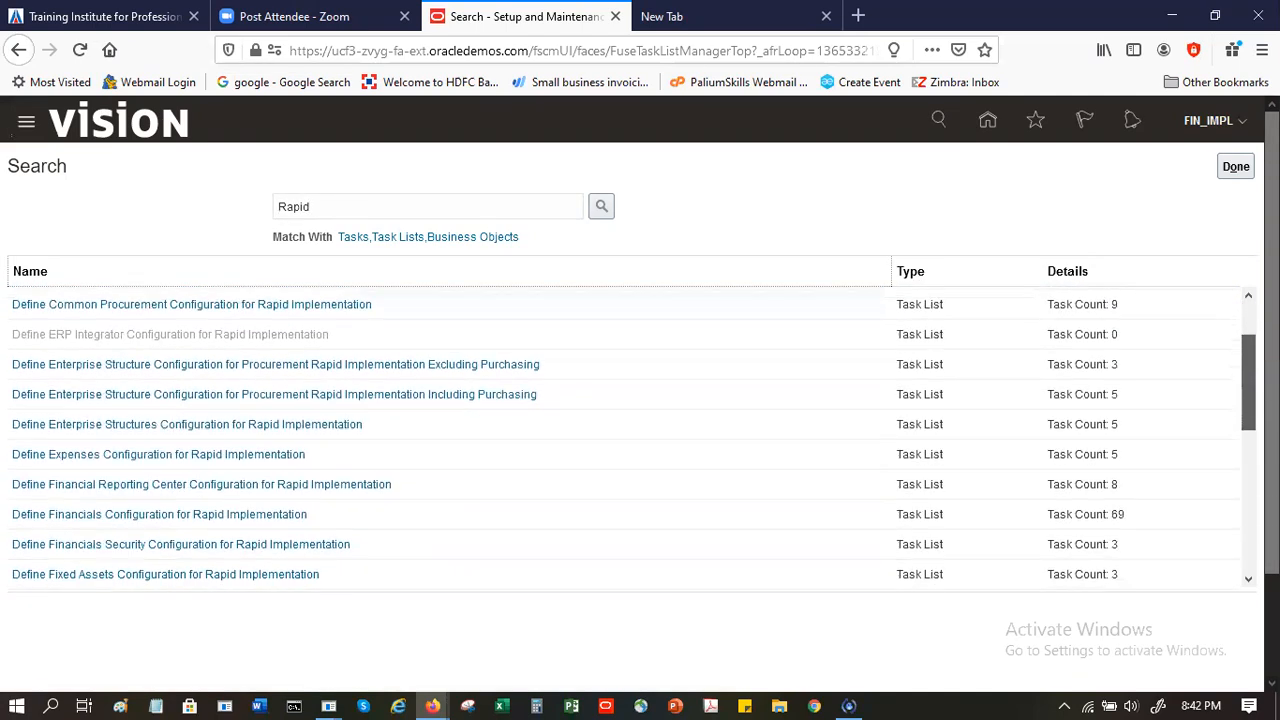
scroll(632, 437, "down", 4)
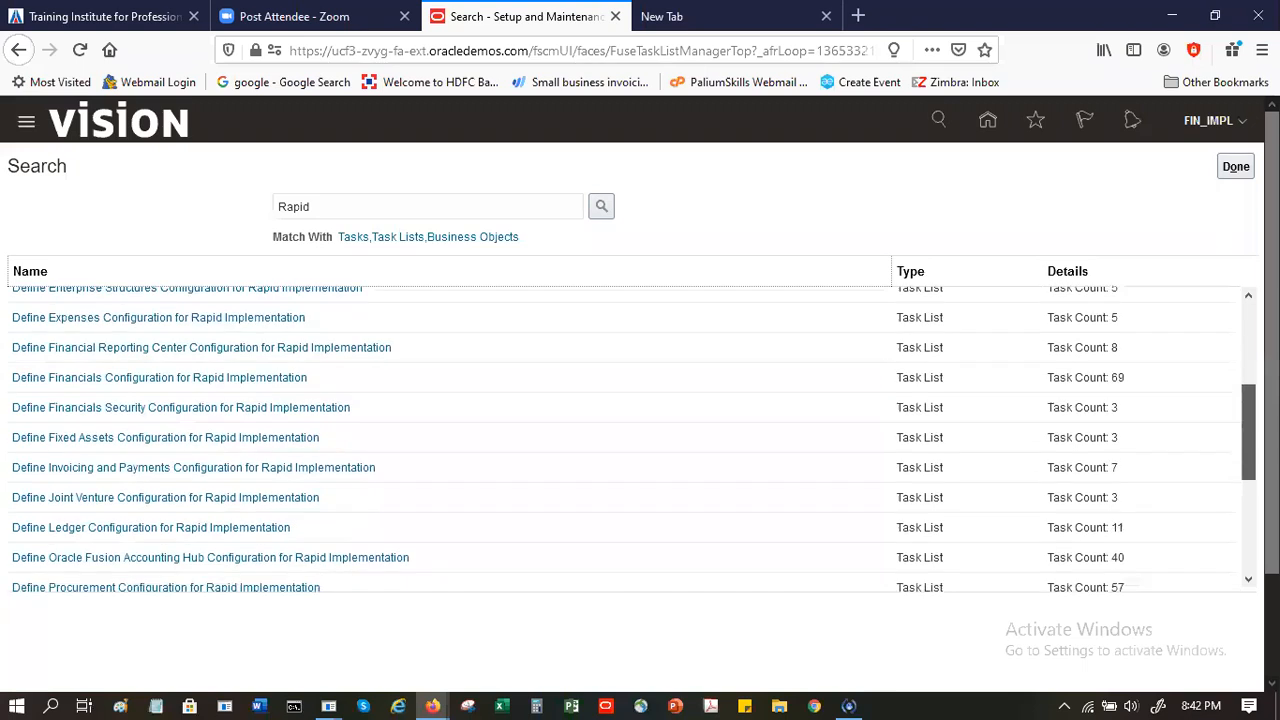
scroll(632, 437, "down", 4)
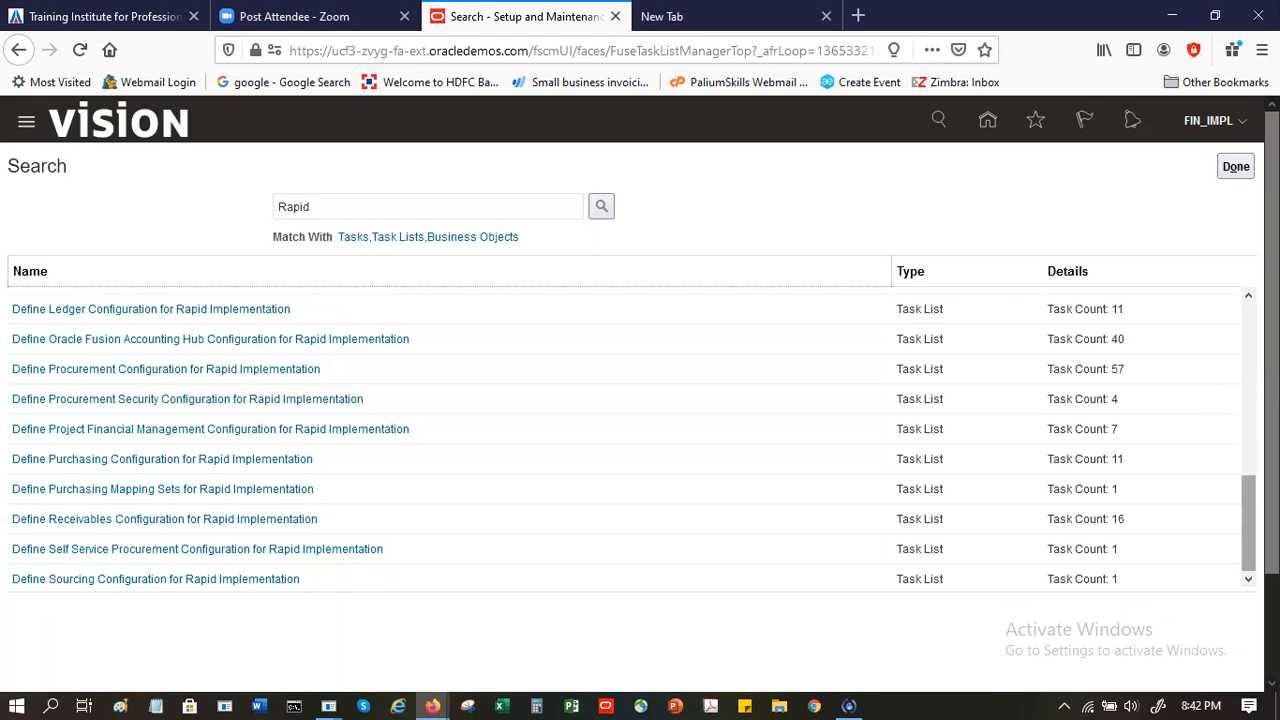
scroll(632, 437, "down", 1)
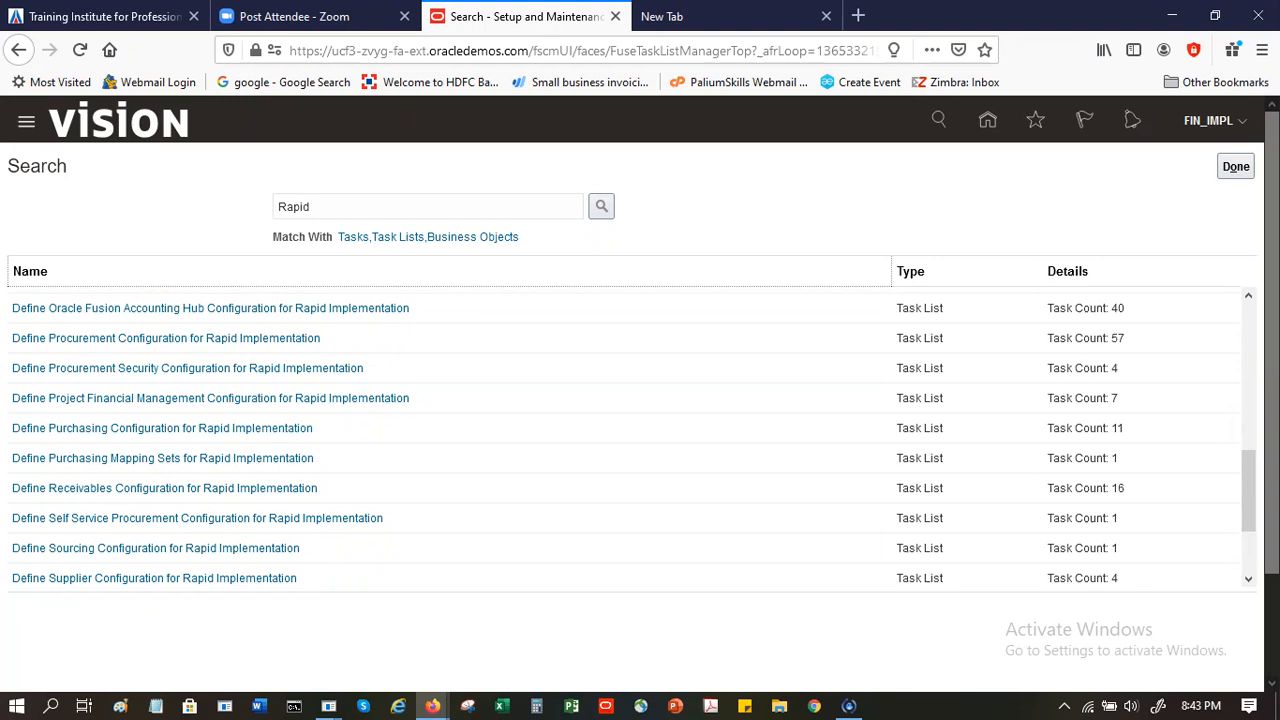
scroll(630, 440, "down", 2)
left_click_drag(1248, 528, 1248, 531)
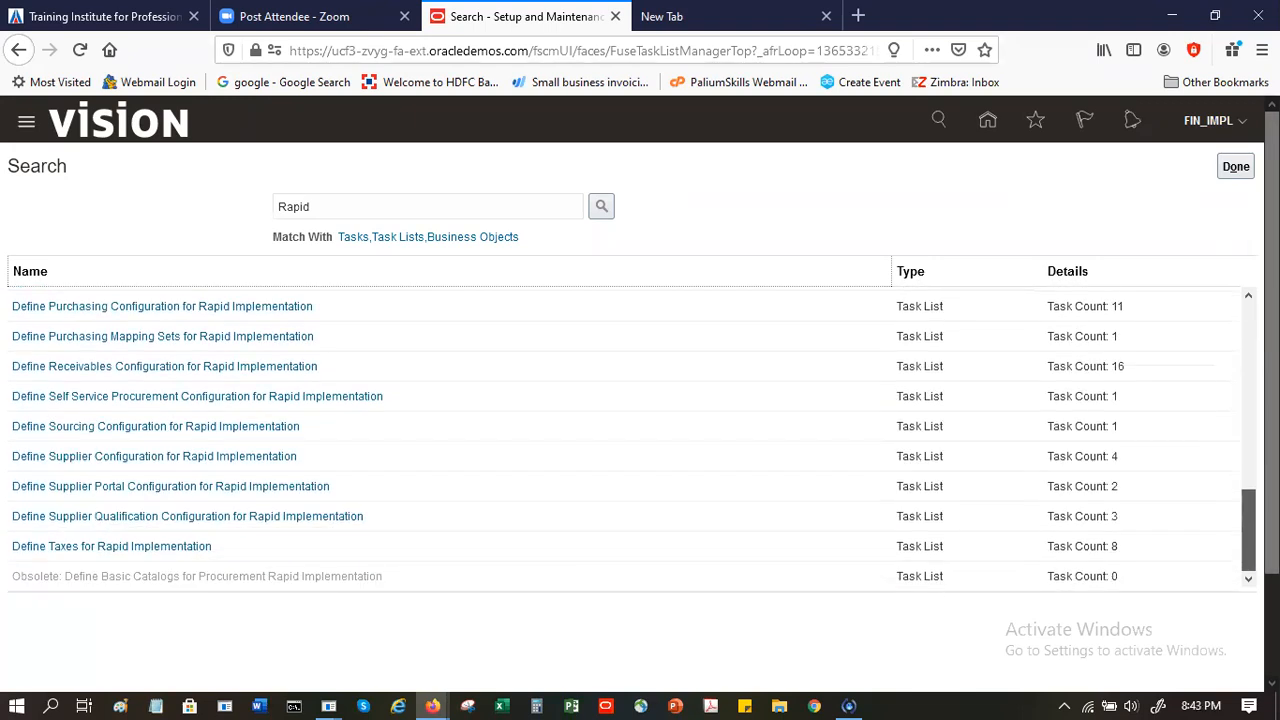
left_click(95, 547)
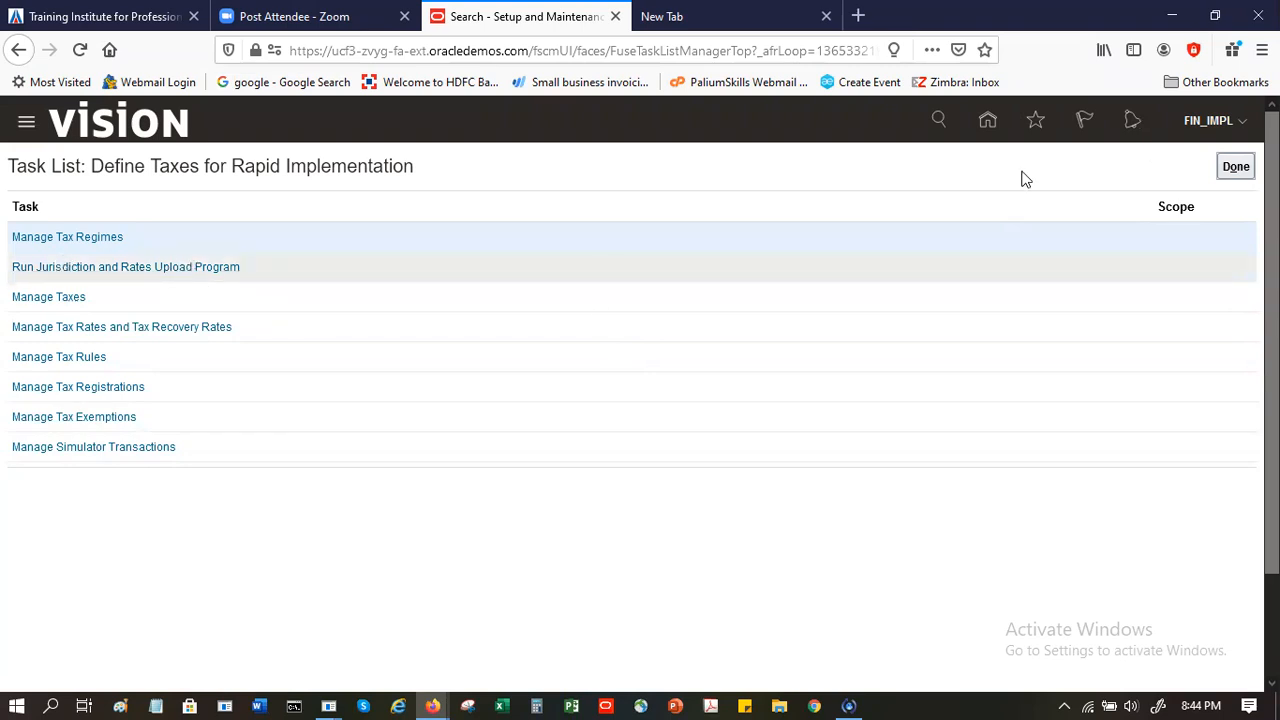
Return to the Rapid search results and reopen the Define Taxes for Rapid Implementation task list
left_click(1236, 166)
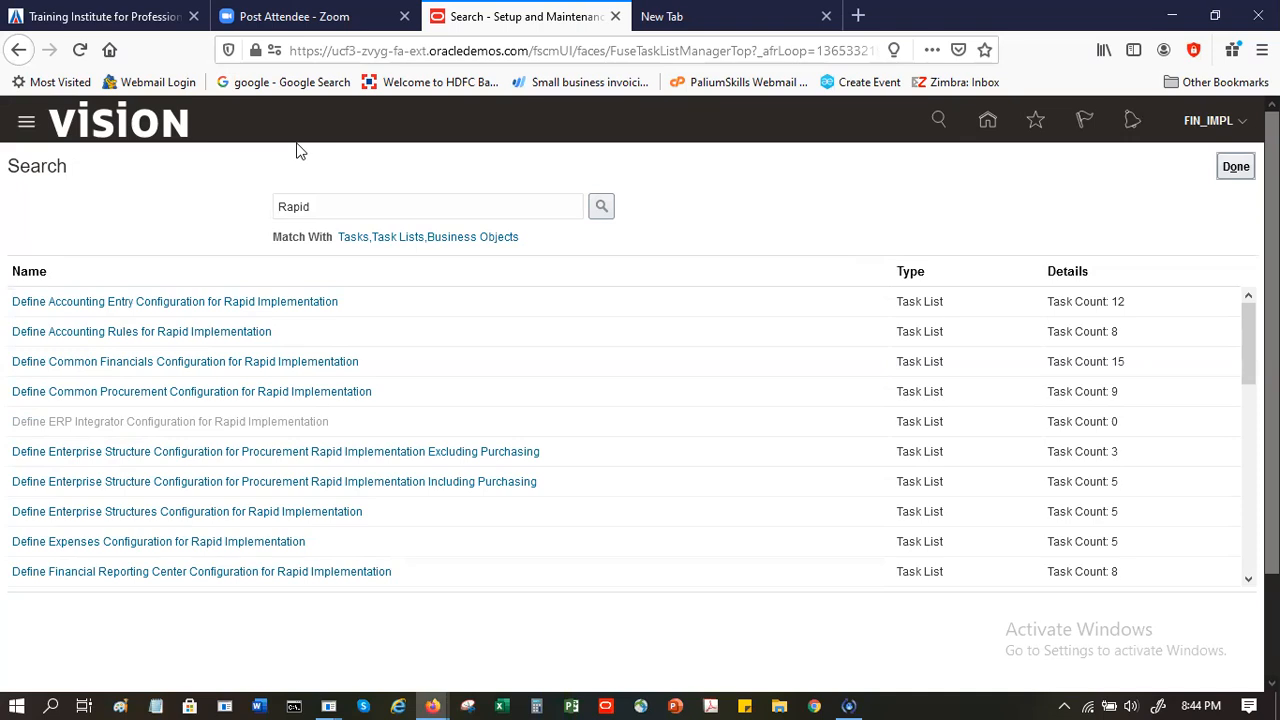
left_click_drag(1248, 340, 1248, 528)
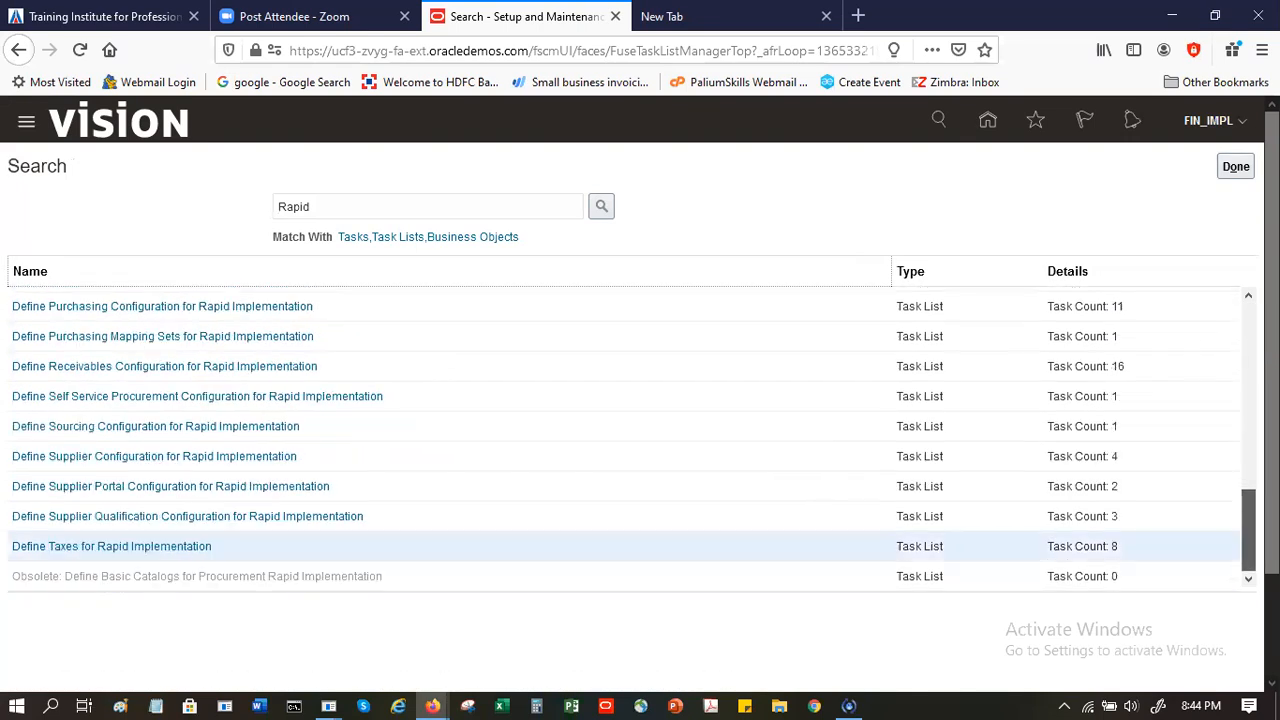
left_click(100, 547)
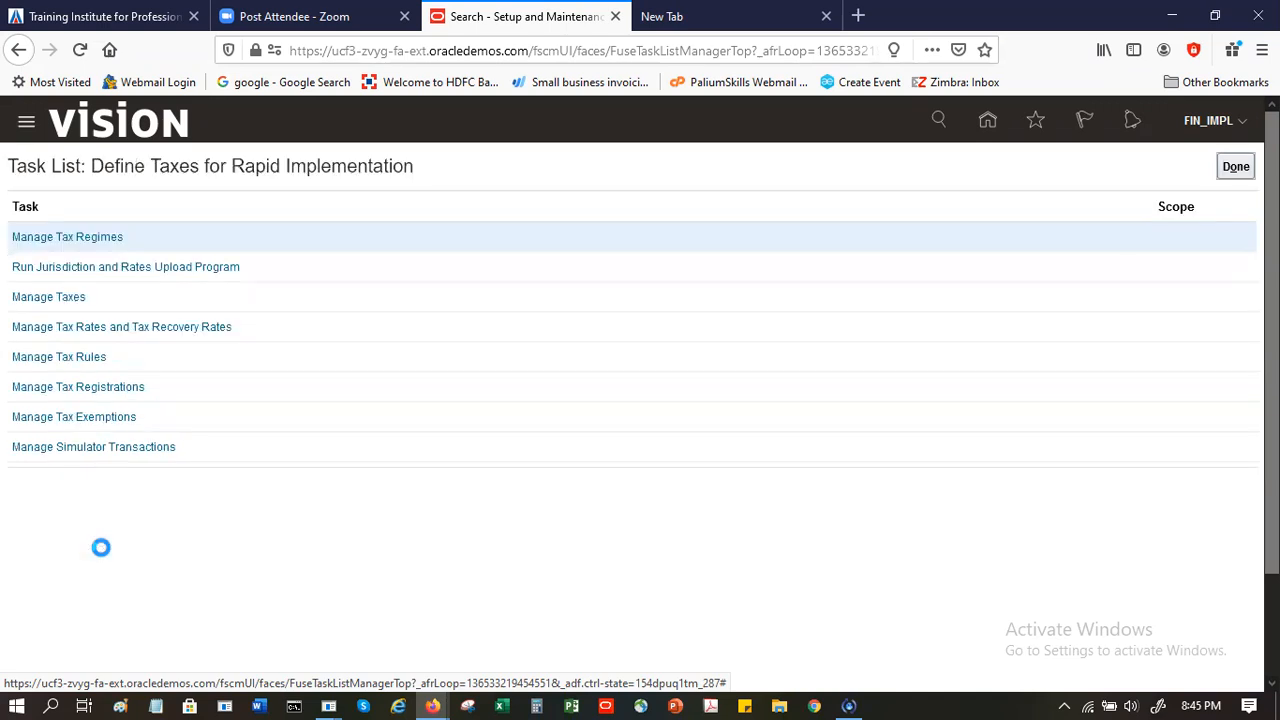
Open the Manage Tax Regimes task and download the Tax Configuration Workbook, saving it as a file
left_click(72, 238)
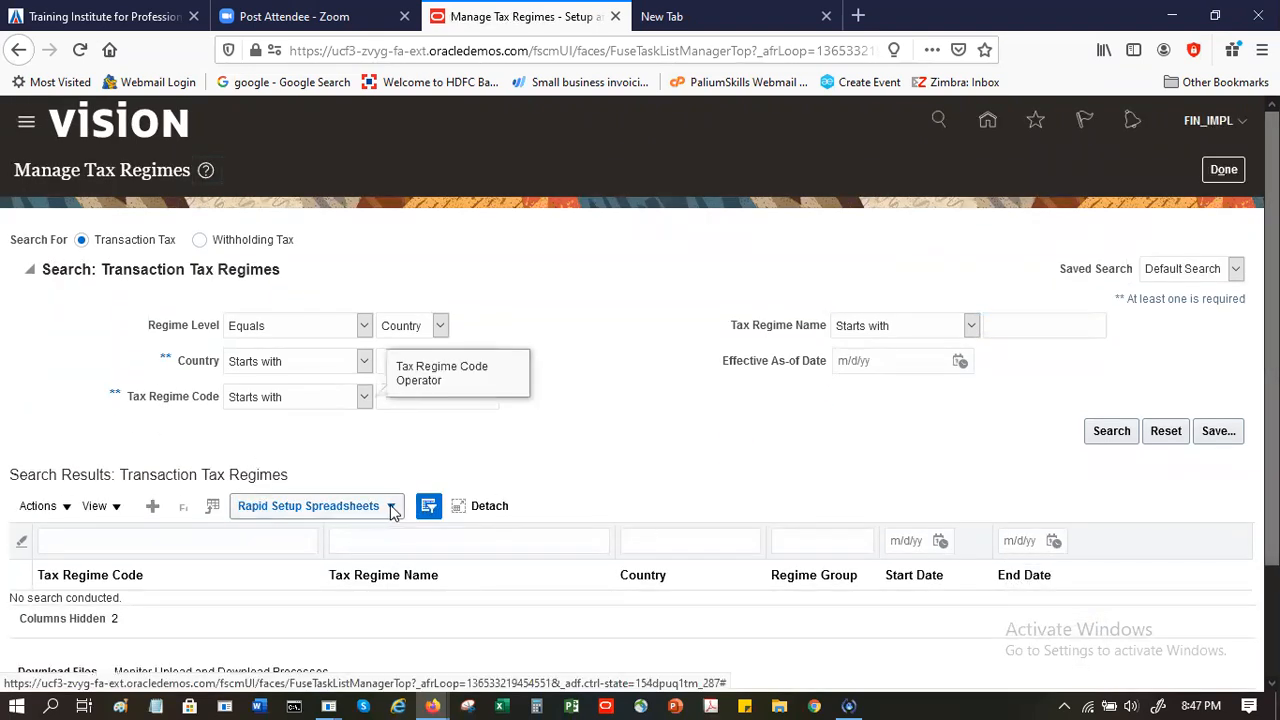
left_click(390, 507)
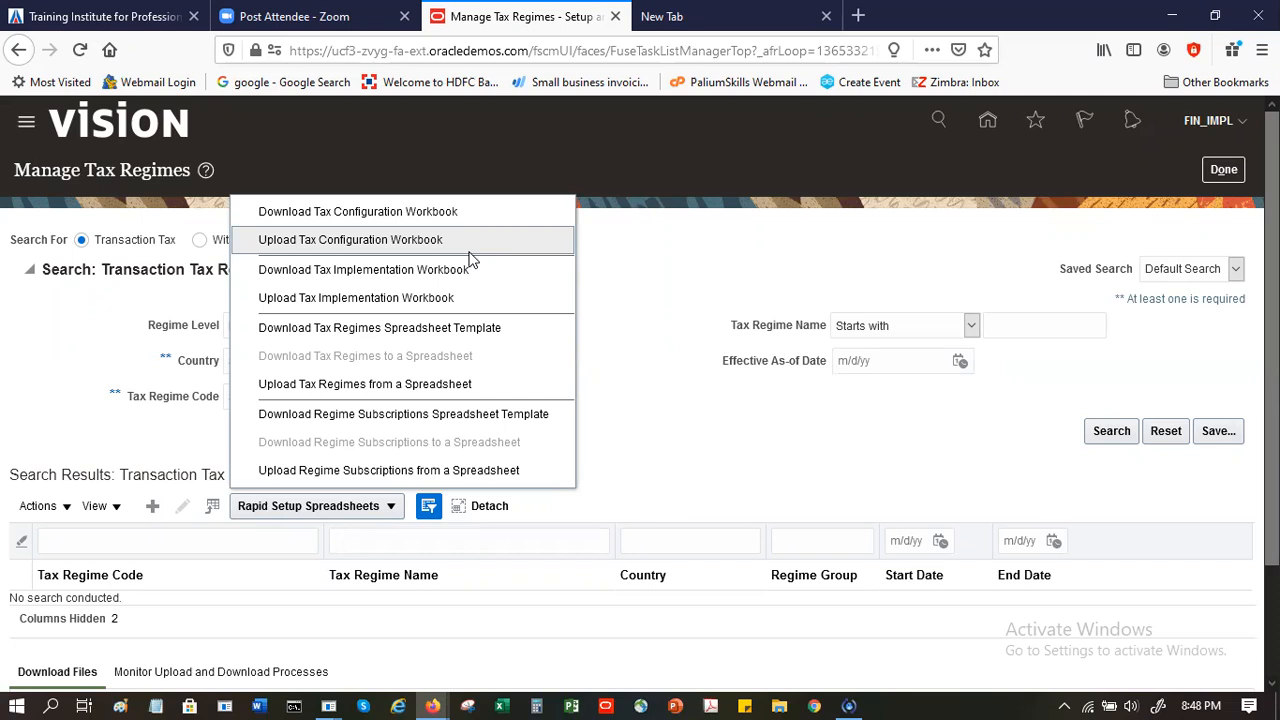
left_click(443, 212)
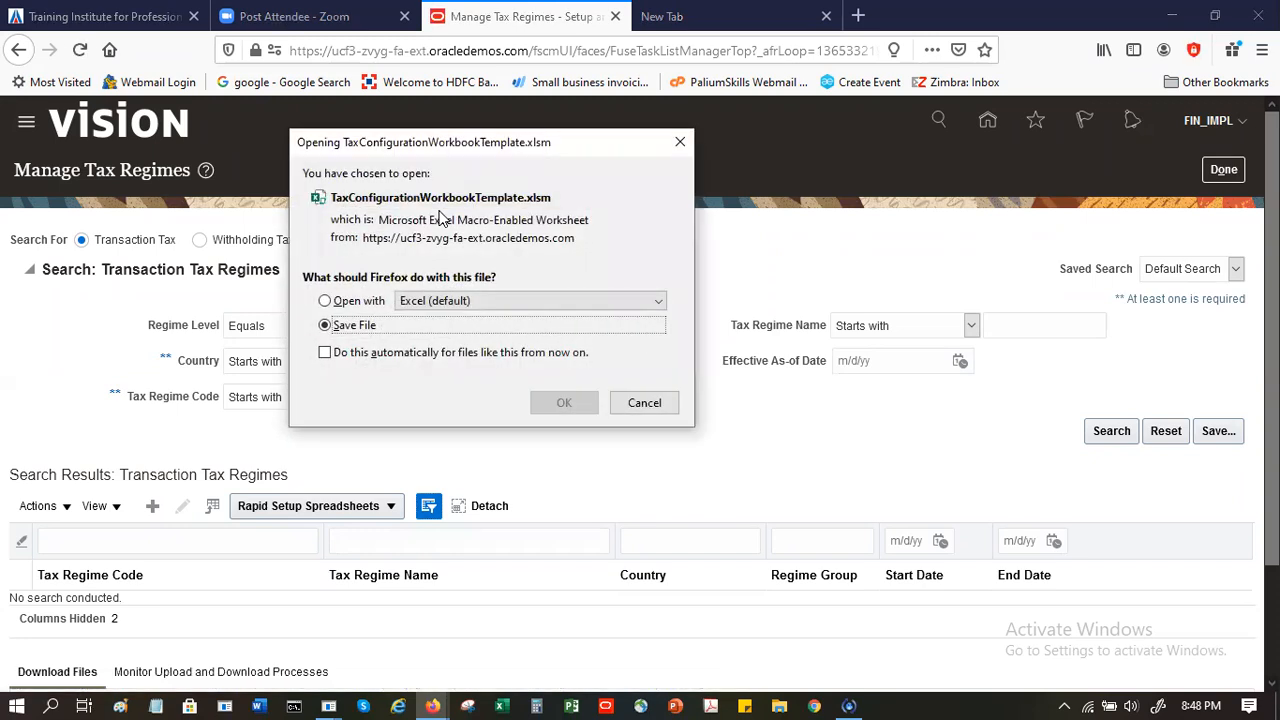
left_click(566, 403)
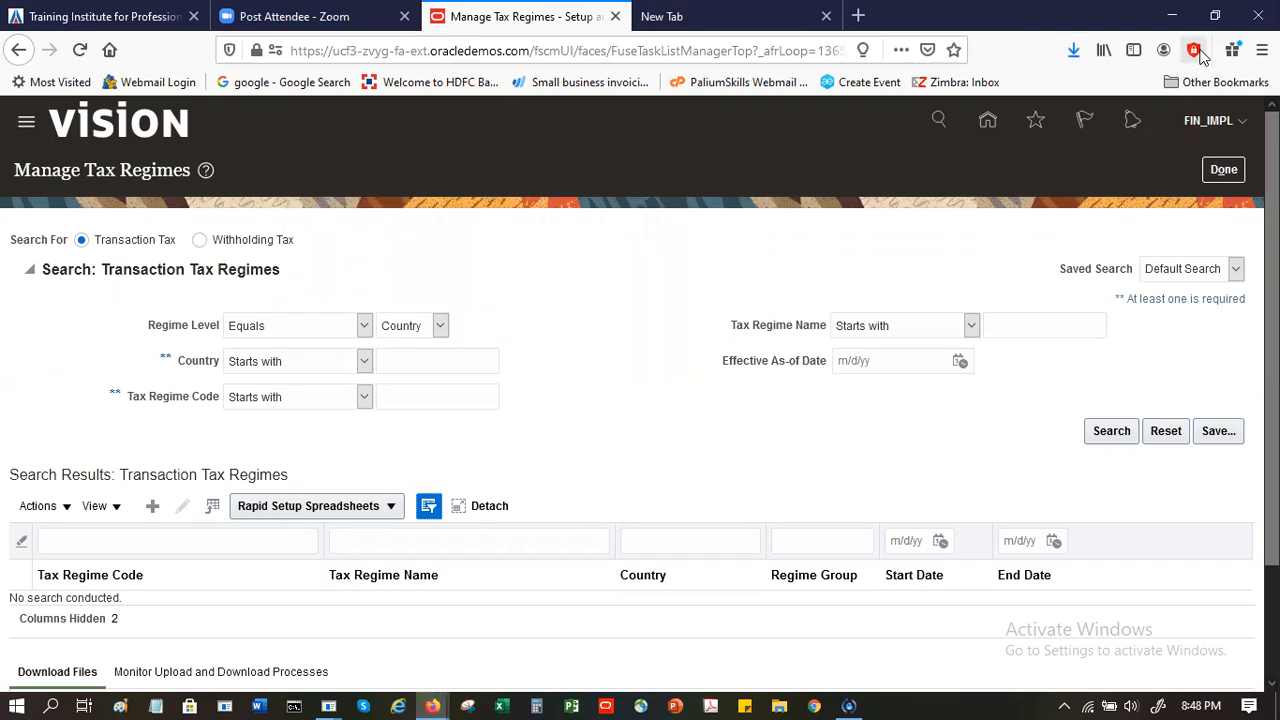
Open the downloaded TaxConfigurationWorkbookTemplate.xlsm in Excel, enable editing and content, and continue without updating its links
left_click(1073, 53)
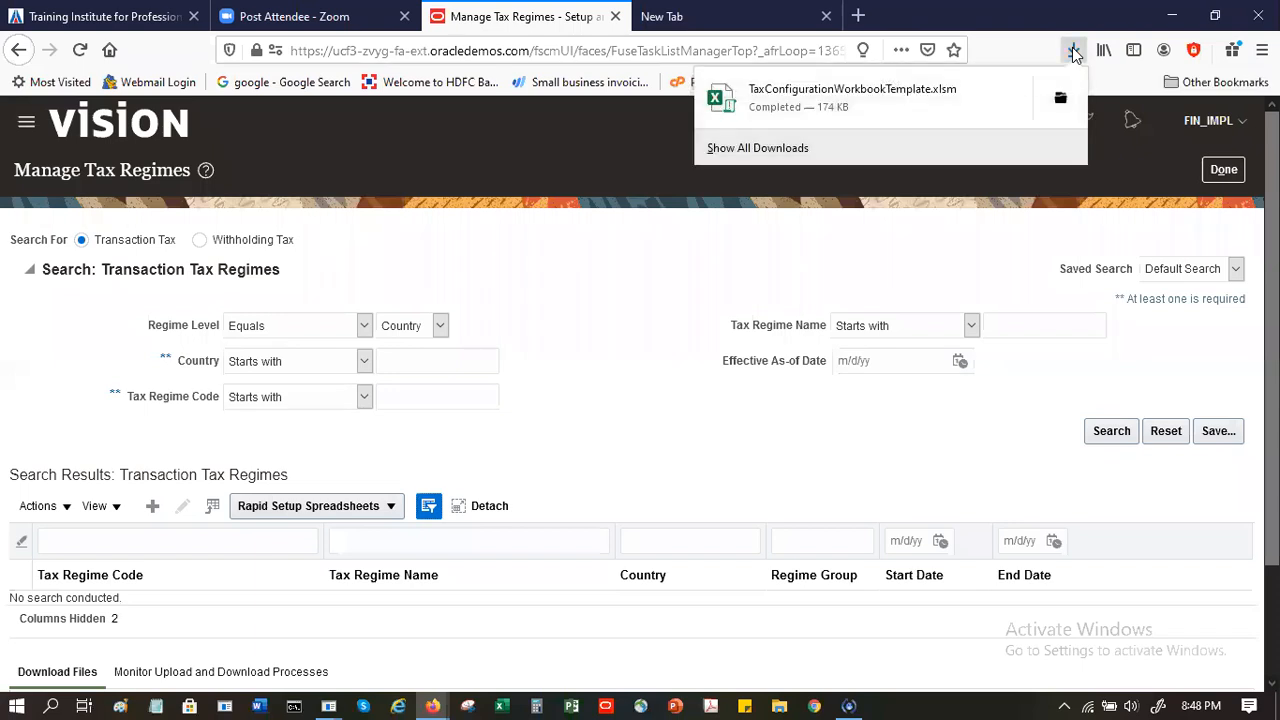
left_click(771, 112)
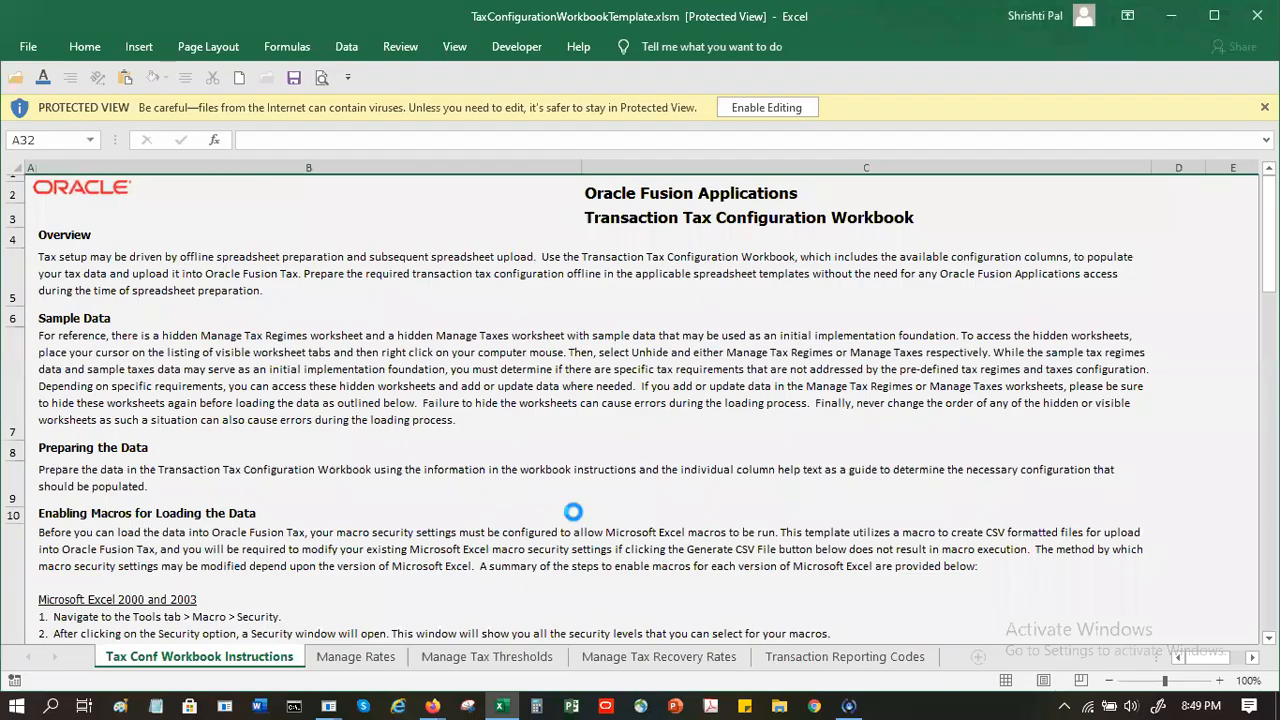
left_click(755, 112)
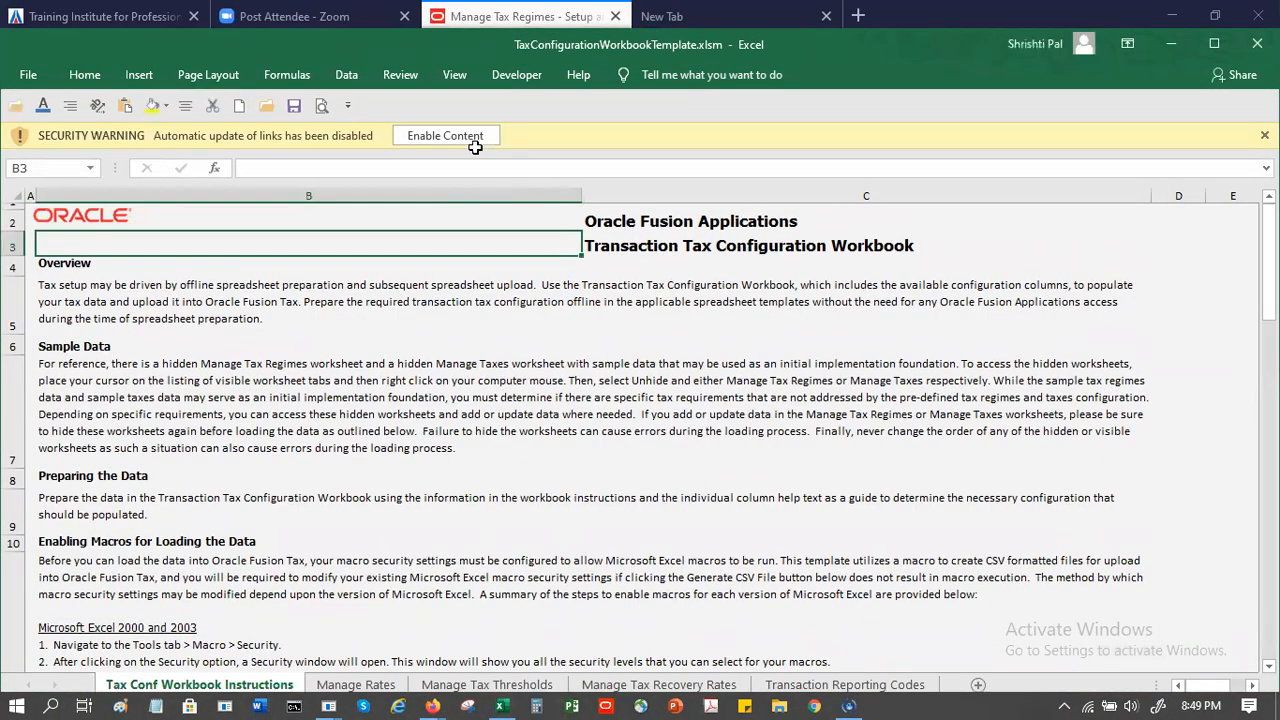
left_click(468, 140)
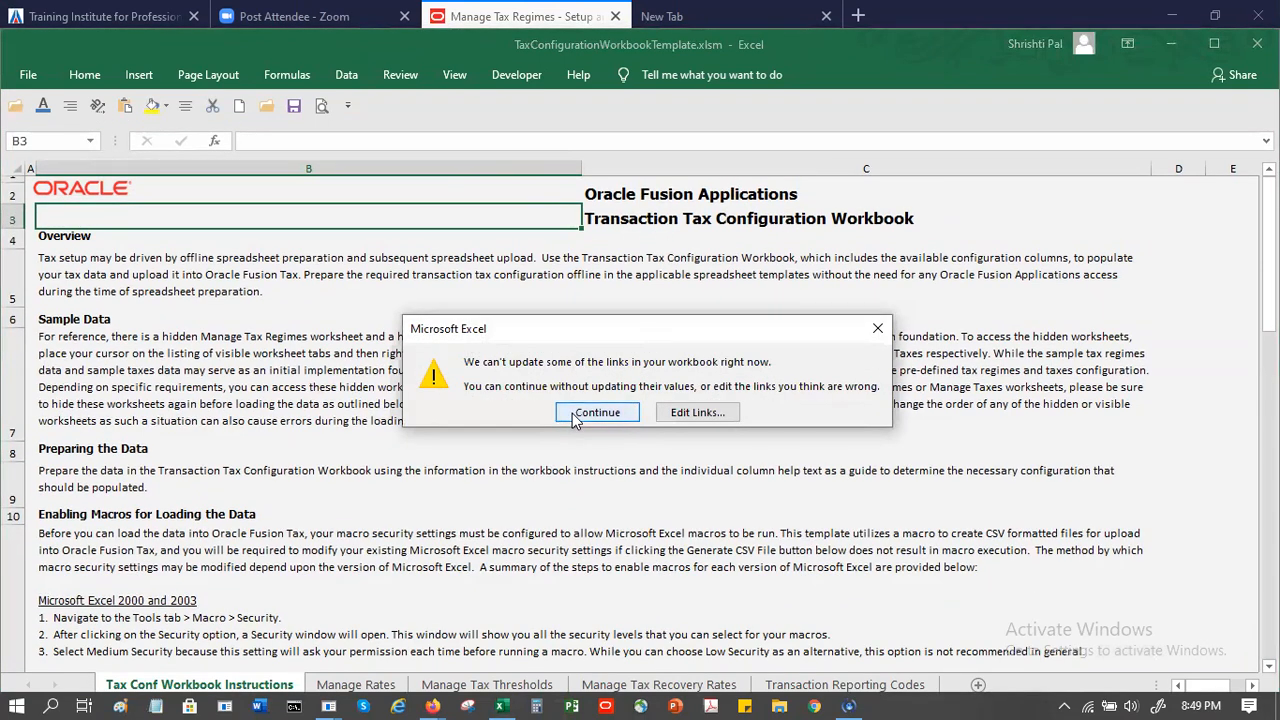
left_click(597, 412)
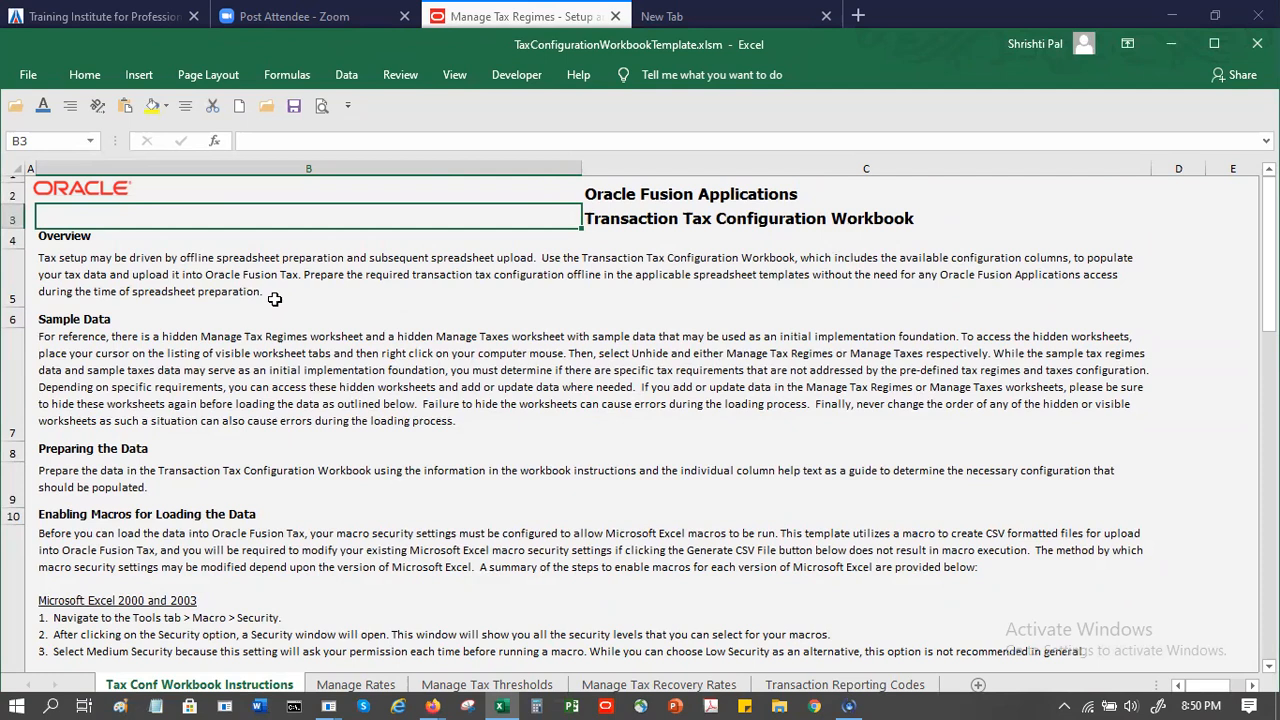
Read the workbook instructions on overview, sample data, preparing the data, enabling macros and loading the data
left_click(102, 407)
left_click(76, 264)
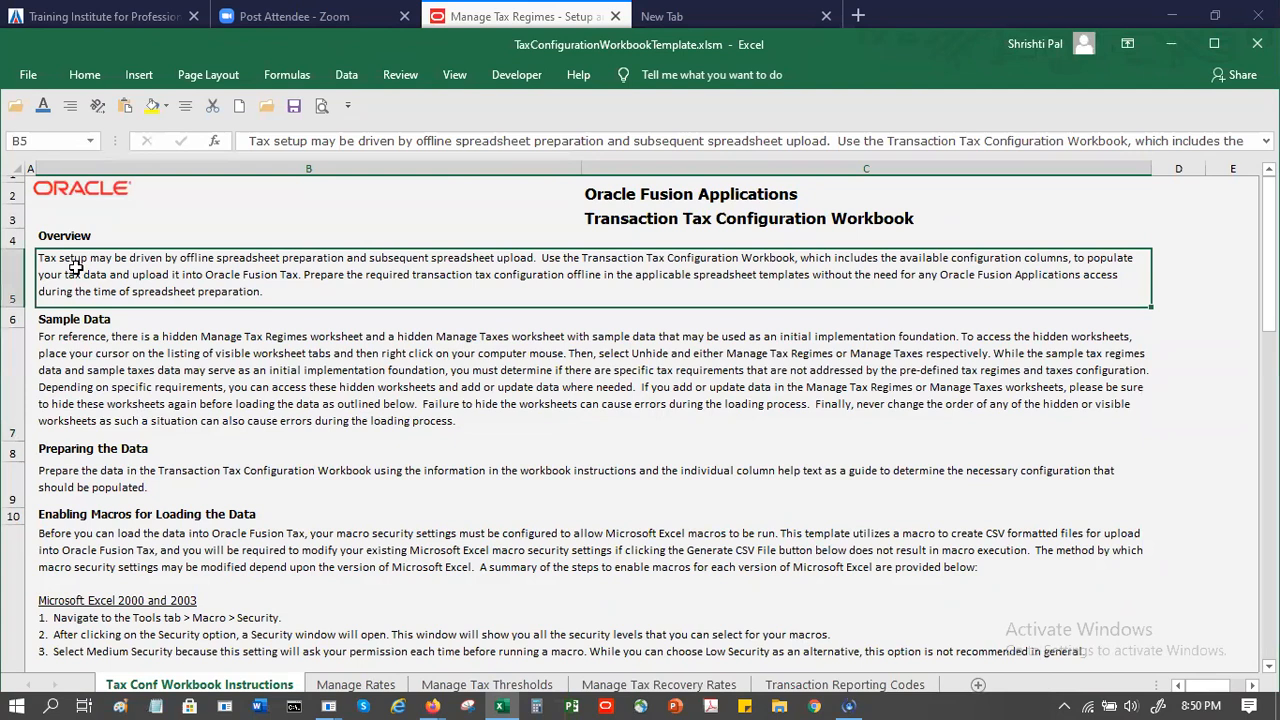
left_click(63, 345)
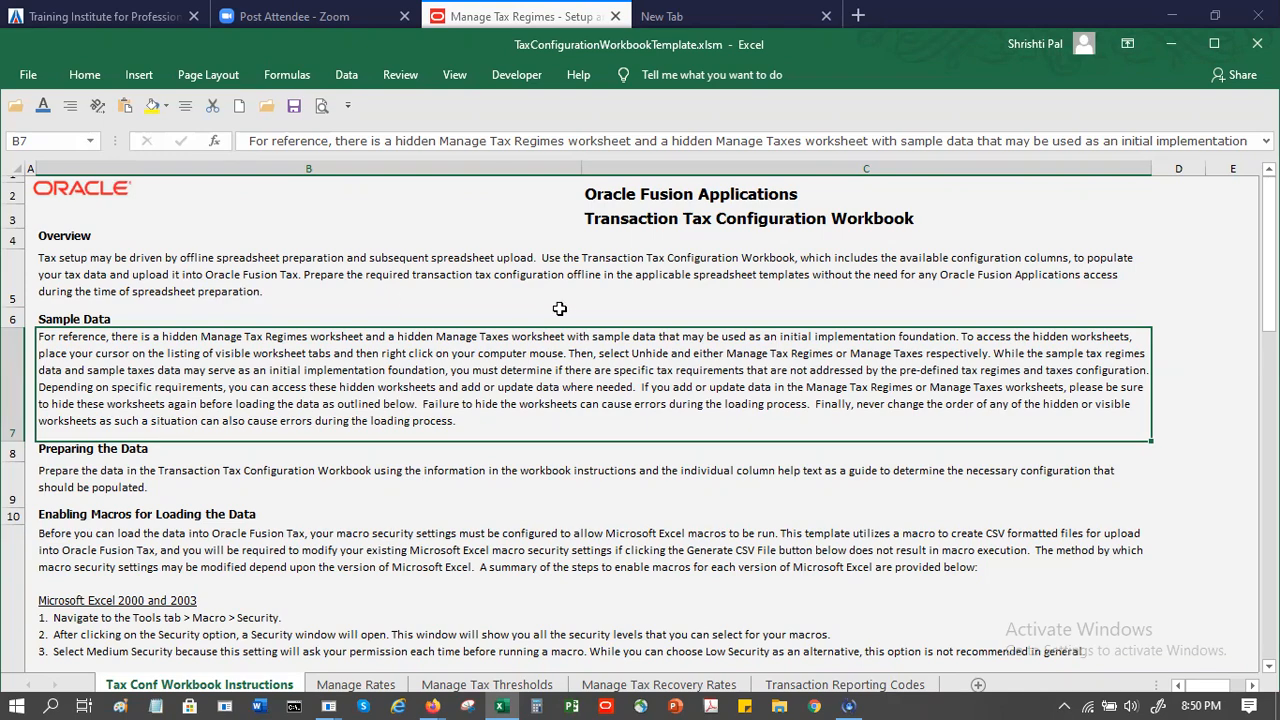
left_click_drag(1268, 296, 1268, 318)
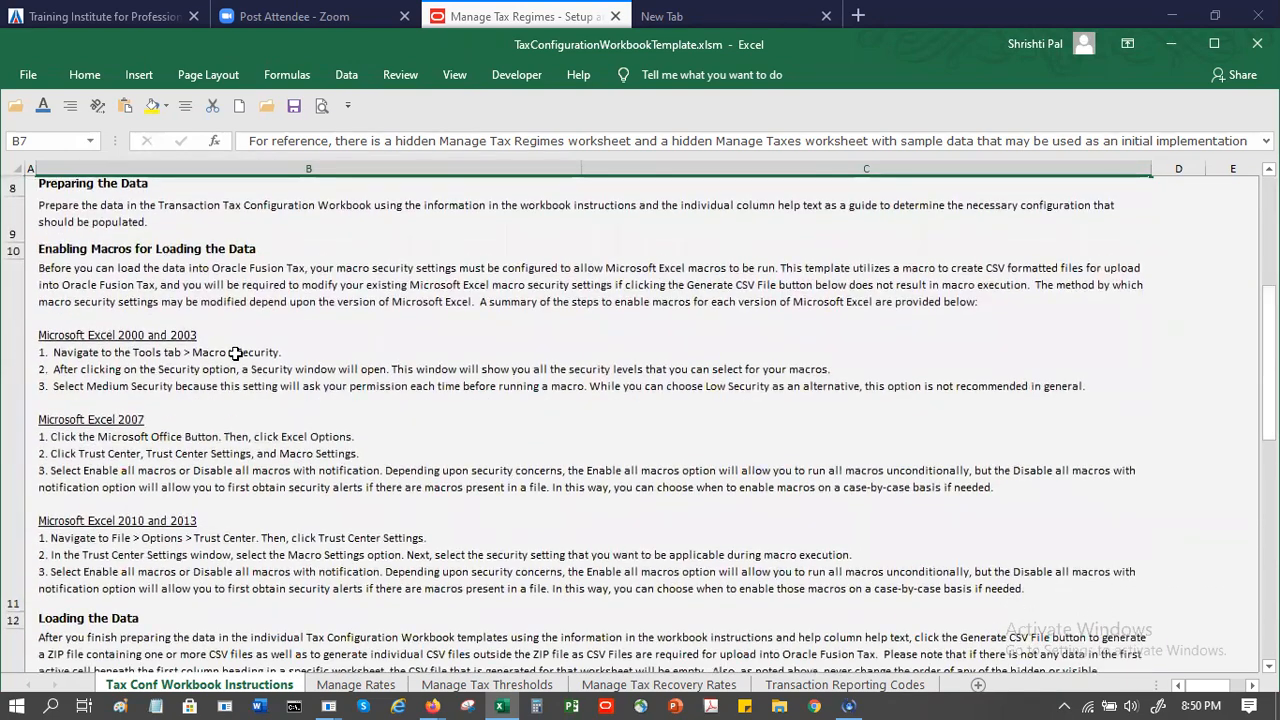
left_click(236, 236)
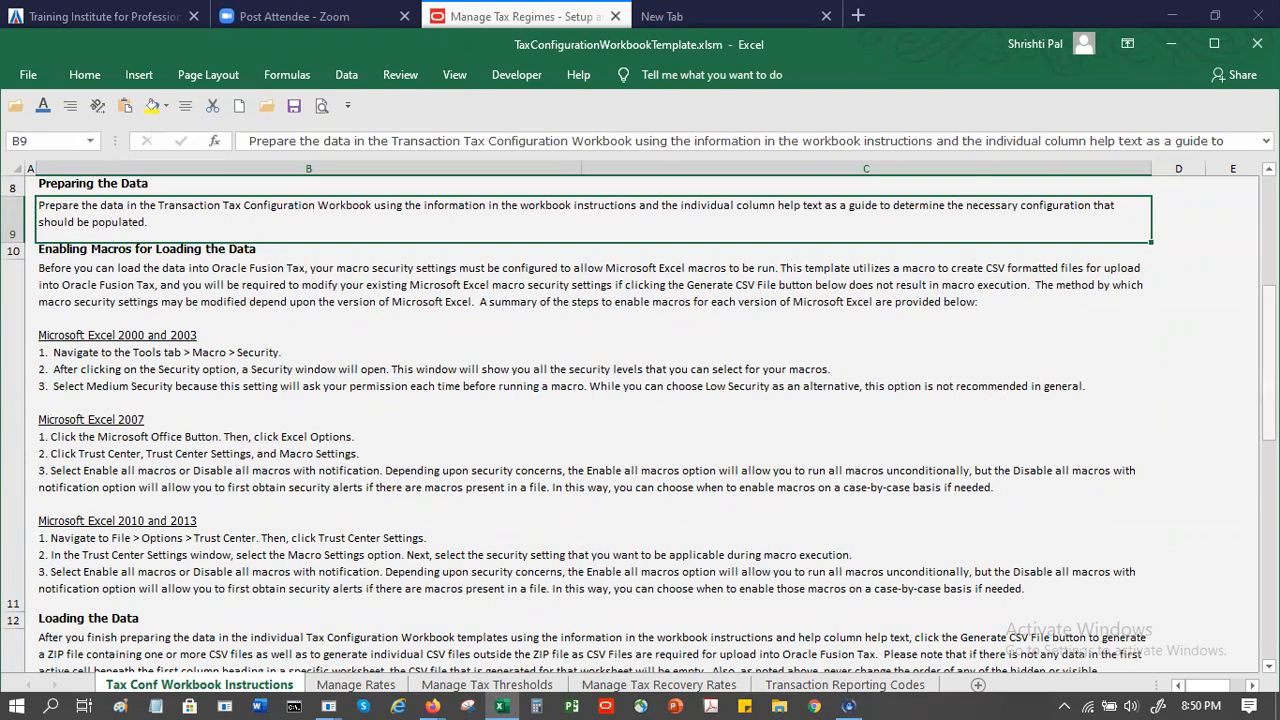
left_click_drag(1268, 351, 1268, 369)
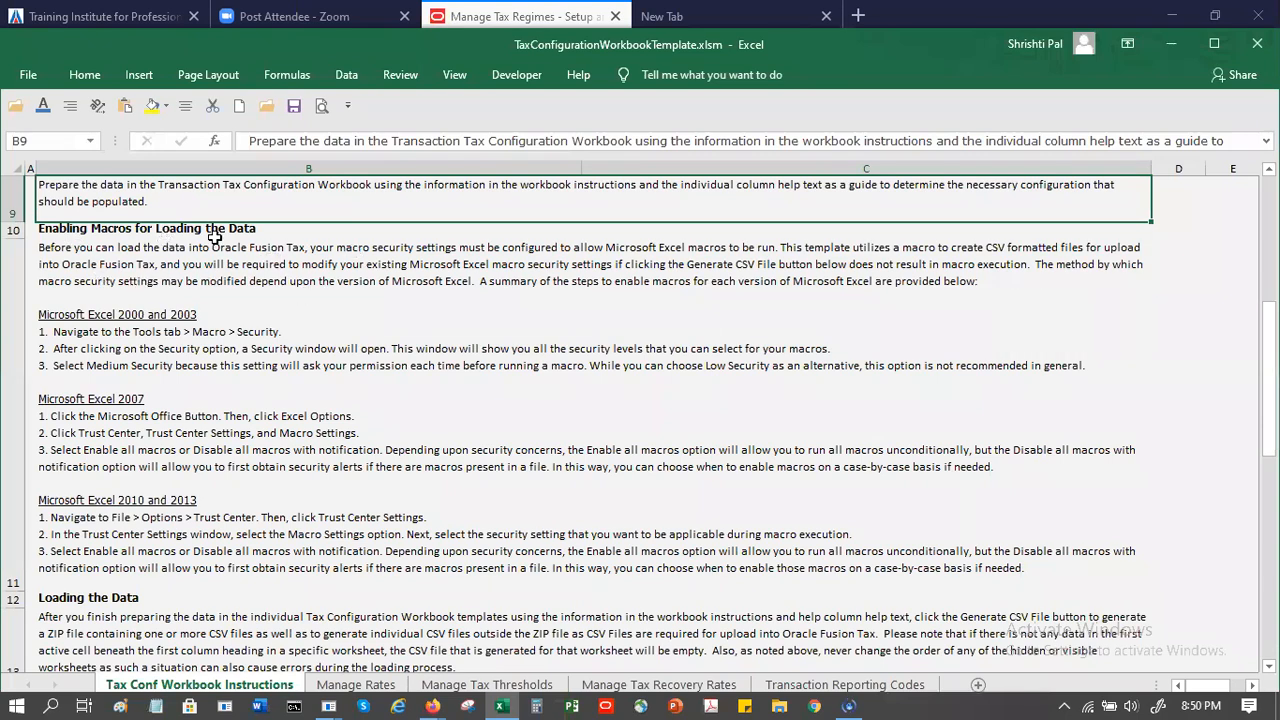
left_click(226, 273)
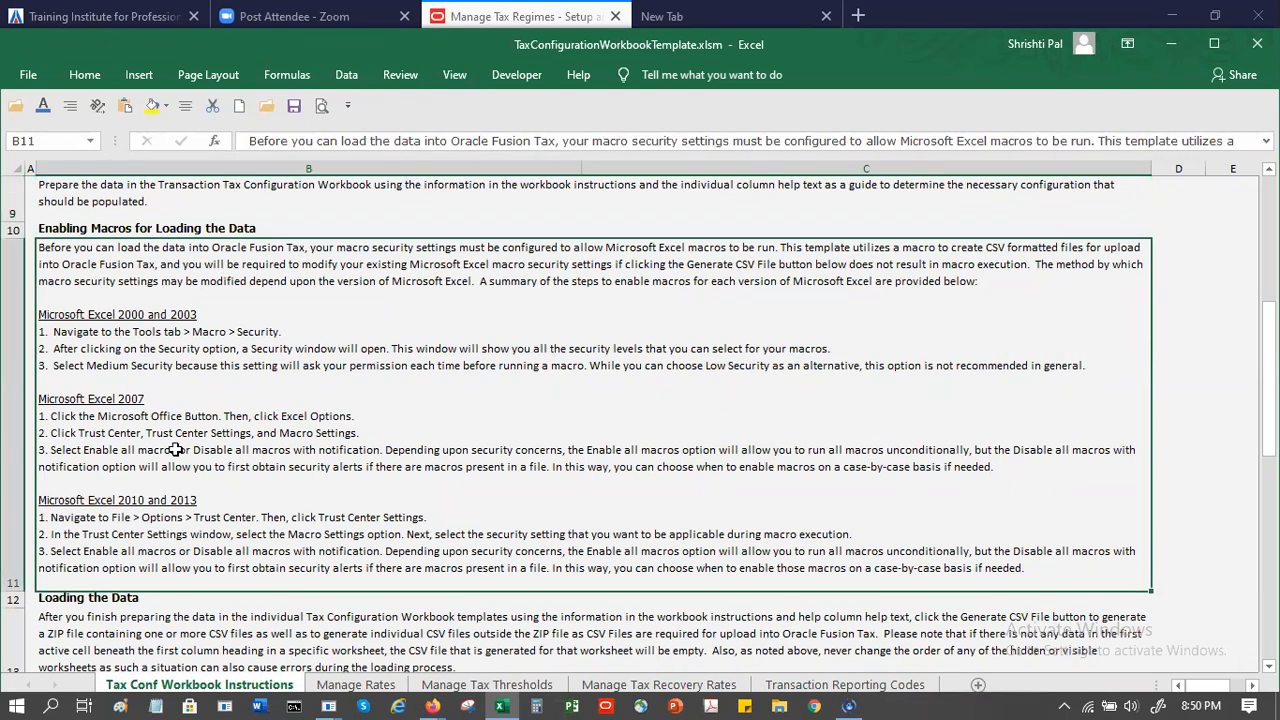
left_click_drag(1268, 379, 1268, 412)
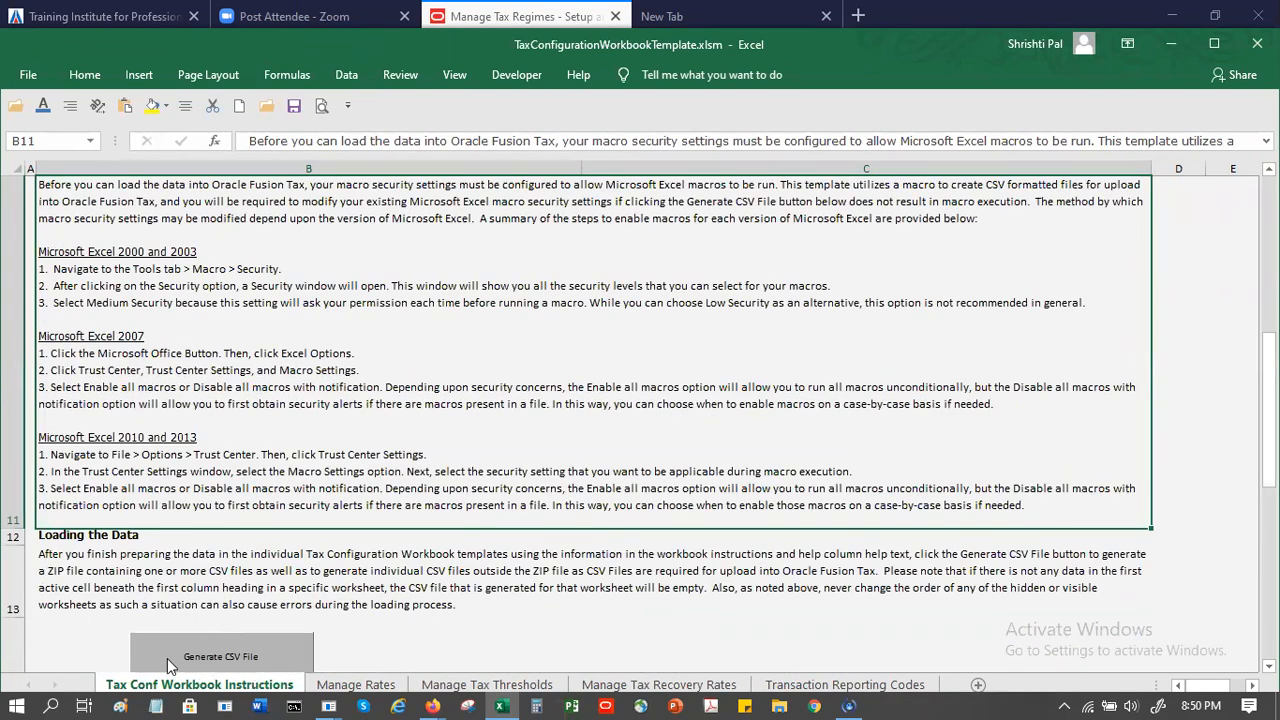
left_click(236, 571)
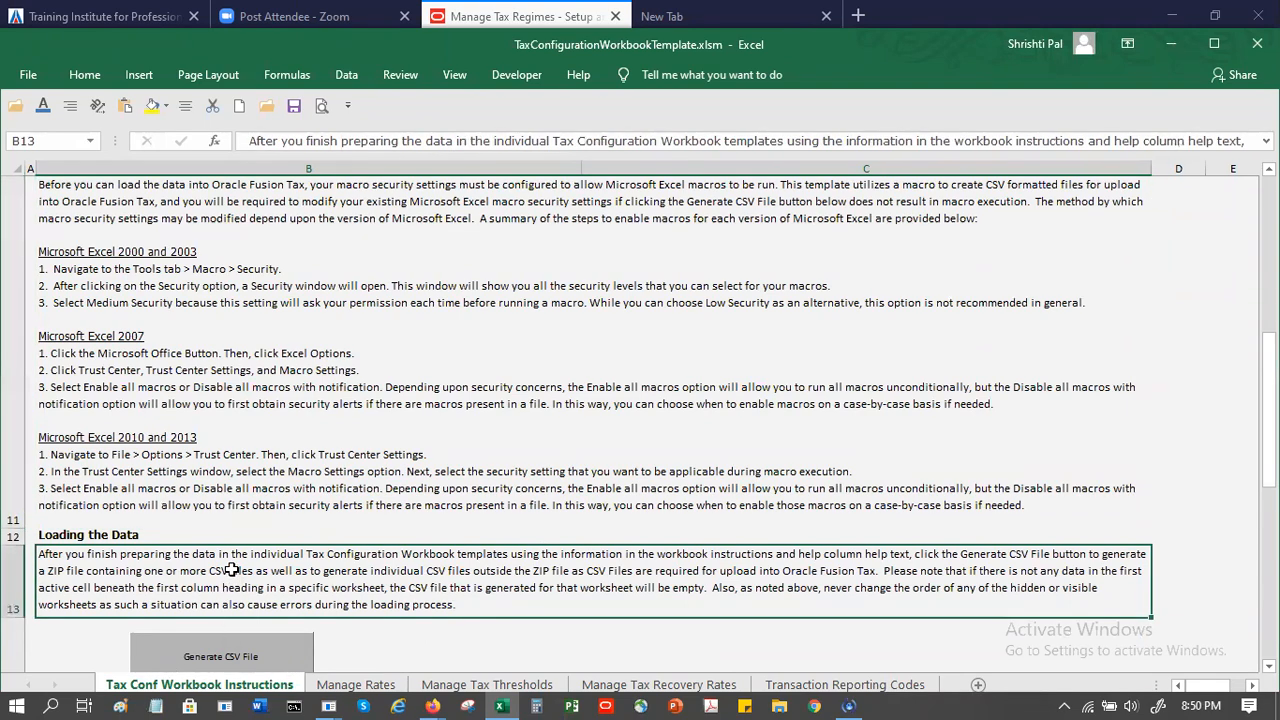
Review the instructions on CSV generation, Excel template format, prerequisites, and recommendations with required tasks for loading tax data
key("Down")
key("Down")
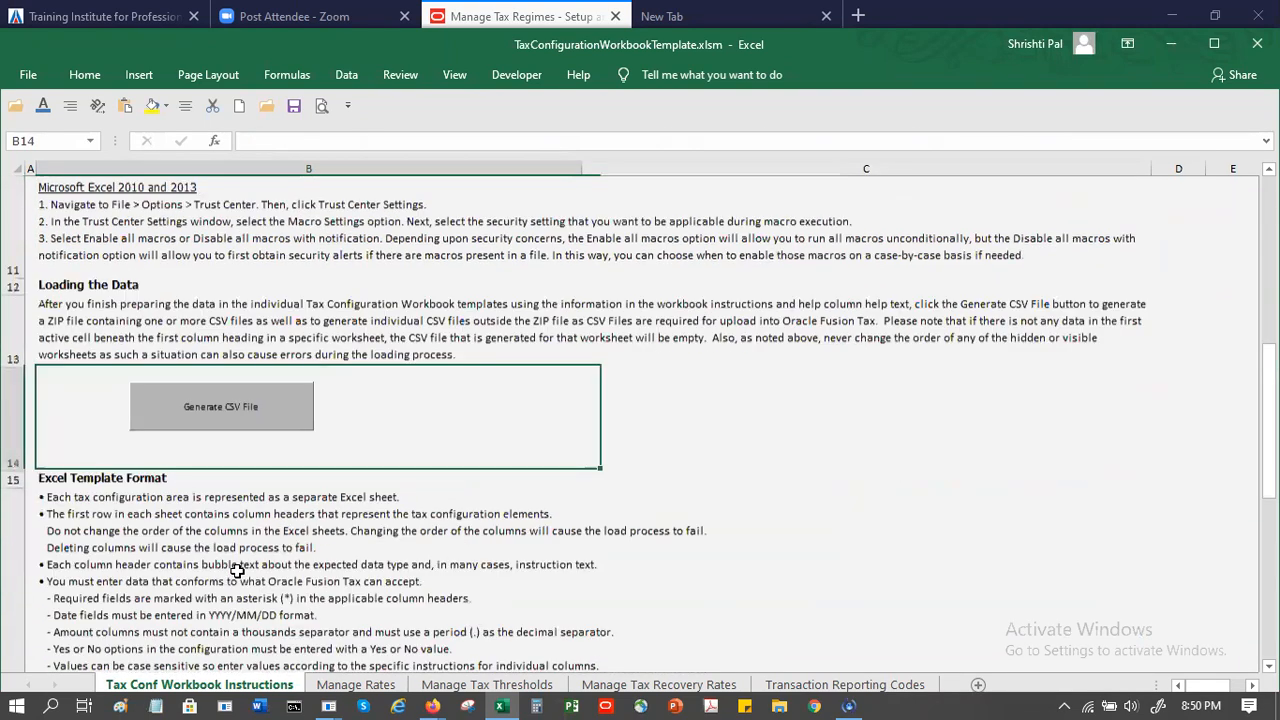
key("Down")
key("Down")
key("Down")
key("Down")
key("Down")
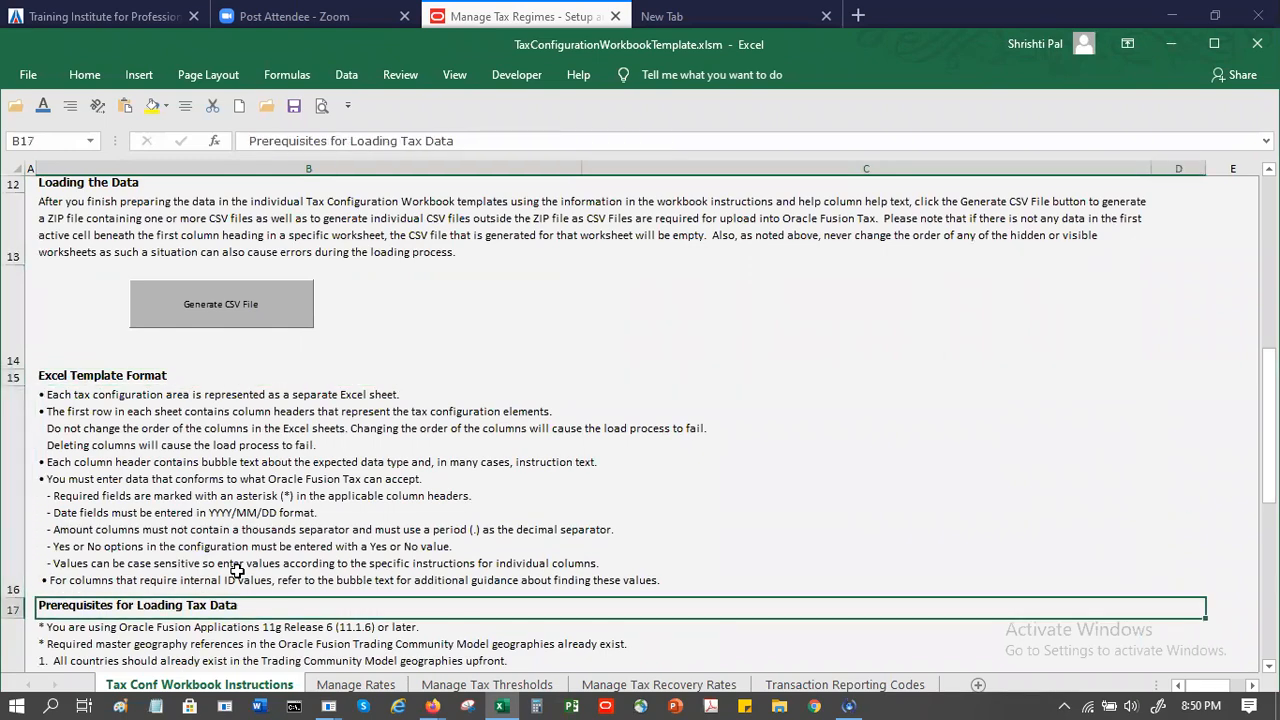
key("Down")
key("Down")
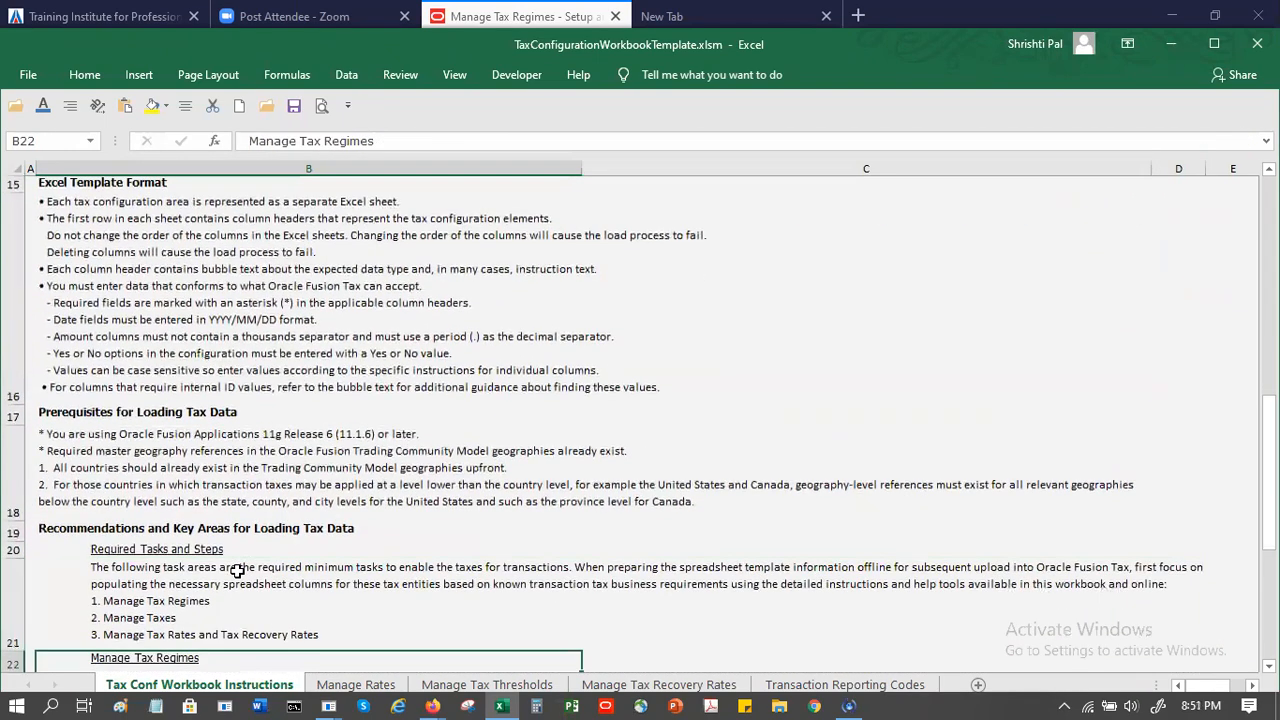
key("Down")
key("Up")
key("Up")
key("Up")
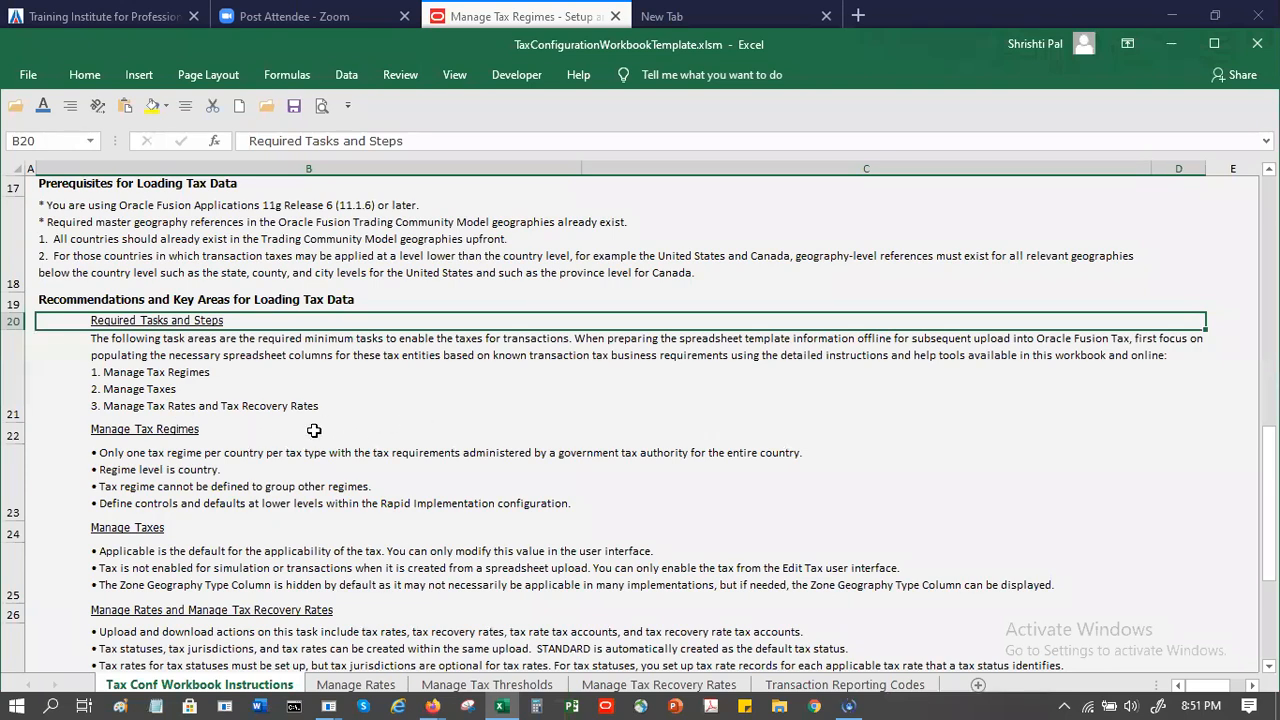
Review the workbook instructions for tax regimes, taxes, rates and recovery rates, tax zones and thresholds in the maximized window
left_click(200, 452)
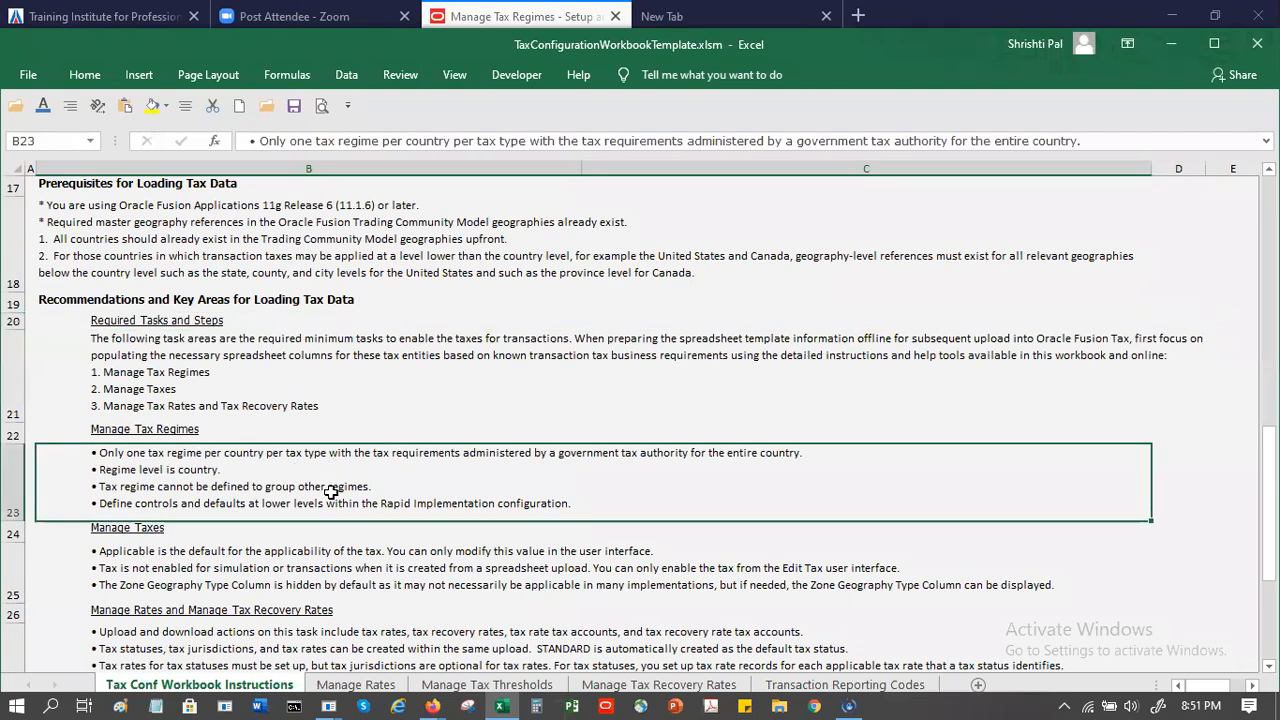
left_click_drag(1268, 466, 1268, 473)
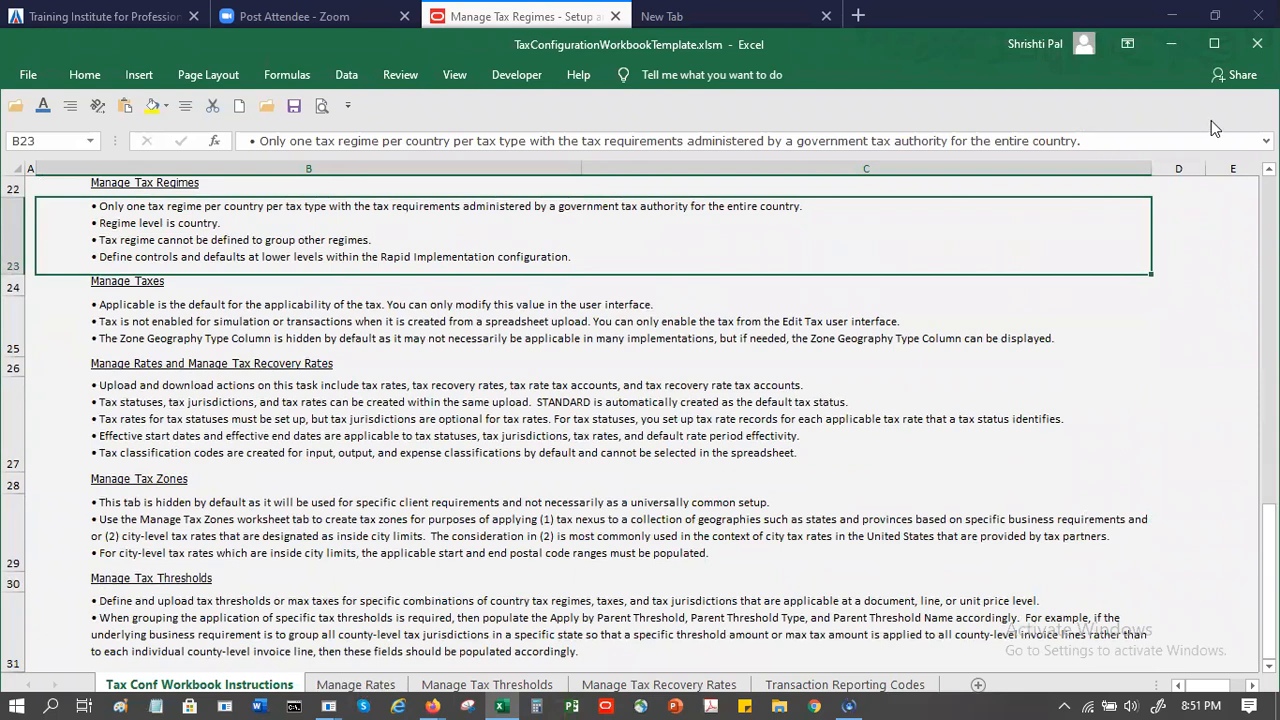
left_click(1213, 52)
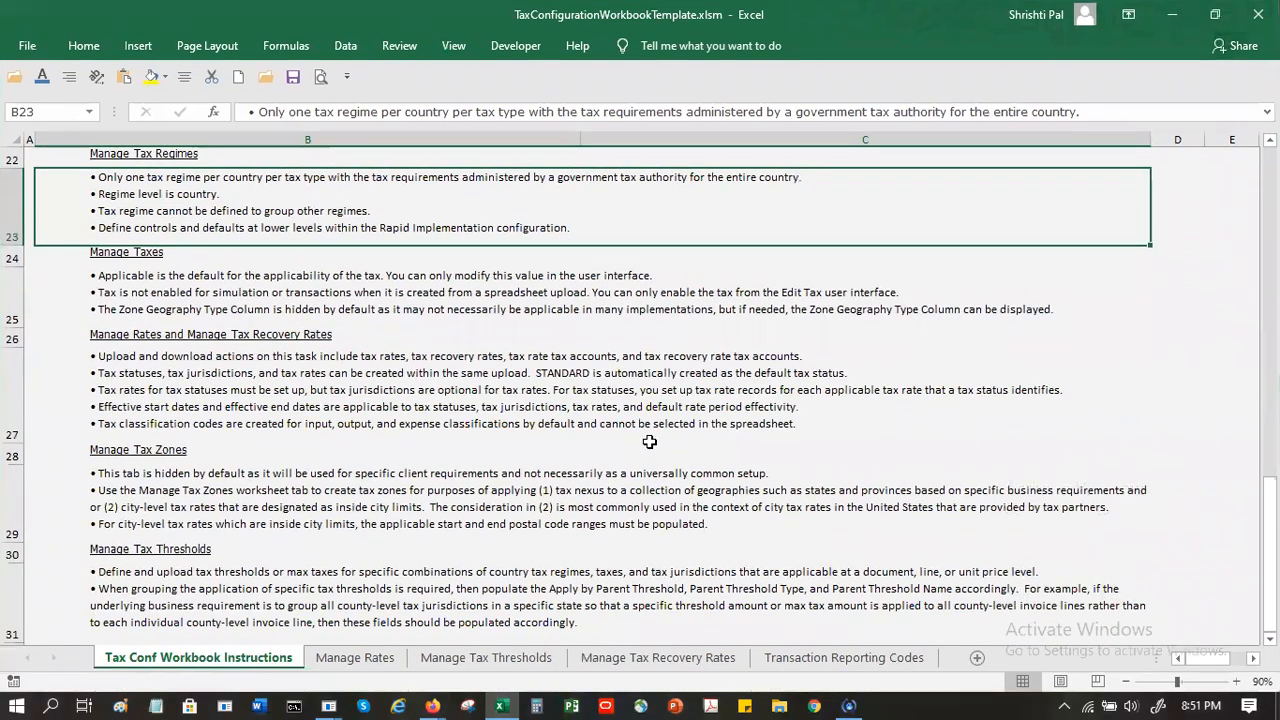
Unhide the Manage Tax Regimes worksheet in the tax configuration workbook
left_click(334, 662)
right_click(335, 662)
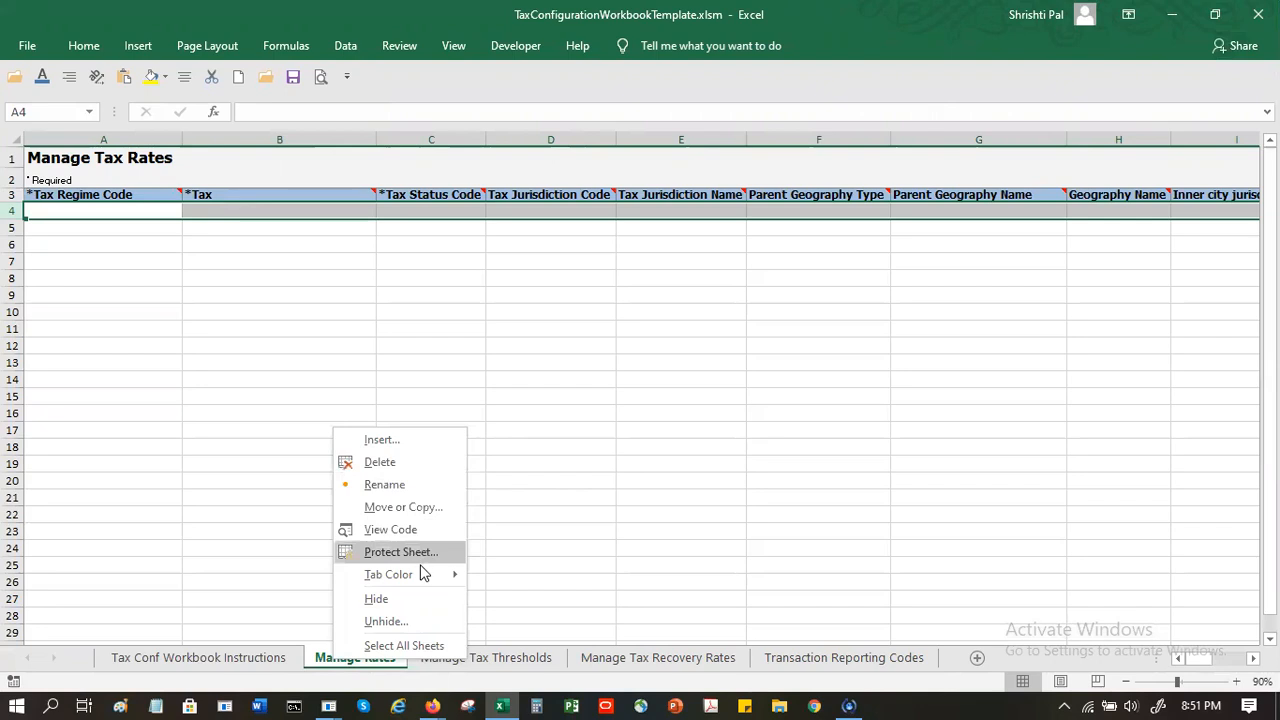
left_click(399, 621)
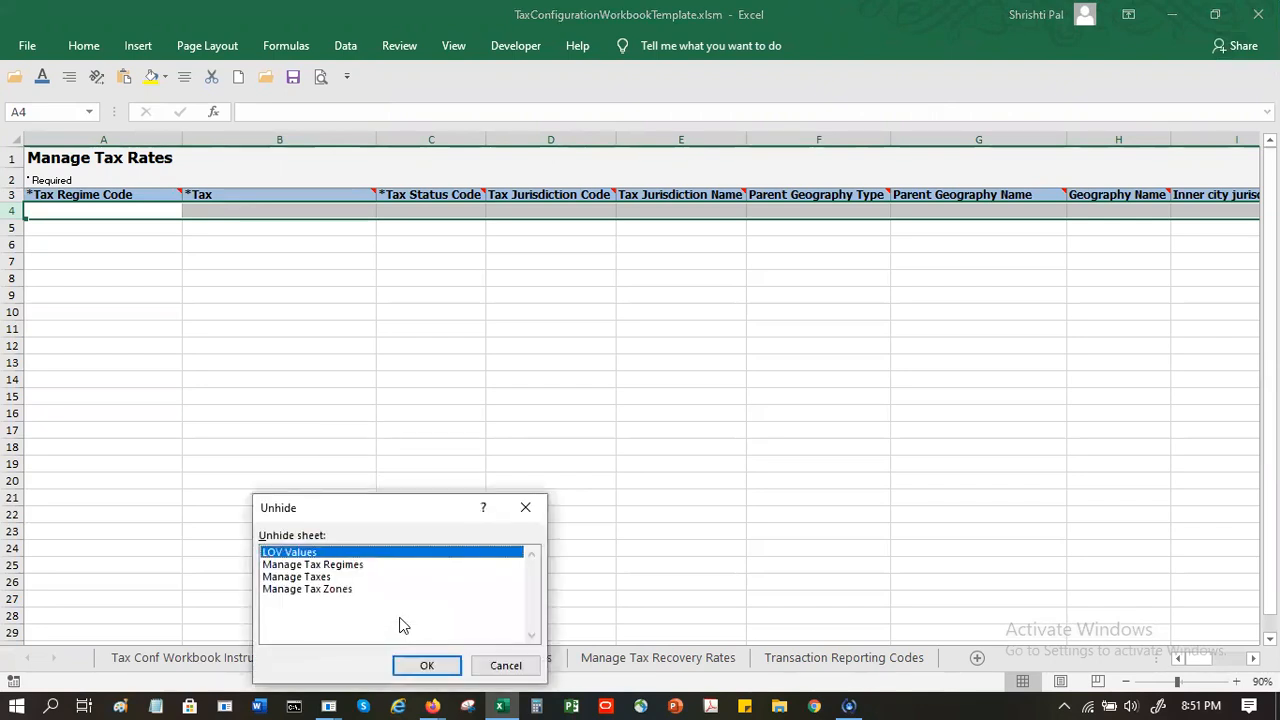
left_click(340, 566)
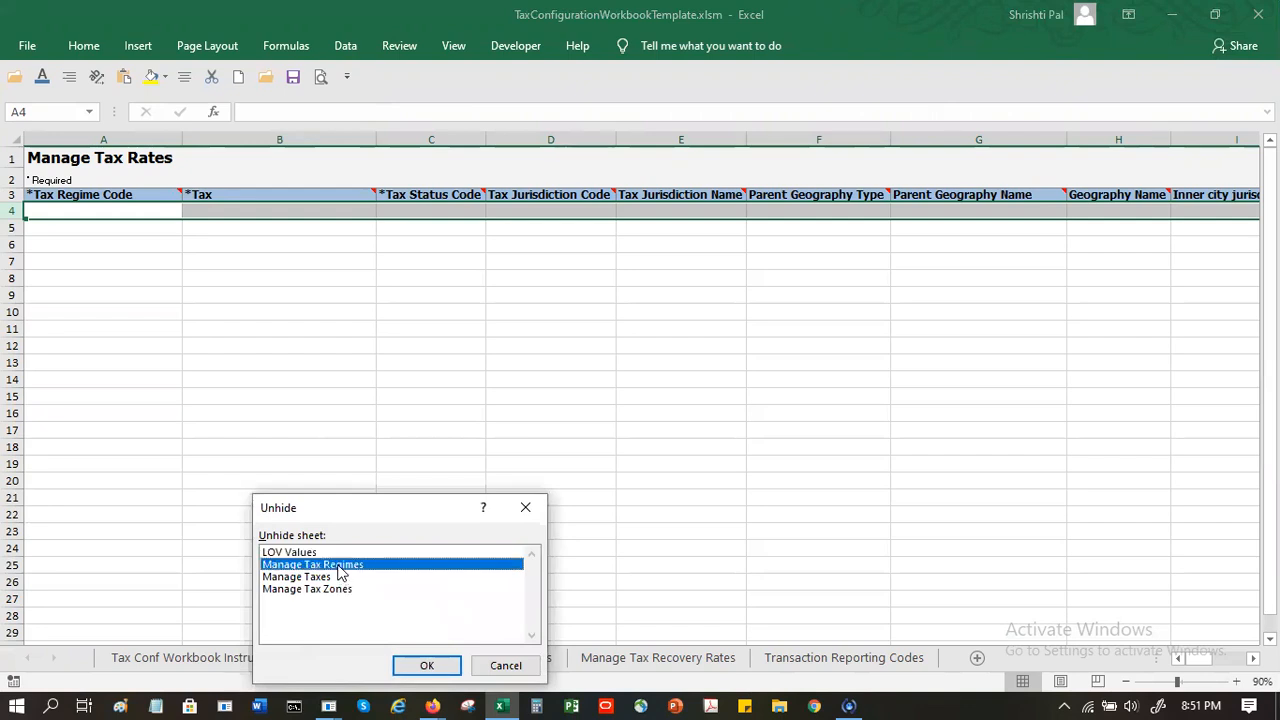
left_click(343, 590)
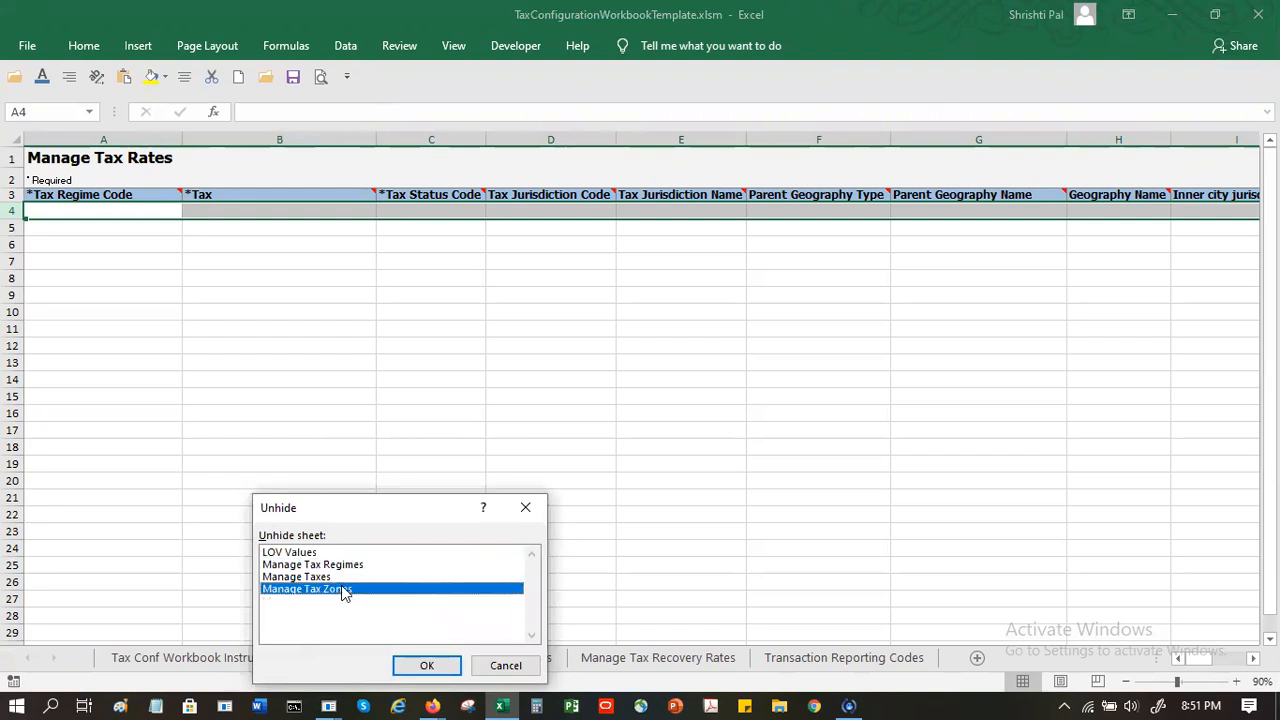
left_click(342, 566)
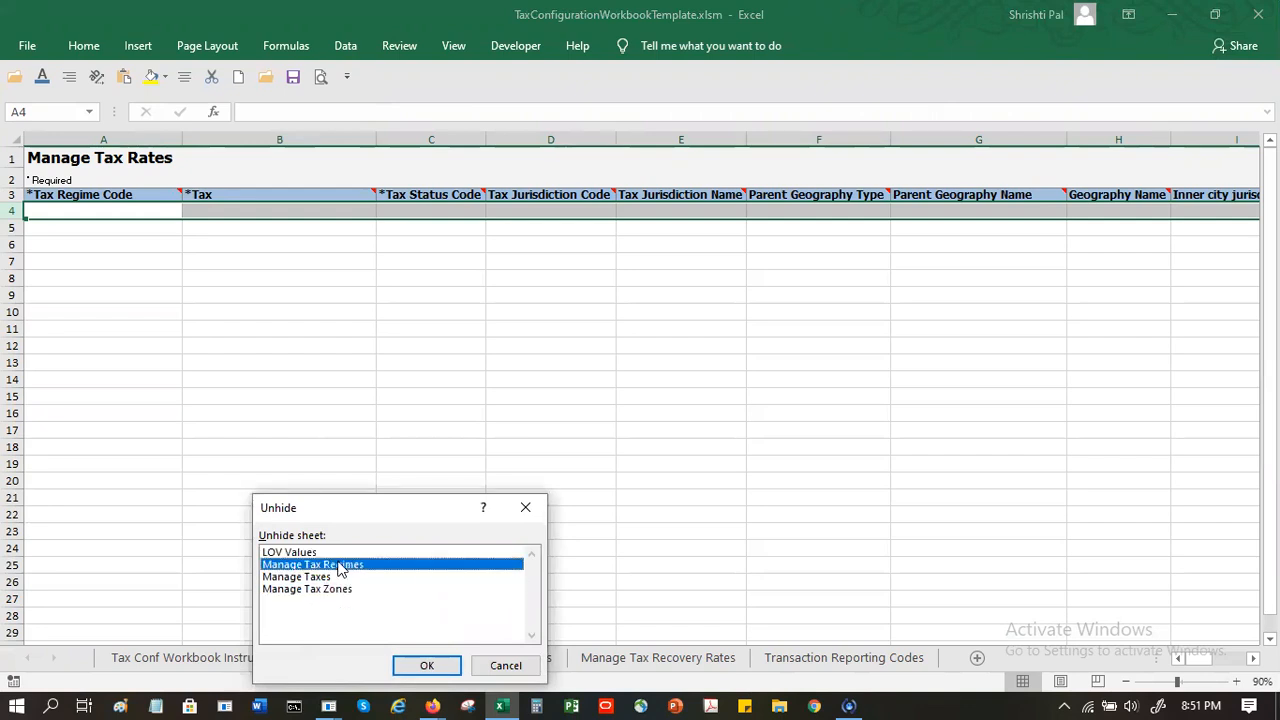
left_click(422, 666)
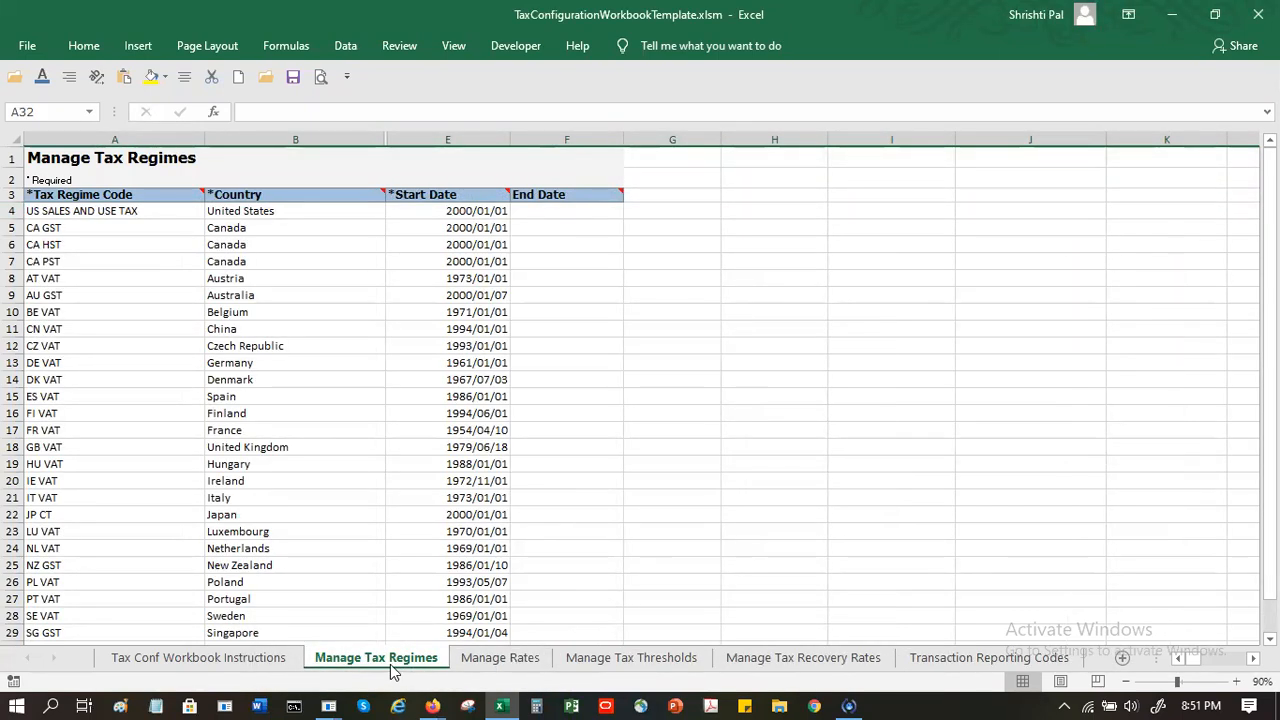
Unhide the Manage Taxes worksheet as well
right_click(392, 668)
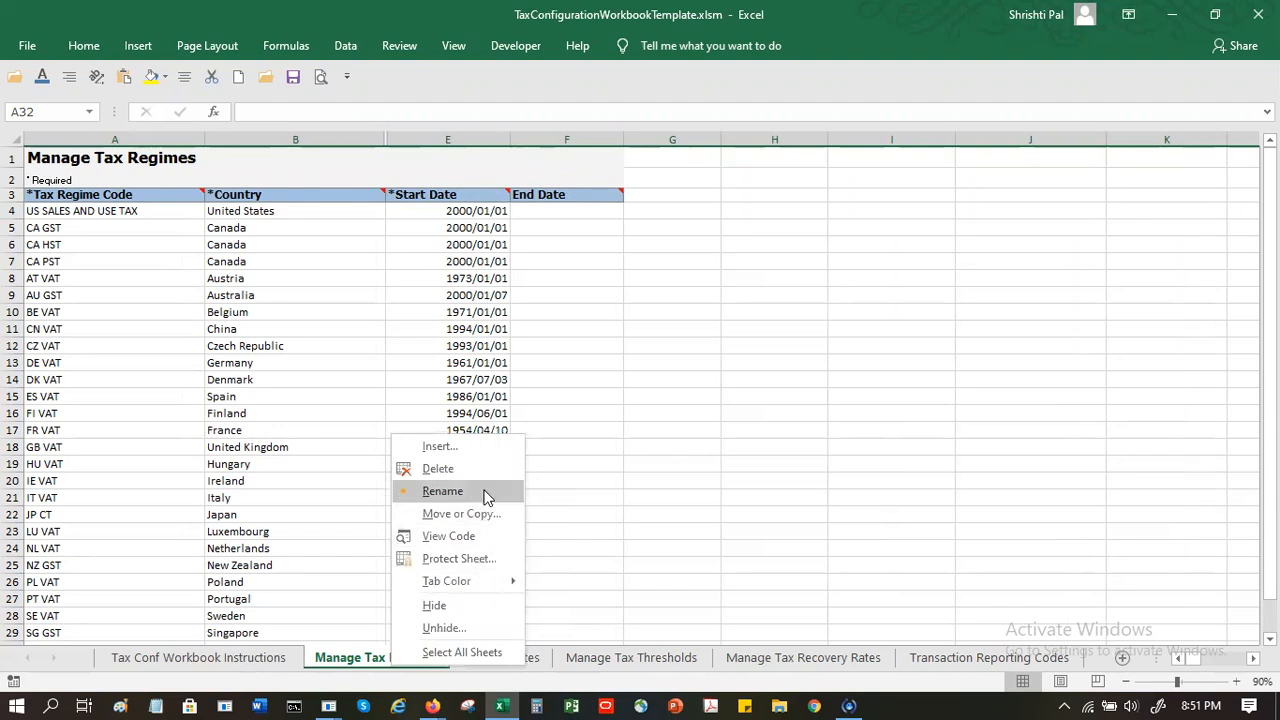
left_click(492, 634)
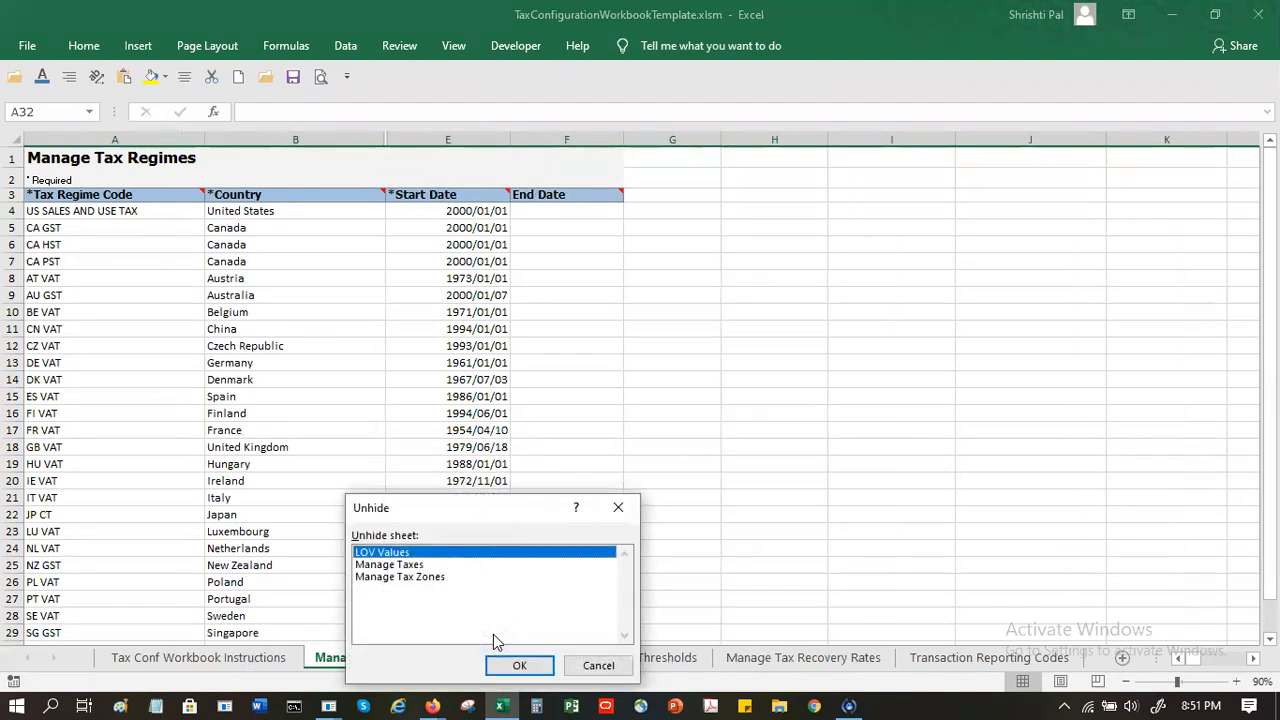
left_click(412, 566)
double_click(412, 566)
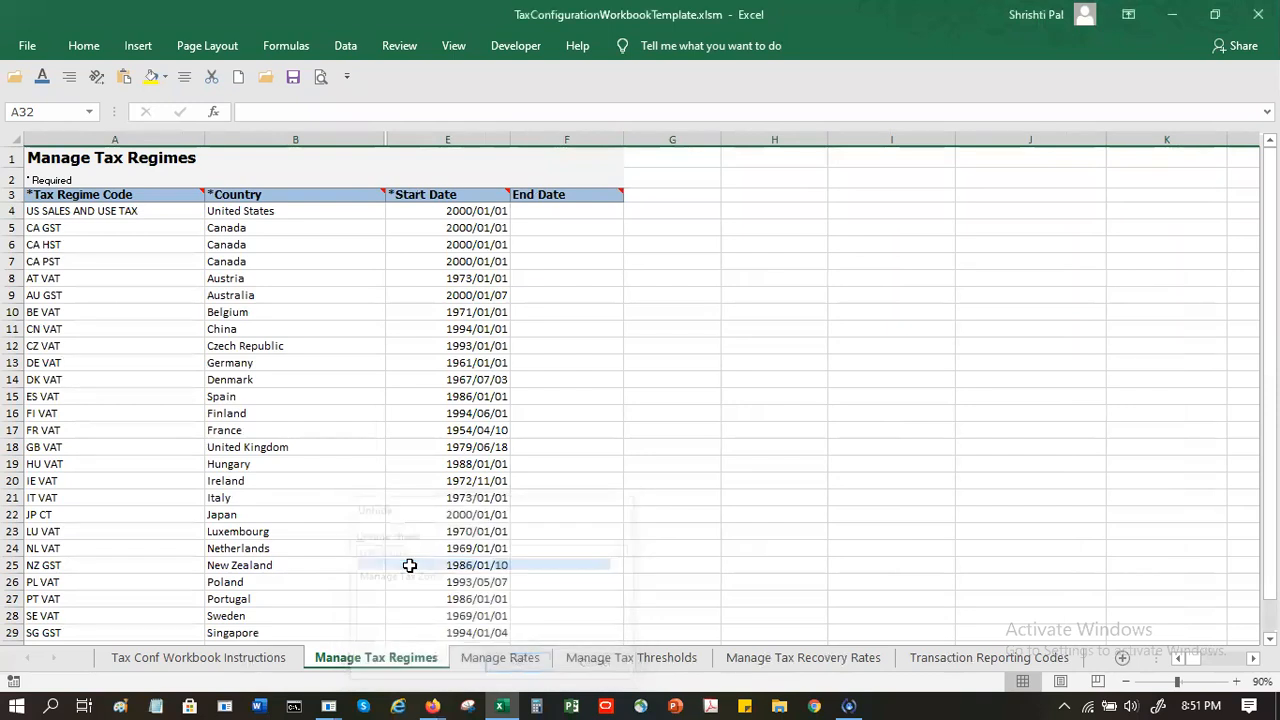
Revisit the workbook instructions and examine the sample regime codes, countries and start dates on the Manage Tax Regimes sheet
left_click(175, 662)
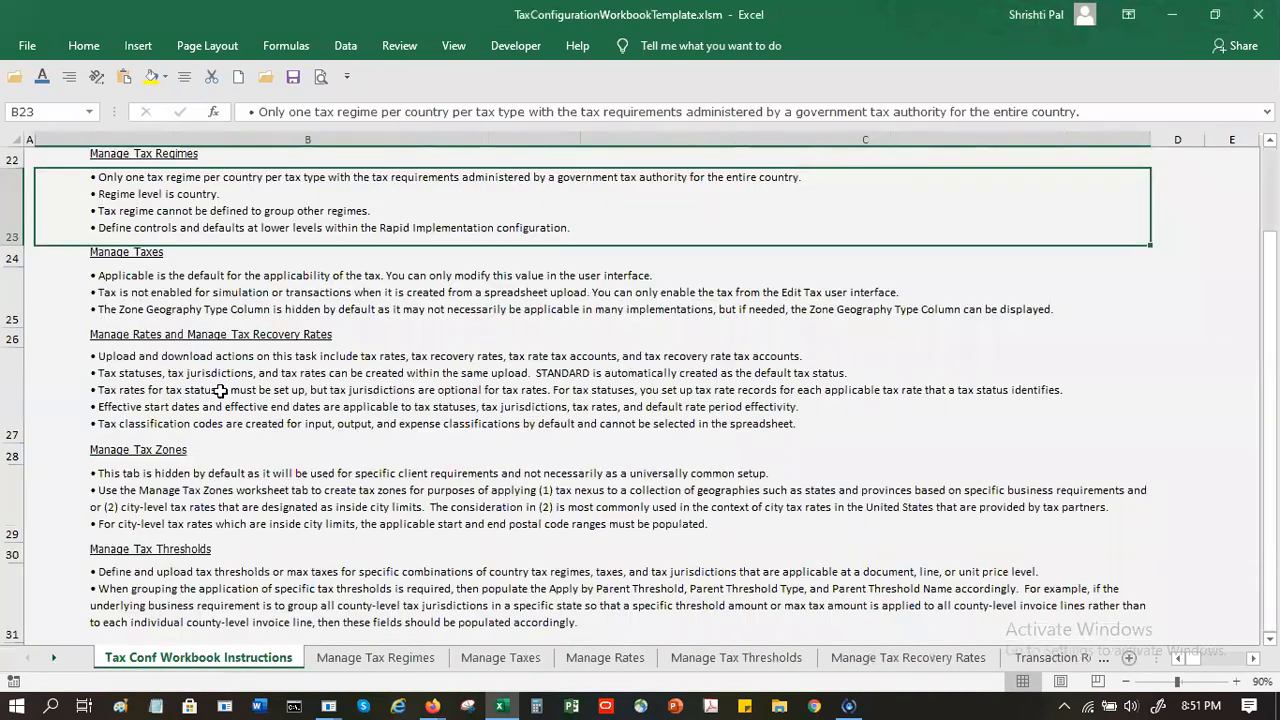
left_click(336, 656)
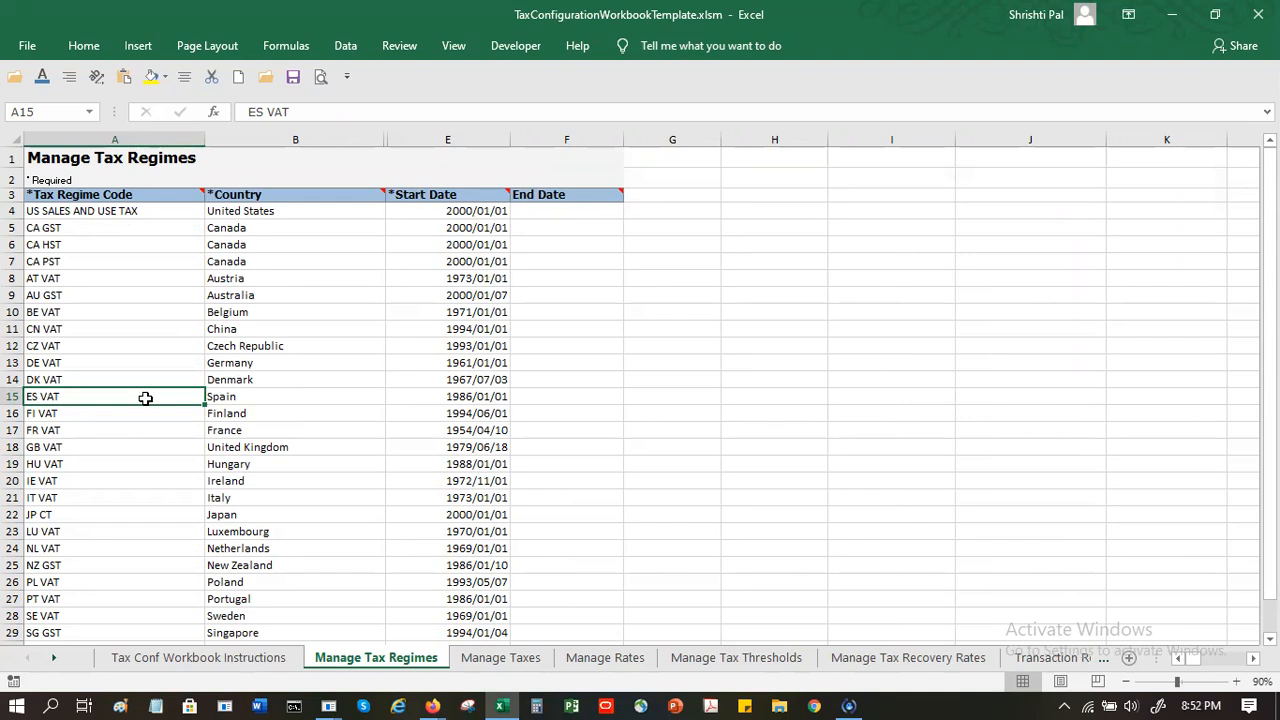
key("Up")
key("Up")
key("Up")
key("Up")
key("Up")
key("Up")
key("Up")
key("Up")
key("Up")
key("Up")
key("Up")
key("Up")
key("Up")
key("Up")
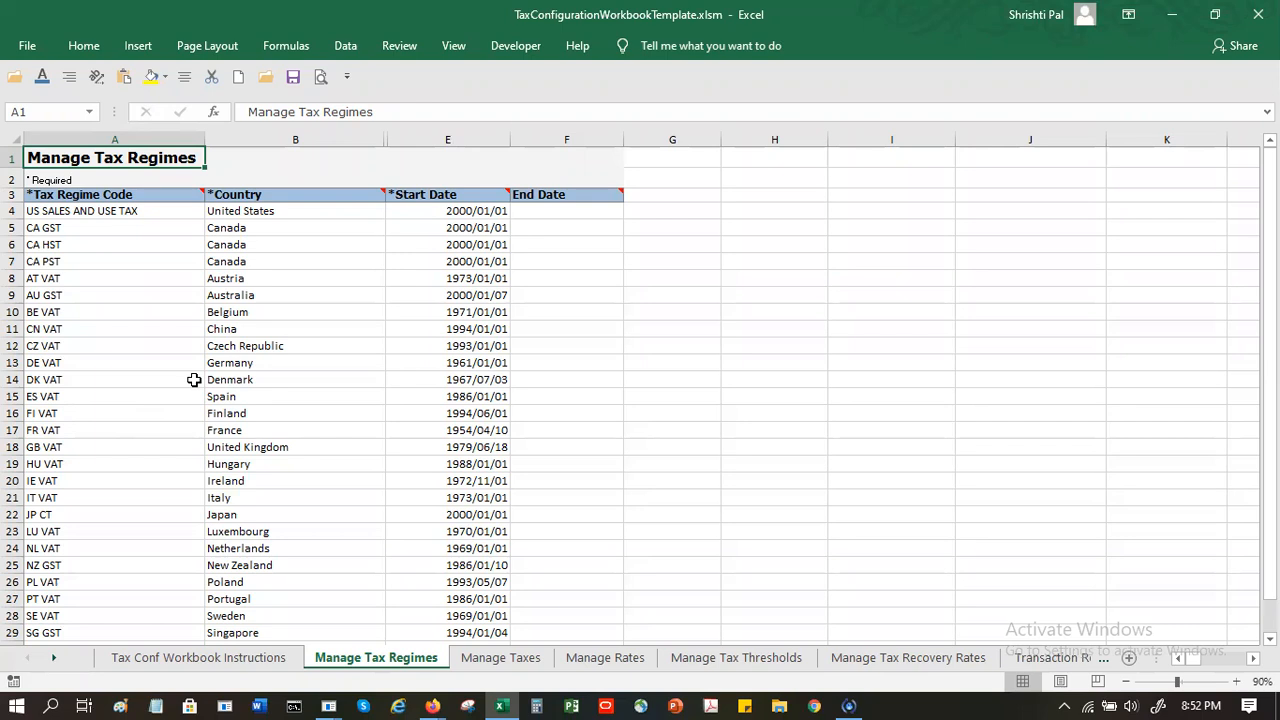
Delete all sample regime rows, 4 through 31, from the Manage Tax Regimes sheet
left_click(14, 210)
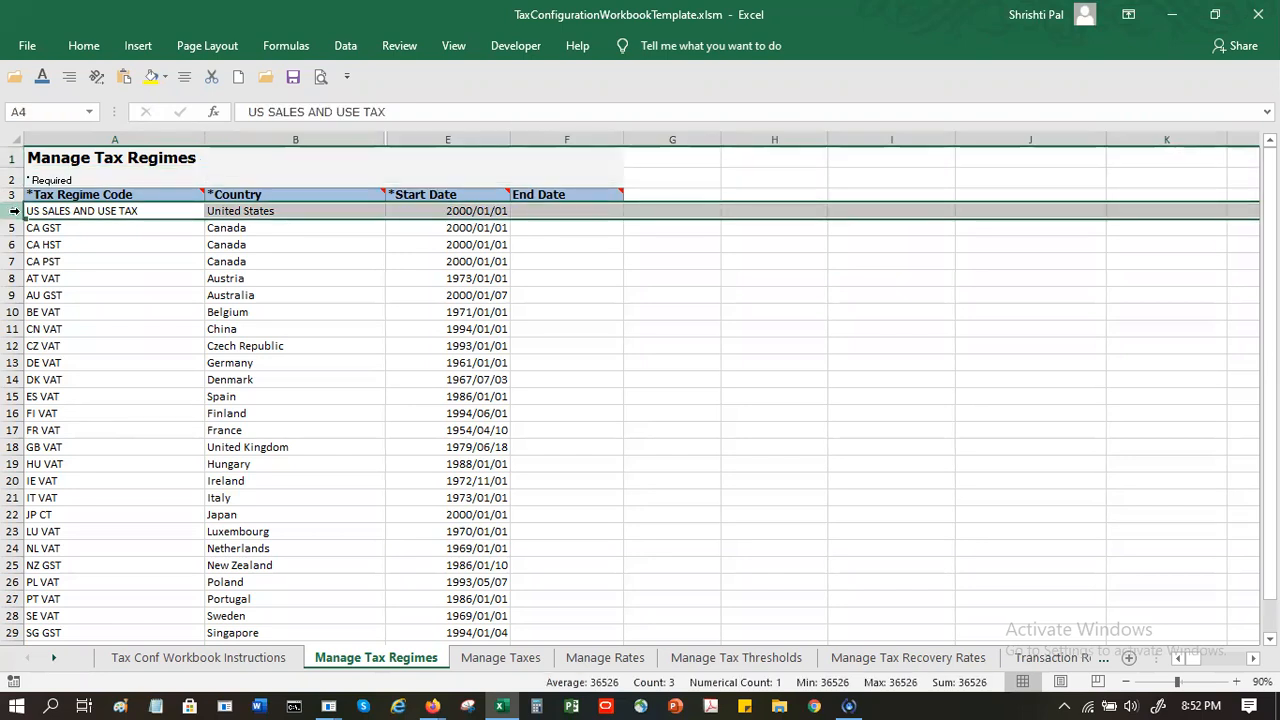
left_click_drag(14, 210, 14, 585)
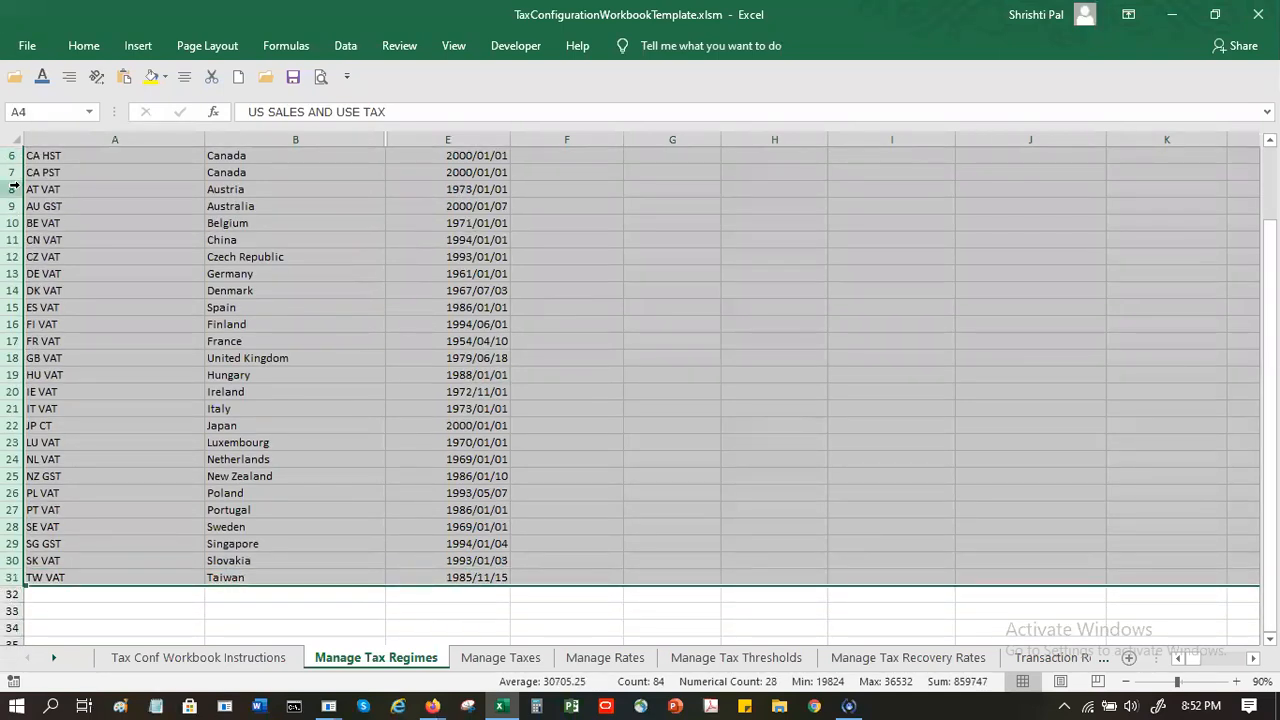
right_click(14, 187)
left_click(62, 343)
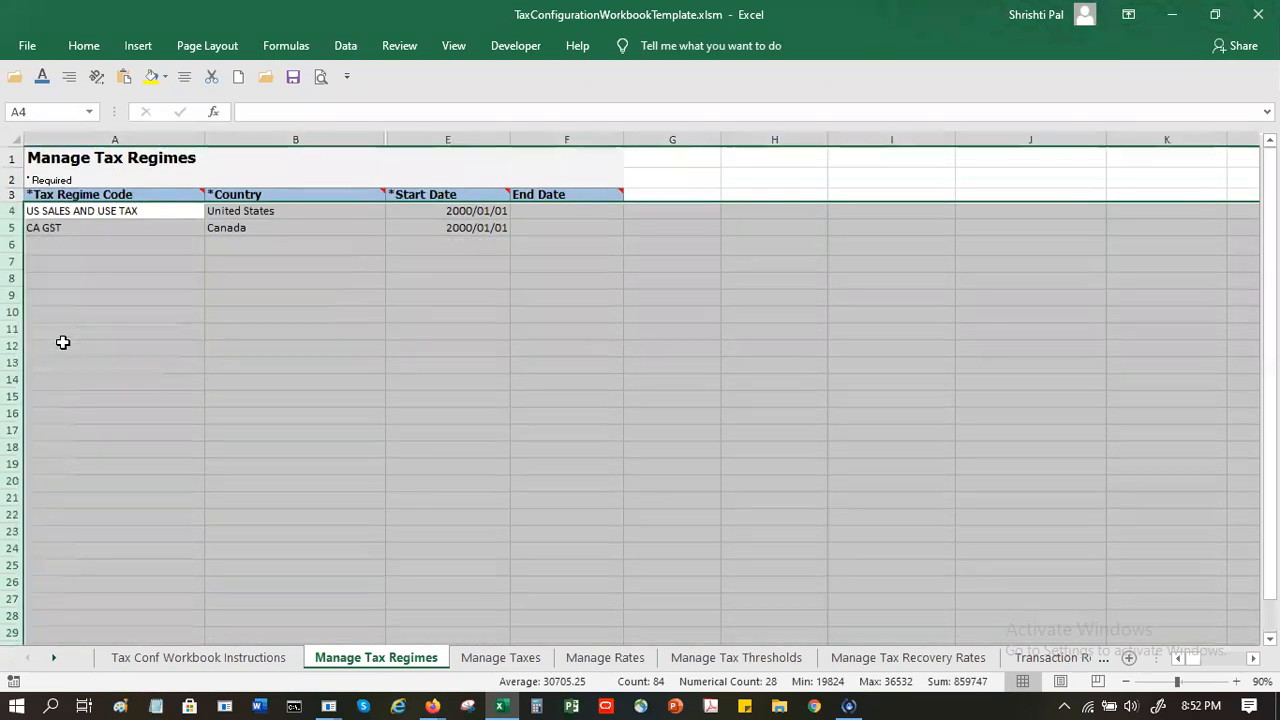
Enter a tax regime in row 4 with code SPUS Regime, country United States and start date 2001/01/01
left_click(62, 212)
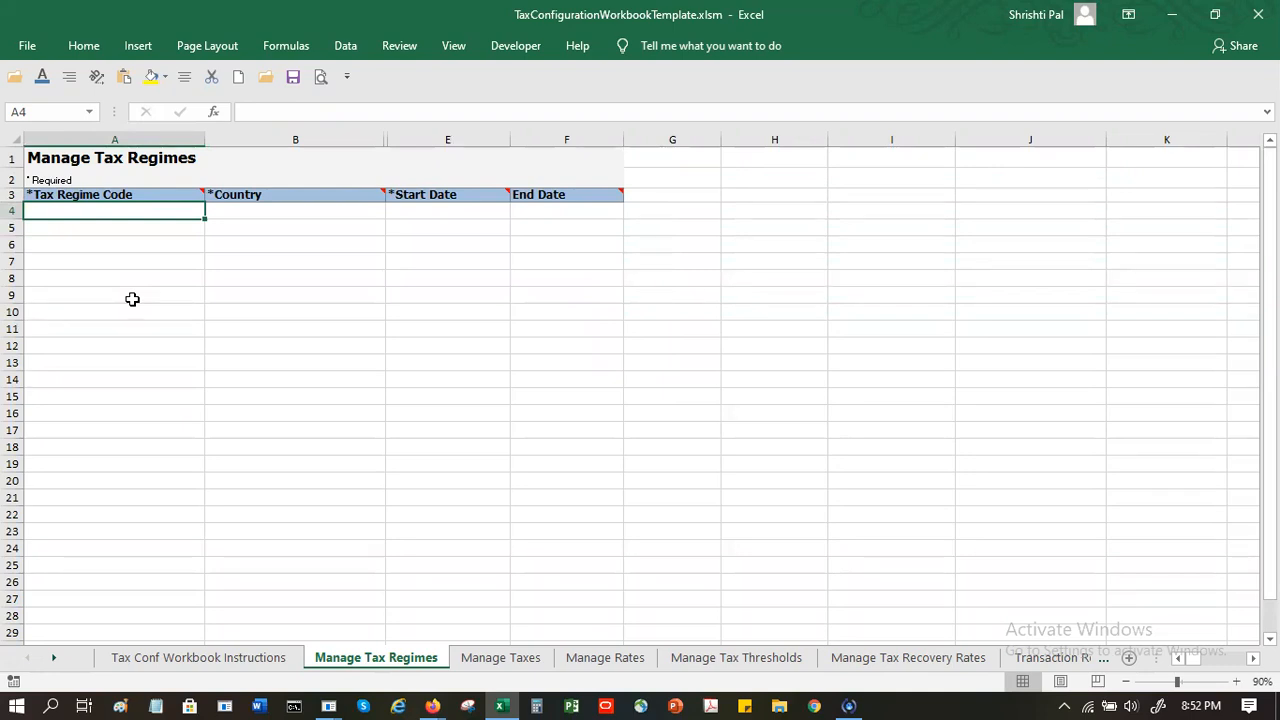
type("SP")
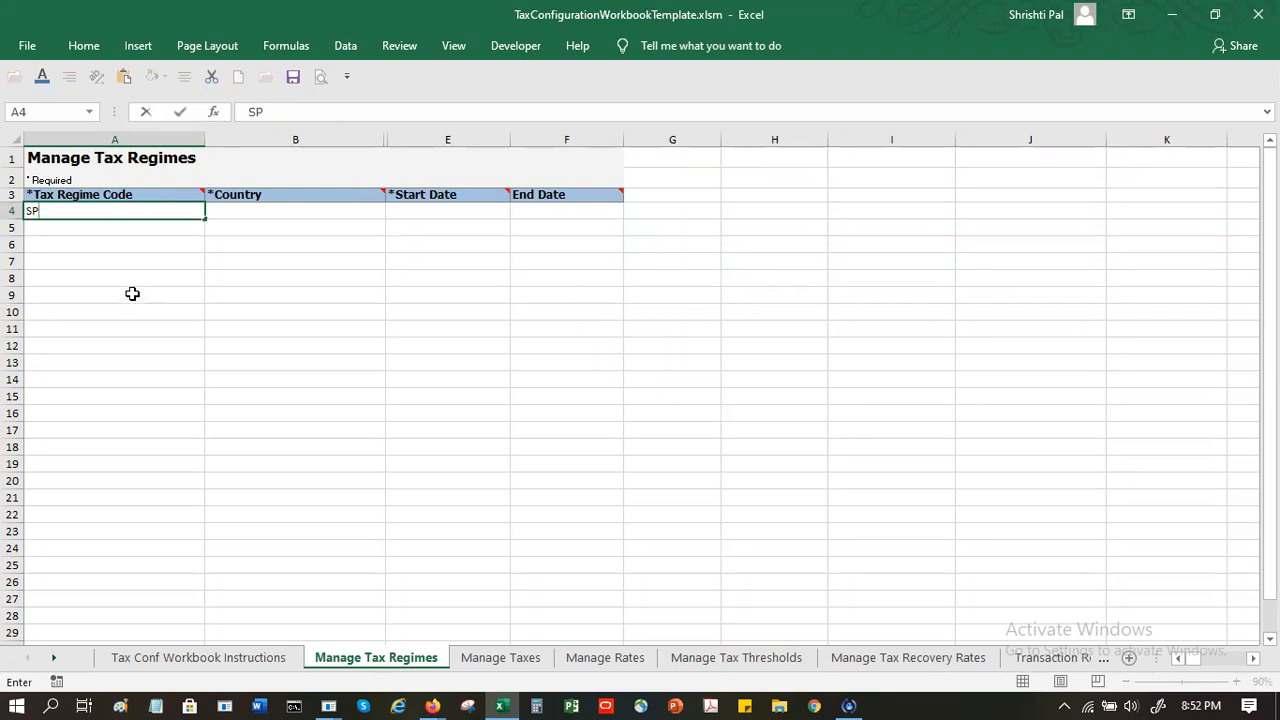
type("US Regime")
key("Tab")
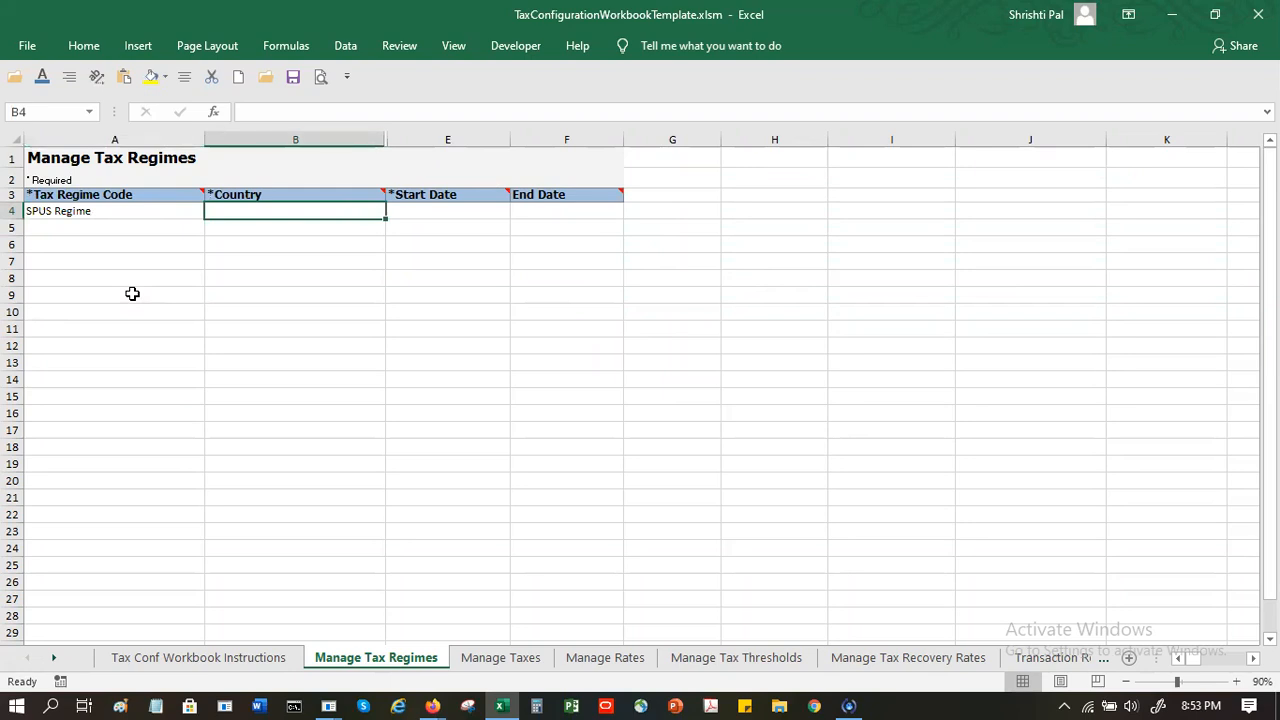
type("United States")
key("Tab")
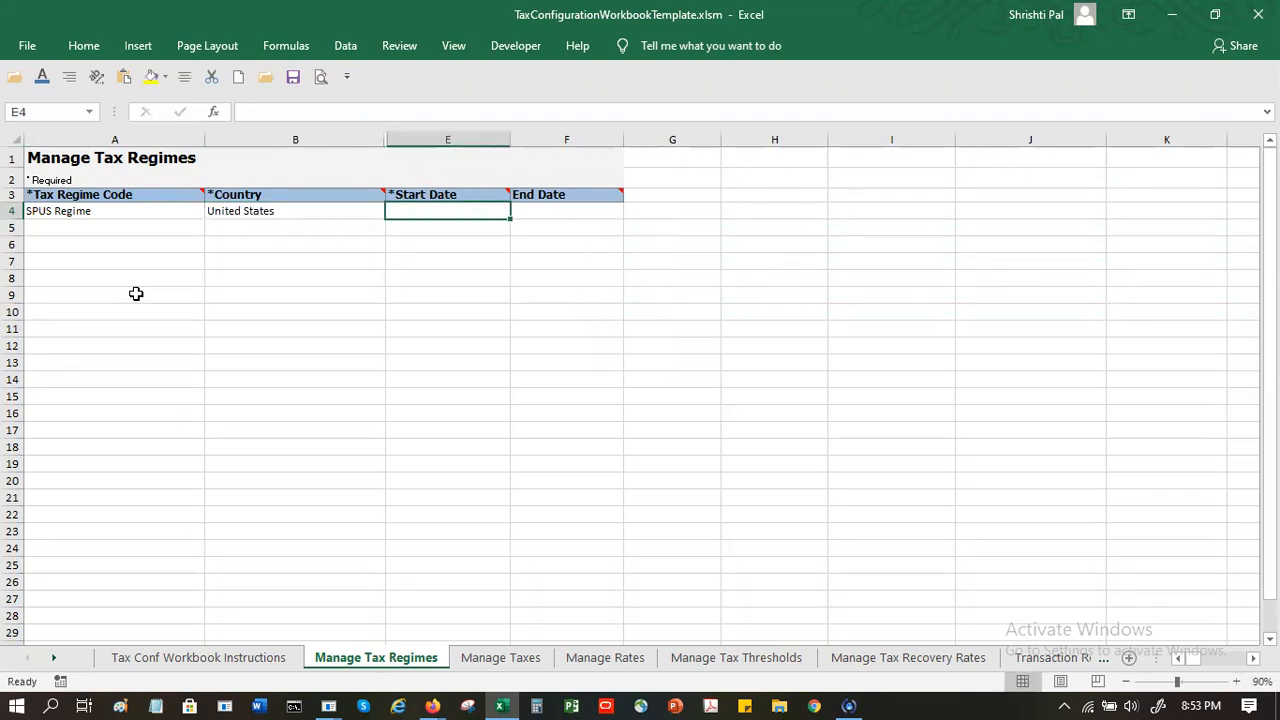
type("2001/01/01")
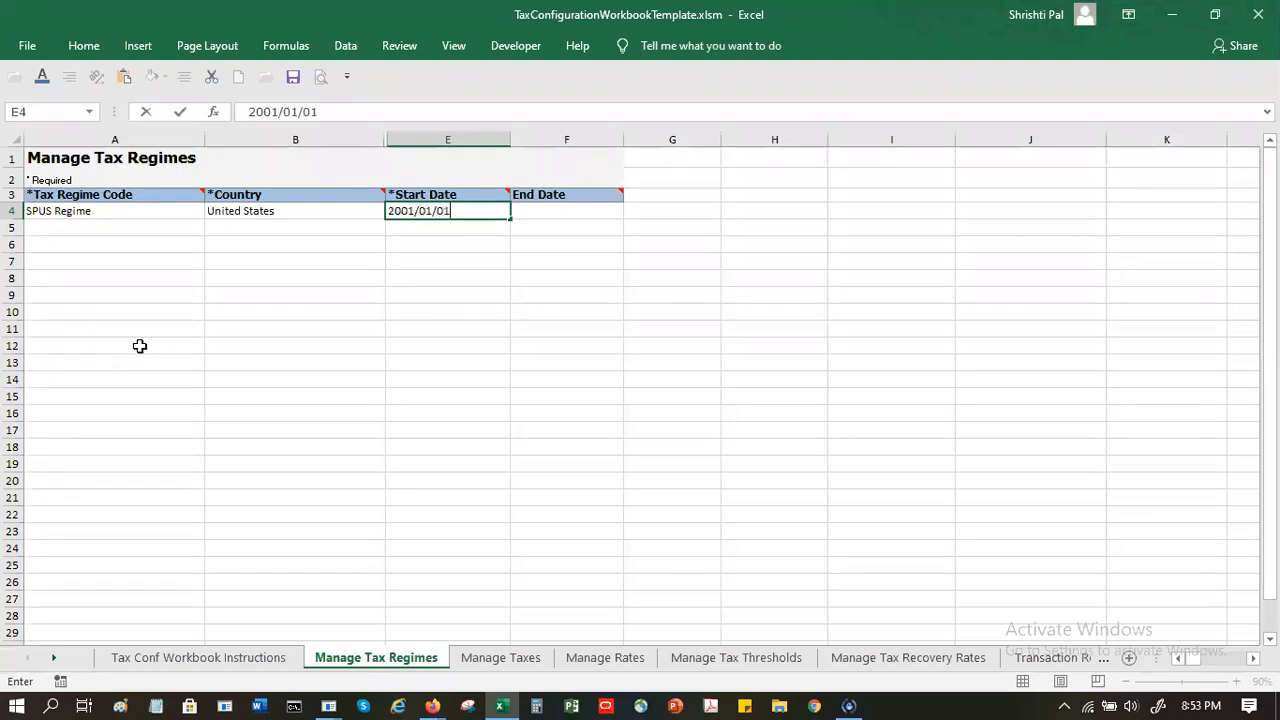
key("Tab")
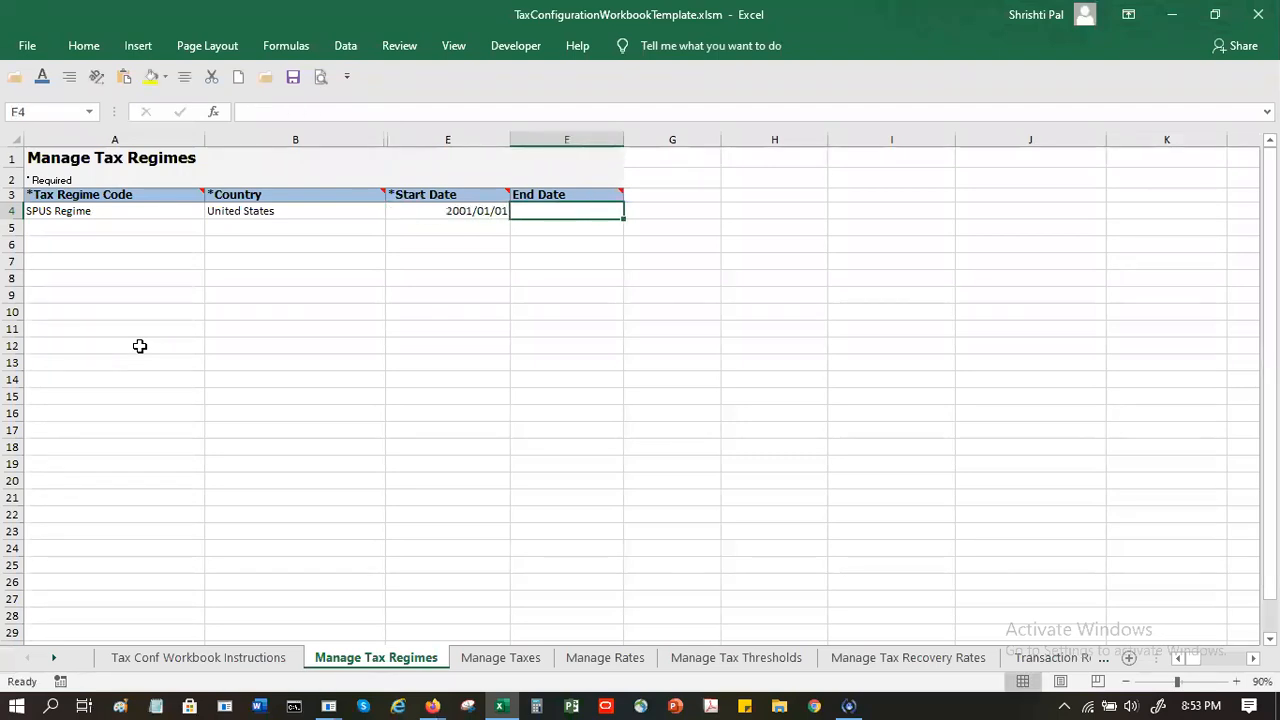
Delete all sample tax rows, 4 through 33, from the Manage Taxes sheet
left_click(475, 658)
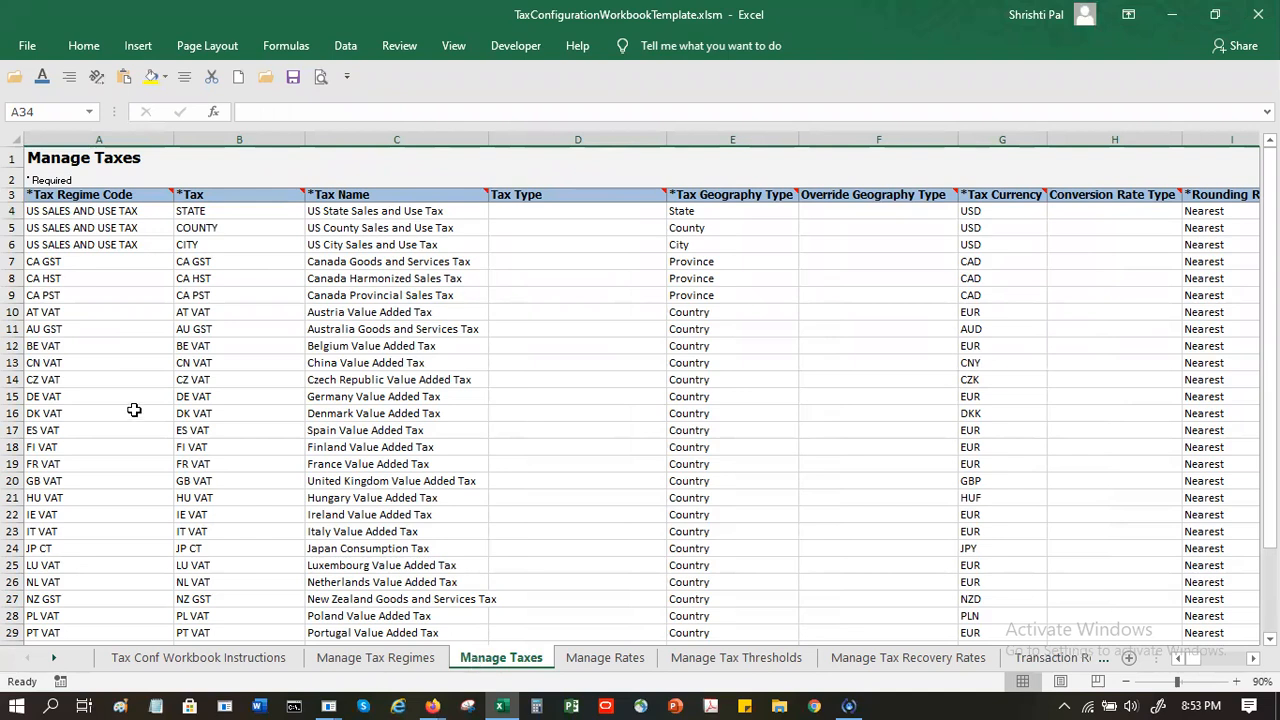
left_click(13, 210)
left_click_drag(13, 210, 12, 640)
scroll(14, 210, "down", 1)
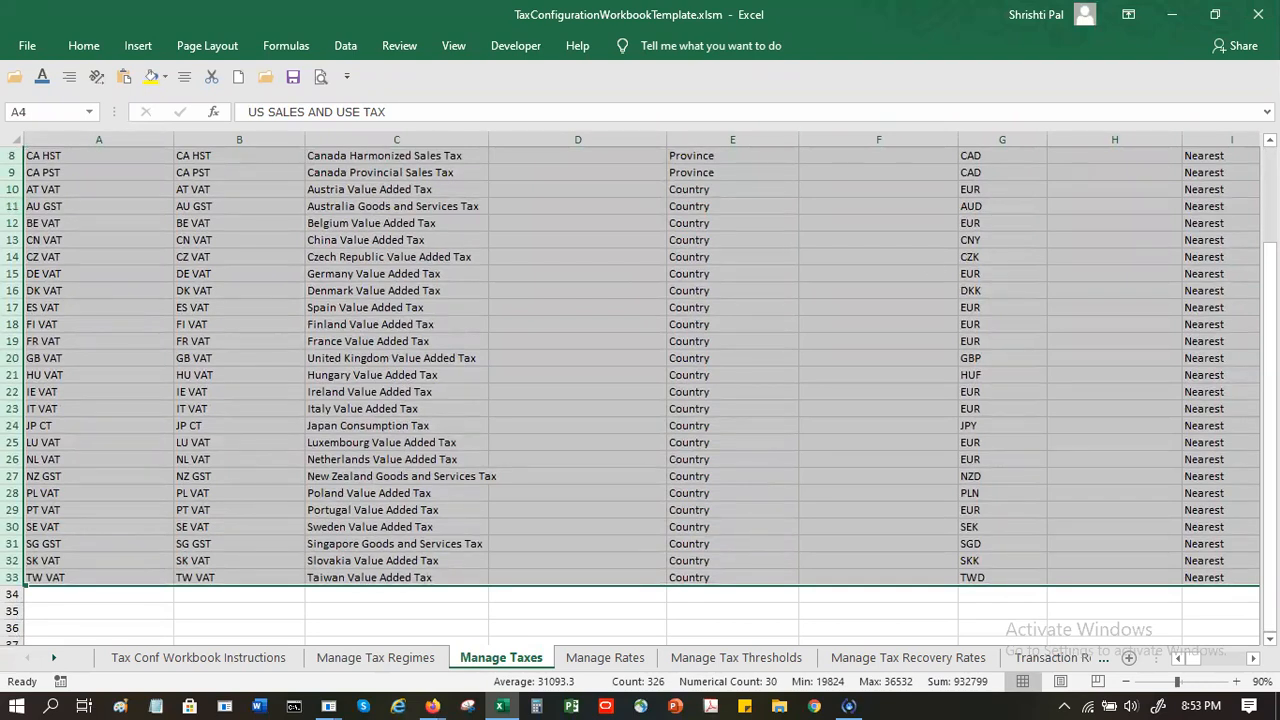
scroll(771, 320, "up", 3)
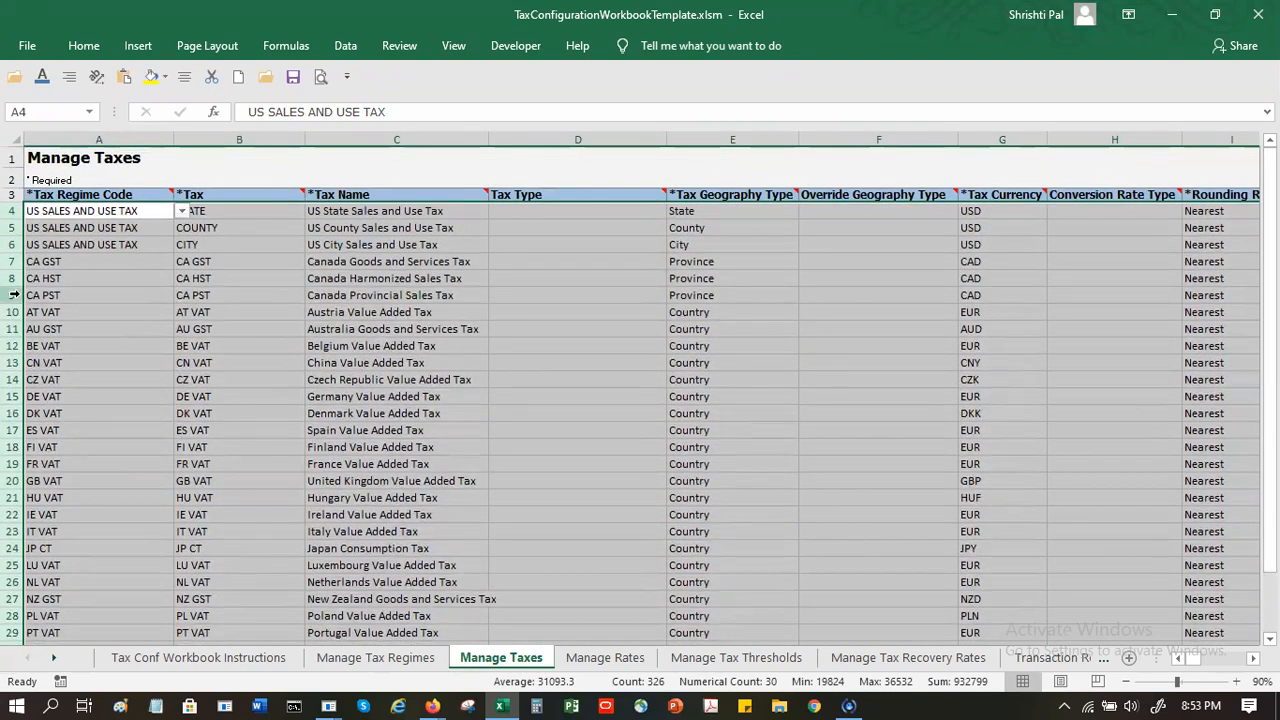
right_click(14, 295)
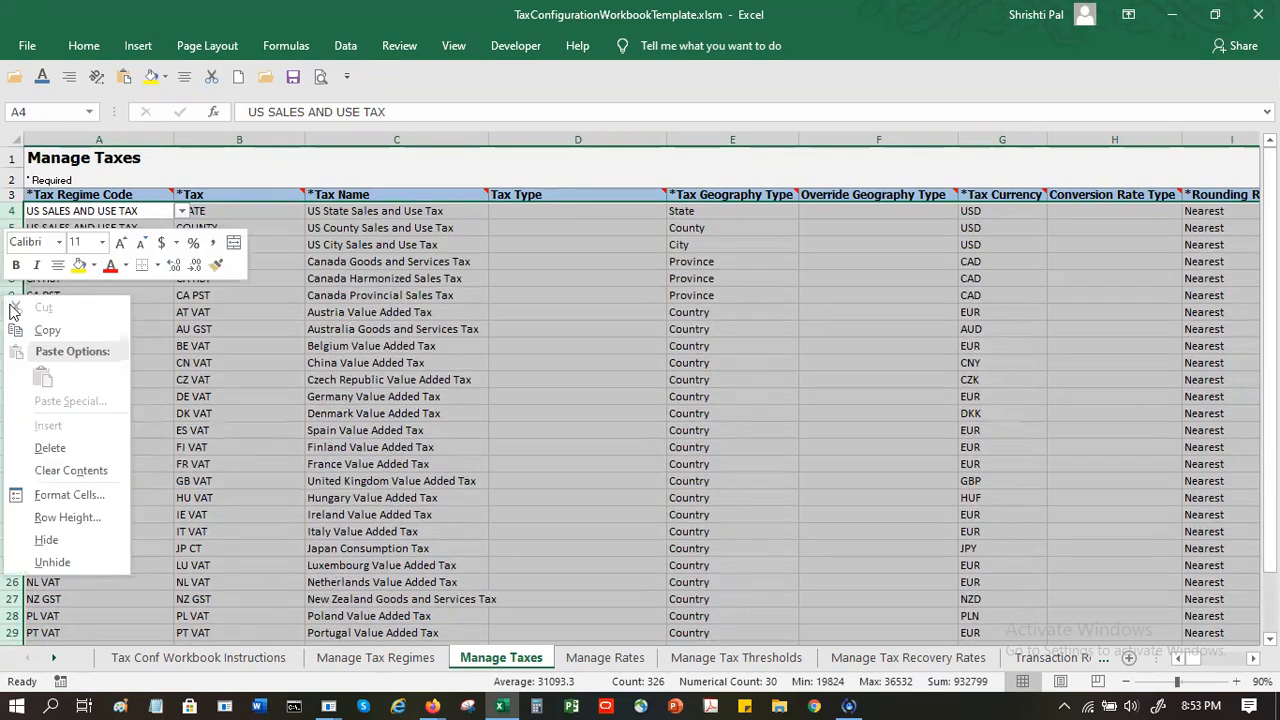
left_click(77, 448)
left_click(83, 217)
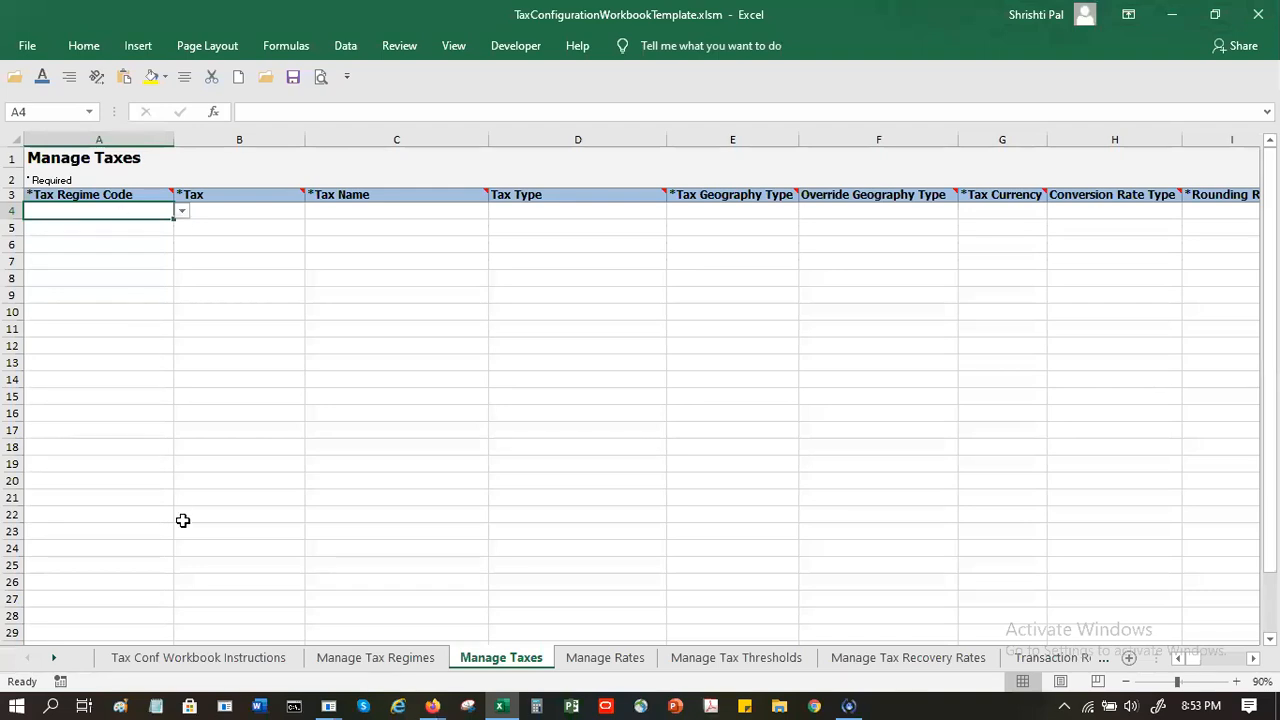
Check the regime code entered on Manage Tax Regimes and the empty Tax Regime Code and Tax cells on Manage Taxes
left_click(393, 660)
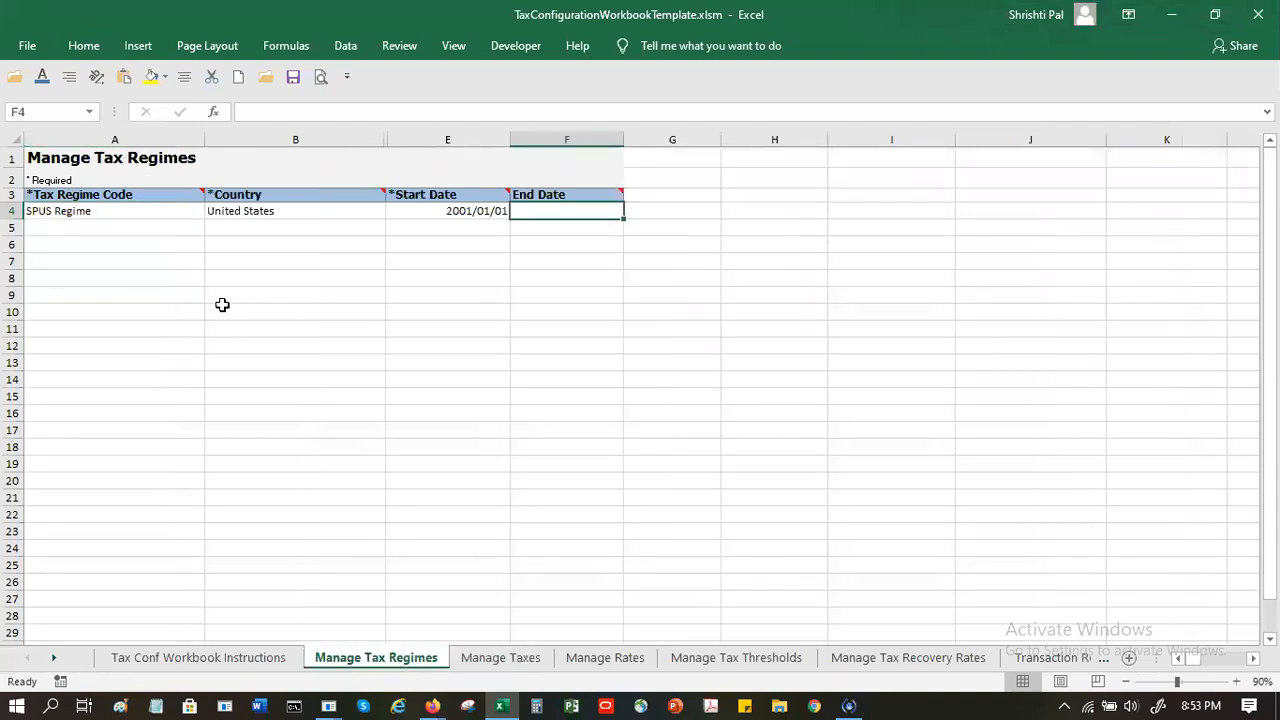
left_click(124, 211)
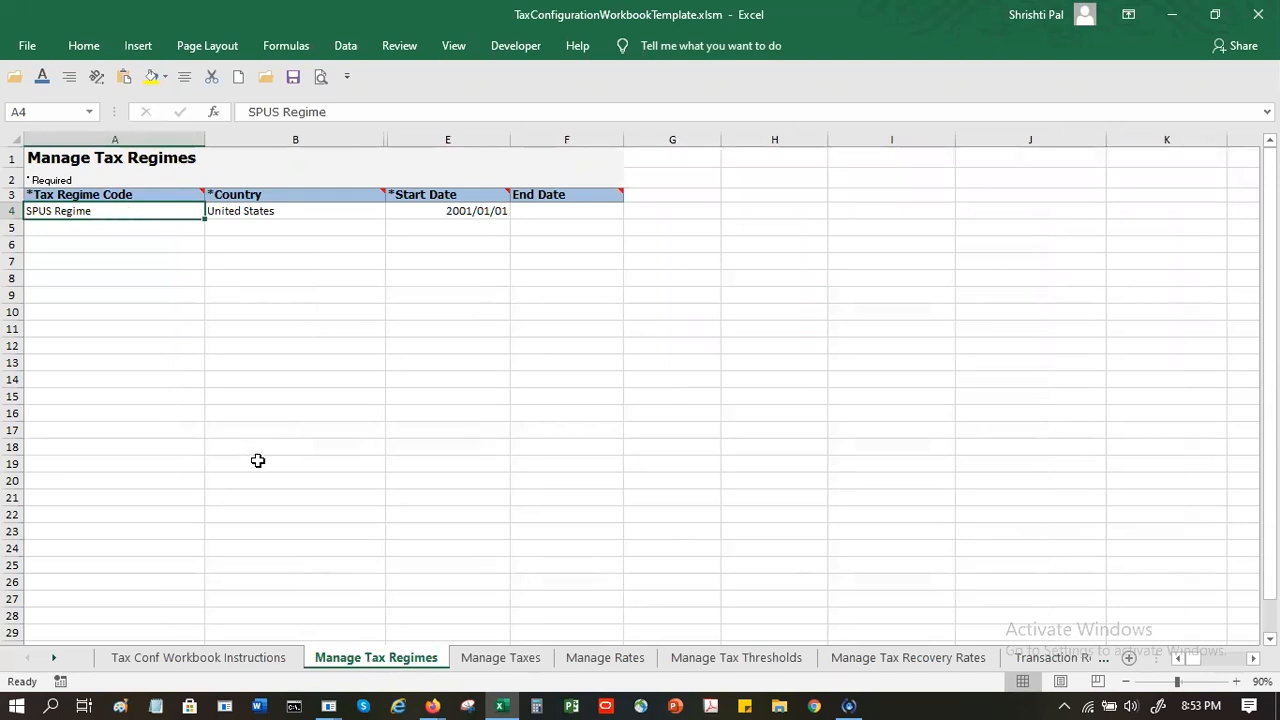
left_click(469, 664)
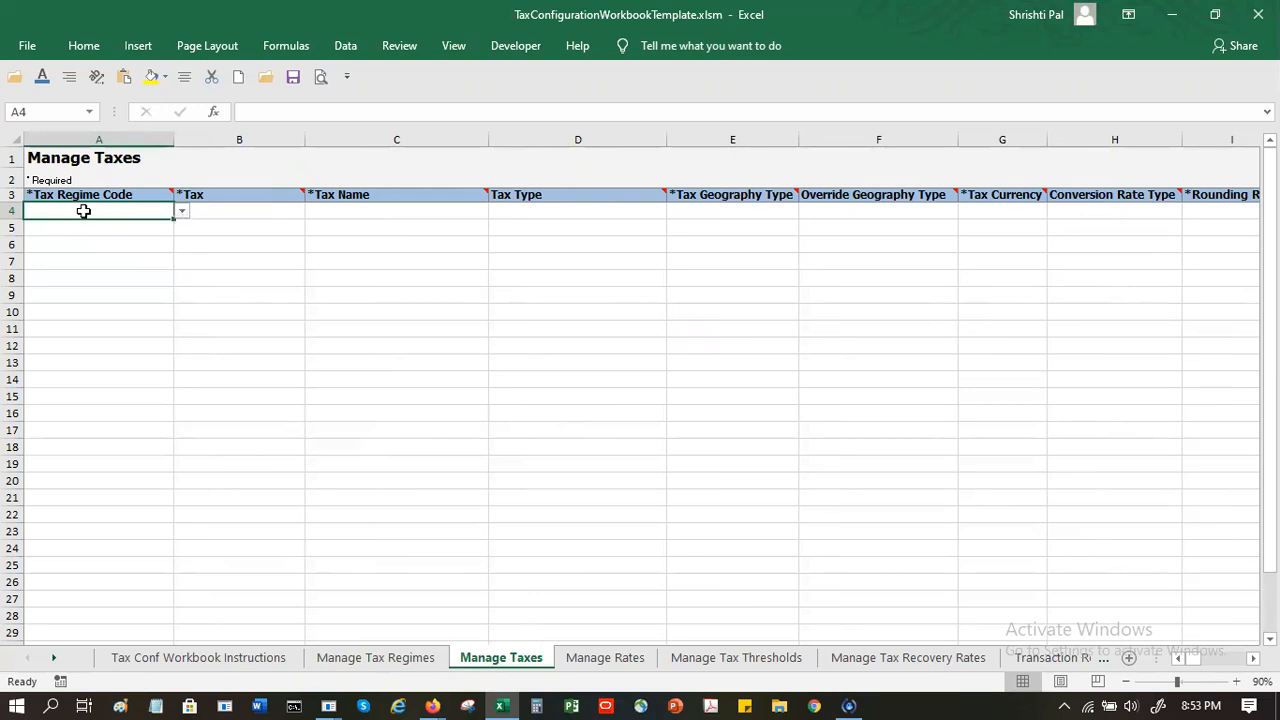
left_click(123, 243)
left_click(120, 209)
left_click(262, 208)
Open the data validation settings of the Tax Regime Code cell A4 on Manage Taxes
left_click(128, 211)
left_click(337, 48)
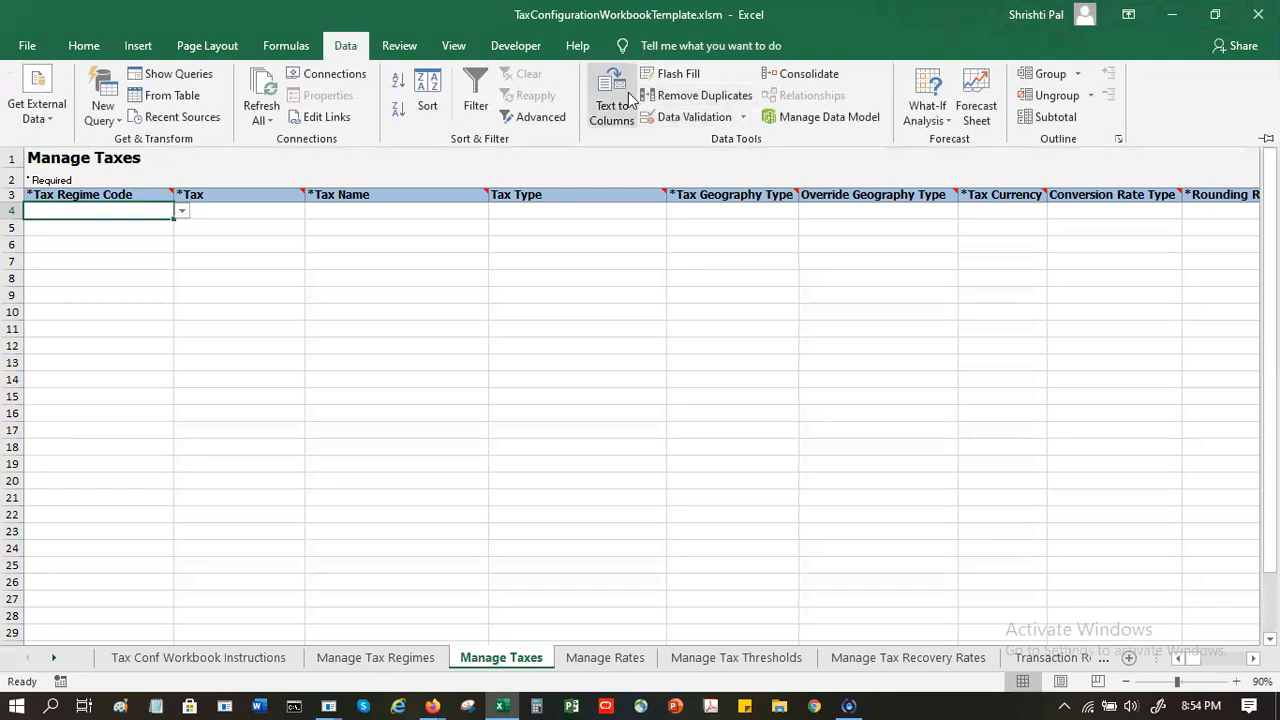
left_click(694, 117)
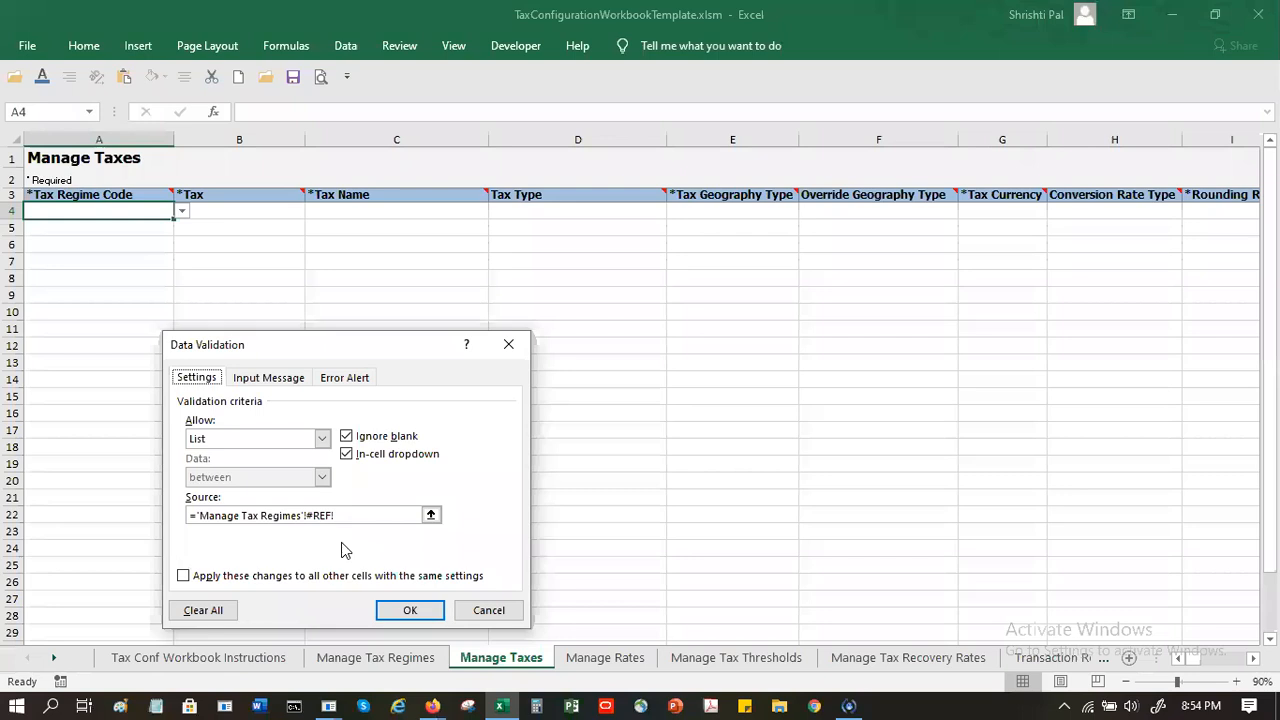
Try to repair the validation list source by replacing its broken reference with cell A4 of the Manage Tax Regimes sheet
left_click(415, 515)
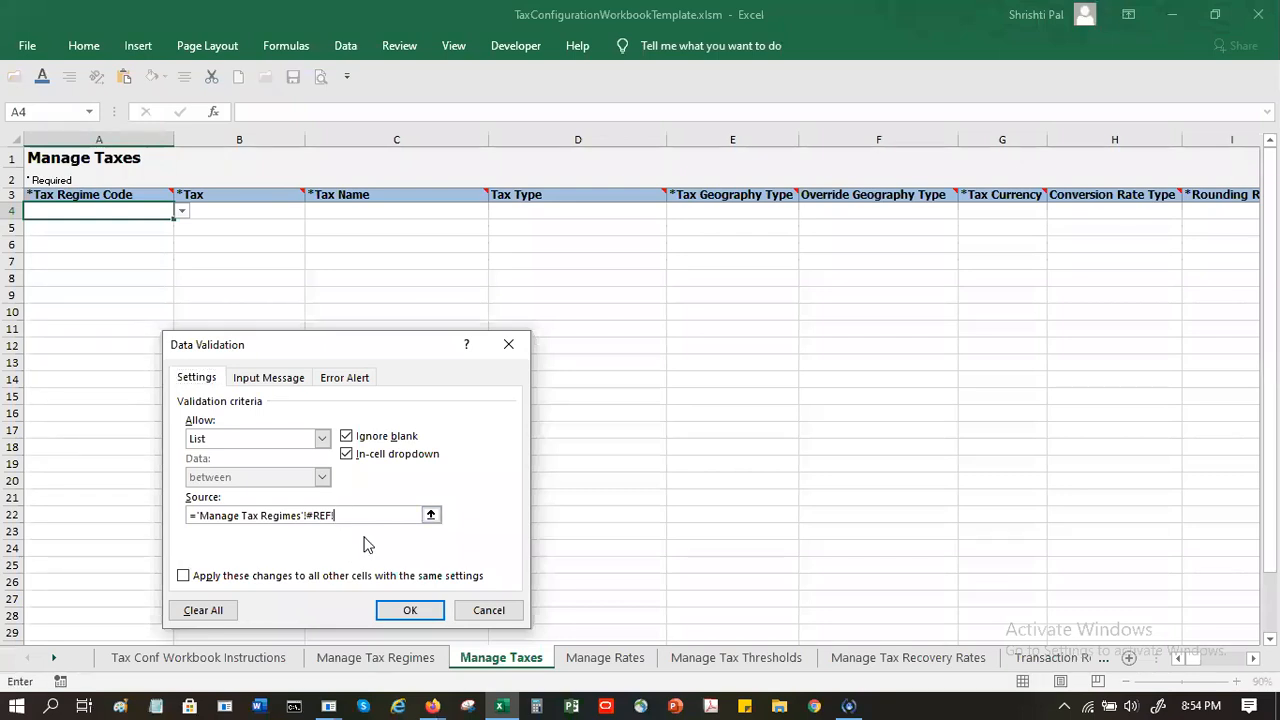
key("BackSpace")
key("BackSpace")
key("BackSpace")
key("BackSpace")
key("BackSpace")
left_click(431, 515)
left_click(385, 659)
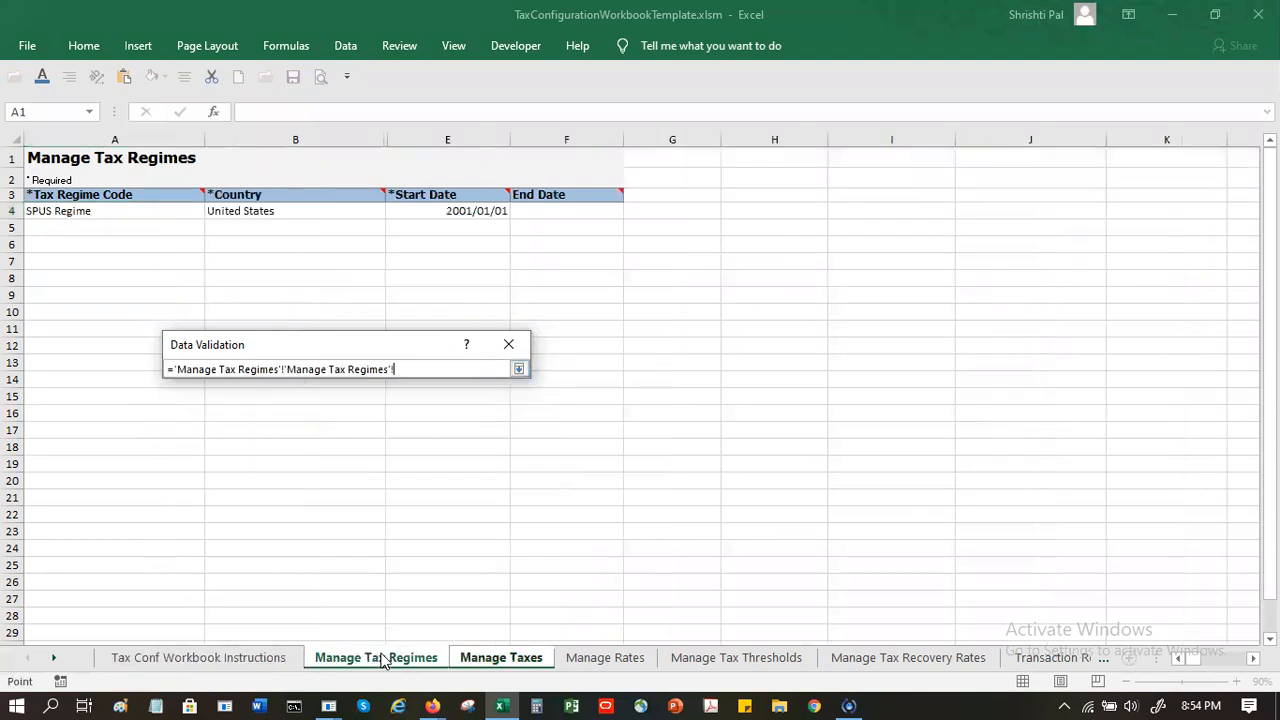
left_click(89, 211)
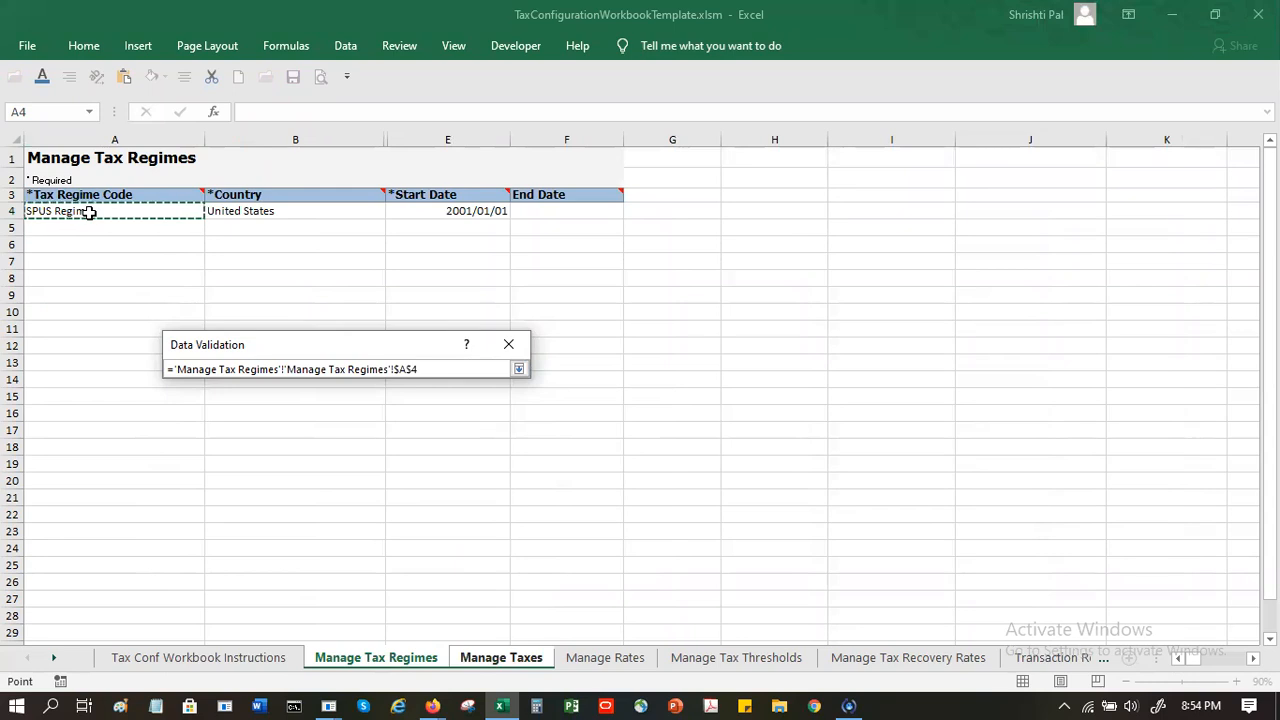
key("Return")
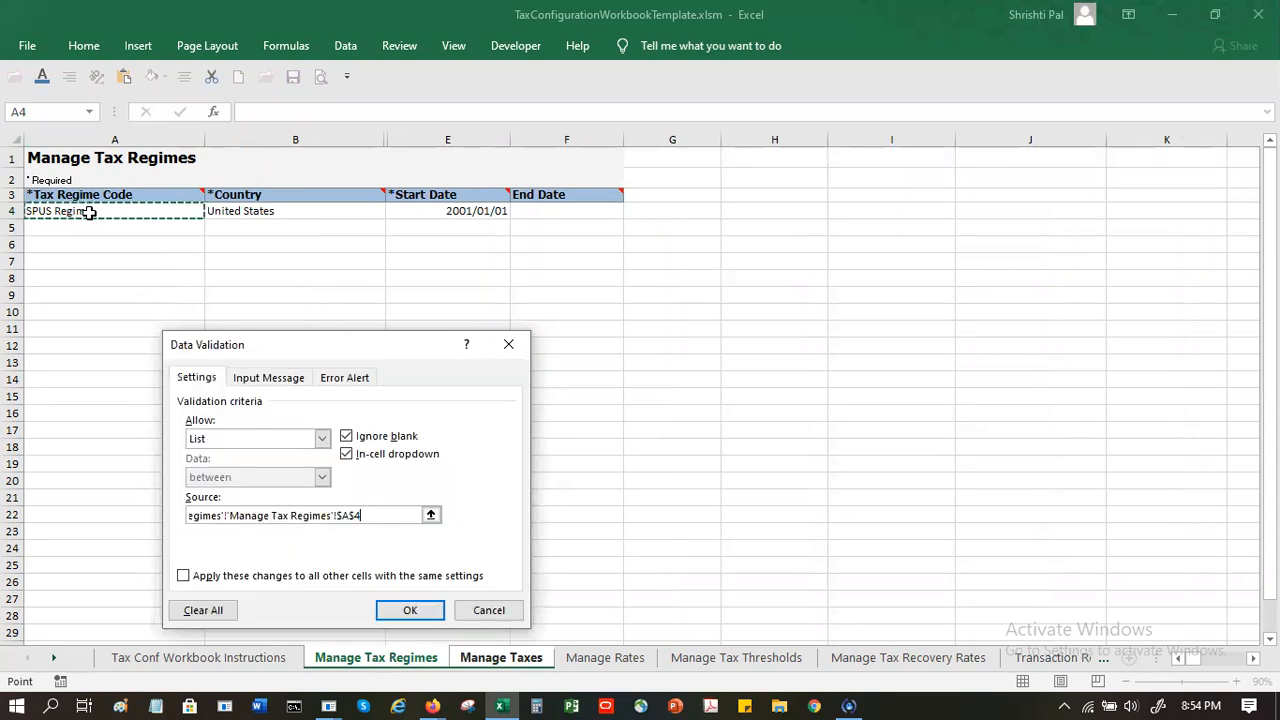
left_click(410, 610)
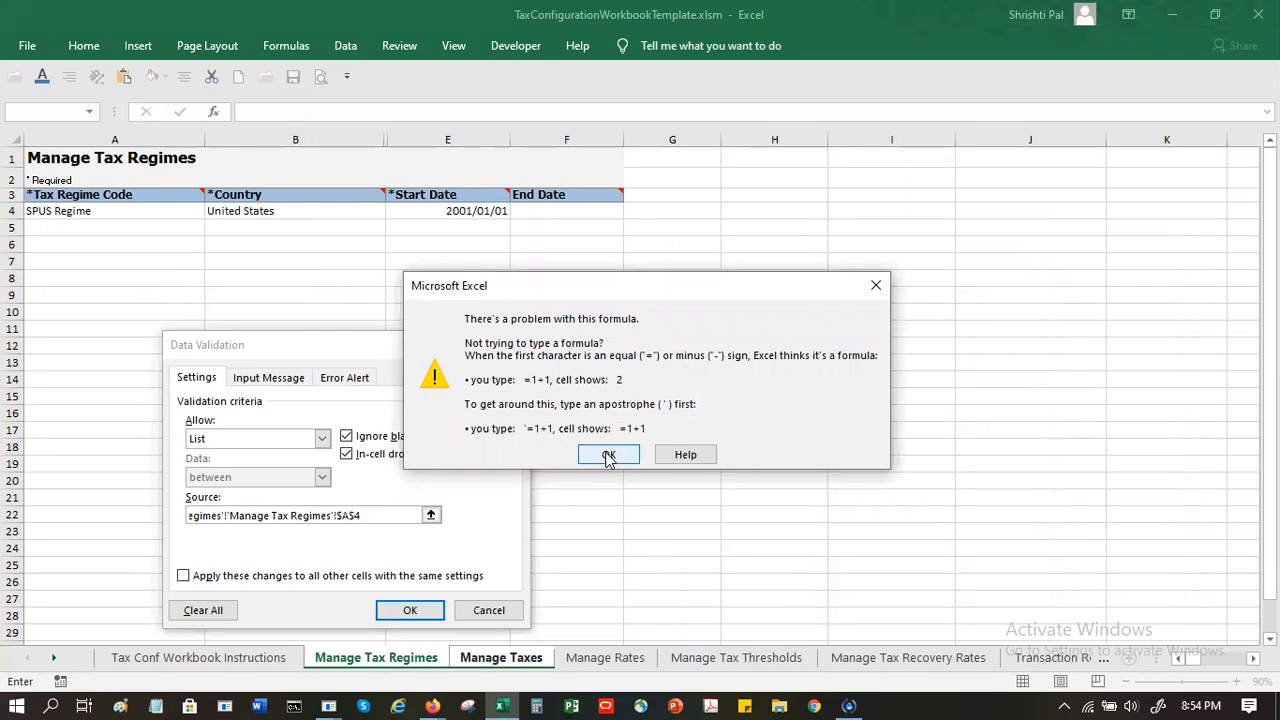
left_click(608, 455)
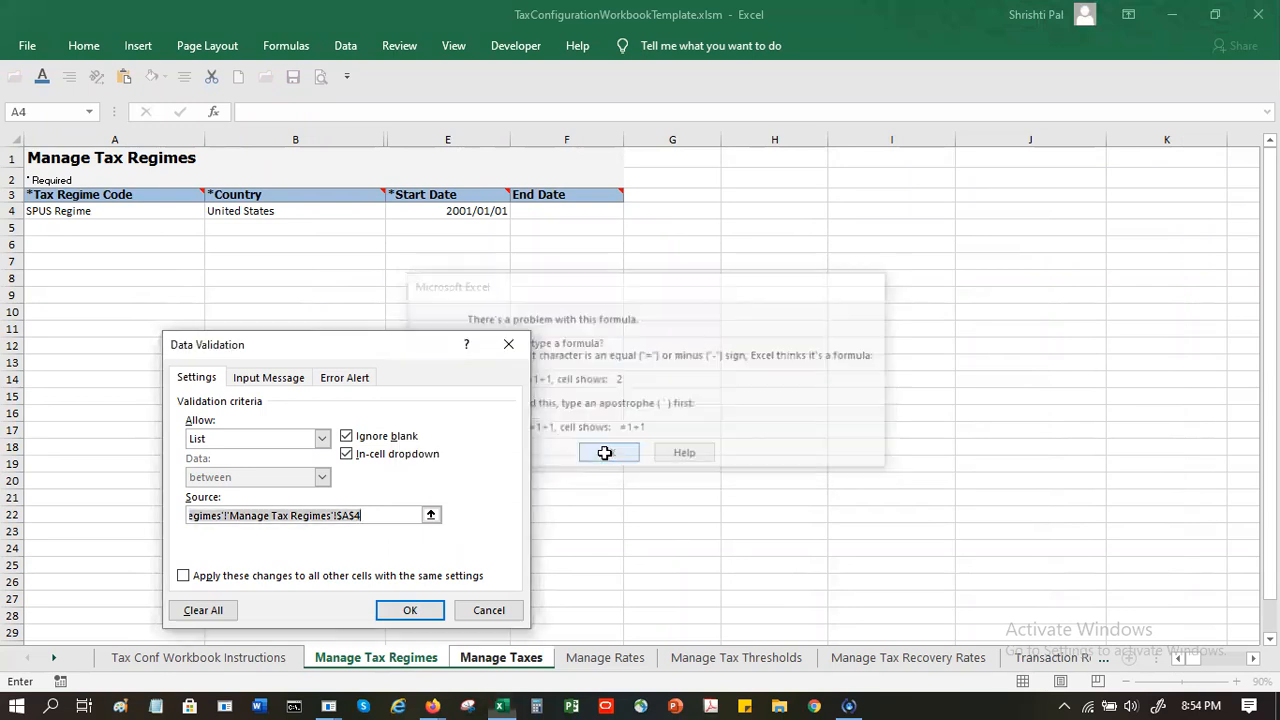
Try to correct the source formula by removing the exclamation mark before $A$4
left_click(338, 515)
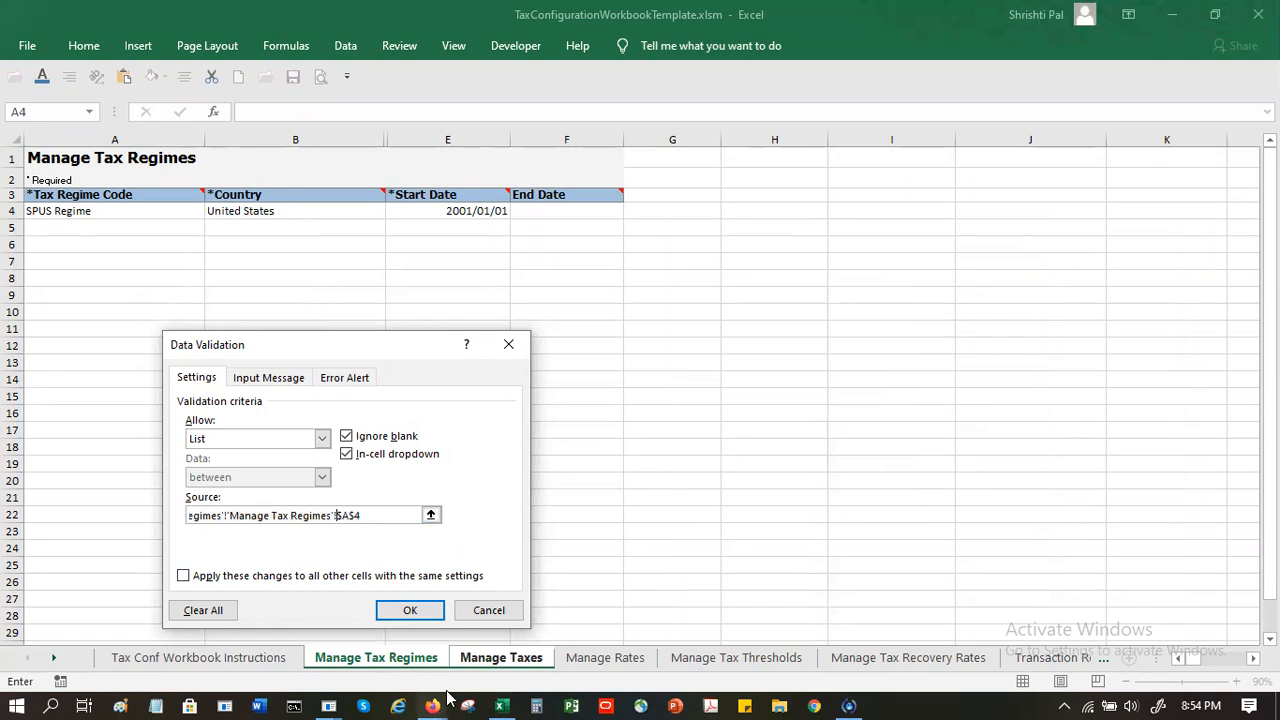
mouse_move(449, 699)
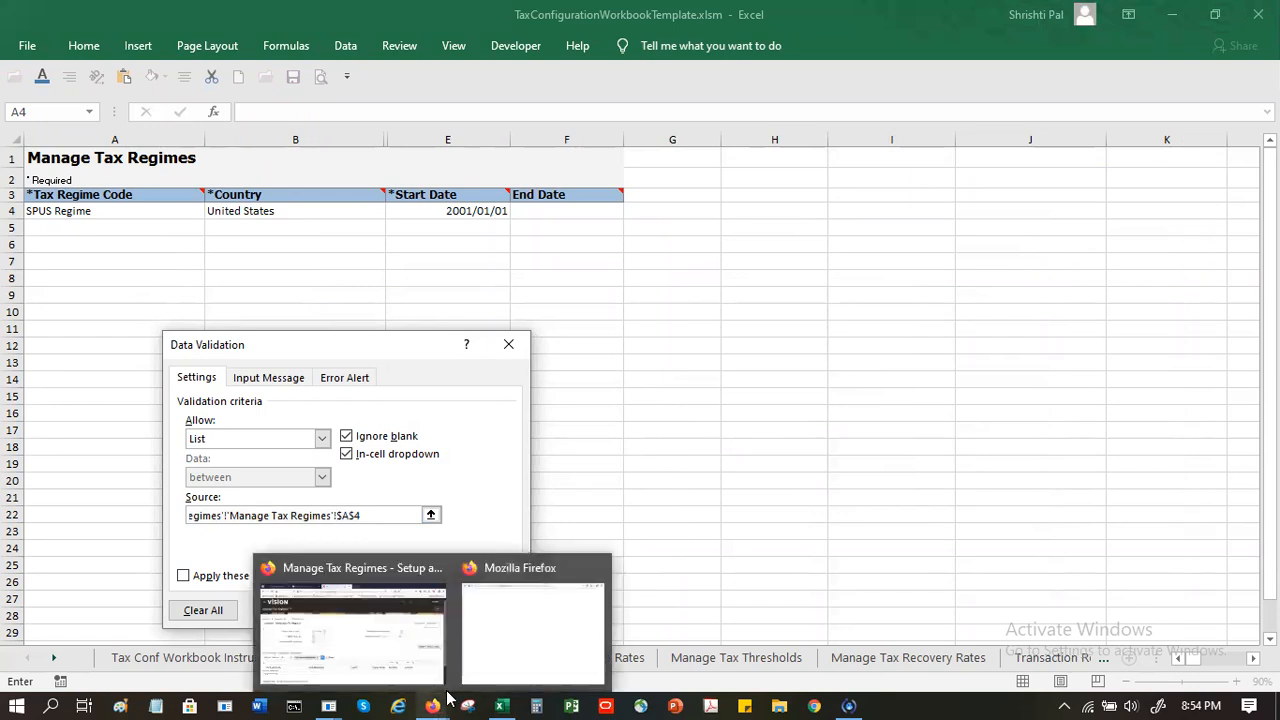
key("BackSpace")
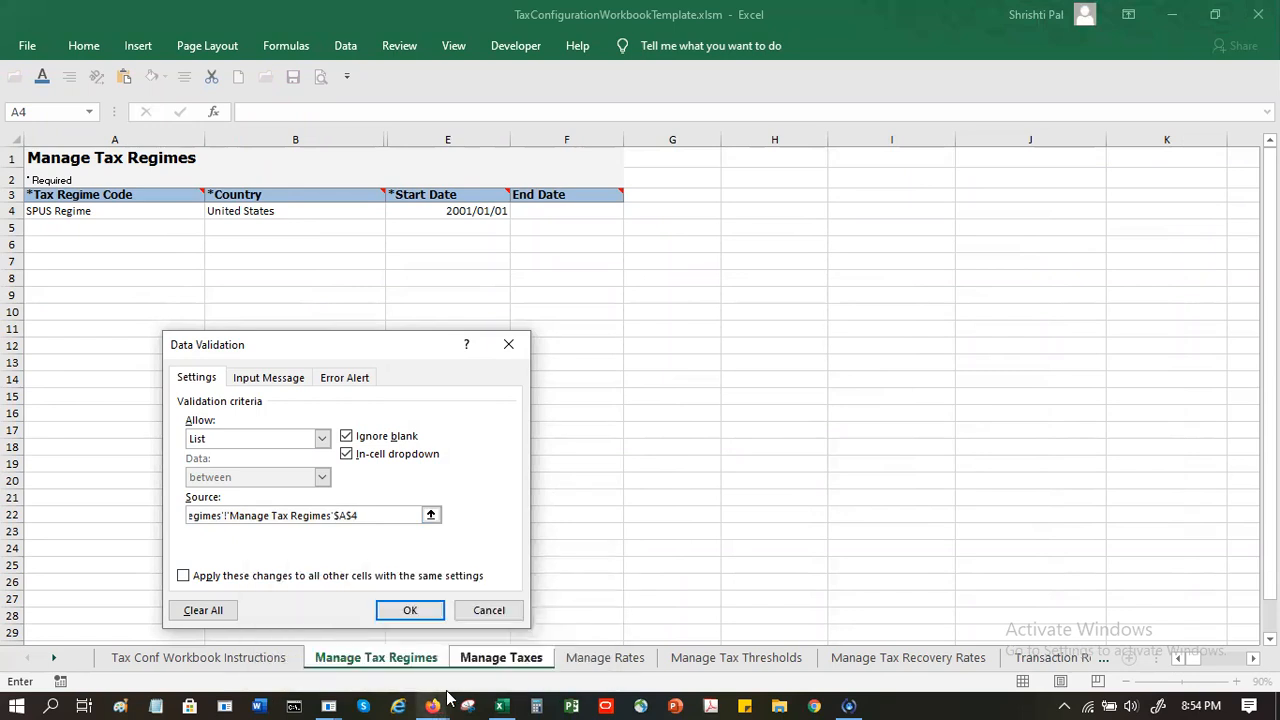
key("Return")
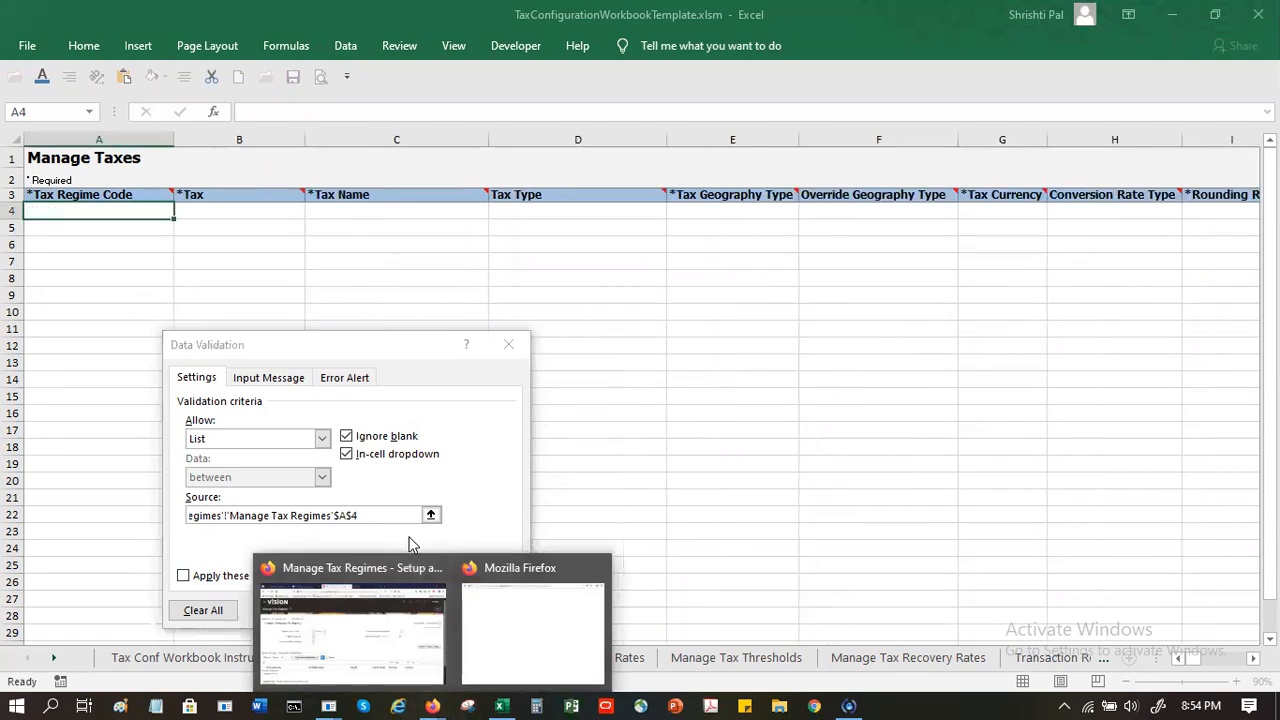
left_click(416, 605)
left_click(416, 605)
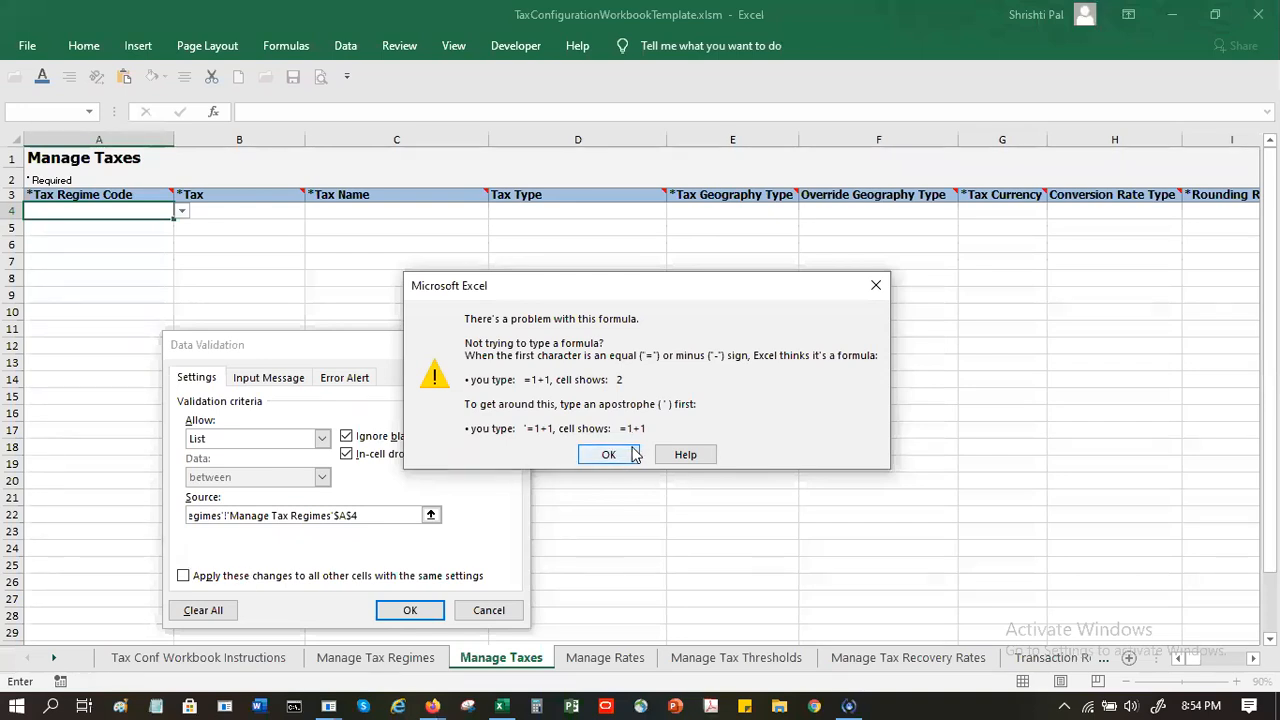
left_click(608, 454)
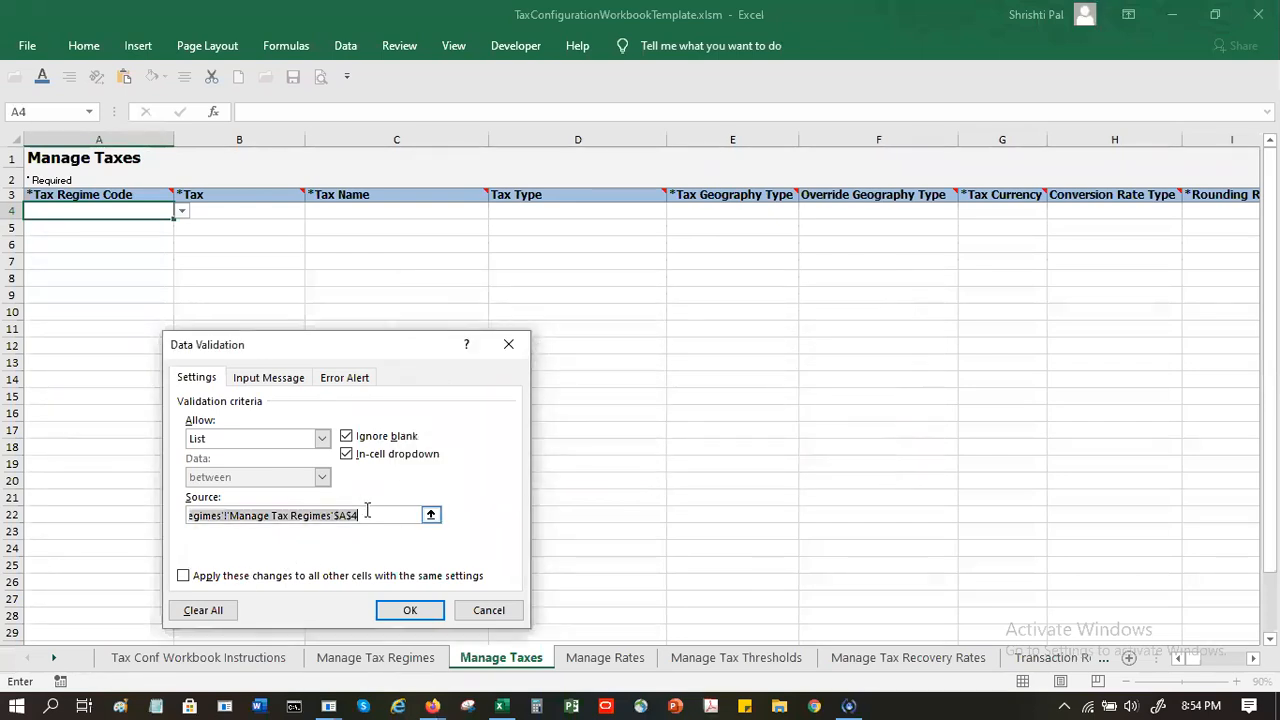
Clear the validation source and set it to ='Manage Tax Regimes'!$A$4 for the Tax Regime Code cell
key("BackSpace")
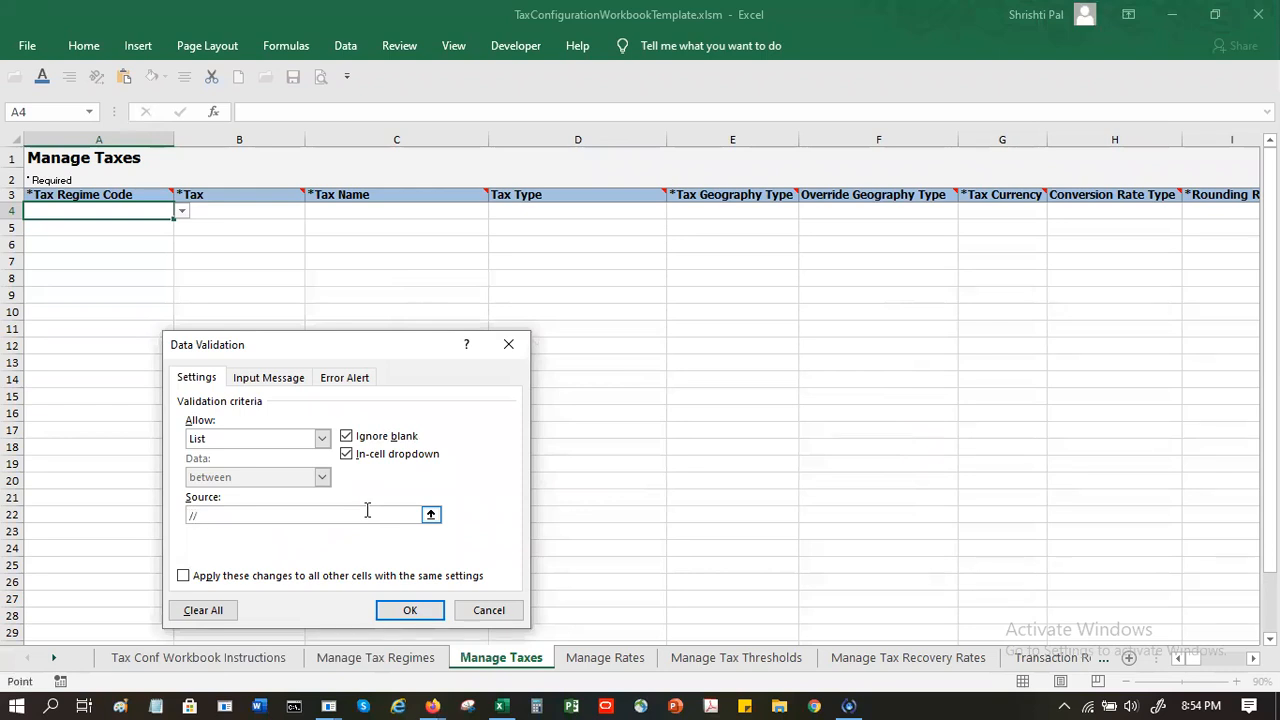
key("BackSpace")
left_click(430, 515)
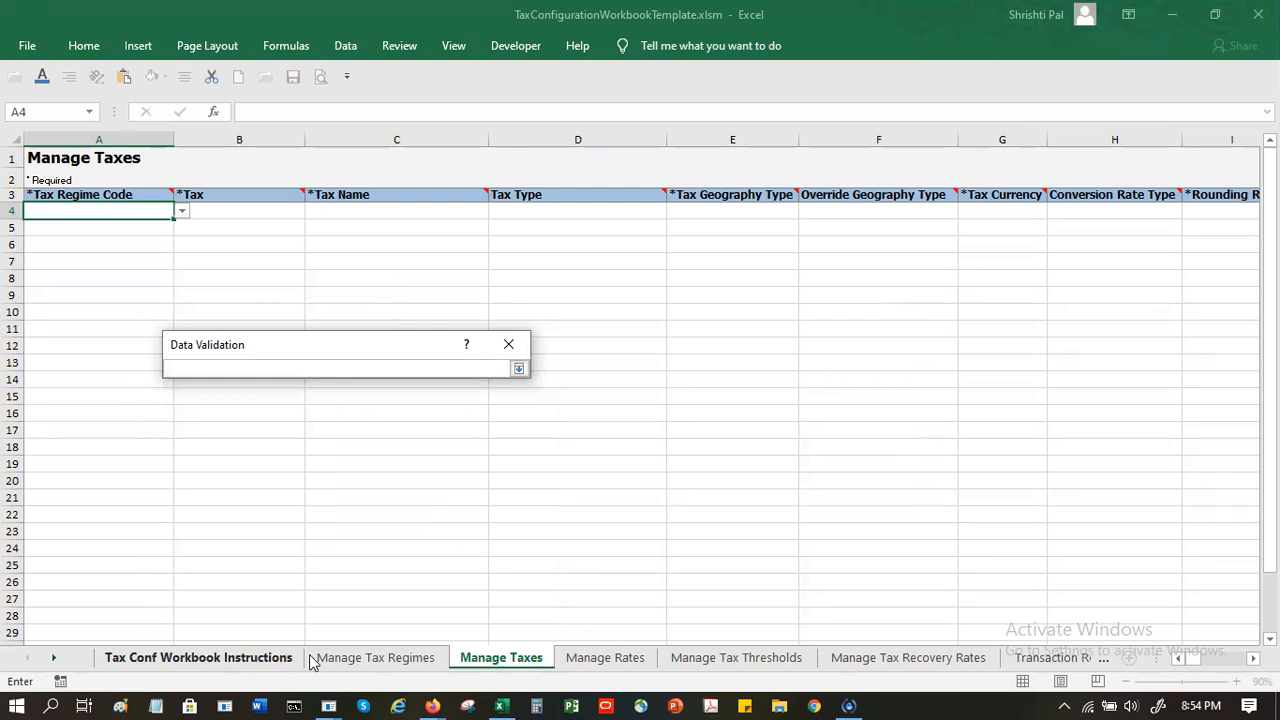
left_click(378, 657)
left_click(100, 211)
key("Return")
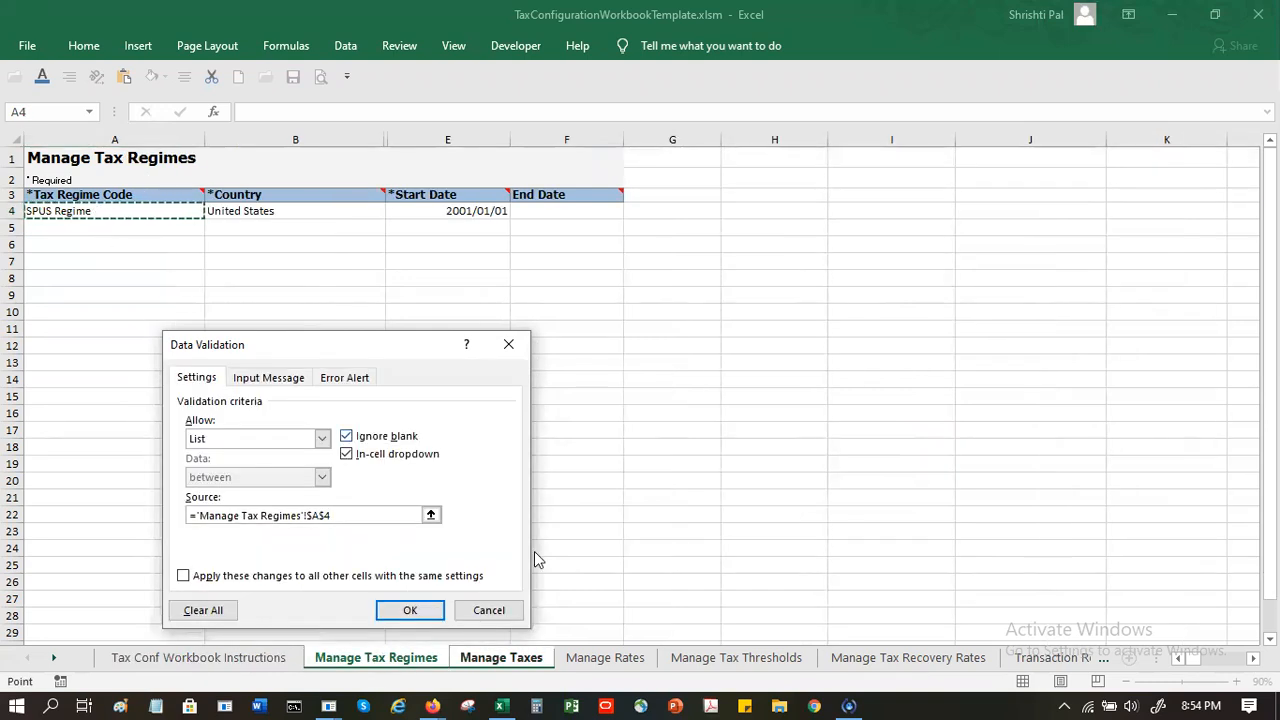
left_click(409, 610)
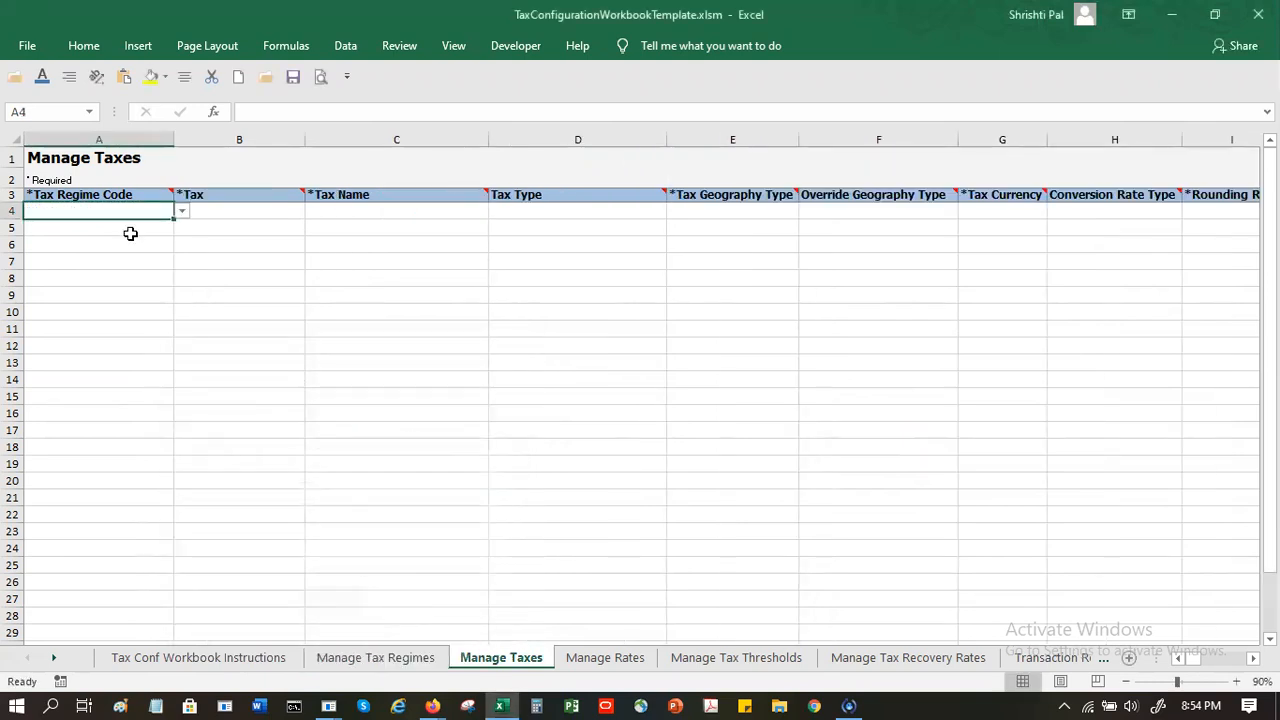
Fill row 4 of Manage Taxes with regime code SPUS Regime, tax Country and tax name SP US Sales Tax
left_click(182, 213)
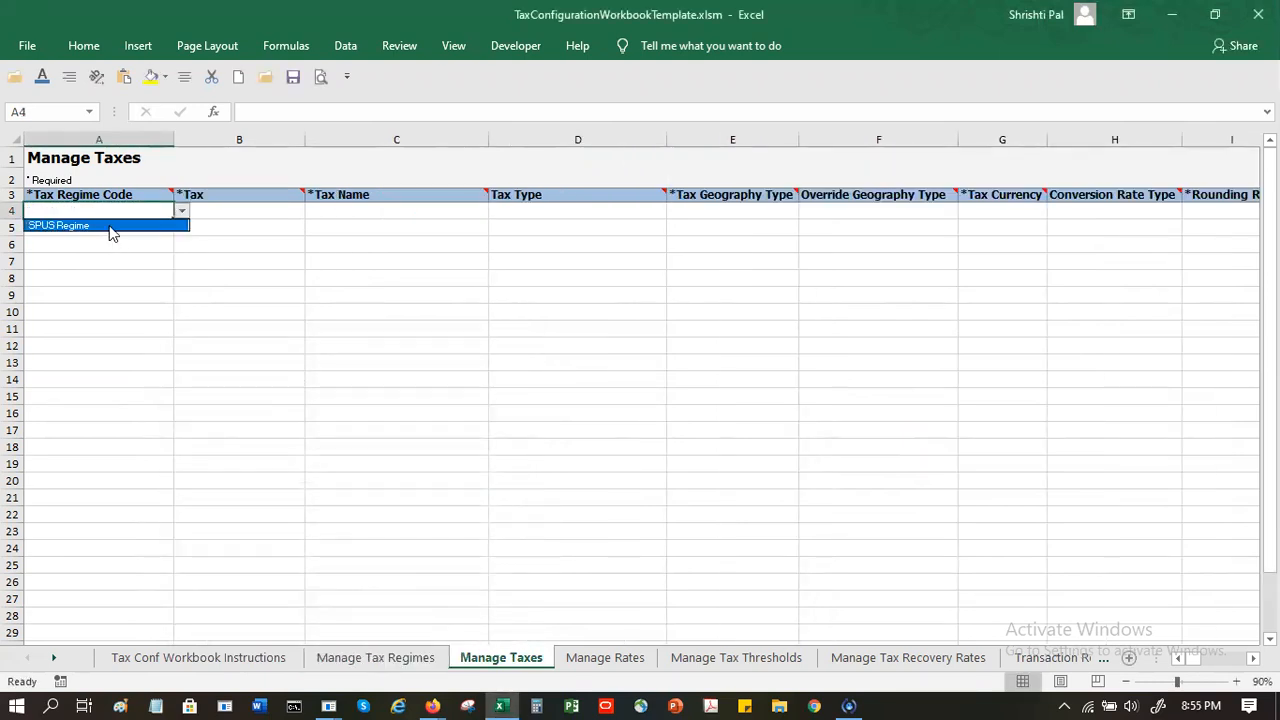
left_click(110, 227)
left_click(224, 212)
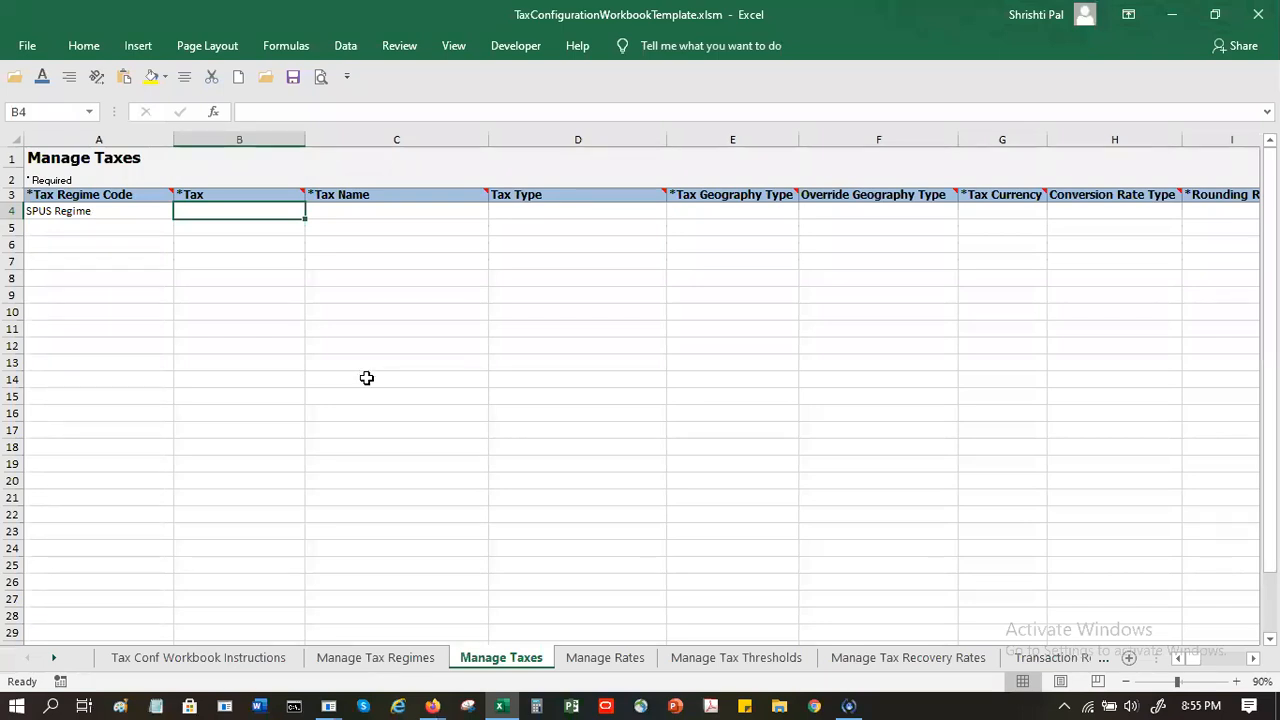
type("Countr")
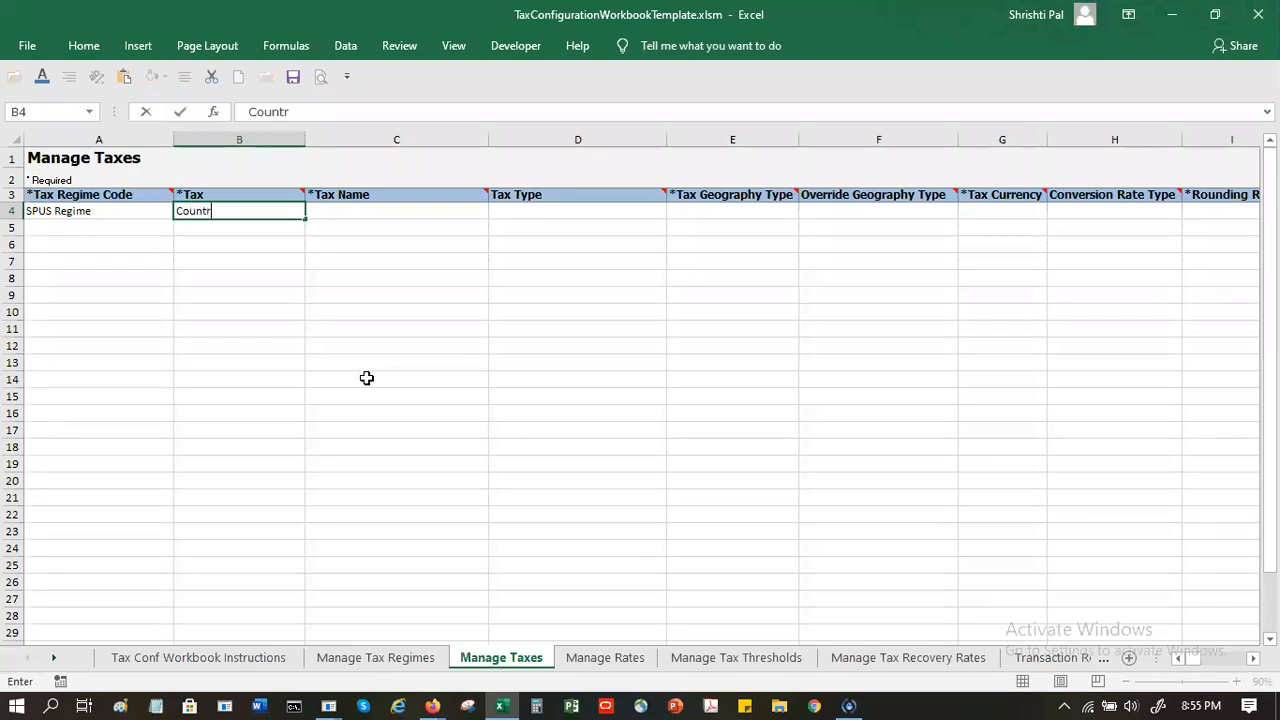
type("y")
key("Tab")
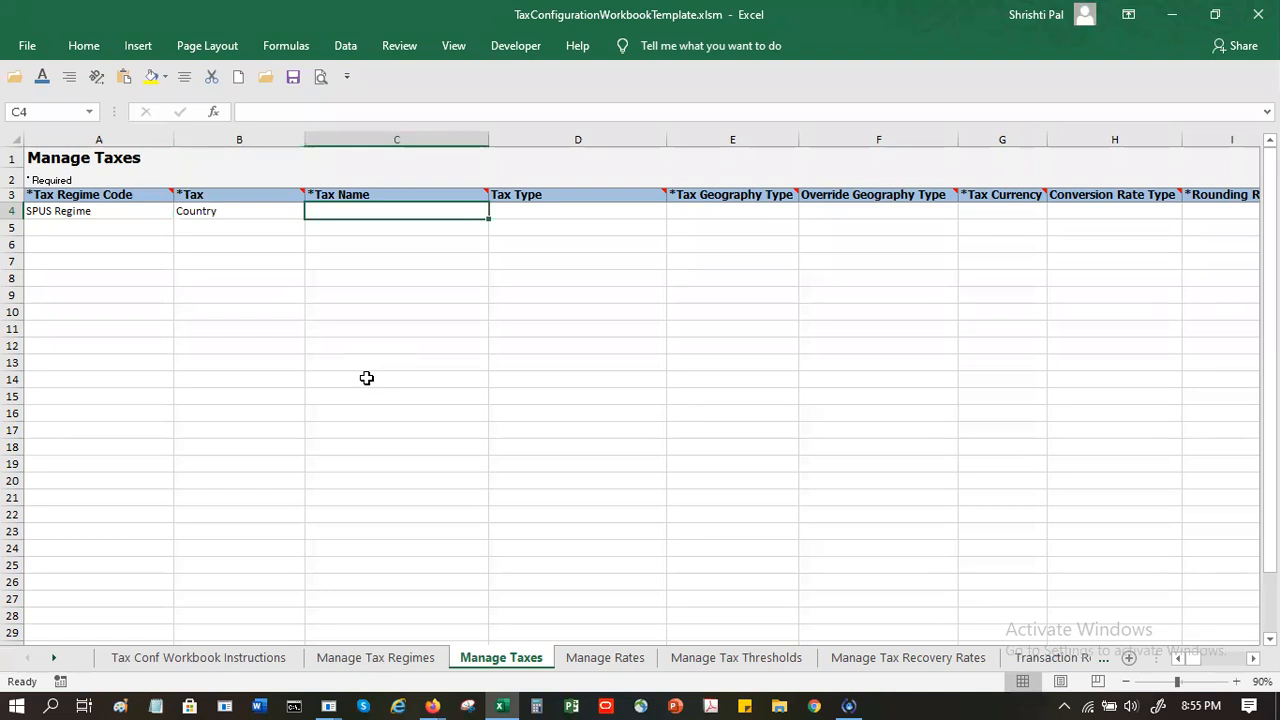
type("SP US S")
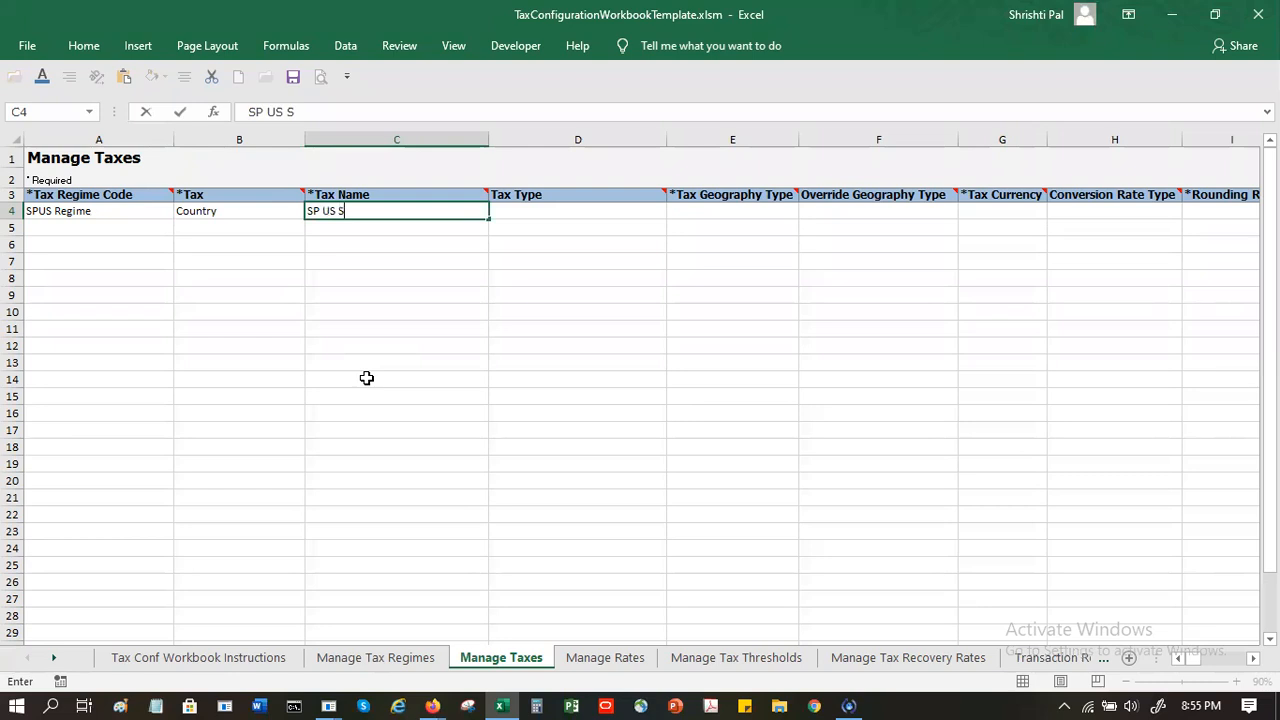
type("ales Tax")
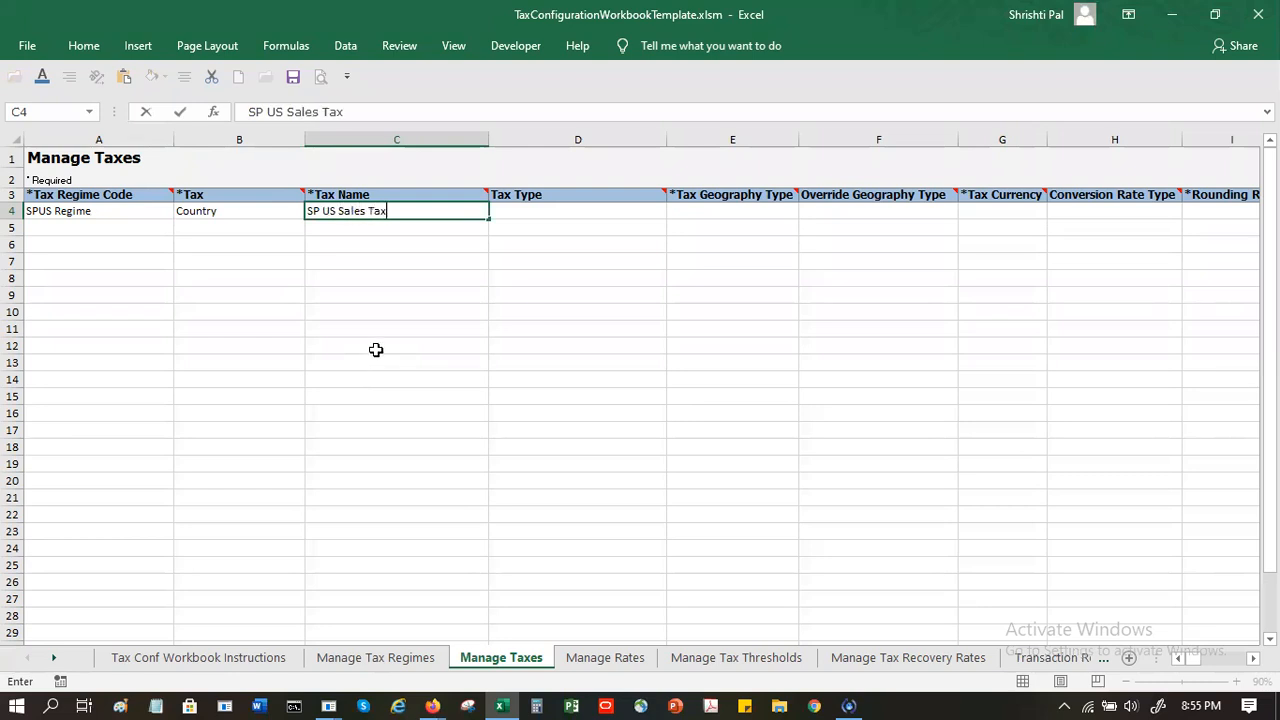
key("Tab")
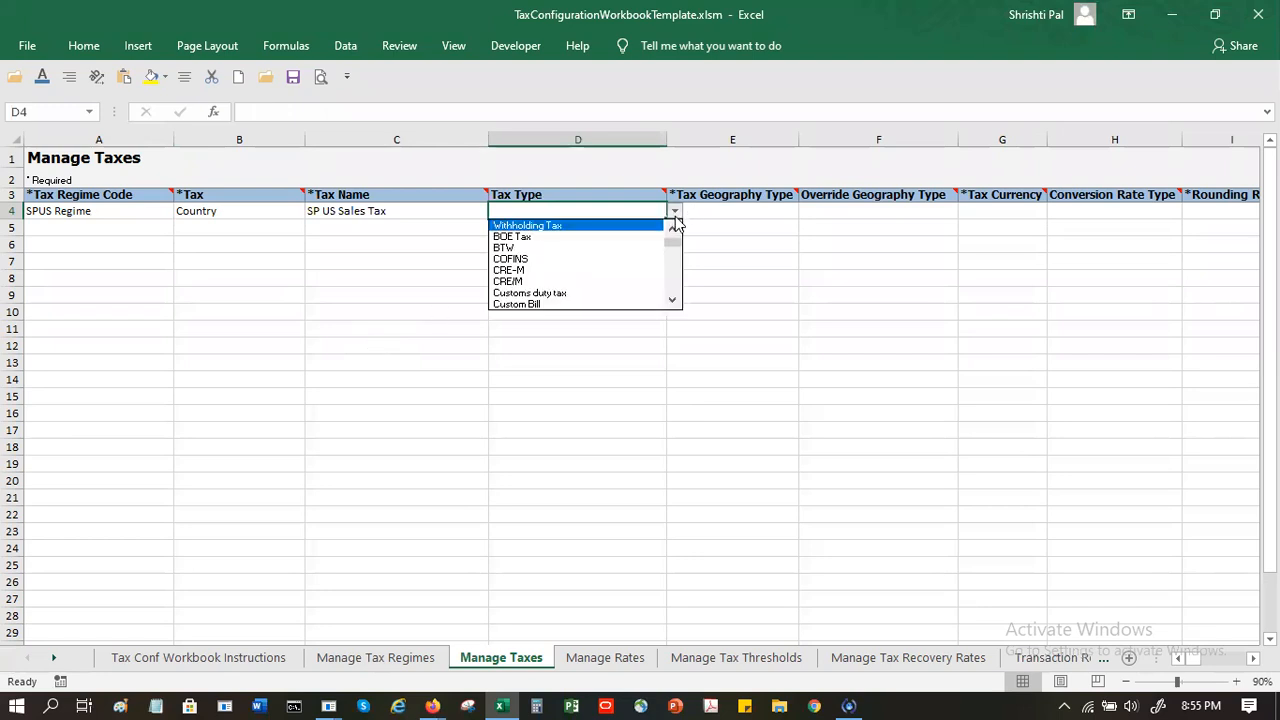
left_click(672, 302)
left_click(672, 302)
left_click(672, 302)
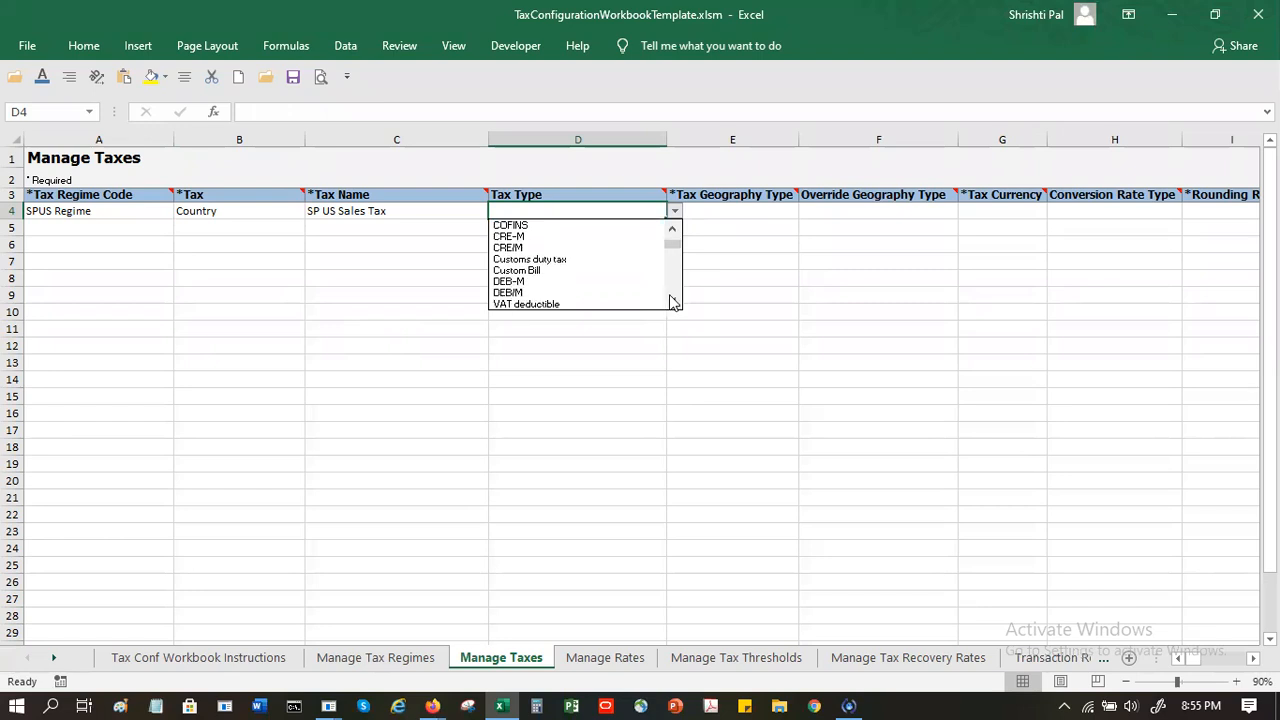
key("Escape")
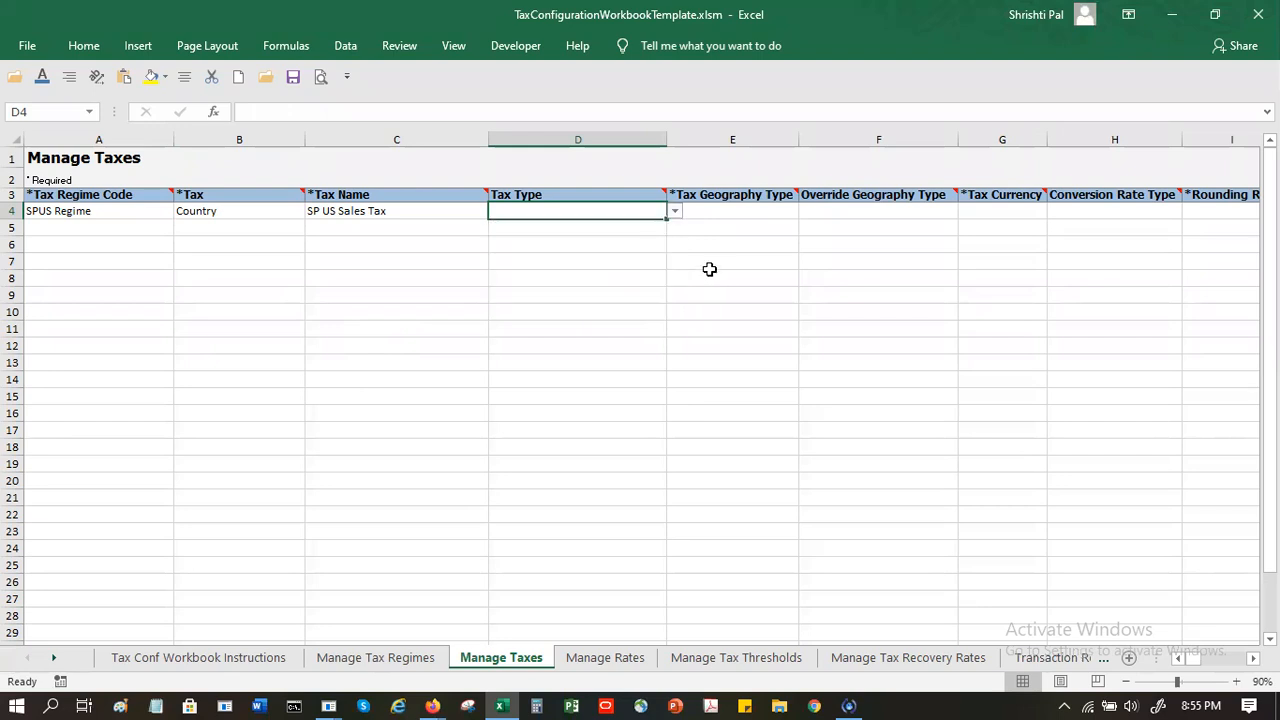
Set the Tax Geography Type in row 4 to Country and leave the override geography type blank
left_click(700, 212)
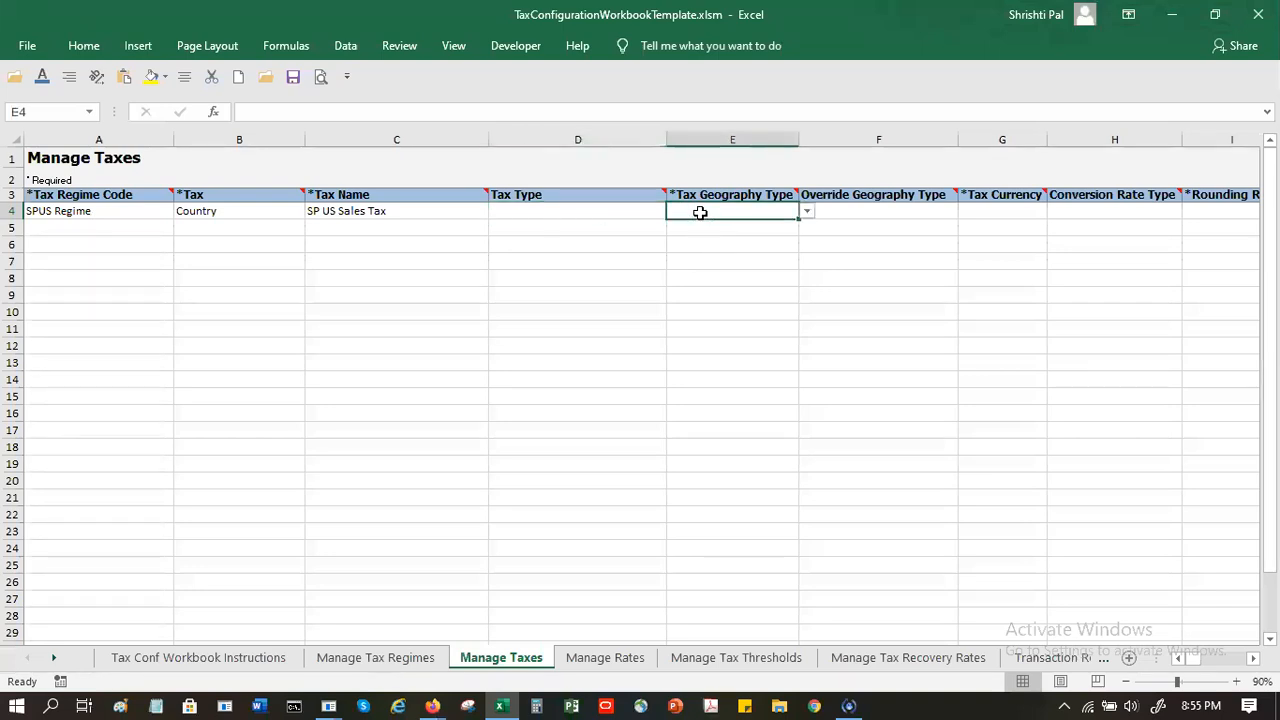
left_click(807, 215)
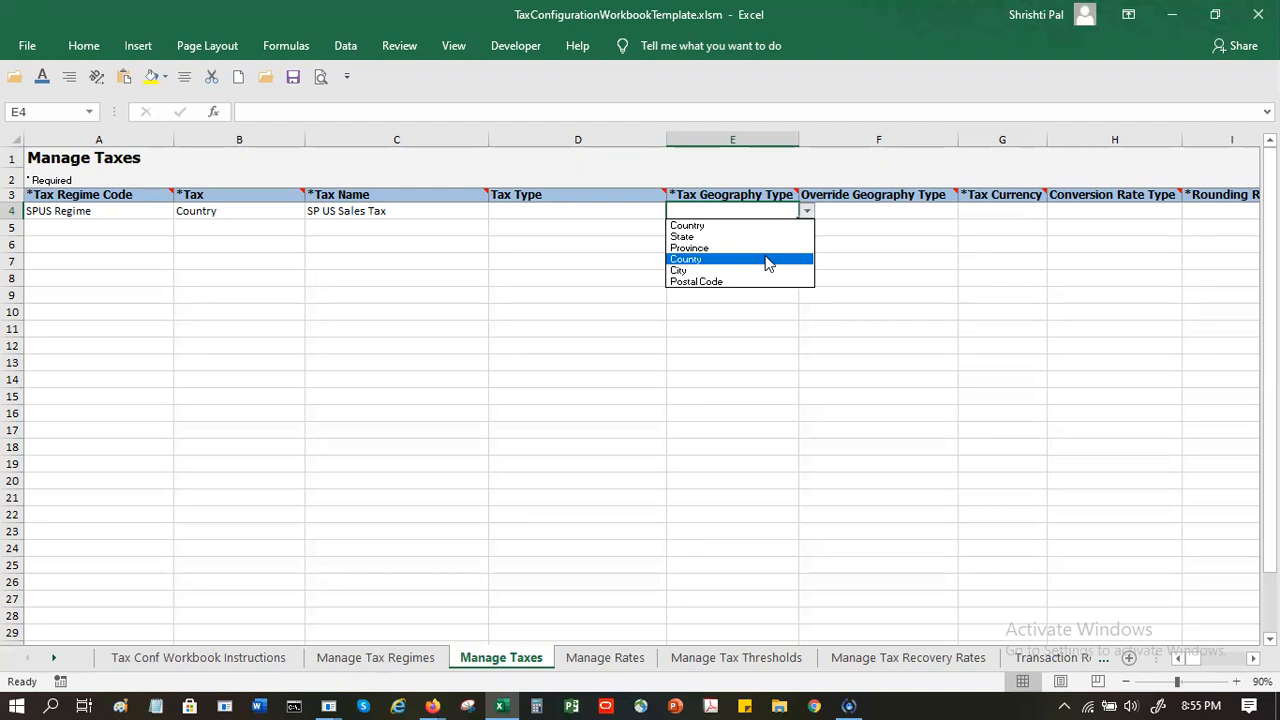
left_click(750, 225)
left_click(881, 208)
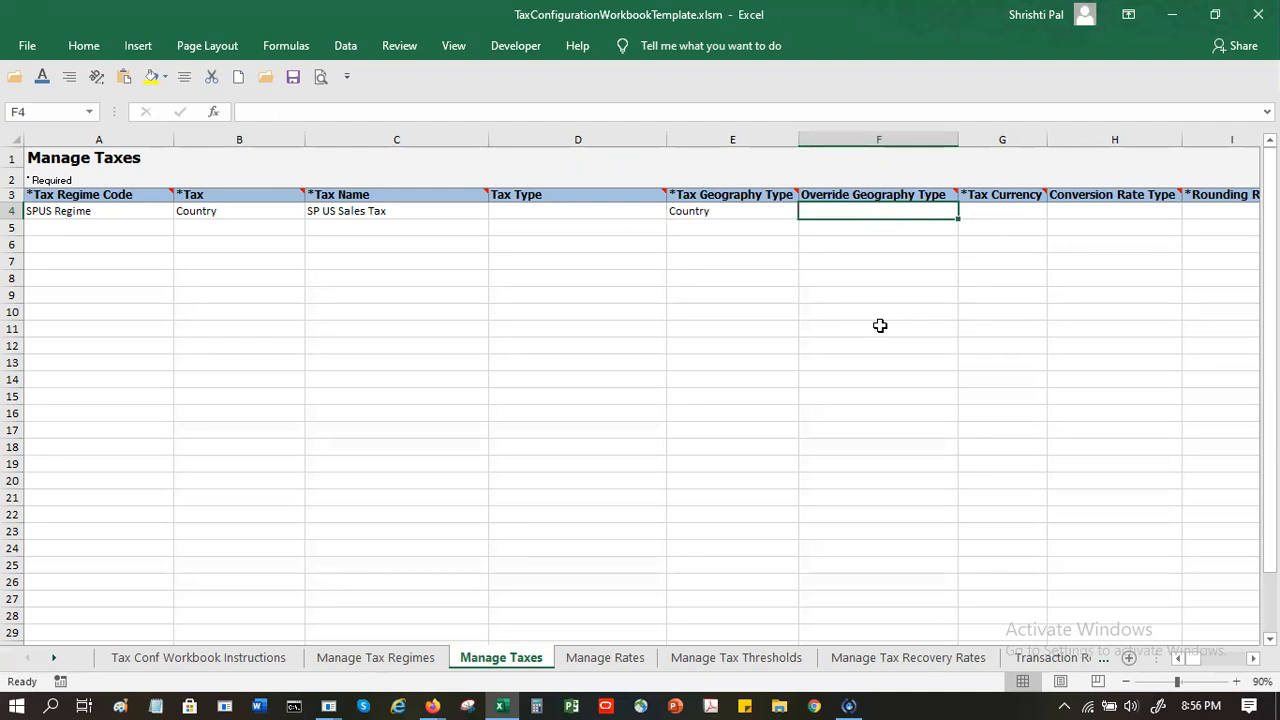
Set the Tax Currency of the row 4 tax to USD
key("Tab")
key("Tab")
key("Tab")
key("Tab")
key("Tab")
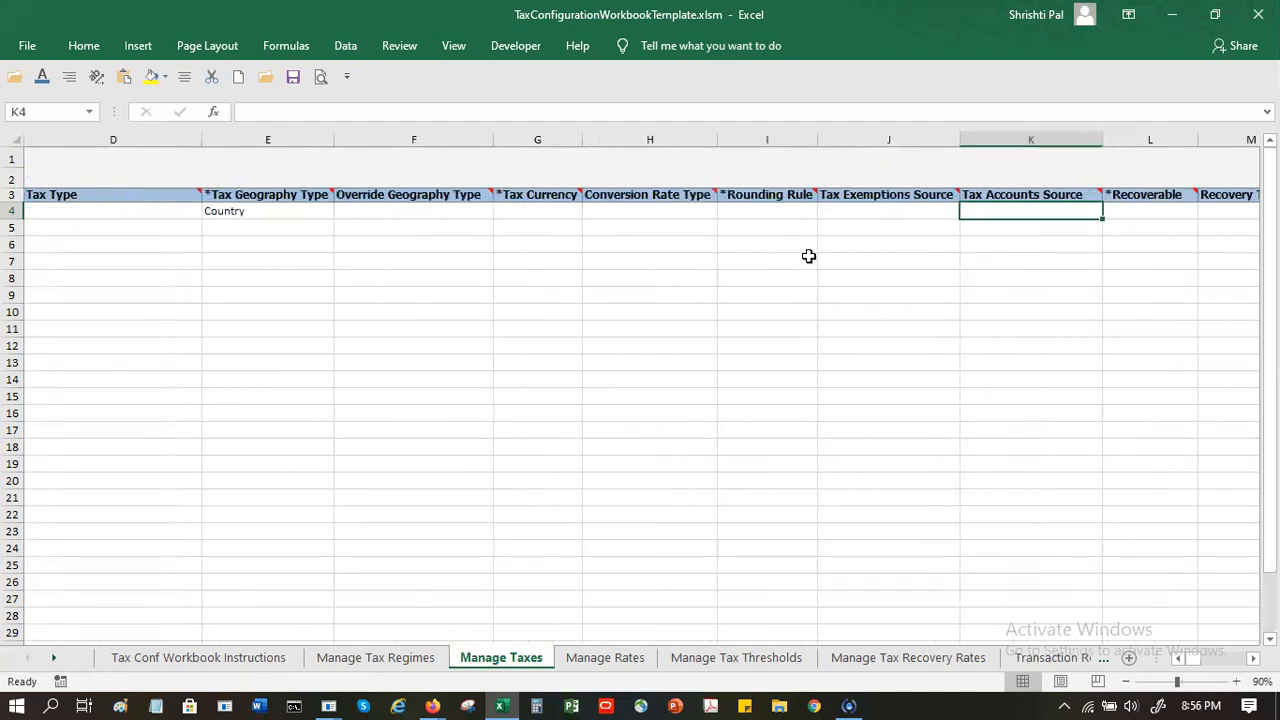
left_click(566, 207)
left_click(590, 213)
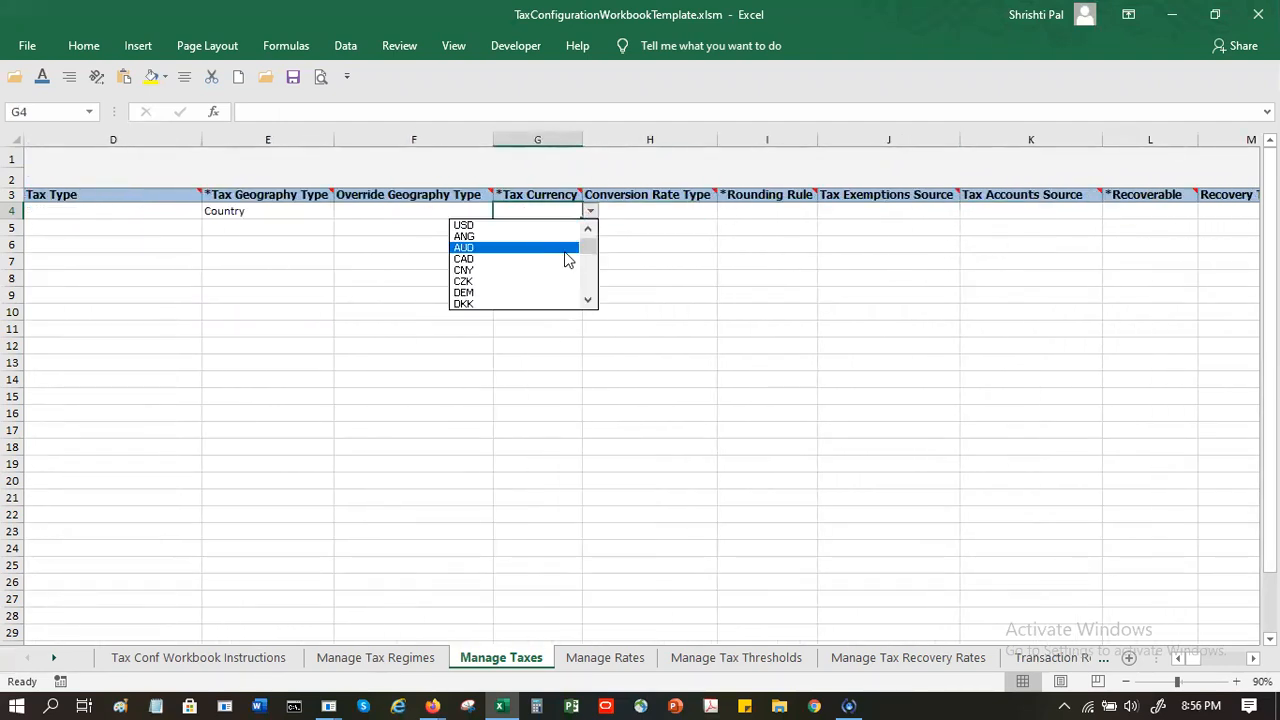
left_click(587, 275)
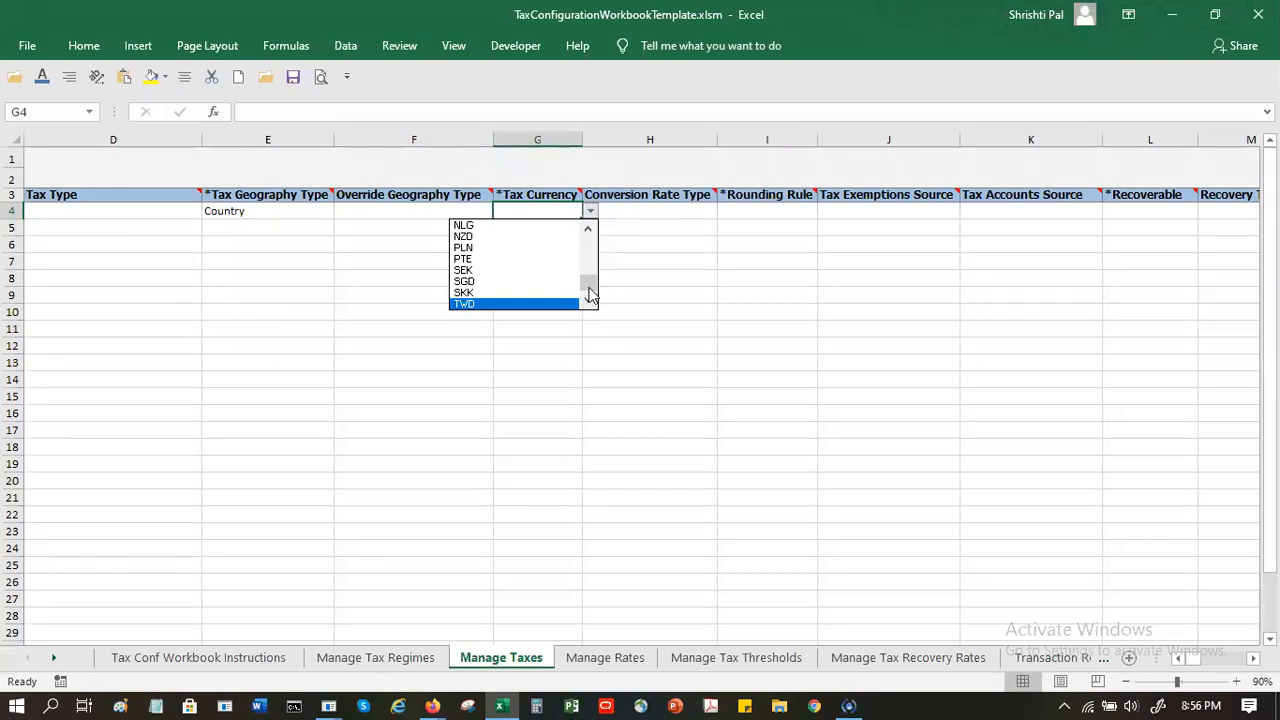
left_click_drag(588, 295, 589, 244)
left_click(517, 225)
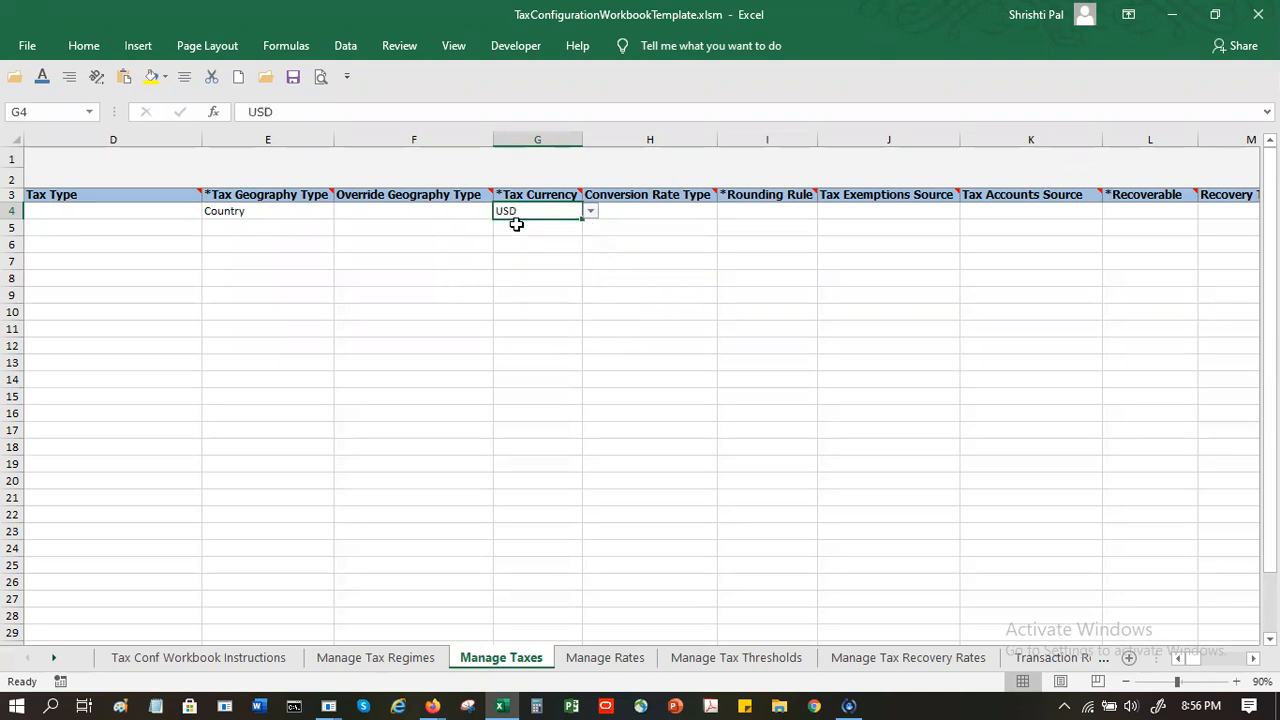
left_click(632, 217)
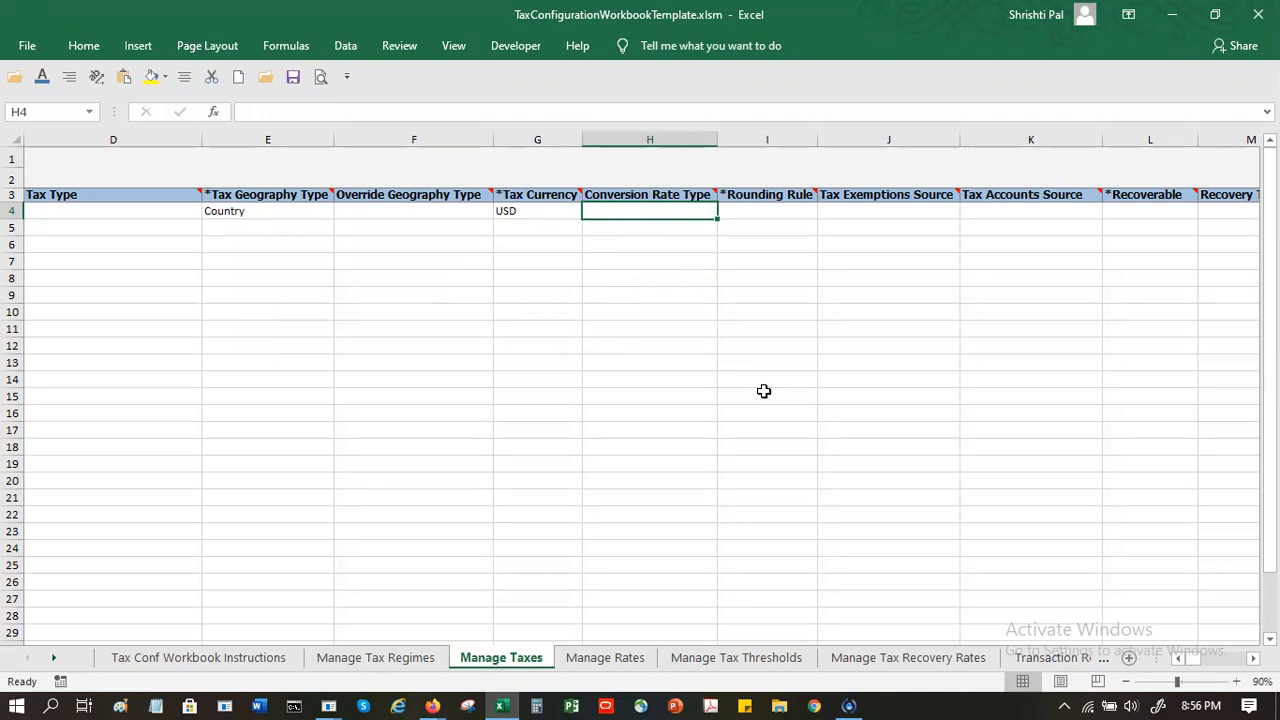
Set the row 4 tax's Rounding Rule to Nearest and Recoverable to No, leaving the columns between them blank
key("Tab")
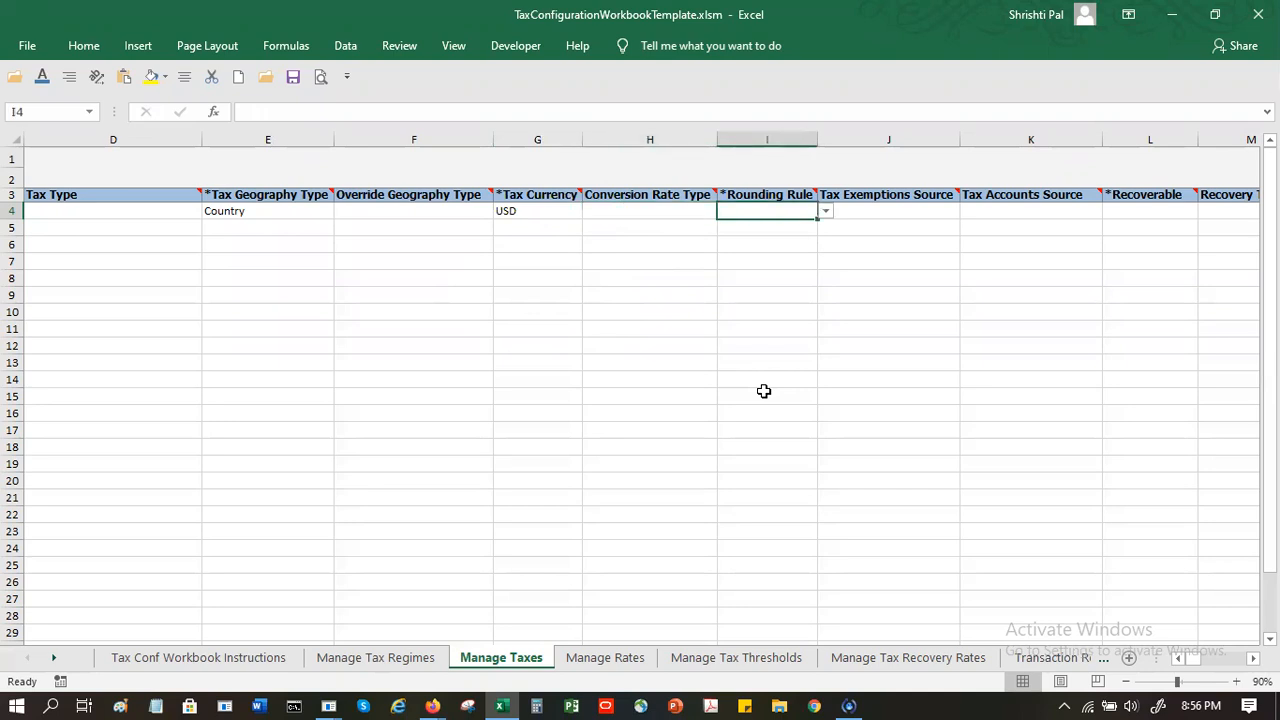
left_click(826, 212)
left_click(778, 237)
key("Tab")
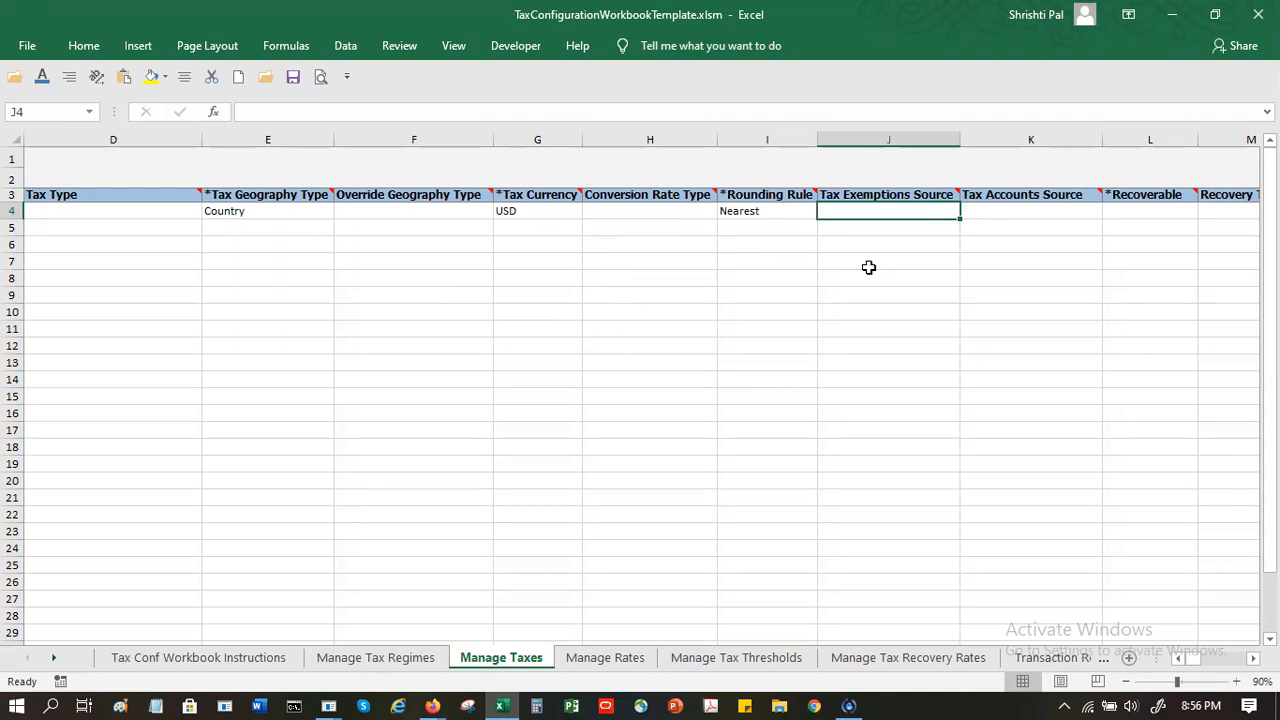
key("Tab")
key("Tab")
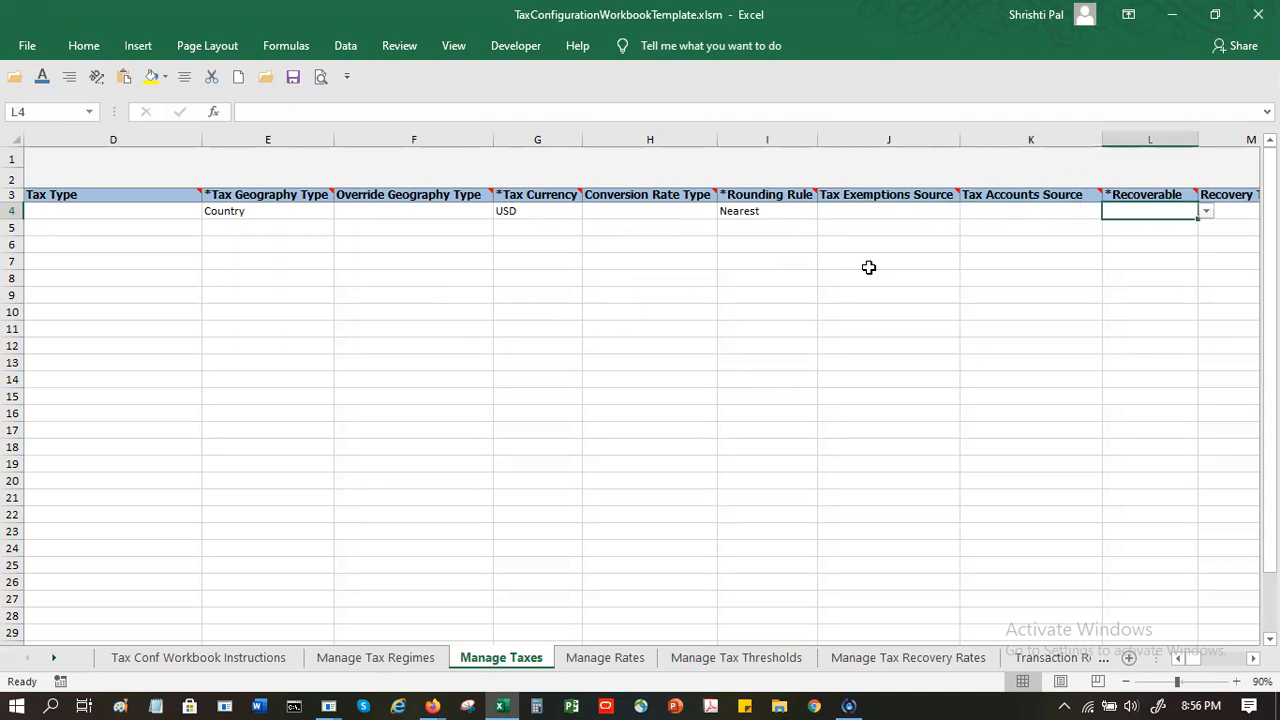
left_click(1206, 211)
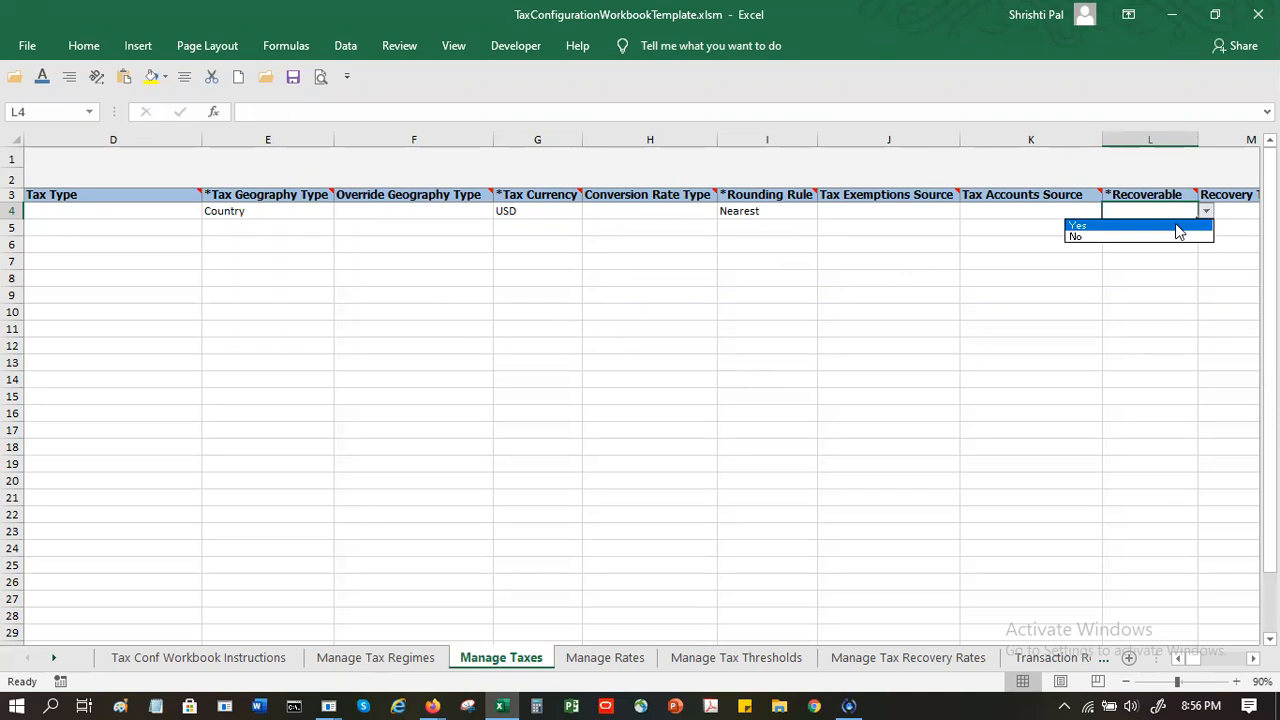
left_click(1176, 237)
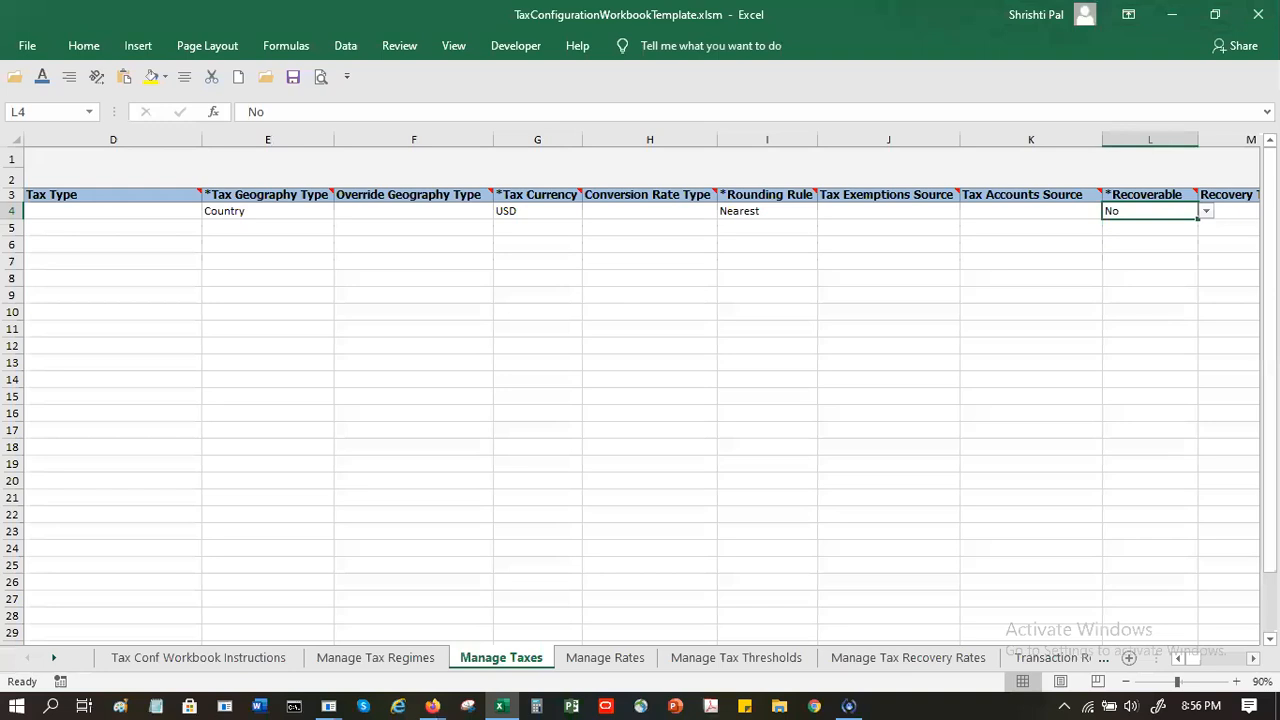
Set the row 4 tax's Default Place of Supply to "Ship to use bill to if ship to is not found"
scroll(640, 390, "right", 3)
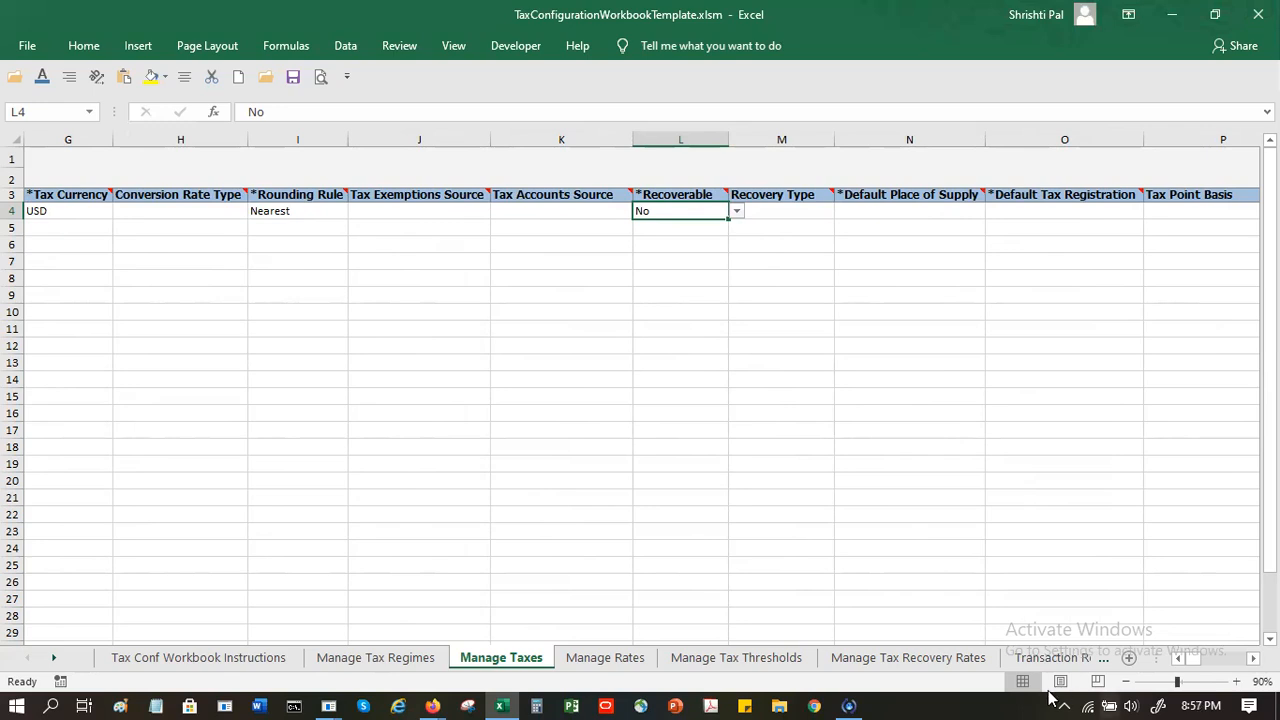
left_click(925, 212)
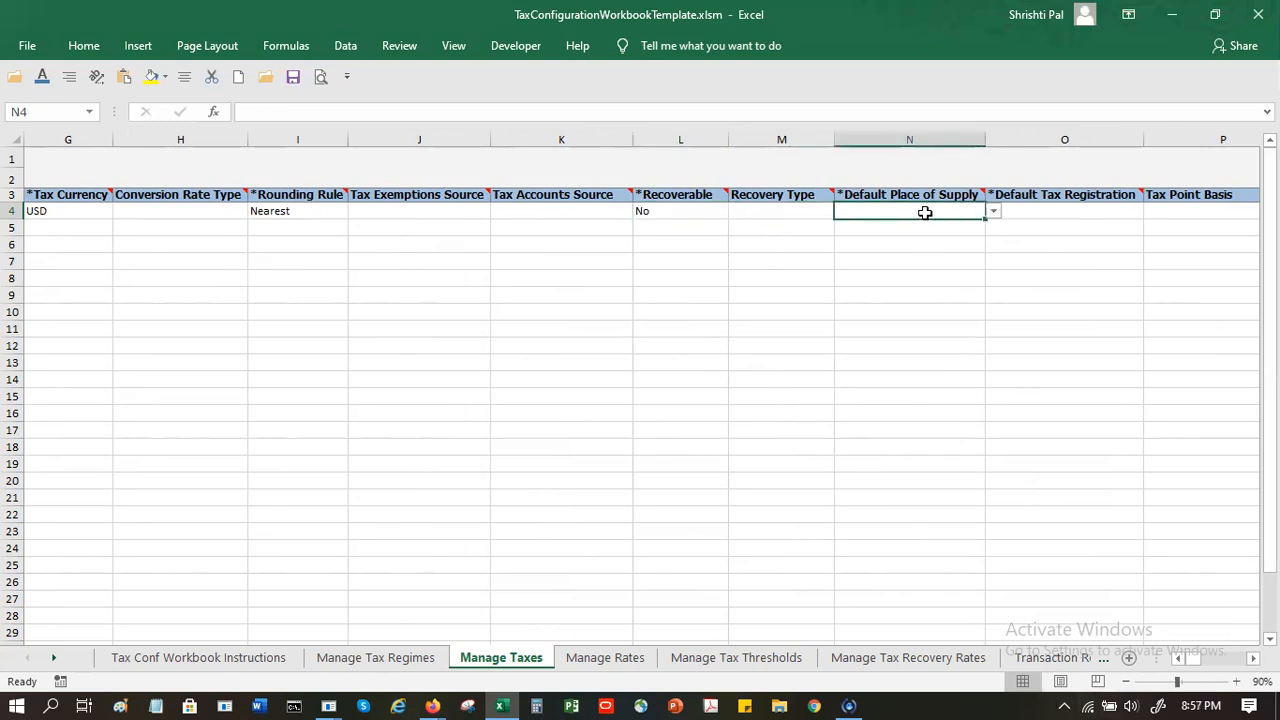
left_click(993, 212)
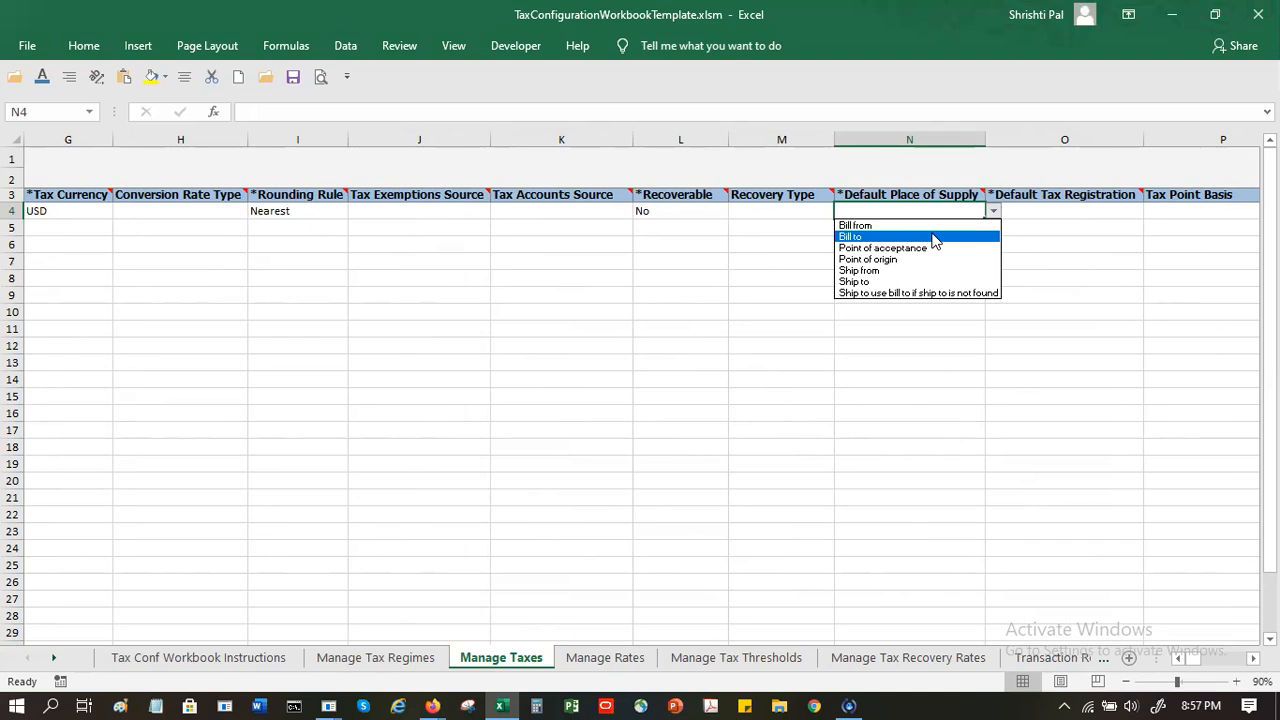
left_click(940, 293)
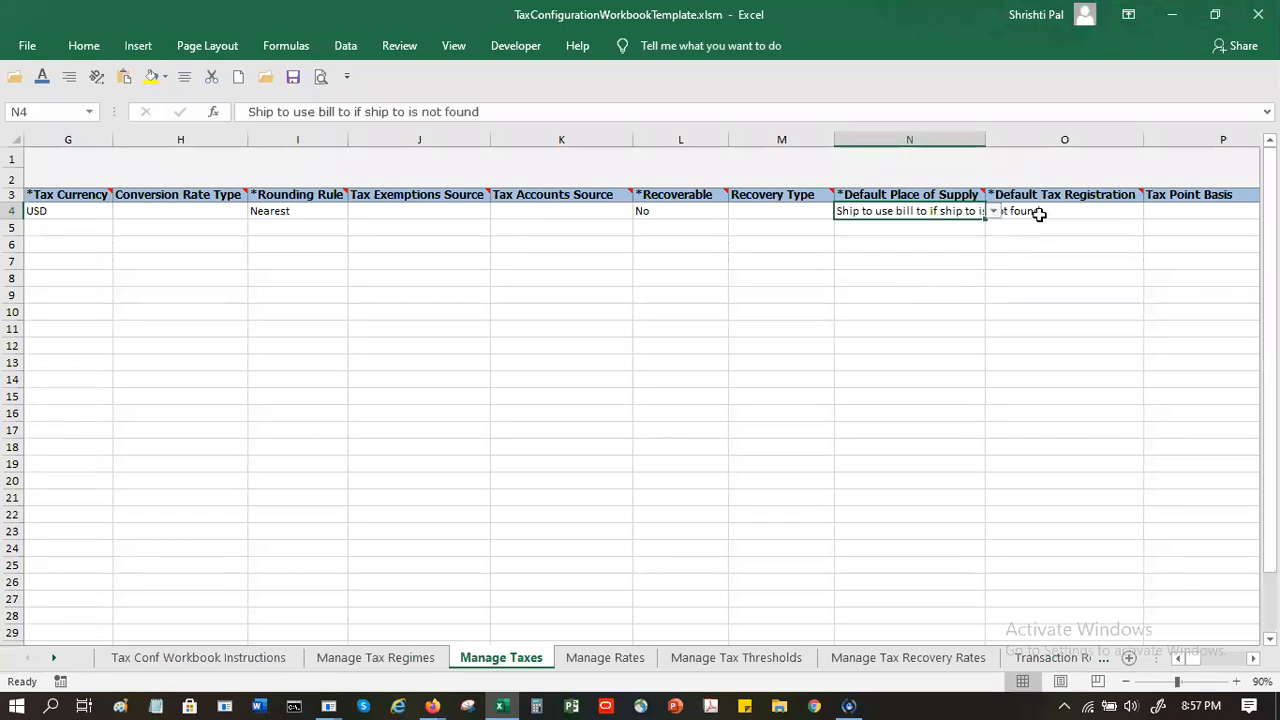
Review the available Default Tax Registration options for the row 4 tax without choosing one
left_click(1045, 211)
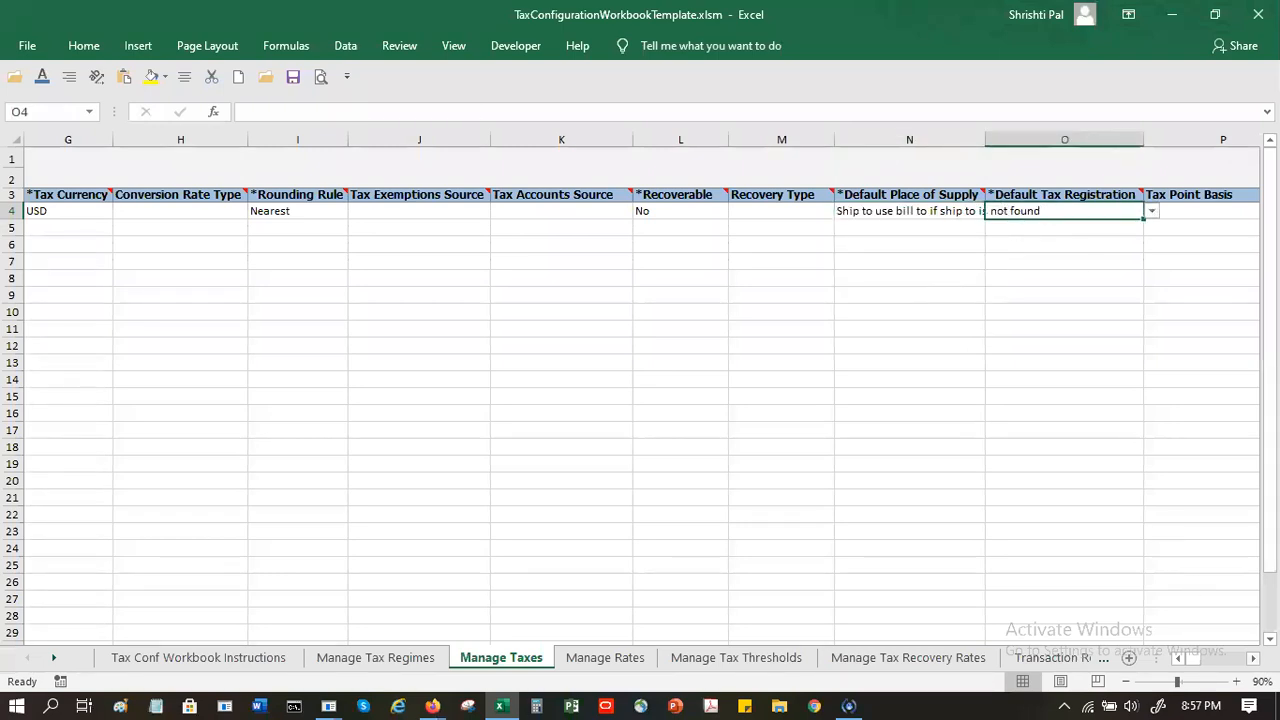
key("Right")
key("Left")
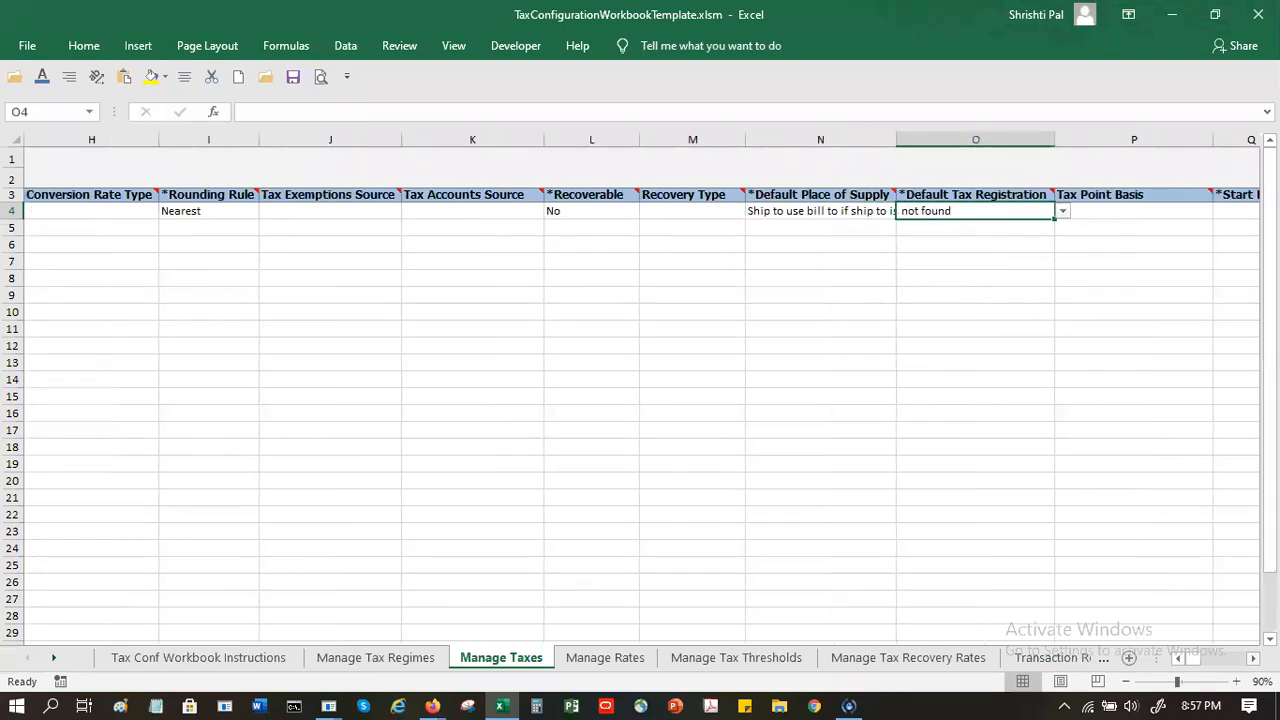
left_click(1063, 215)
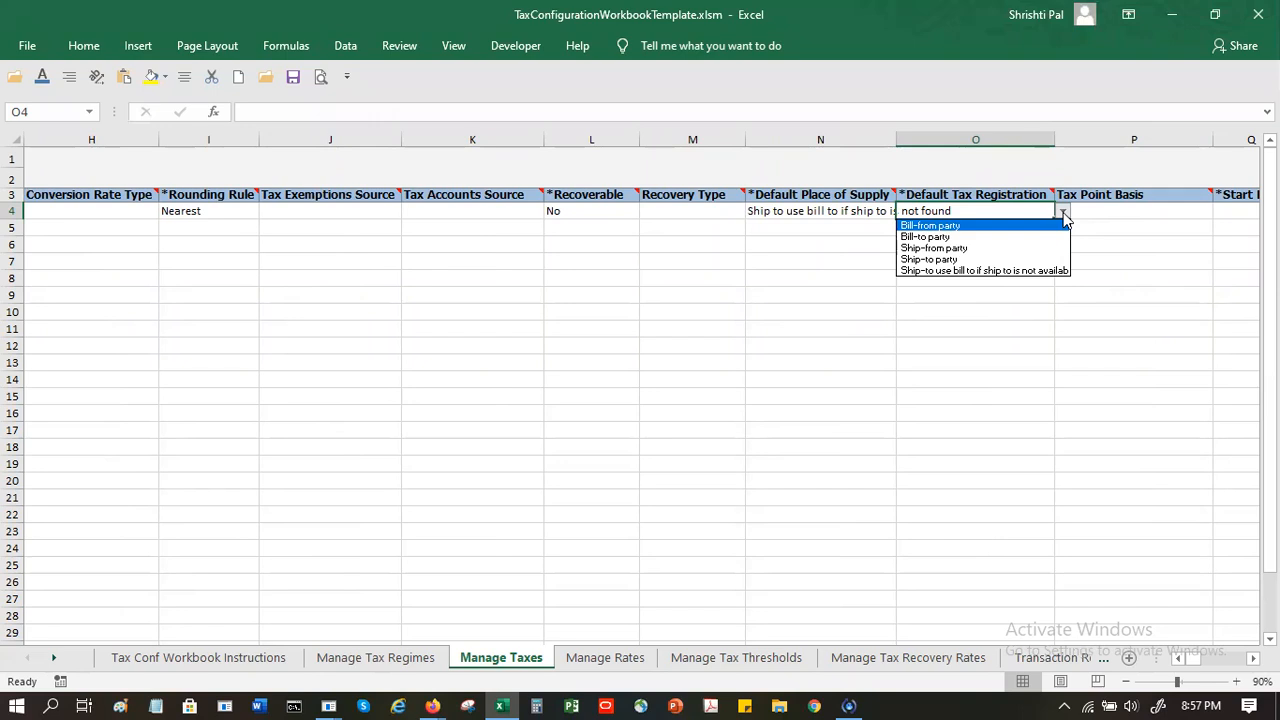
key("Down")
key("Down")
key("Down")
key("Down")
key("Escape")
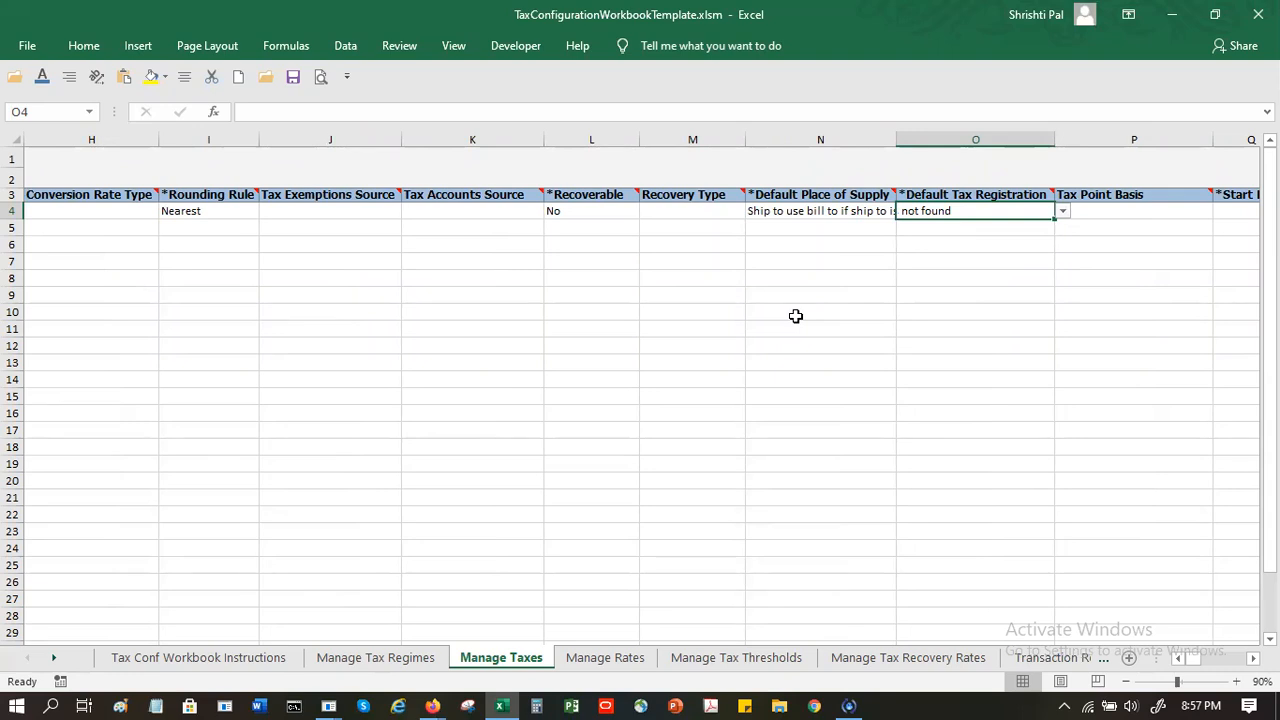
Look through the Tax Conf Workbook Instructions sheet for guidance on preparing the tax data
left_click(200, 660)
left_click(160, 372)
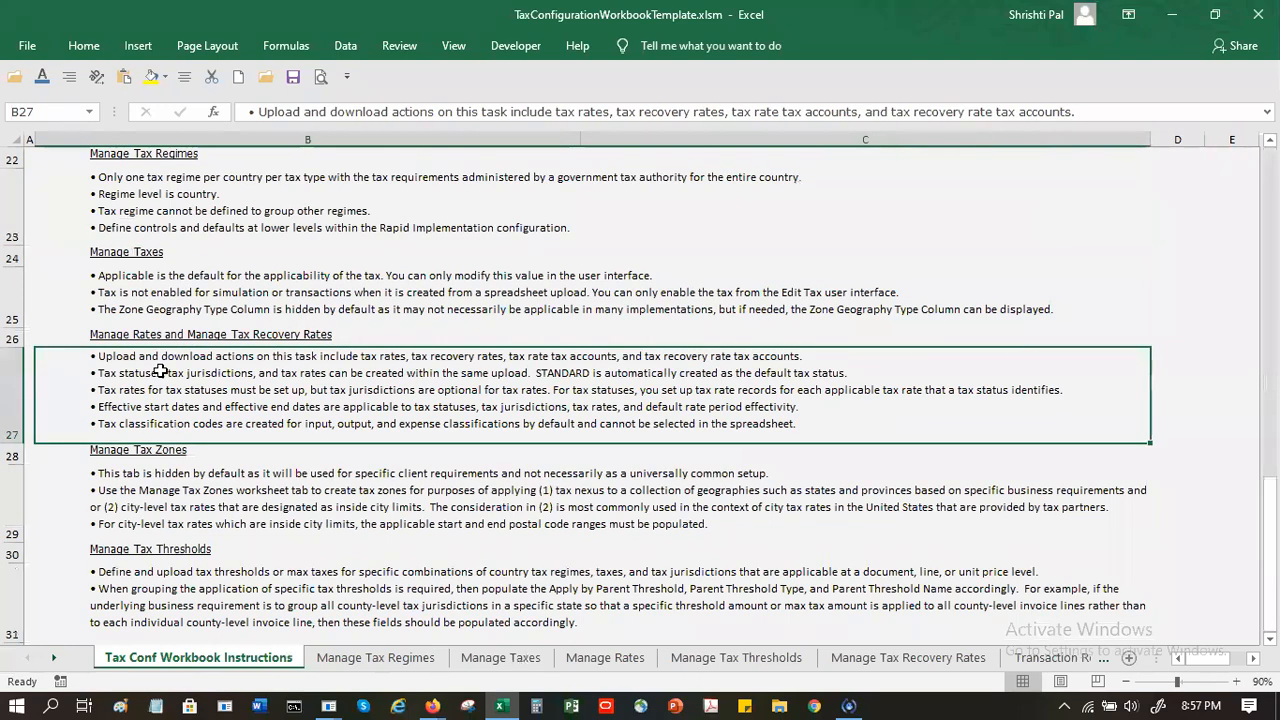
key("Up")
key("Up")
key("Up")
key("Up")
key("Up")
key("Up")
key("Up")
key("Up")
key("Up")
key("Up")
key("Up")
key("Up")
key("Up")
key("Up")
key("Up")
key("Up")
key("Up")
key("Up")
key("Up")
key("Up")
key("Up")
key("Up")
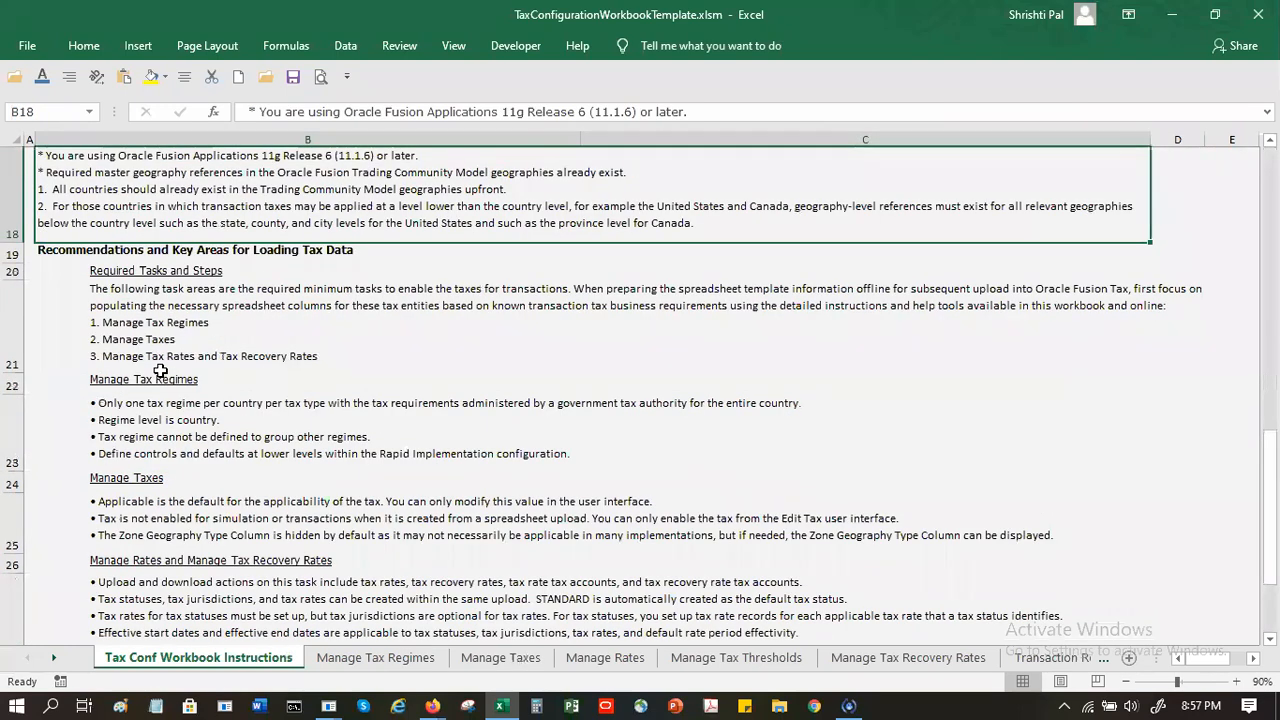
key("Down")
key("Down")
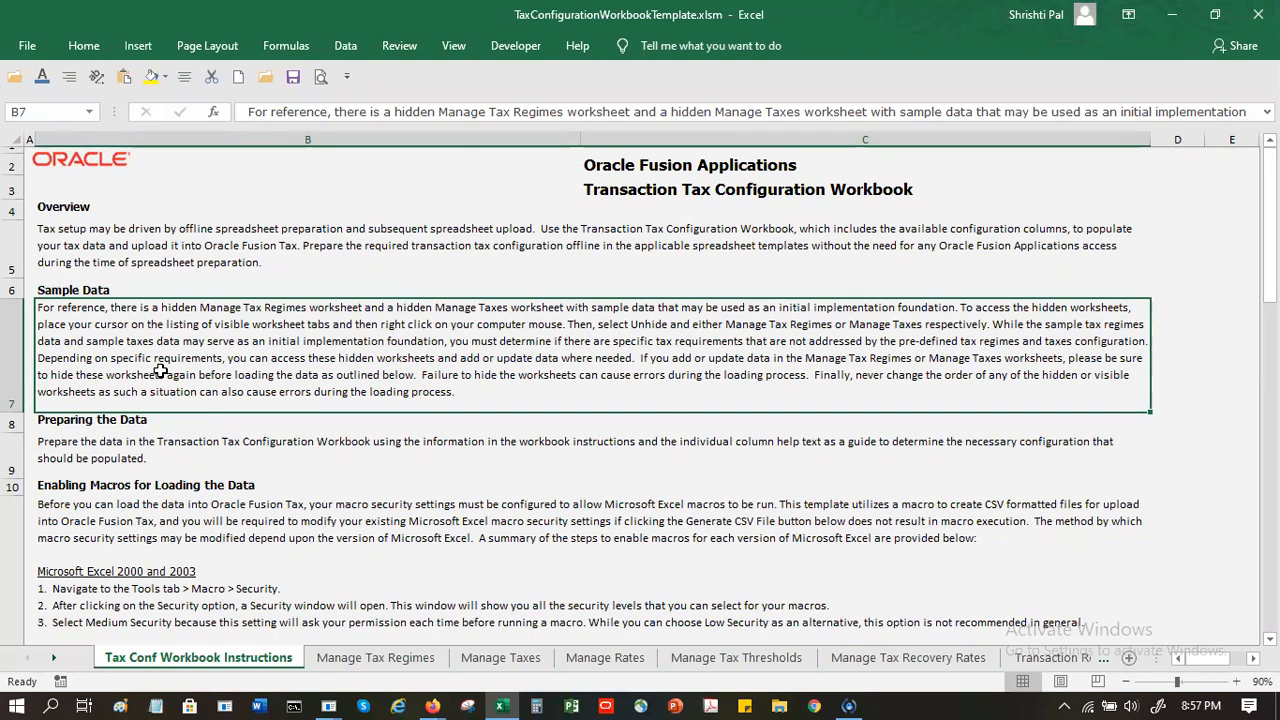
Return to Manage Taxes and set the Default Tax Registration in row 4 to Bill-from party
left_click(481, 652)
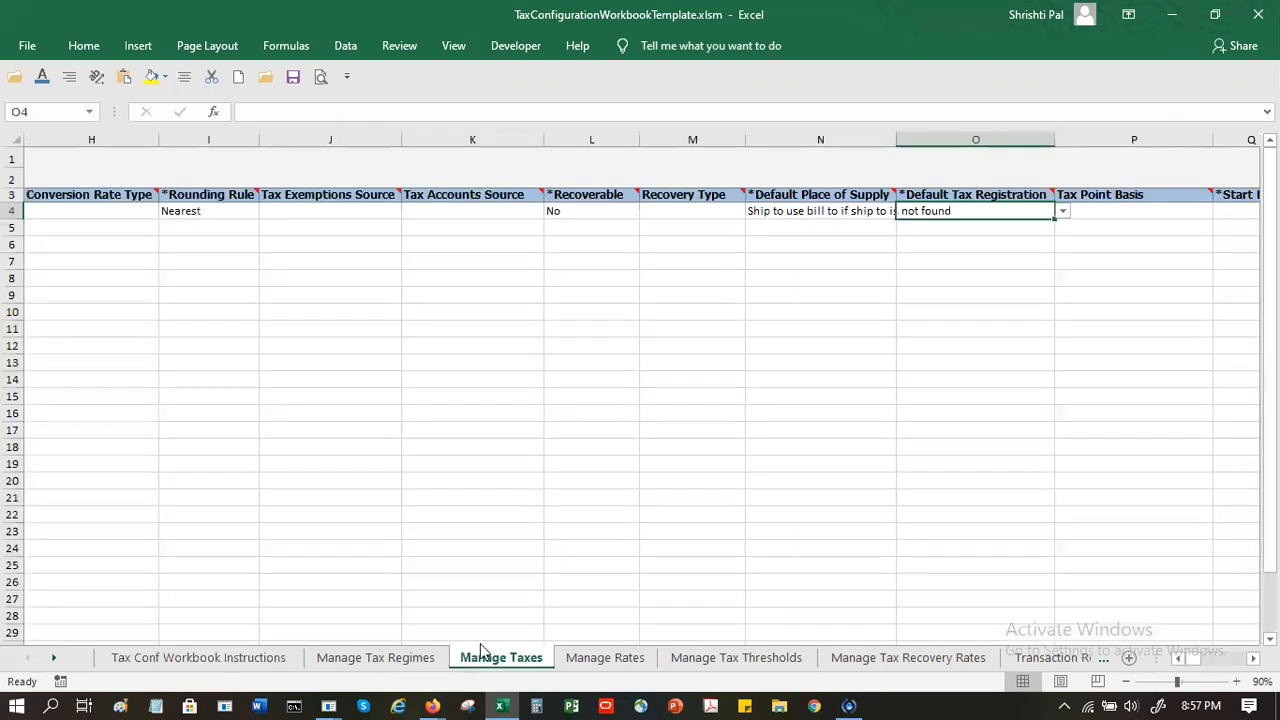
left_click(1063, 214)
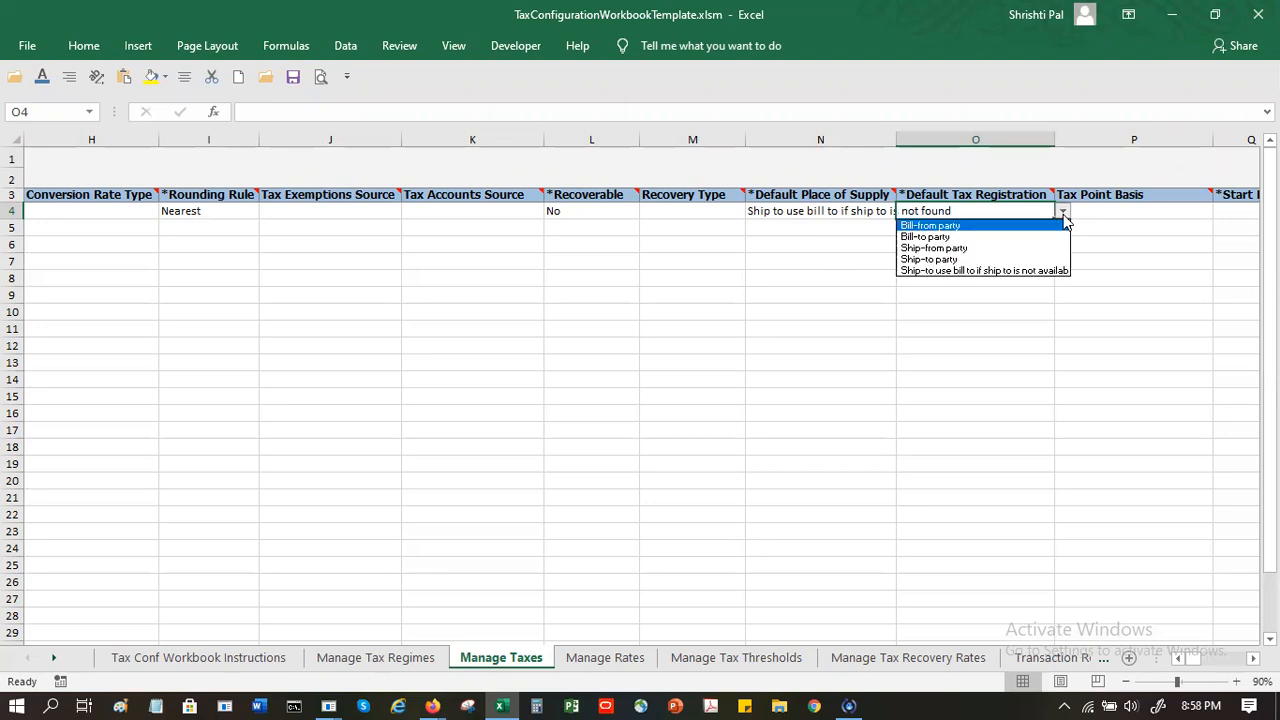
left_click(1013, 225)
Leave the Tax Point Basis blank and enter 2001/01/01 as the Start Date of the row 4 tax
left_click(1150, 214)
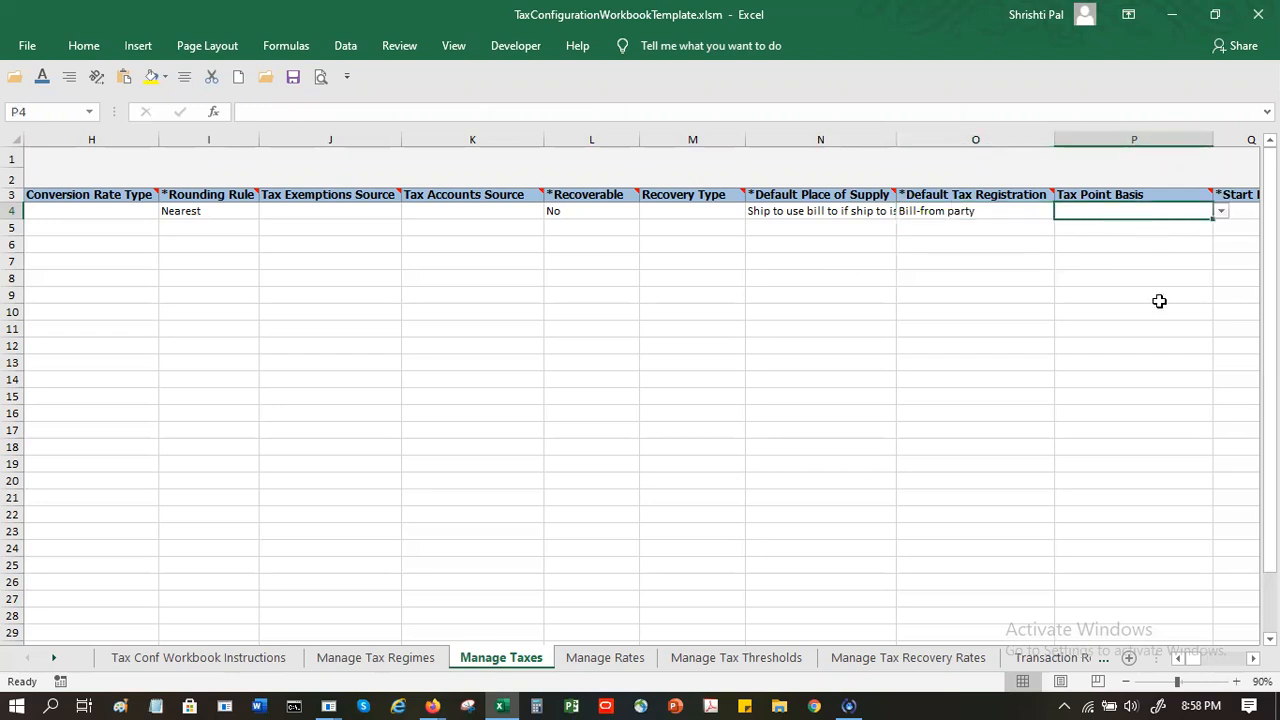
key("Right")
key("Right")
key("Down")
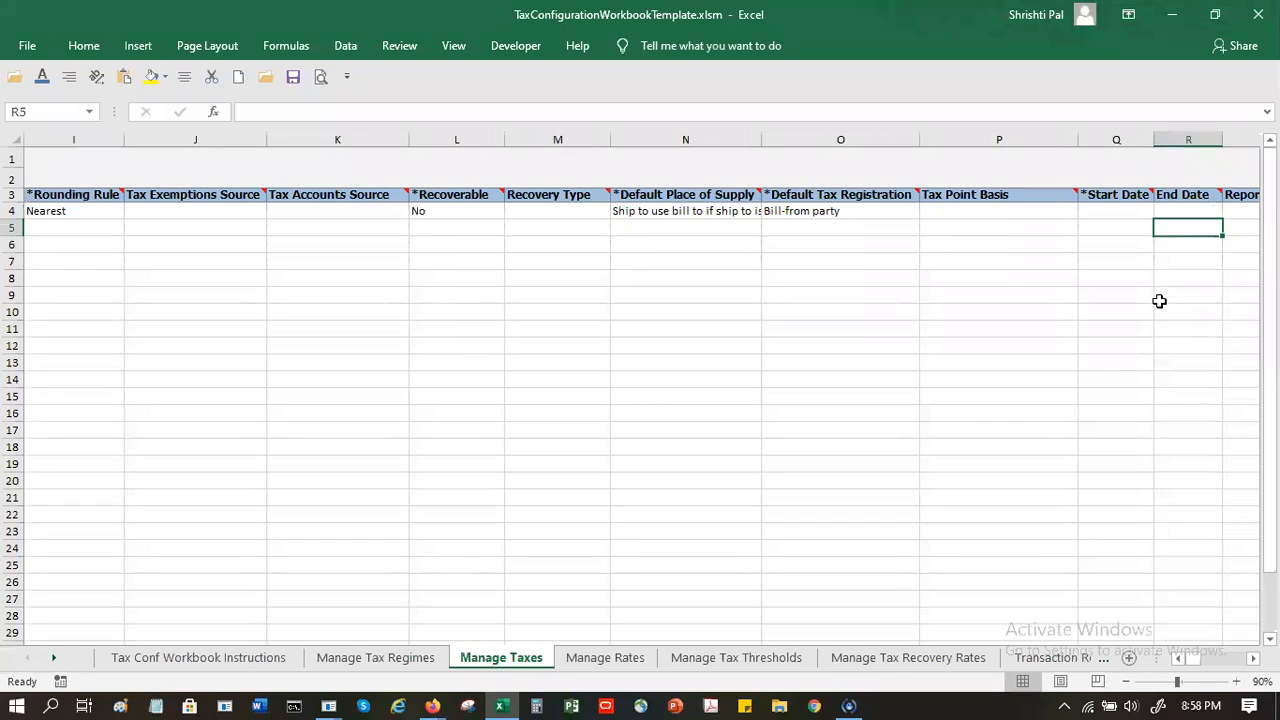
key("Up")
key("Left")
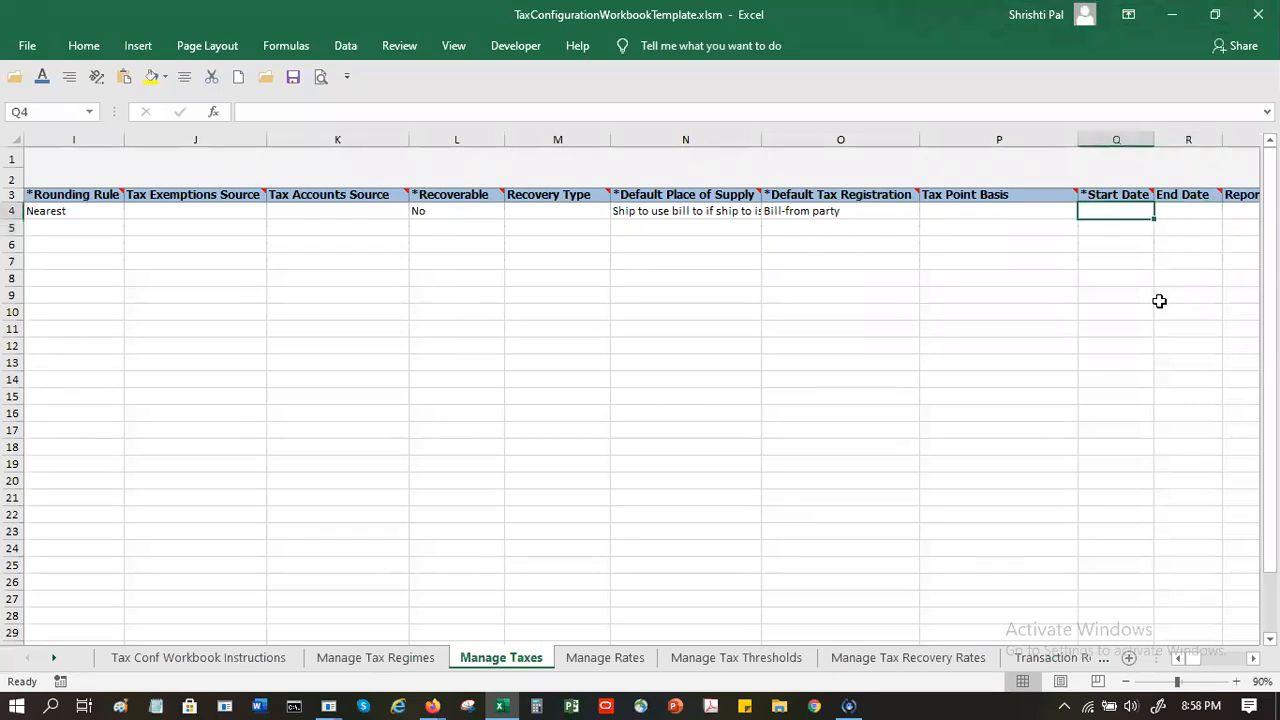
type("200")
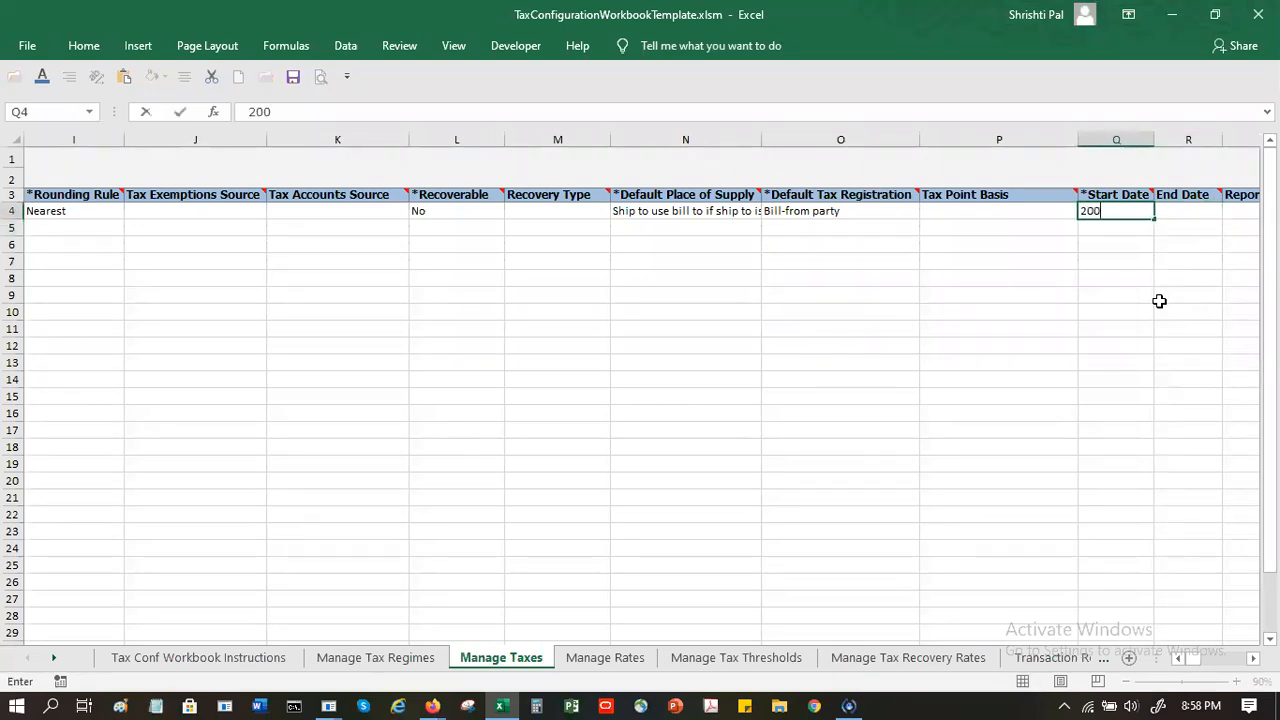
type("1/01/01")
key("Return")
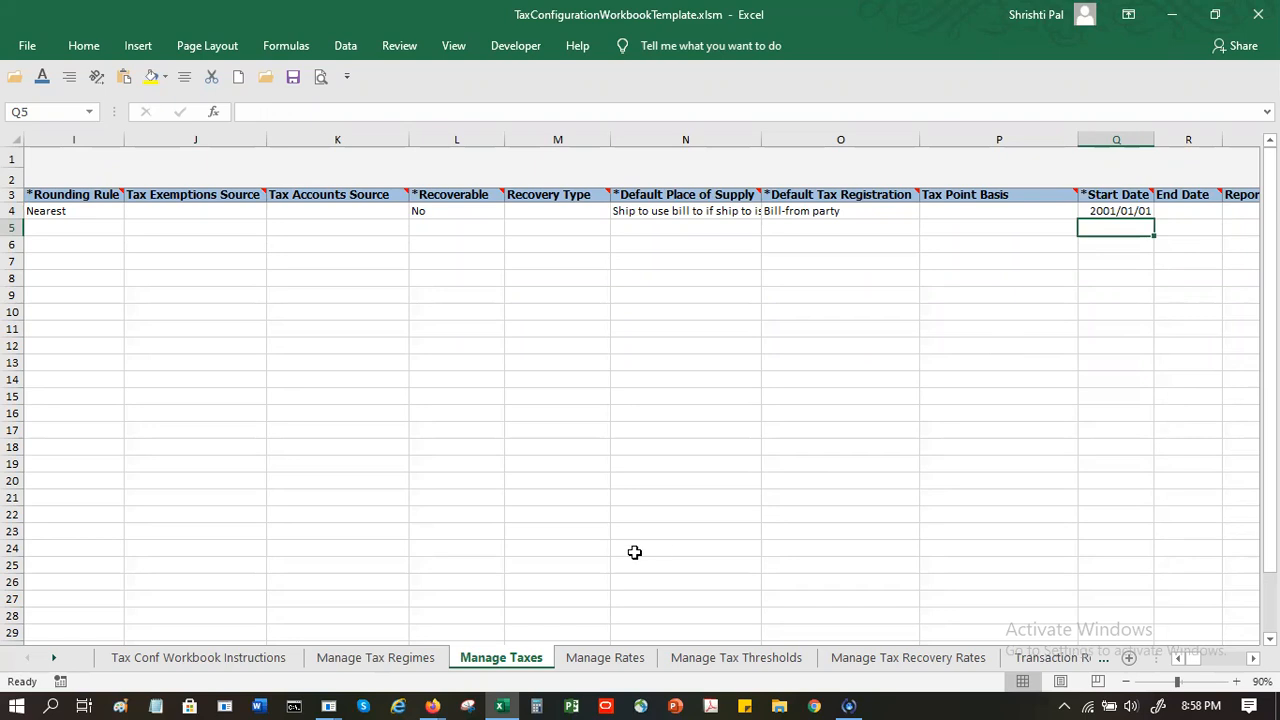
Open the Manage Rates sheet and check the Tax Regime Code defined on Manage Tax Regimes
left_click(591, 658)
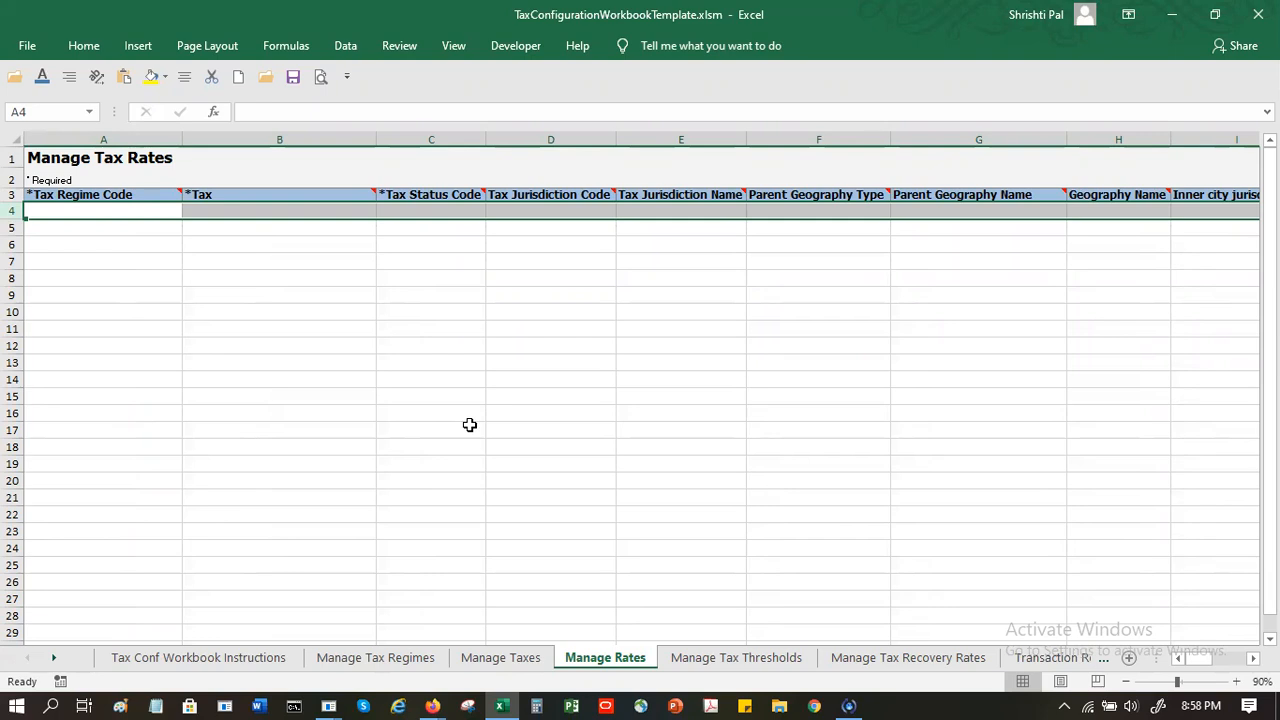
left_click(123, 210)
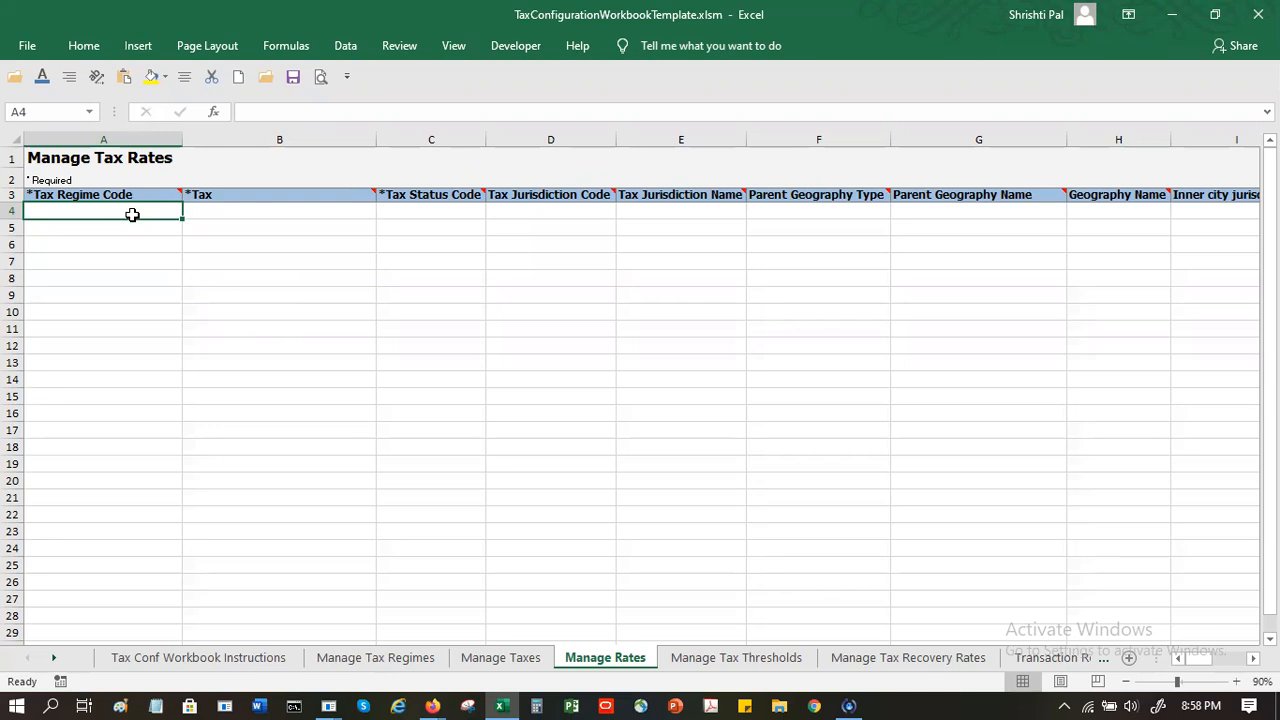
left_click(365, 667)
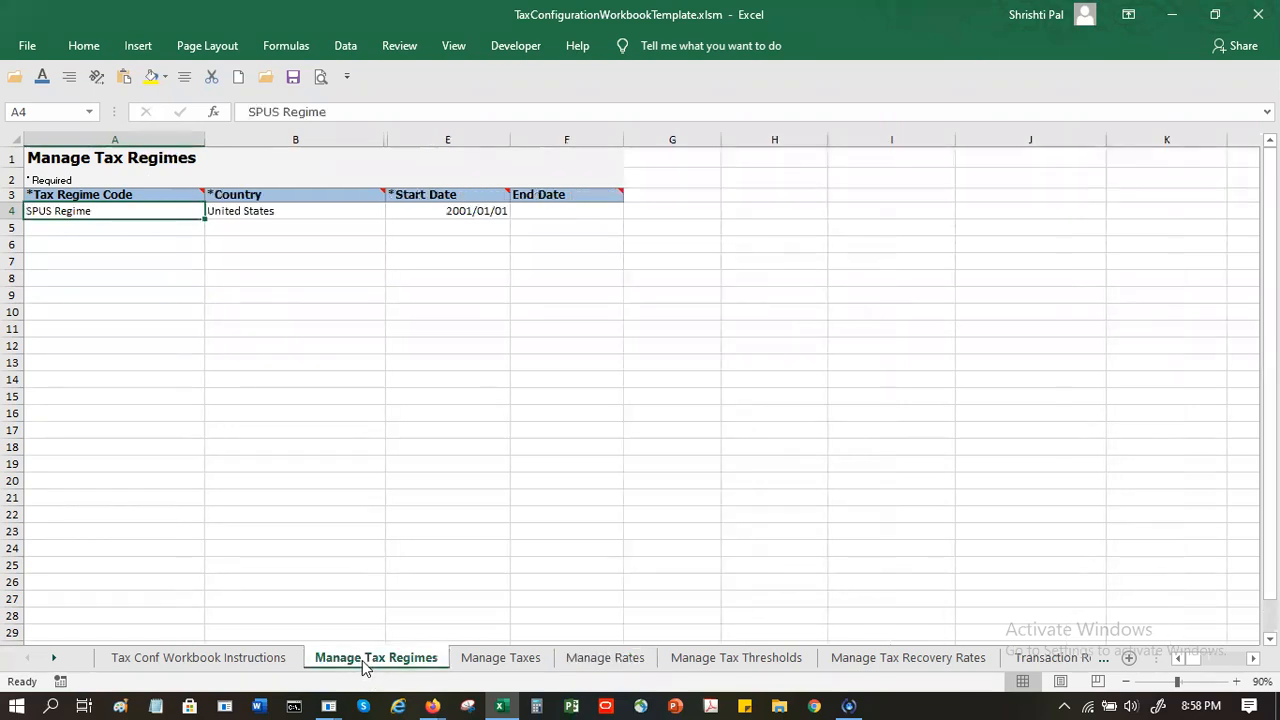
left_click(600, 658)
key("Up")
key("BackSpace")
type("sp")
key("BackSpace")
key("BackSpace")
key("Return")
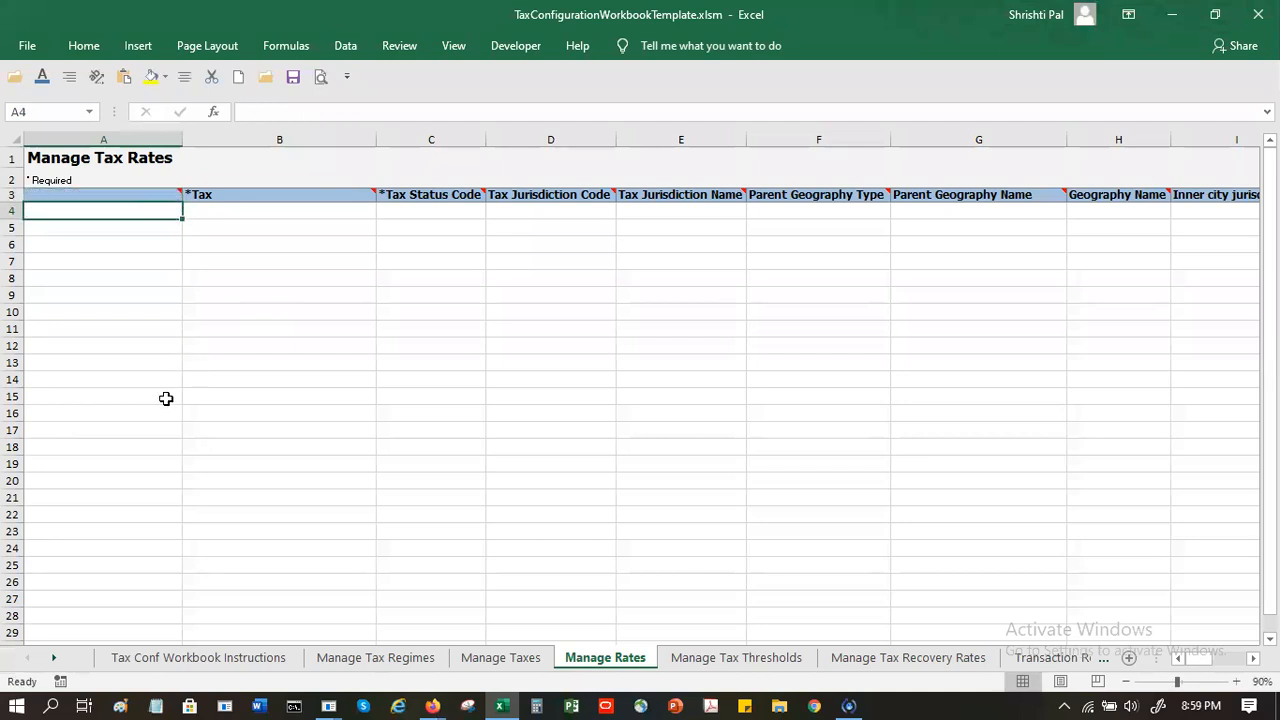
key("ctrl+z")
Enter SPUS Regime as the Tax Regime Code in row 4 of Manage Rates
key("Down")
type("SP")
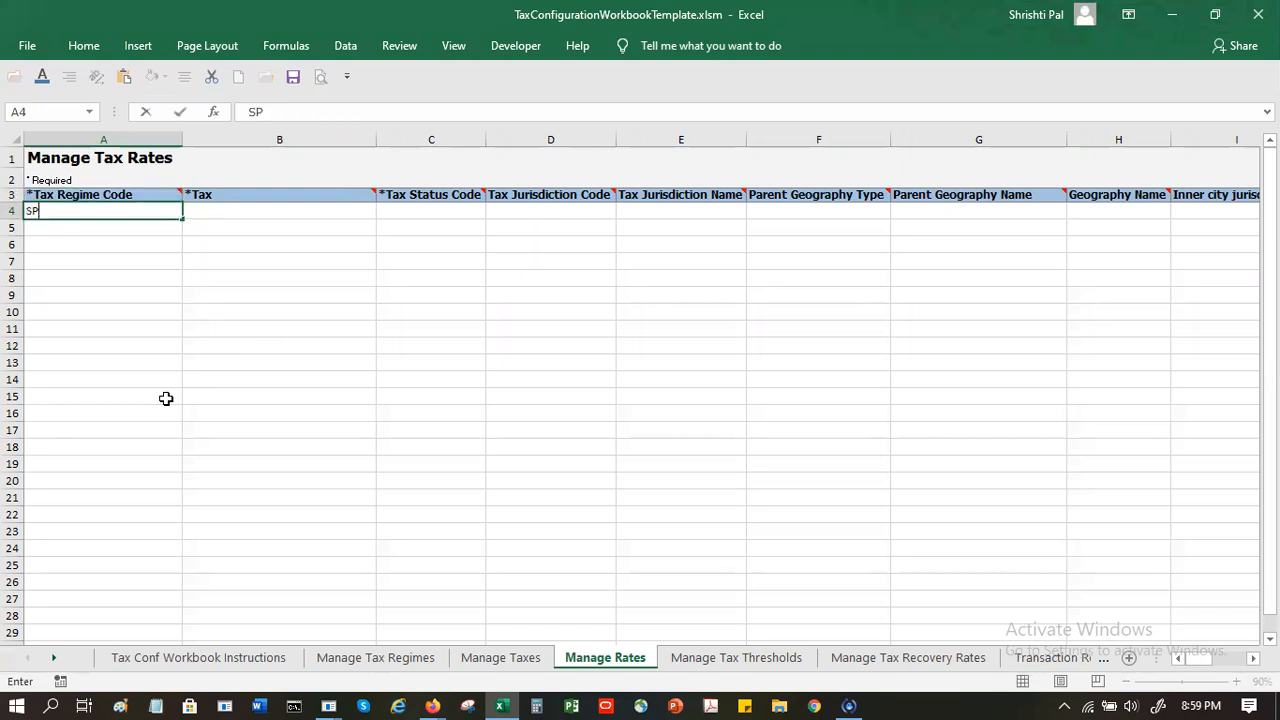
type("US Regime")
key("Tab")
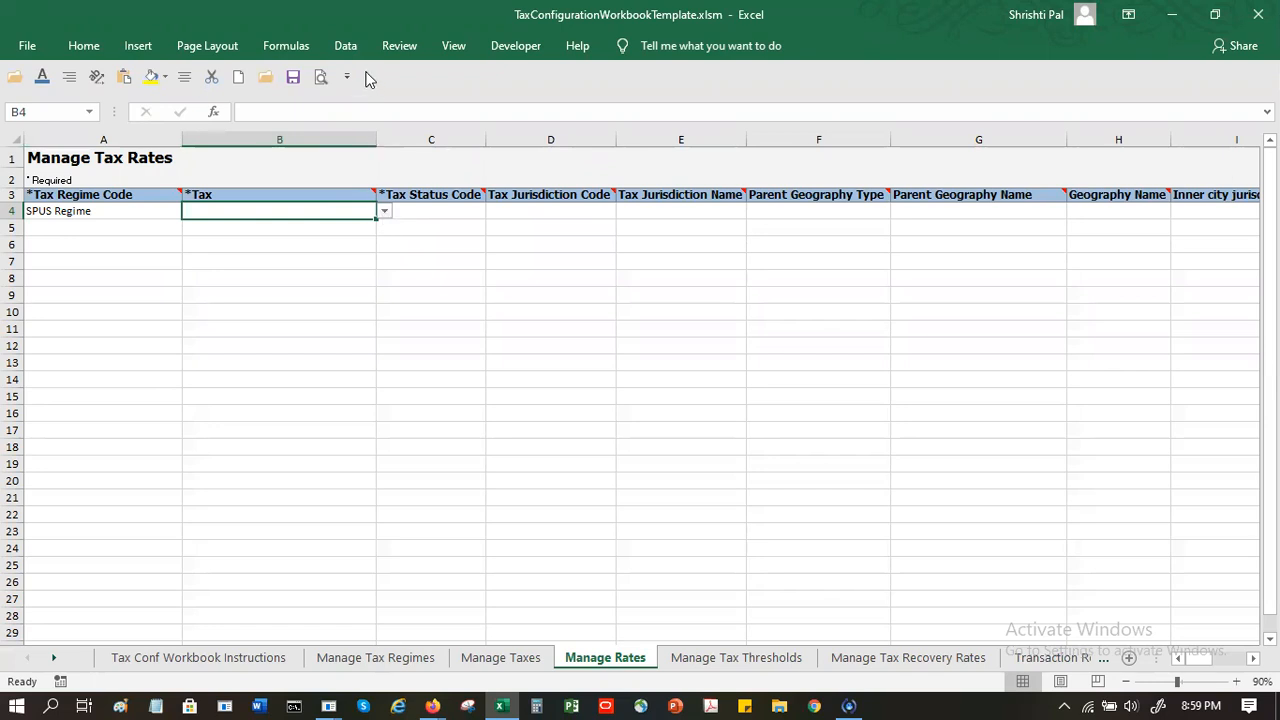
In the list validation of the row 4 Tax cell on Manage Rates, replace the broken #REF! source with cell $B$4 of Manage Taxes
left_click(345, 46)
left_click(660, 117)
left_click(321, 513)
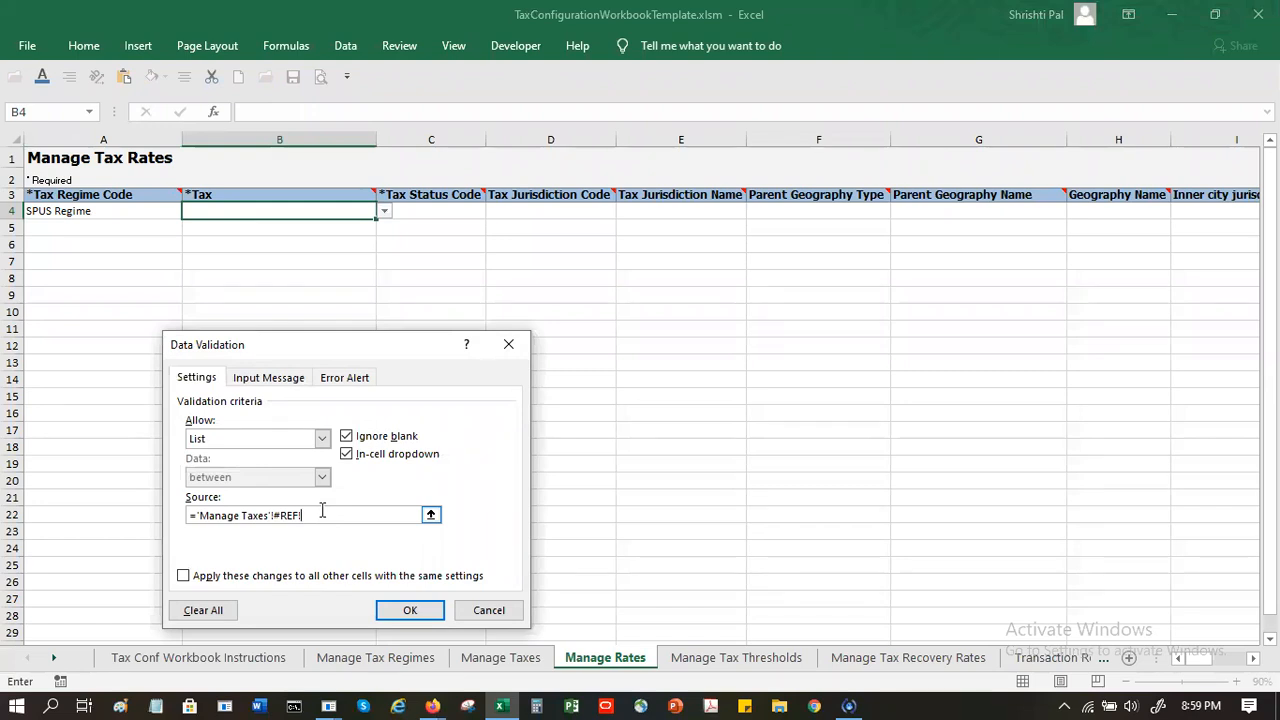
key("BackSpace")
key("BackSpace")
key("BackSpace")
key("BackSpace")
left_click(519, 660)
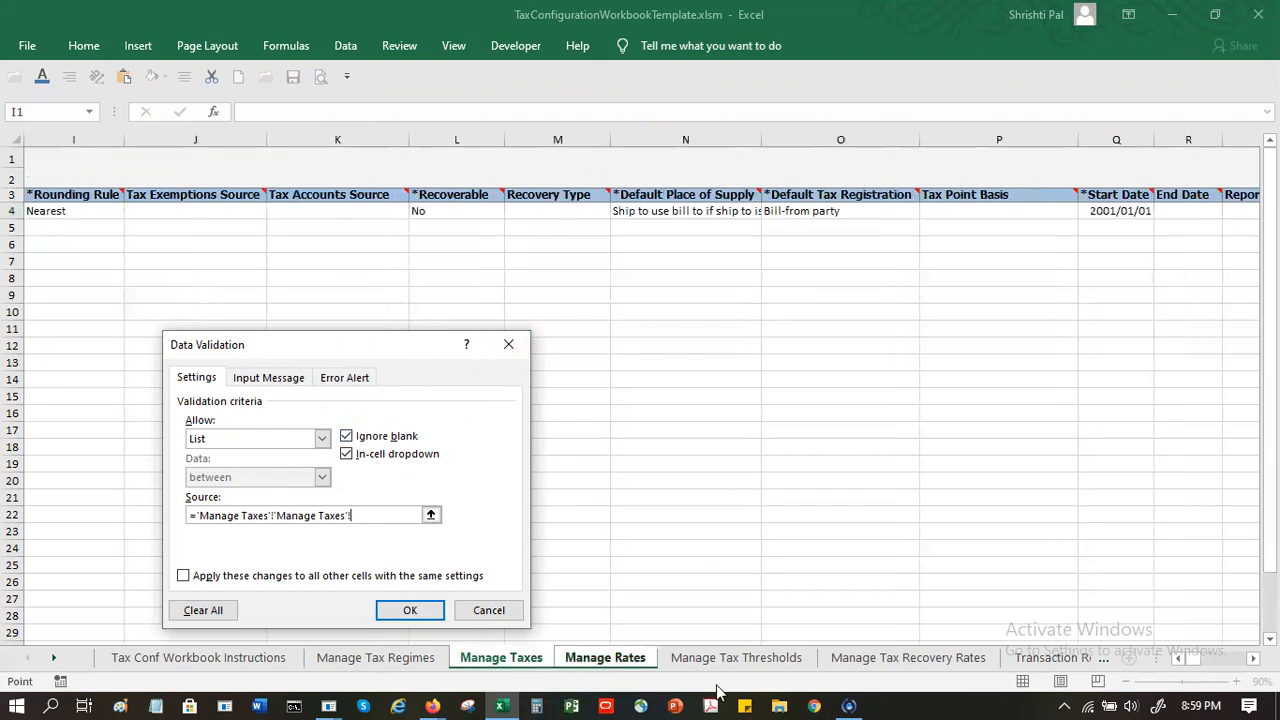
left_click_drag(1192, 659, 1175, 660)
left_click(229, 213)
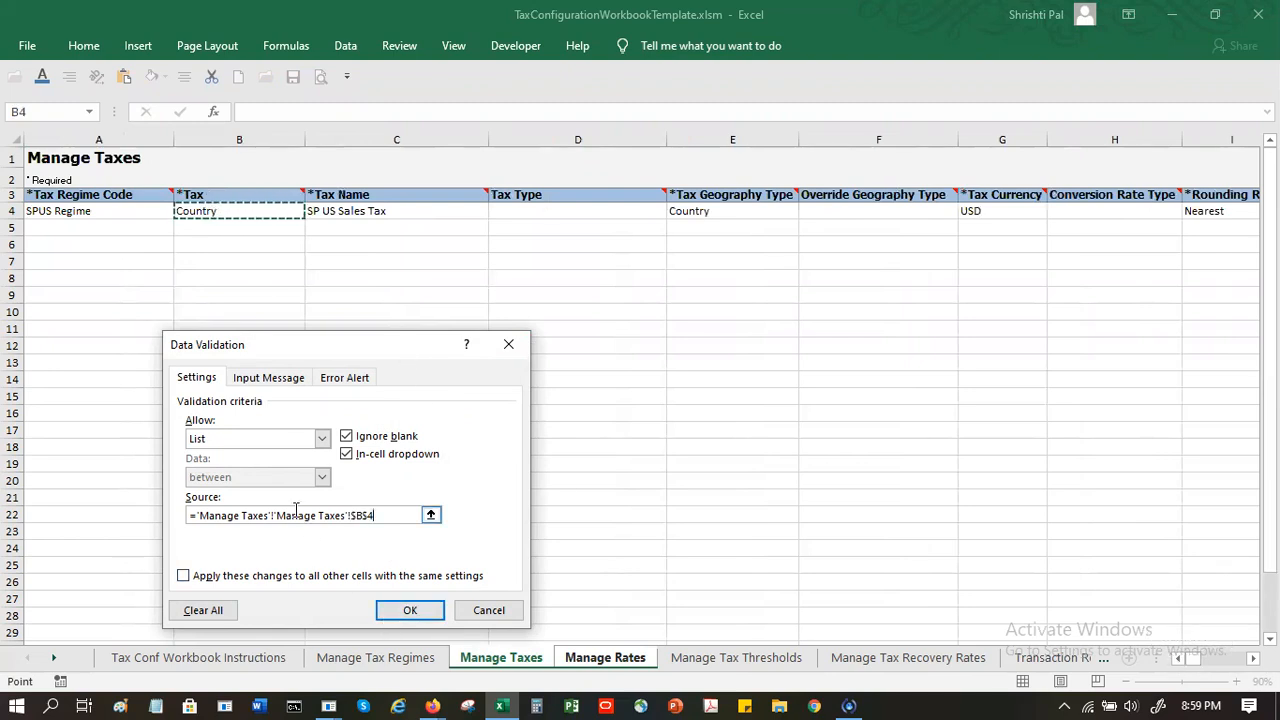
Try to remove the duplicated 'Manage Taxes'! sheet prefix from the list validation source of the row 4 Tax cell
left_click_drag(277, 514, 197, 513)
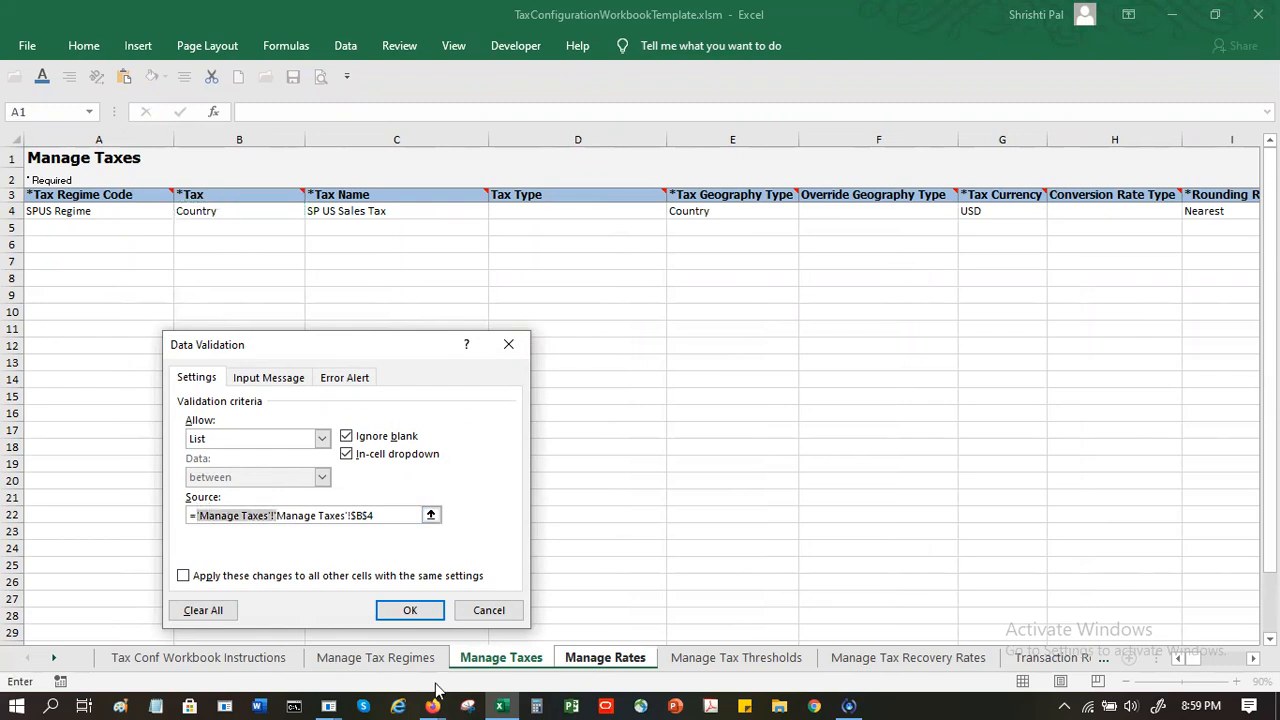
key("Delete")
left_click(414, 612)
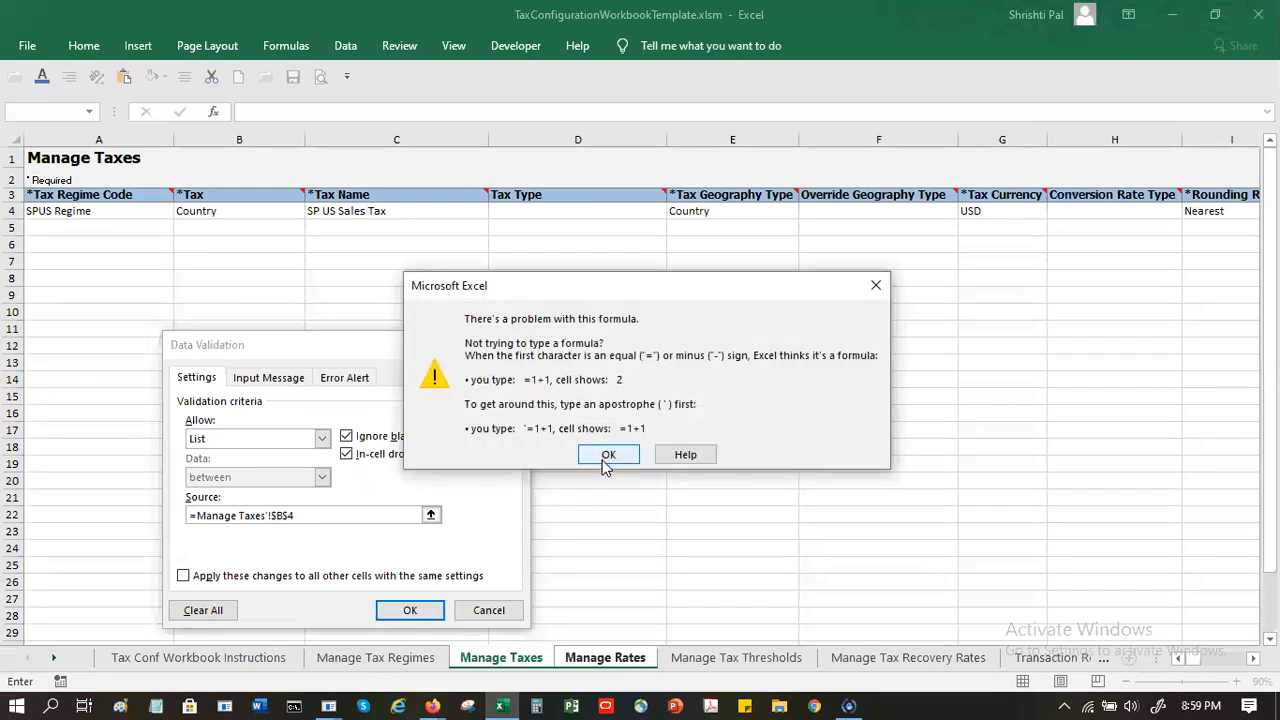
left_click(605, 458)
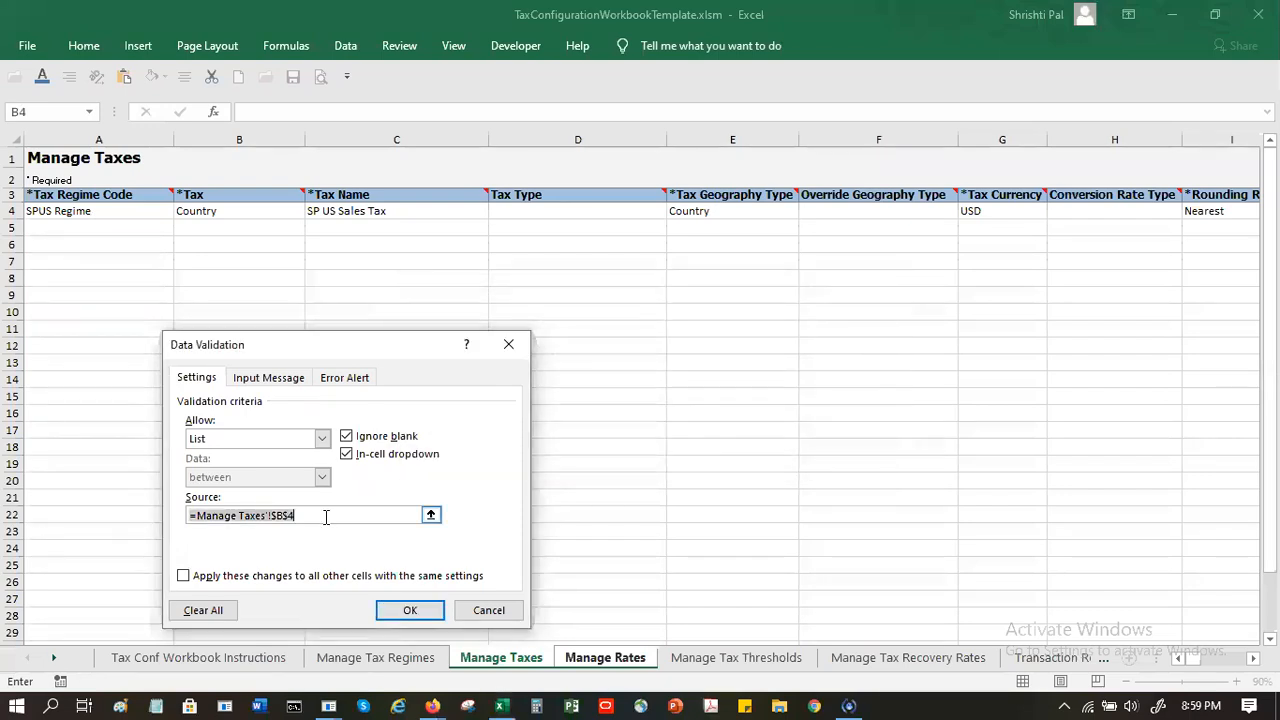
Clear the faulty validation source after the equals sign and reference cell B4 of Manage Taxes instead, applying the list validation
left_click(199, 516)
key("shift+End")
key("BackSpace")
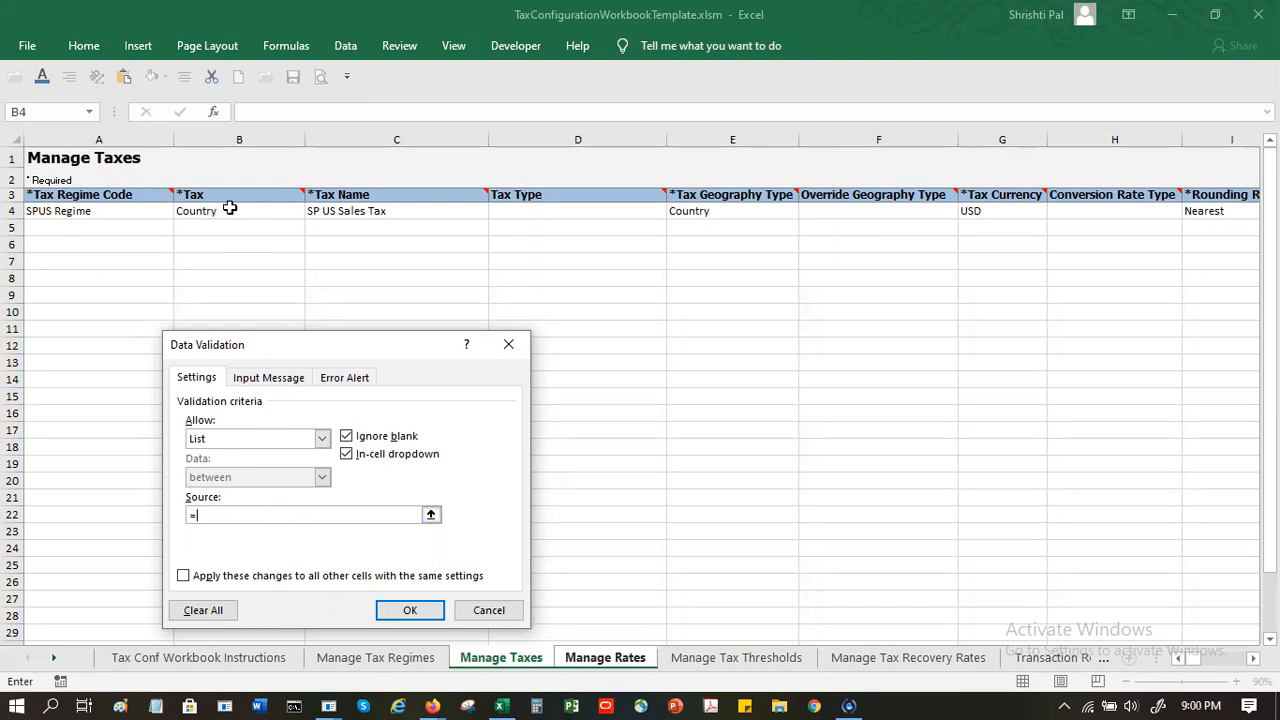
left_click(229, 212)
left_click(403, 610)
Choose Country as the Tax and STANDARD as the Tax Status Code in row 4 of Manage Rates
left_click(383, 210)
left_click(361, 211)
left_click(384, 211)
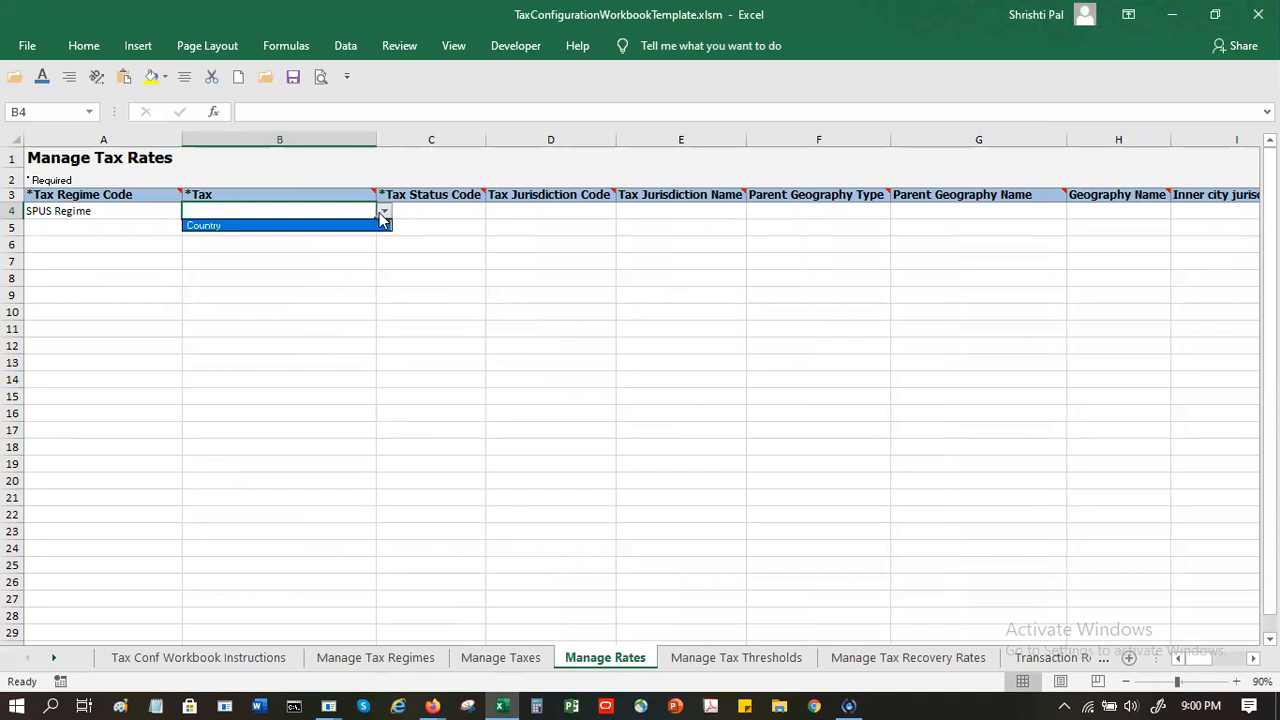
left_click(380, 226)
left_click(415, 210)
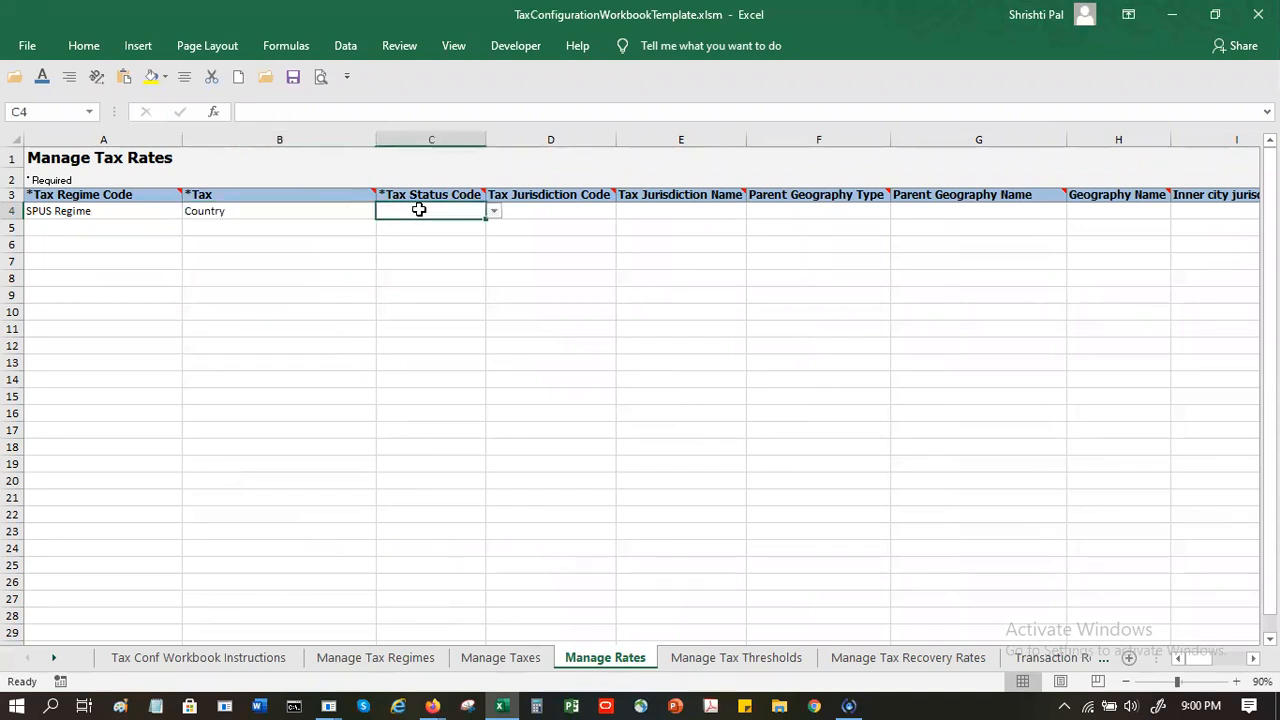
left_click(495, 212)
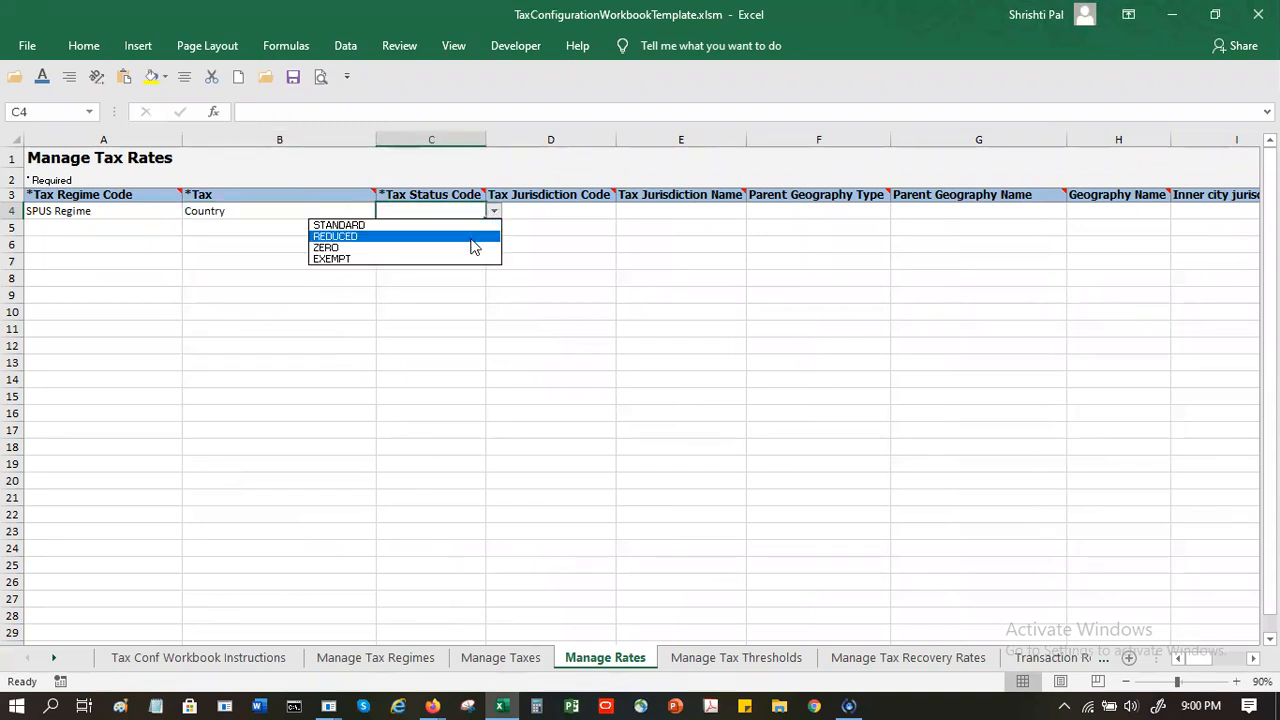
left_click(463, 225)
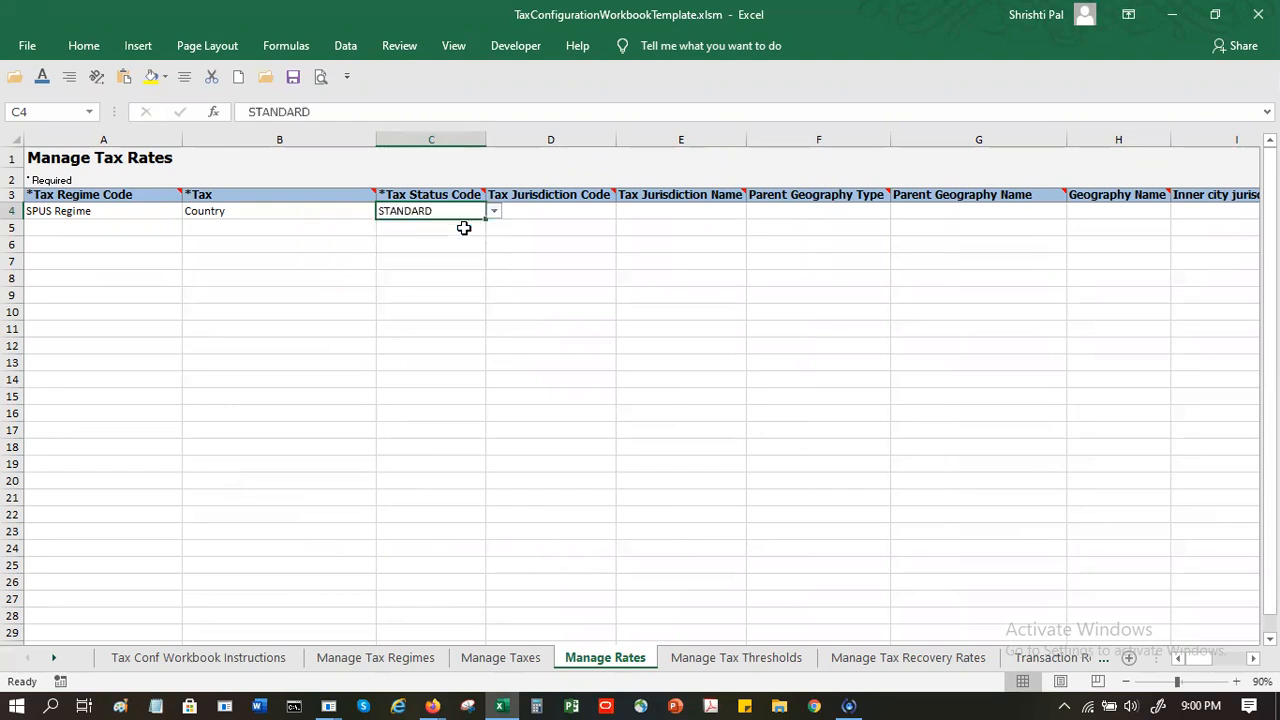
Enter SPUS as the Tax Jurisdiction Code and SPUnited States as the Tax Jurisdiction Name in row 4
left_click(537, 214)
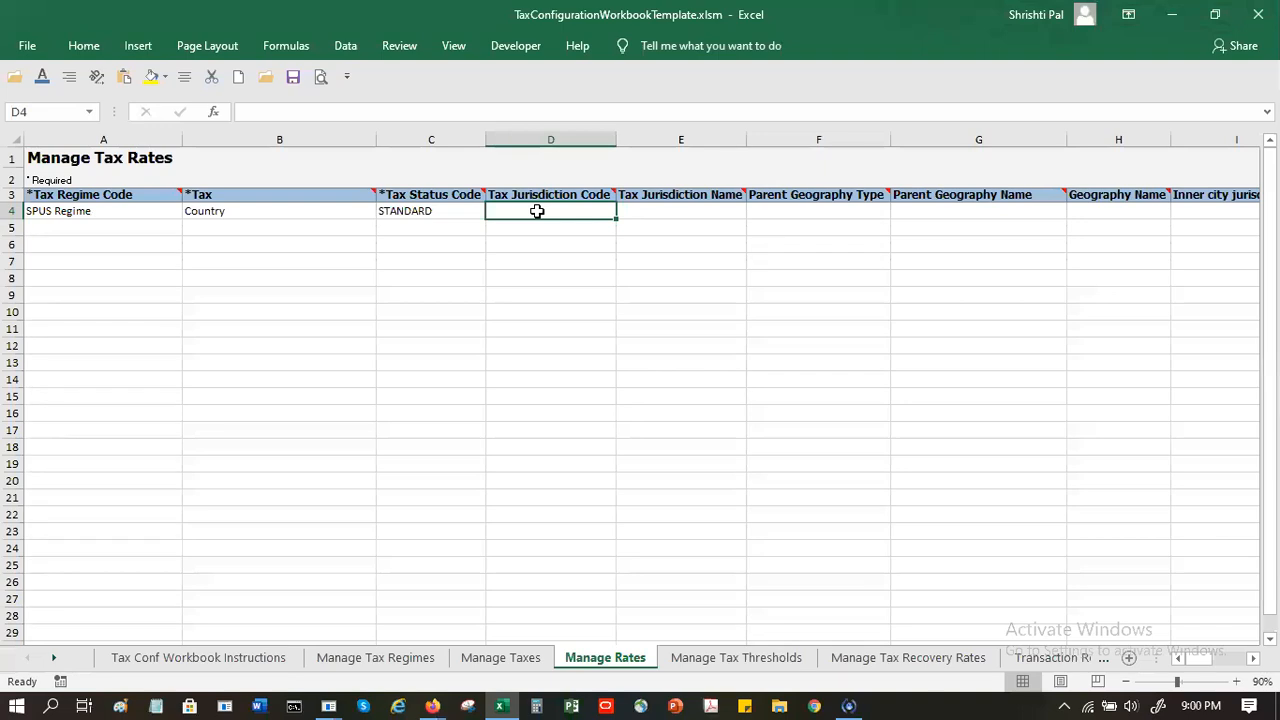
type("SPUS")
key("Tab")
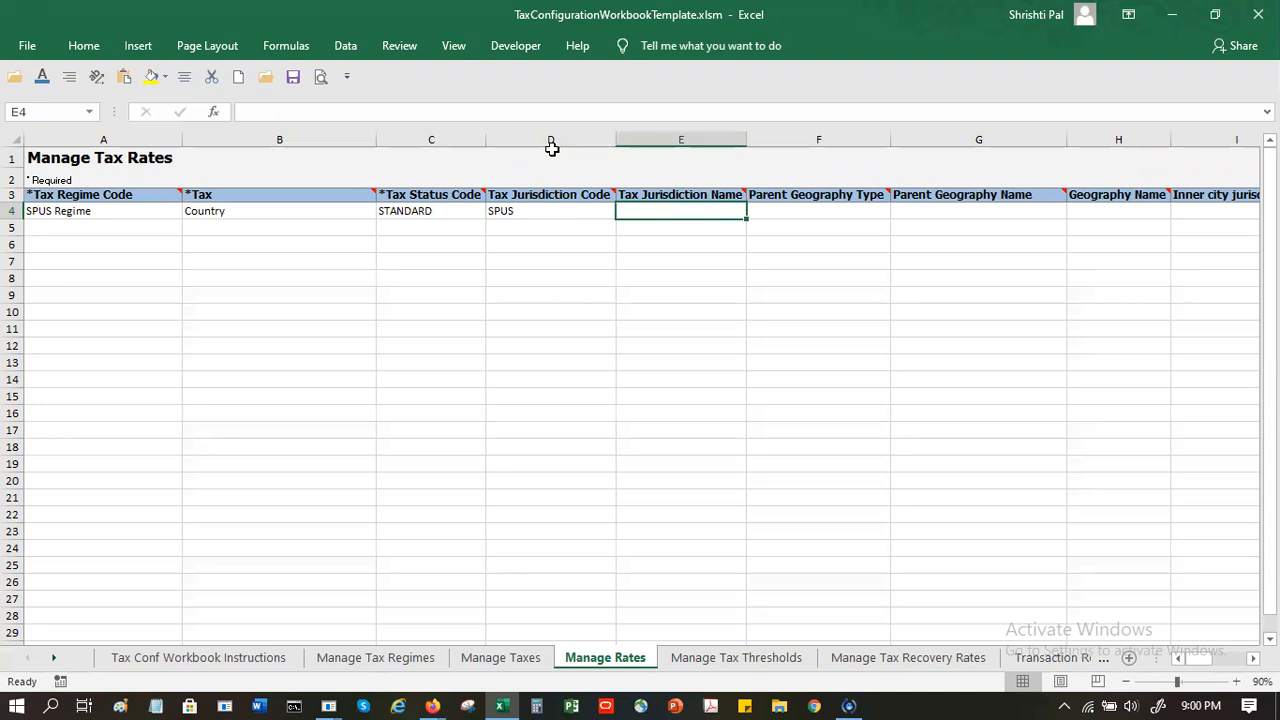
type("SPUnited States")
key("Tab")
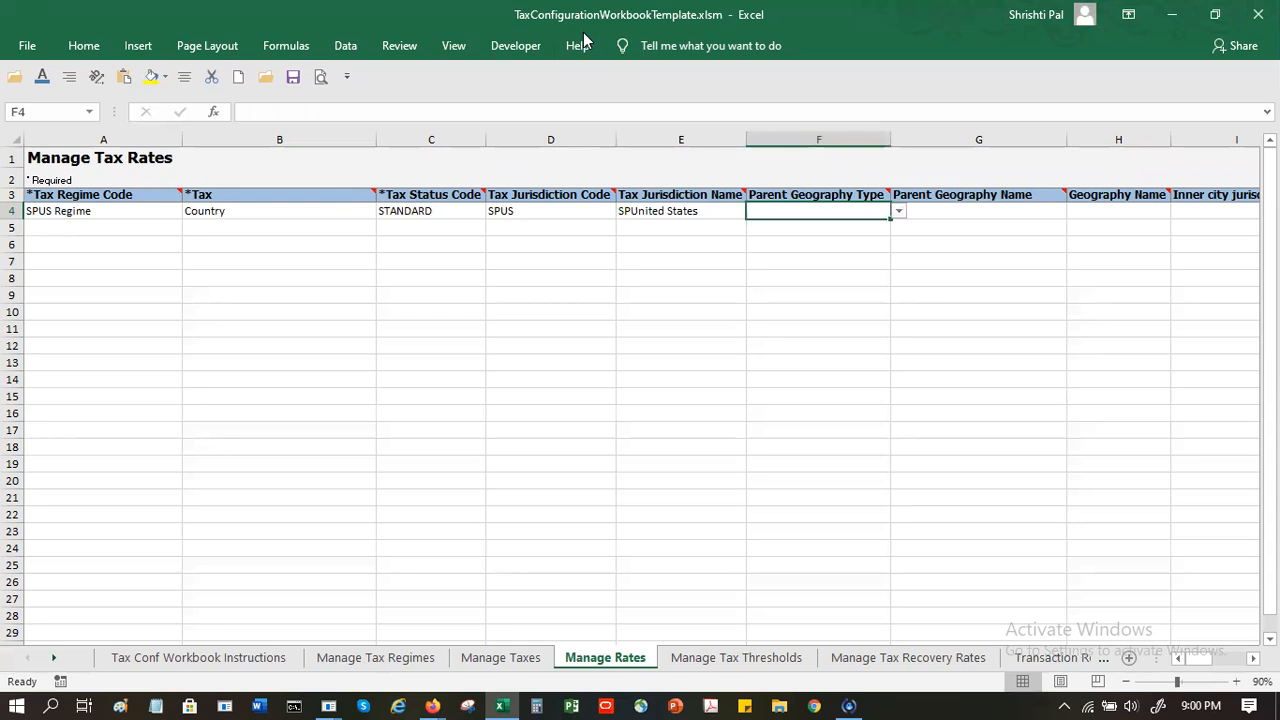
Choose COUNTRY from the value list as the Parent Geography Type in row 4 of Manage Rates
type("C")
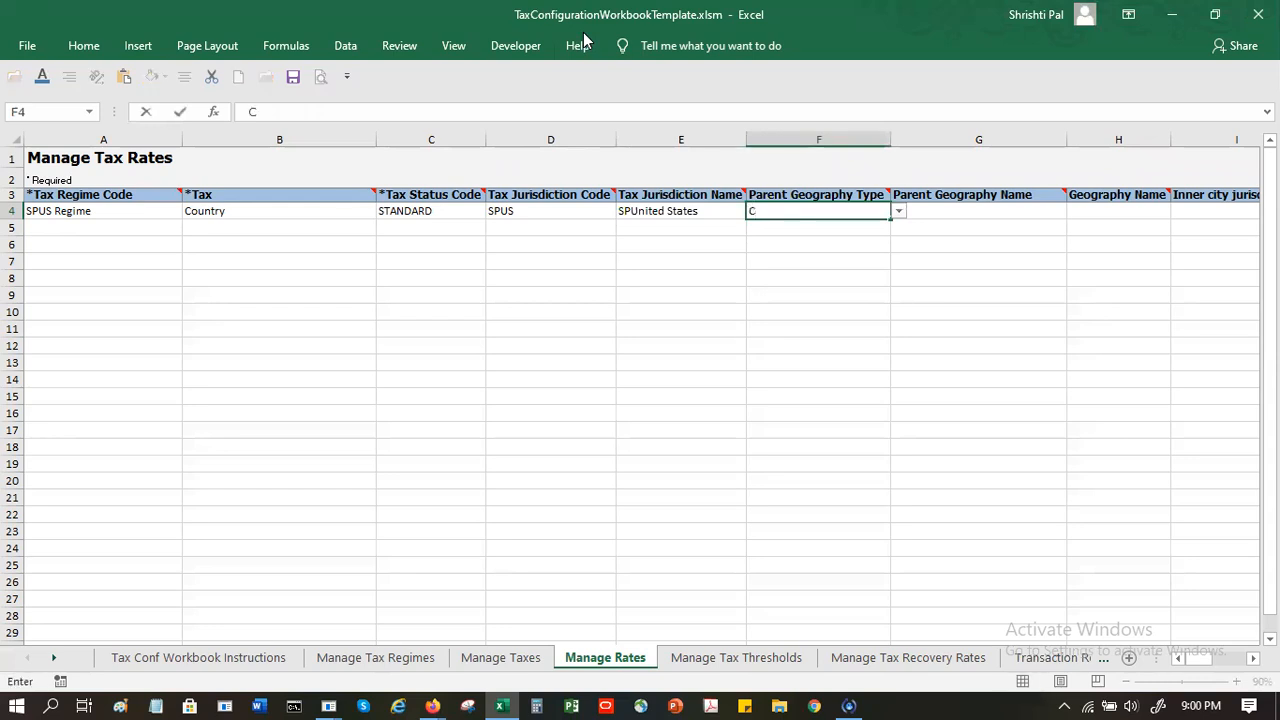
key("BackSpace")
left_click(899, 211)
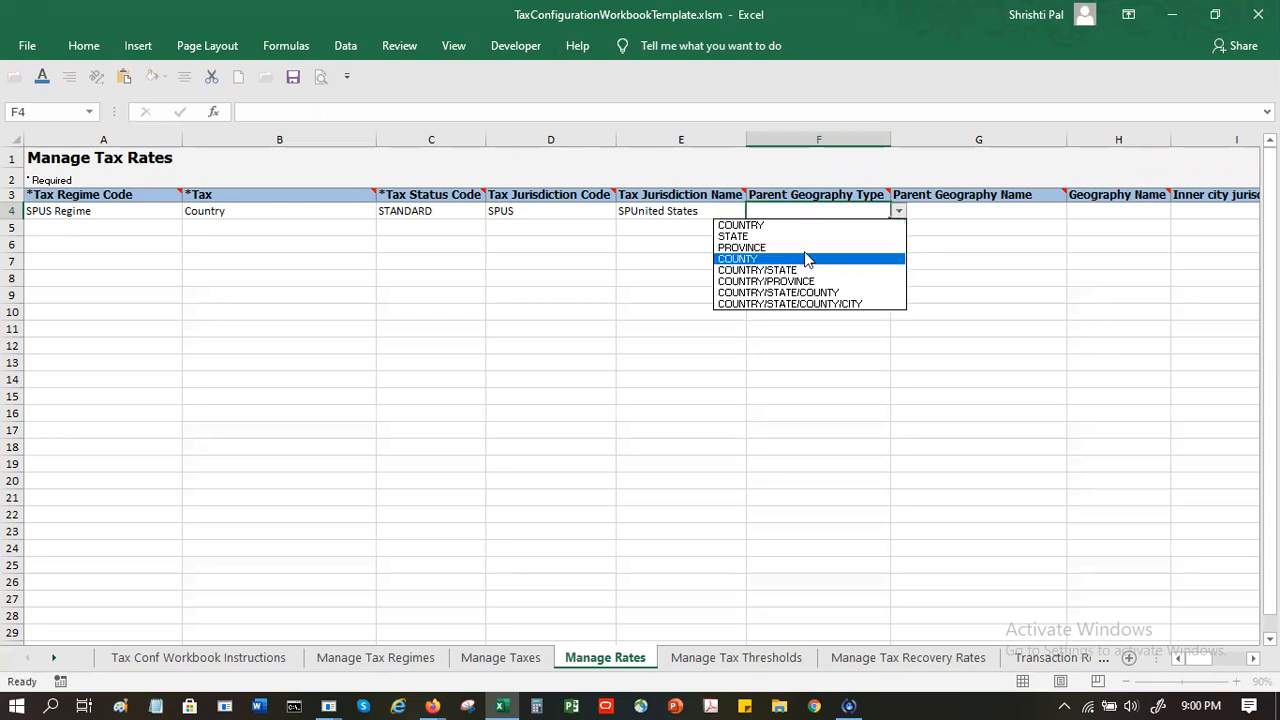
left_click(791, 226)
Enter UNITED STATES as the Parent Geography Name and United States as the Geography Name in row 4
left_click(983, 211)
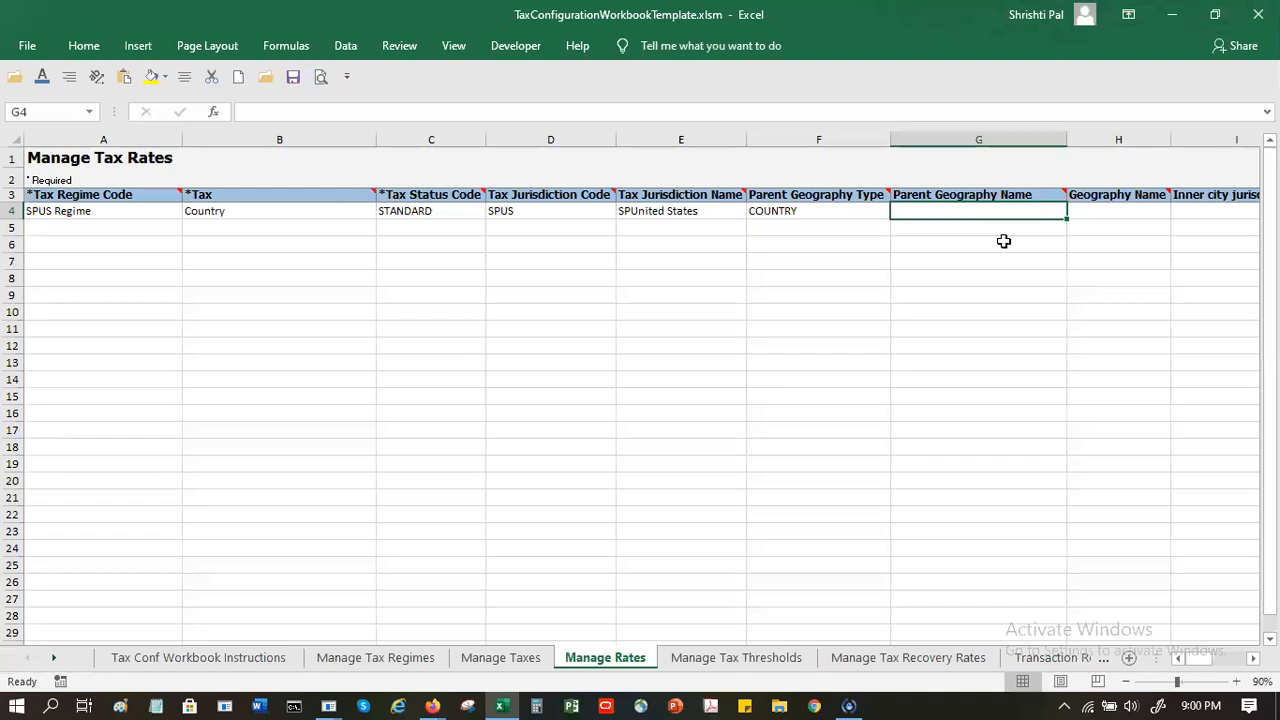
type("UN")
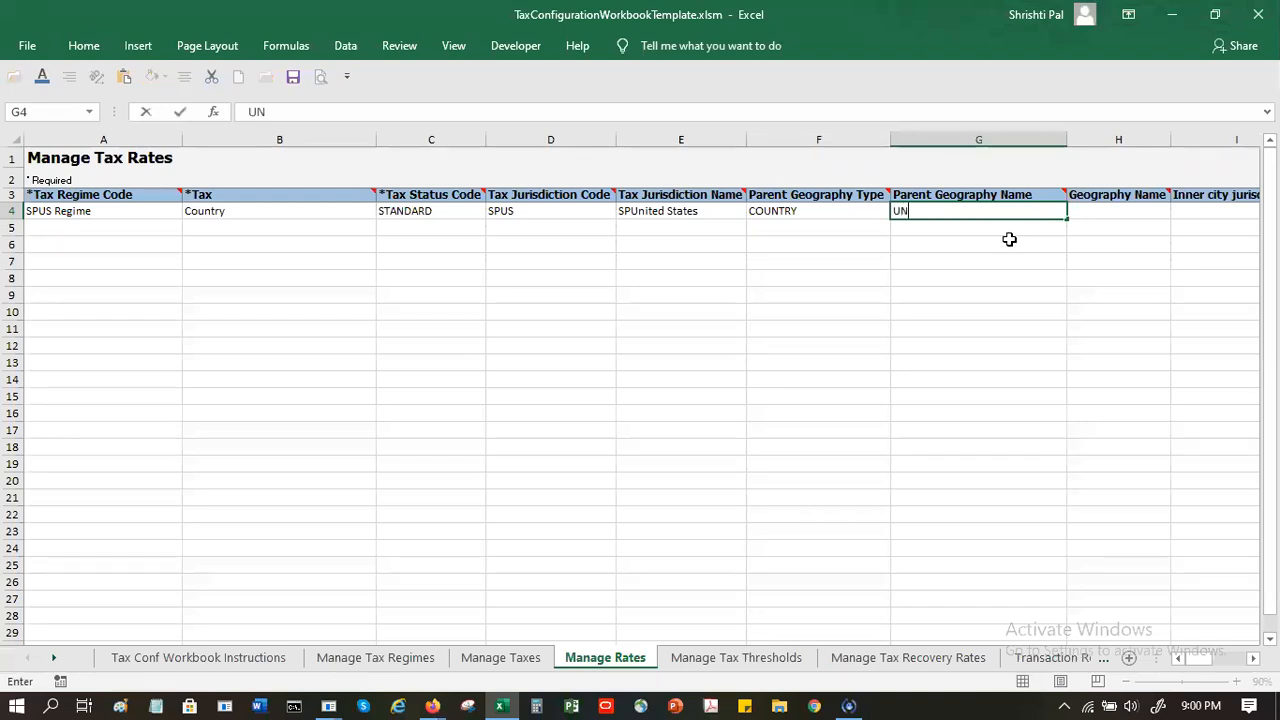
type("ITED STATES")
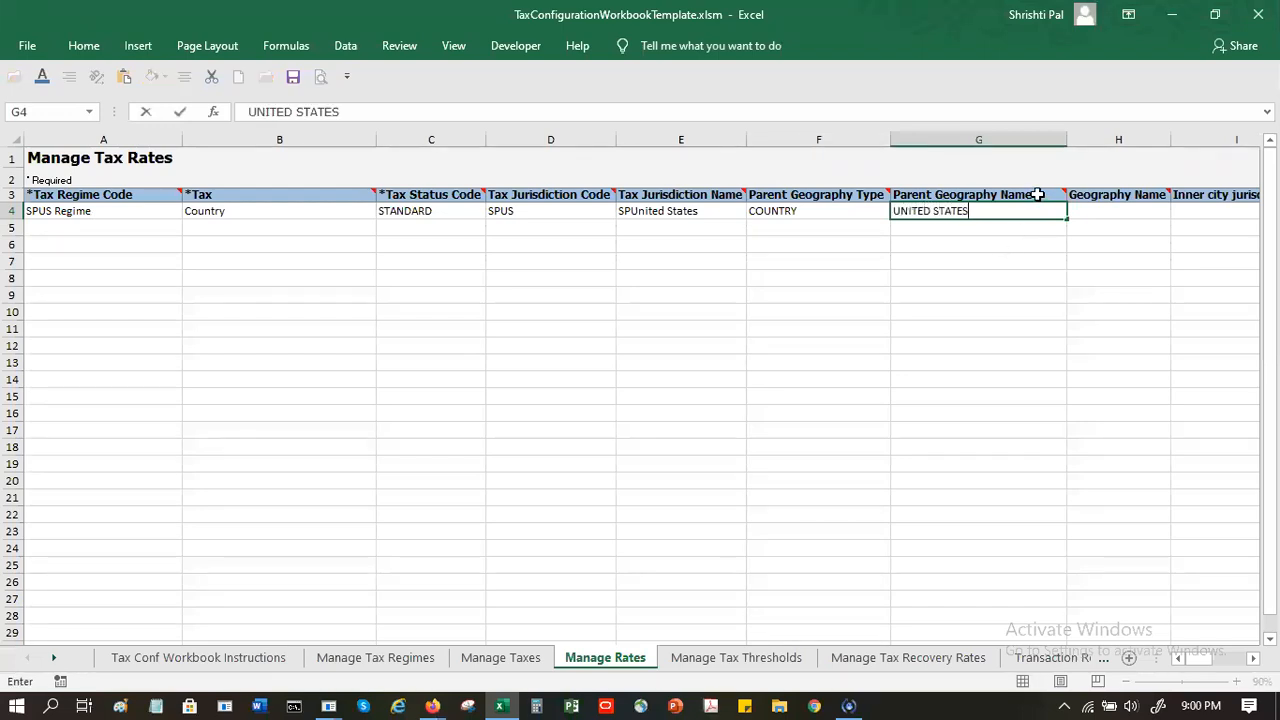
key("Tab")
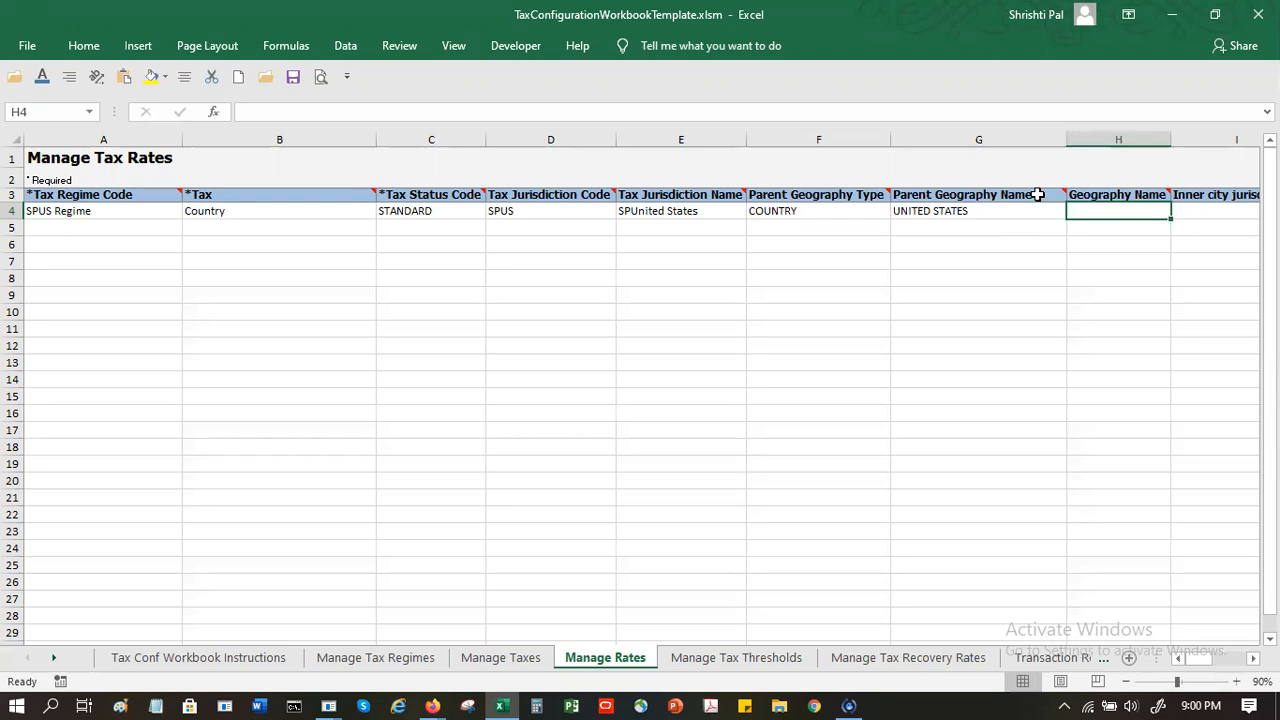
type("Unit")
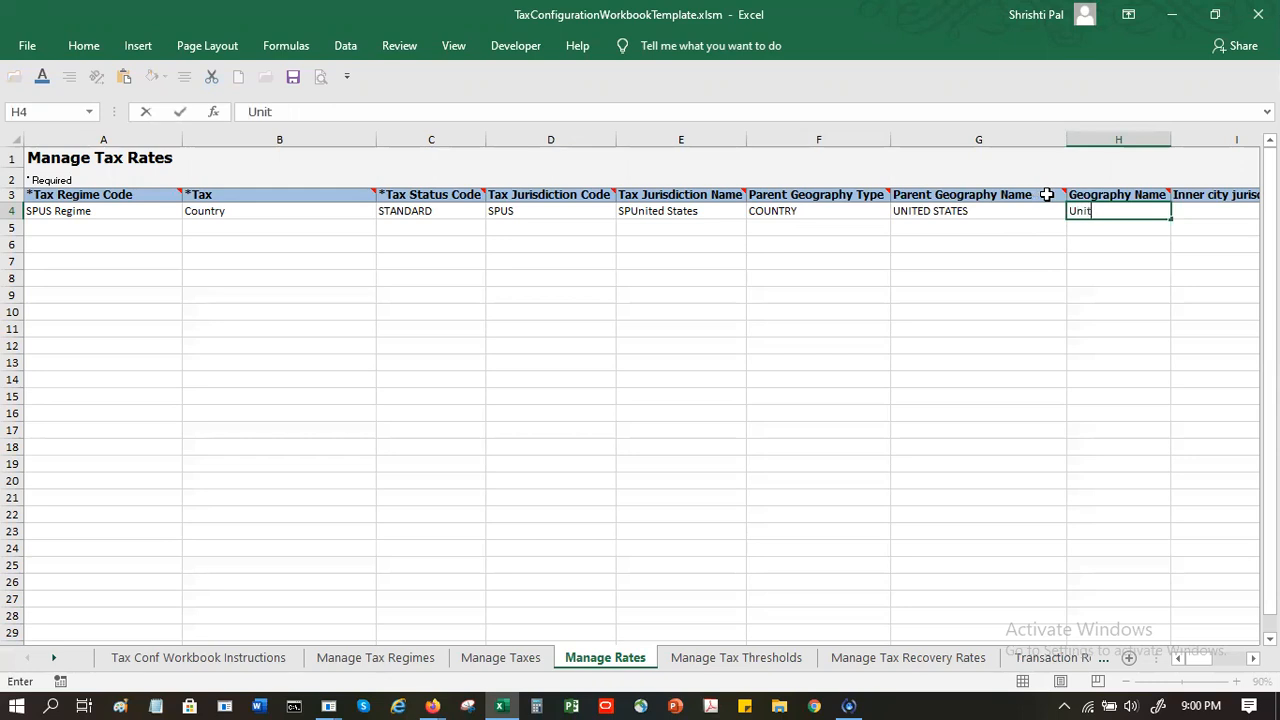
type("ed States")
key("Tab")
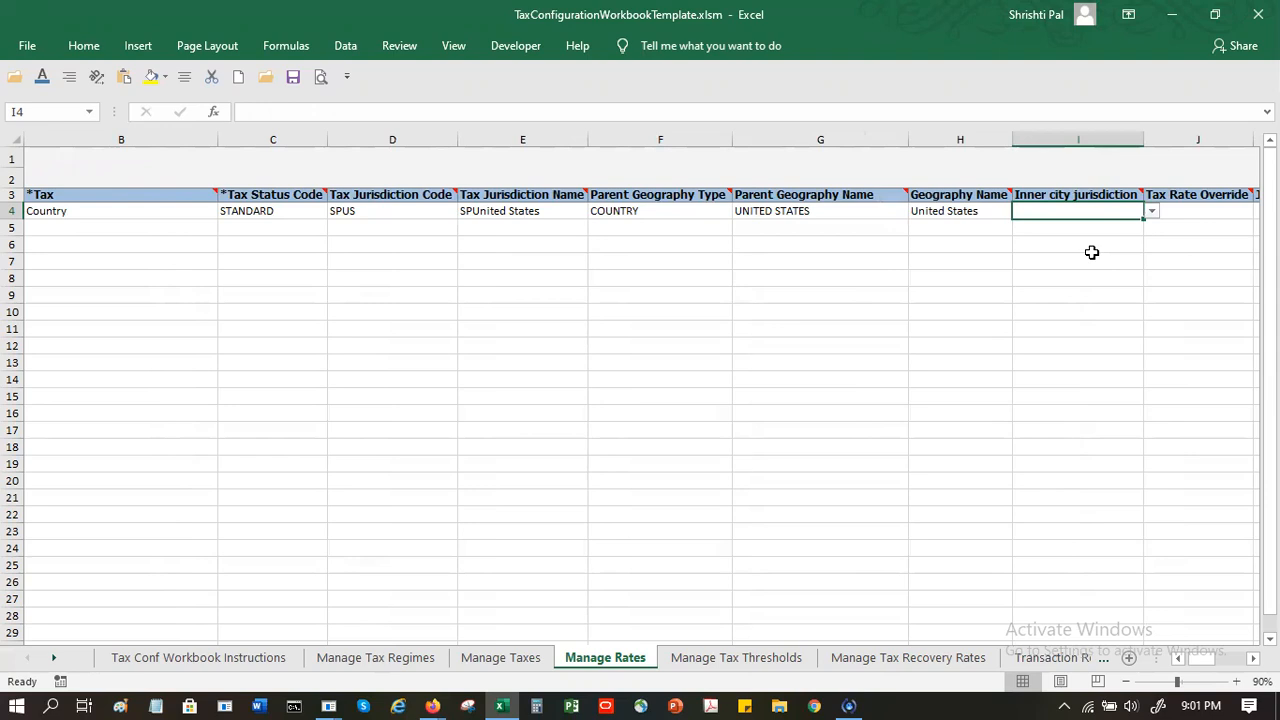
Leave Inner city jurisdiction, Tax Rate Override and Jurisdiction Precedence Level blank and enter SPTAXRATE as the row 4 Tax Rate Code
key("Tab")
key("Tab")
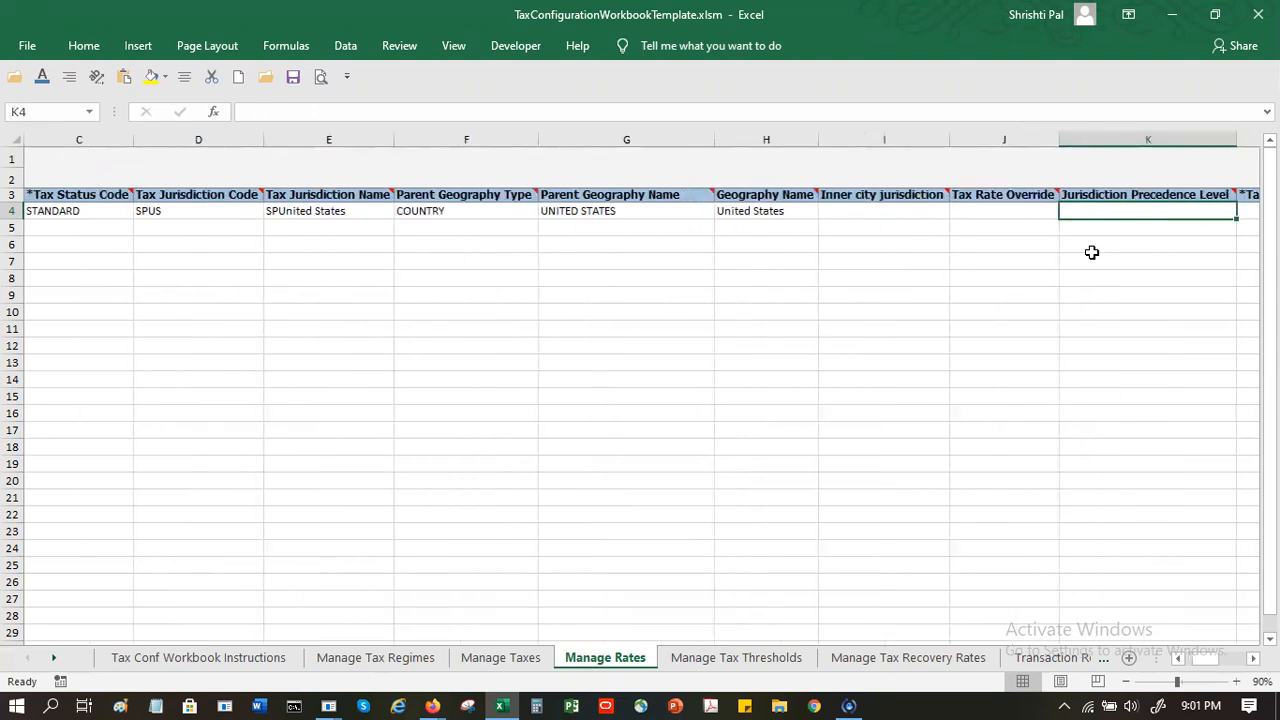
key("Tab")
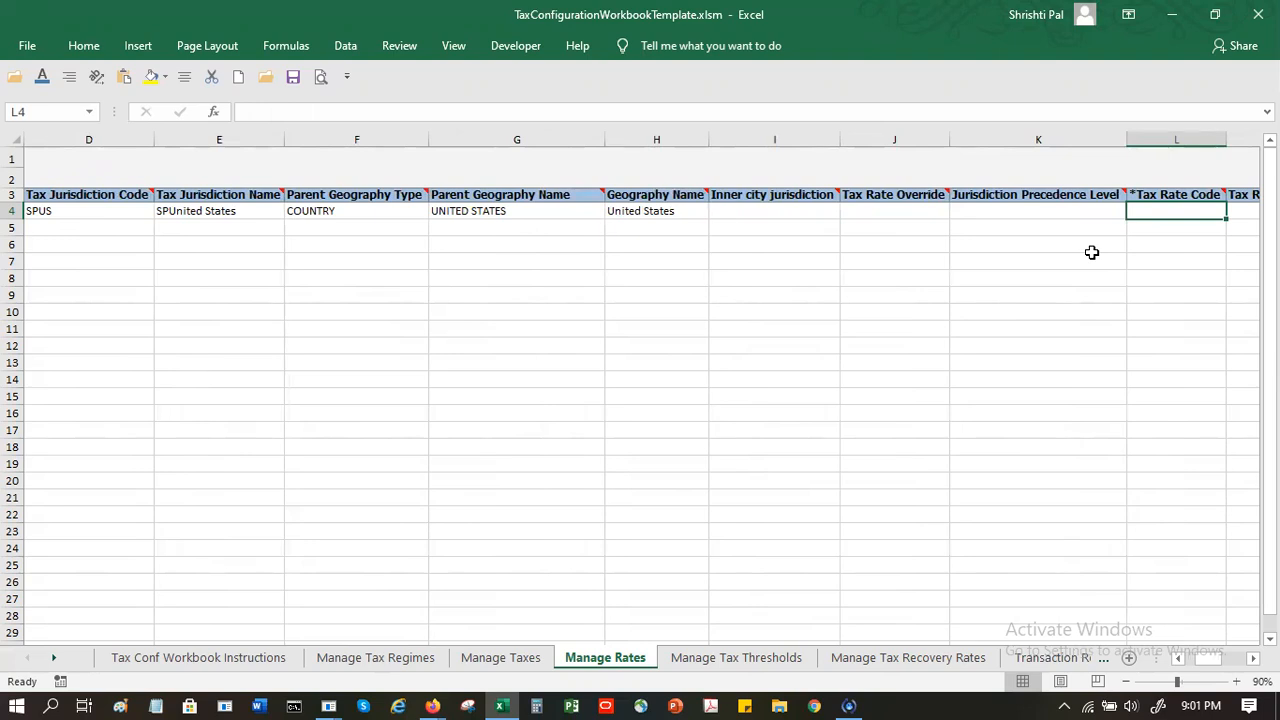
type("S")
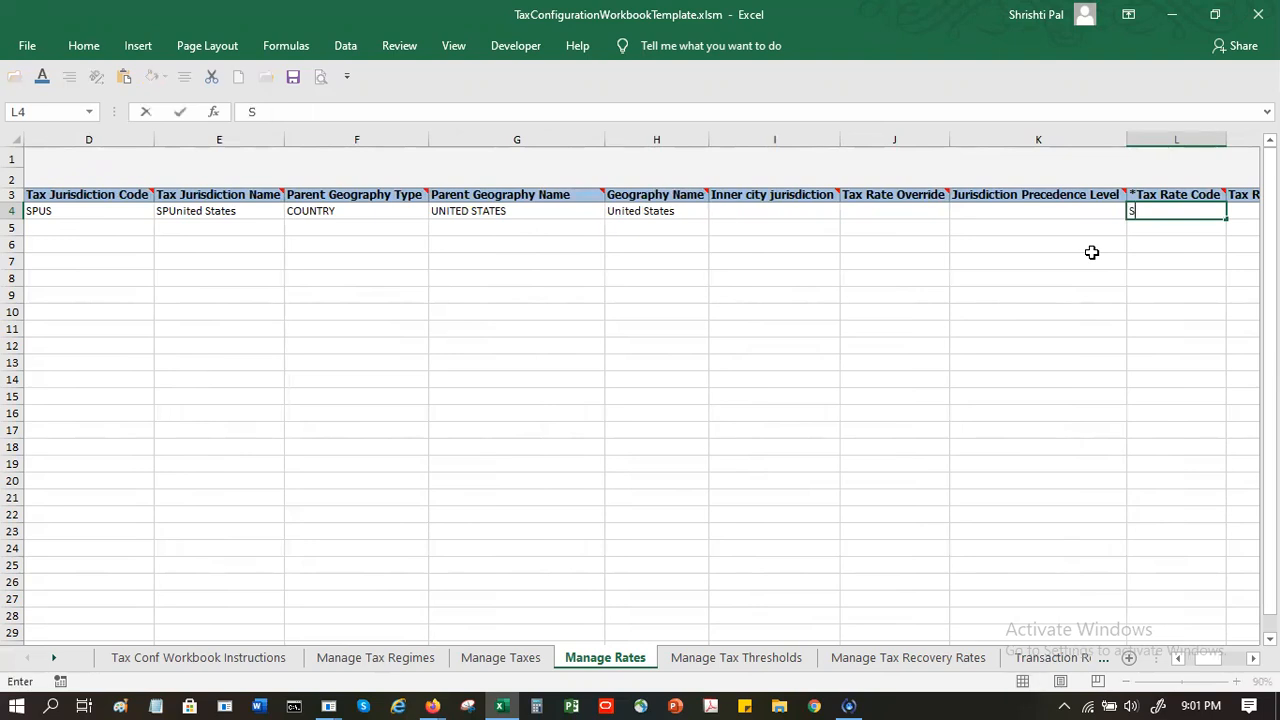
type("PTAXRATE")
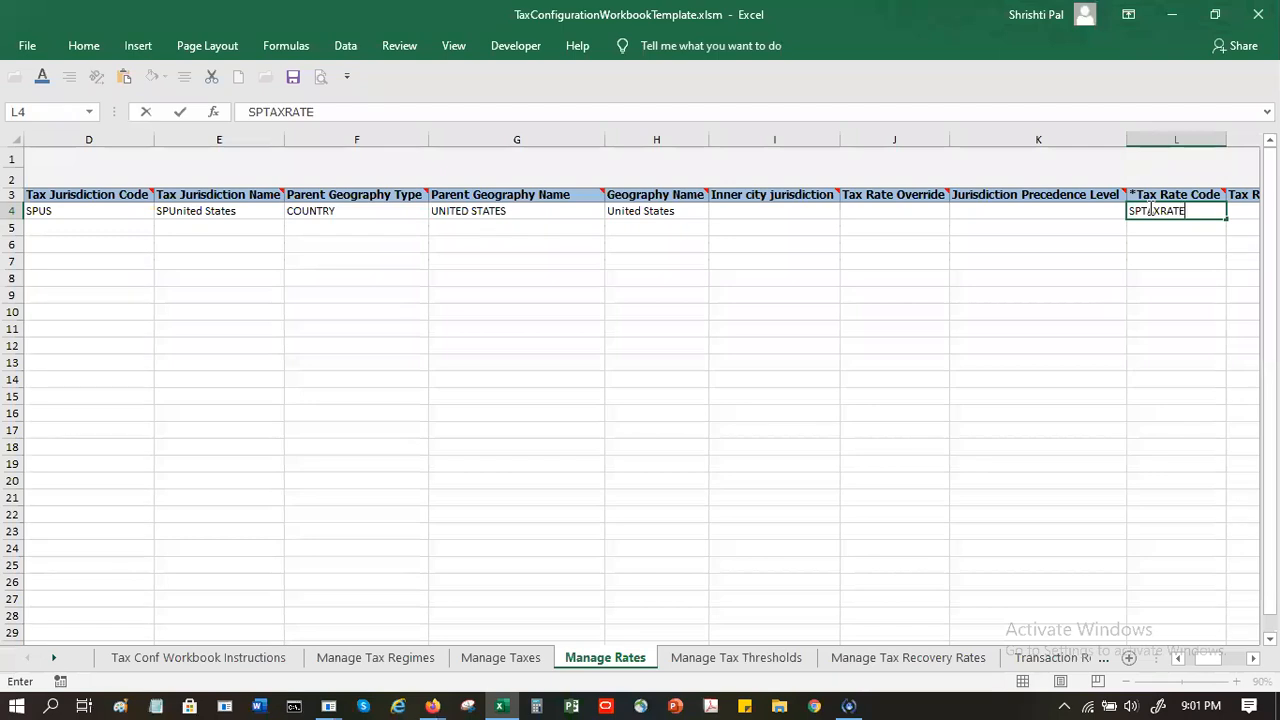
key("Tab")
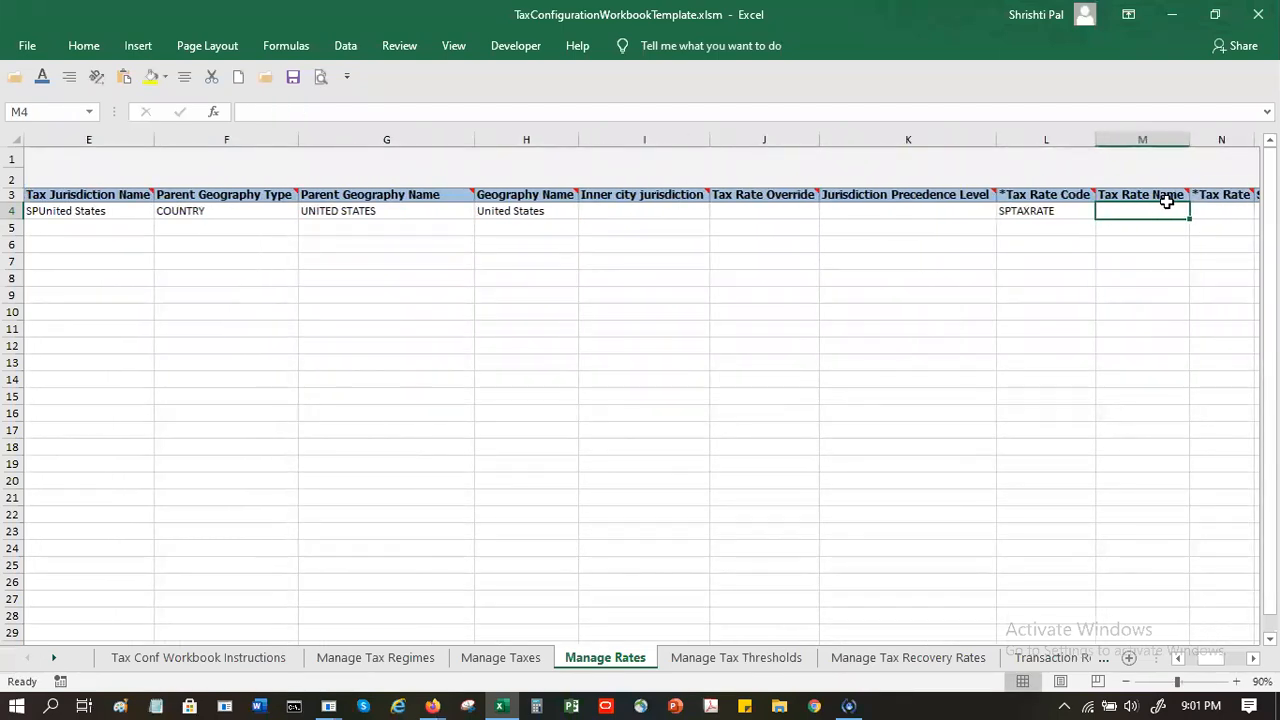
Enter SPTax Rate as the Tax Rate Name and 7 as the Tax Rate in row 4 of Manage Rates
mouse_move(1165, 201)
left_click(1253, 658)
left_click(1253, 658)
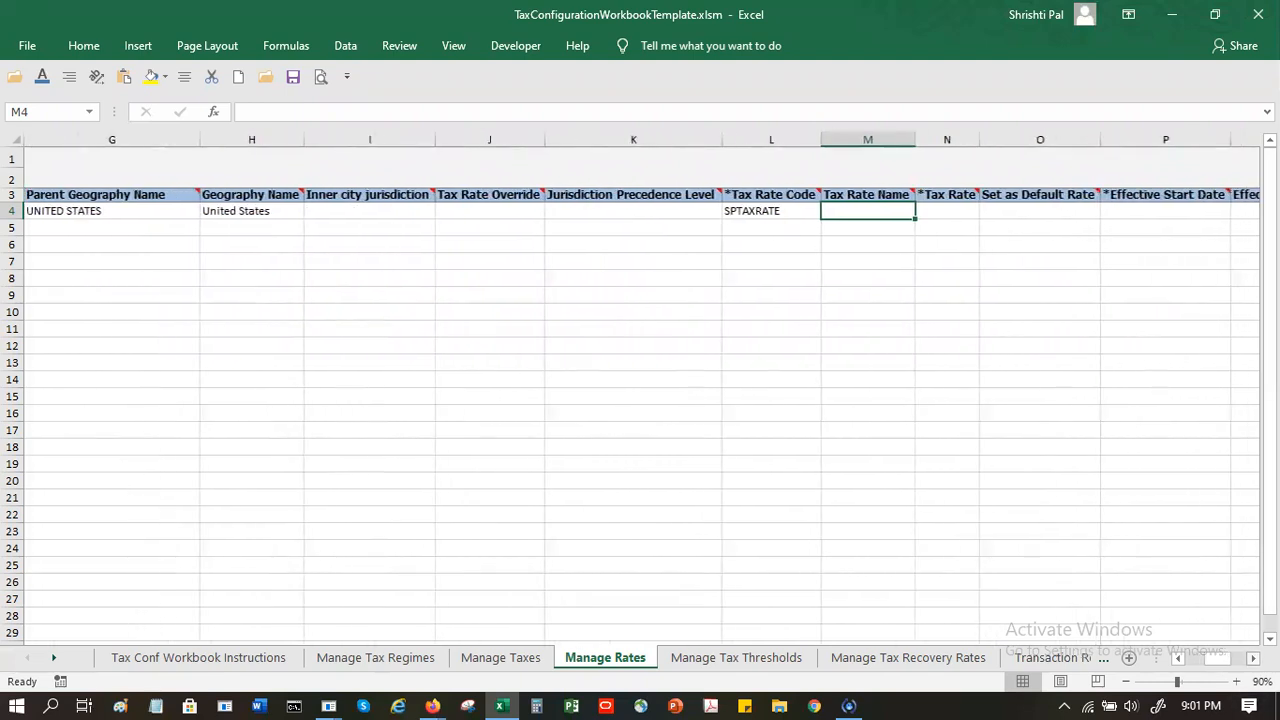
mouse_move(907, 194)
mouse_move(950, 197)
type("SP")
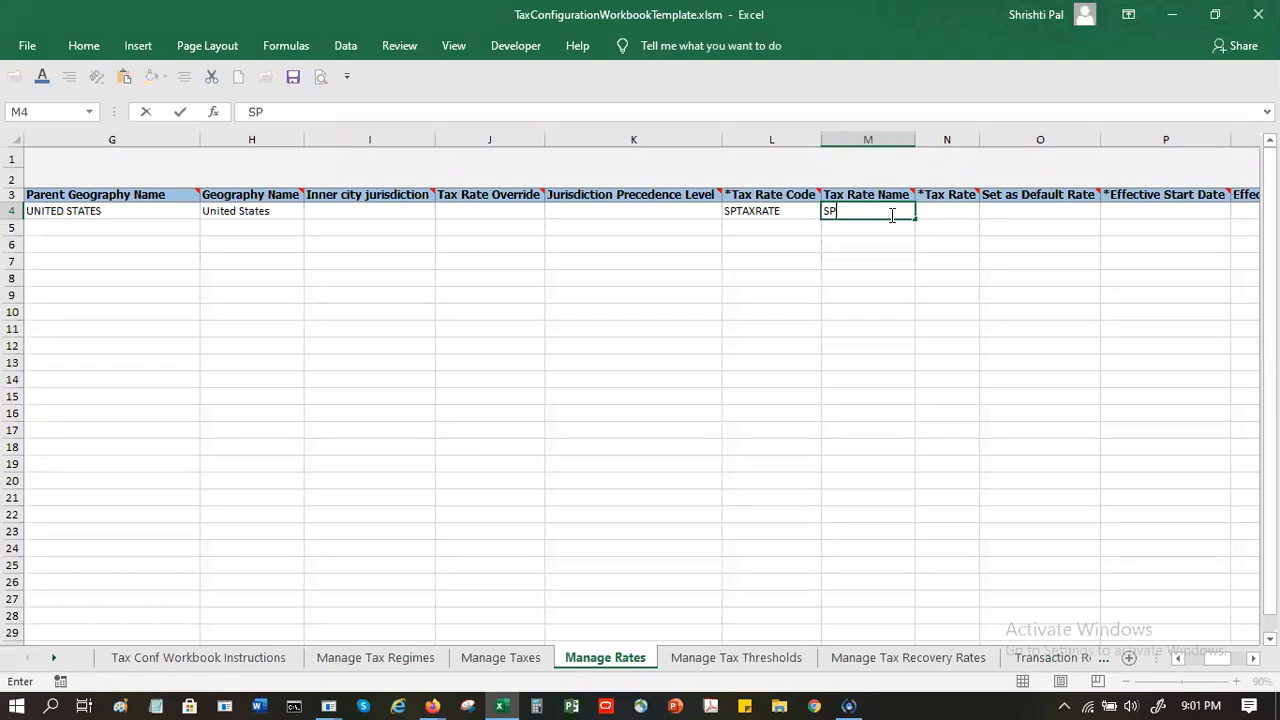
type("Tax Rate")
key("Tab")
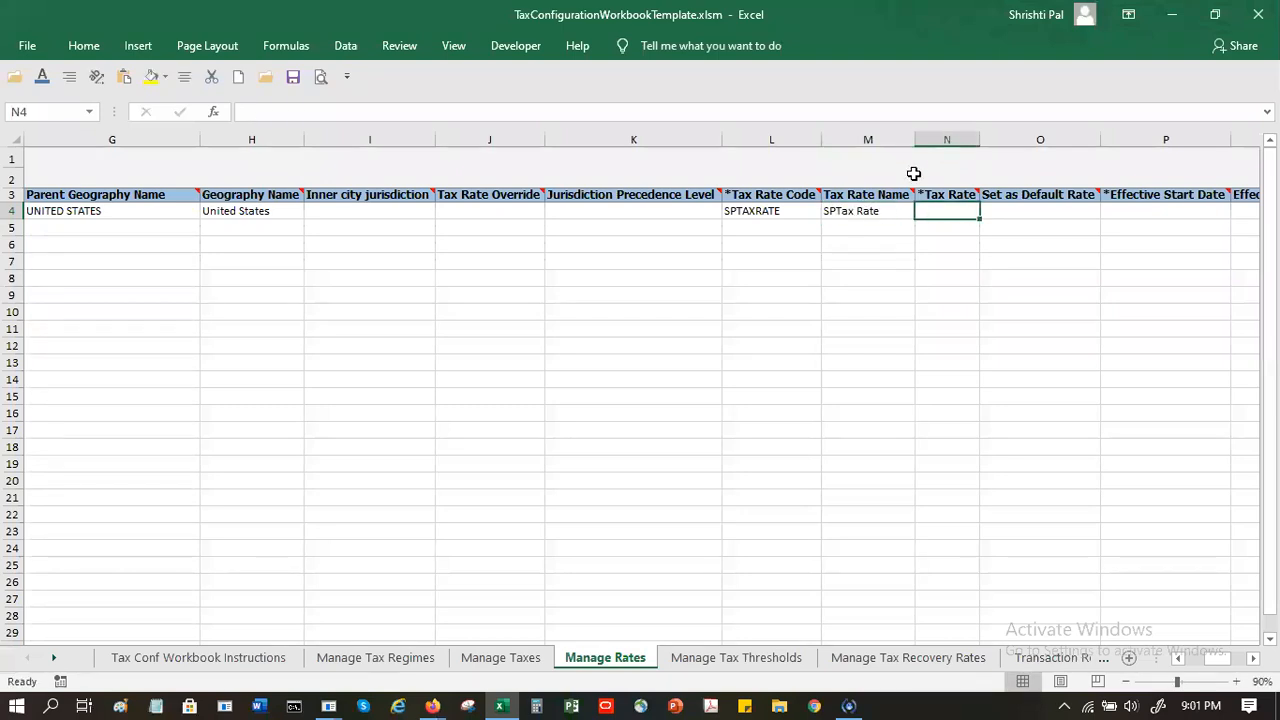
type("7")
key("Tab")
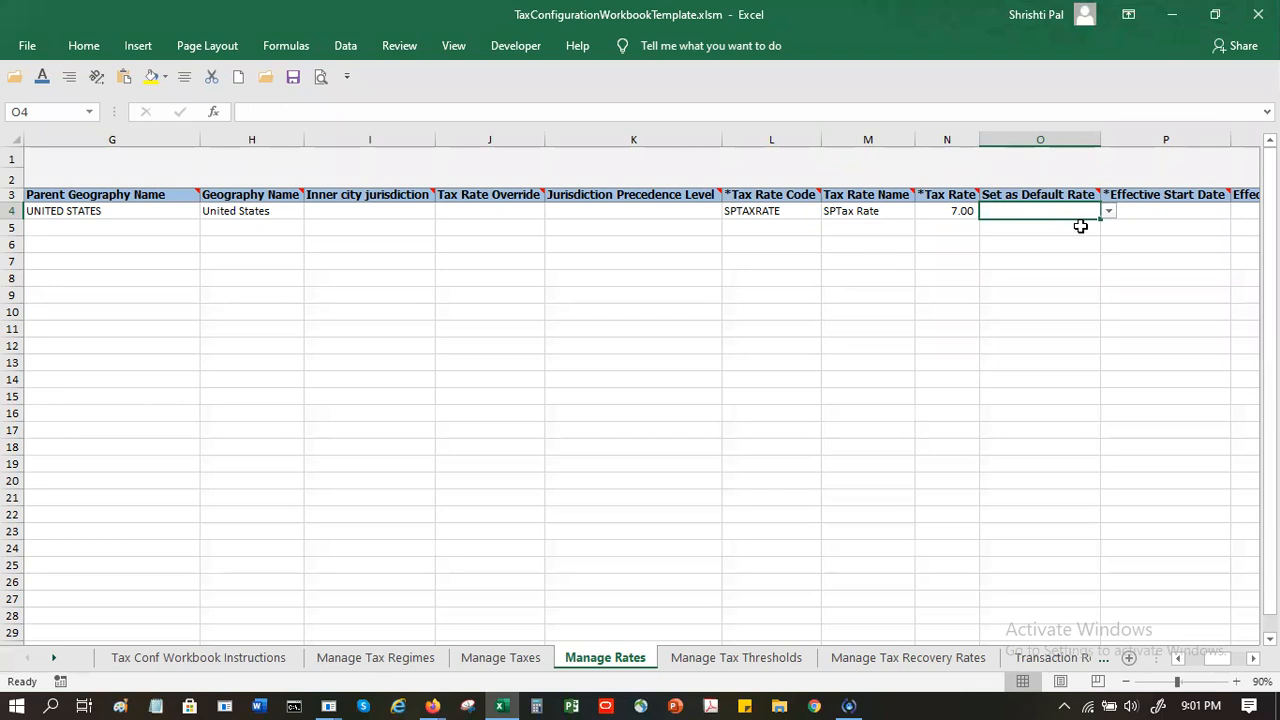
Set the row 4 rate as the default with Yes and enter 2001/01/01 as its Effective Start Date
left_click(1109, 214)
left_click(1030, 226)
left_click(1187, 211)
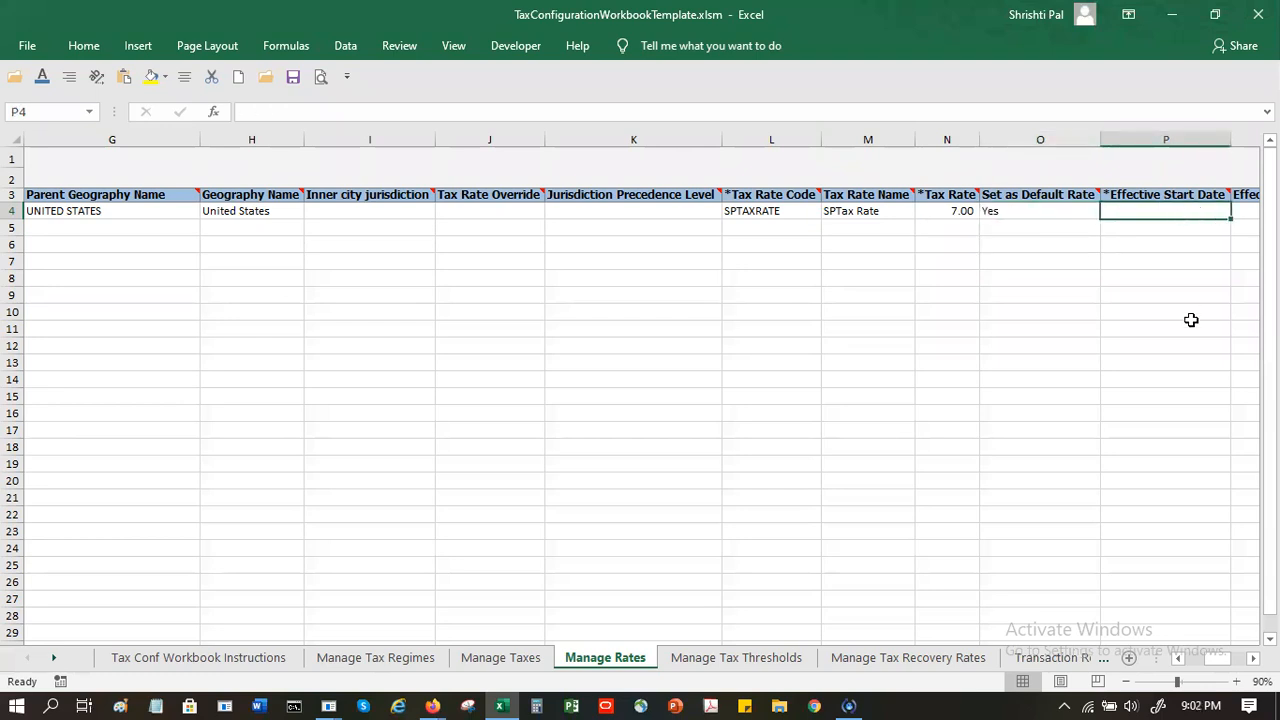
type("2")
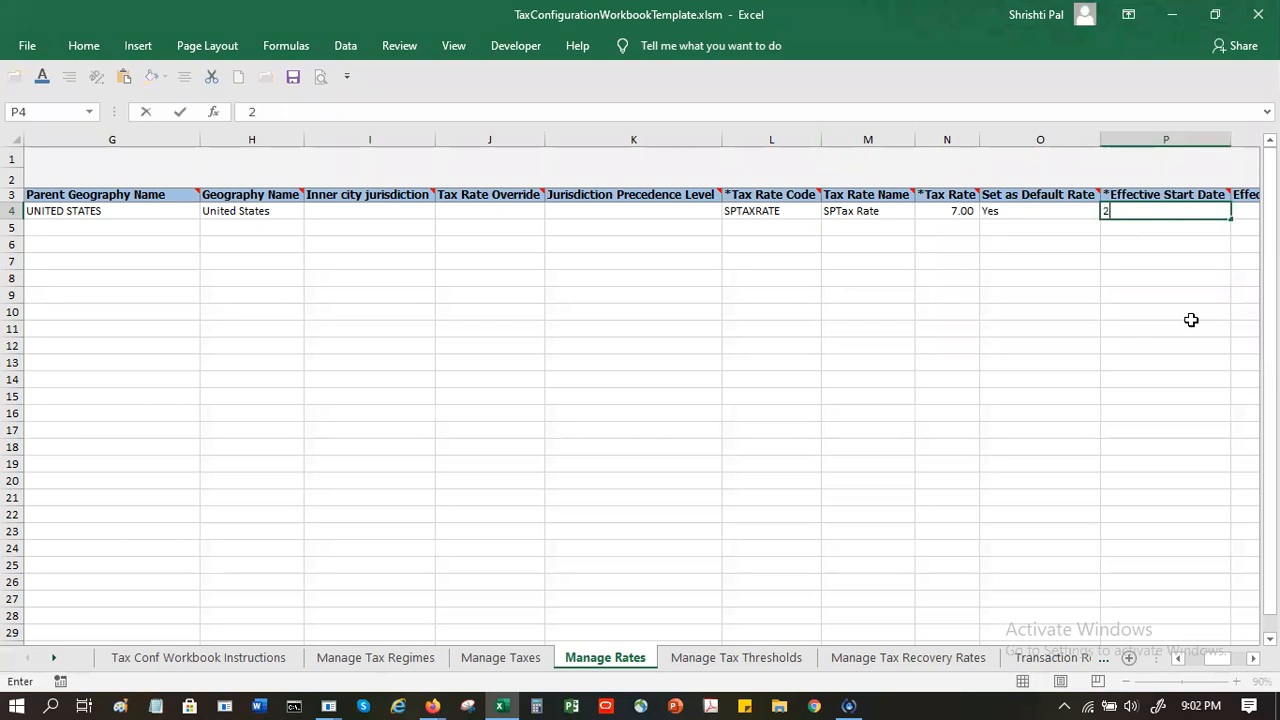
type("001/01/01")
key("Tab")
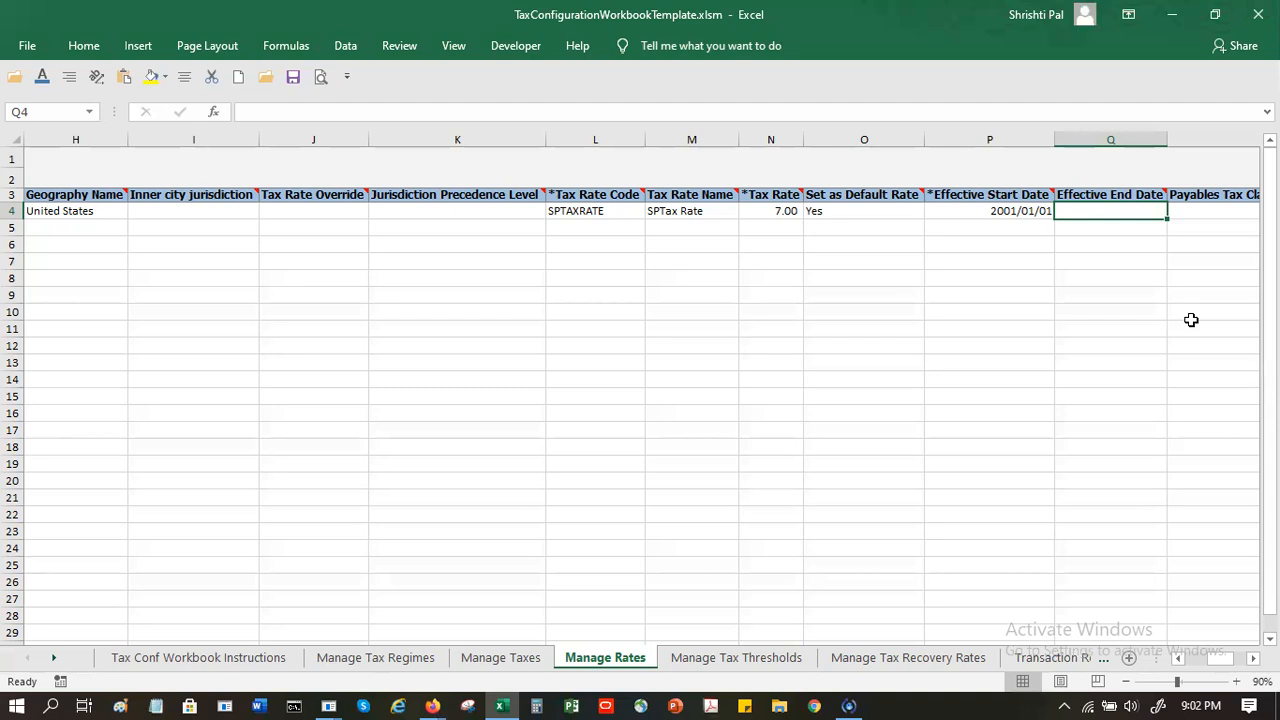
Generate the CSV files from the Tax Conf Workbook Instructions sheet and save them as TaxConfigurationWorkbook.zip in the Downloads folder
left_click(207, 658)
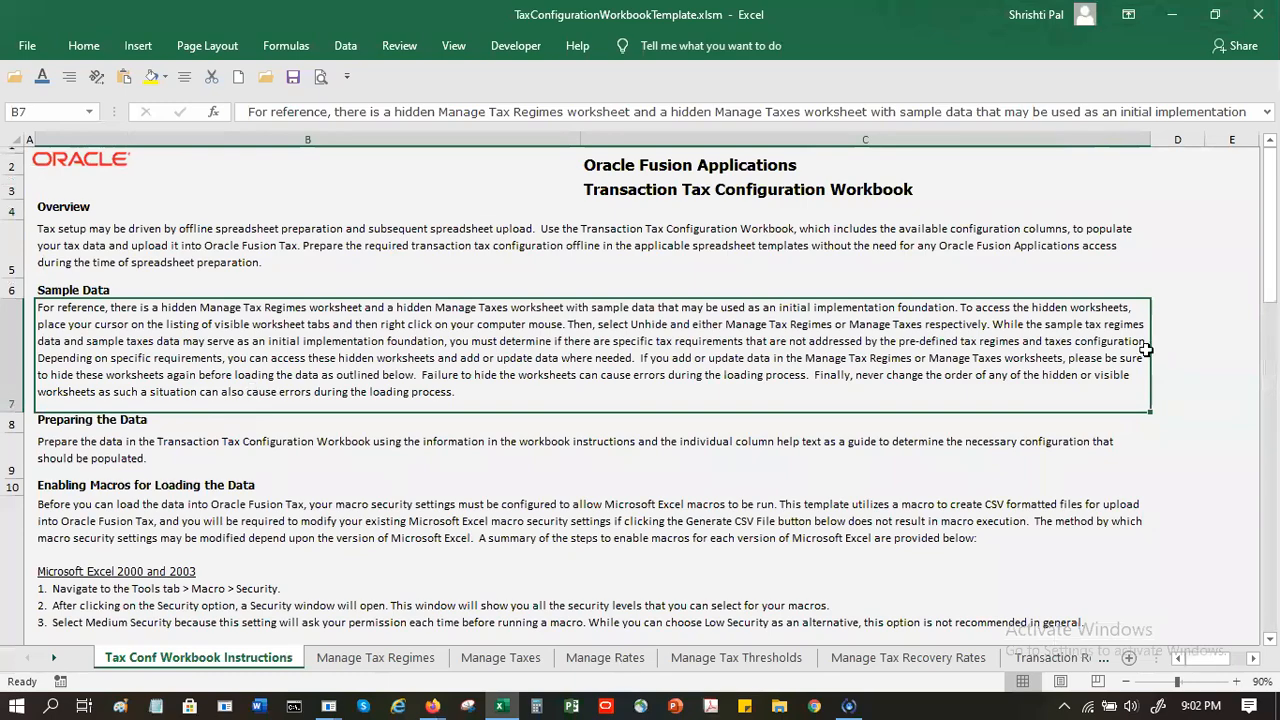
left_click_drag(1270, 256, 1270, 416)
scroll(237, 291, "down", 2)
left_click(234, 283)
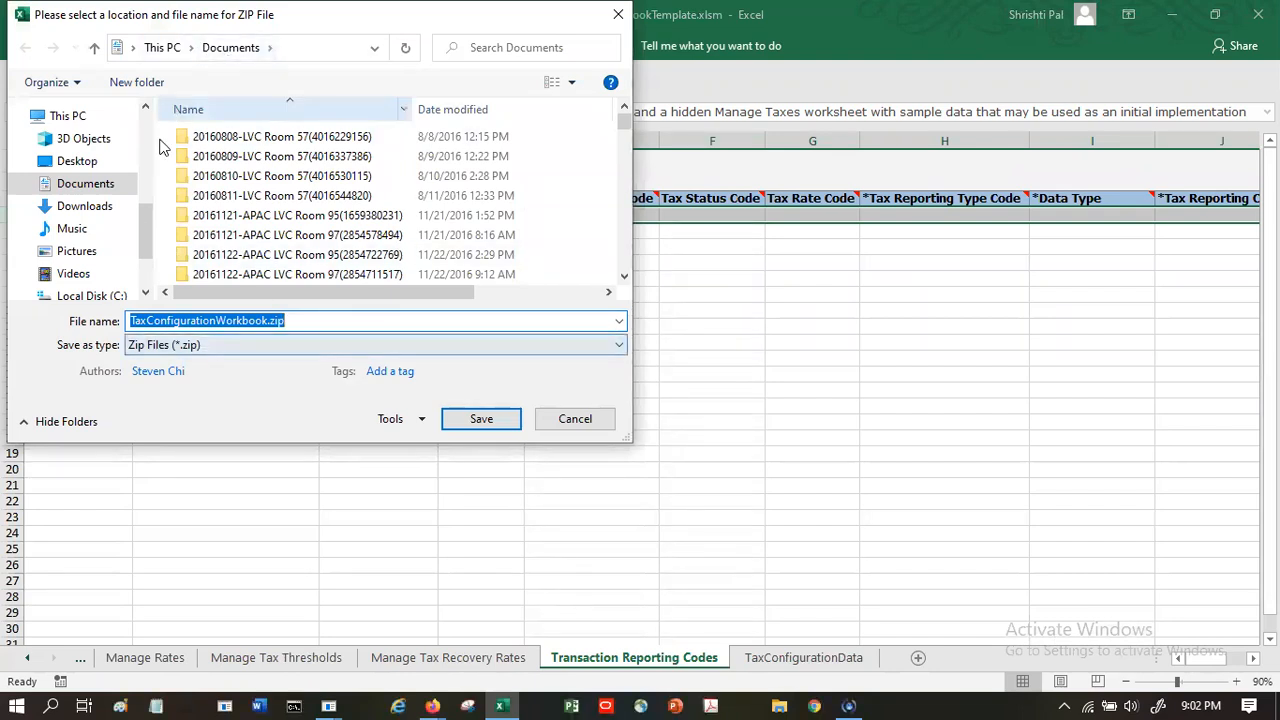
left_click(95, 210)
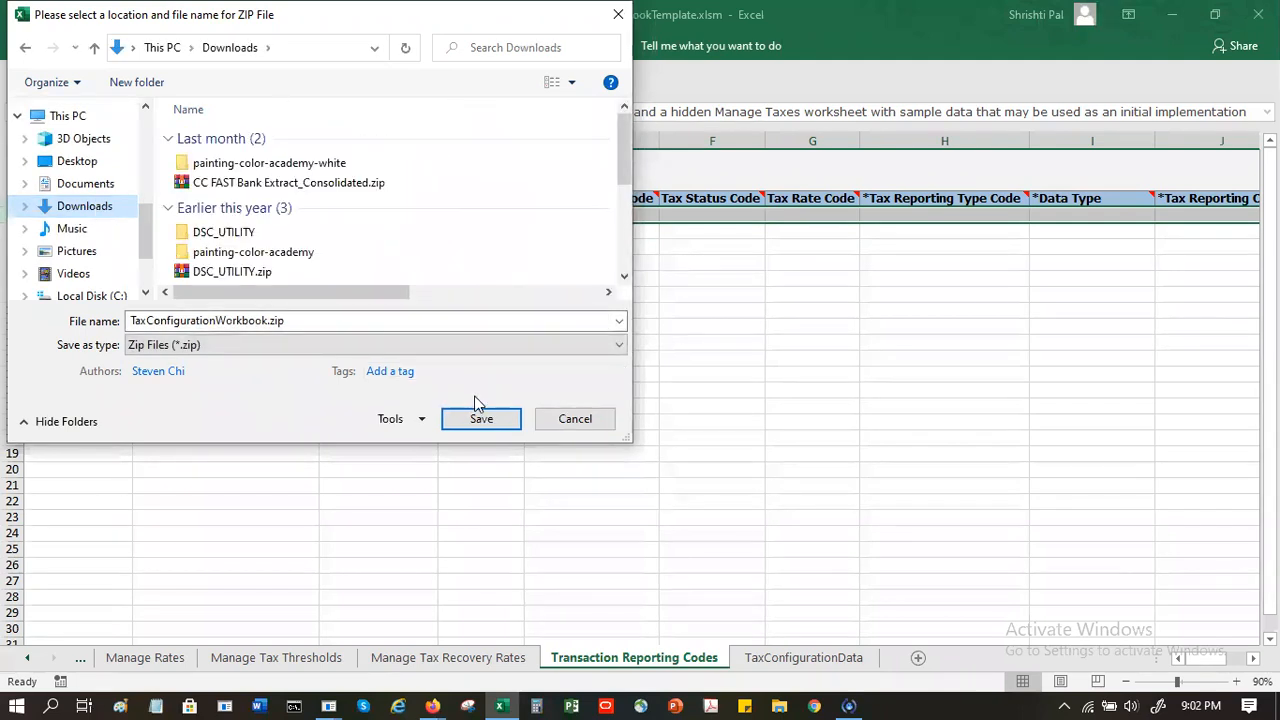
left_click(481, 420)
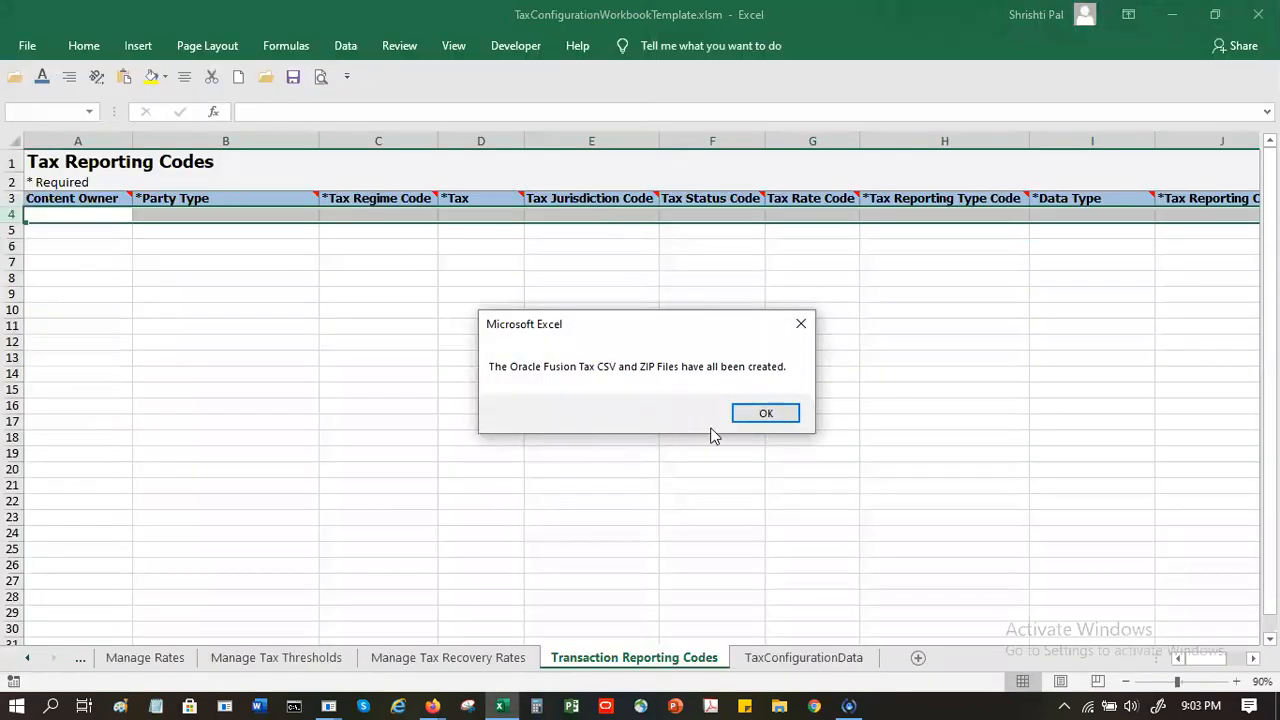
Dismiss the file-creation message and close TaxConfigurationWorkbookTemplate.xlsm, saving its changes
left_click(766, 414)
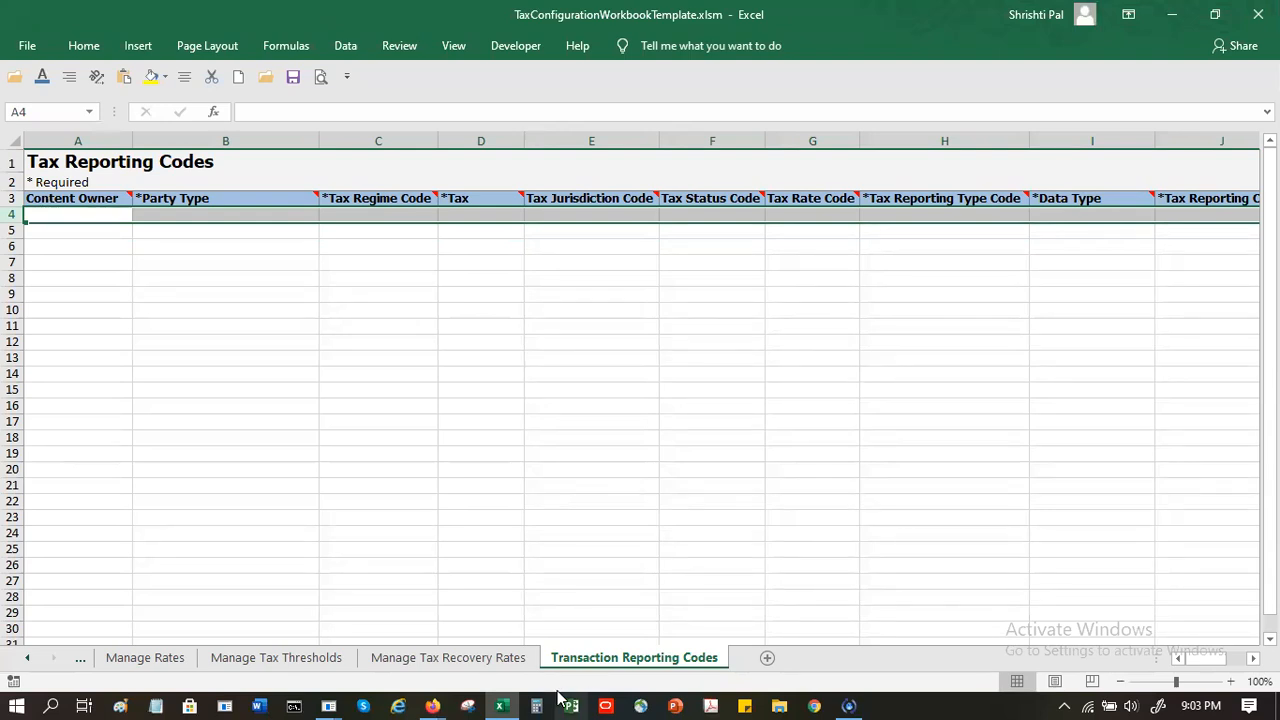
left_click(1258, 14)
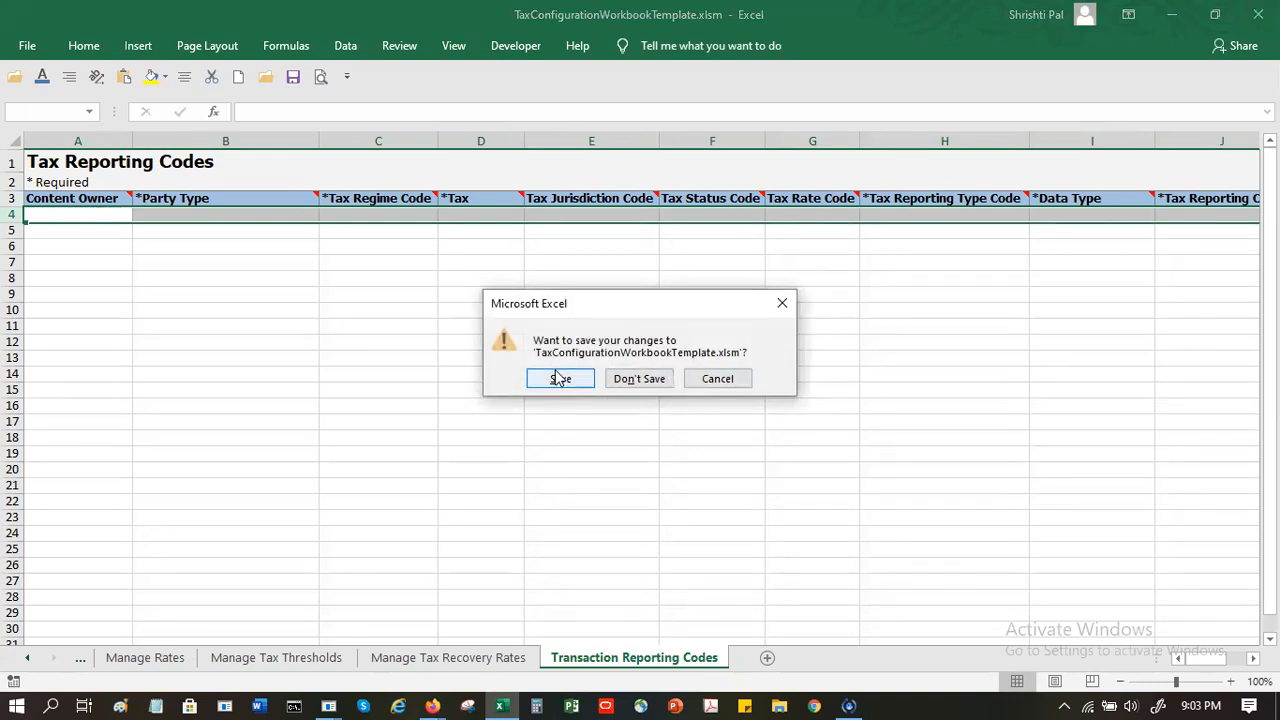
left_click(556, 376)
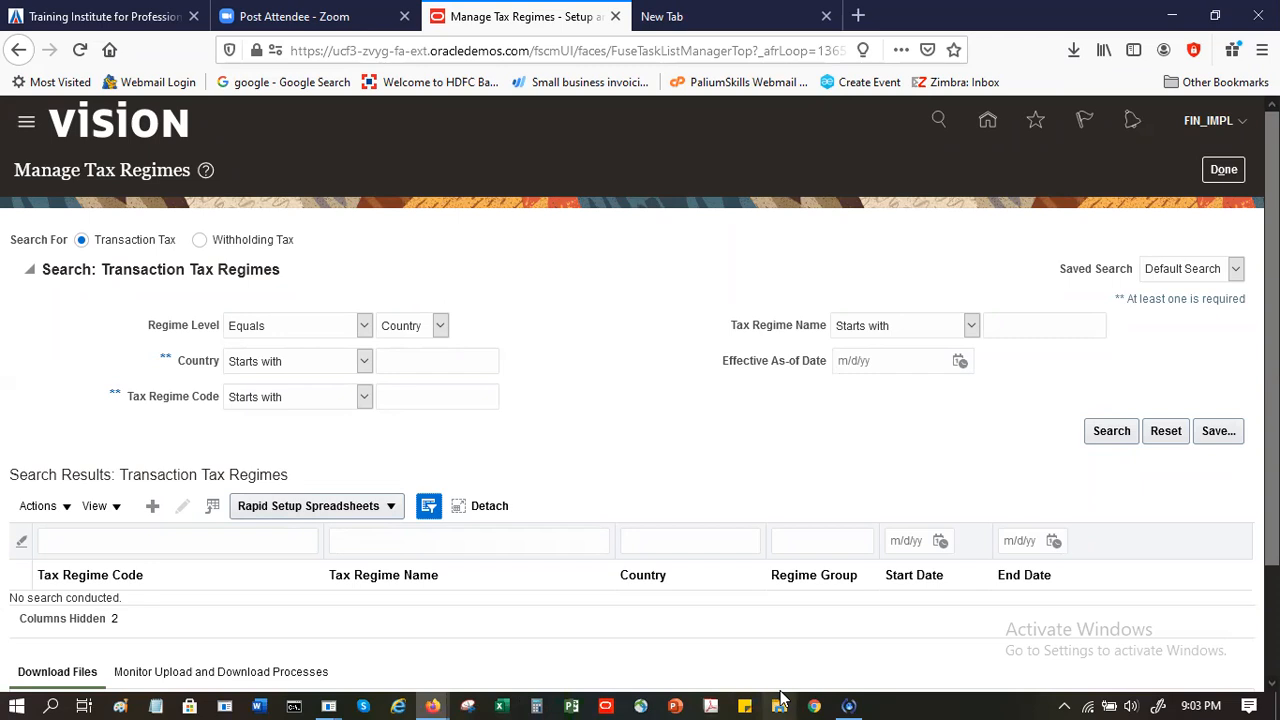
Upload TaxConfigurationWorkbook.zip from the Downloads folder as the Tax Configuration Workbook through Rapid Setup Spreadsheets
left_click(396, 508)
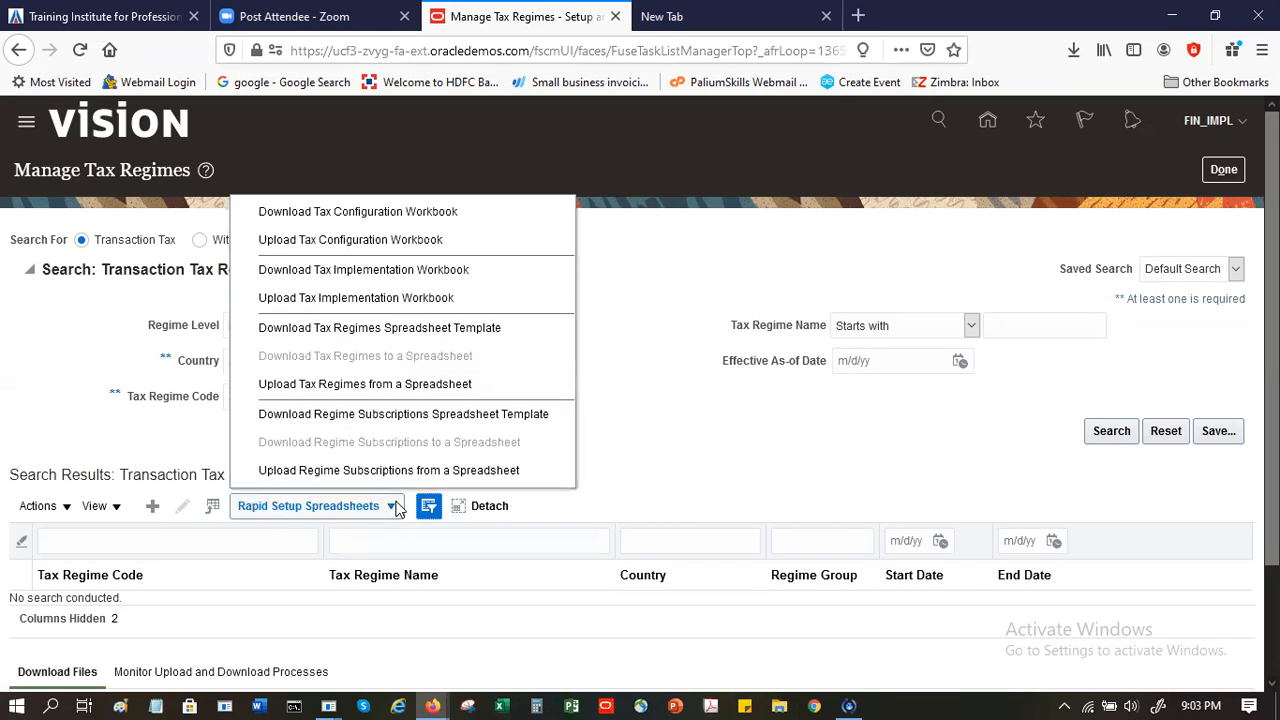
left_click(428, 243)
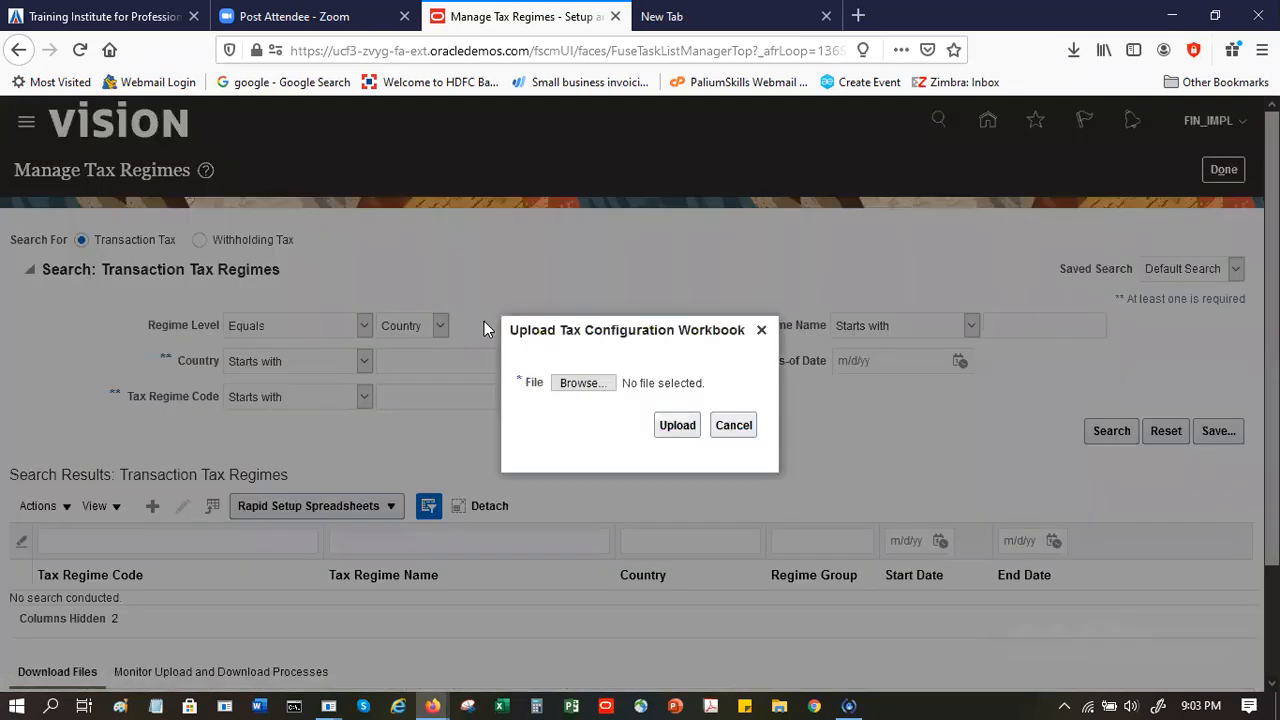
left_click(569, 383)
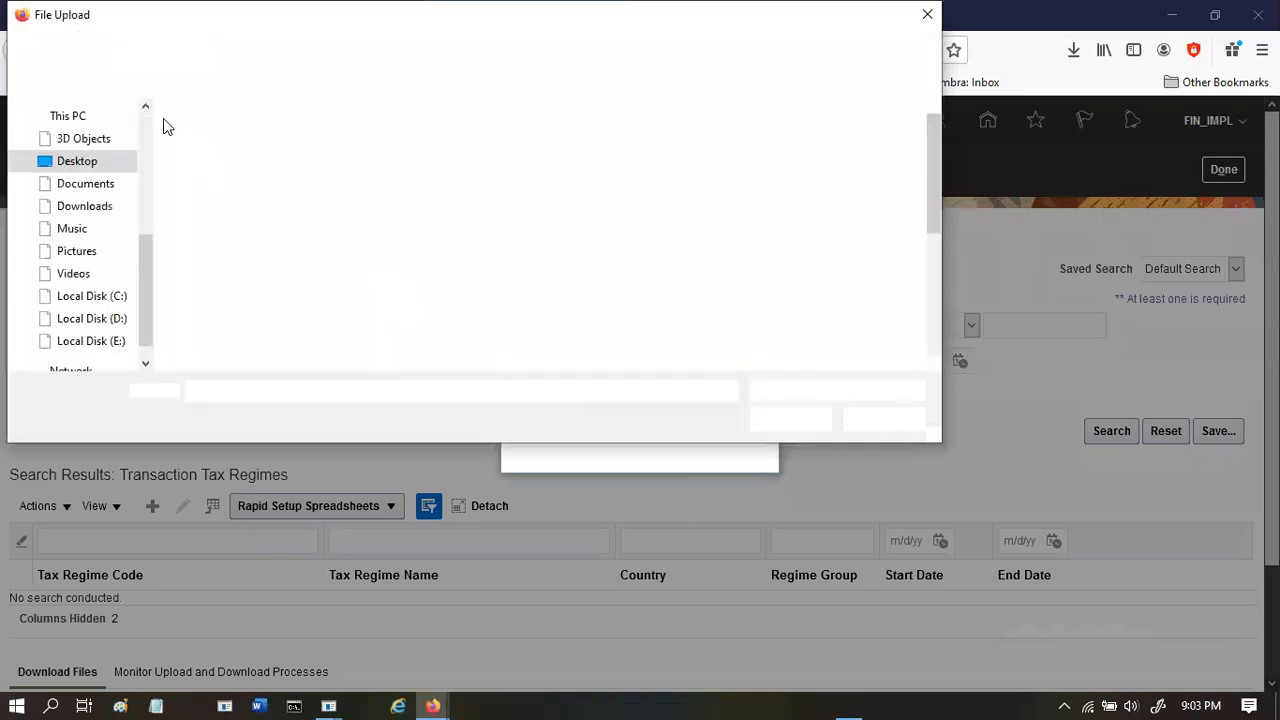
left_click(146, 124)
left_click(145, 109)
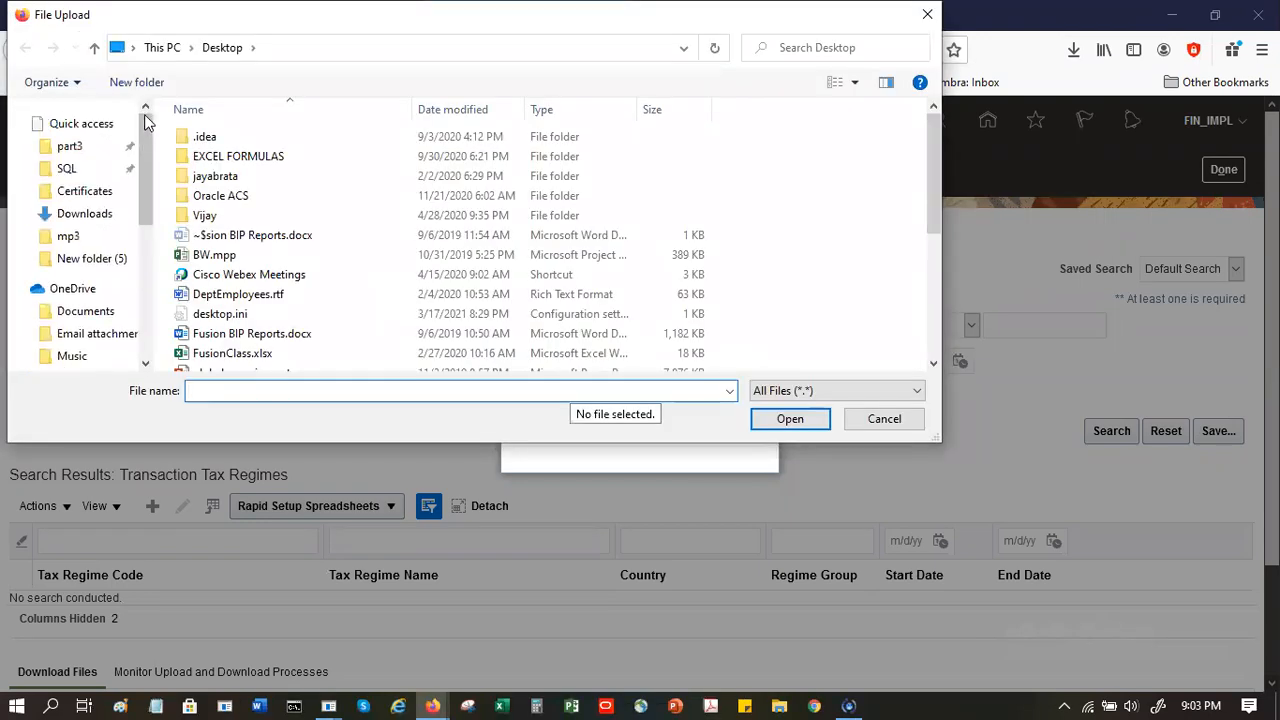
left_click(96, 214)
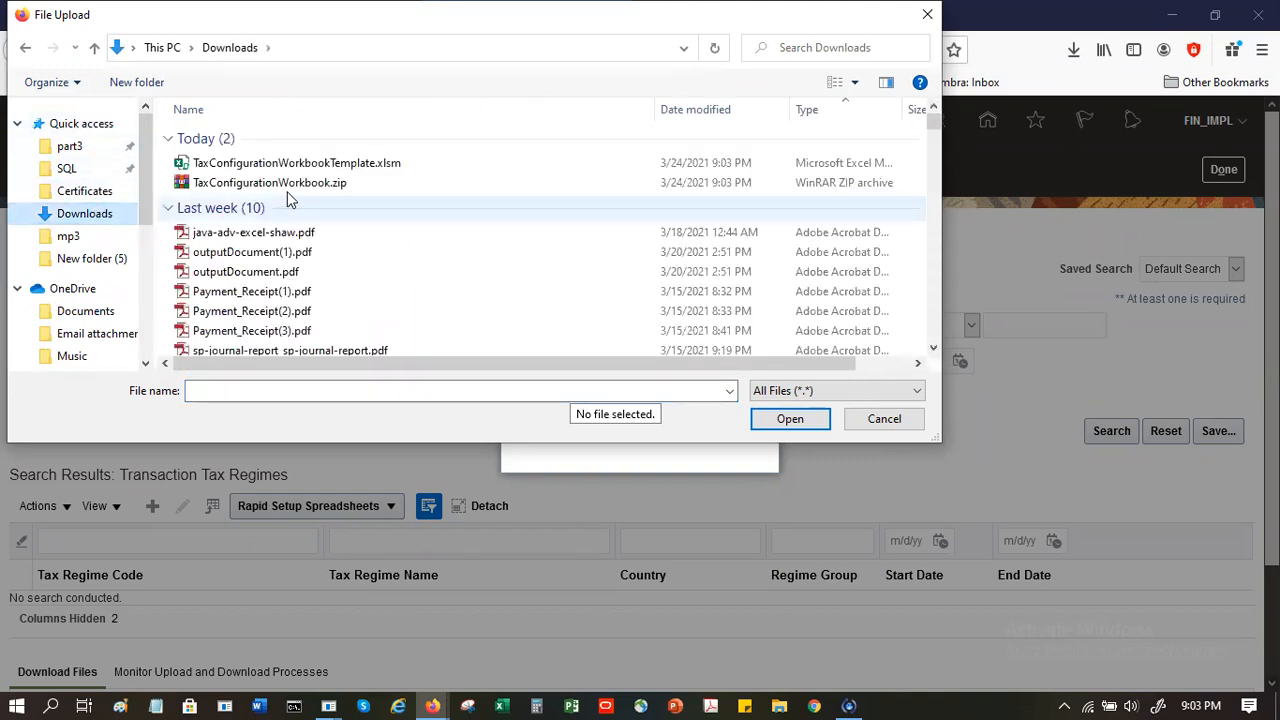
left_click(303, 186)
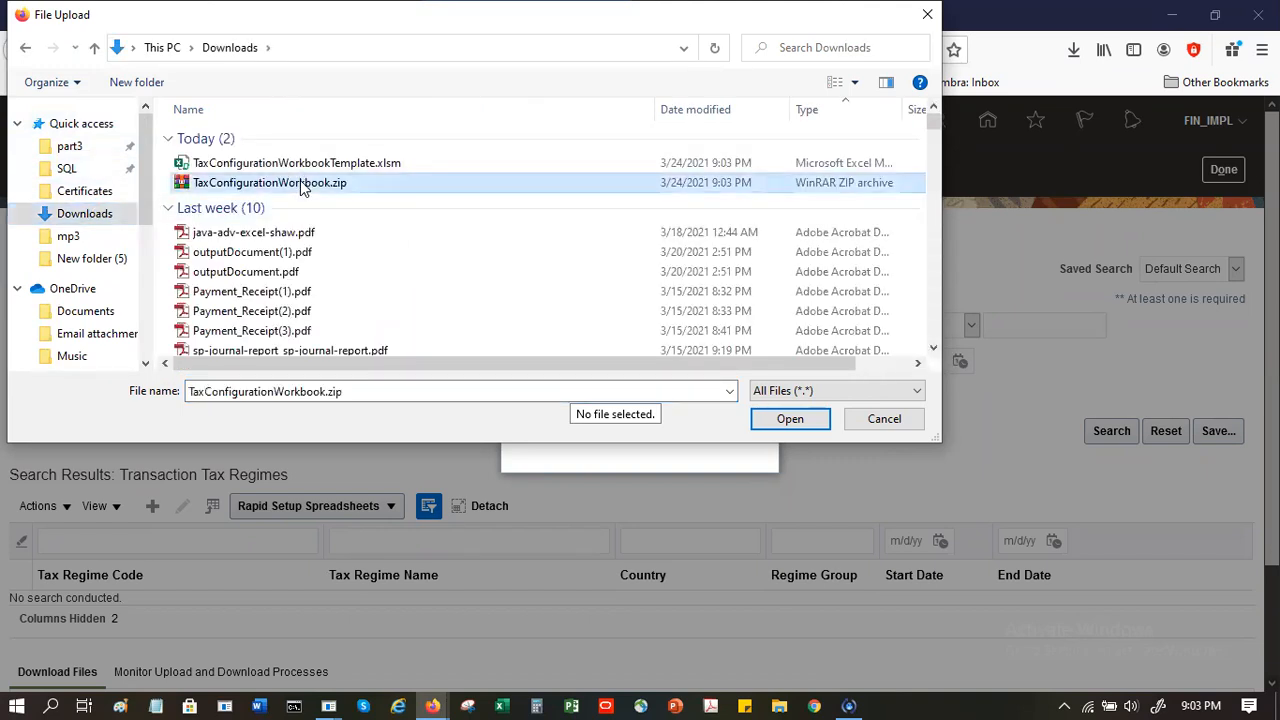
left_click(787, 424)
left_click(686, 428)
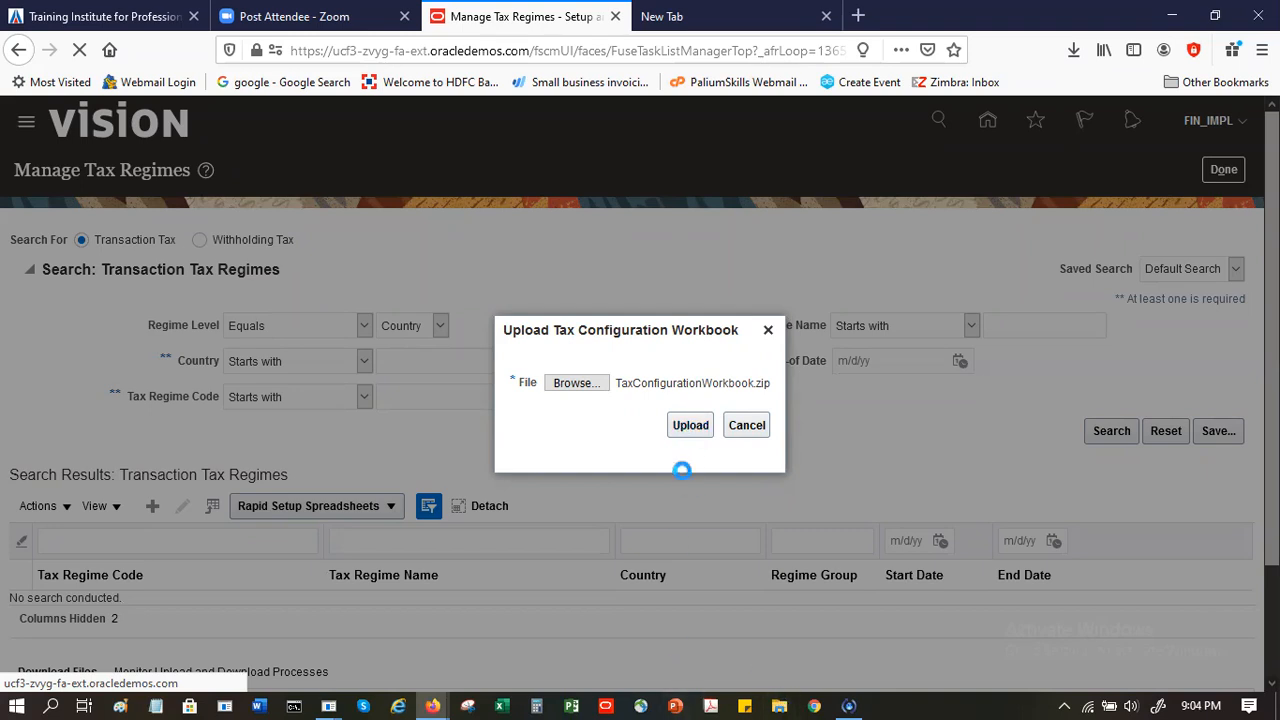
Switch to File Explorer and inspect the contents of TaxConfigurationWorkbook.zip in WinRAR, then close the archive
left_click(778, 700)
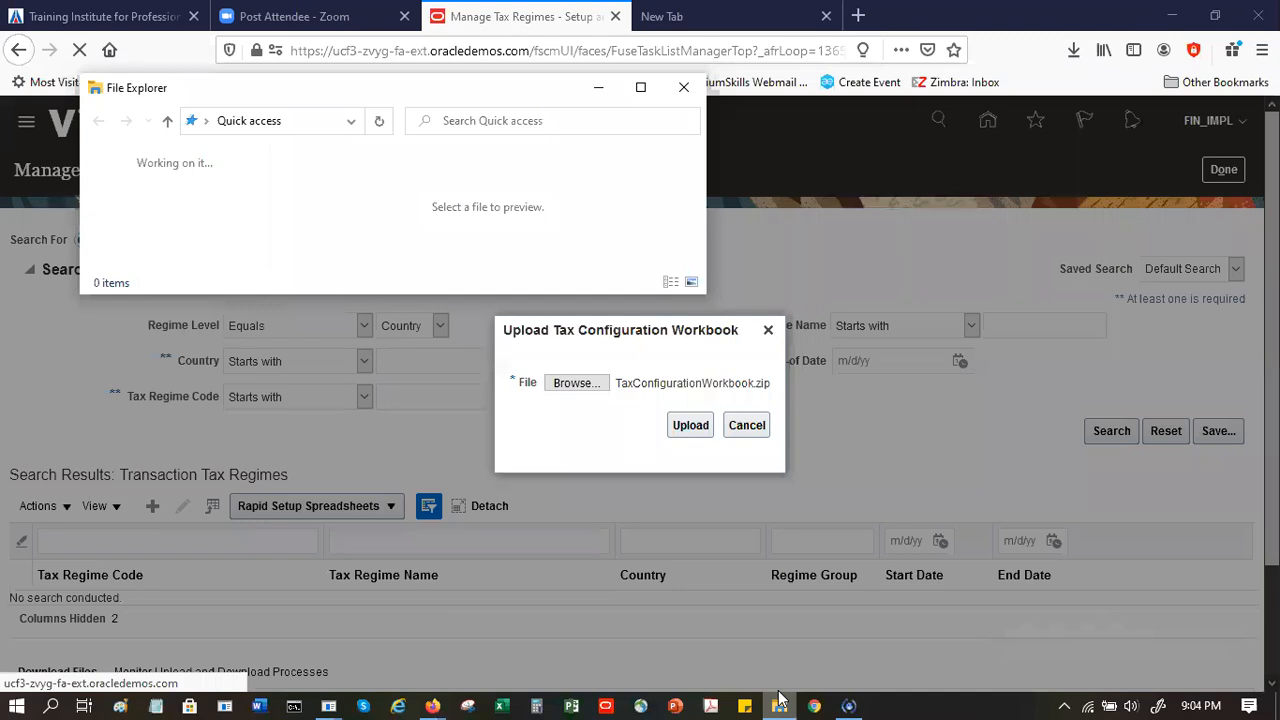
left_click(640, 89)
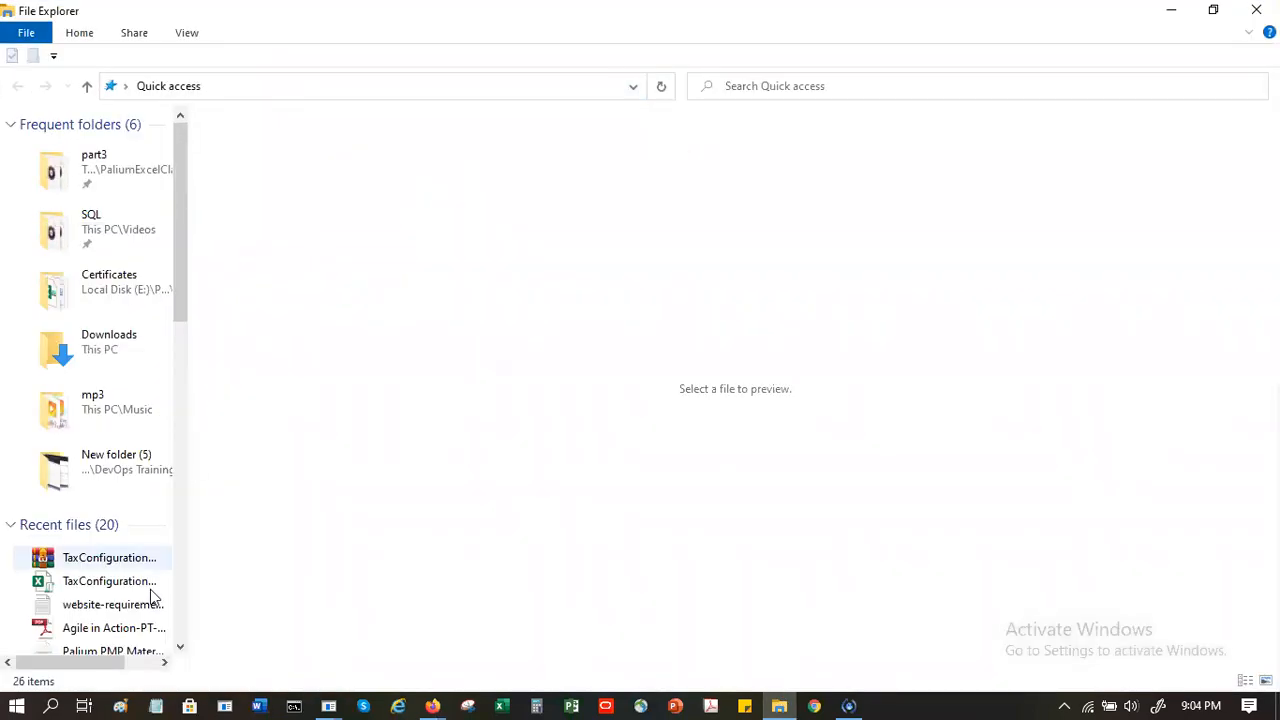
left_click(121, 562)
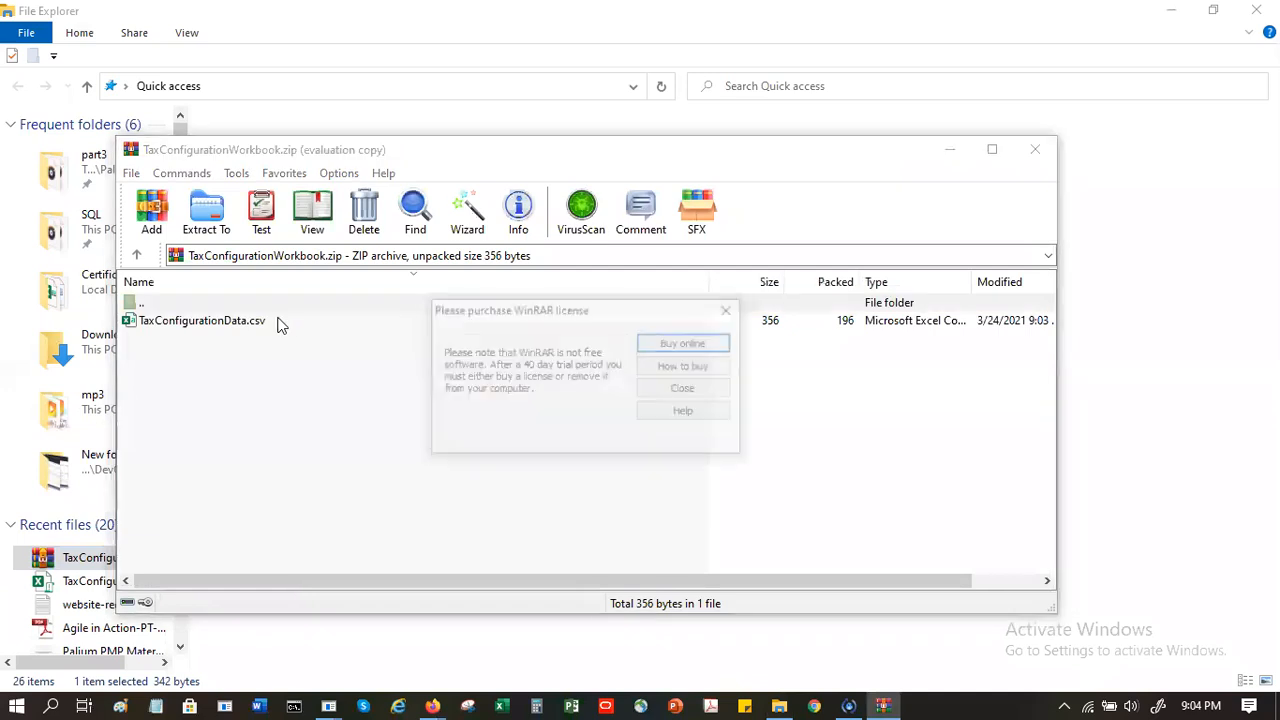
left_click(686, 389)
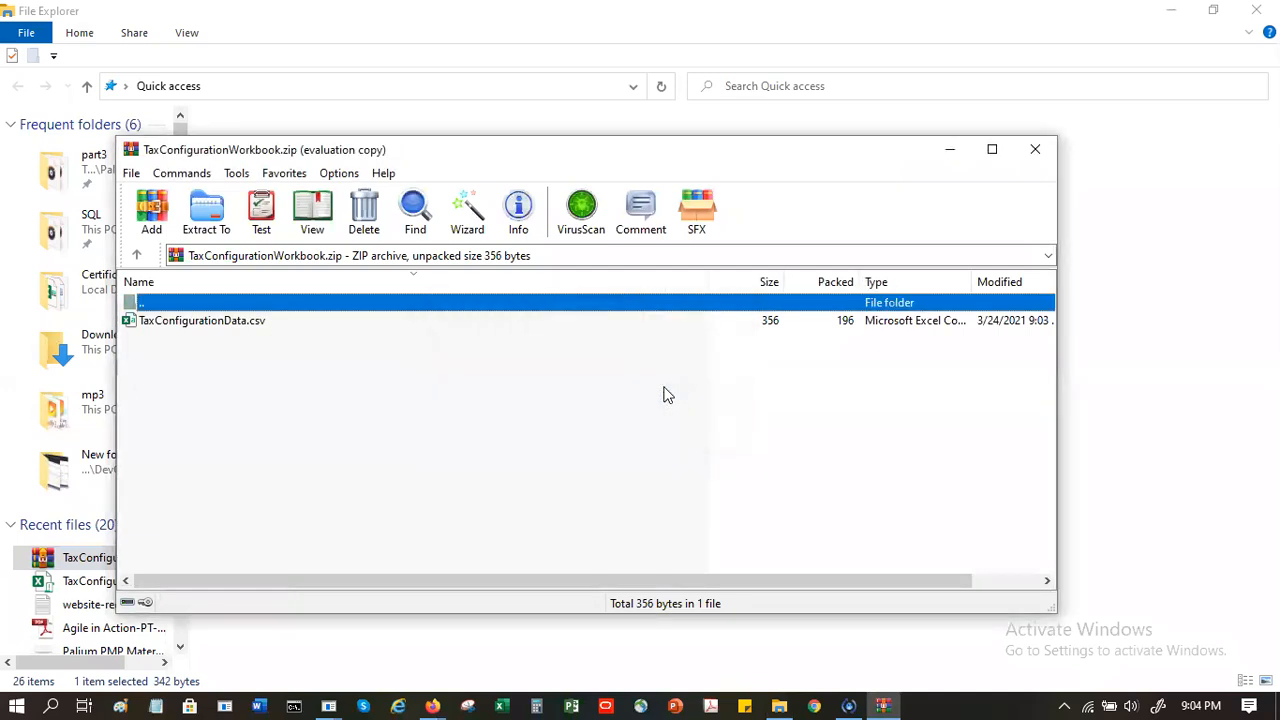
left_click(282, 323)
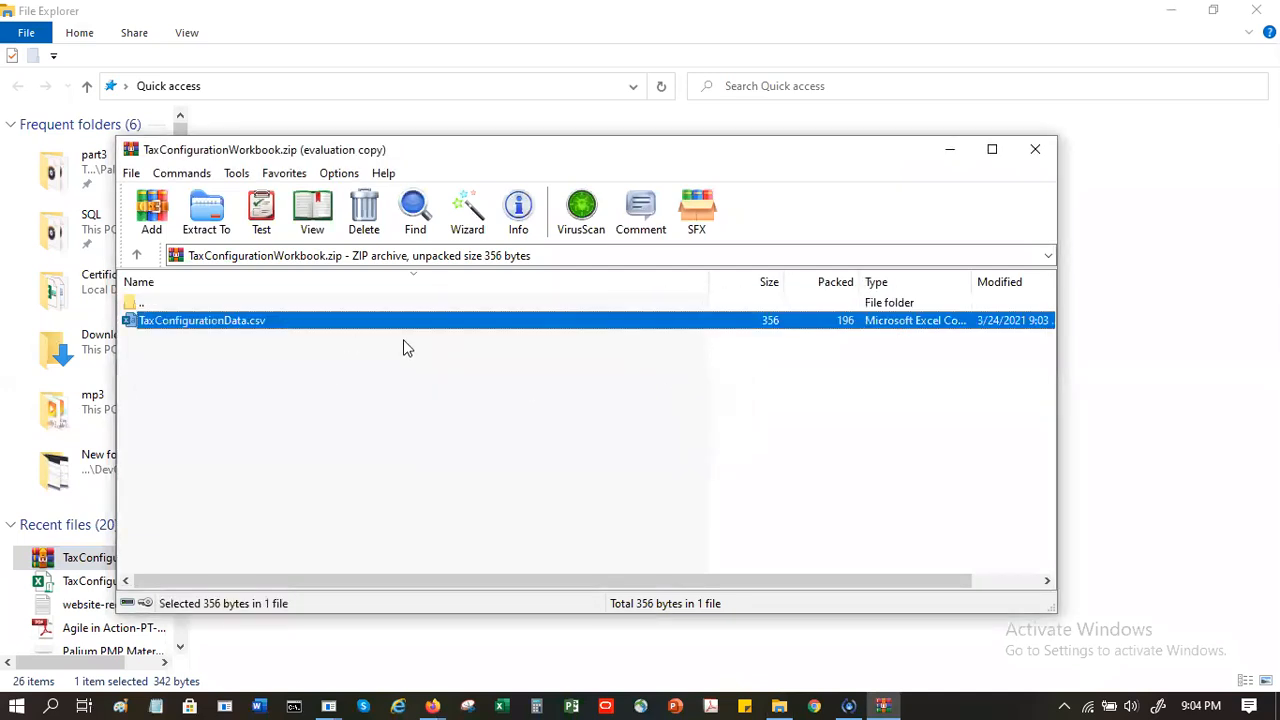
double_click(344, 304)
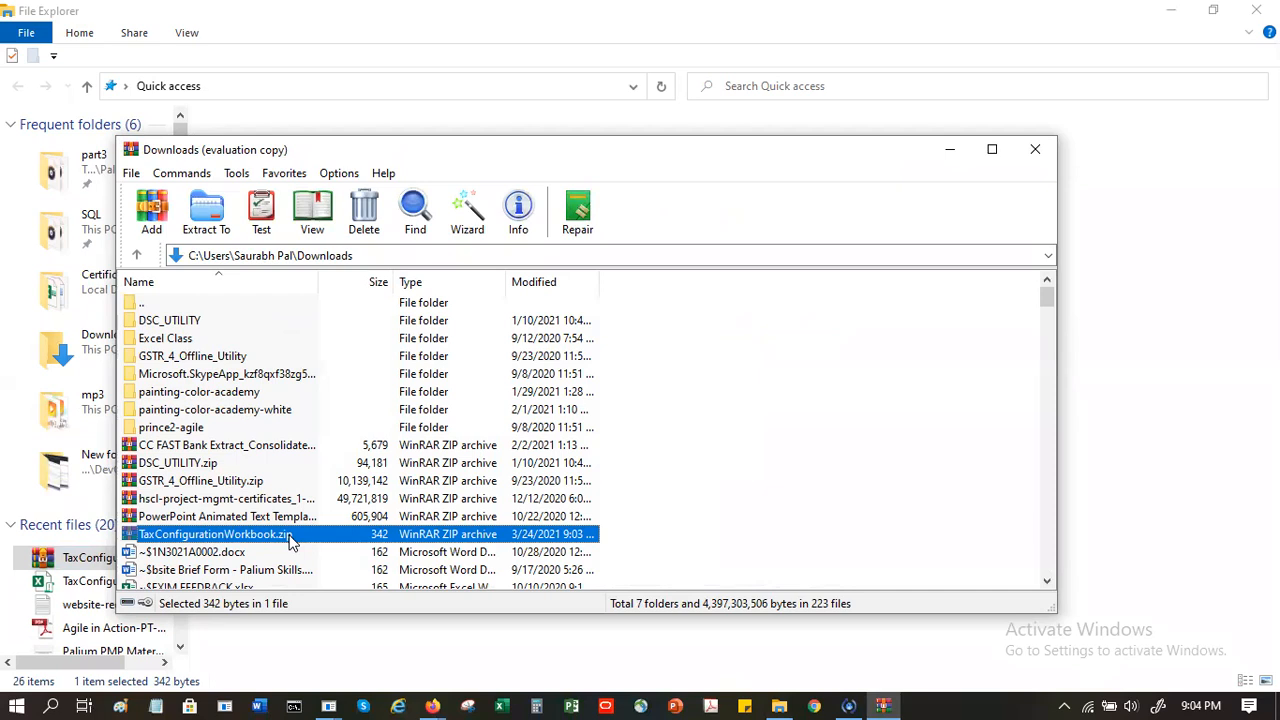
double_click(292, 538)
left_click(226, 326)
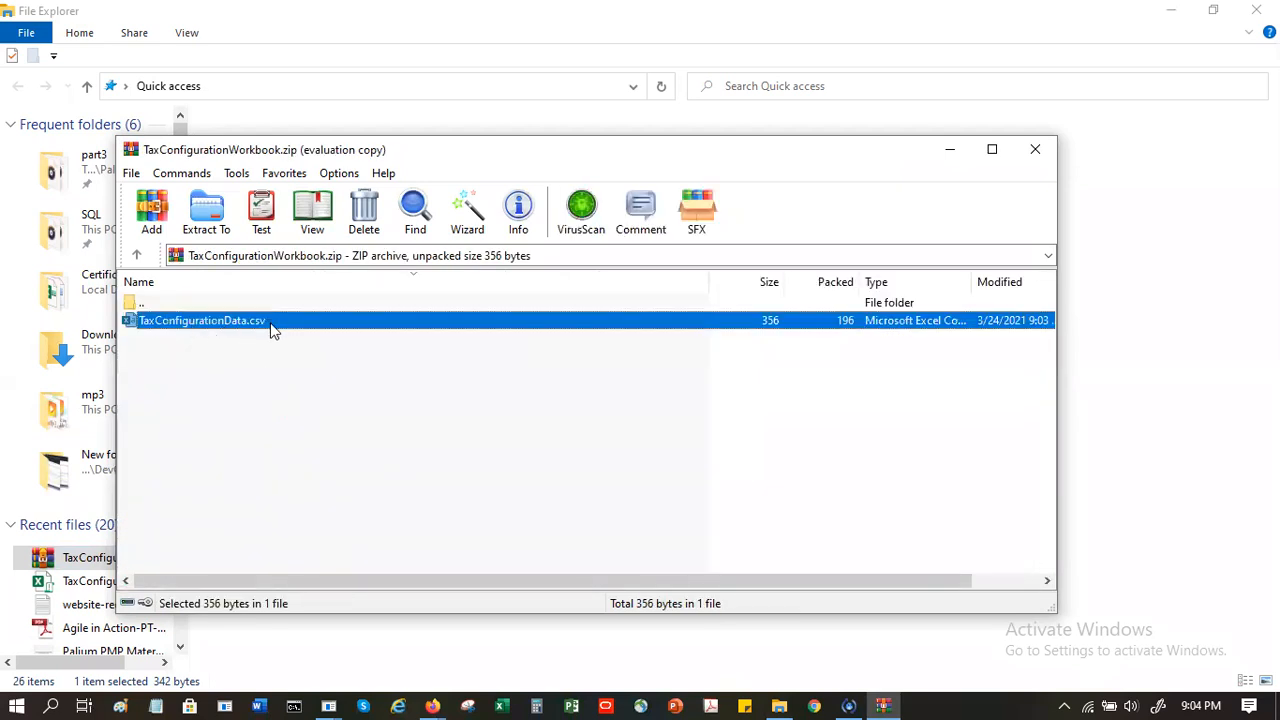
left_click(1036, 152)
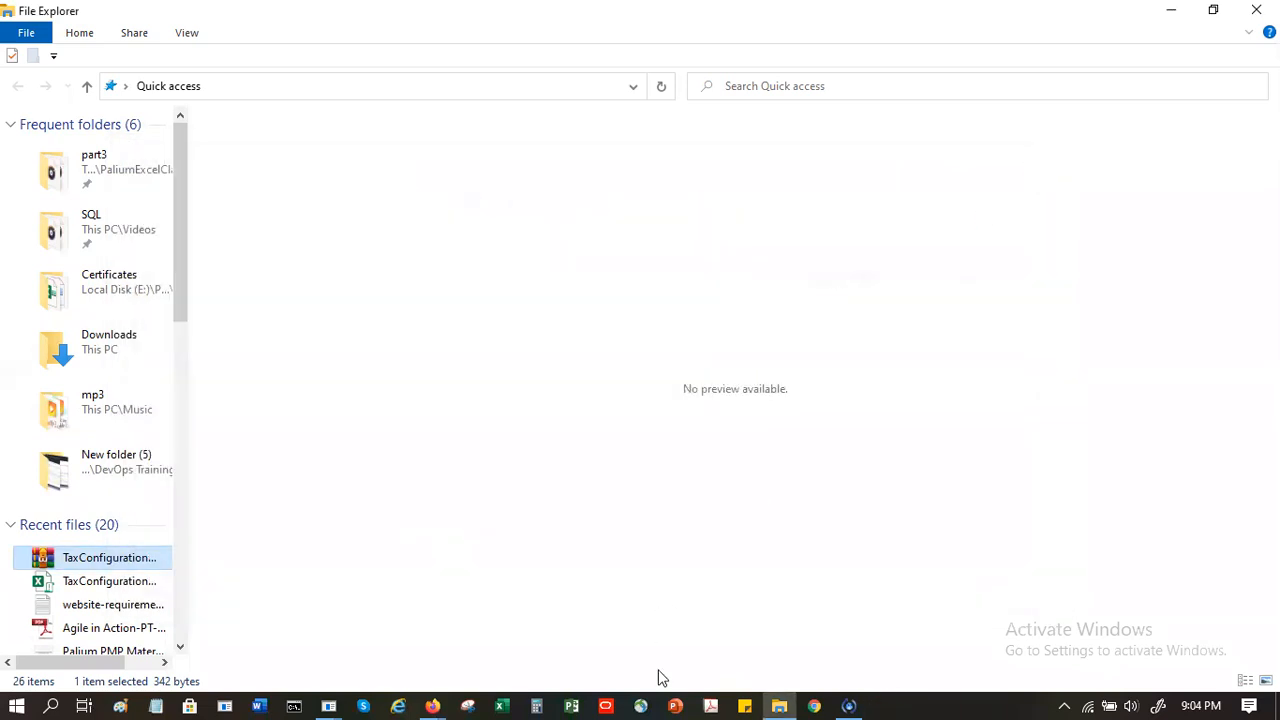
Return to Manage Tax Regimes in Firefox and display the refreshed list of upload and download processes
left_click(432, 705)
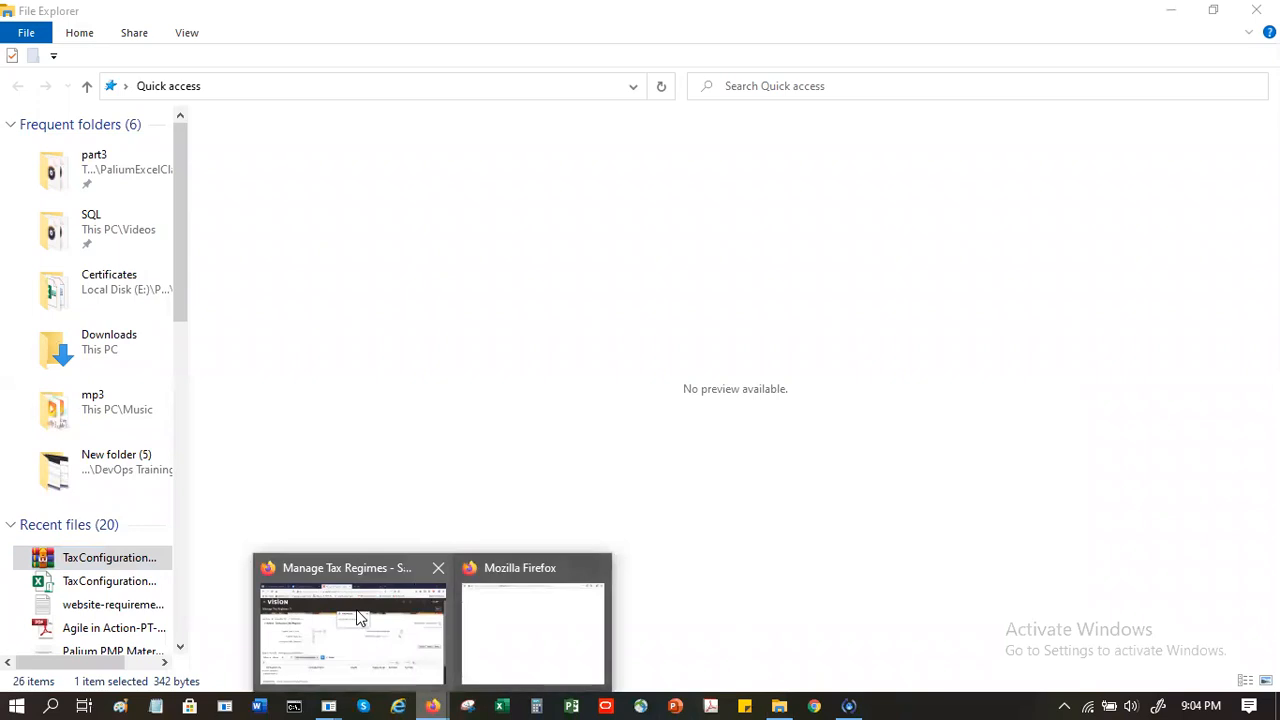
left_click(367, 620)
left_click(719, 280)
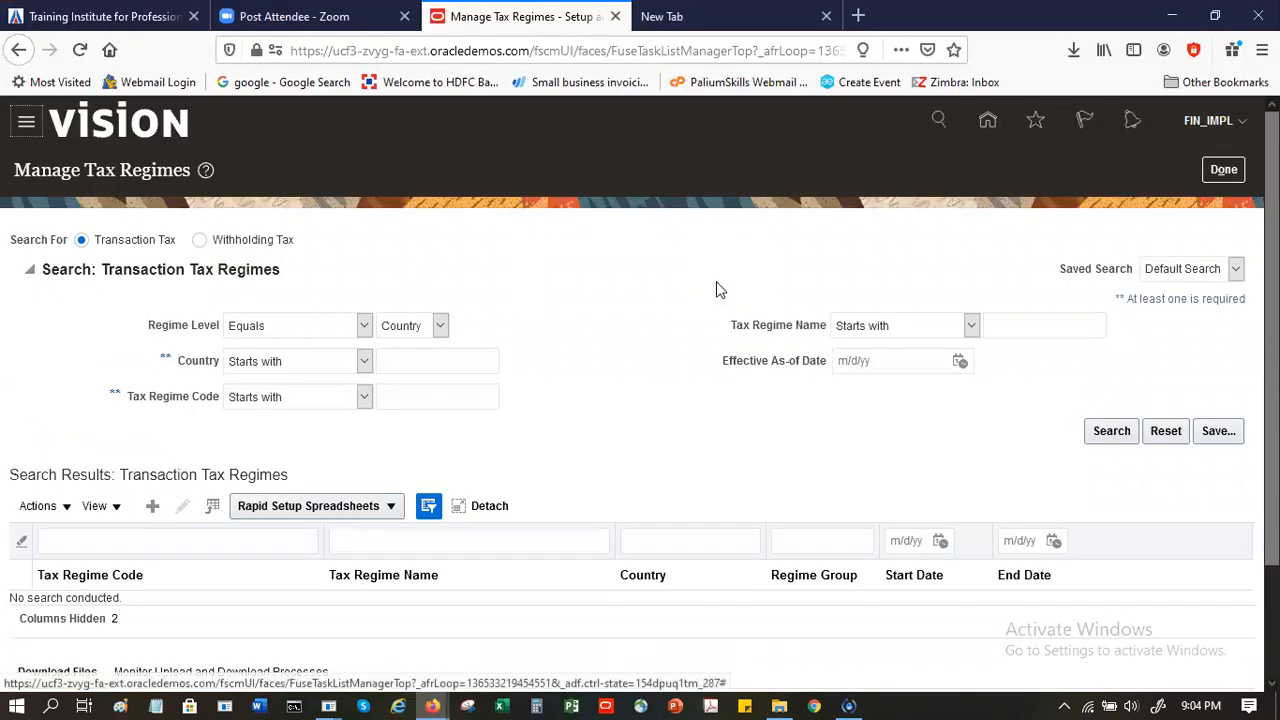
scroll(590, 648, "down", 3)
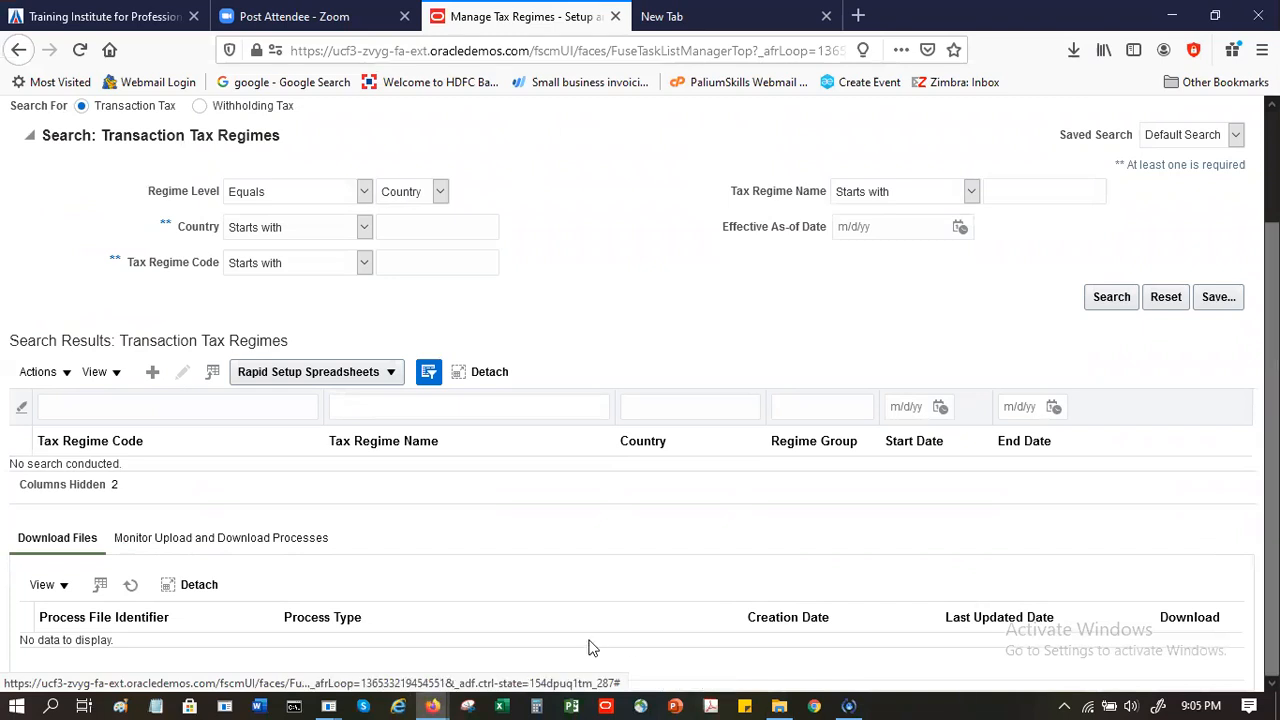
left_click(302, 540)
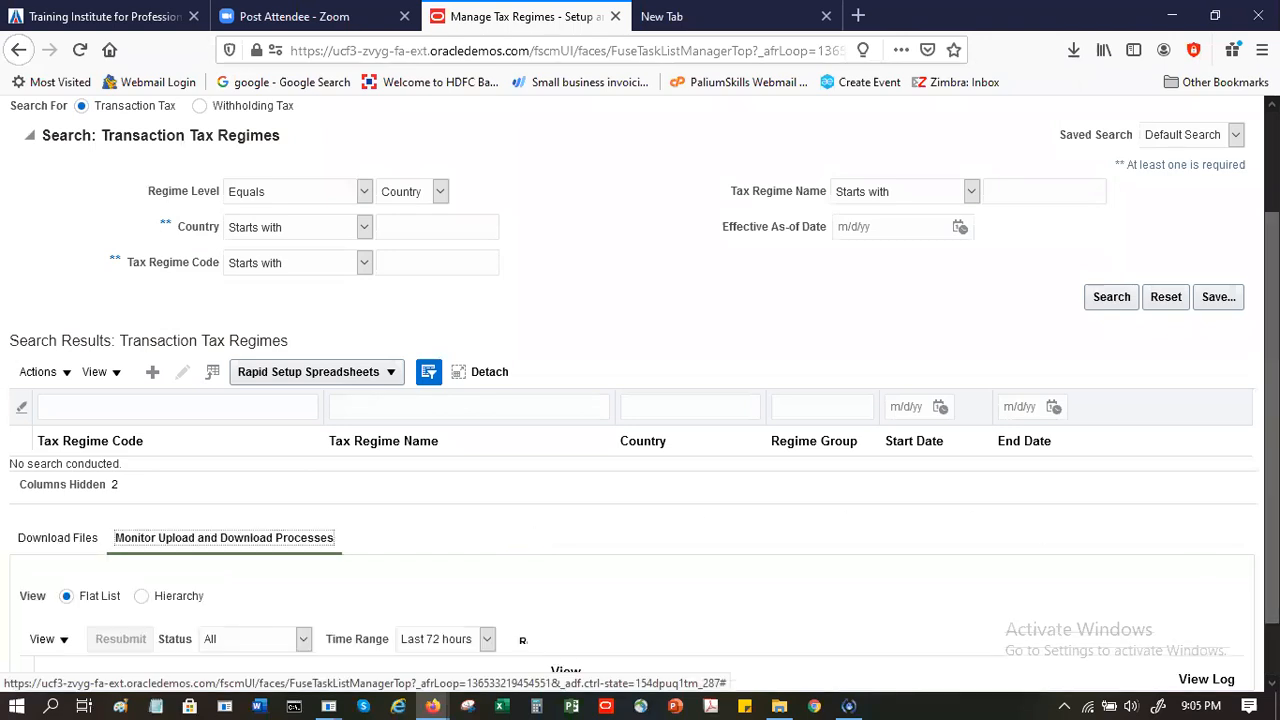
scroll(715, 587, "down", 2)
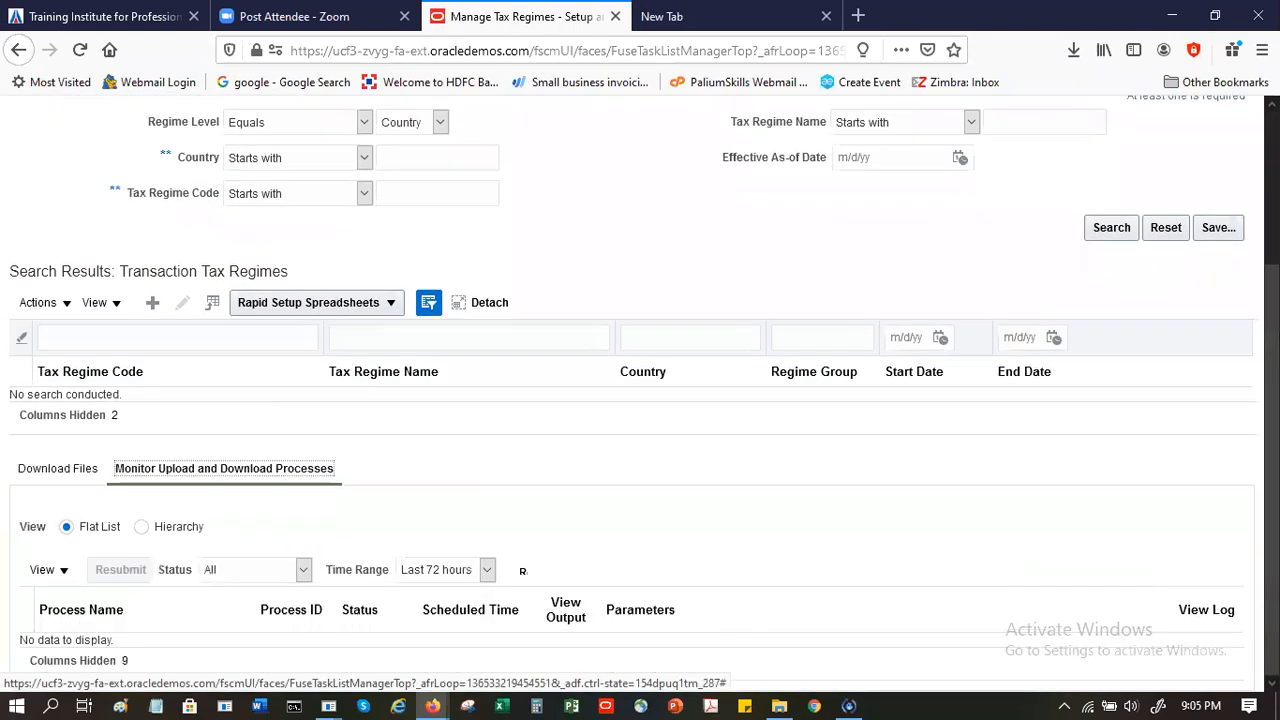
left_click(524, 574)
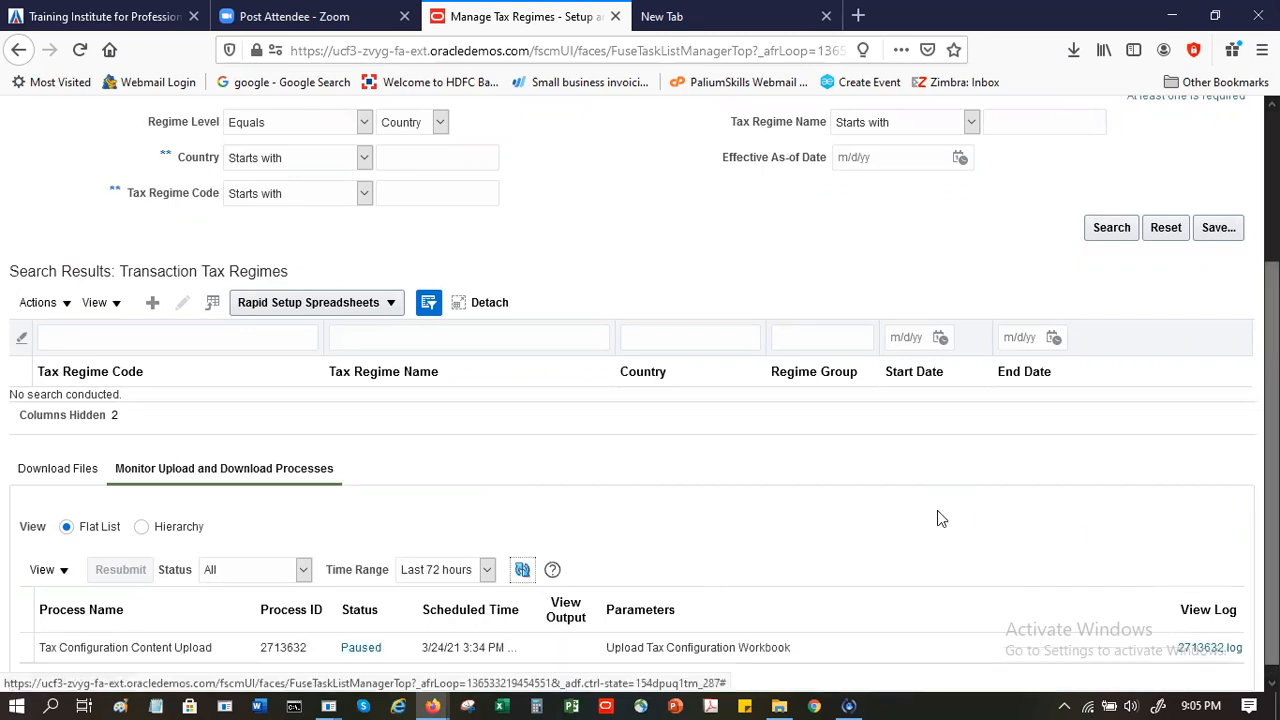
Refresh the process list repeatedly to monitor the Tax Configuration Content Upload until it finishes
scroll(600, 584, "down", 1)
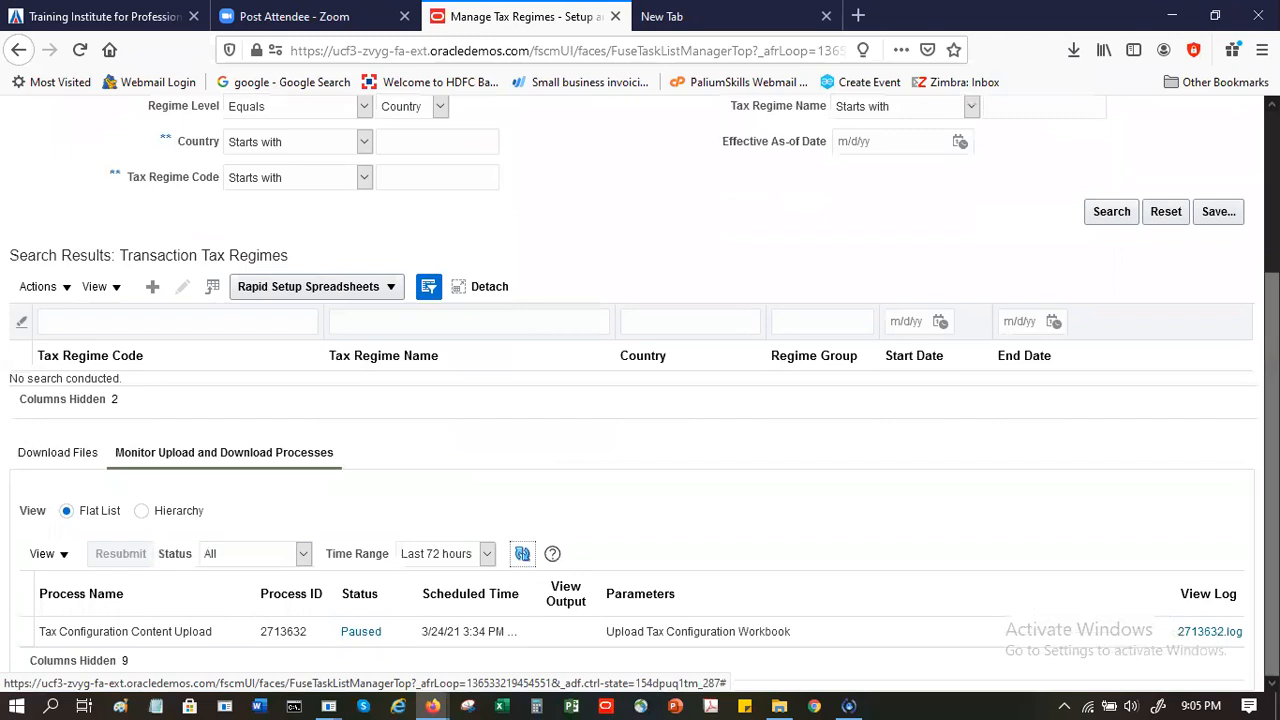
left_click(522, 553)
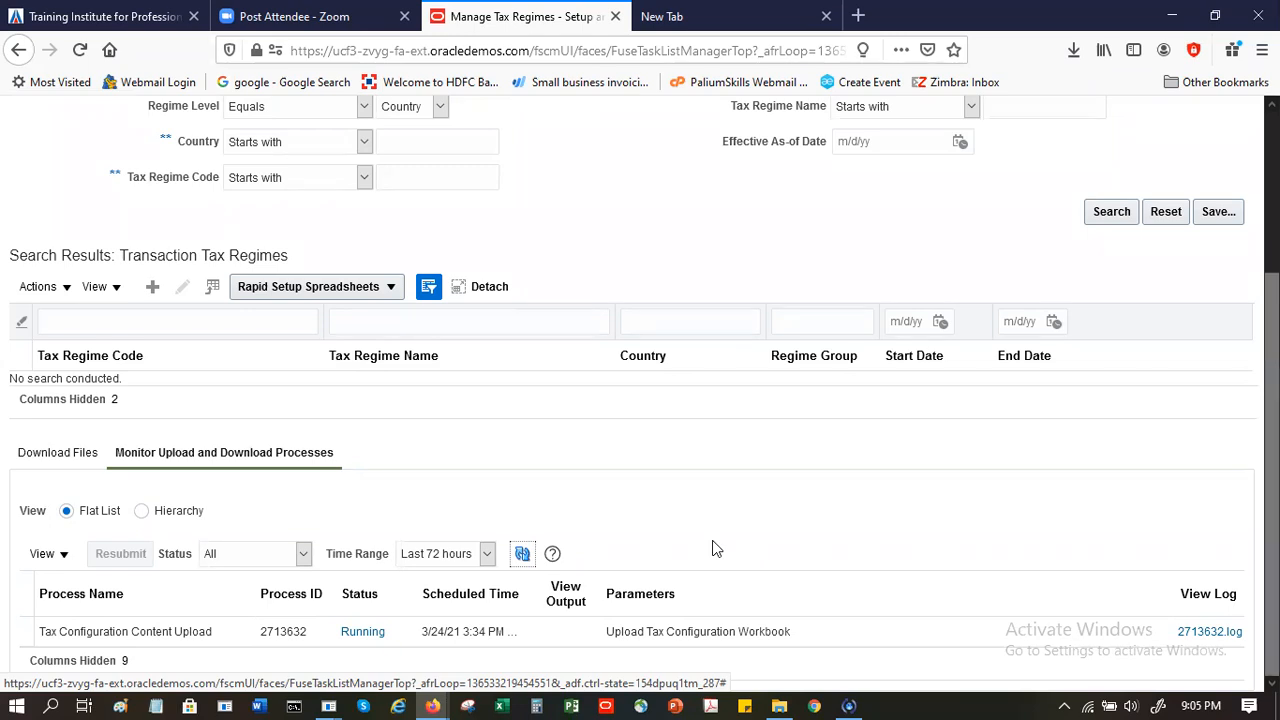
left_click(518, 562)
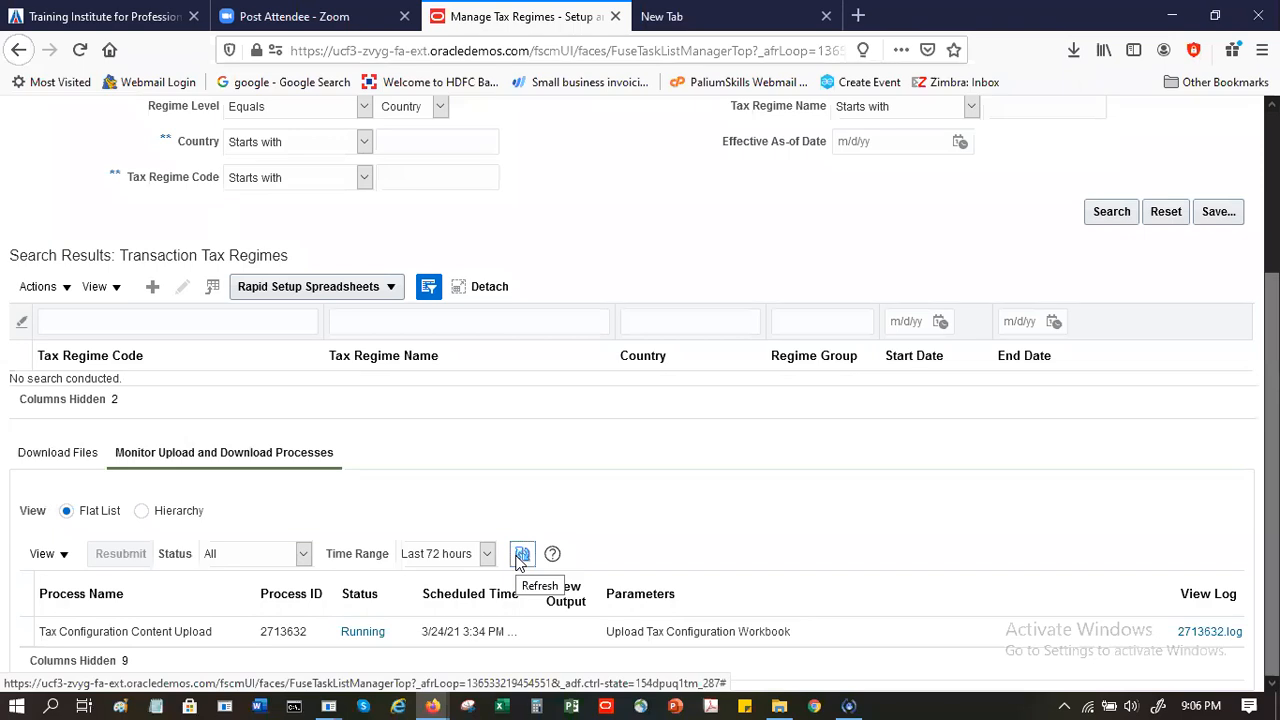
left_click(521, 556)
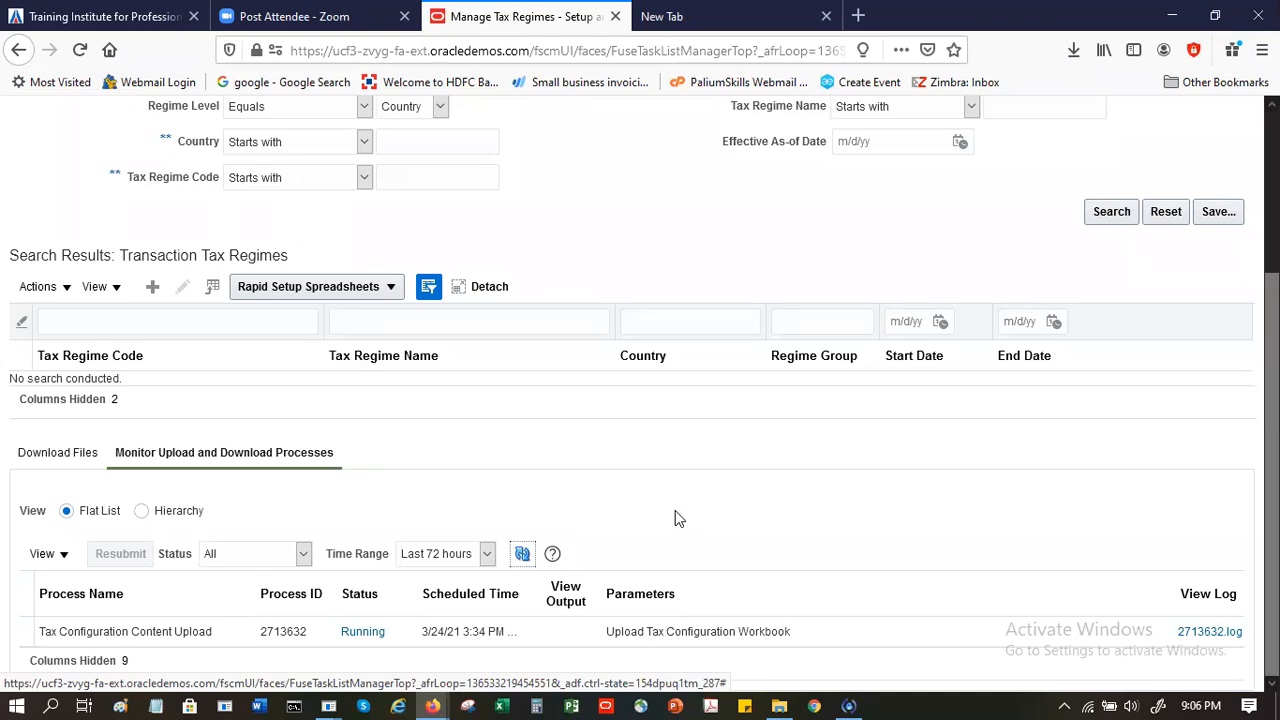
left_click(522, 556)
left_click(524, 556)
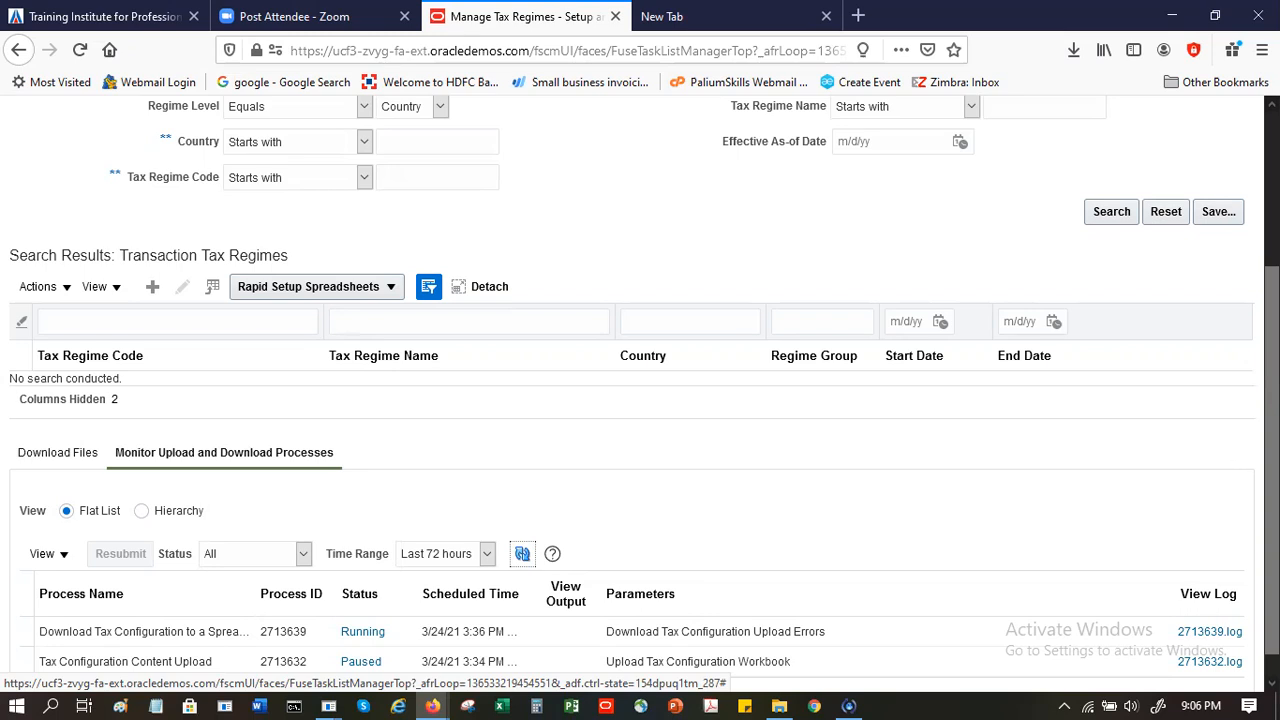
scroll(1272, 460, "down", 1)
scroll(796, 629, "down", 1)
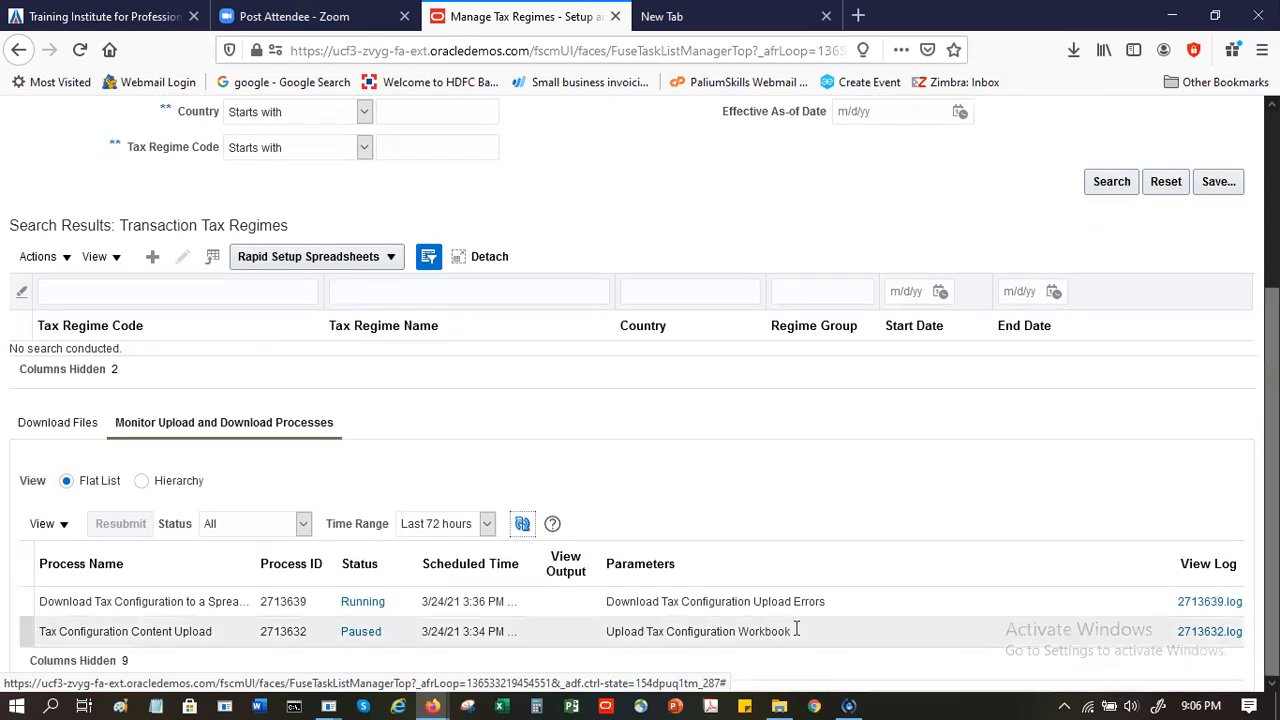
left_click(524, 525)
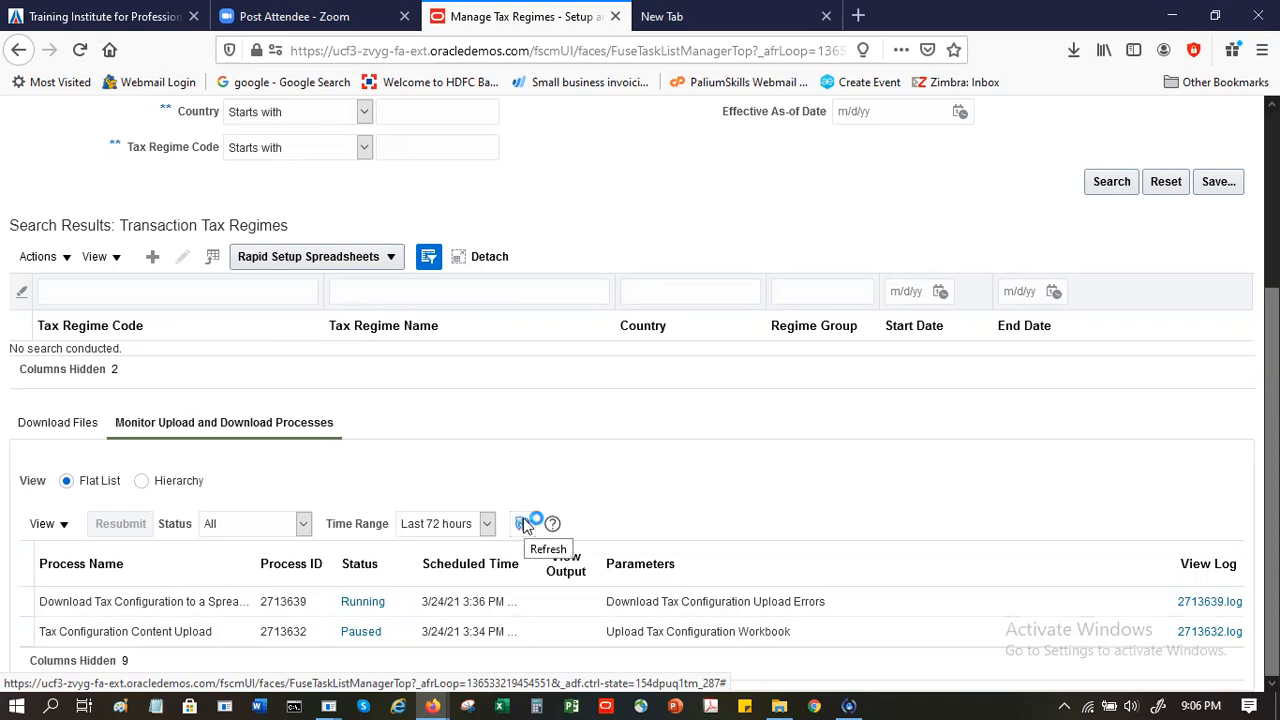
left_click(524, 525)
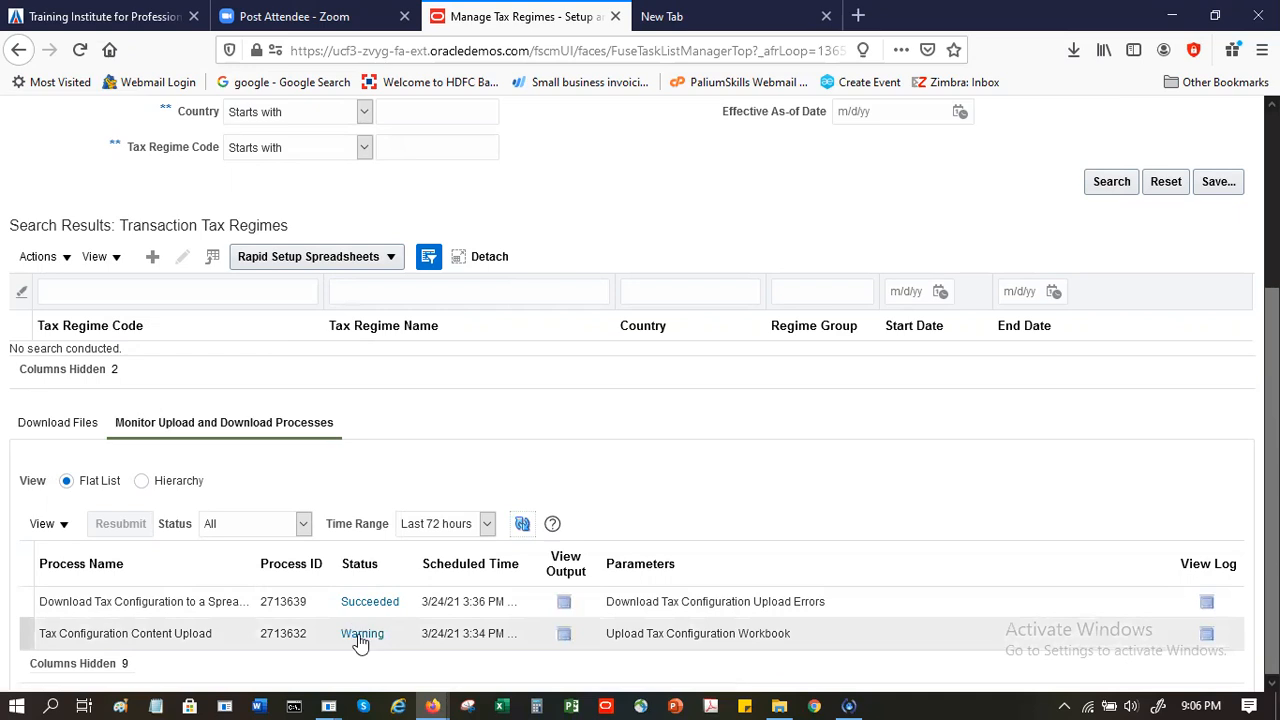
Open the output report of the Tax Configuration Content Upload process in Notepad and maximize its window
left_click(563, 633)
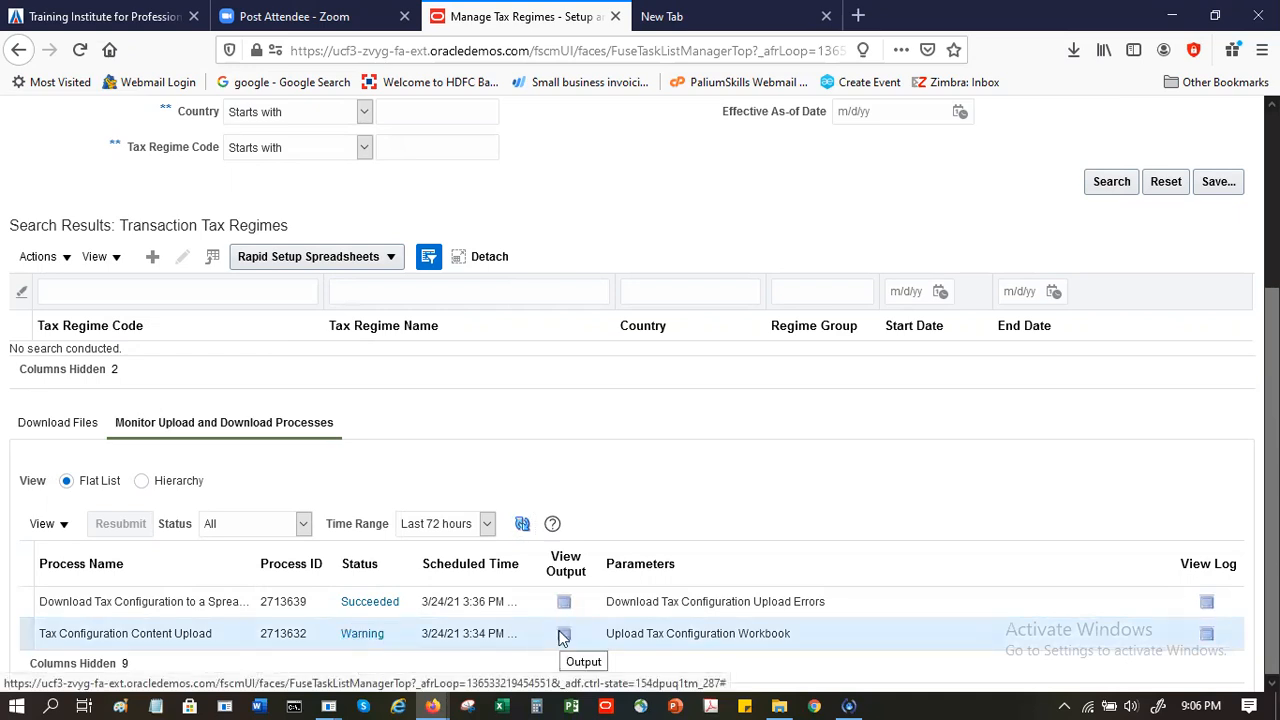
left_click(563, 635)
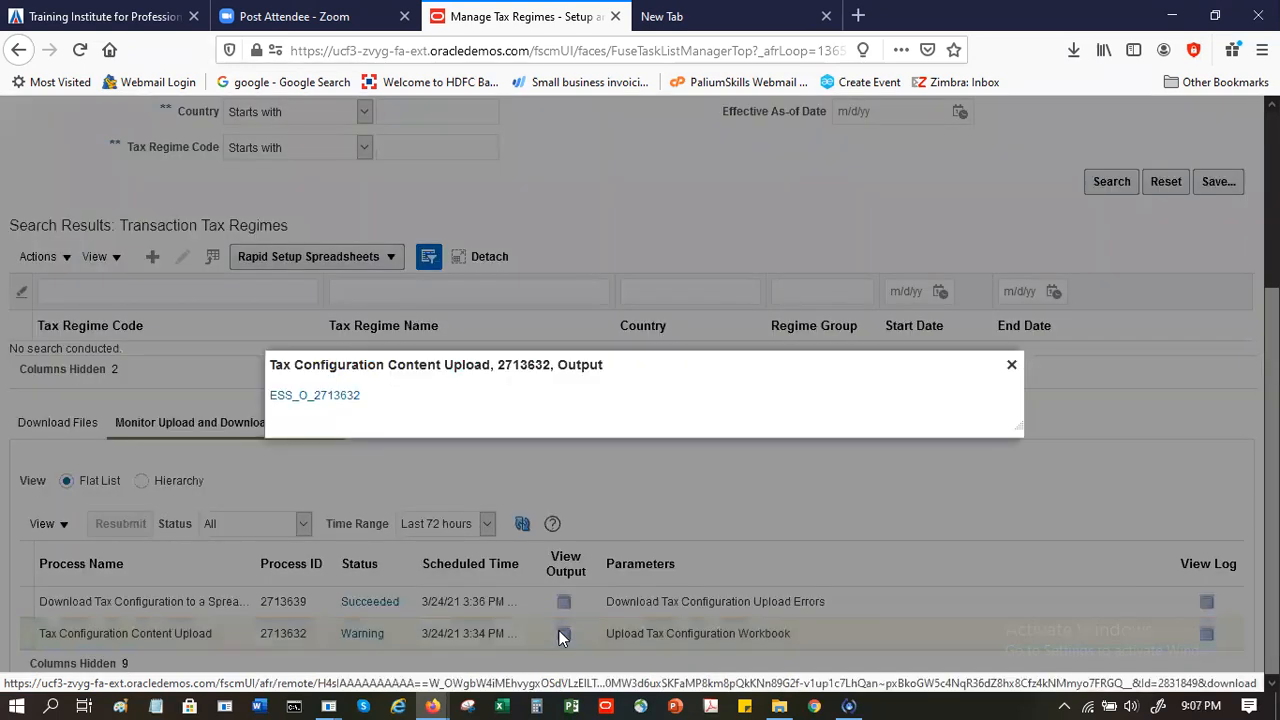
left_click(308, 397)
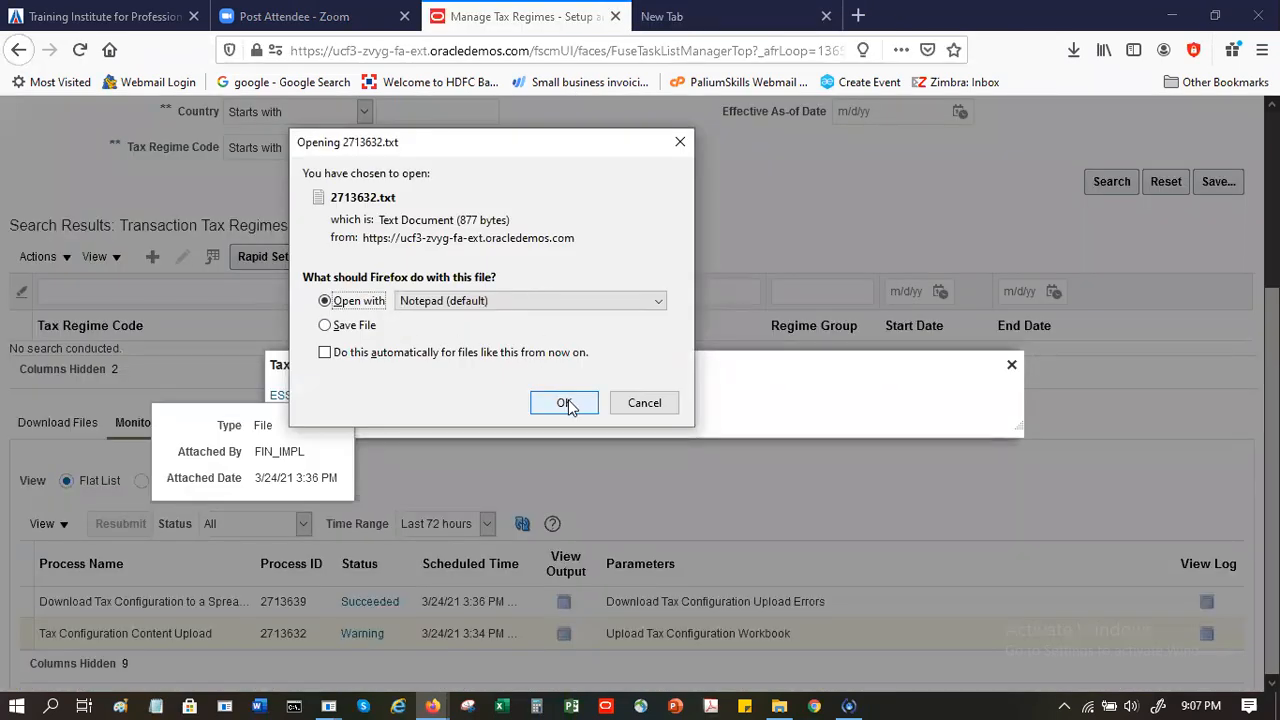
left_click(568, 403)
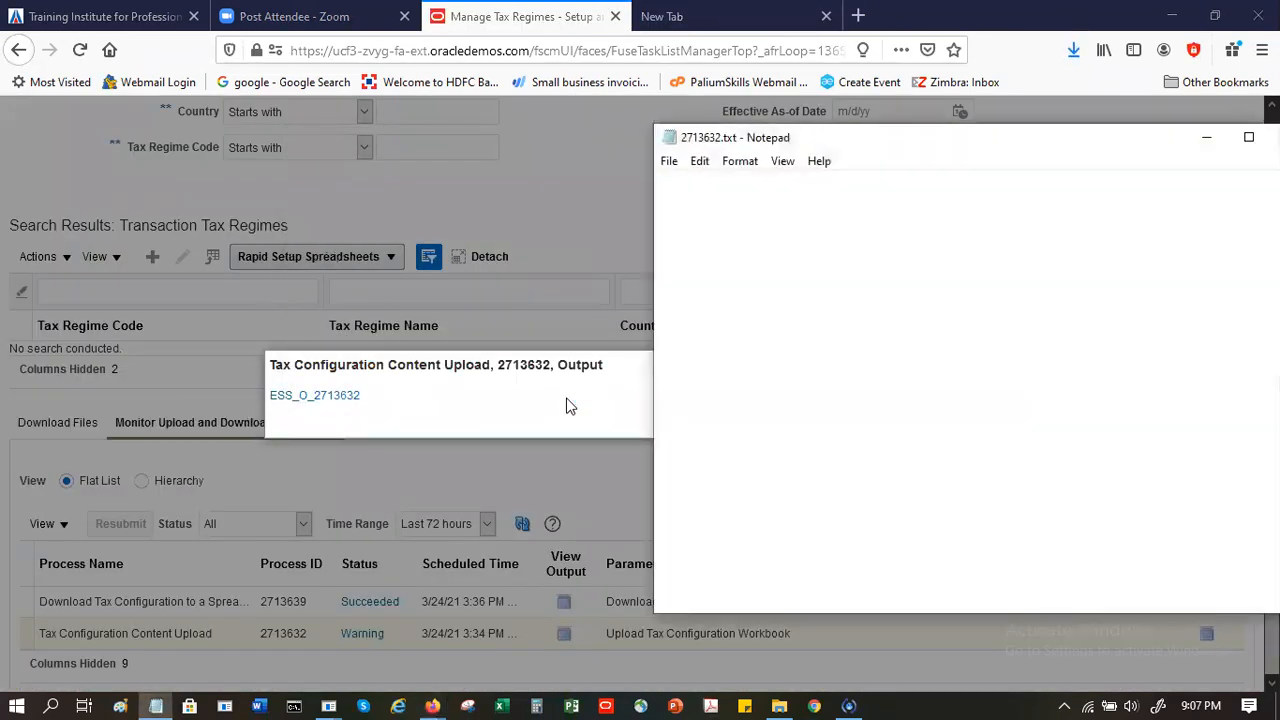
double_click(908, 140)
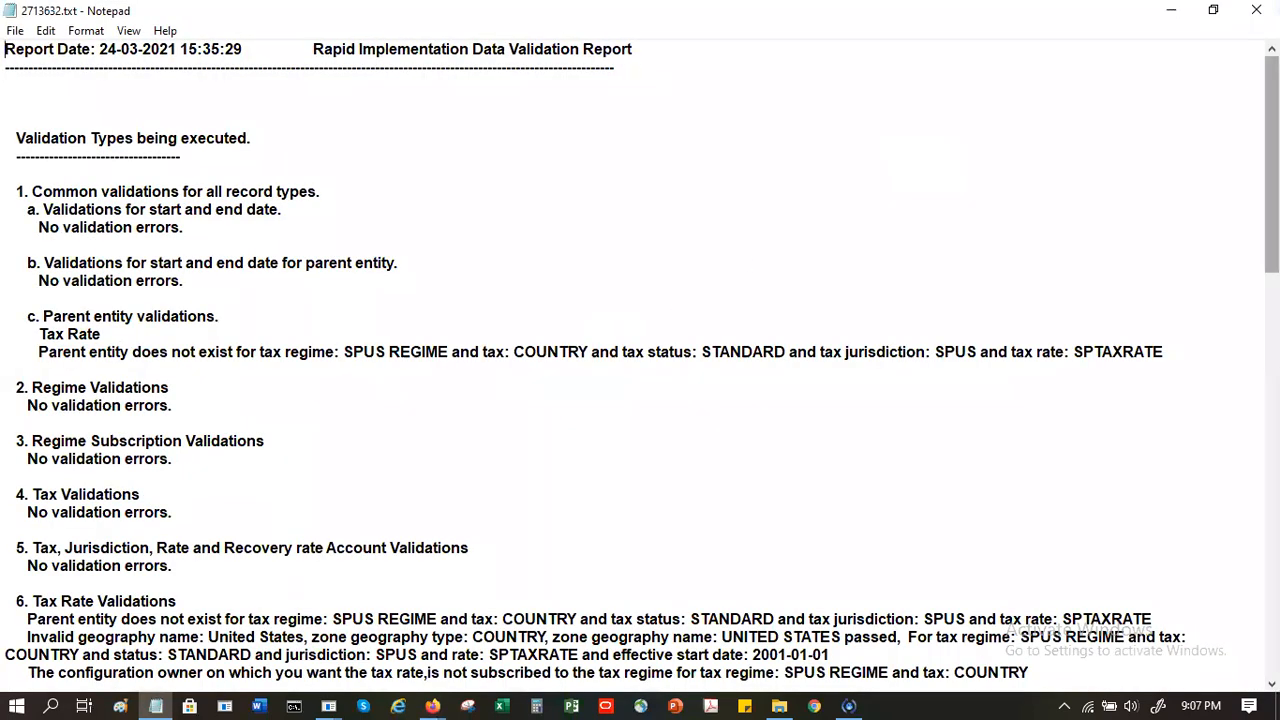
Examine the data validation report, especially the Tax Rate Validations, then close the report and the process output dialog
scroll(640, 366, "down", 3)
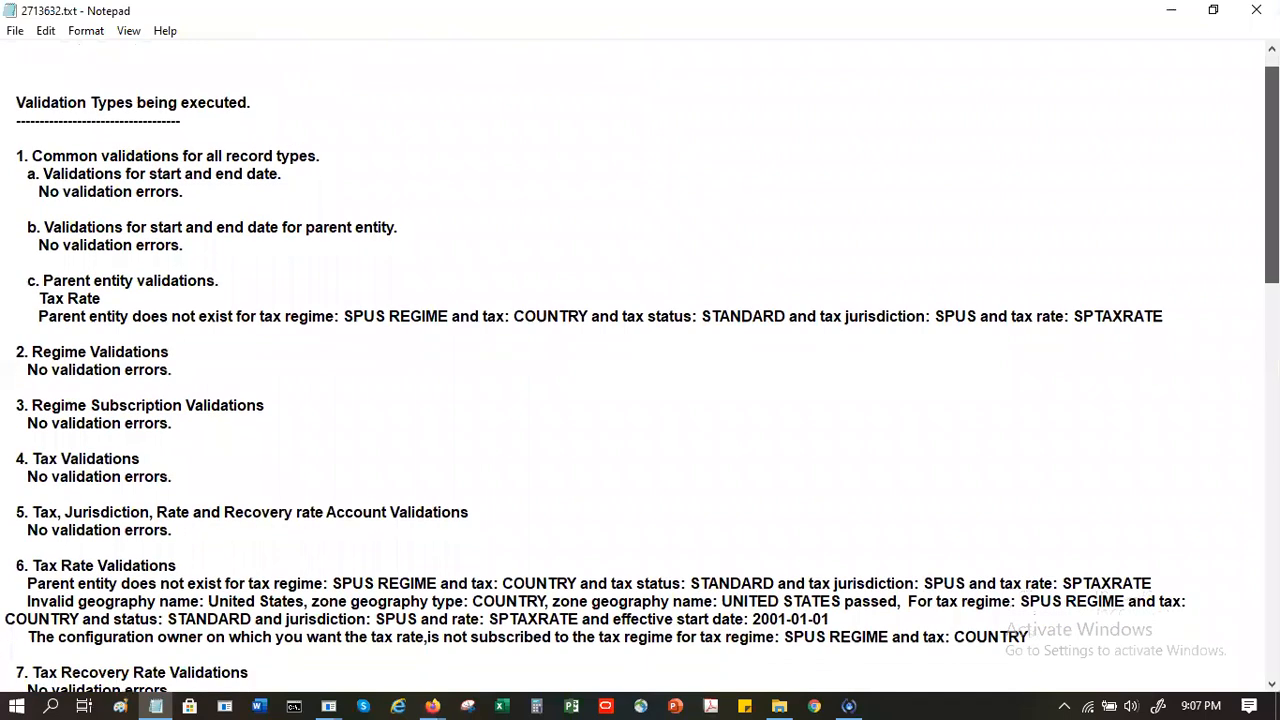
scroll(640, 366, "down", 3)
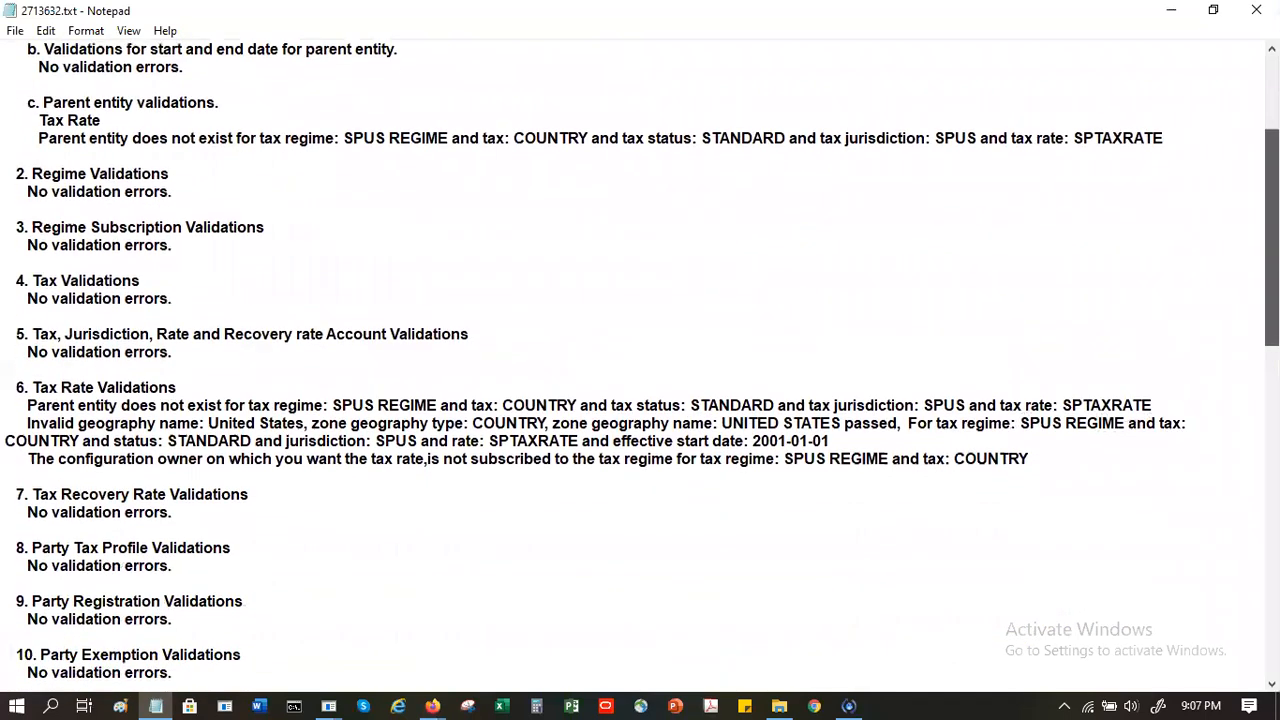
scroll(444, 313, "down", 1)
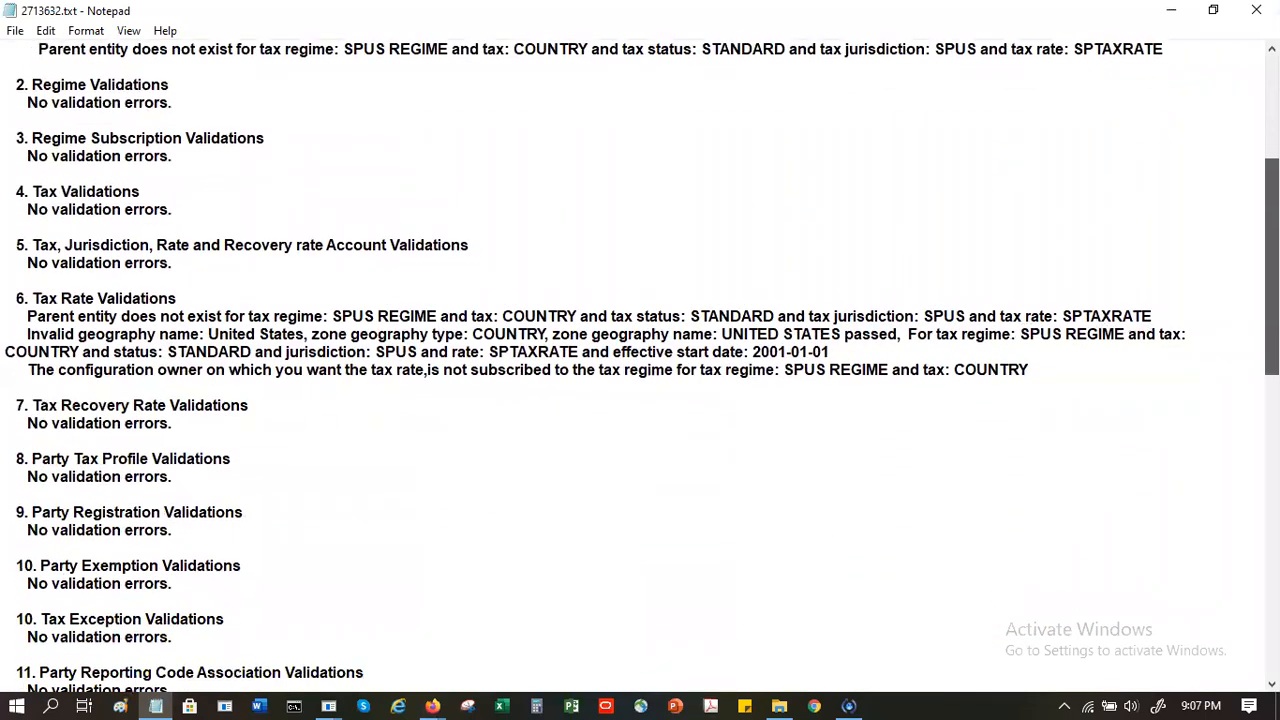
left_click(417, 315)
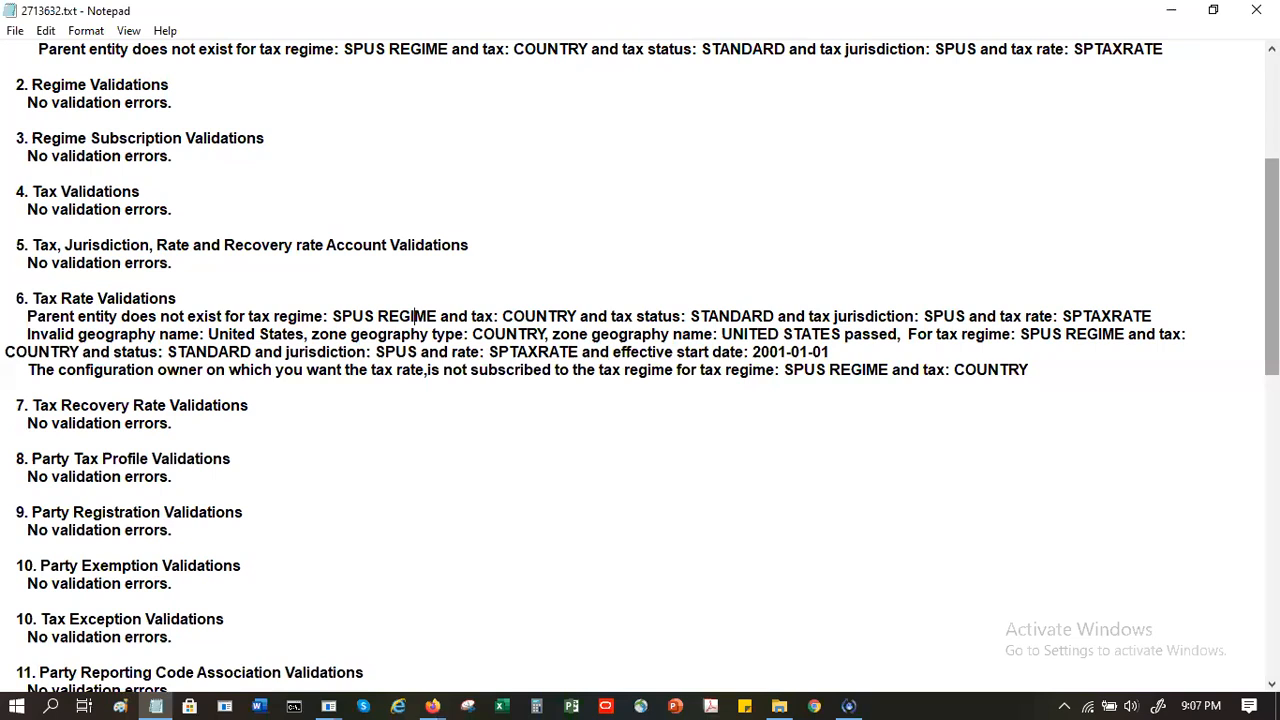
left_click_drag(1272, 300, 1272, 304)
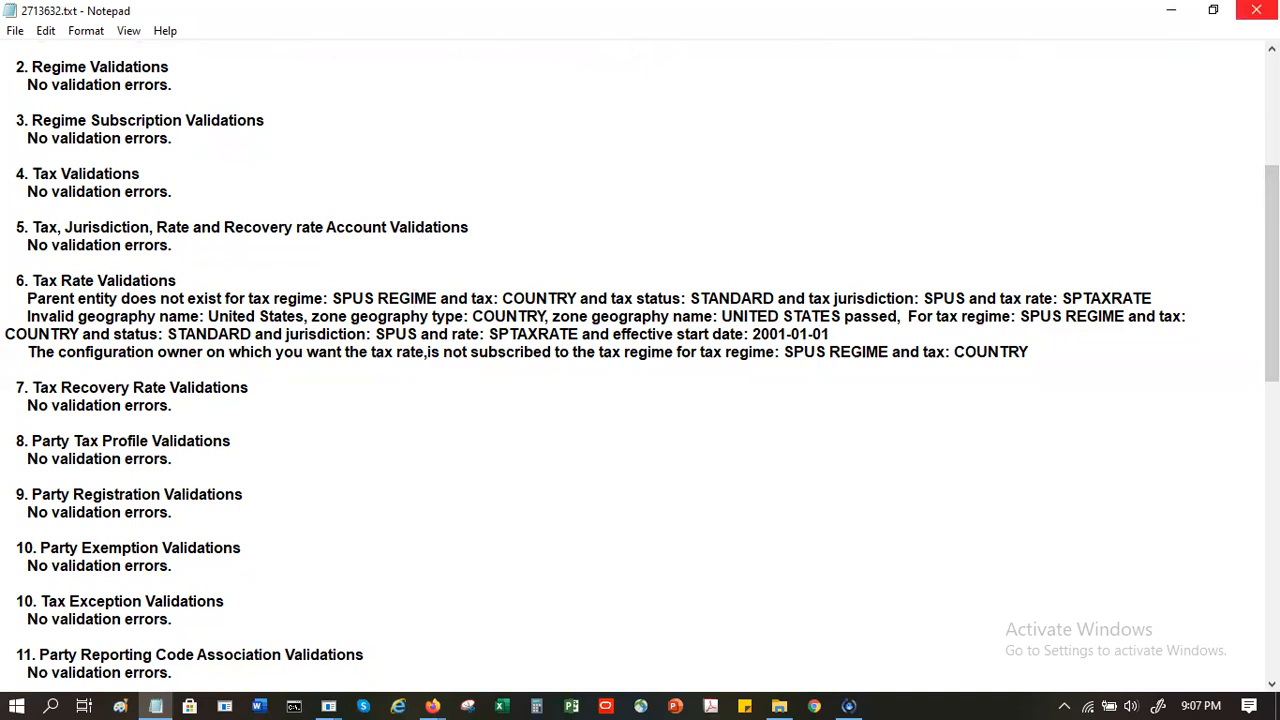
left_click(1256, 10)
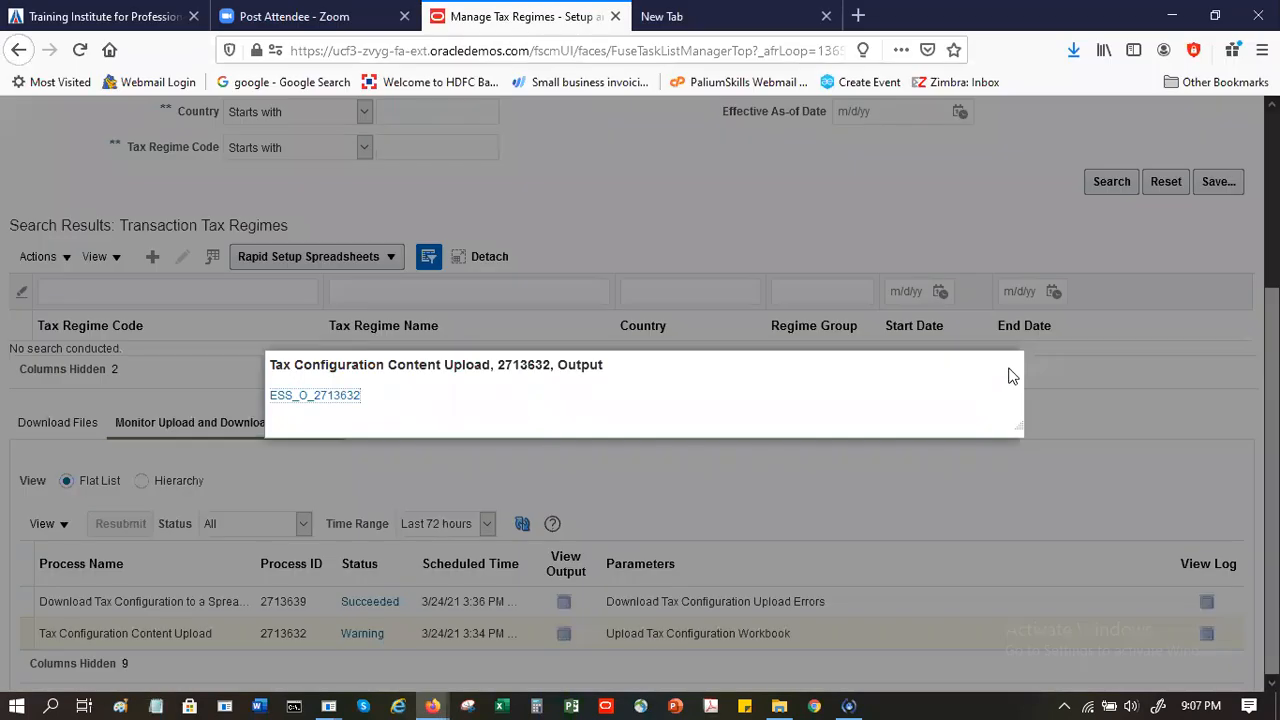
left_click(1010, 371)
Search the transaction tax regimes with both Tax Regime Name and Tax Regime Code starting with SP
scroll(640, 390, "up", 3)
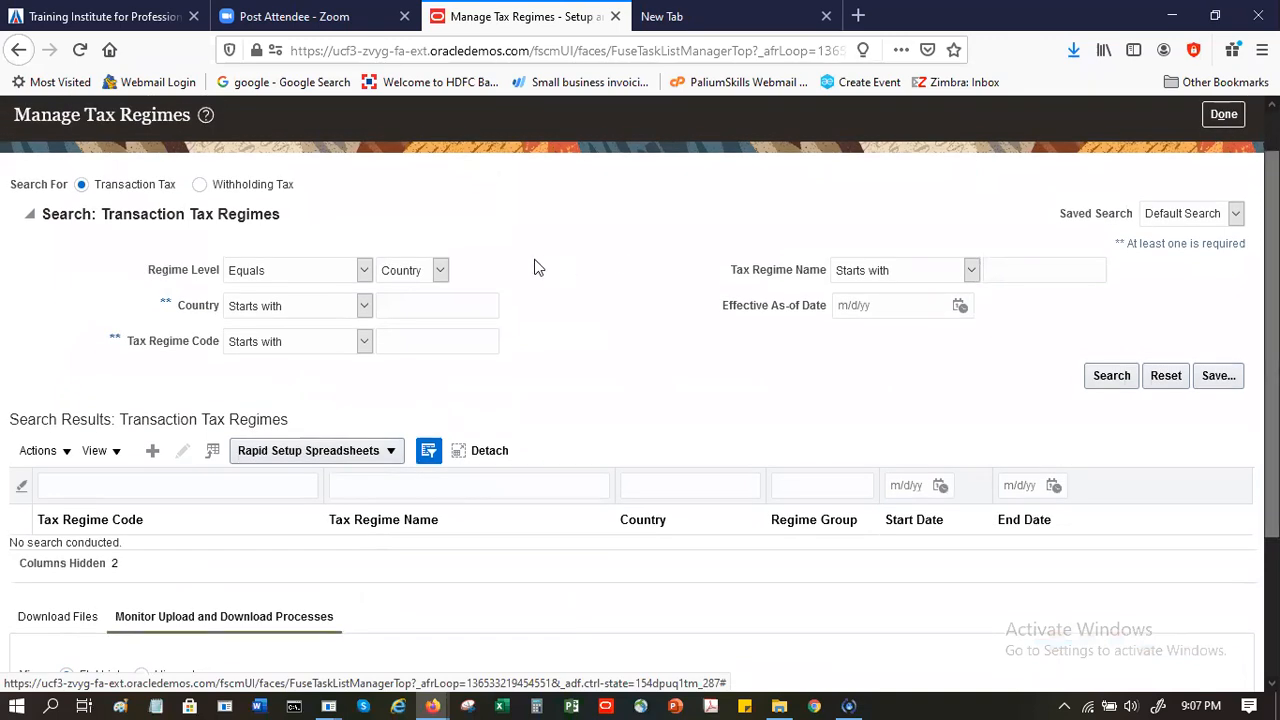
left_click(1001, 269)
type("SP")
left_click(1120, 388)
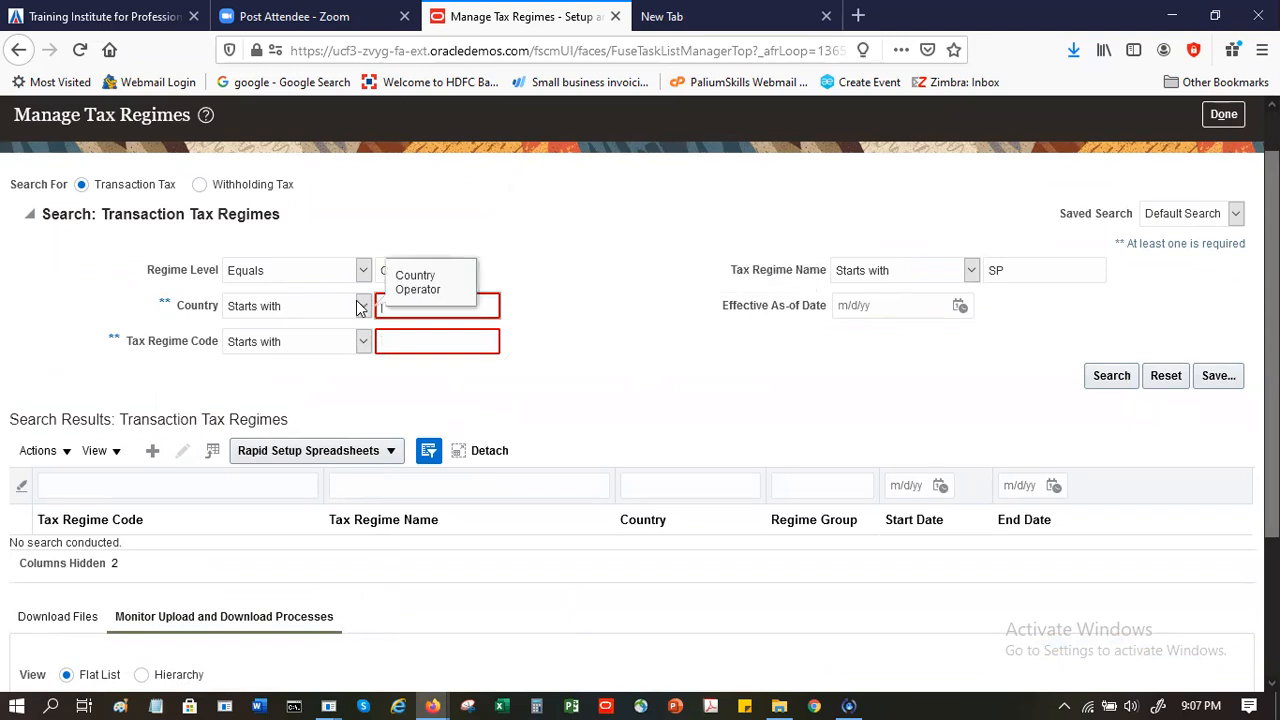
left_click(406, 343)
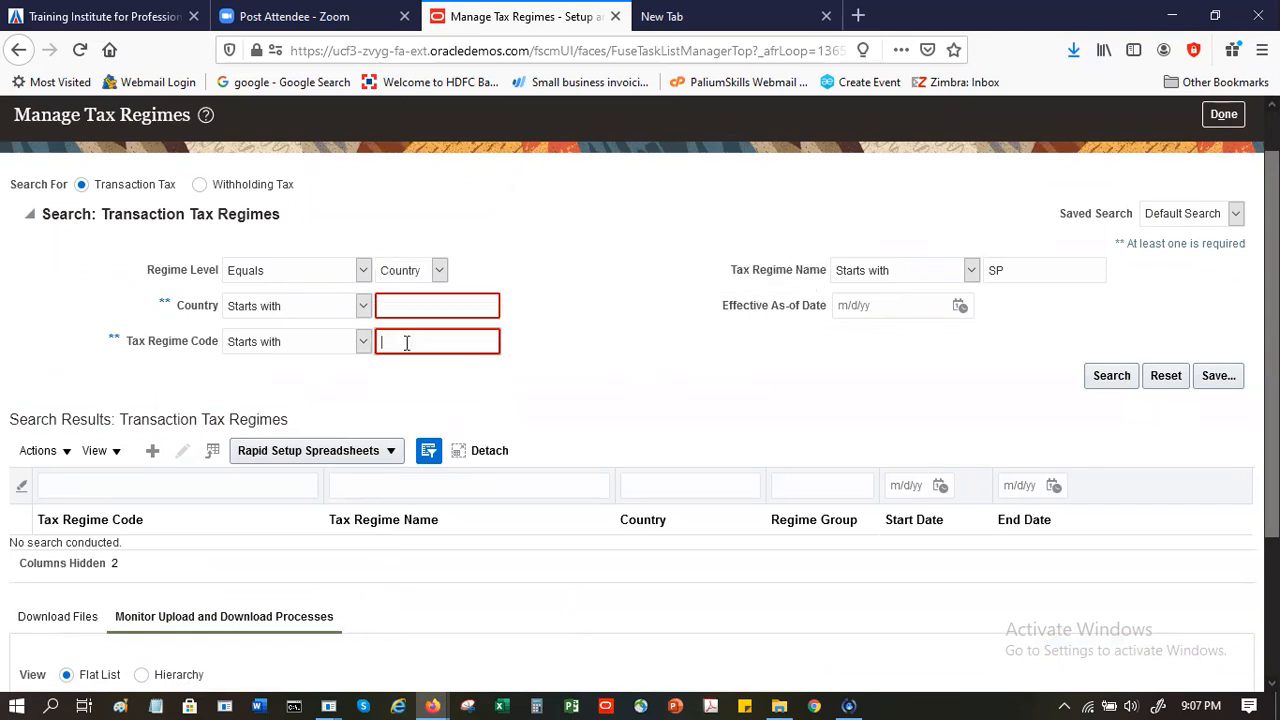
type("sp")
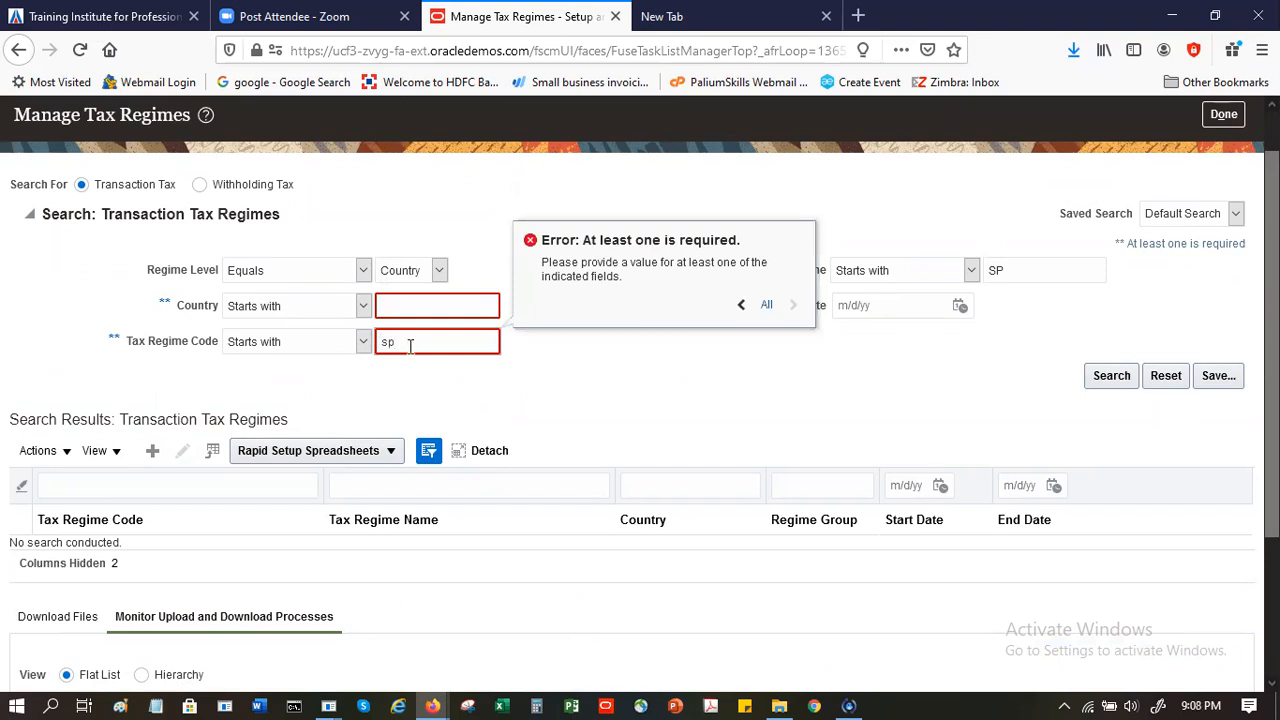
left_click(1105, 374)
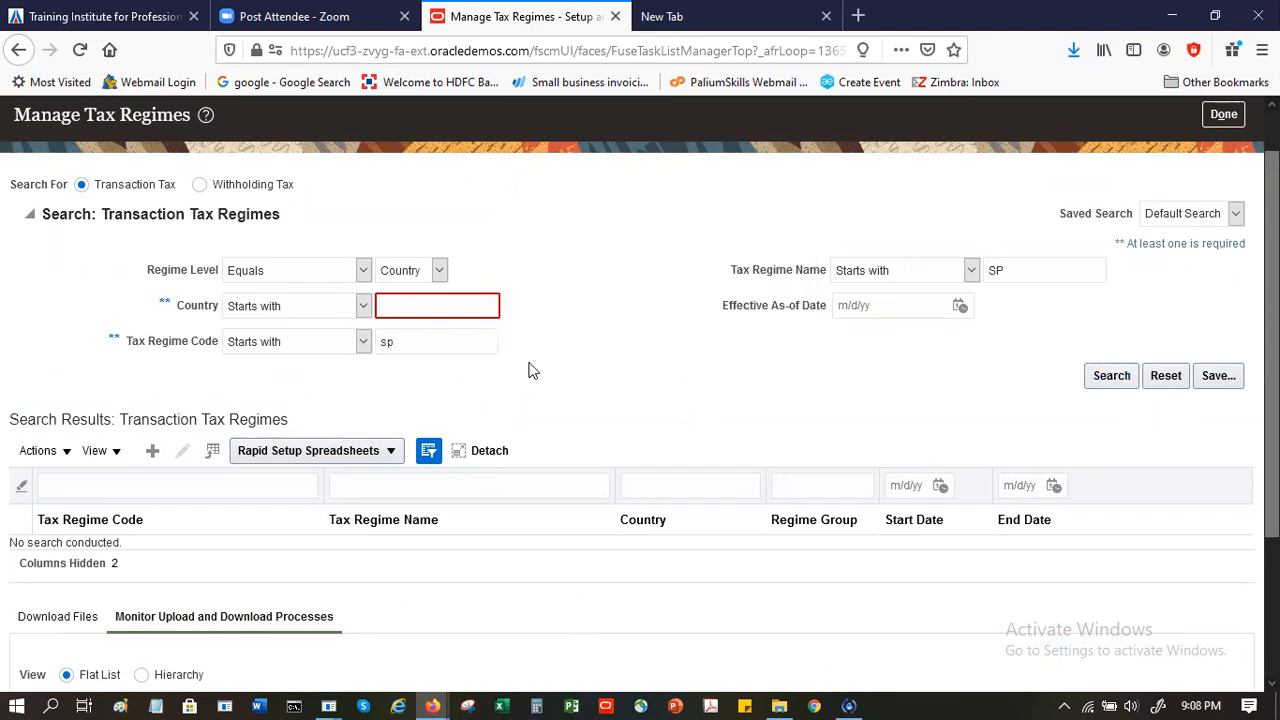
left_click_drag(420, 343, 371, 341)
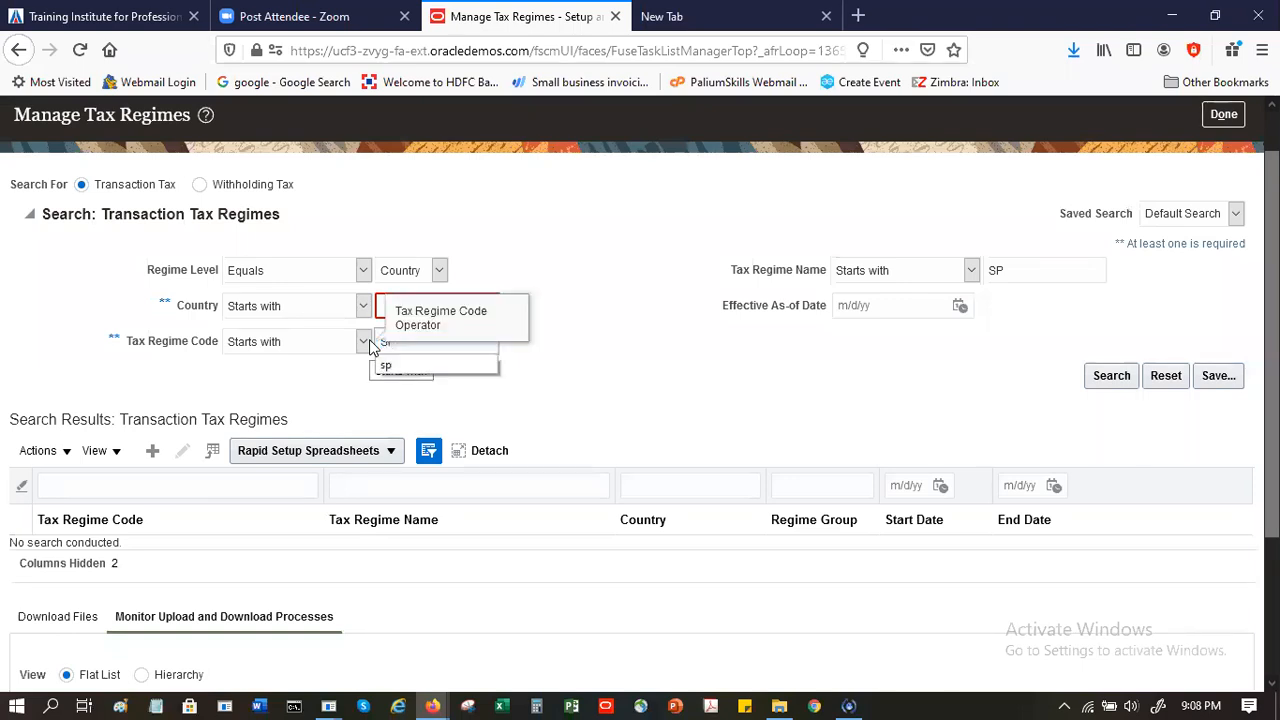
left_click(763, 368)
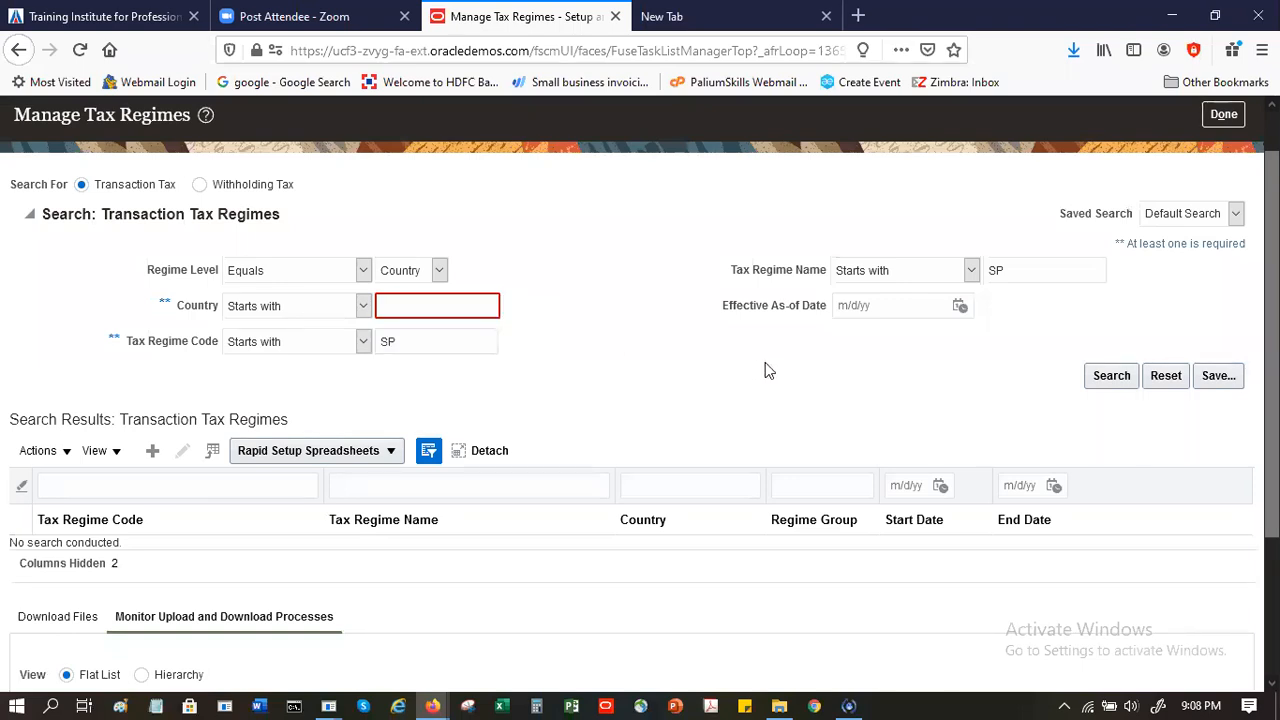
left_click(1100, 385)
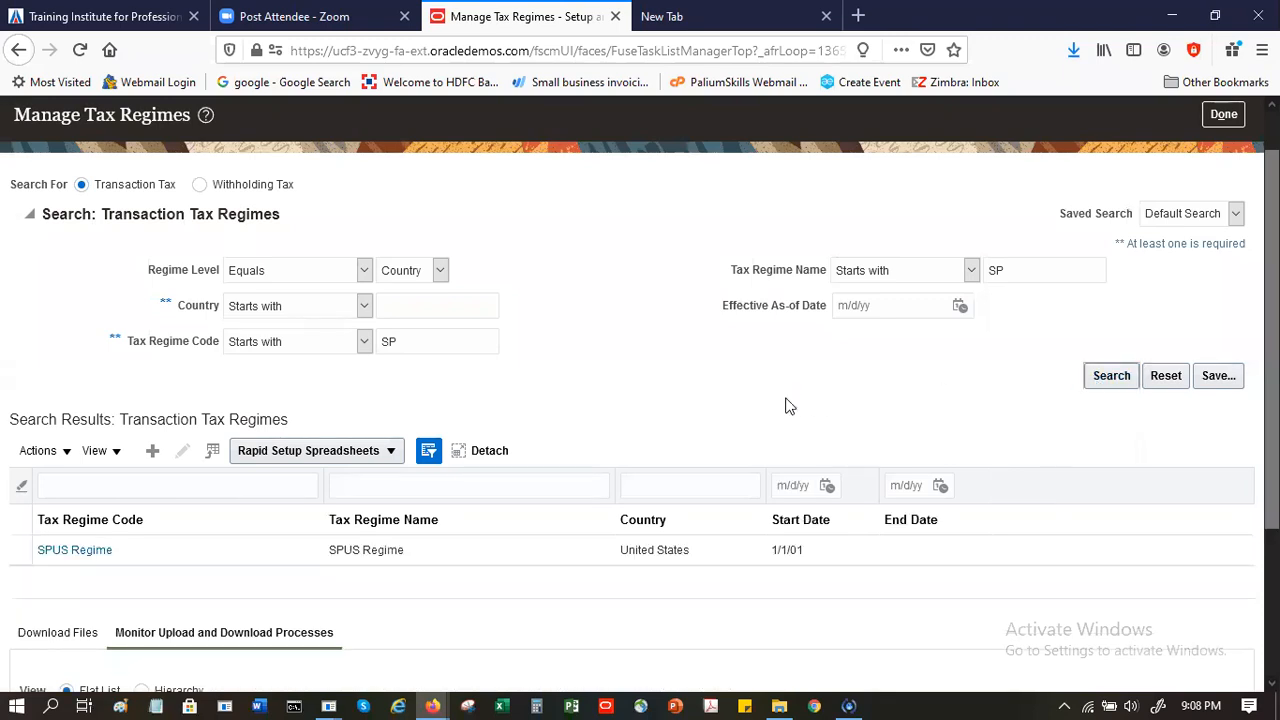
Open SPUS Regime from the search results and review its controls, defaults and configuration options
left_click(82, 552)
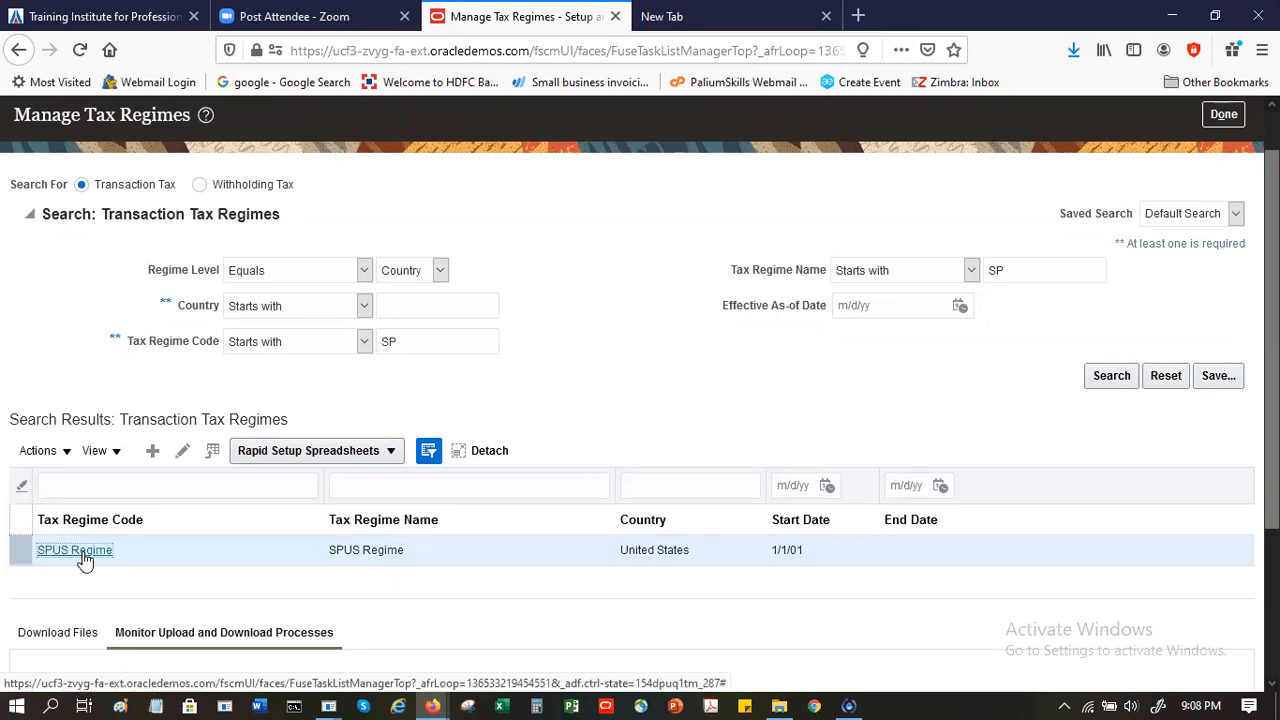
left_click(182, 452)
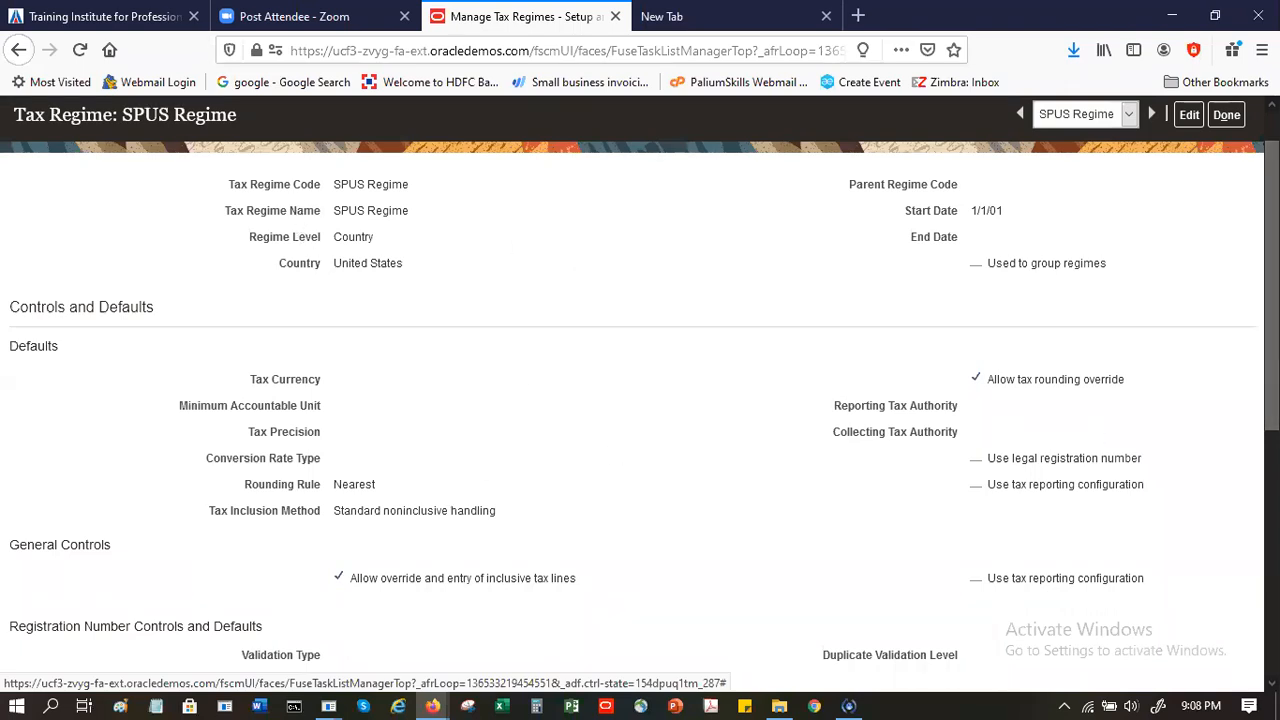
scroll(1094, 434, "down", 5)
scroll(644, 398, "down", 1)
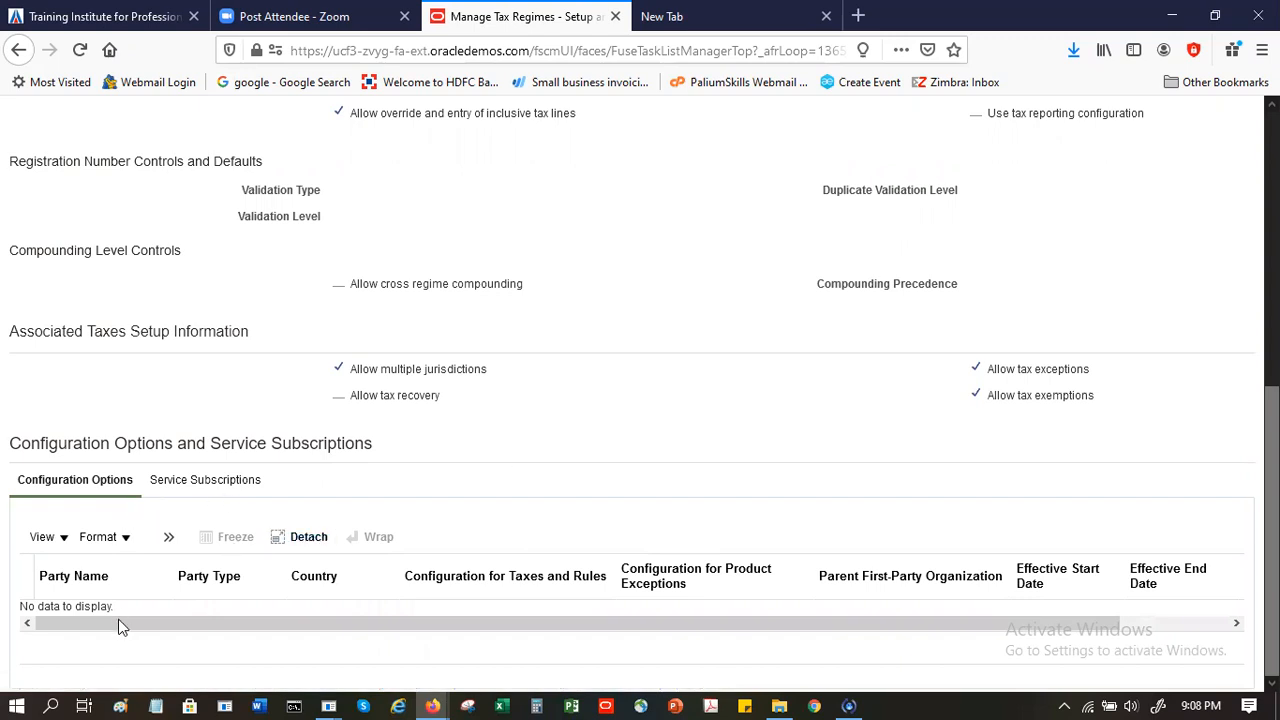
left_click(169, 538)
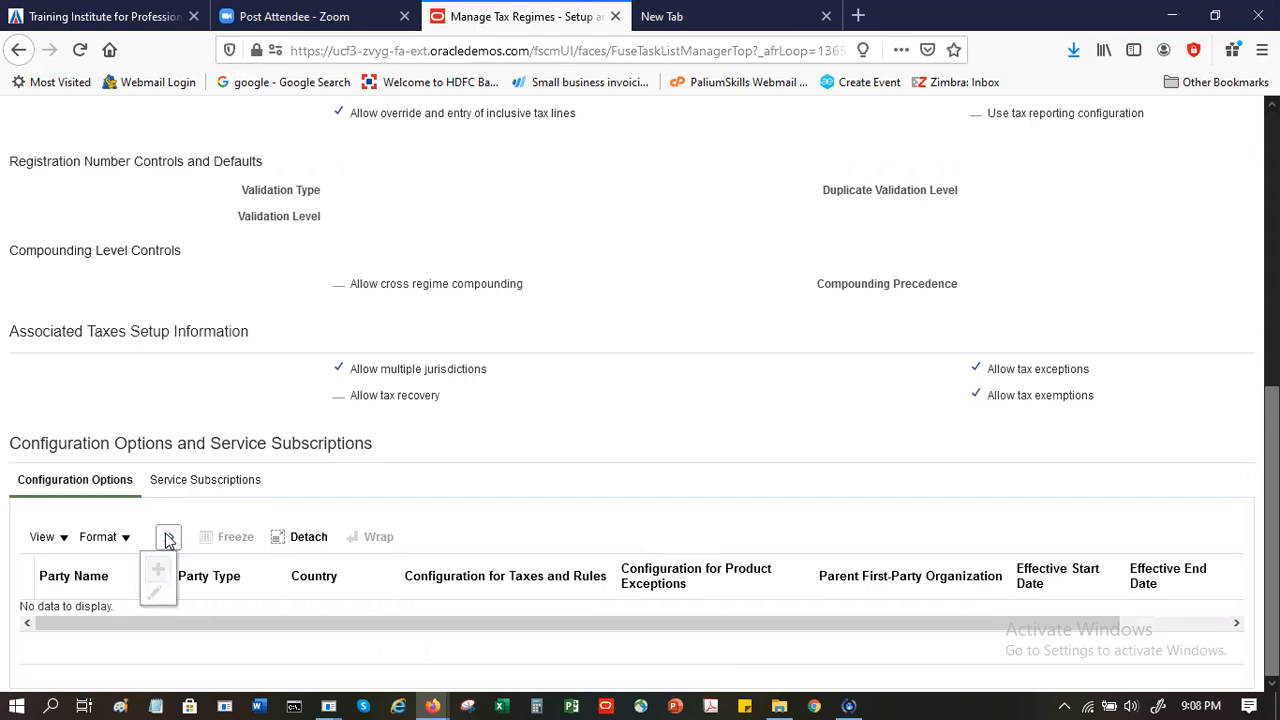
left_click(1259, 294)
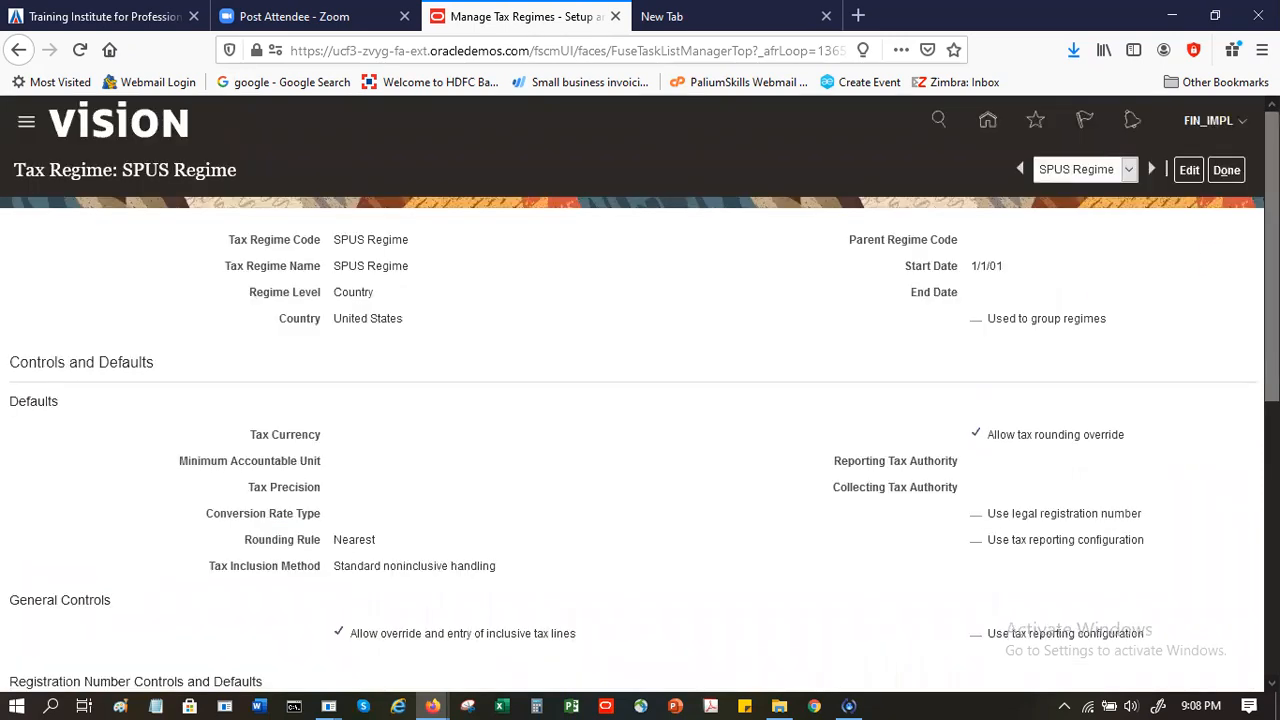
Put SPUS Regime in edit mode and add a new row to its Configuration Options
left_click(1189, 172)
scroll(634, 611, "down", 5)
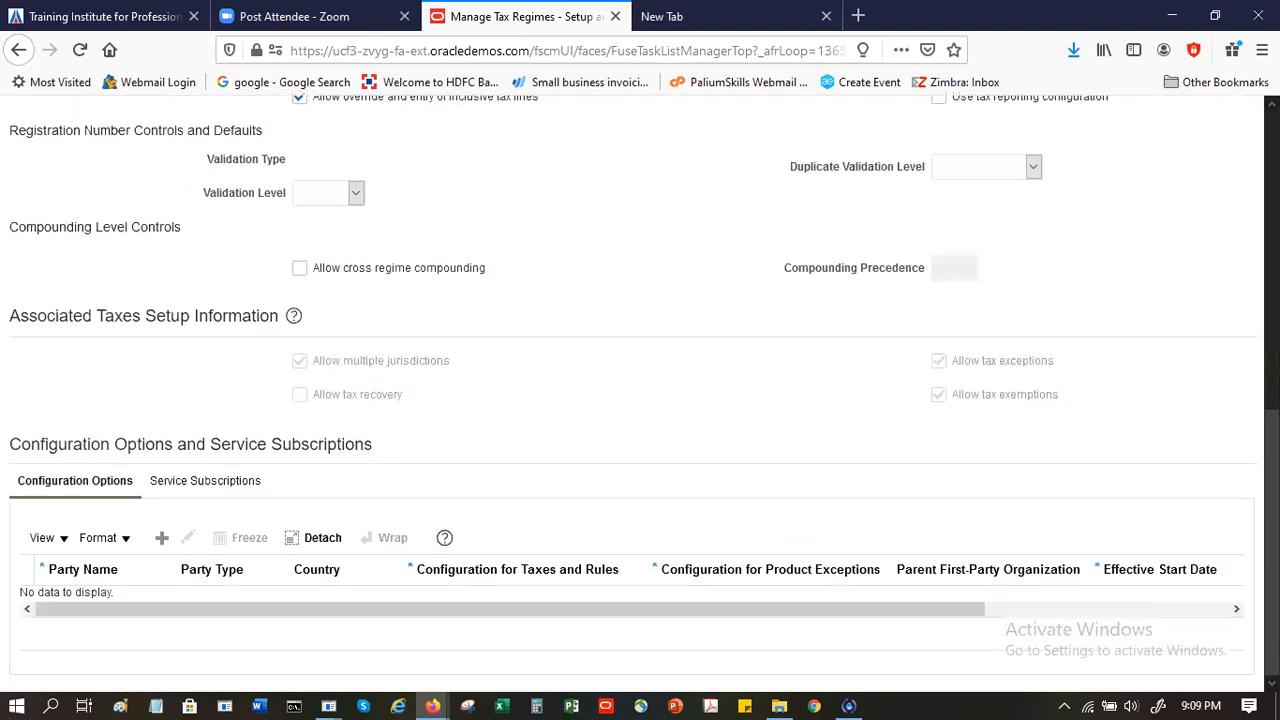
left_click(161, 541)
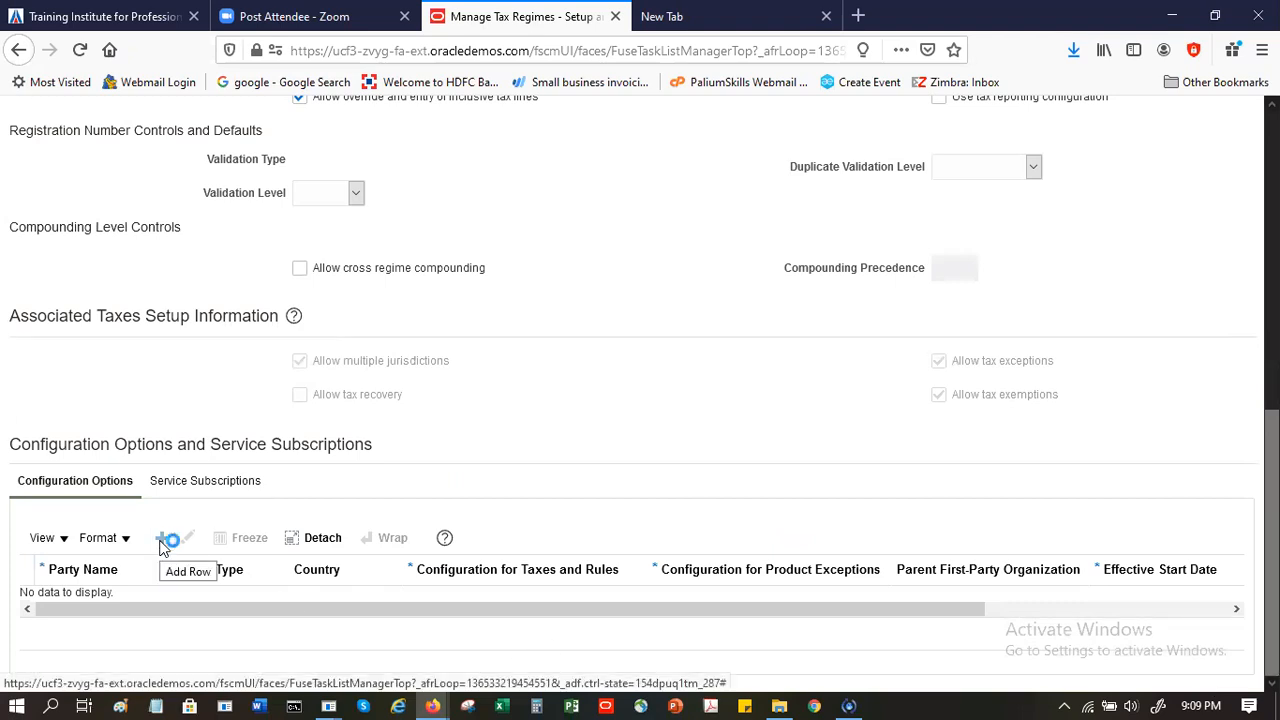
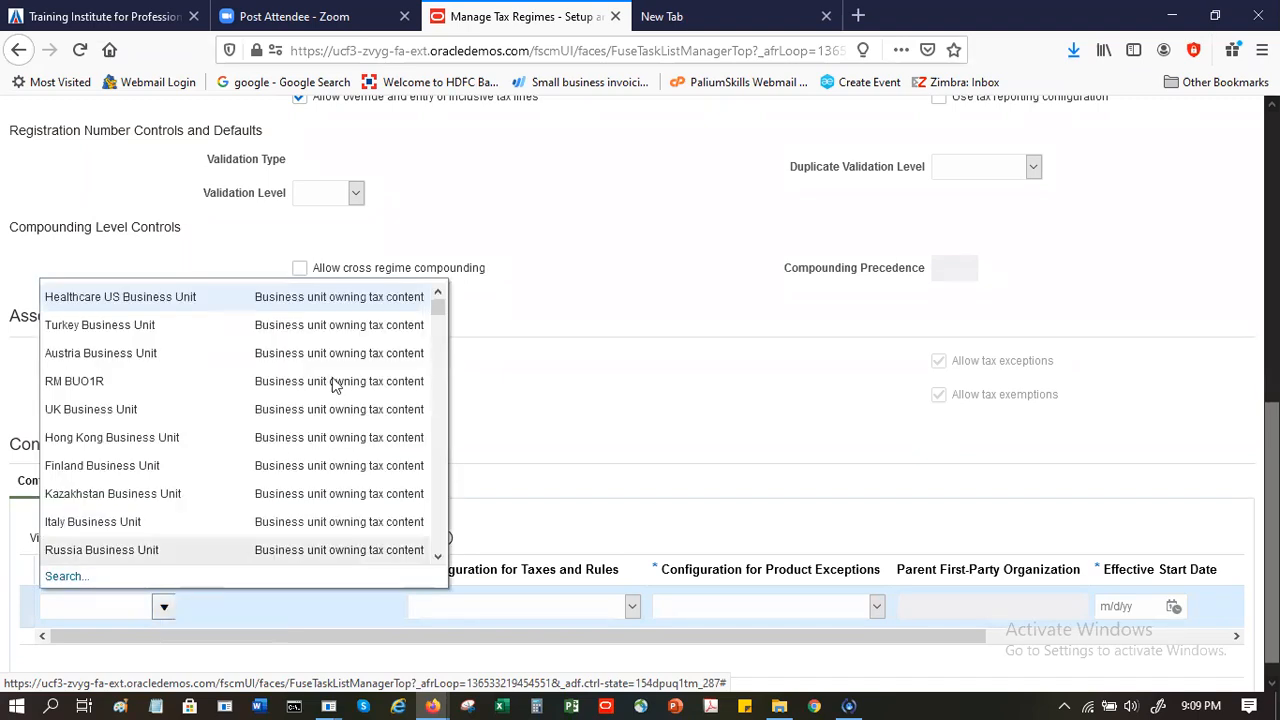
Set US1 Business Unit, the business unit owning tax content, as the party name of the new configuration option
left_click_drag(439, 306, 431, 416)
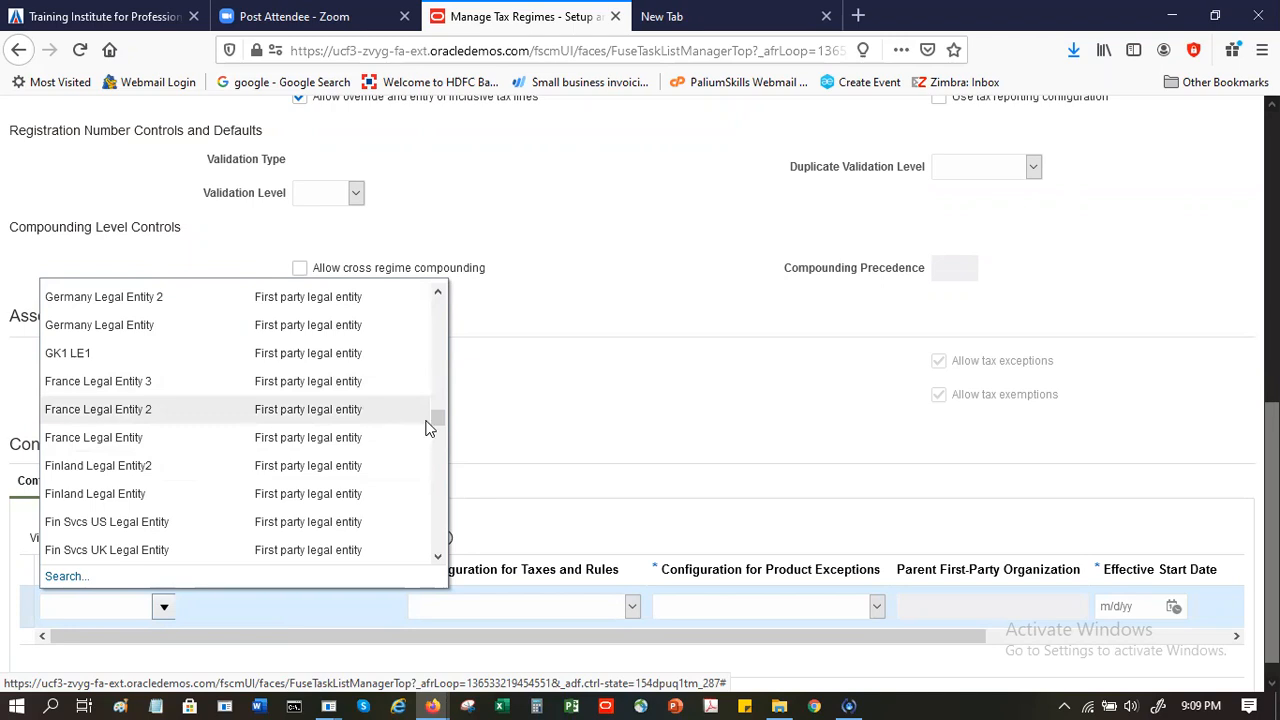
mouse_move(433, 420)
left_mouse_down()
mouse_move(433, 550)
mouse_move(434, 243)
left_mouse_up()
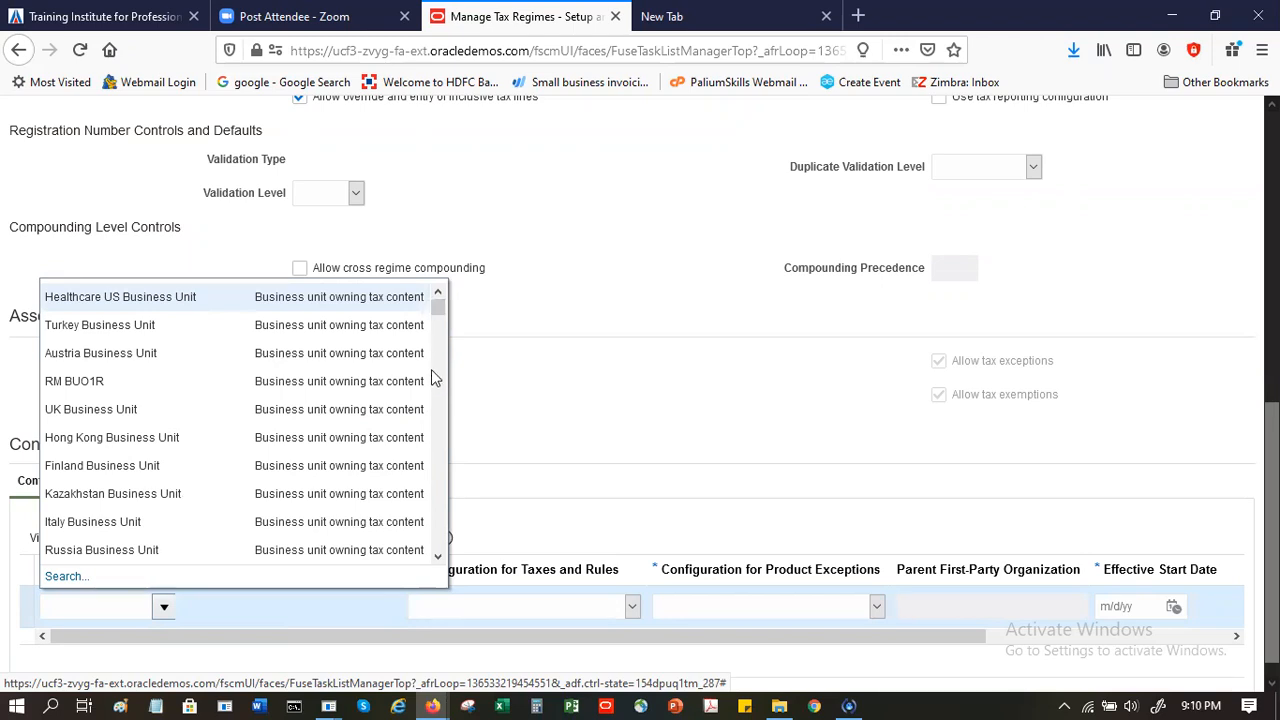
left_click(437, 394)
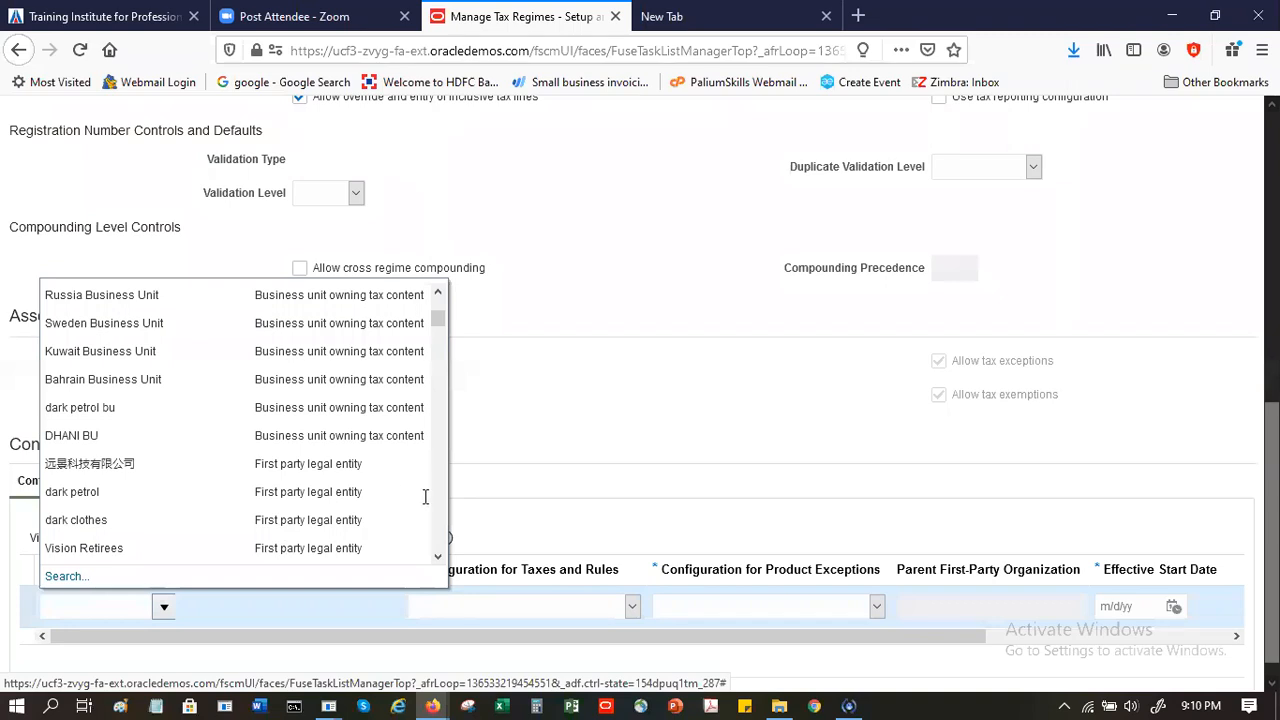
left_click(441, 375)
left_click(440, 371)
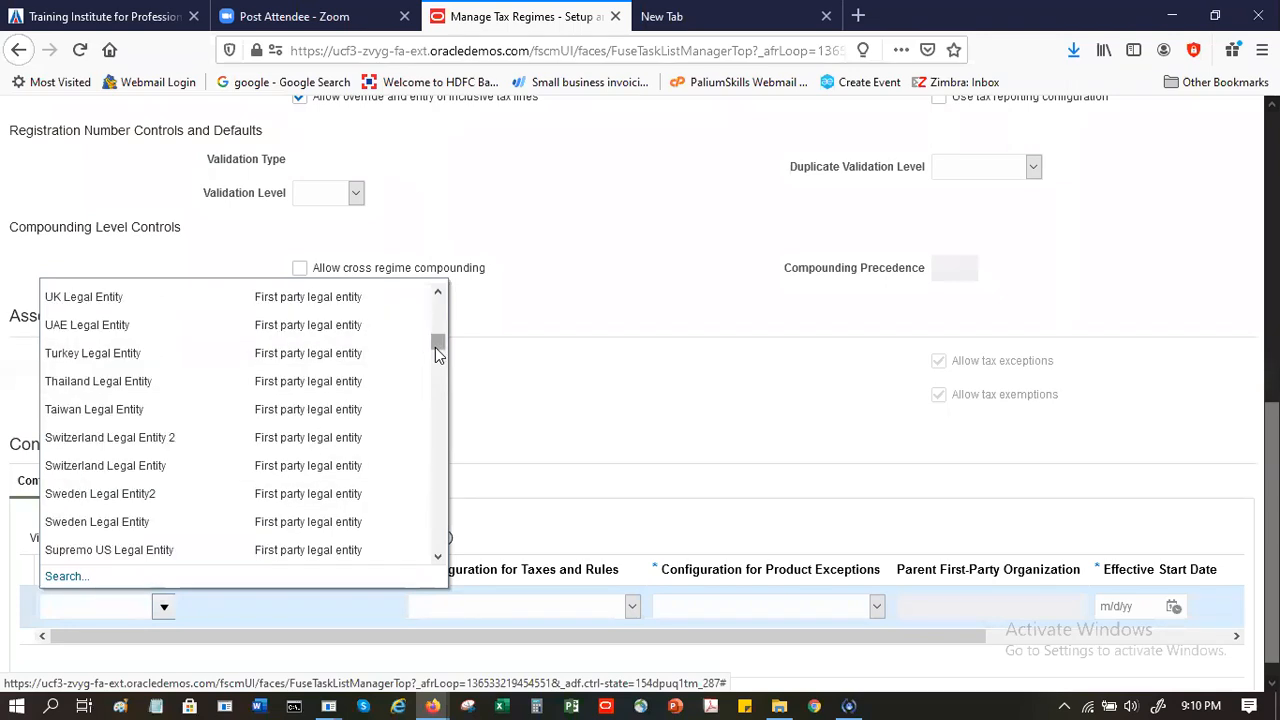
left_click_drag(437, 350, 414, 622)
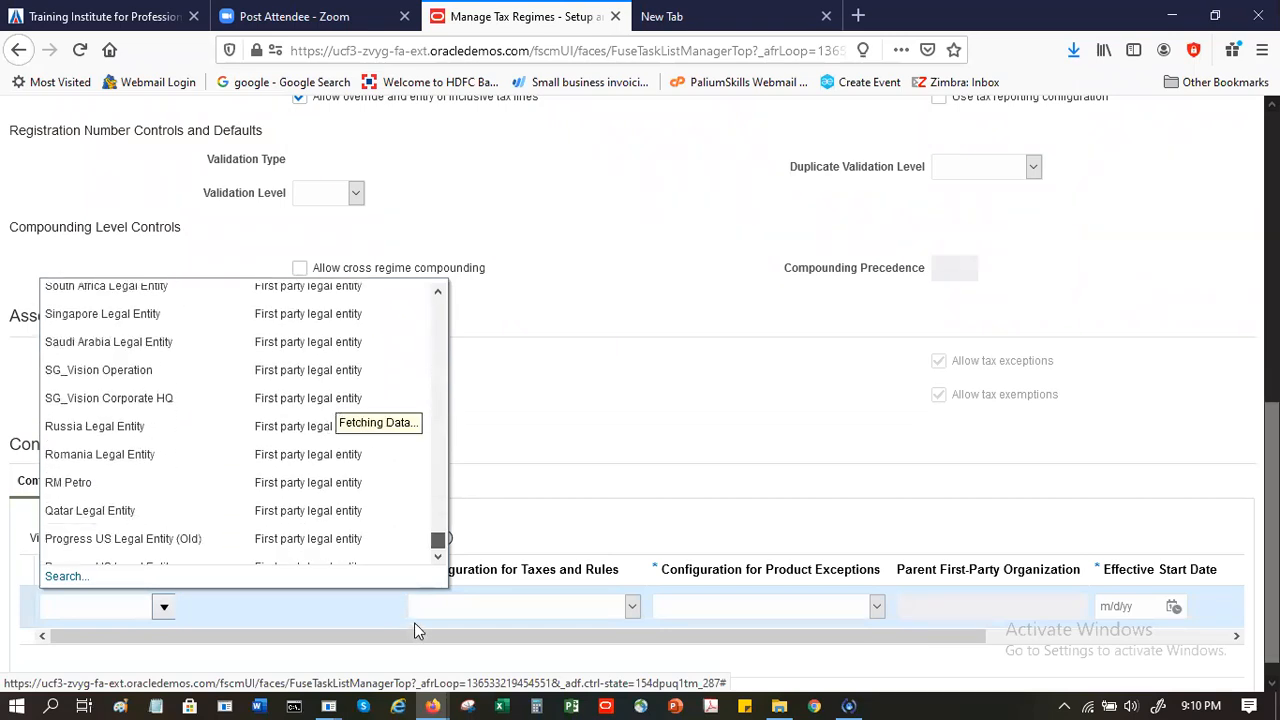
left_click(91, 613)
type("US")
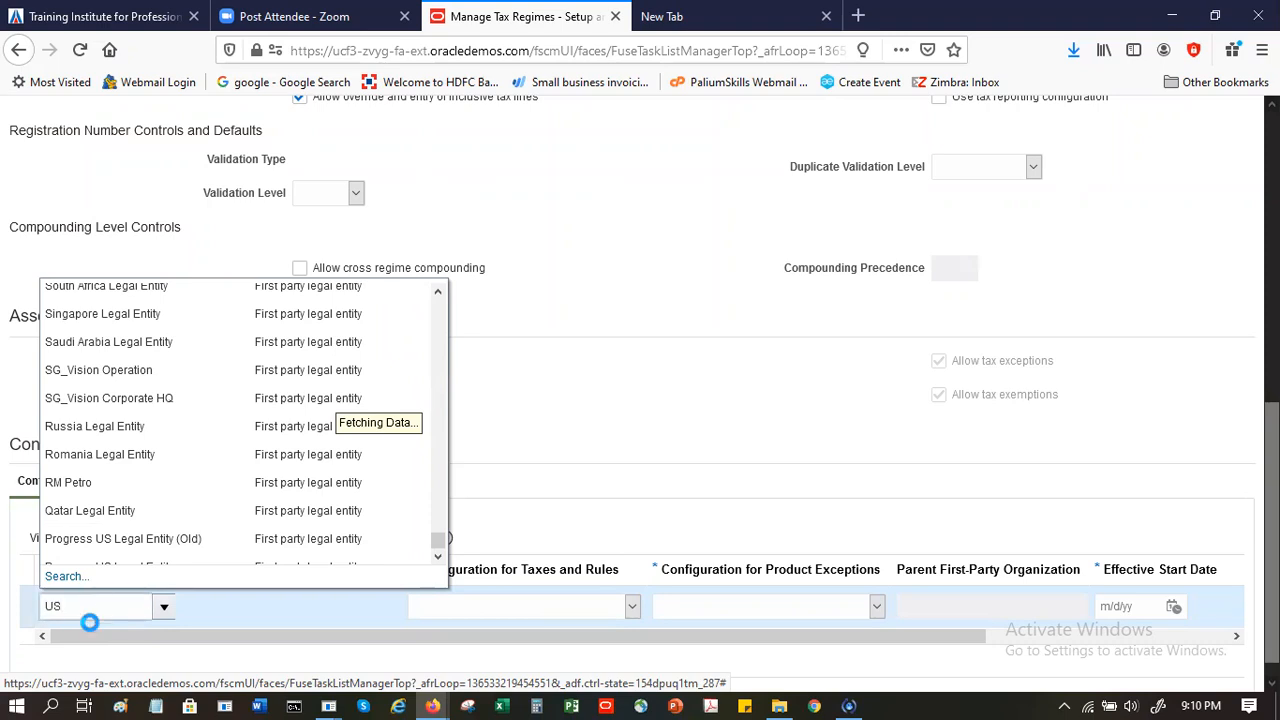
type("1")
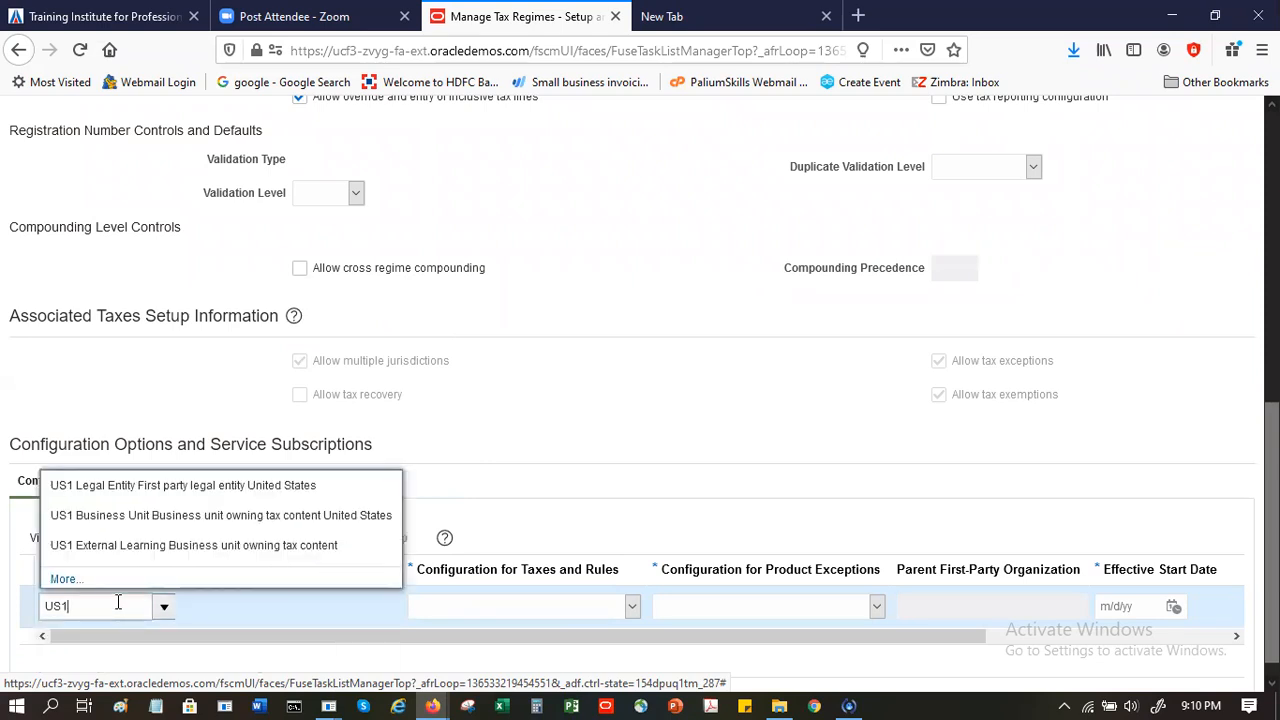
left_click(137, 527)
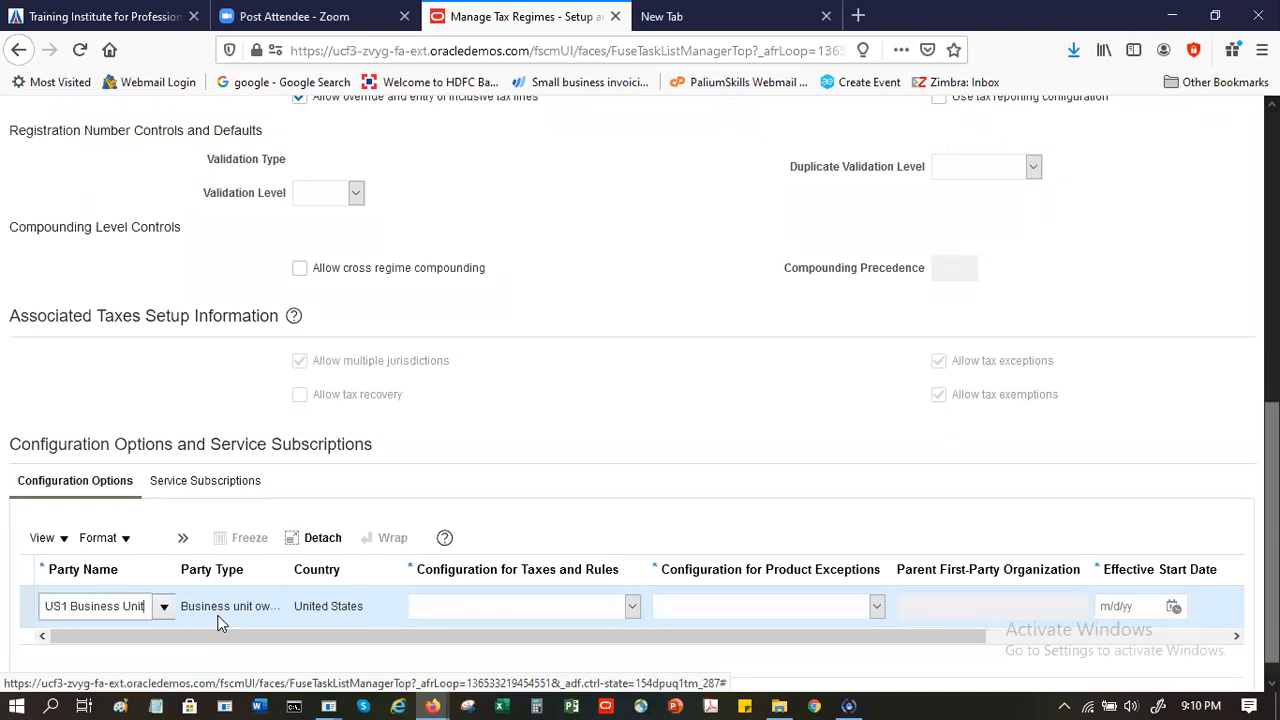
Set the US1 Business Unit row to Common configuration for taxes and rules, with an effective start date of 1/1/01
left_click(631, 607)
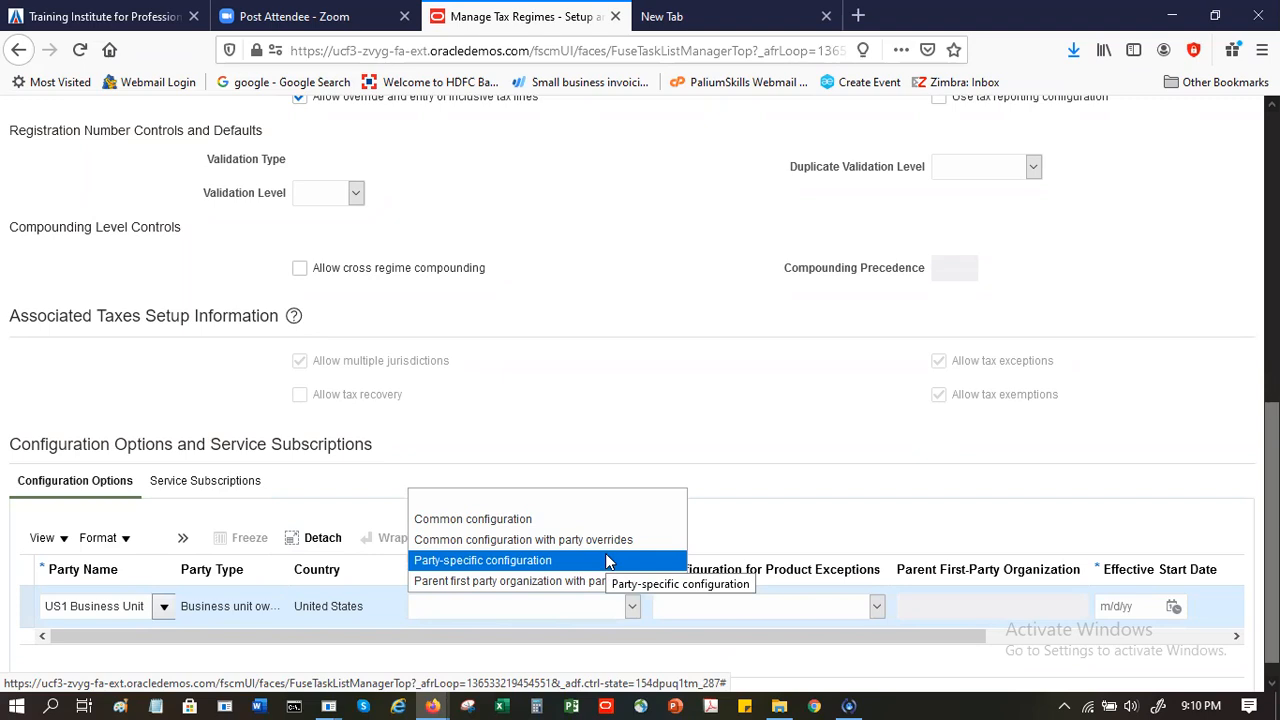
left_click(586, 521)
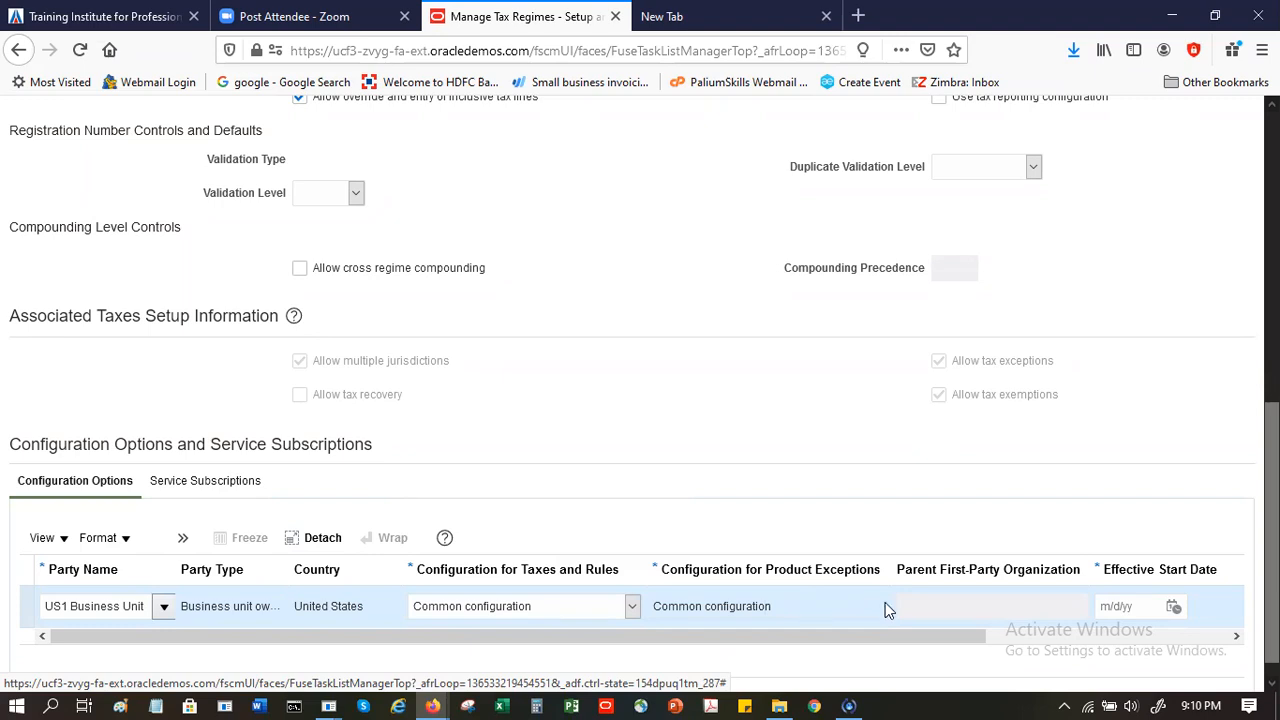
left_click(1108, 606)
type("1/1/01")
key("Tab")
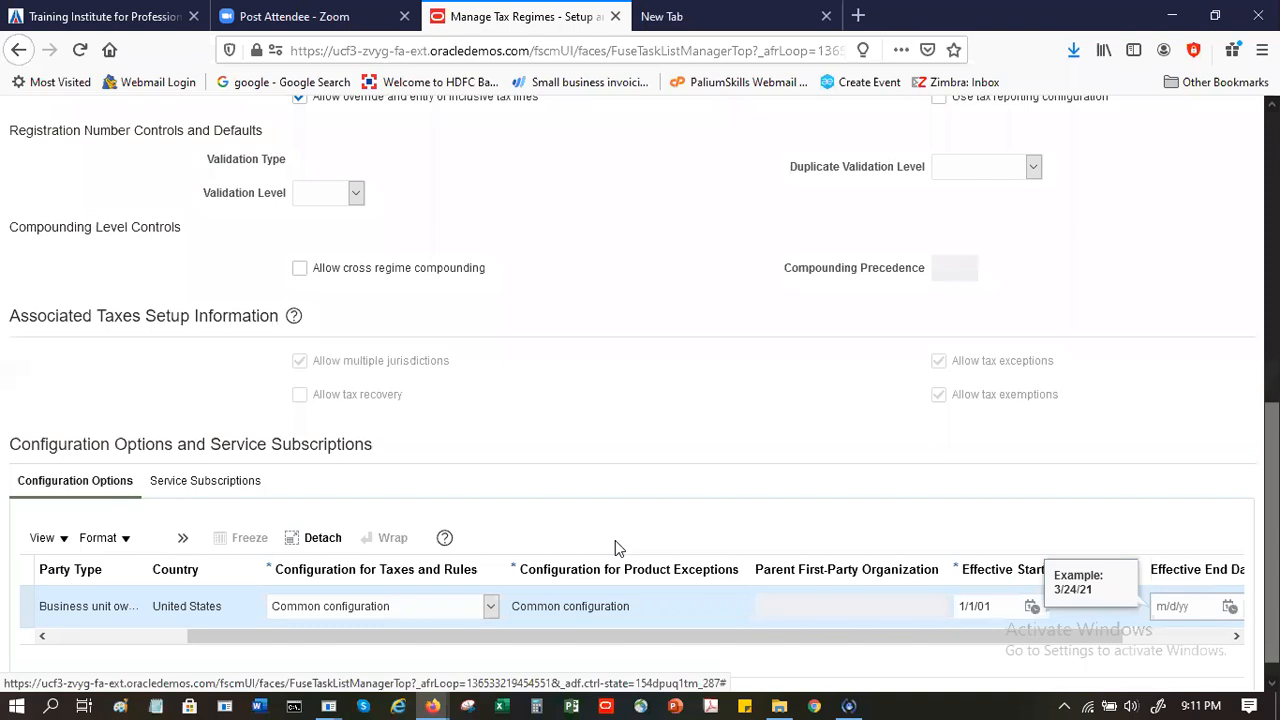
left_click_drag(801, 640, 549, 645)
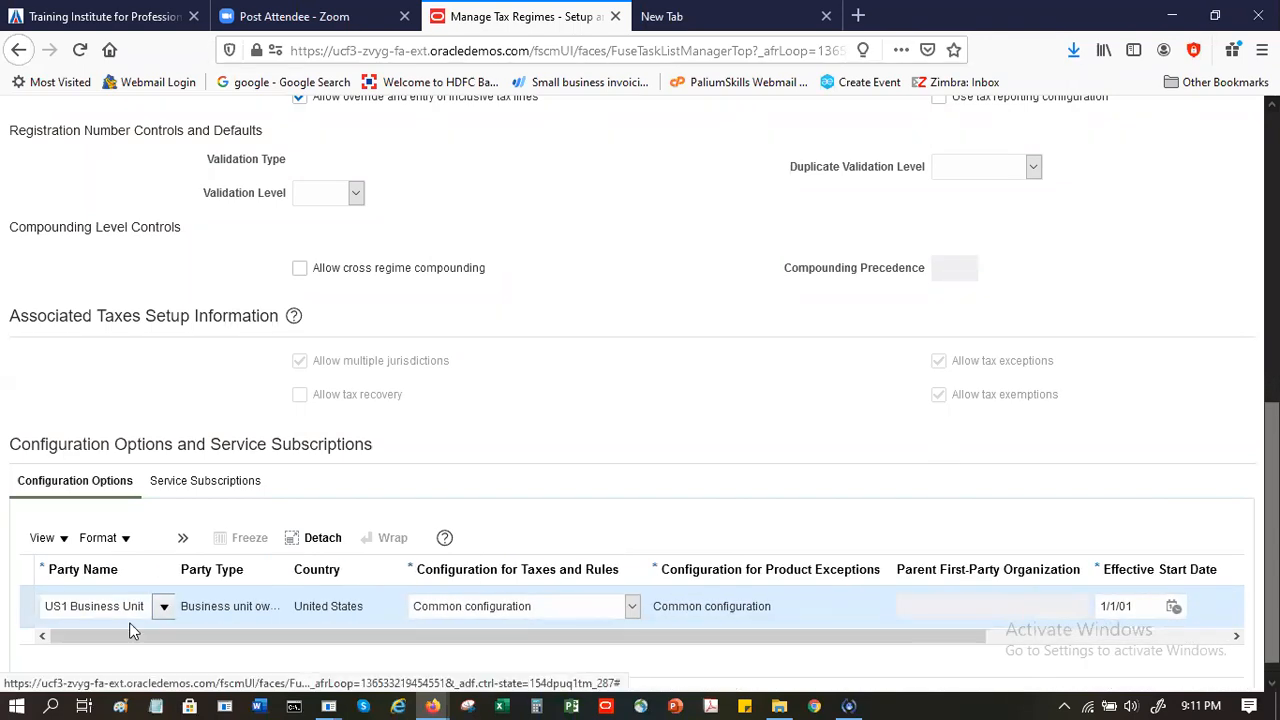
Save and close the SPUS Regime changes and return to the rapid implementation tax task list
left_click(183, 538)
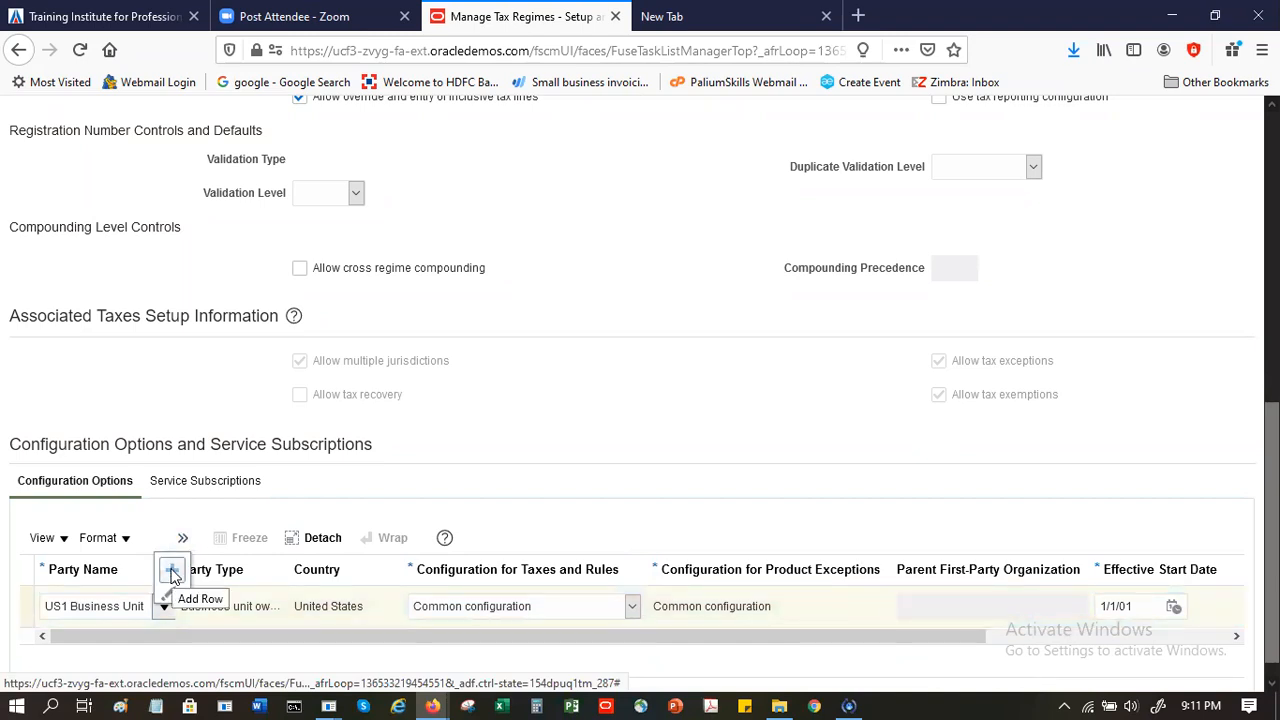
left_click(172, 574)
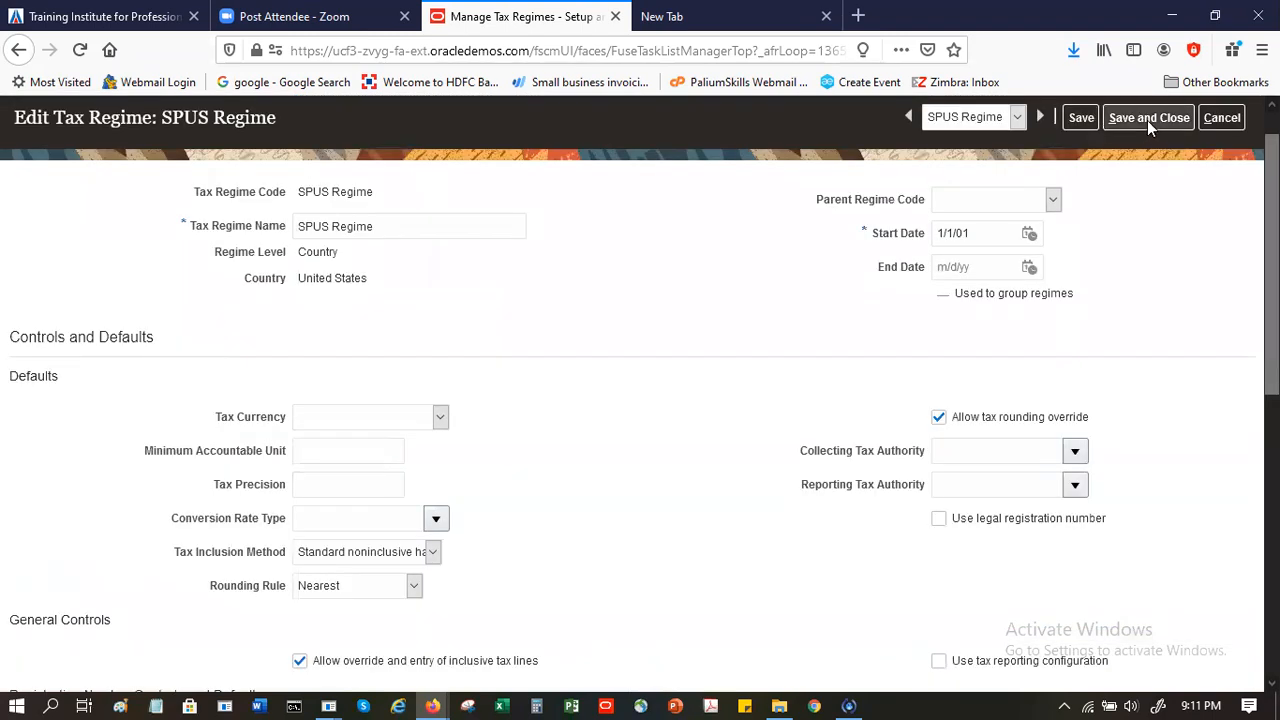
scroll(1083, 120, "down", 4)
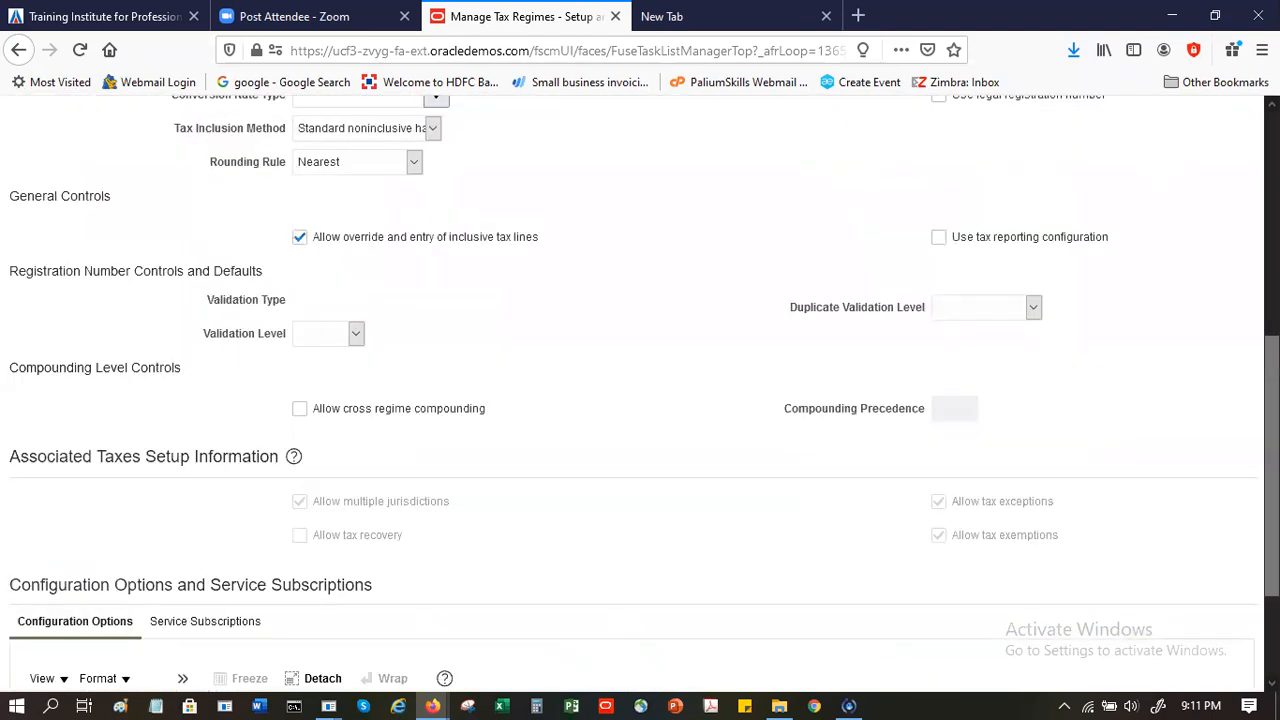
scroll(1151, 167, "up", 4)
left_click(1143, 163)
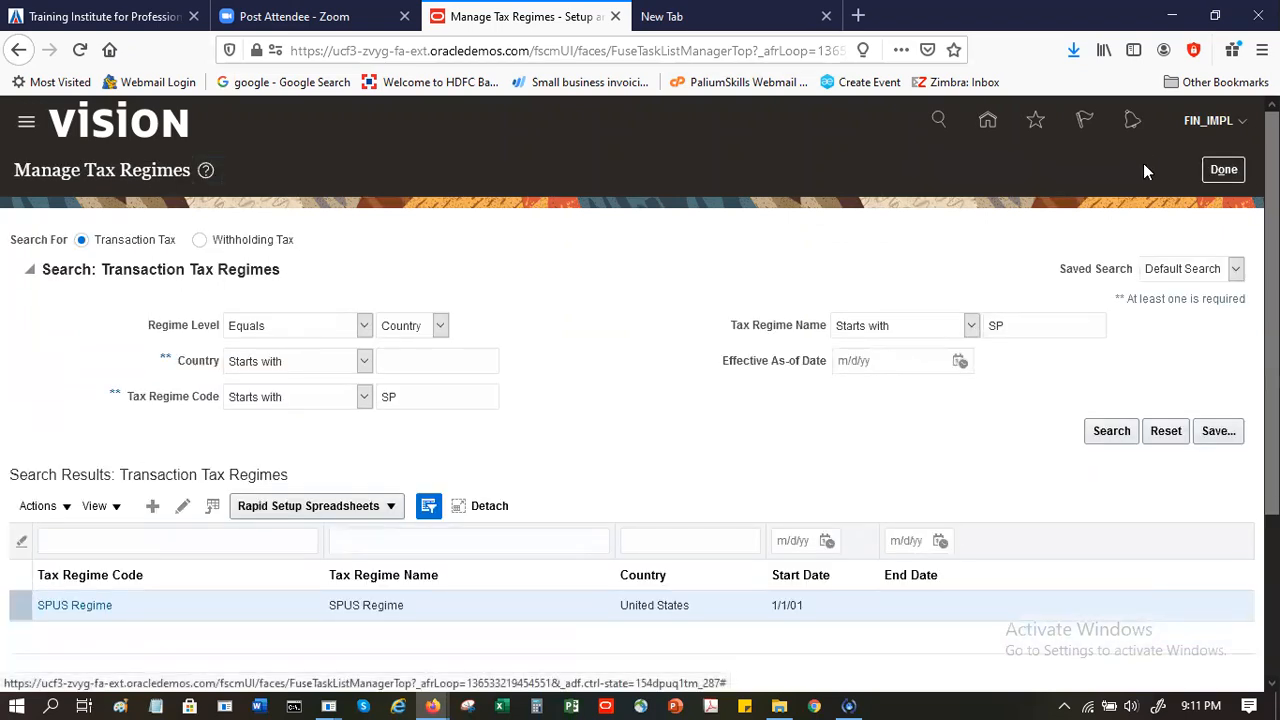
left_click(1224, 169)
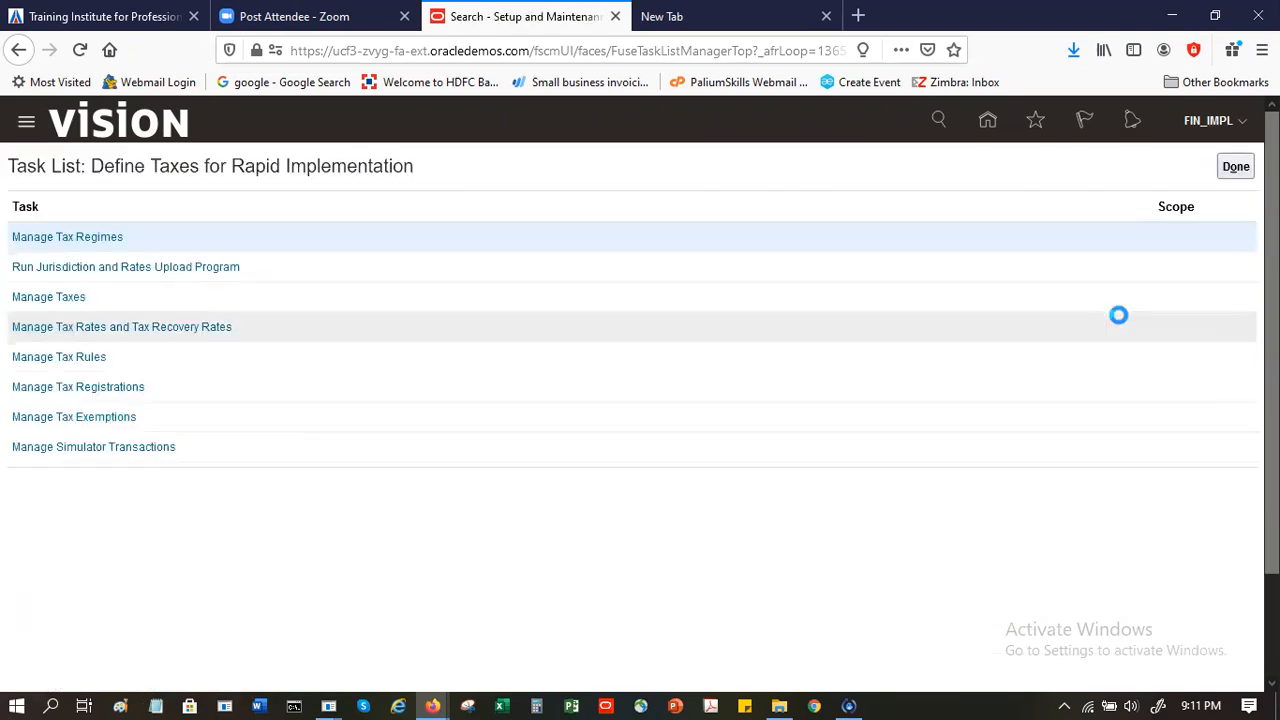
Go to the Manage Taxes task and search transaction taxes with both Tax Regime Code and Tax starting with SP
left_click(66, 296)
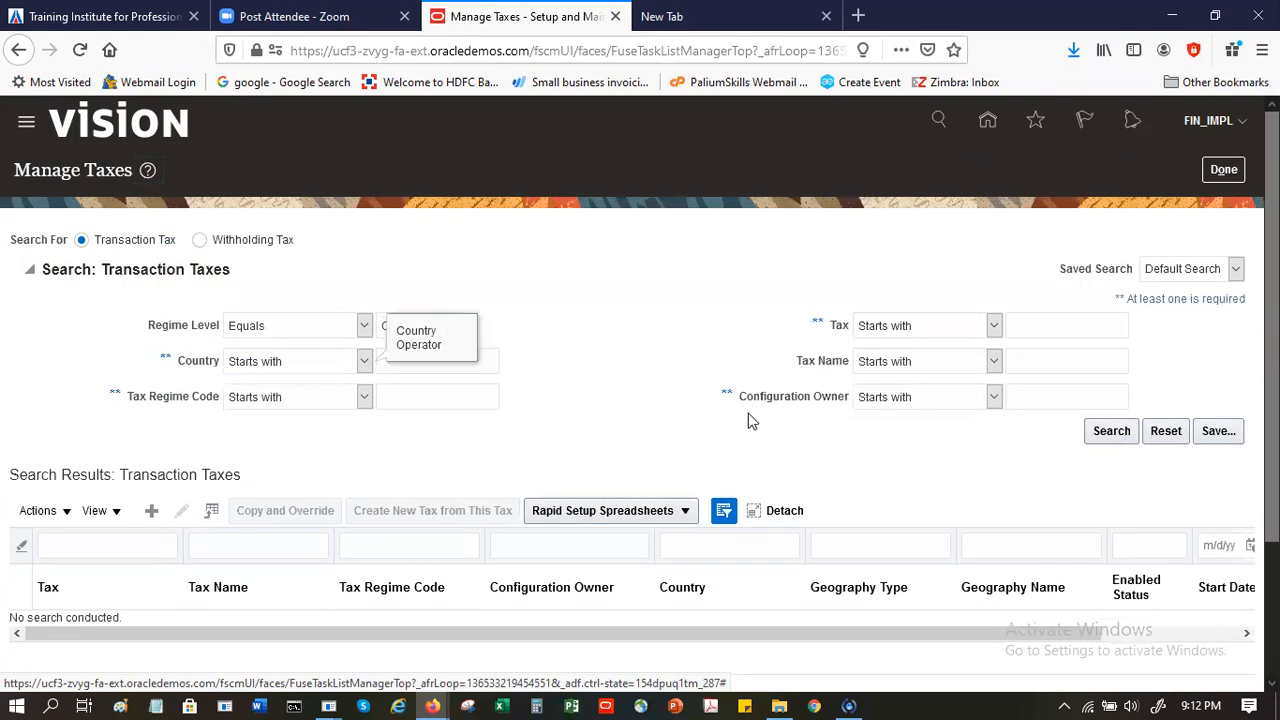
left_click(401, 360)
left_click(403, 392)
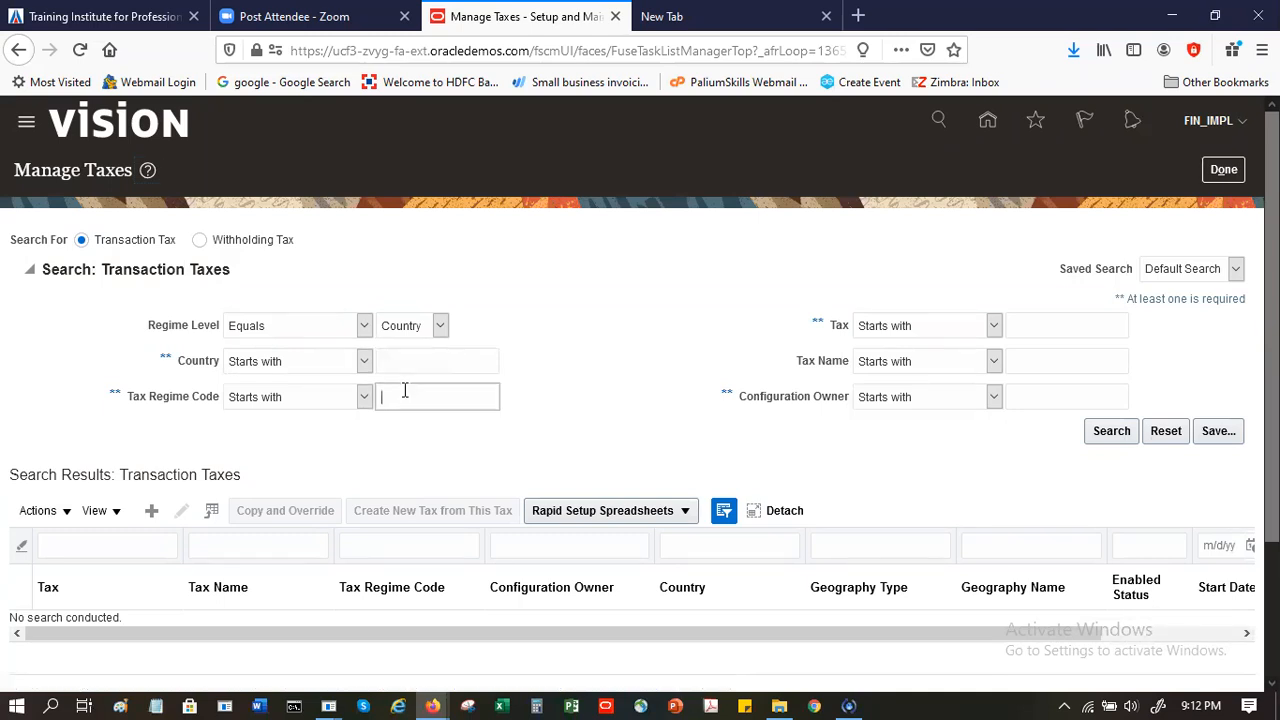
type("SP")
left_click(1036, 333)
type("SP")
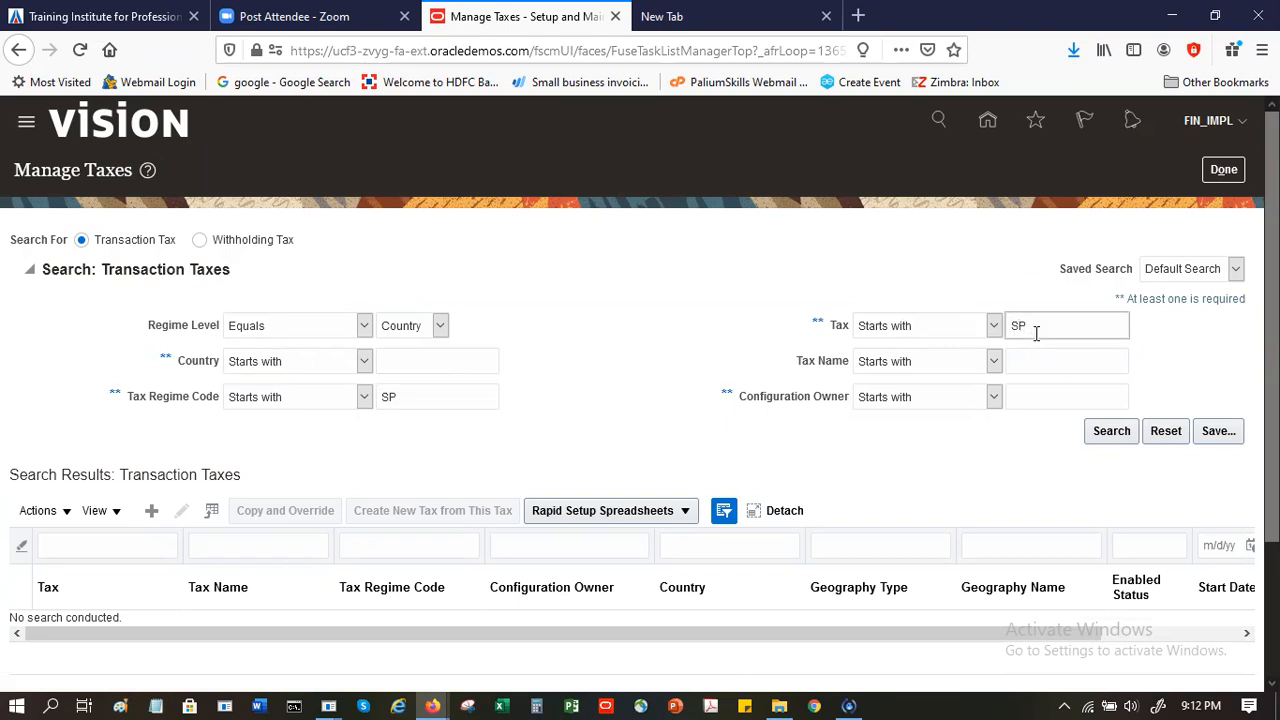
left_click(1104, 440)
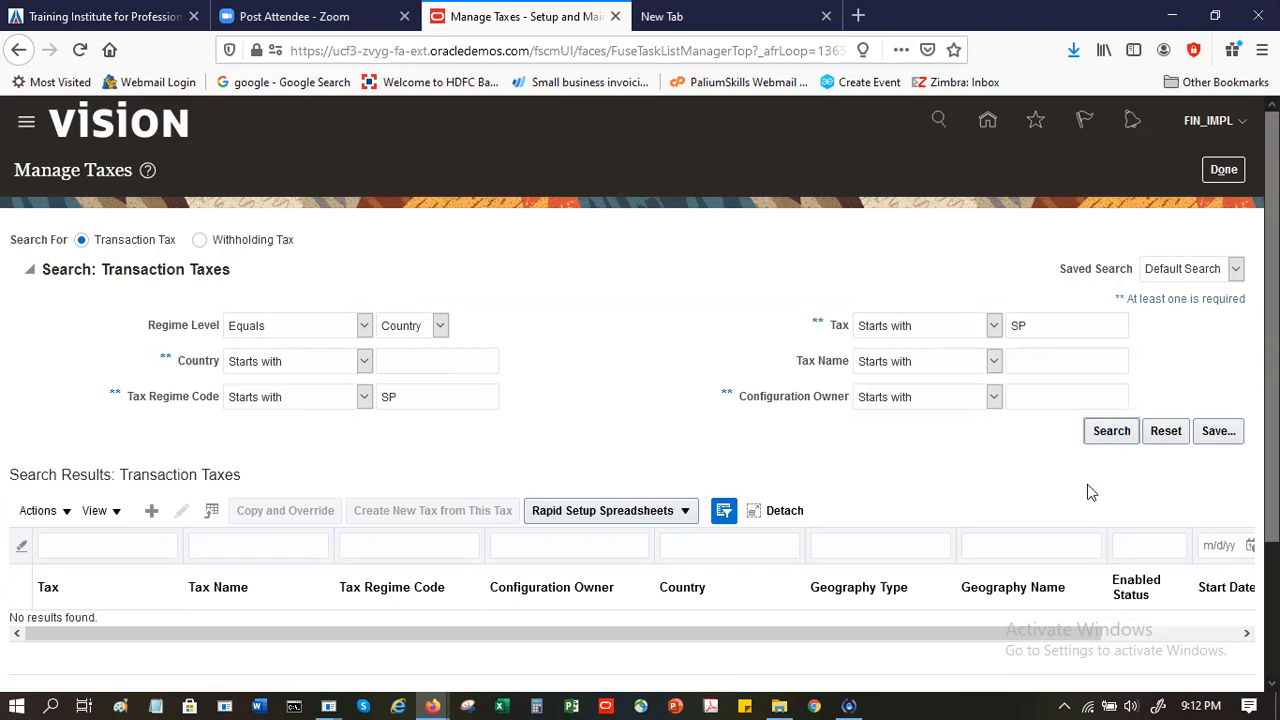
Remove the Tax criterion and search again using only Tax Regime Code starting with SP
double_click(1057, 324)
key("BackSpace")
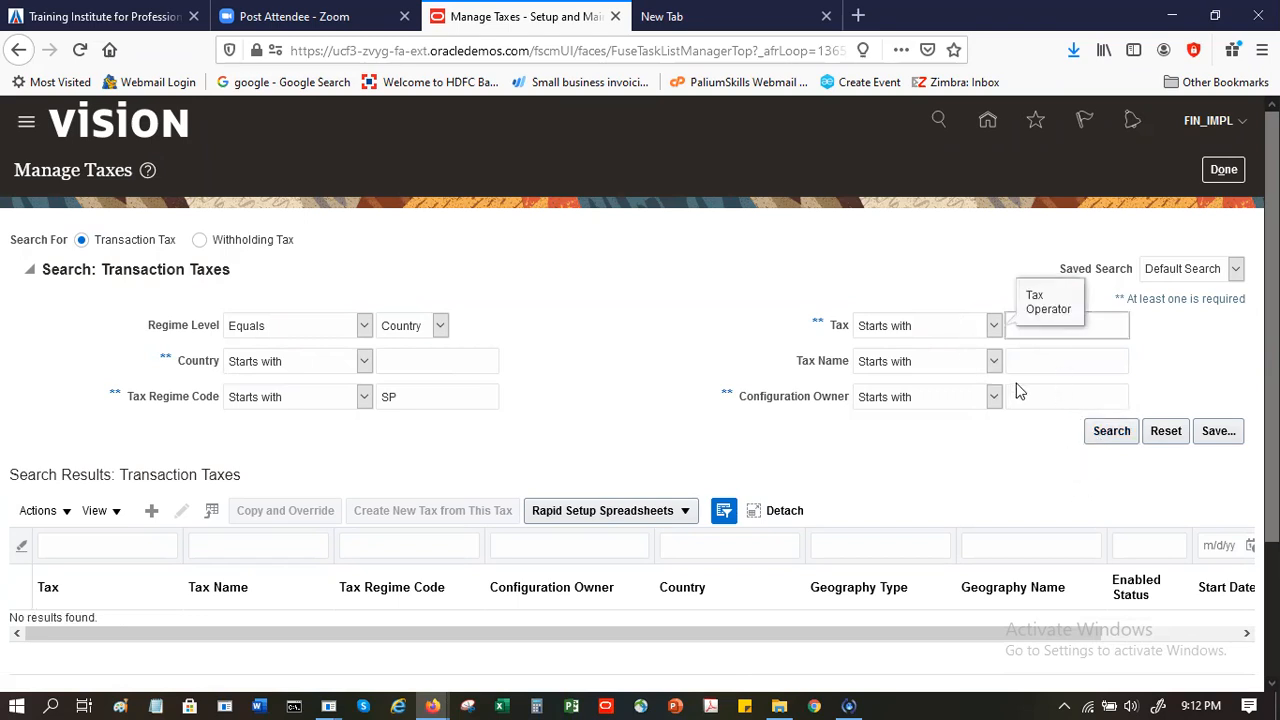
left_click(1113, 441)
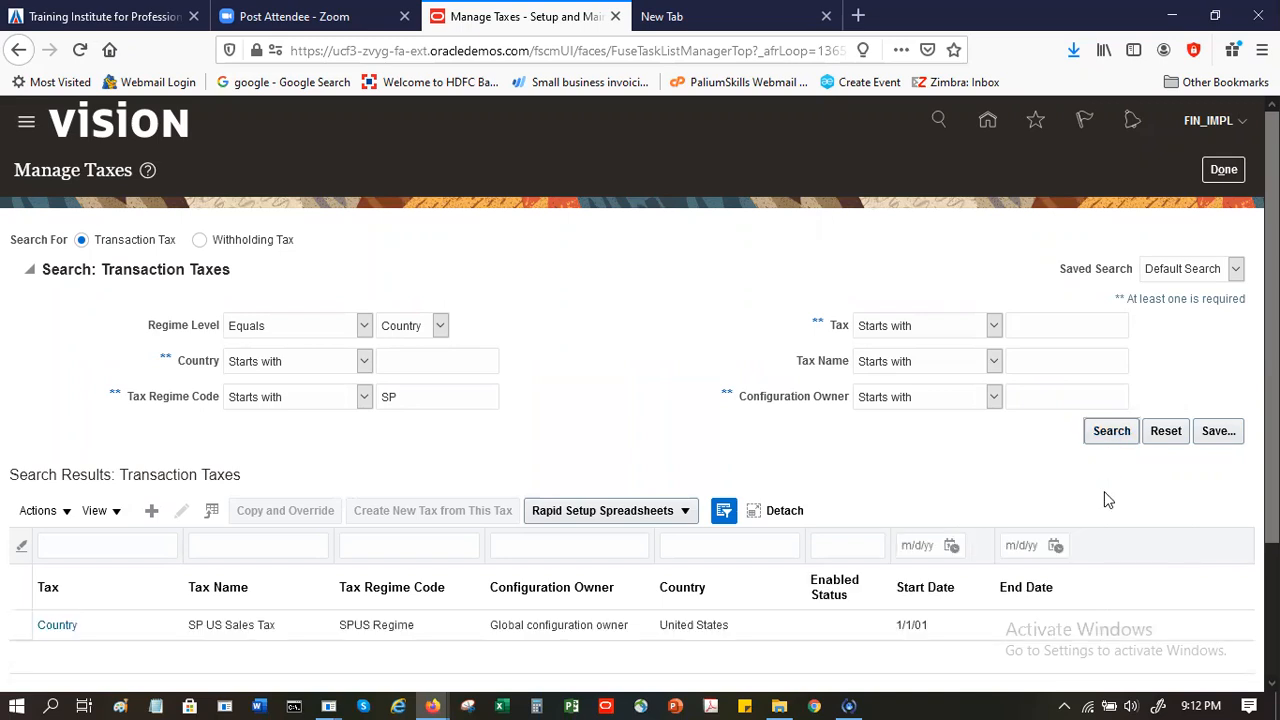
Open the Country tax of SPUS Regime from the results and put it in edit mode
left_click(57, 625)
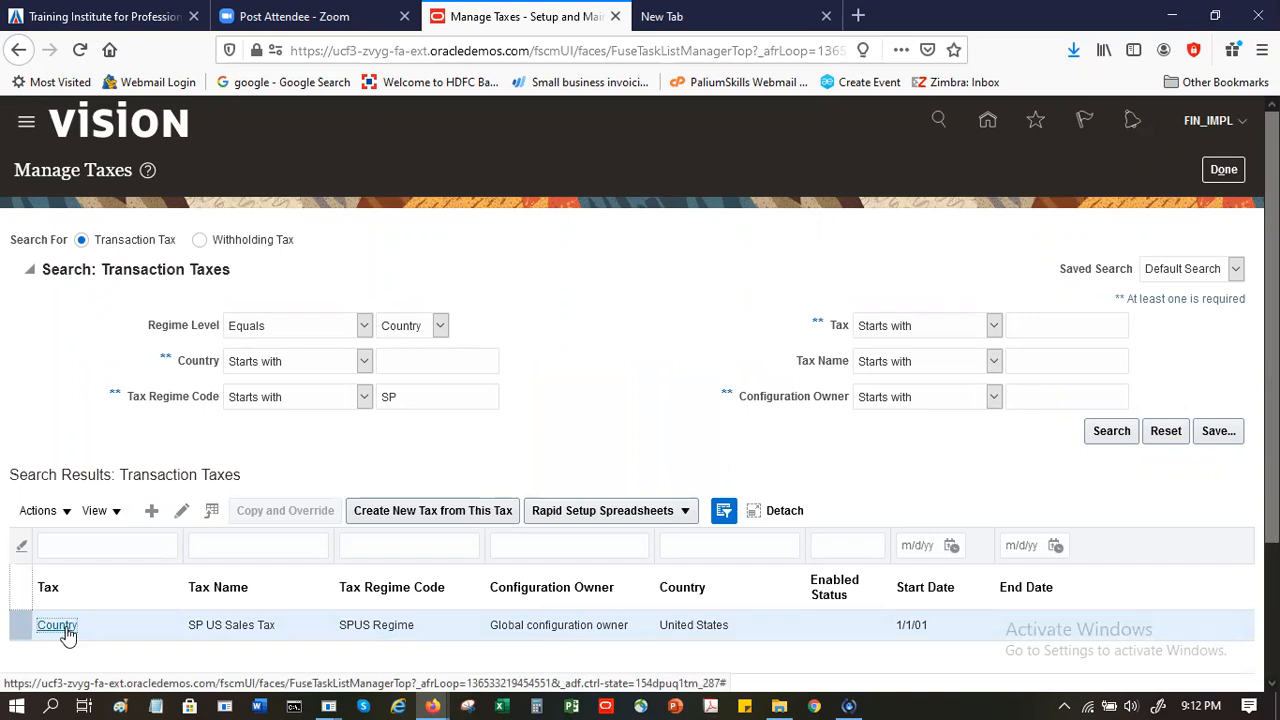
left_click(182, 512)
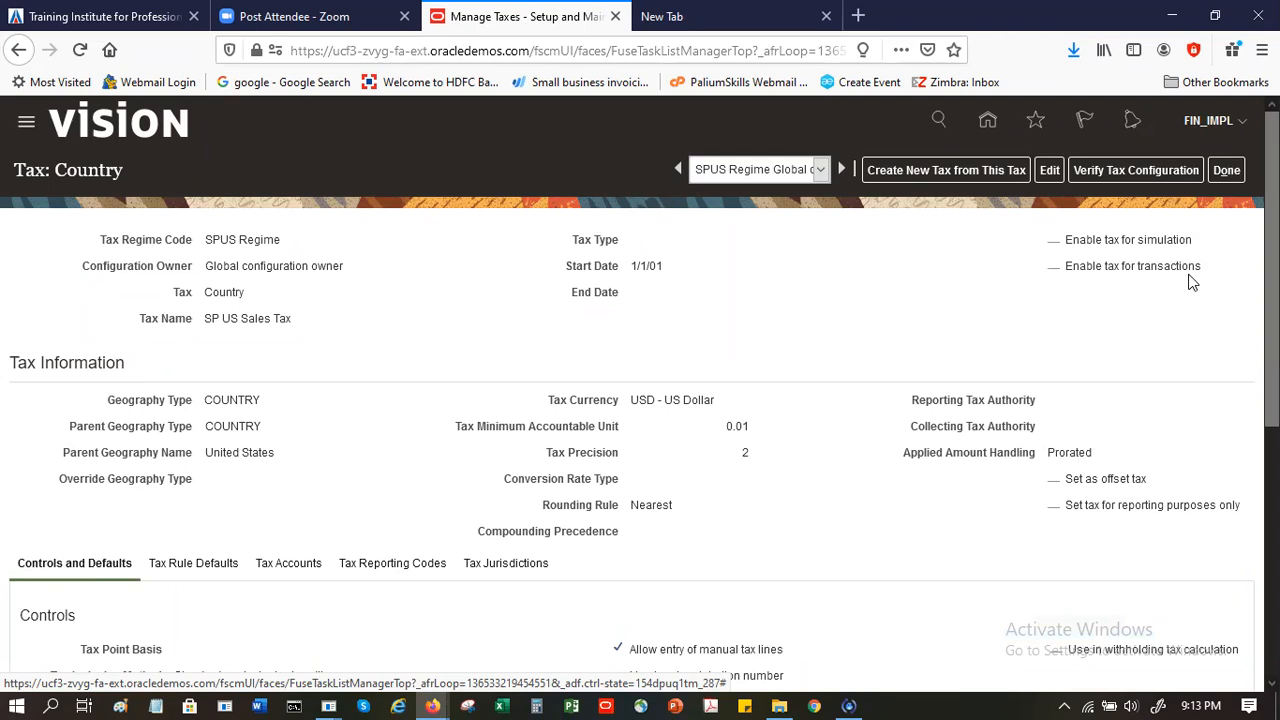
left_click(1053, 170)
Try to save the tax with Enable tax for simulation selected, and clear that option again
left_click(1058, 268)
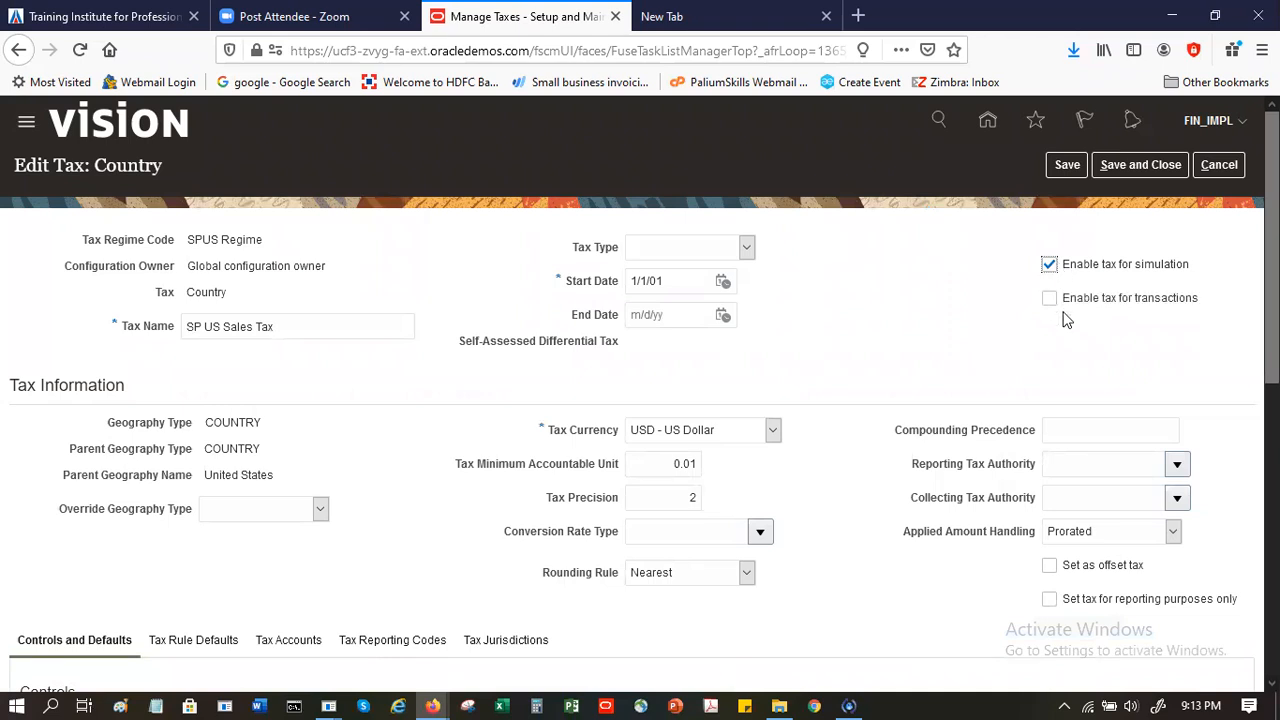
left_click(1136, 174)
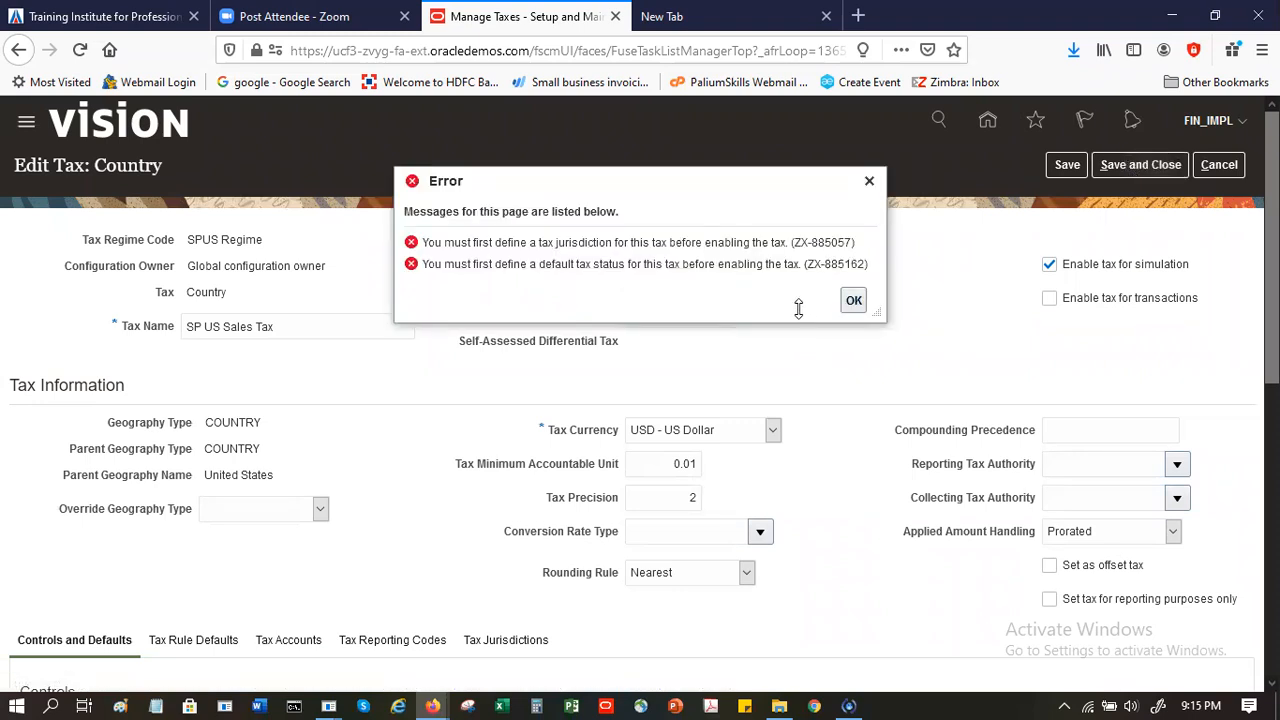
left_click(854, 301)
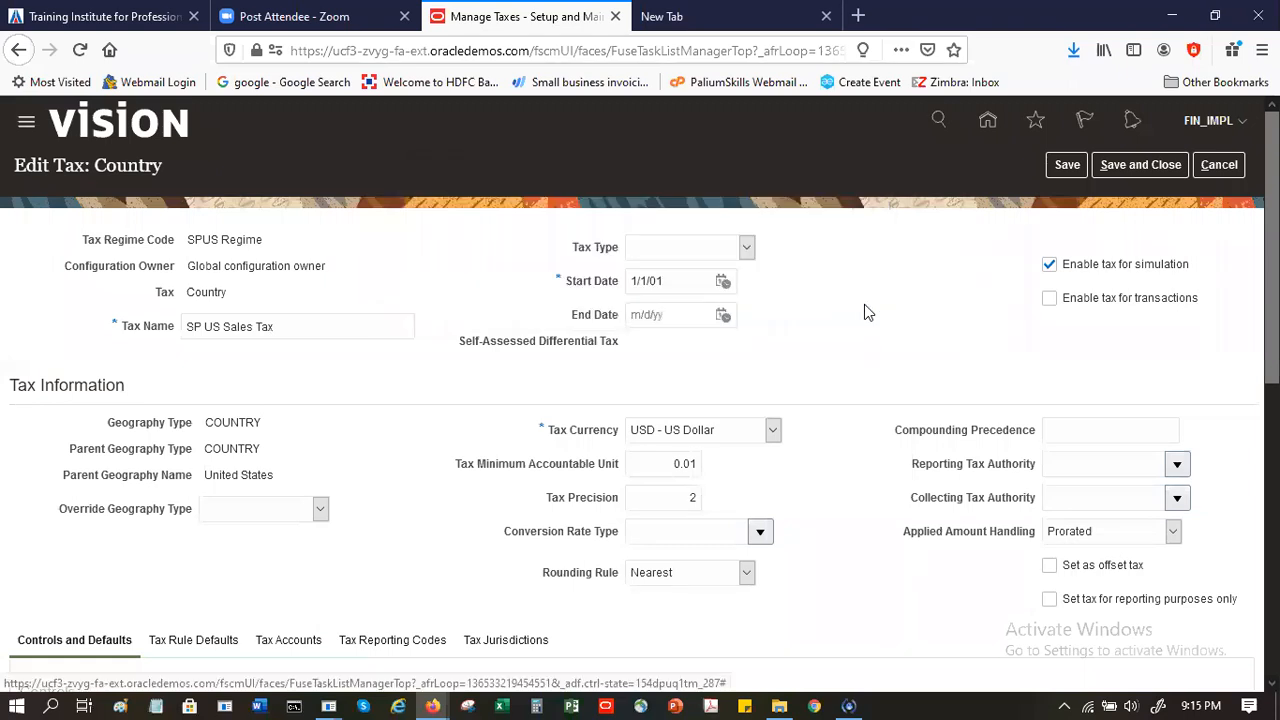
left_click(1050, 266)
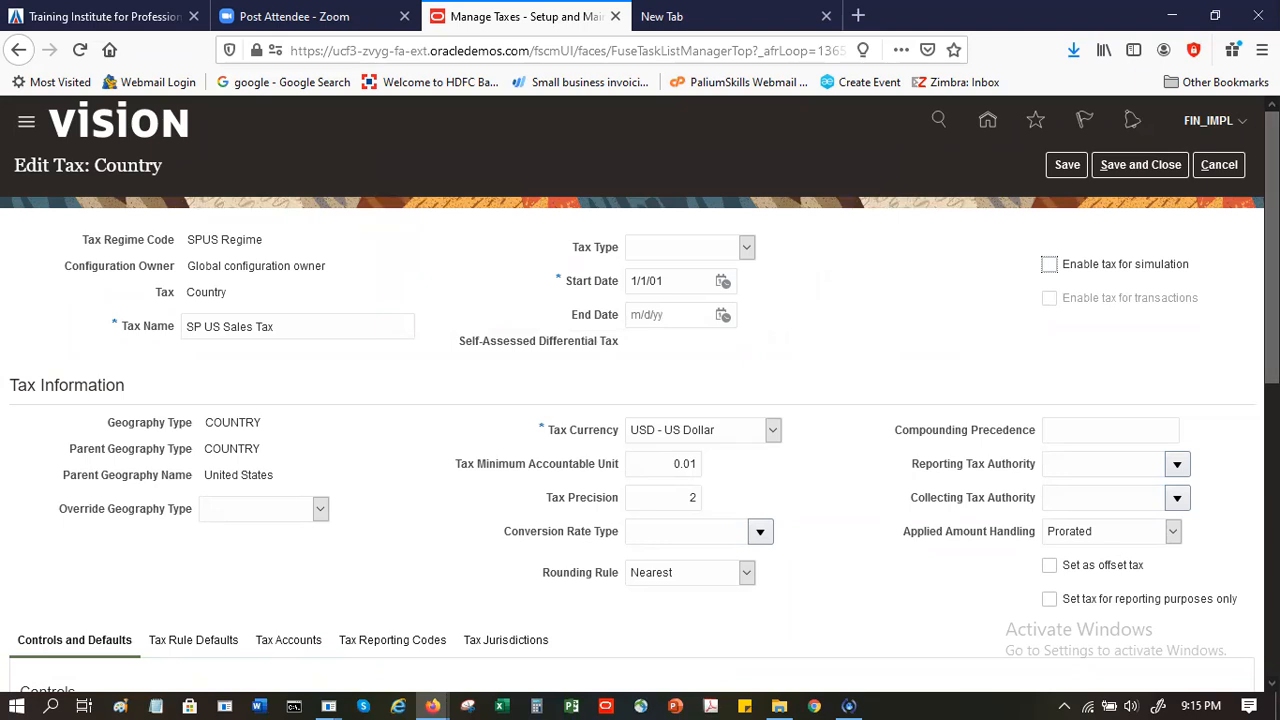
Review the tax's controls, open its indirect default for Tax Jurisdiction from the tax rule defaults, and add a row to it
scroll(774, 283, "down", 3)
scroll(640, 394, "down", 6)
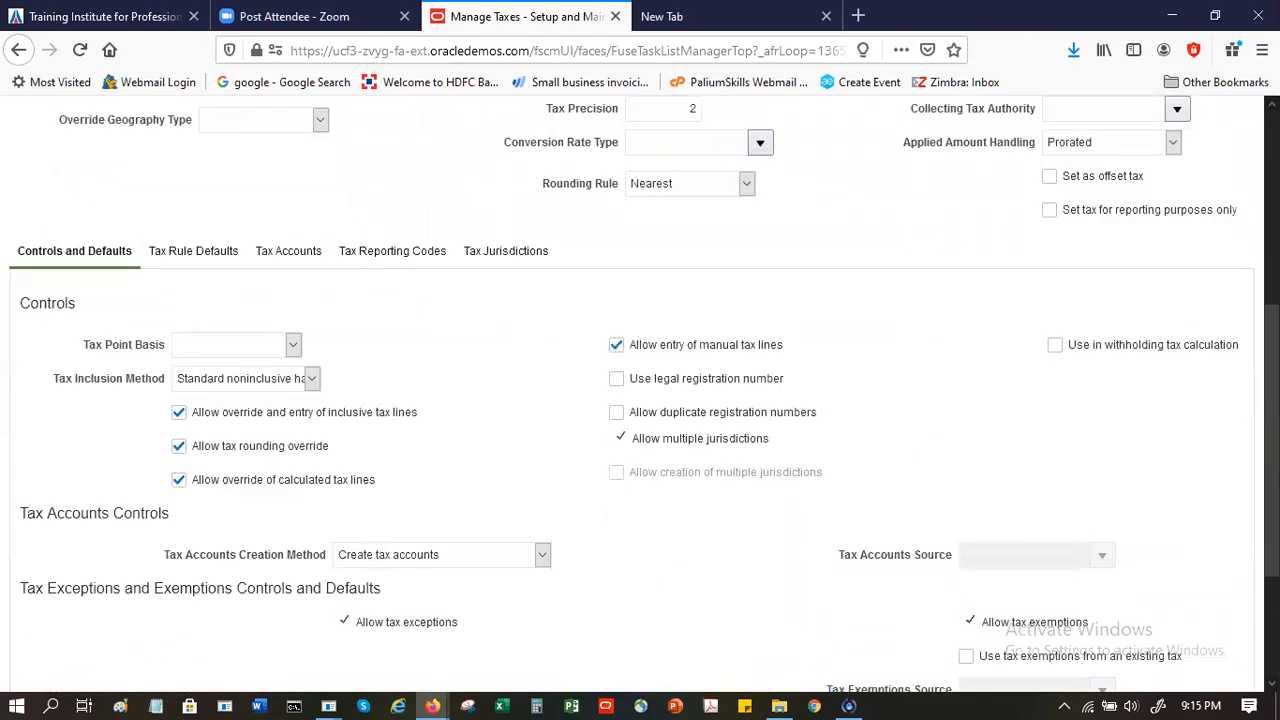
scroll(640, 394, "down", 3)
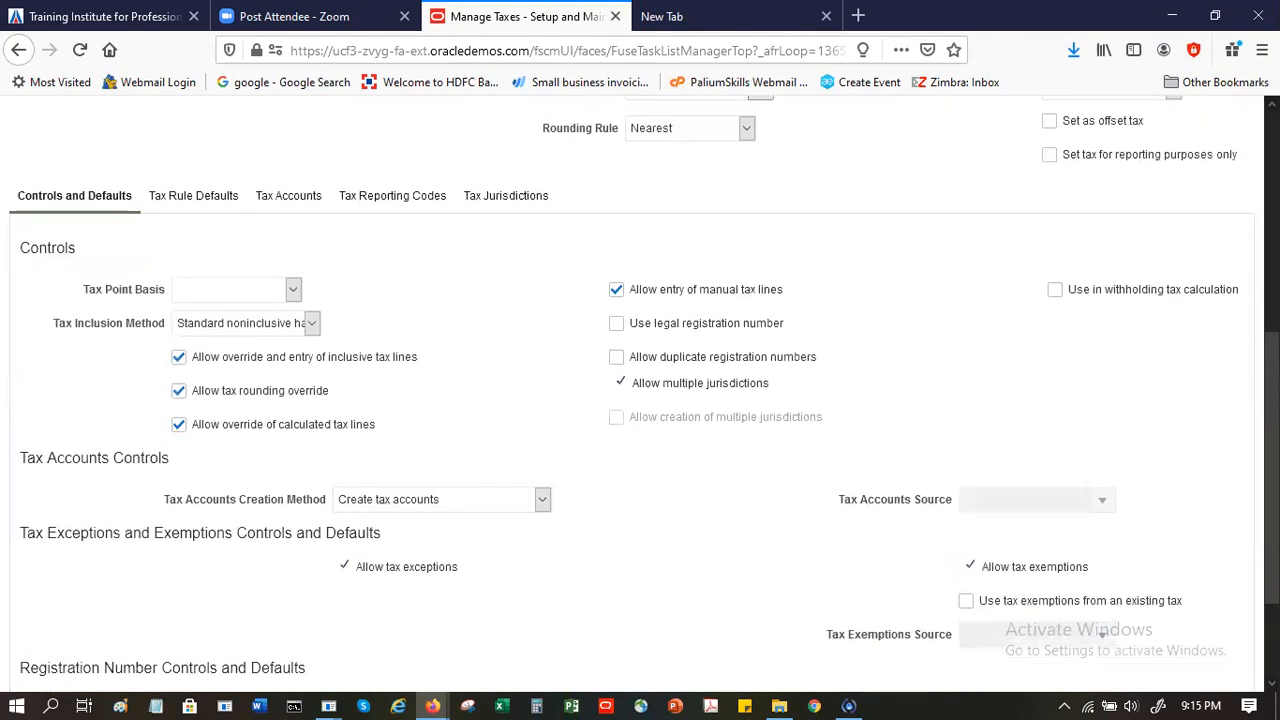
scroll(640, 394, "down", 2)
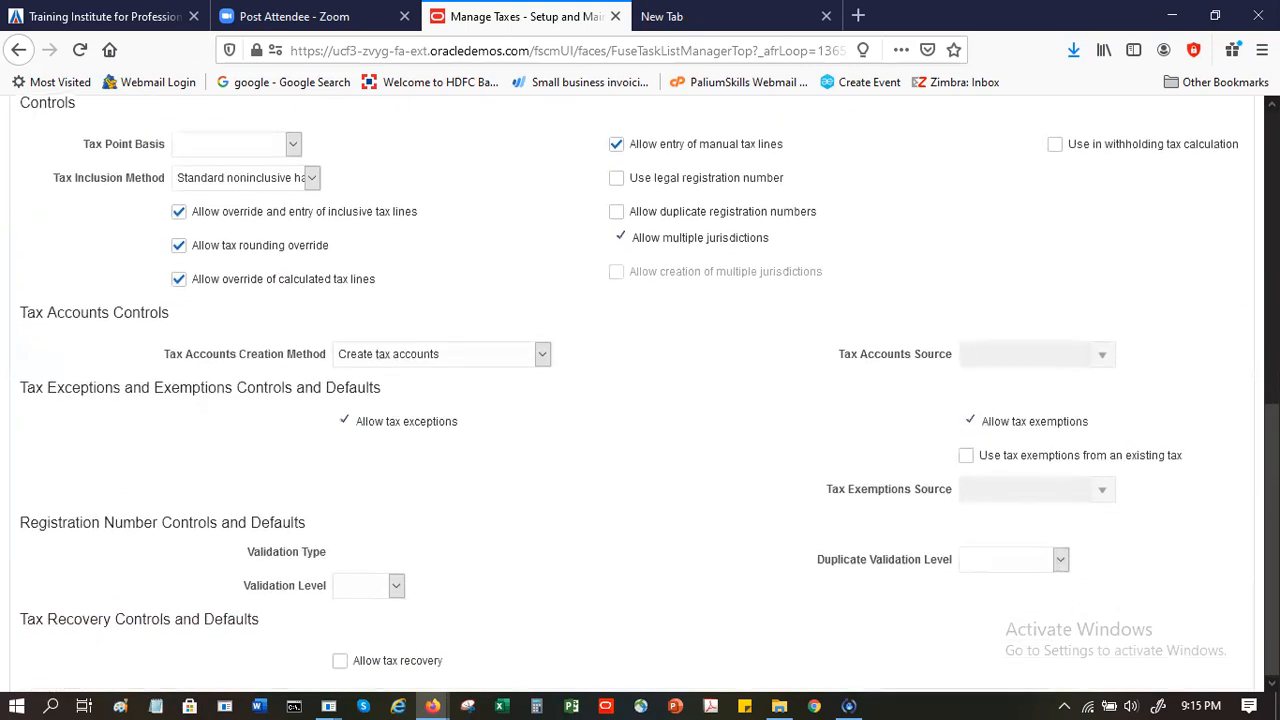
scroll(640, 394, "up", 7)
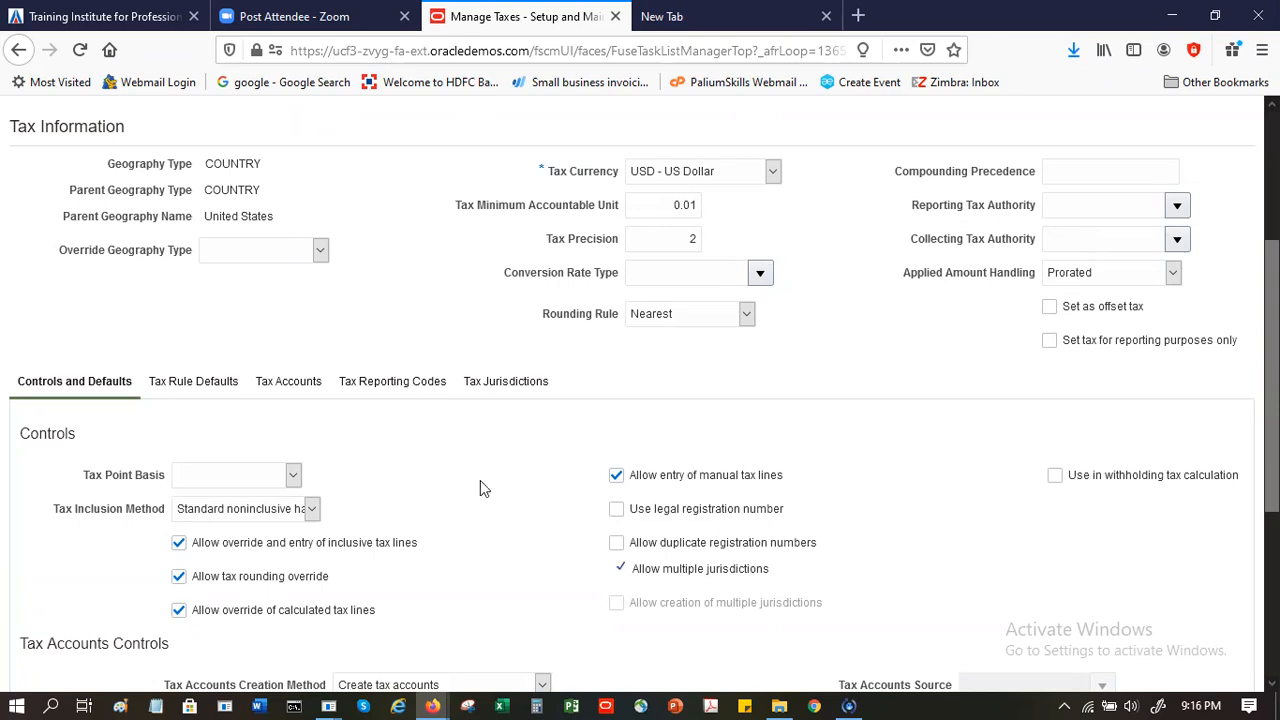
left_click(177, 386)
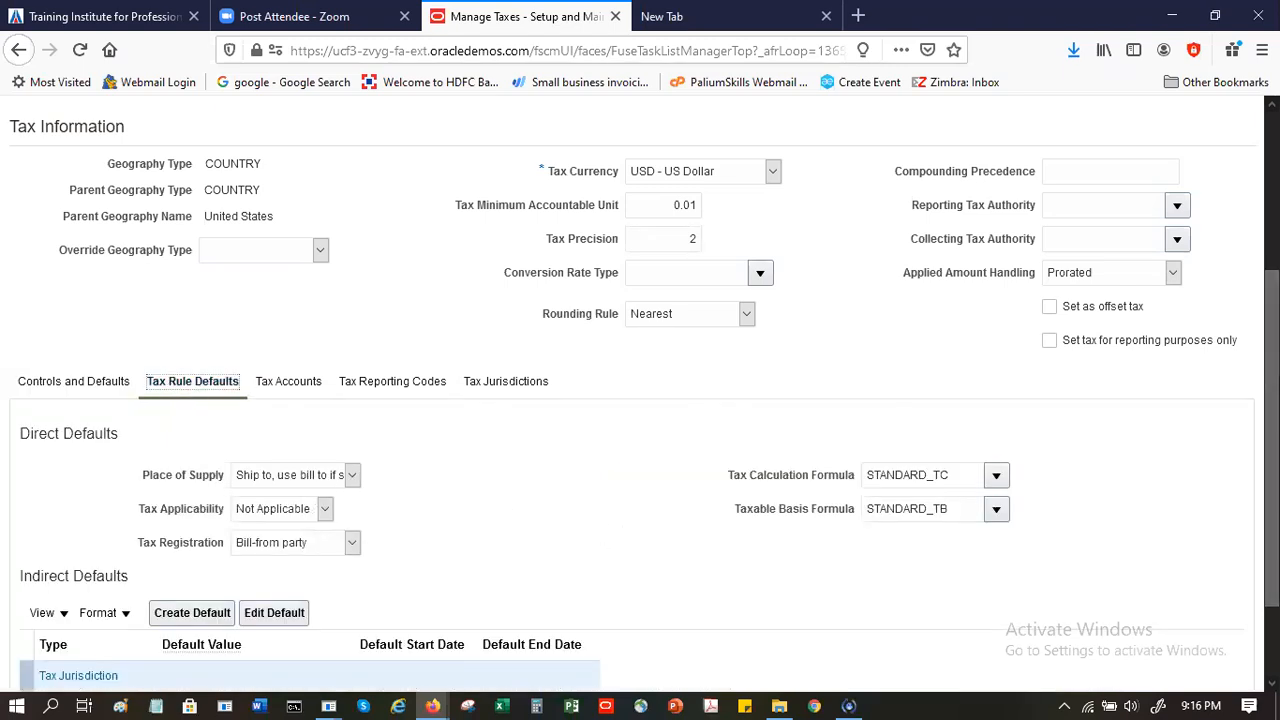
scroll(640, 400, "down", 2)
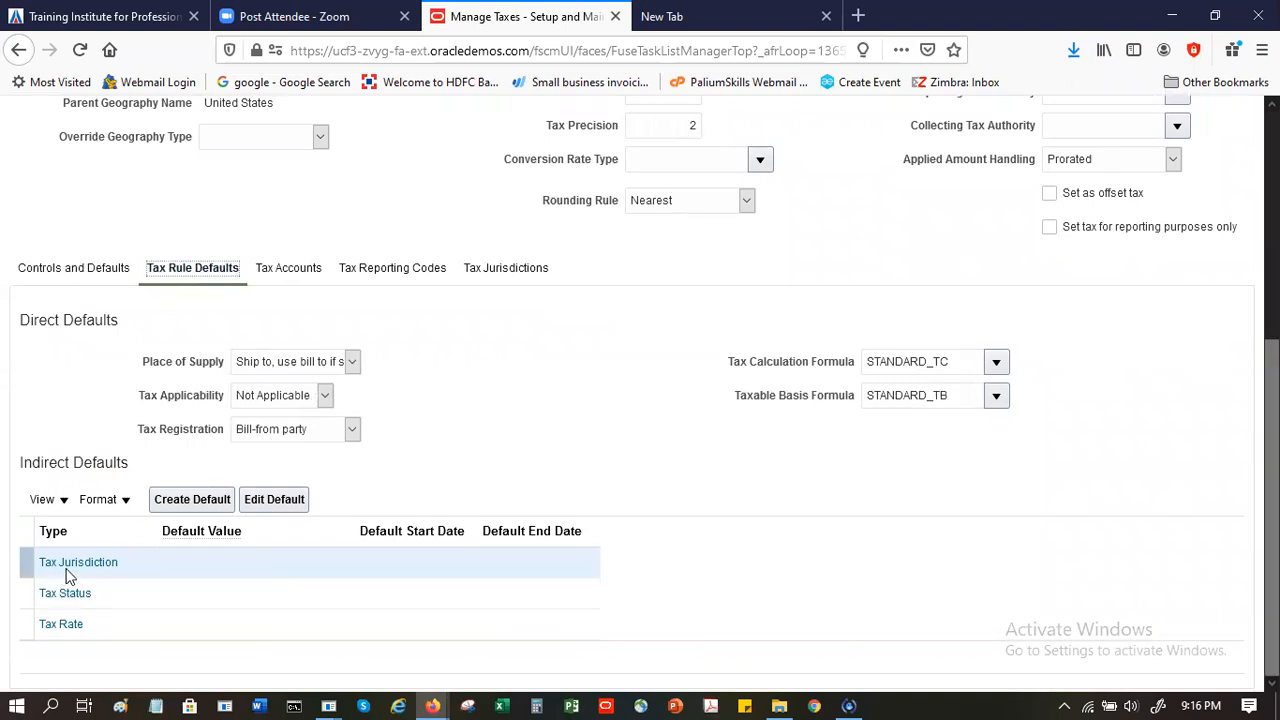
left_click(265, 508)
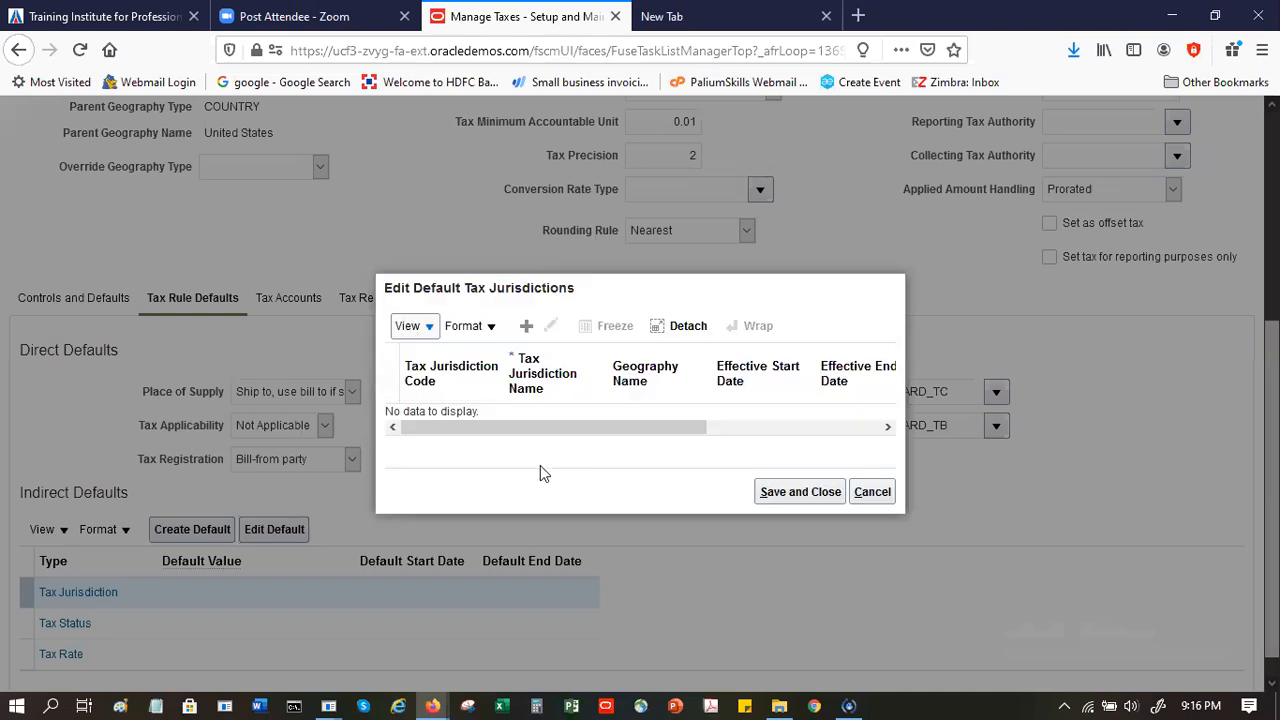
left_click(526, 326)
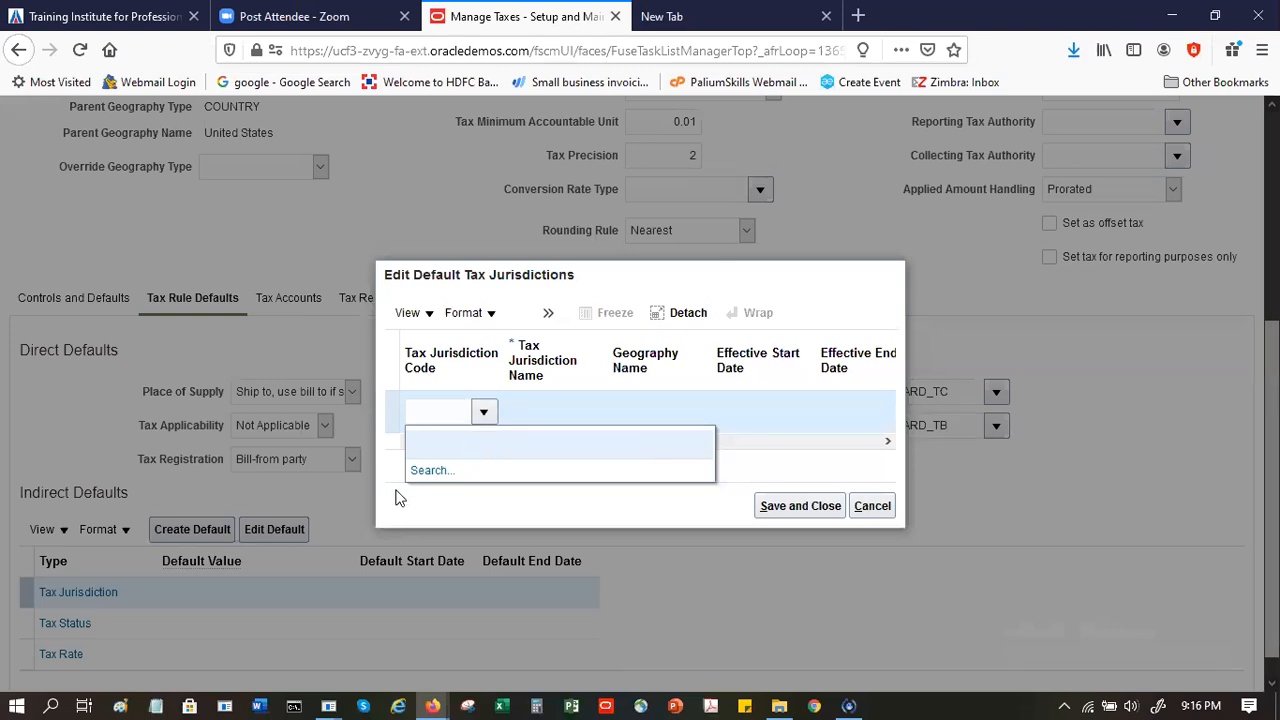
Search for a tax jurisdiction code for the new row, first with US and again with United
left_click(423, 472)
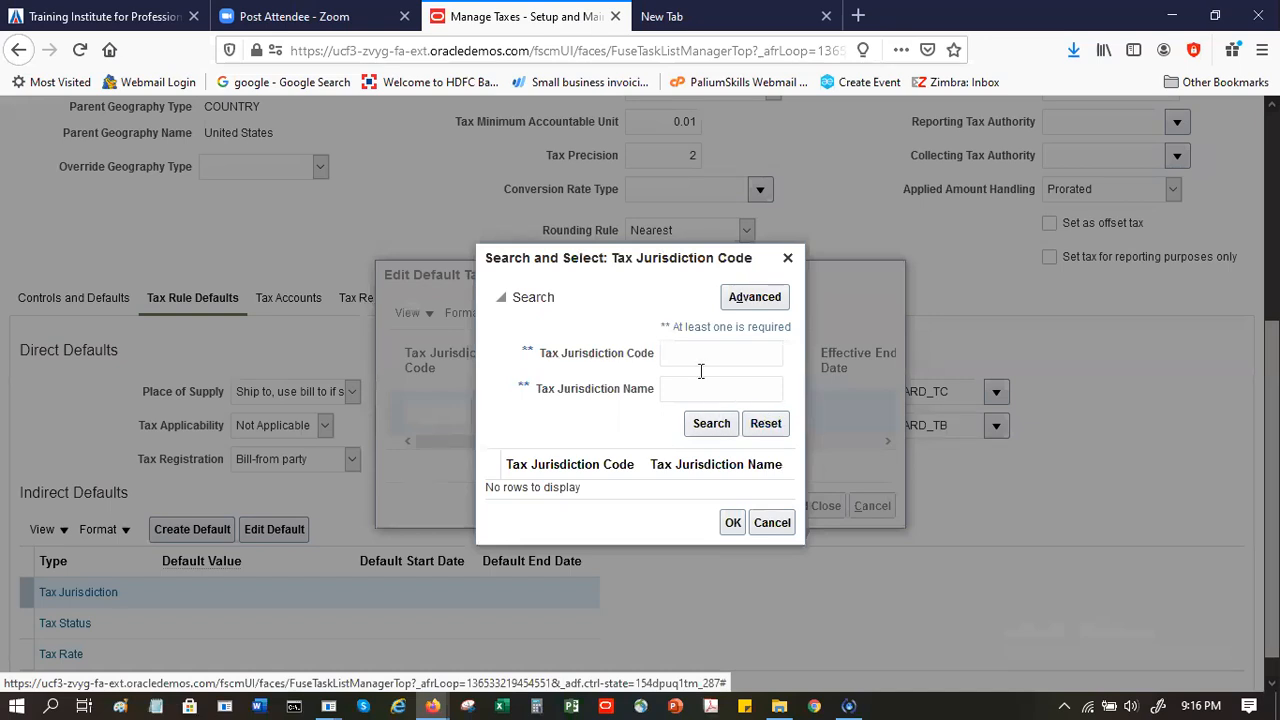
left_click(701, 356)
type("US")
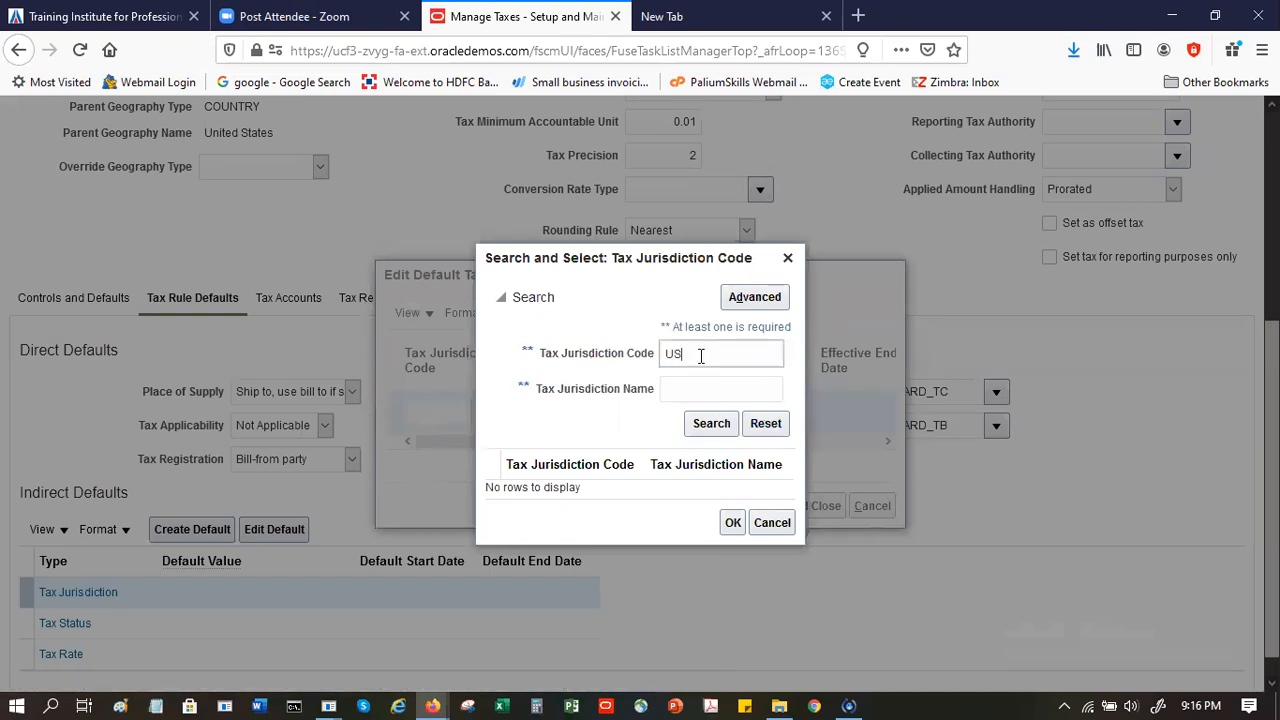
left_click(707, 425)
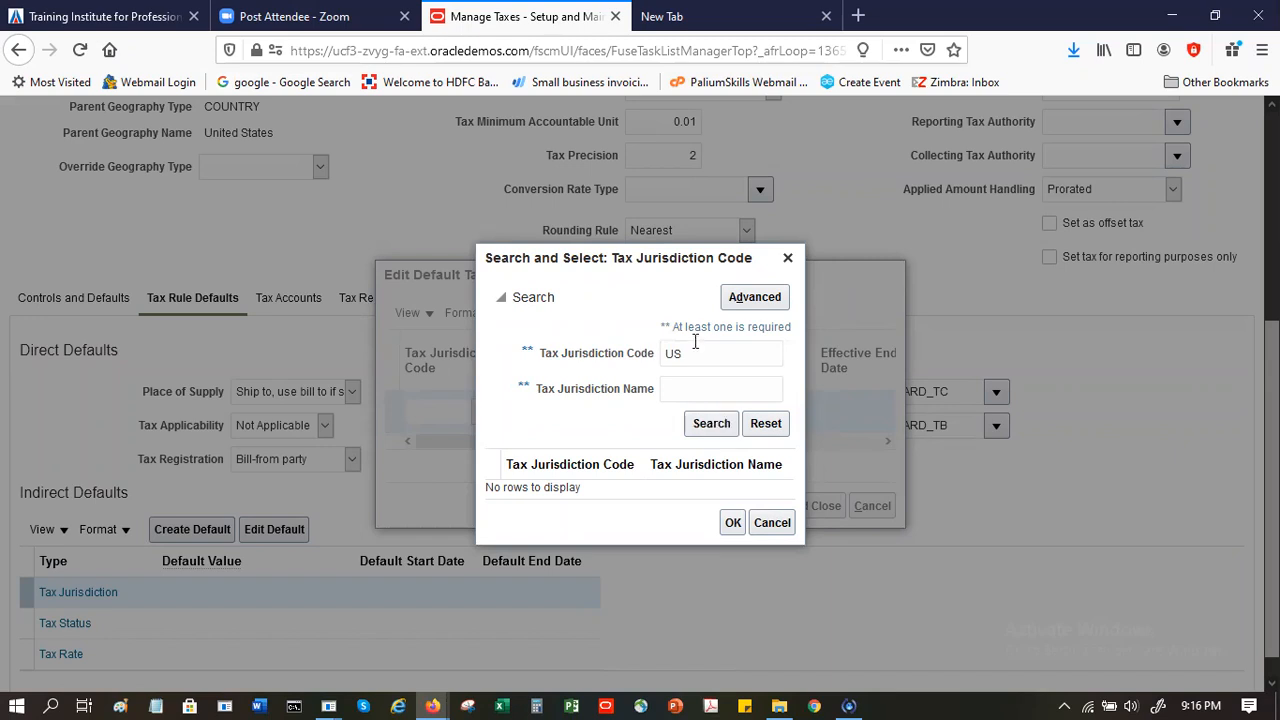
left_click_drag(690, 352, 612, 356)
type("United")
left_click(697, 427)
Clear the jurisdiction code criterion and search by Tax Jurisdiction Name United States instead
left_click_drag(720, 354, 651, 349)
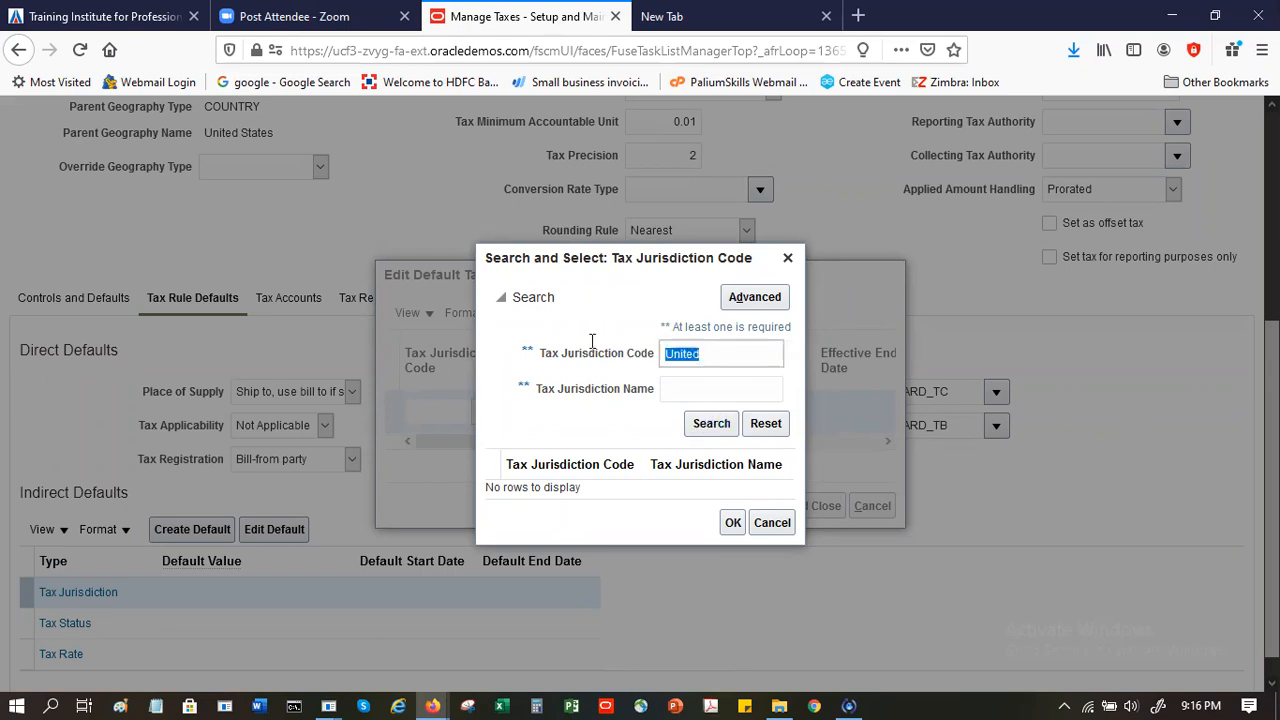
key("ctrl+x")
key("Tab")
key("ctrl+v")
type("St")
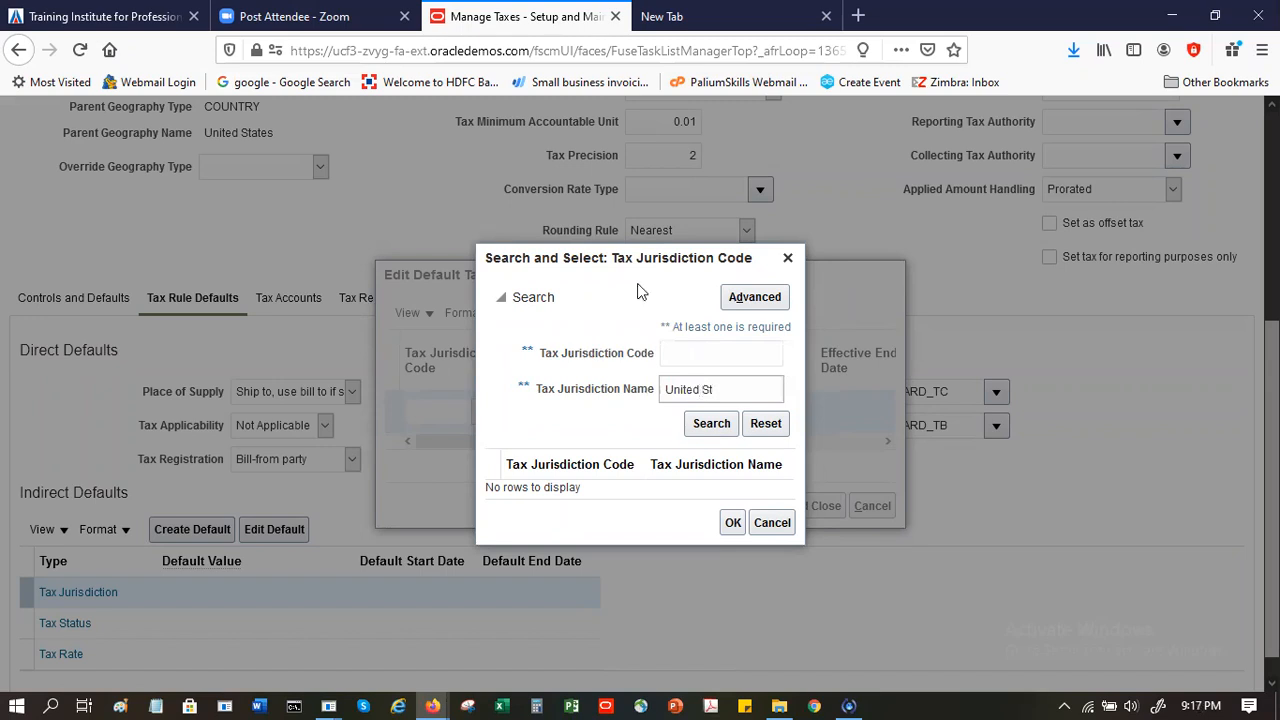
type("ates")
left_click(722, 432)
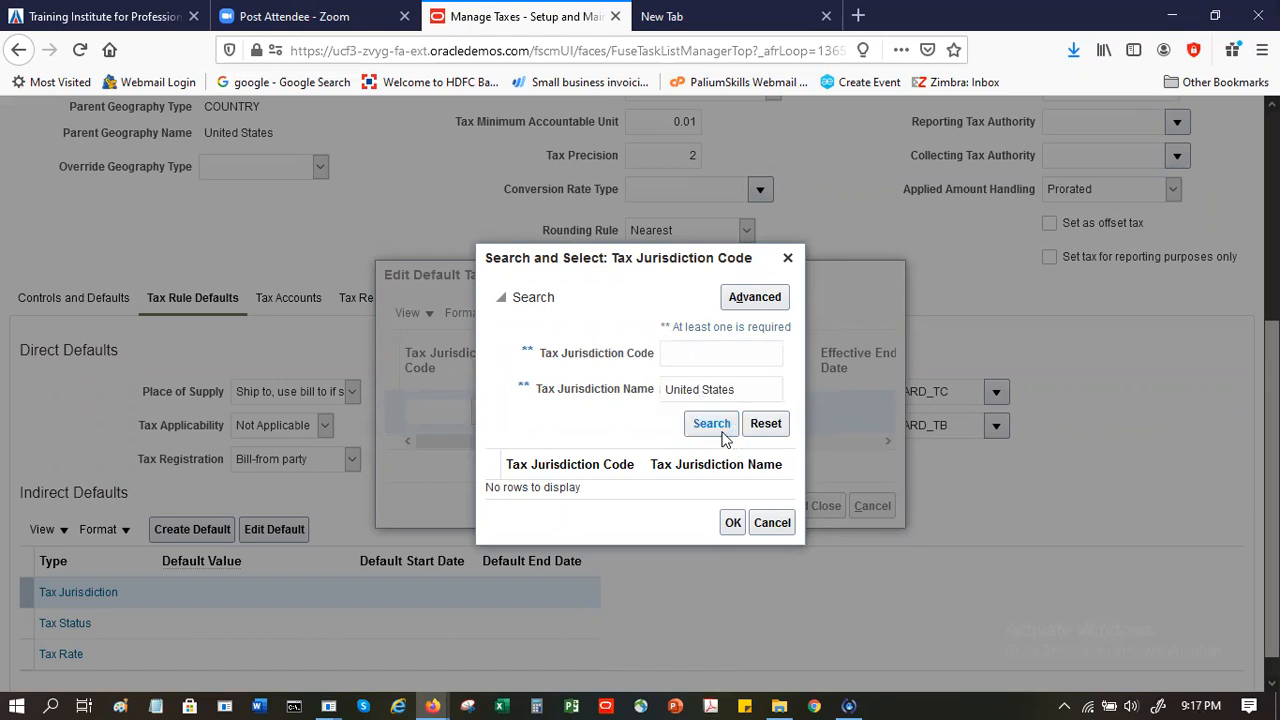
Switch to the advanced search, clear the jurisdiction name criterion, and search for Tax Jurisdiction Code SP
left_click(752, 300)
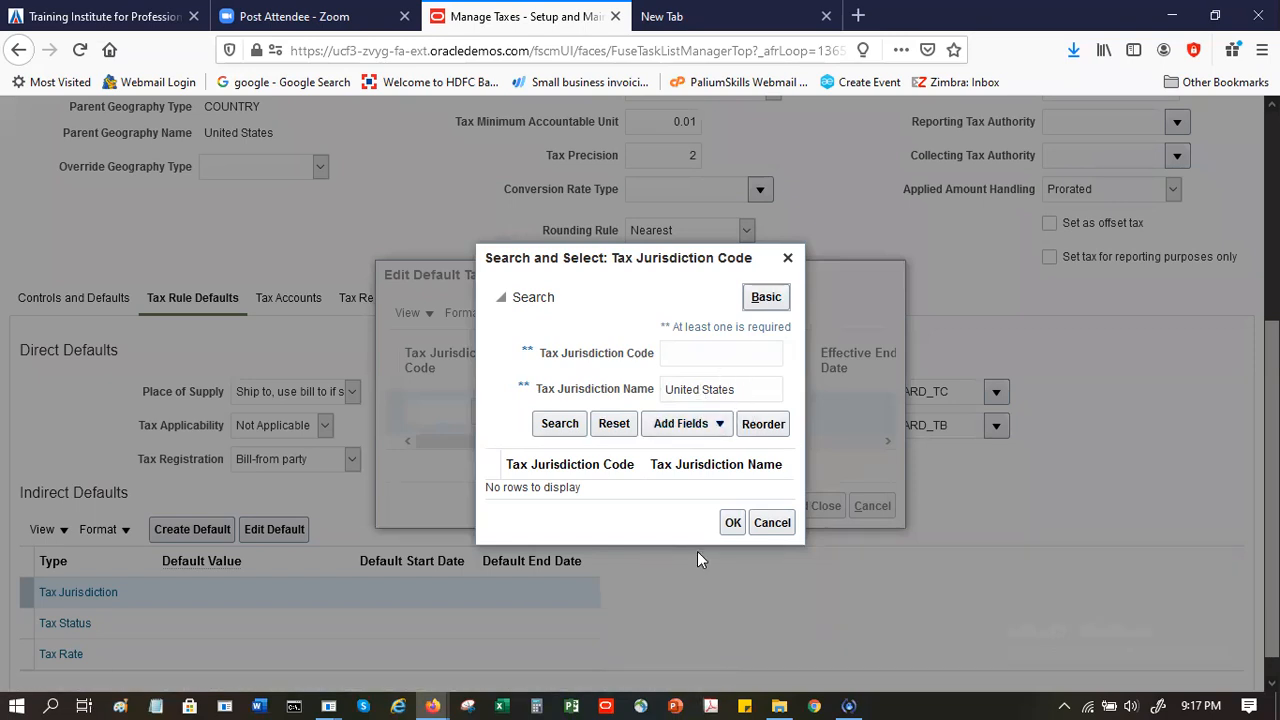
left_click_drag(740, 392, 519, 392)
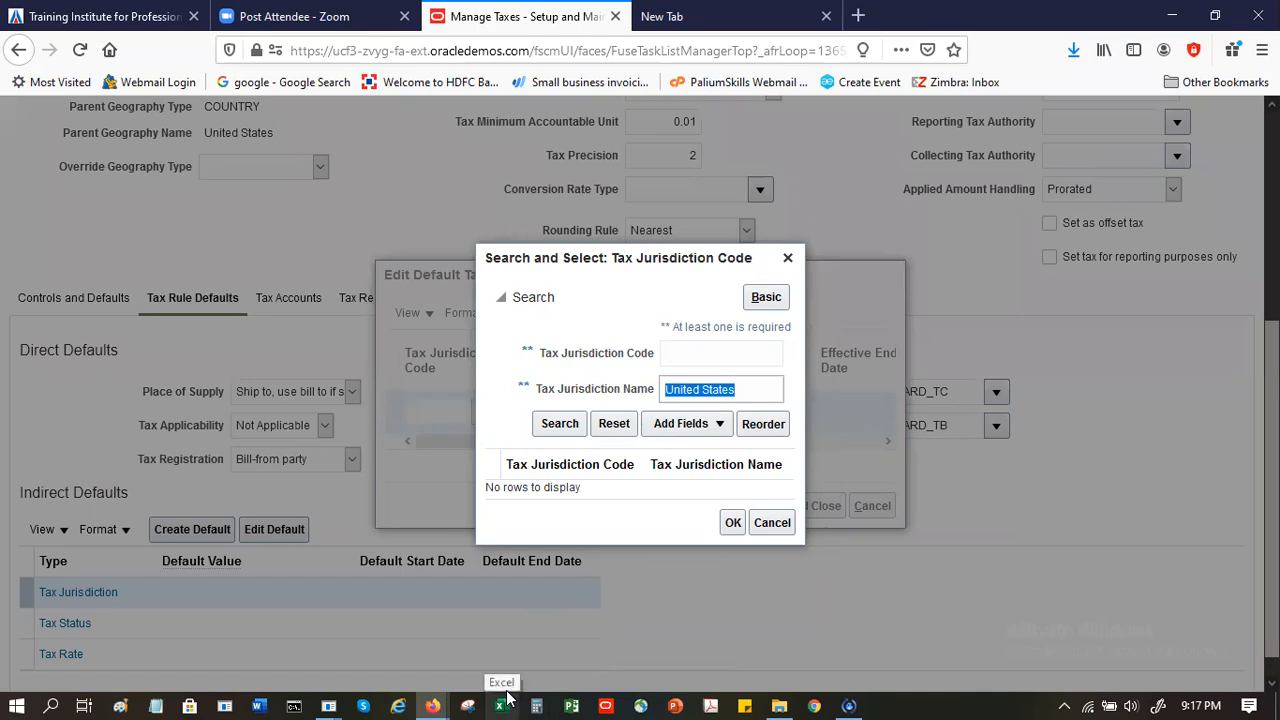
left_click(738, 390)
left_click_drag(697, 388, 539, 386)
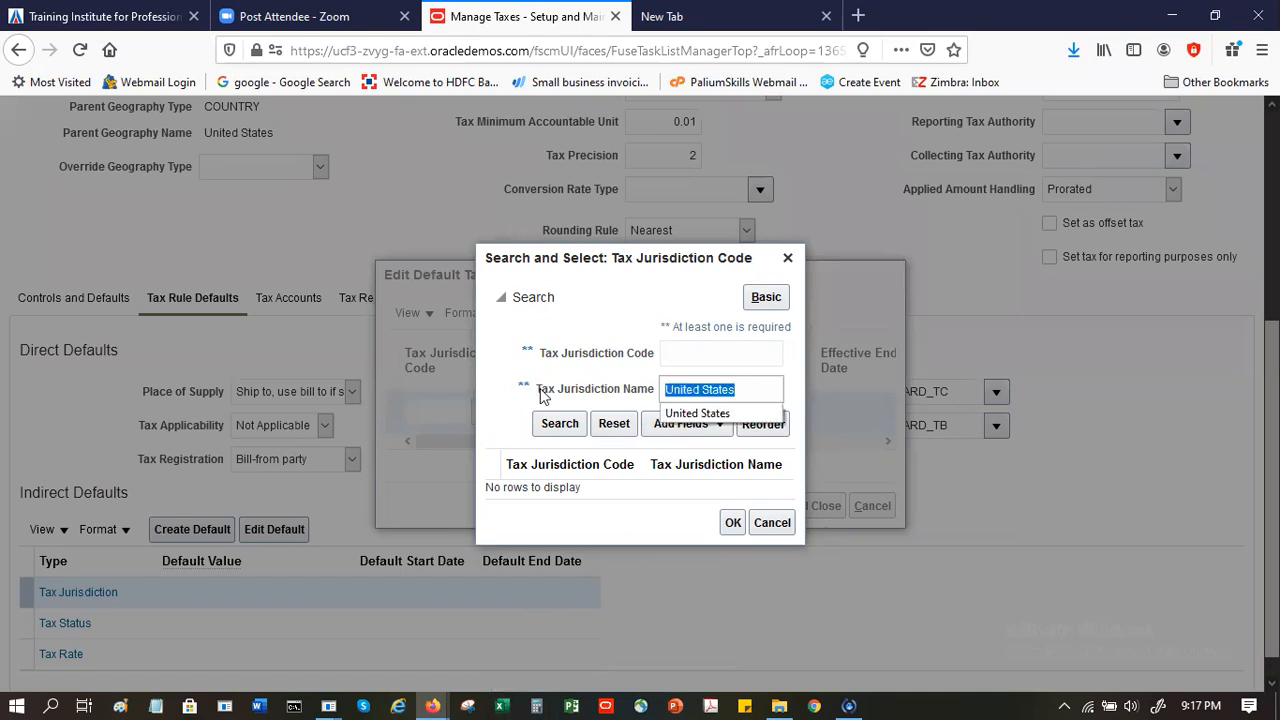
key("BackSpace")
left_click(675, 354)
type("SP")
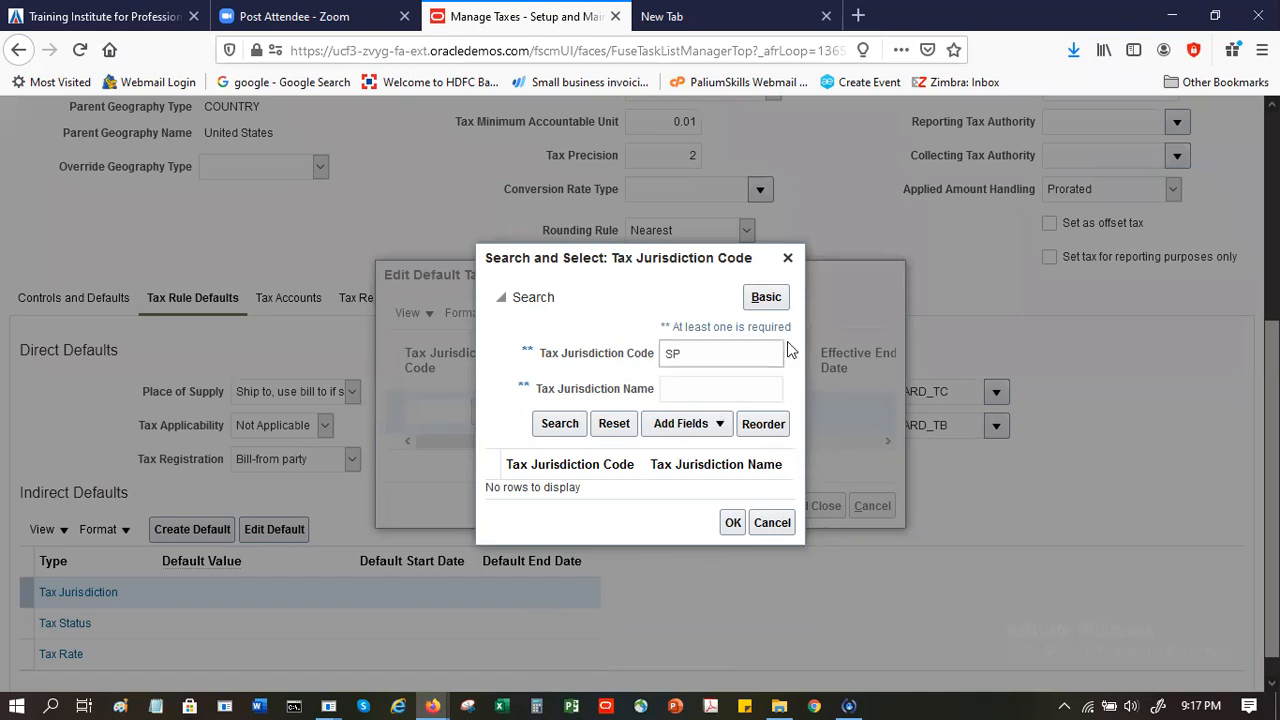
left_click(553, 432)
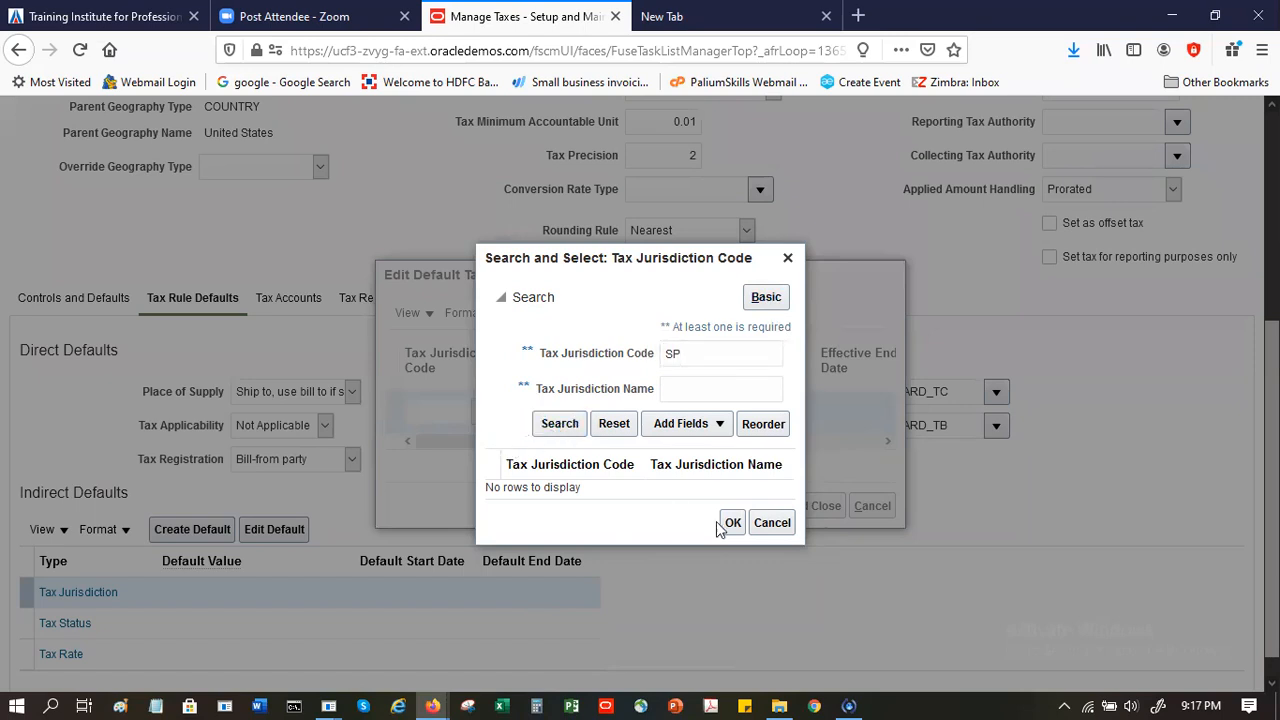
Replace the Tax Jurisdiction Code criterion with US, and cancel both the code search and the edit of the default tax jurisdictions
double_click(686, 344)
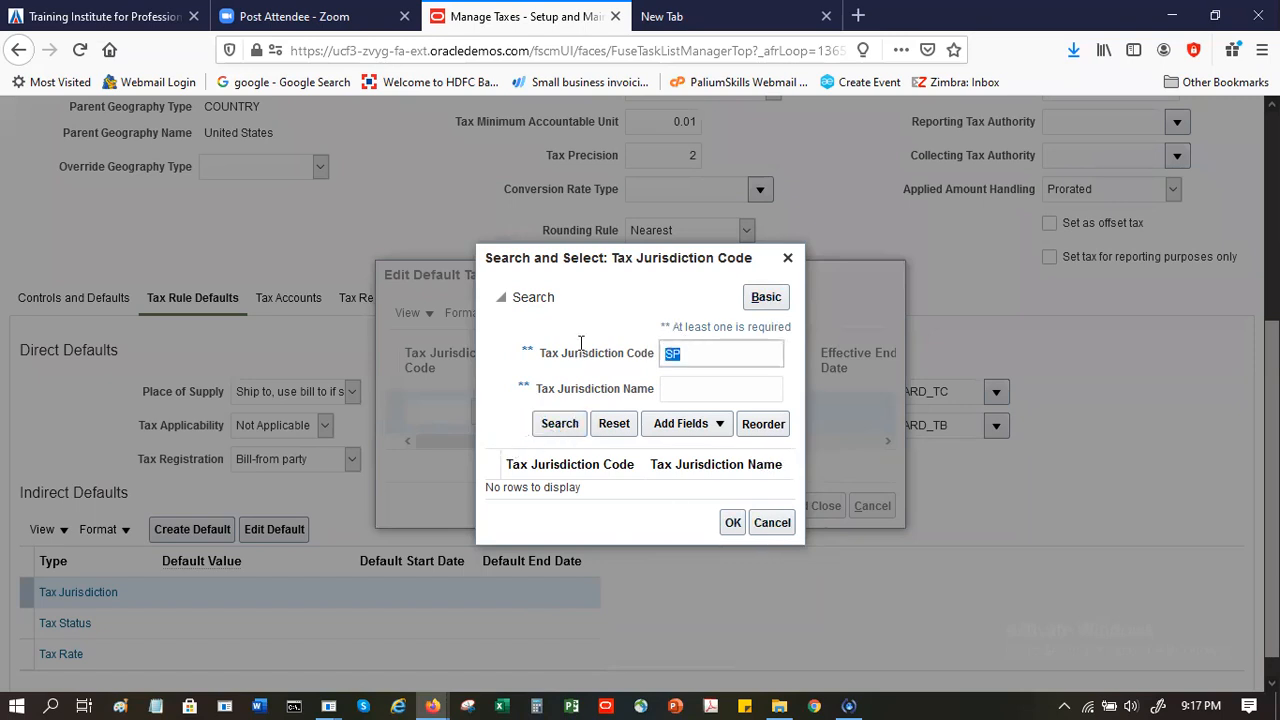
type("US")
left_click(768, 523)
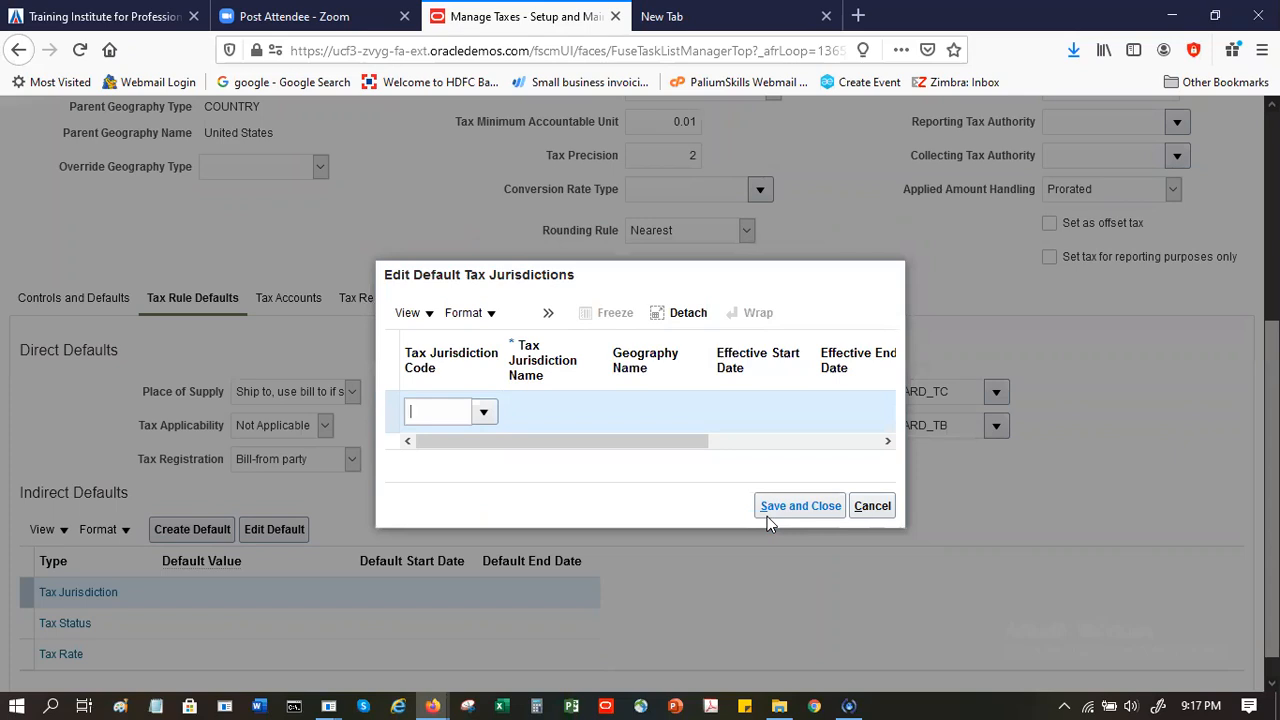
left_click(877, 505)
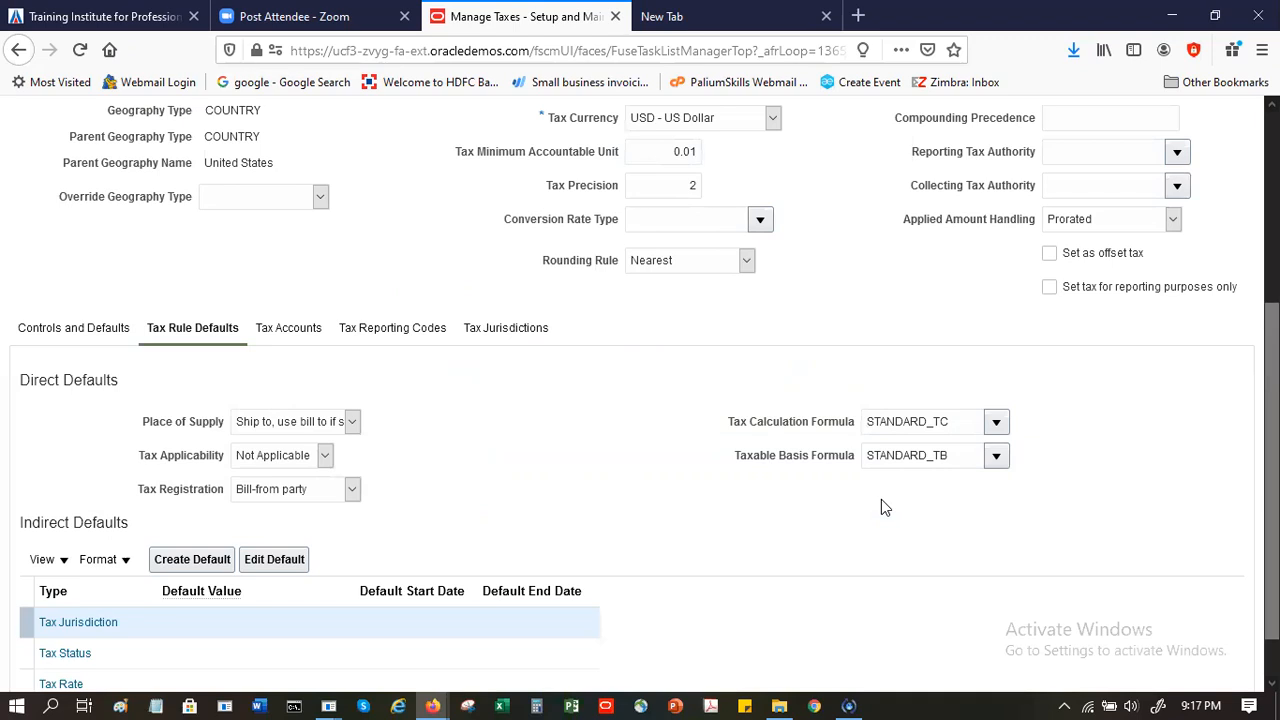
Create a new default tax jurisdiction for the tax, with code US and name United States
left_click(189, 566)
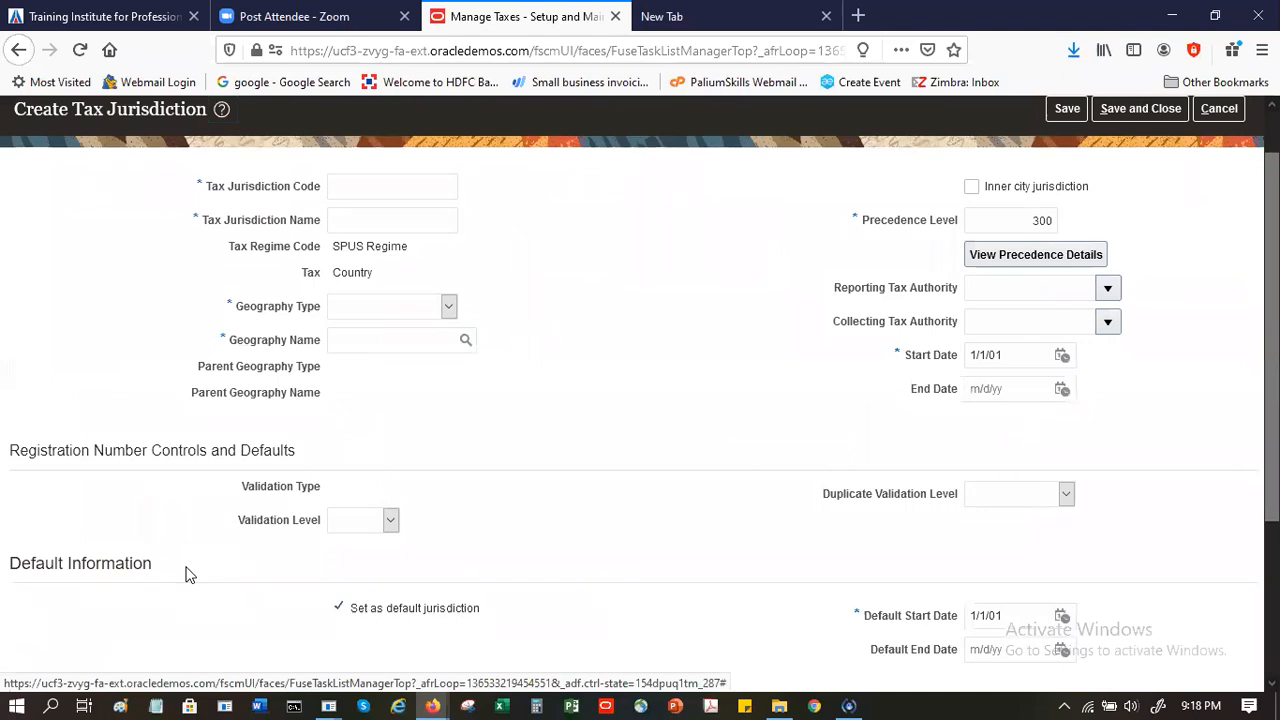
left_click(389, 186)
type("SFT")
key("BackSpace")
key("BackSpace")
key("BackSpace")
type("US")
key("Tab")
type("Un")
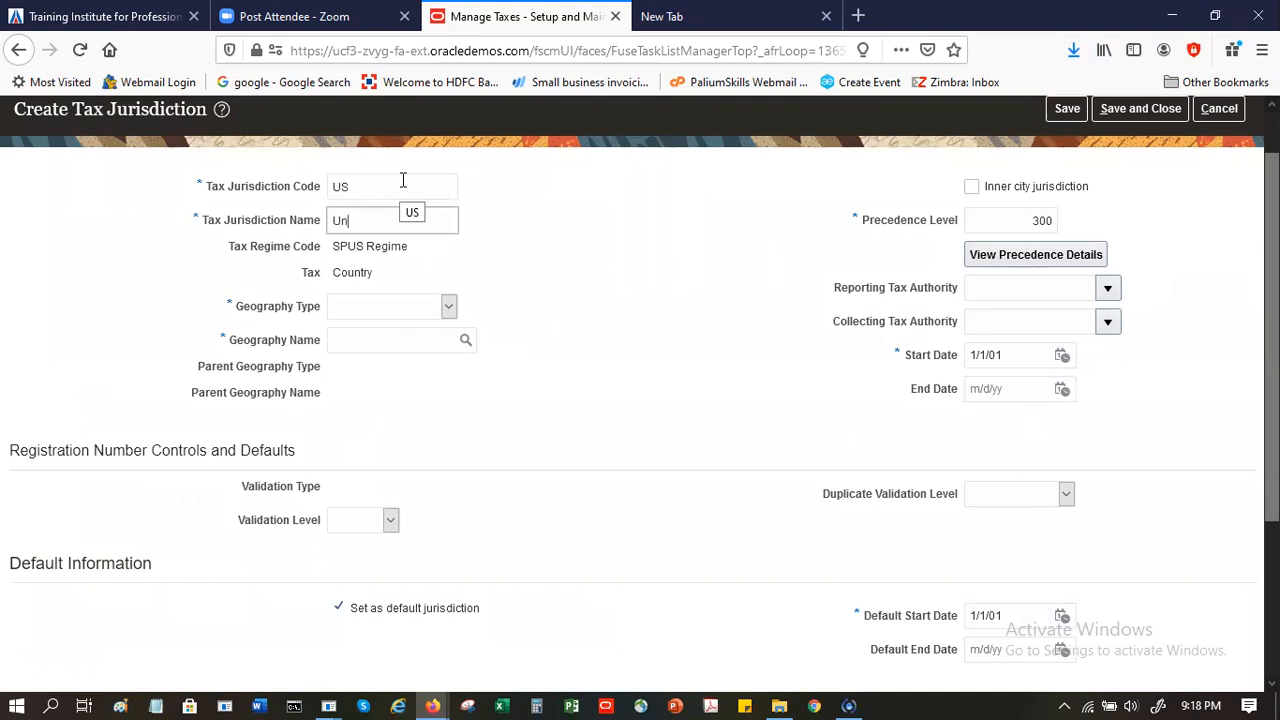
type("ited States")
key("Tab")
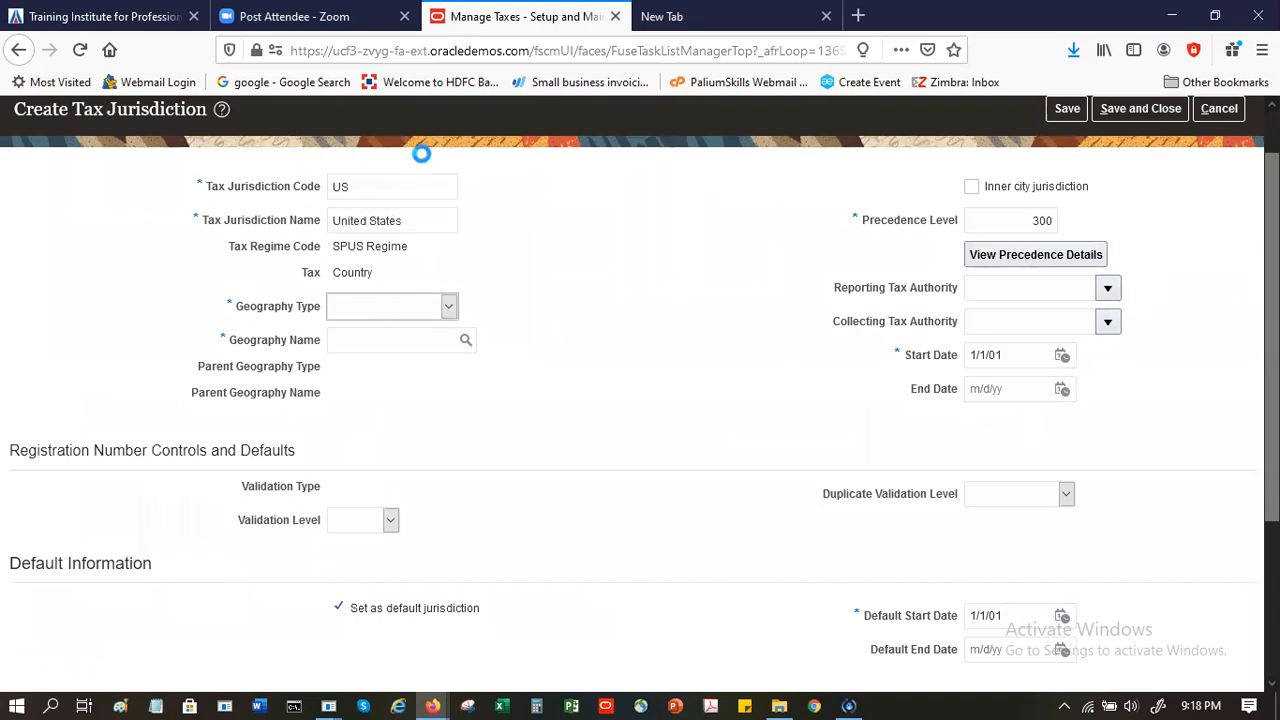
Set the new jurisdiction's geography type to COUNTRY and start entering its geography name
left_click(420, 315)
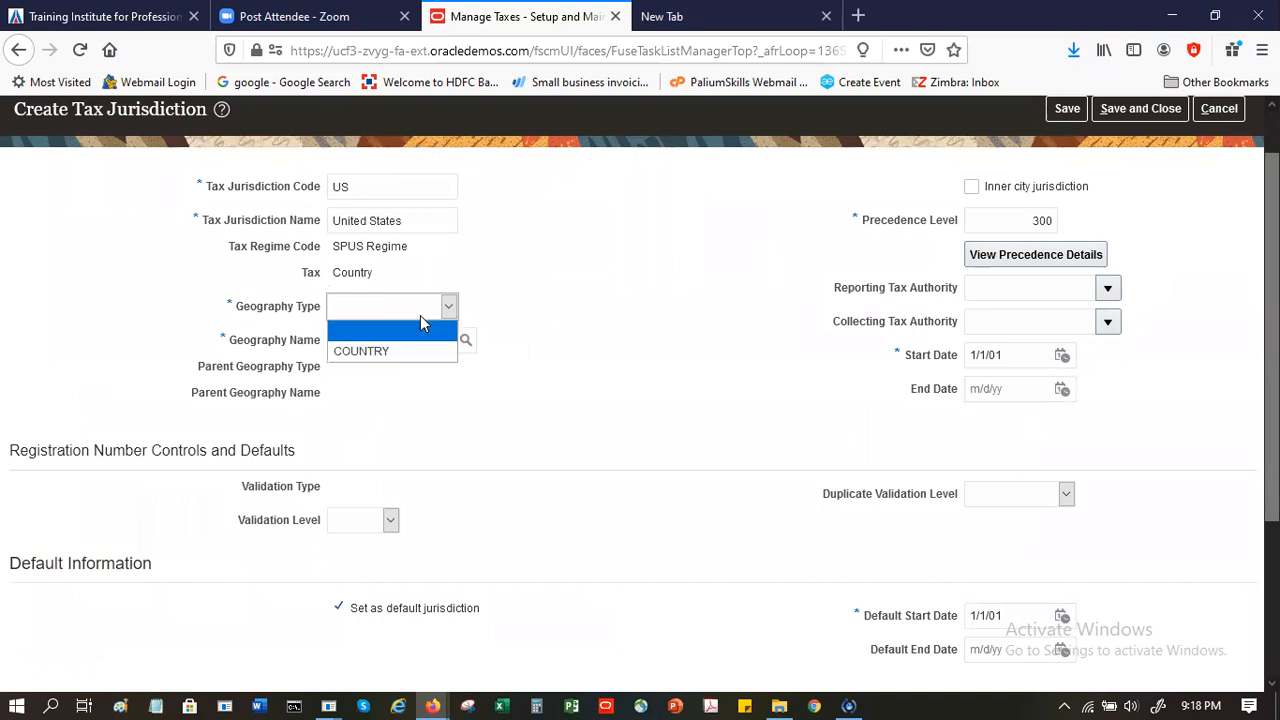
left_click(423, 346)
left_click(423, 344)
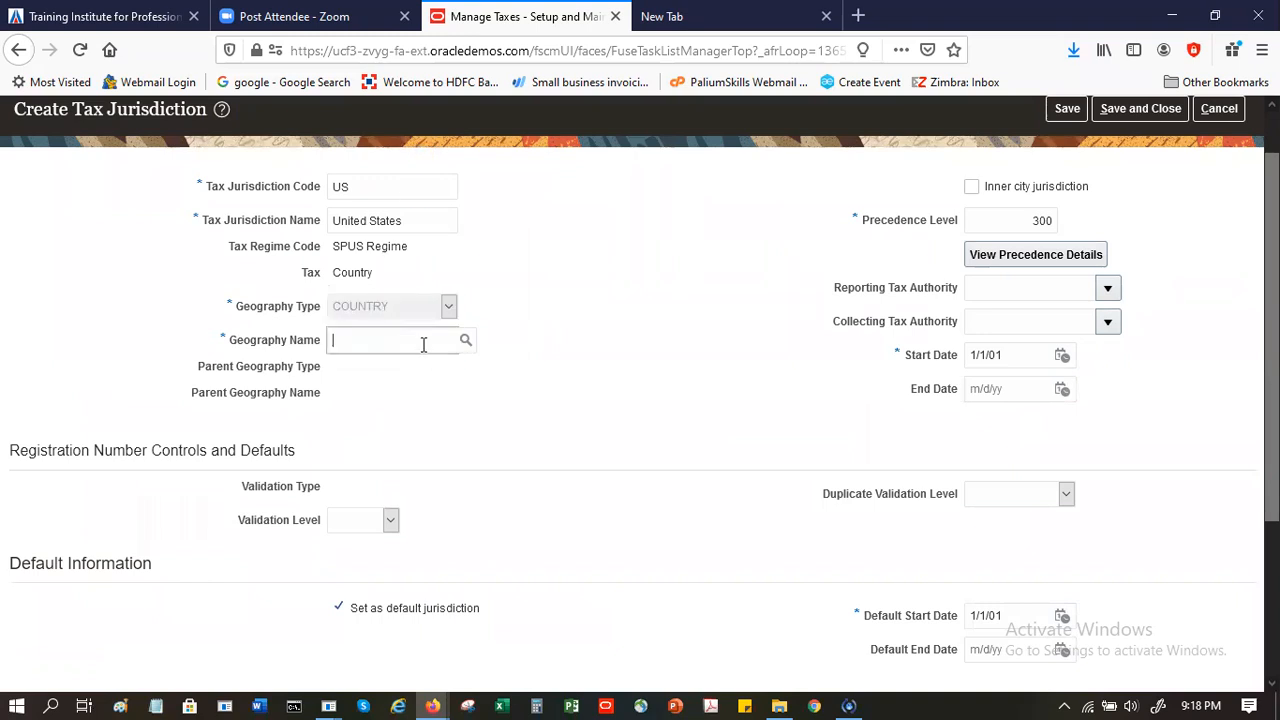
Set the jurisdiction's geography name to United States by searching for geography code US and selecting the matching entry
type("United States")
key("Tab")
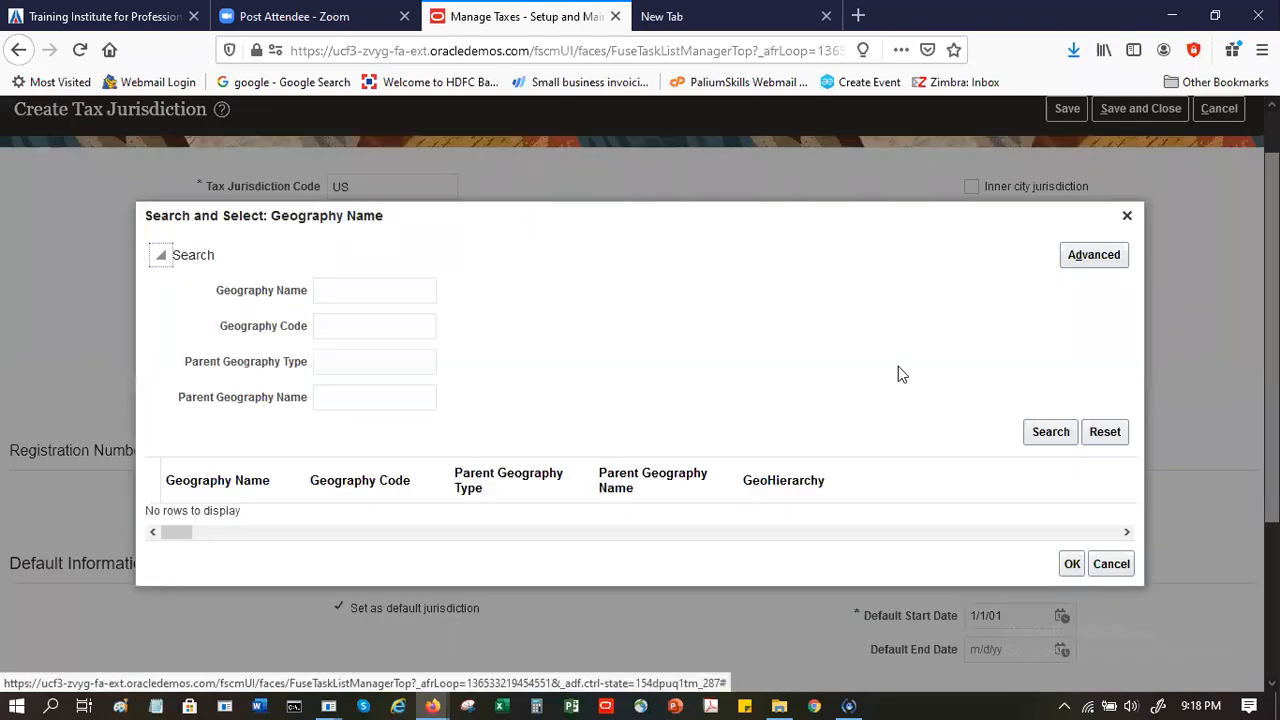
left_click(346, 285)
key("Tab")
type("US")
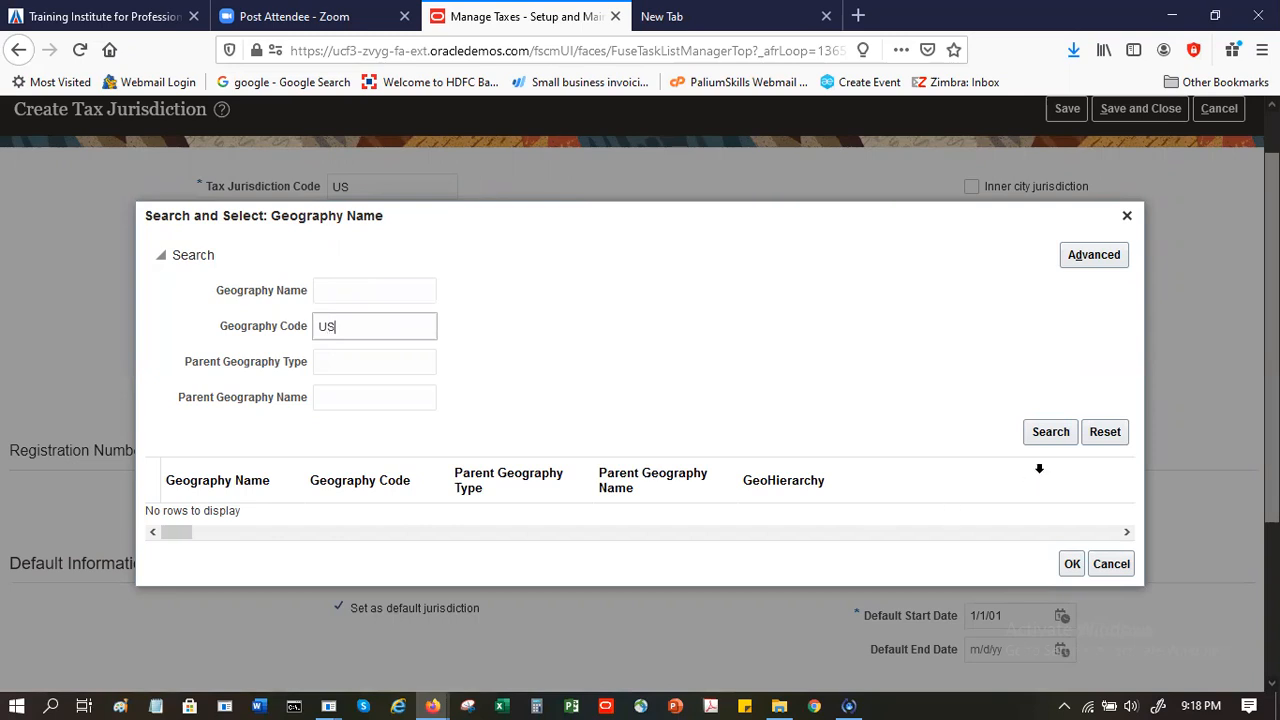
left_click(1050, 435)
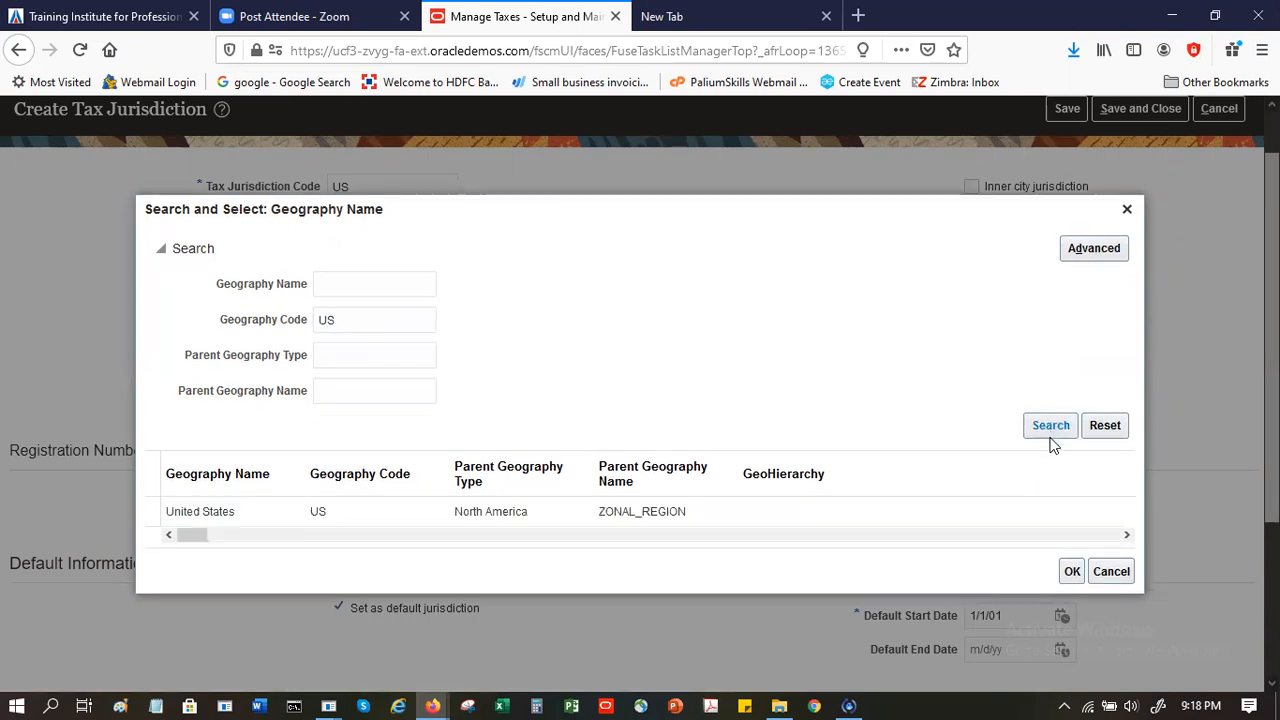
left_click(738, 520)
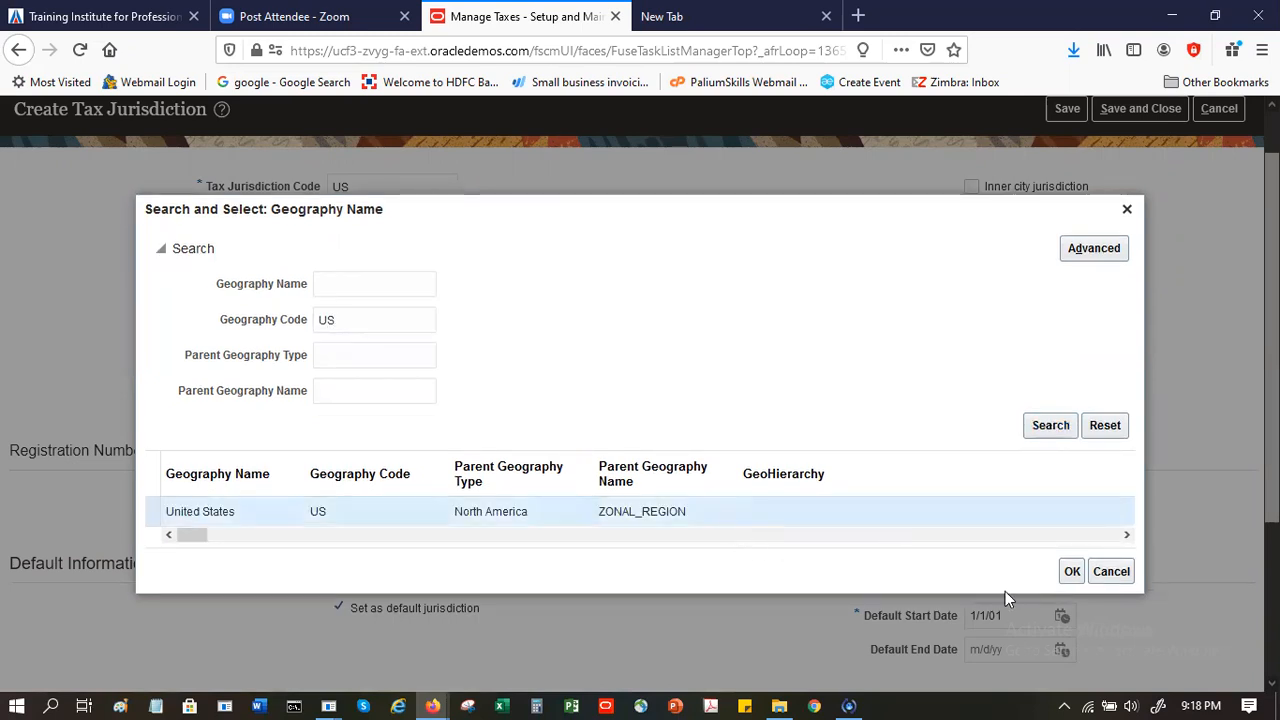
left_click(1074, 572)
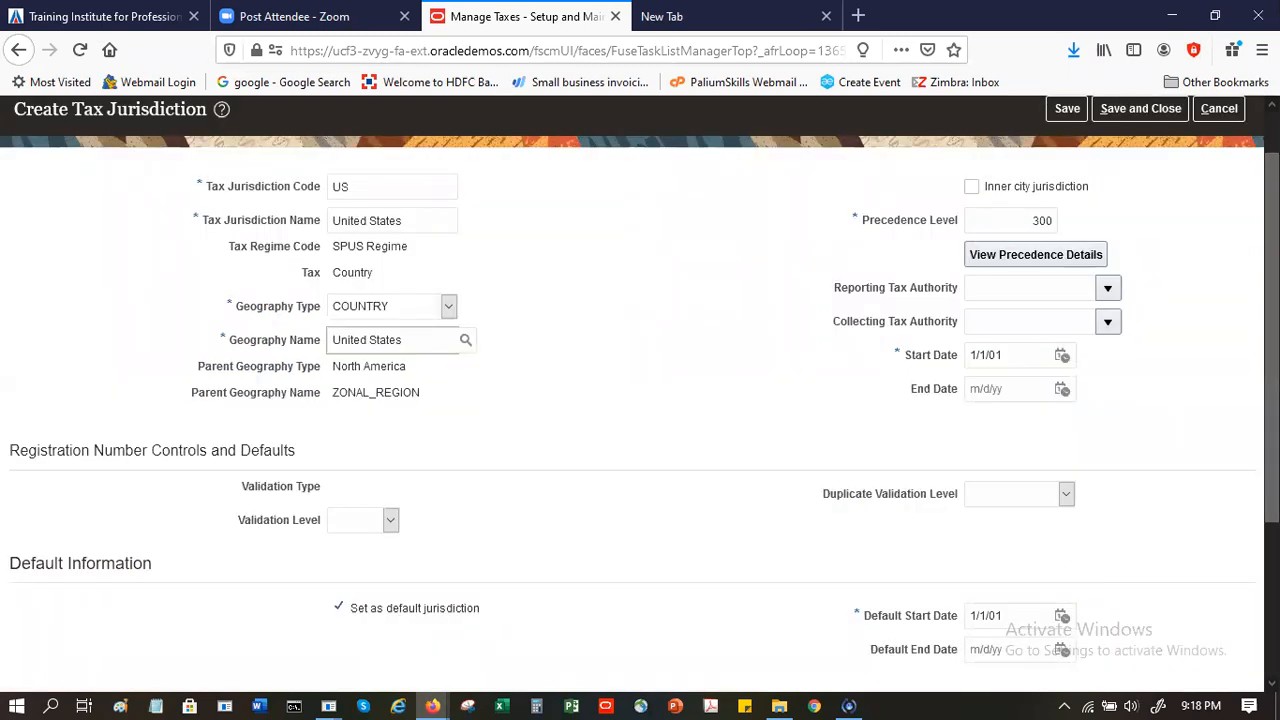
Add a blank tax reporting code row to the tax jurisdiction's associated information, and save and close the jurisdiction
scroll(640, 390, "down", 3)
scroll(640, 390, "down", 1)
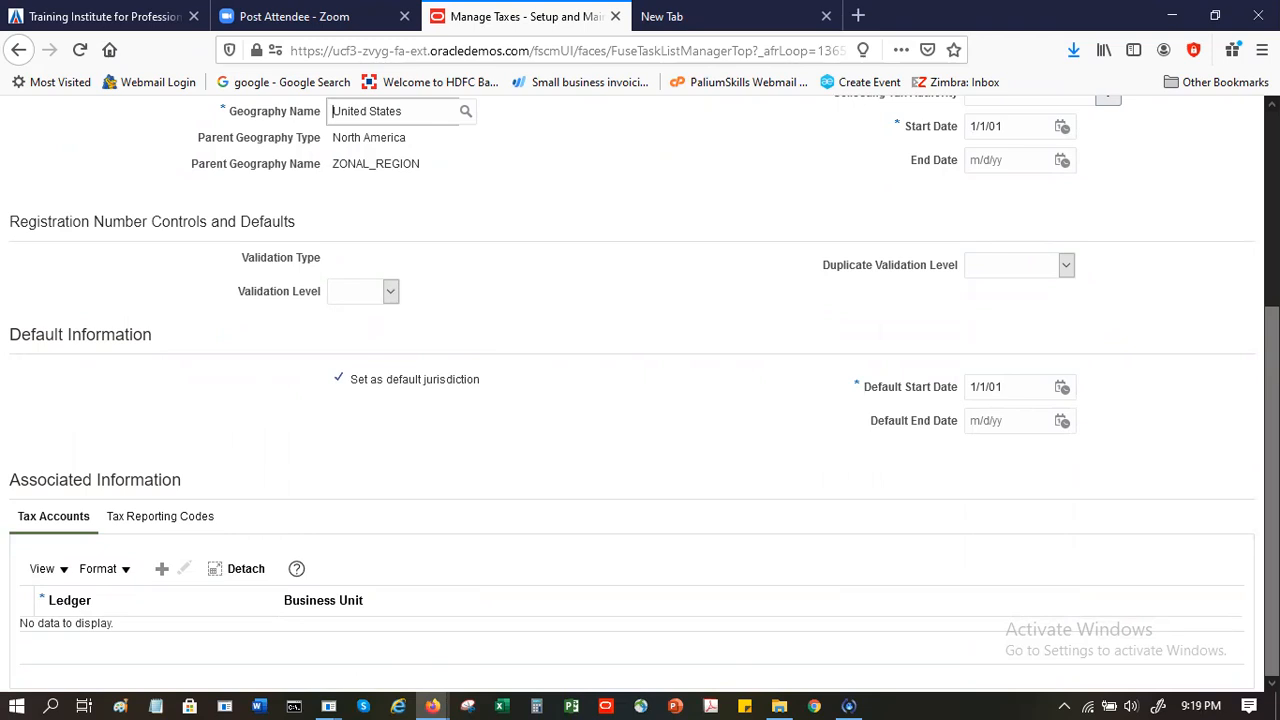
left_click(152, 519)
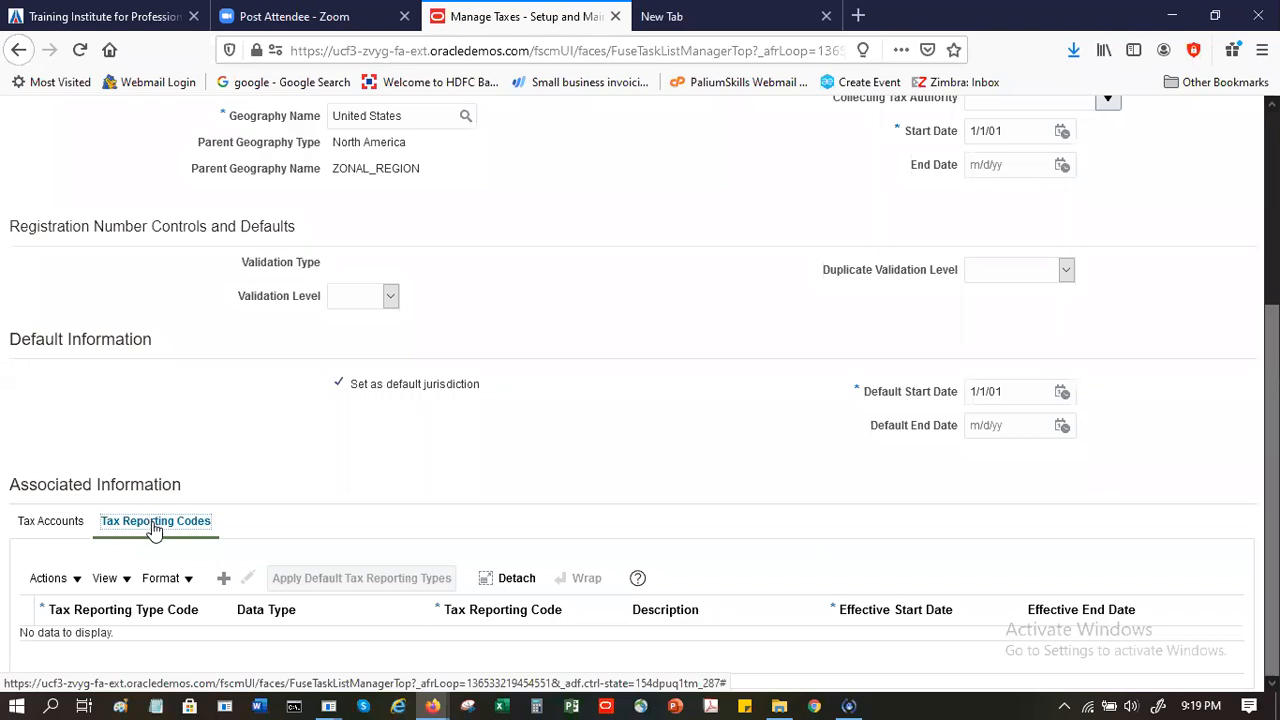
scroll(640, 390, "up", 3)
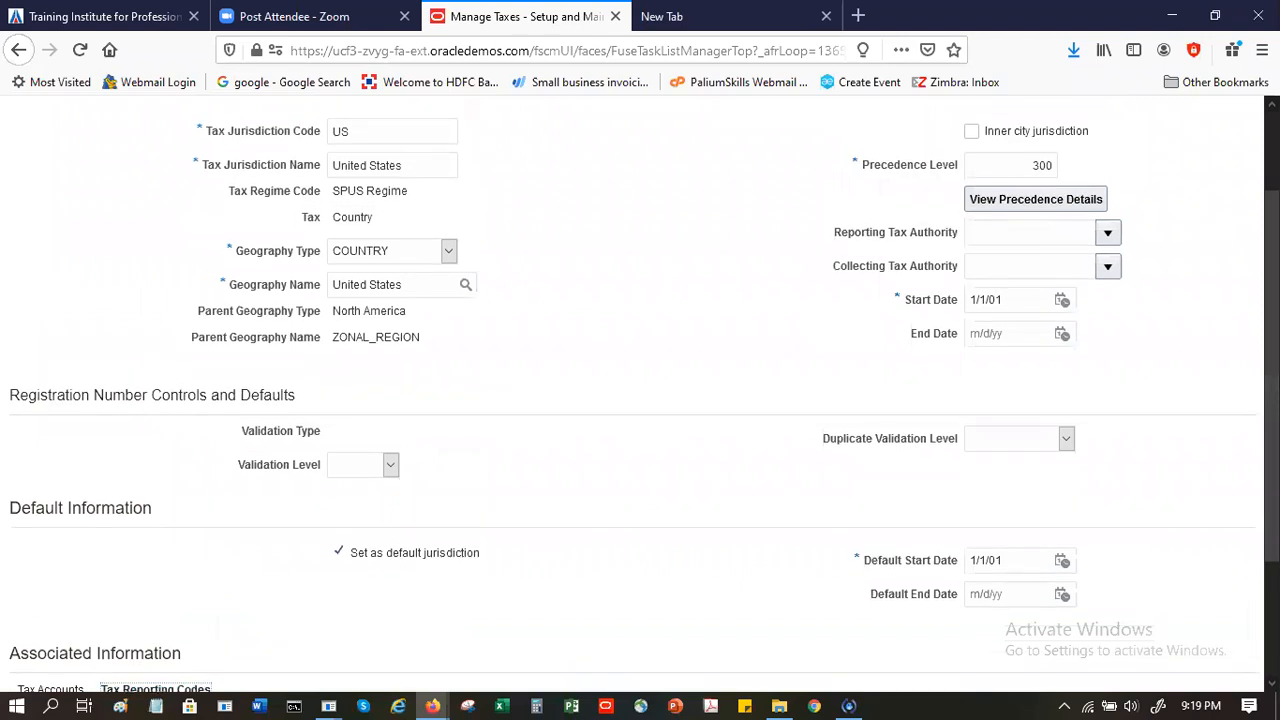
scroll(640, 390, "down", 3)
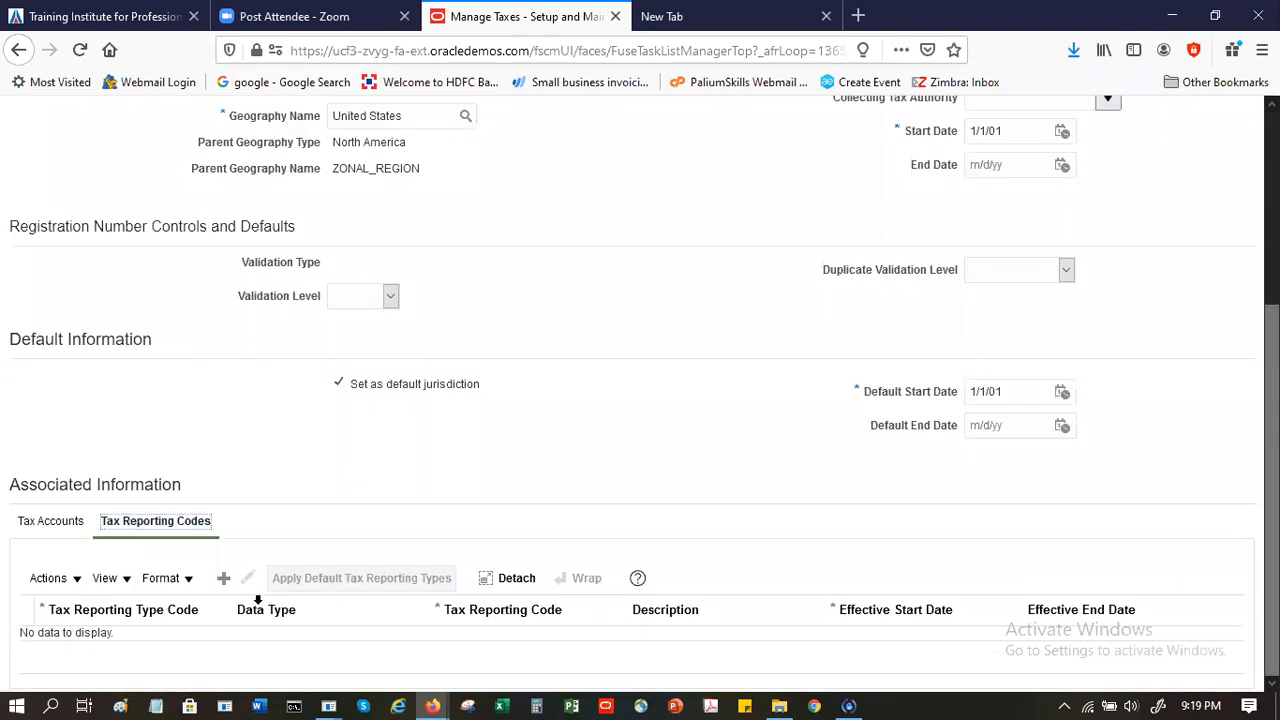
left_click(225, 584)
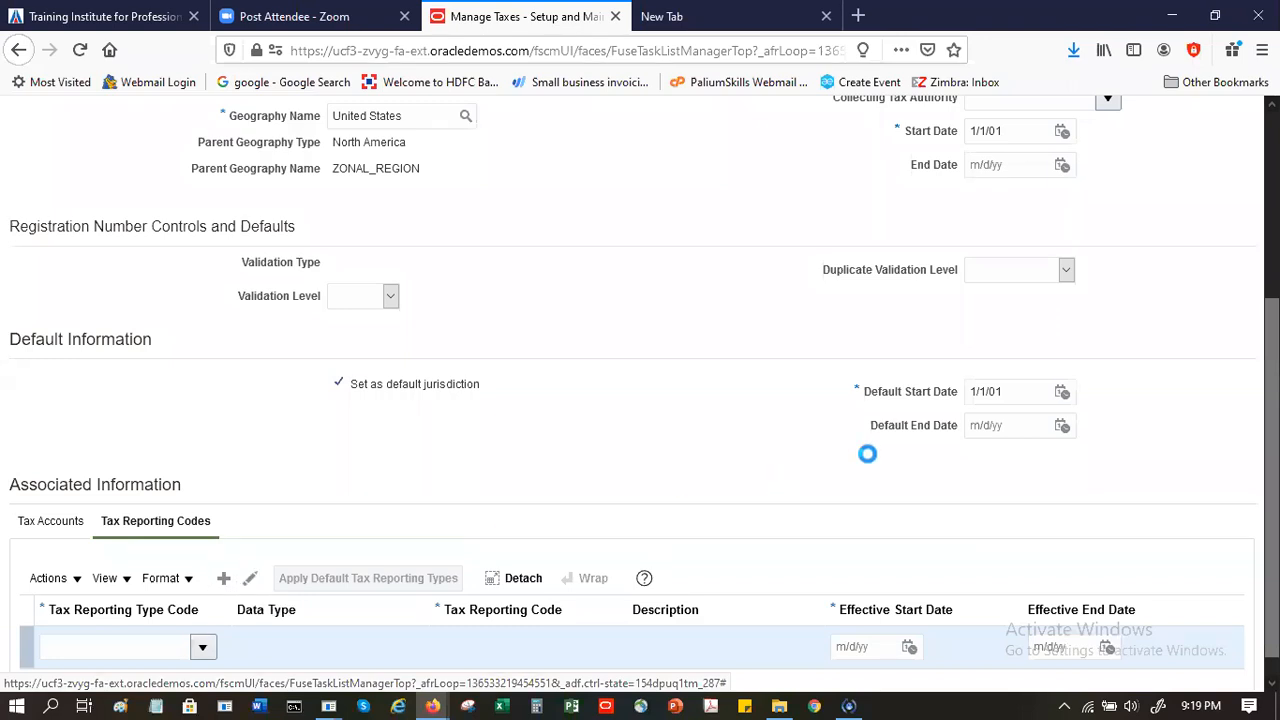
scroll(640, 400, "up", 5)
left_click(1120, 172)
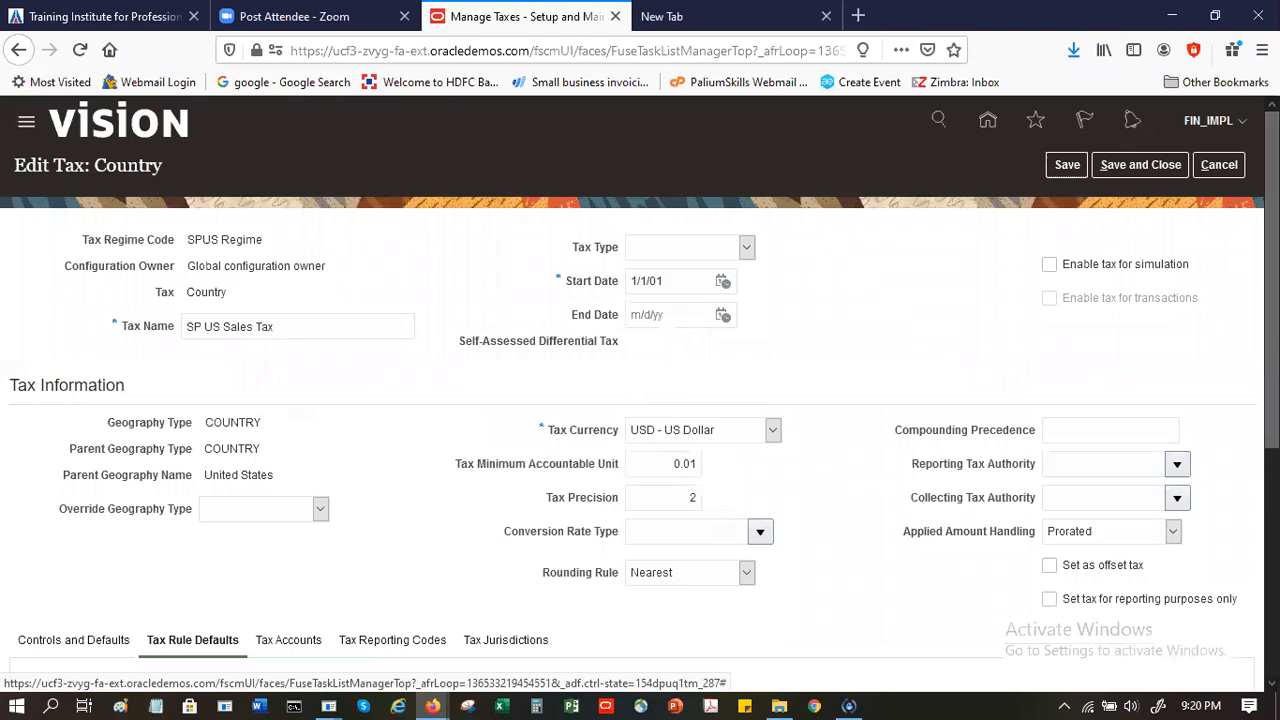
Start creating an indirect default for the Tax Rate type in the tax rule defaults
scroll(1160, 437, "down", 5)
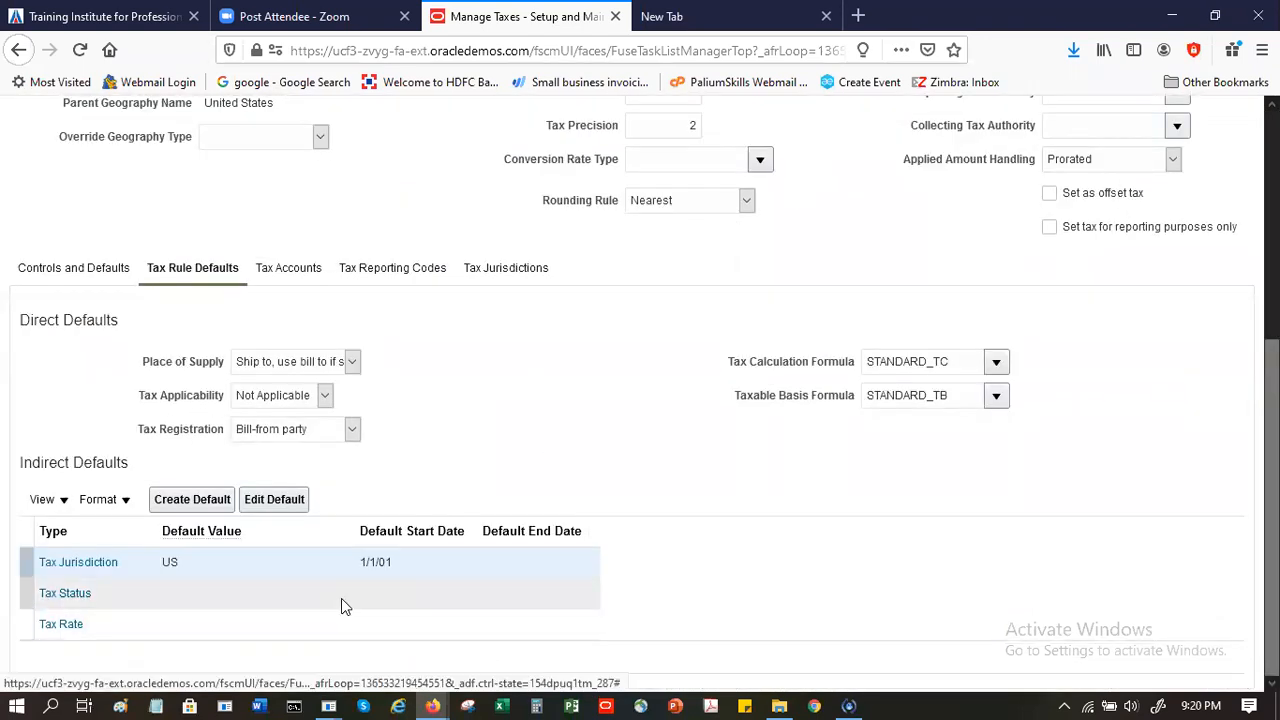
left_click(340, 623)
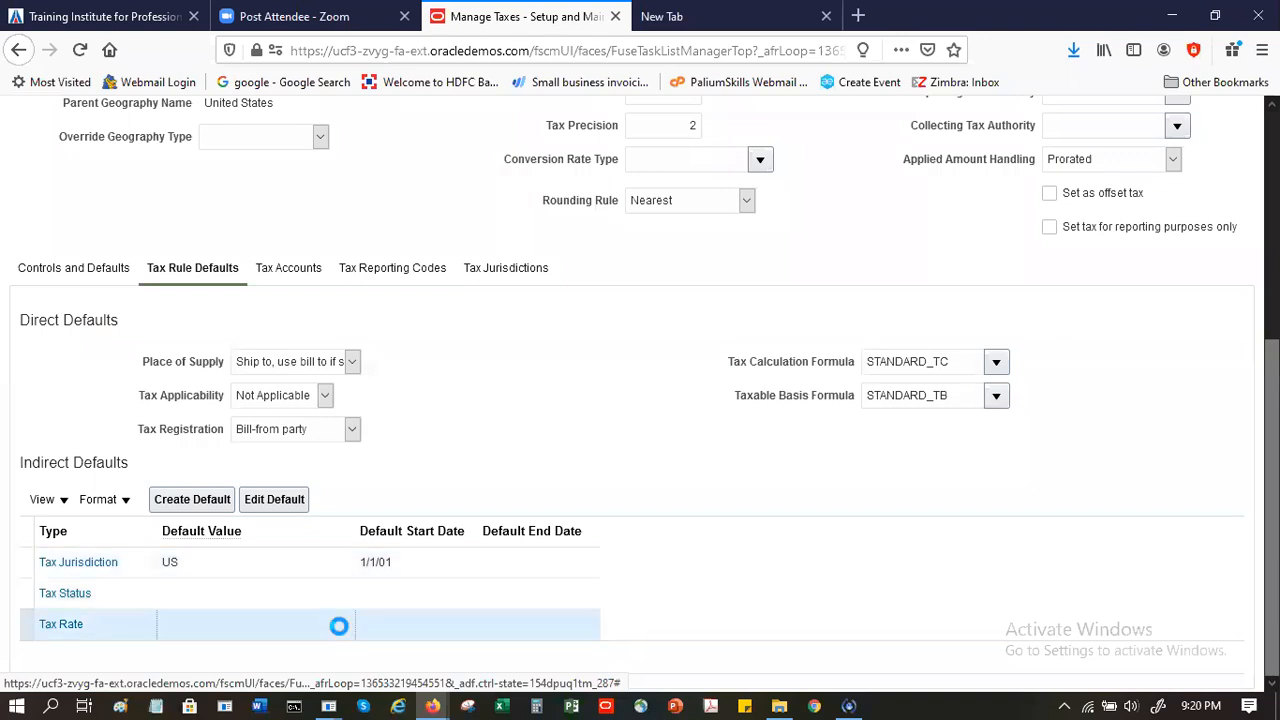
left_click(199, 500)
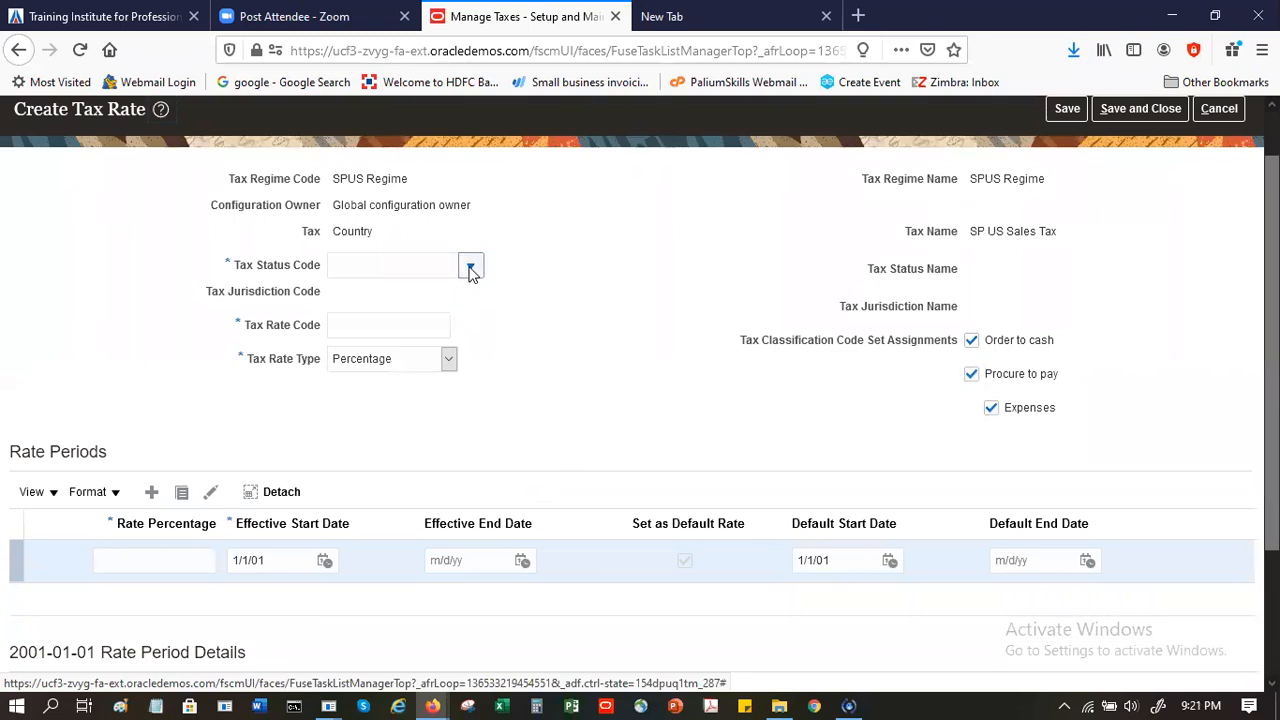
Try to find a Standard tax status in the status code lookup, by name and by code, and leave the lookup
left_click(470, 268)
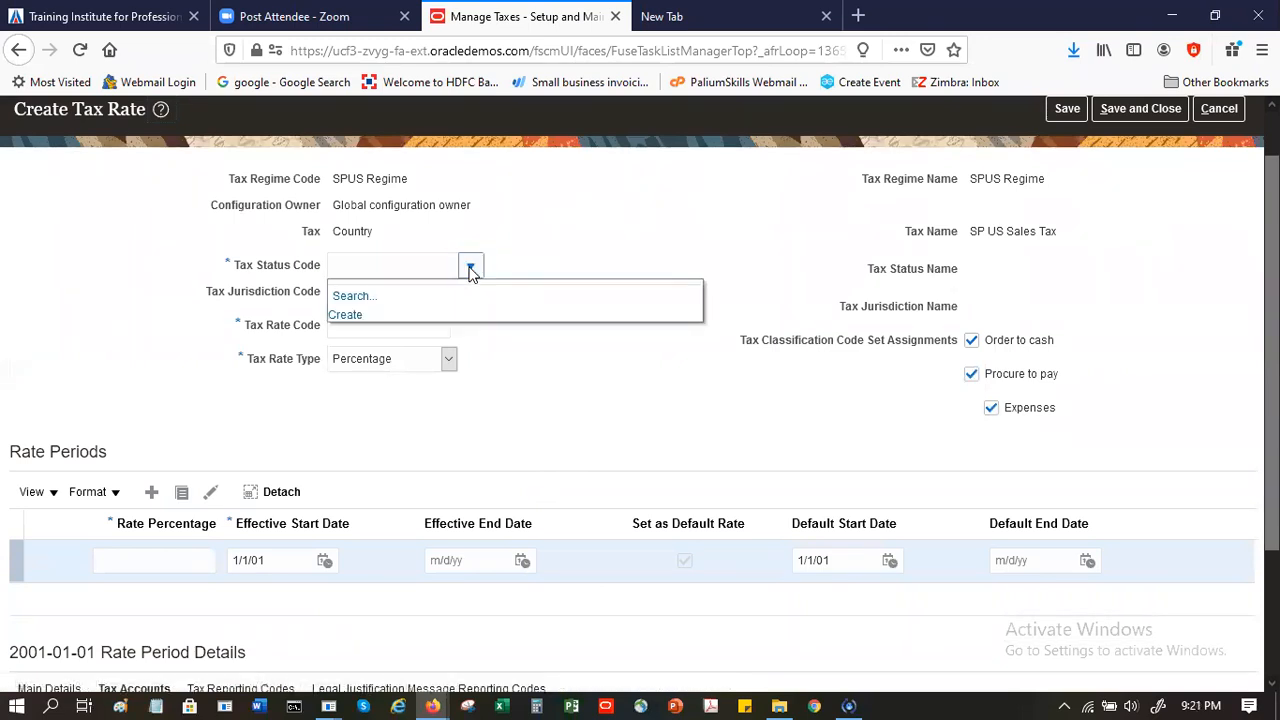
left_click(354, 297)
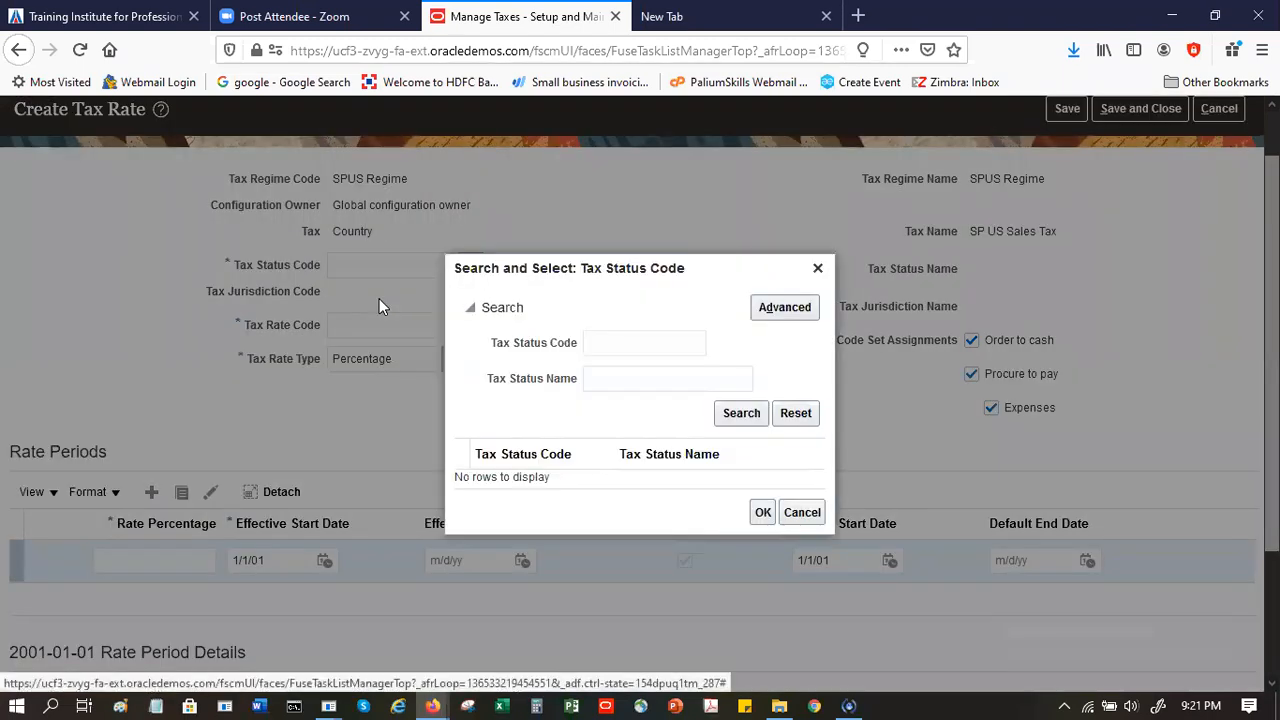
left_click(607, 377)
type("Standard")
left_click(735, 413)
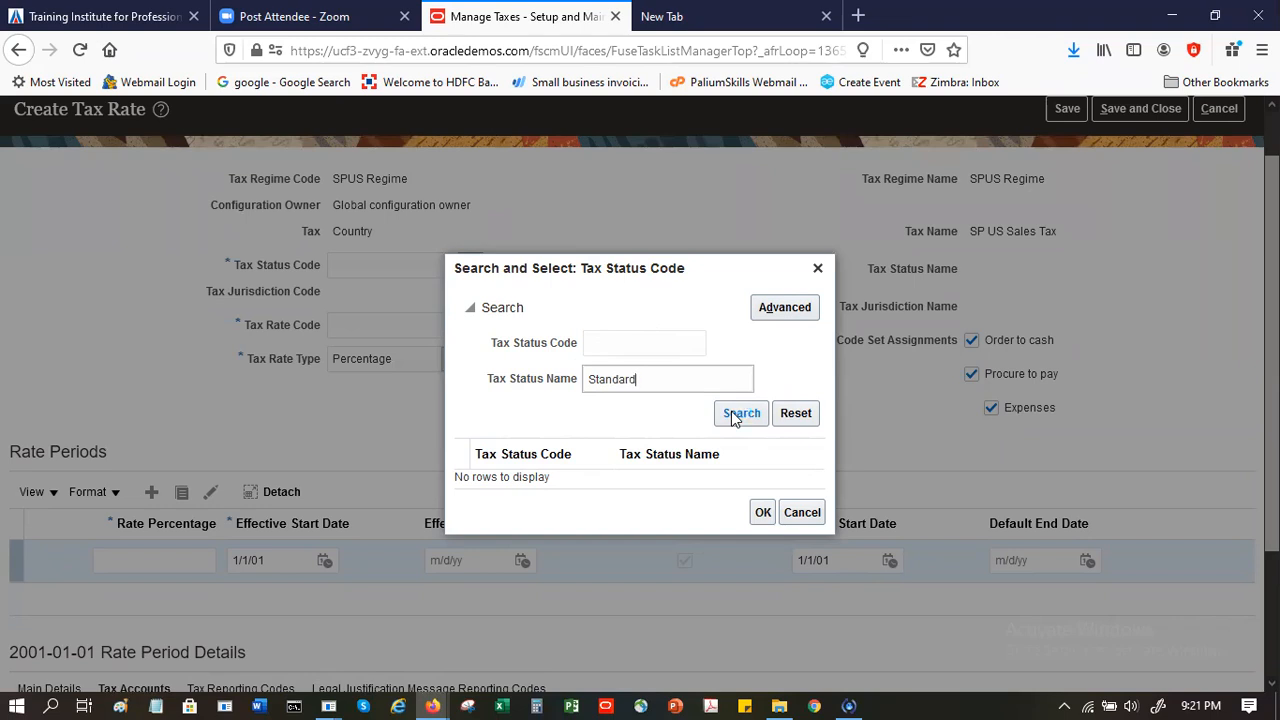
left_click_drag(686, 383, 471, 365)
key("BackSpace")
left_click(585, 345)
type("Standard")
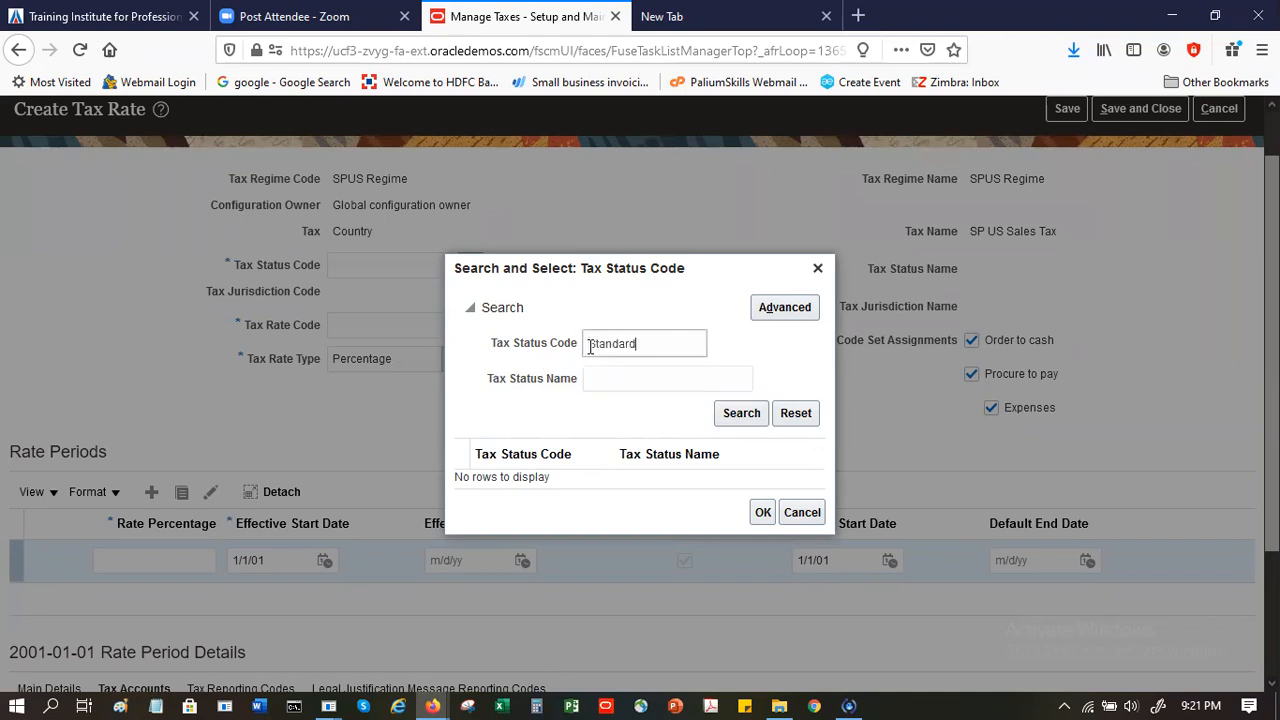
left_click(741, 413)
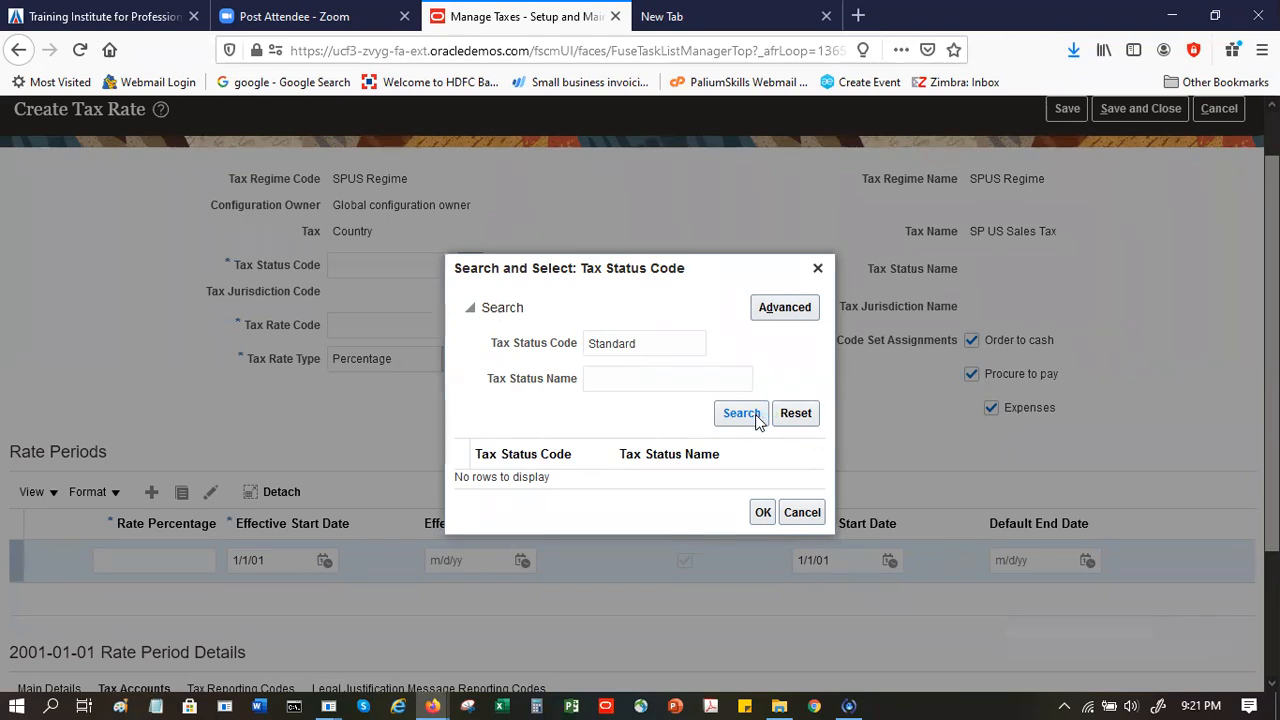
left_click(812, 512)
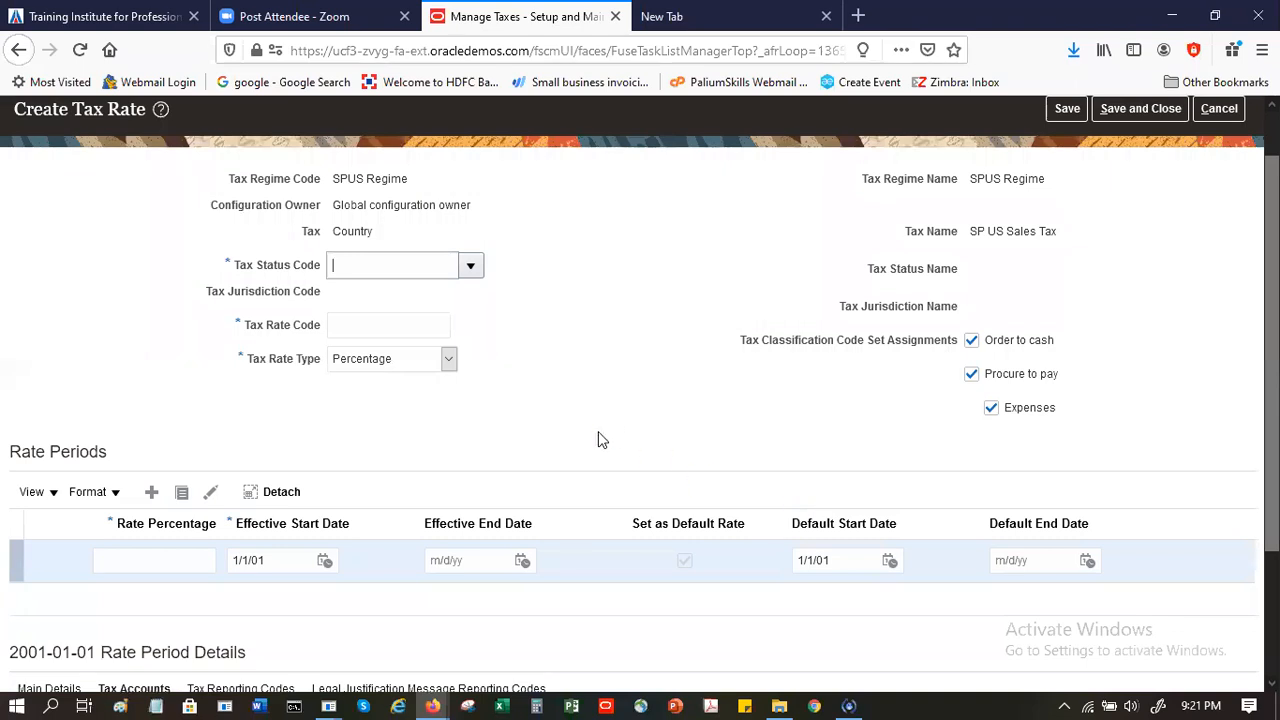
Try entering Standard directly as the tax status code, search the status list unfiltered, and leave the lookup
type("Standard")
key("Tab")
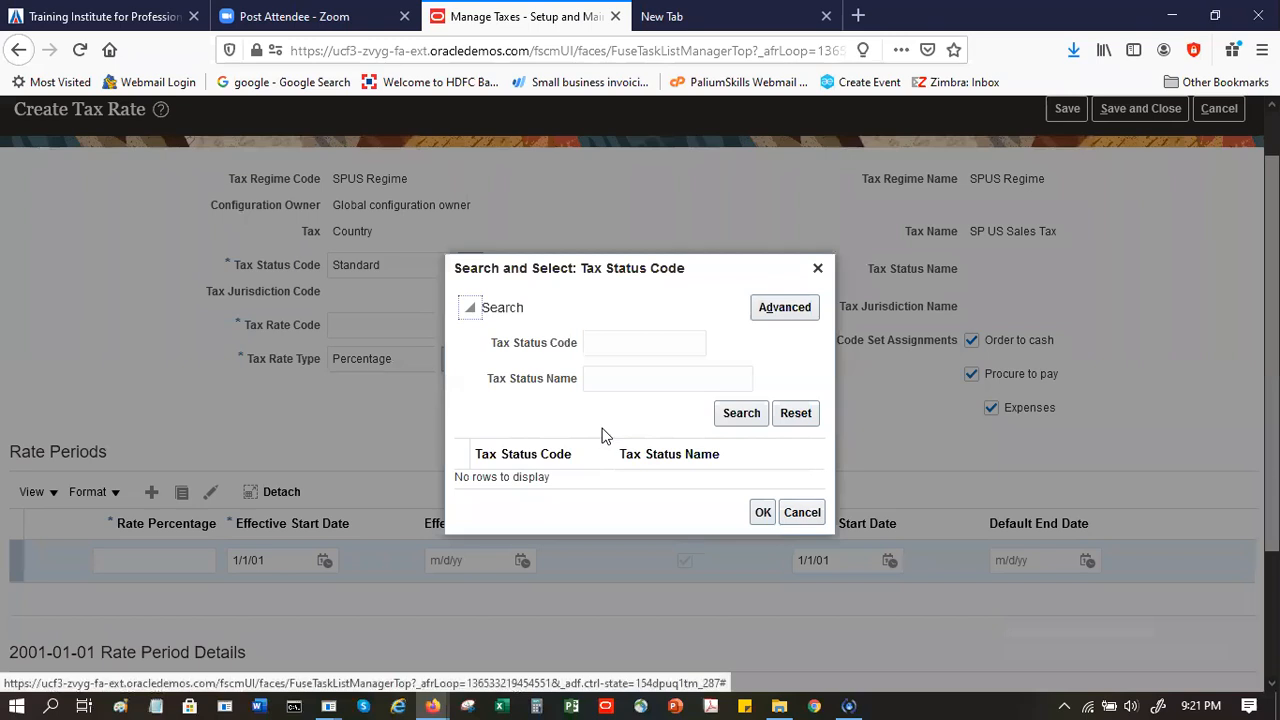
left_click(744, 420)
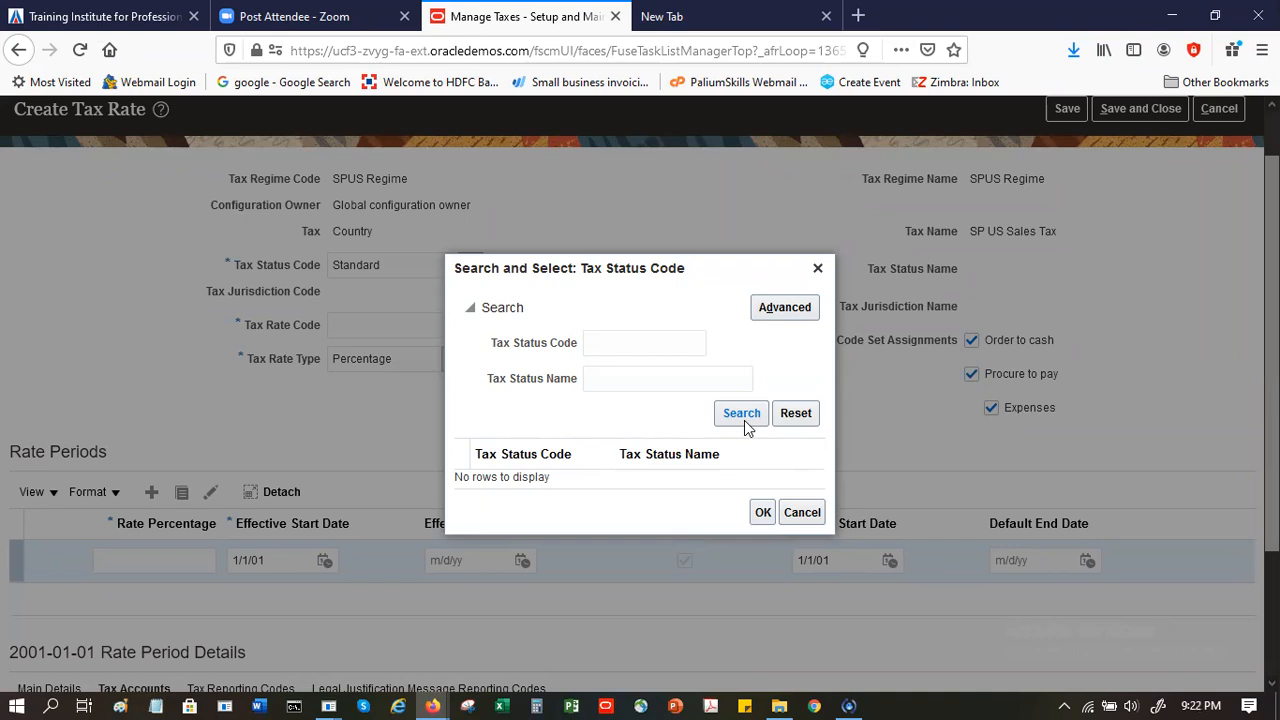
left_click(810, 510)
Set the tax rate code to SPTaxRate and the rate percentage to 7, and try to save and close the rate
left_click(436, 329)
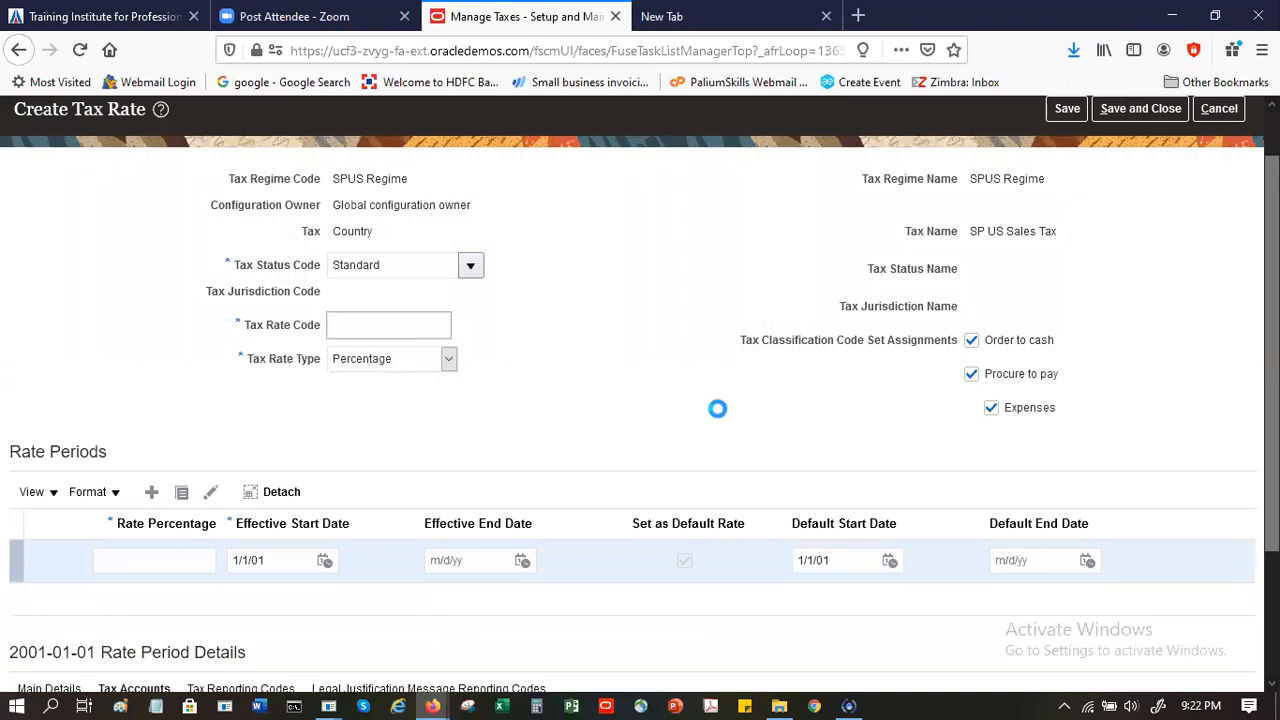
left_click(393, 326)
type("s")
key("BackSpace")
type("SPTaxRate")
key("Tab")
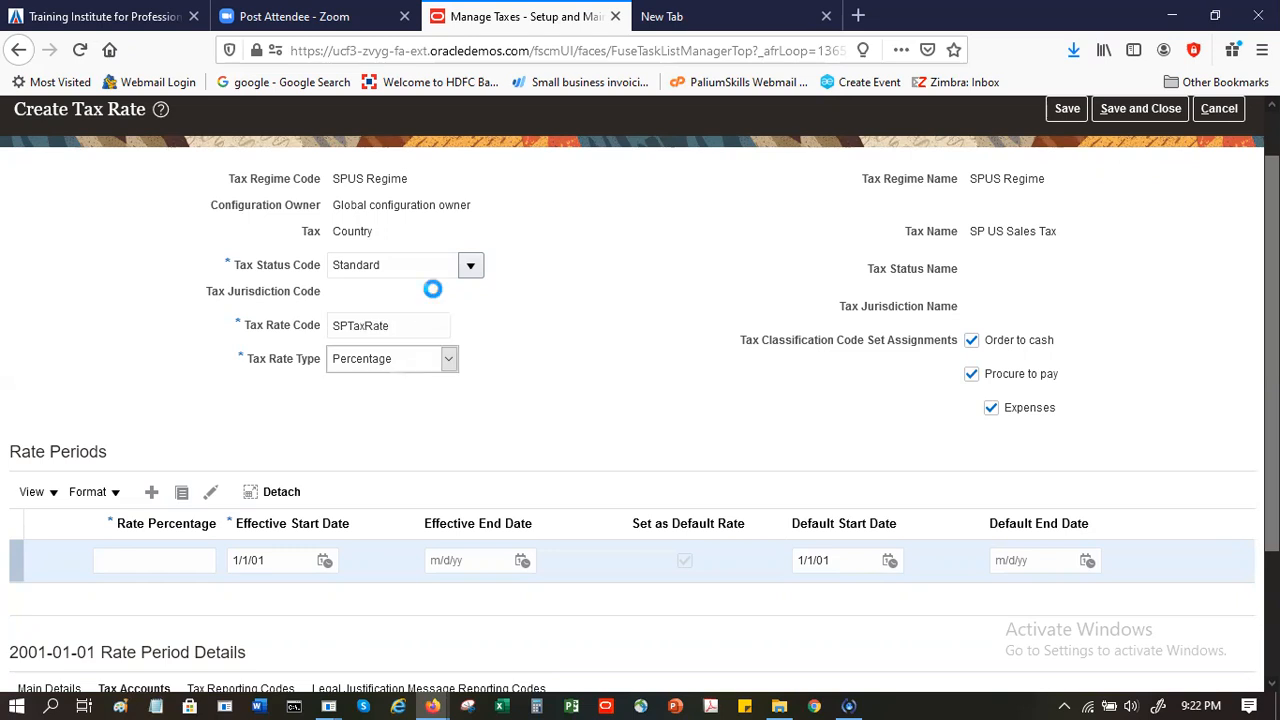
left_click(148, 564)
type("7")
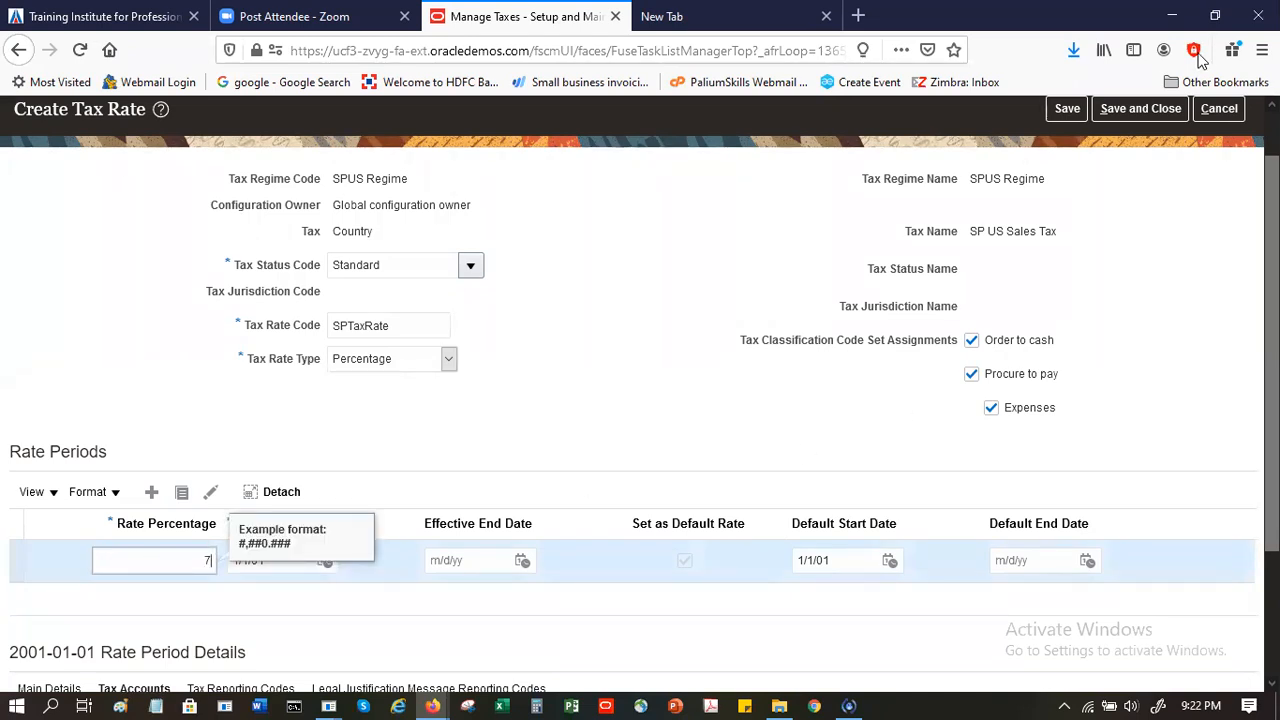
left_click(1128, 108)
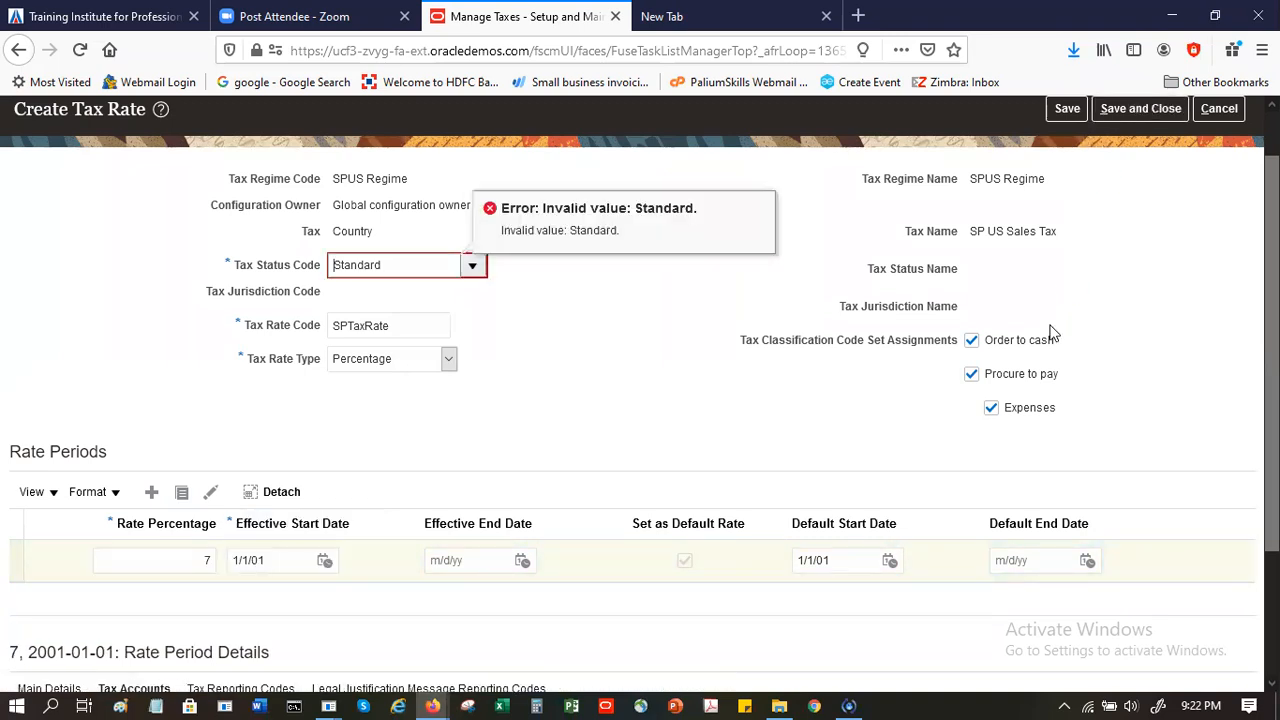
Clear the tax status code and start a new tax status with code Standarrd and name Standard
double_click(438, 271)
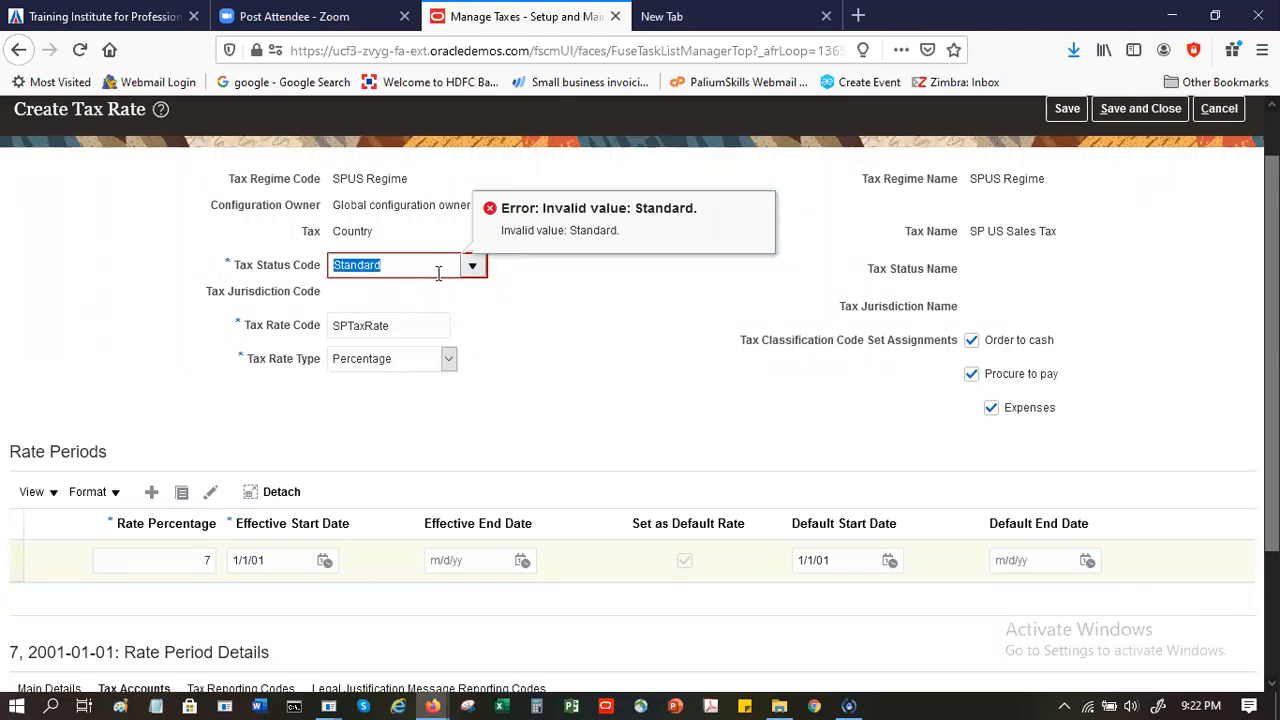
key("BackSpace")
left_click(471, 265)
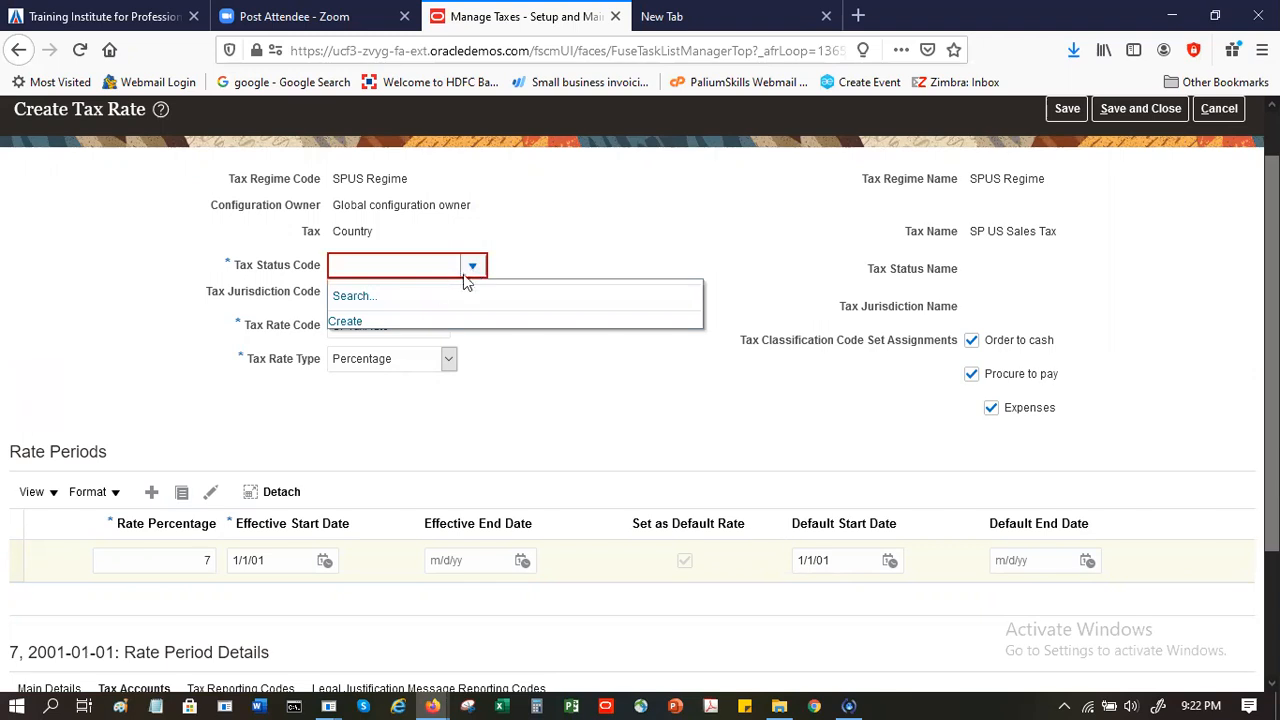
left_click(350, 321)
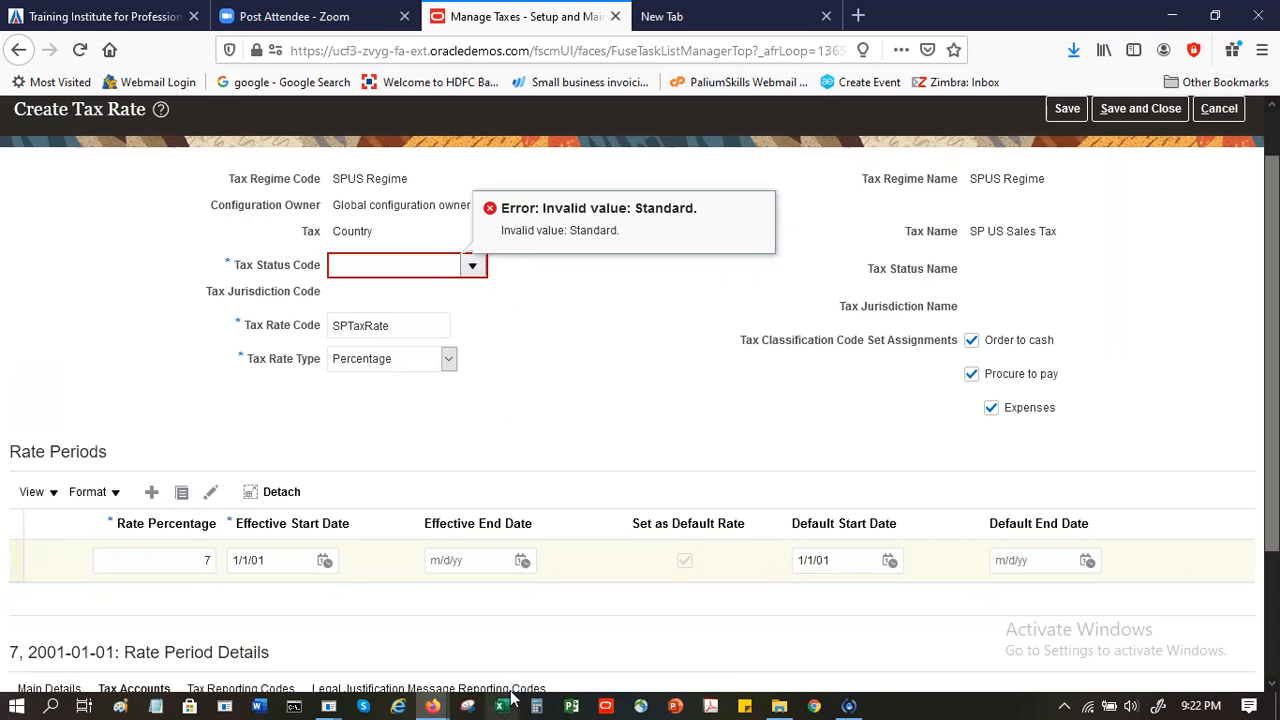
type("Standarrd")
key("Tab")
type("Standarrd")
key("BackSpace")
key("BackSpace")
type("d")
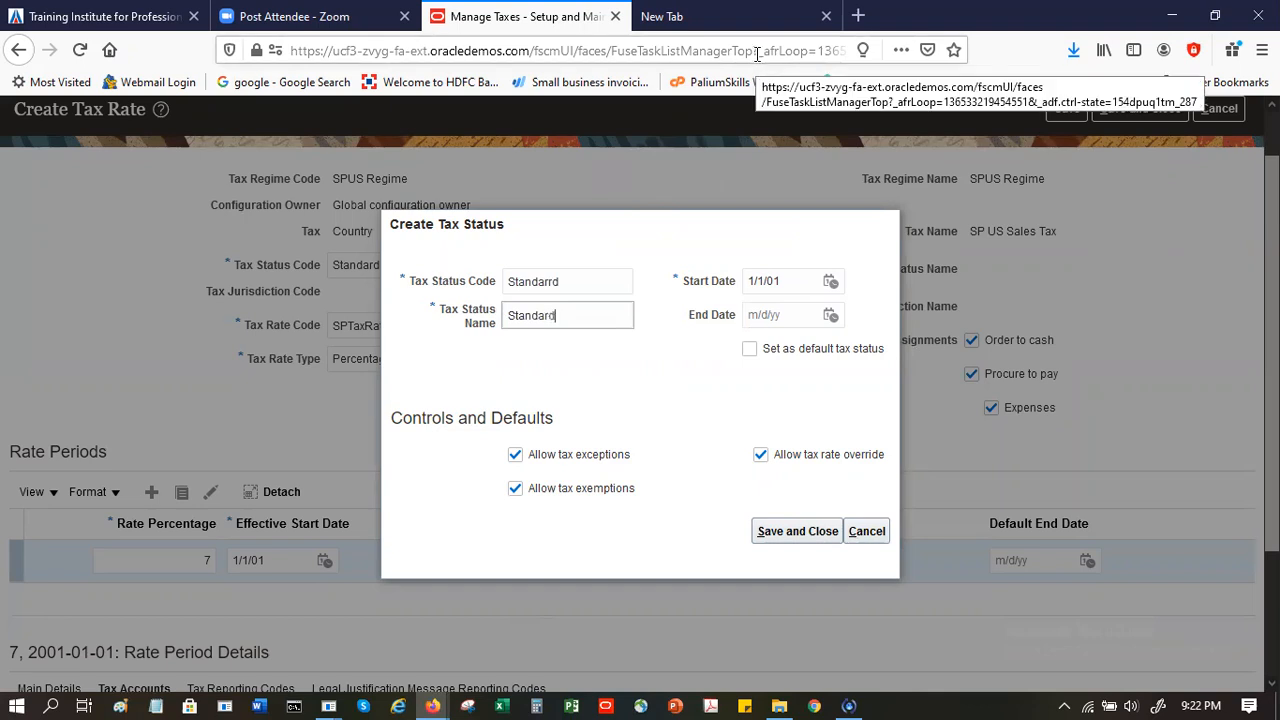
key("Tab")
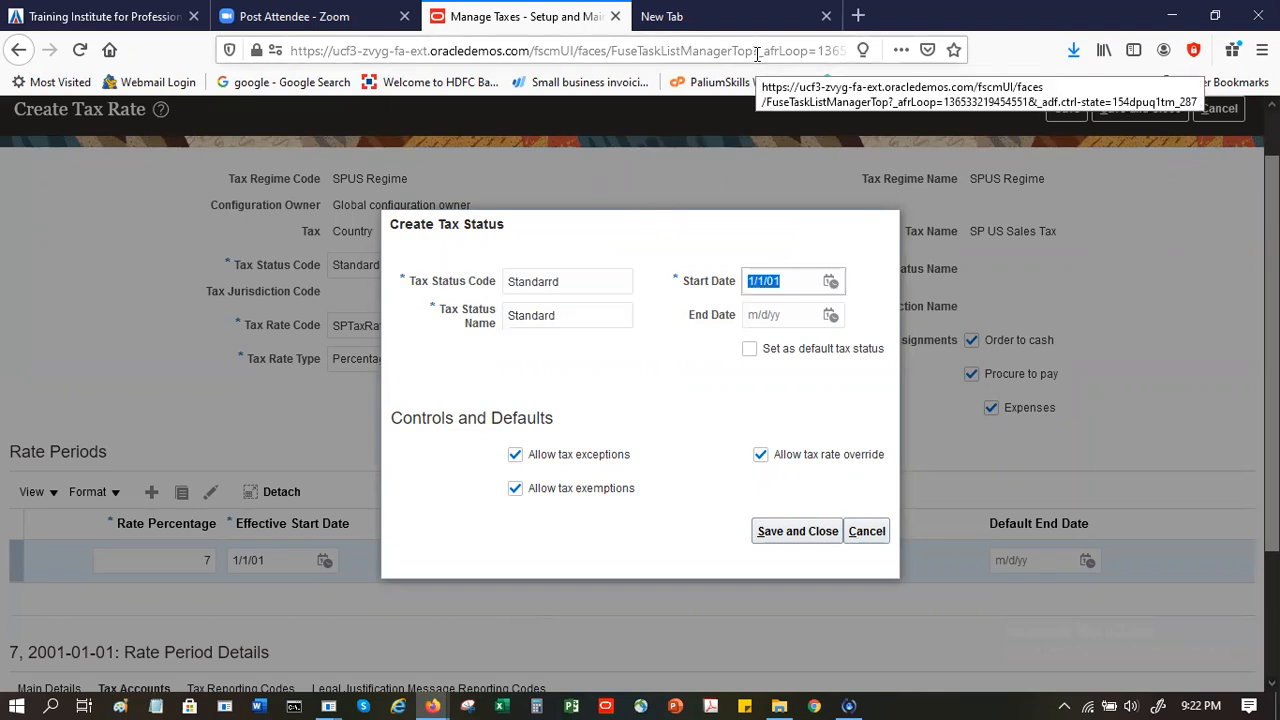
Set the new status as the default tax status, correct its code to STANDARD, and save and close it
left_click(750, 350)
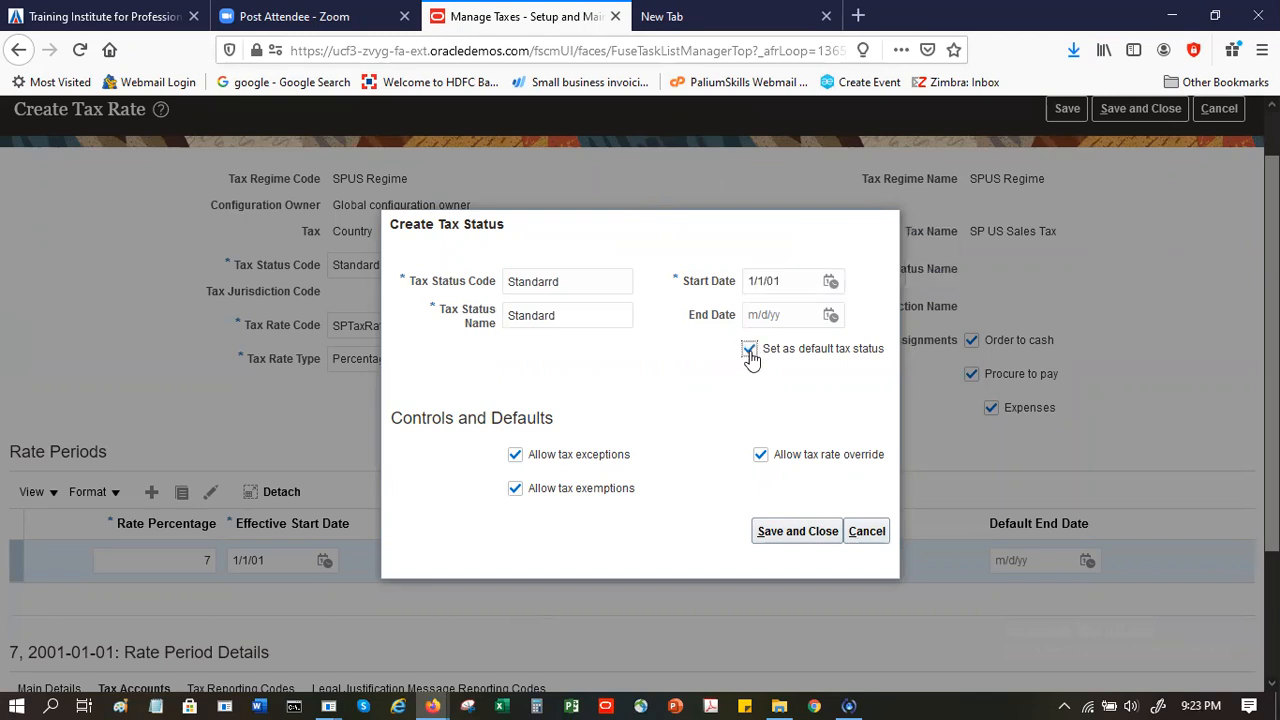
left_click(788, 540)
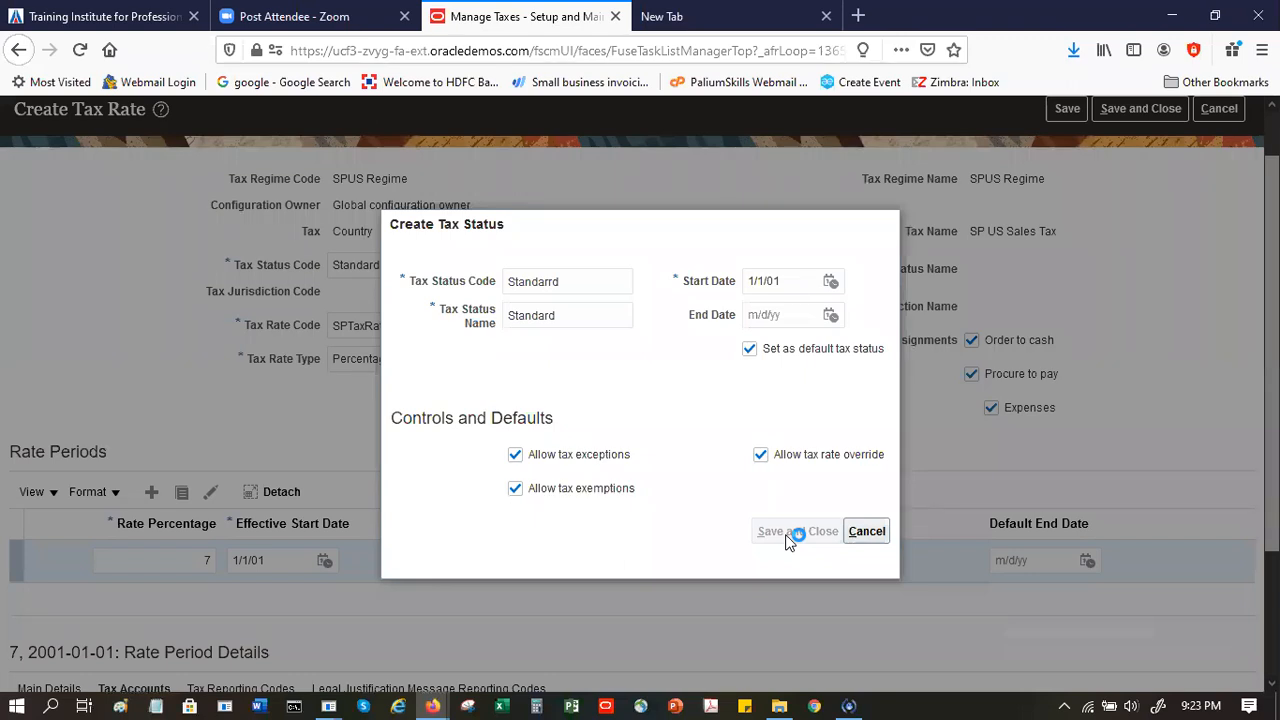
left_click(555, 282)
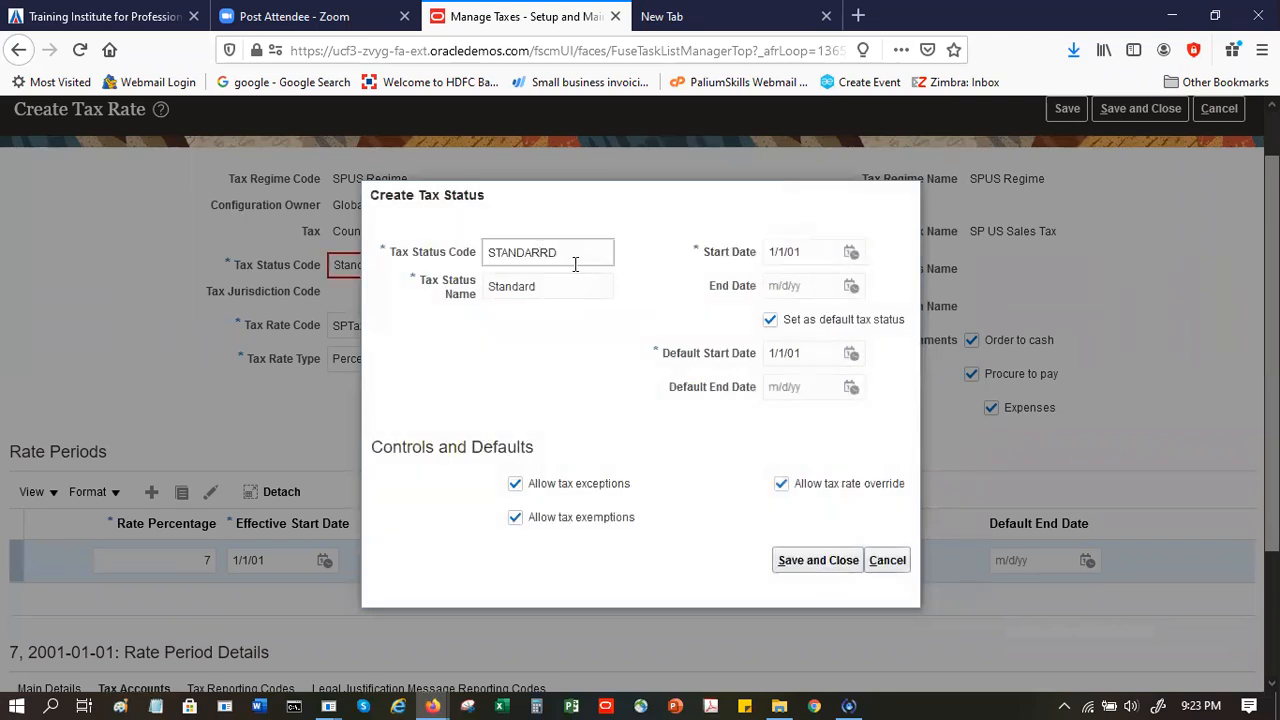
key("BackSpace")
left_click(819, 566)
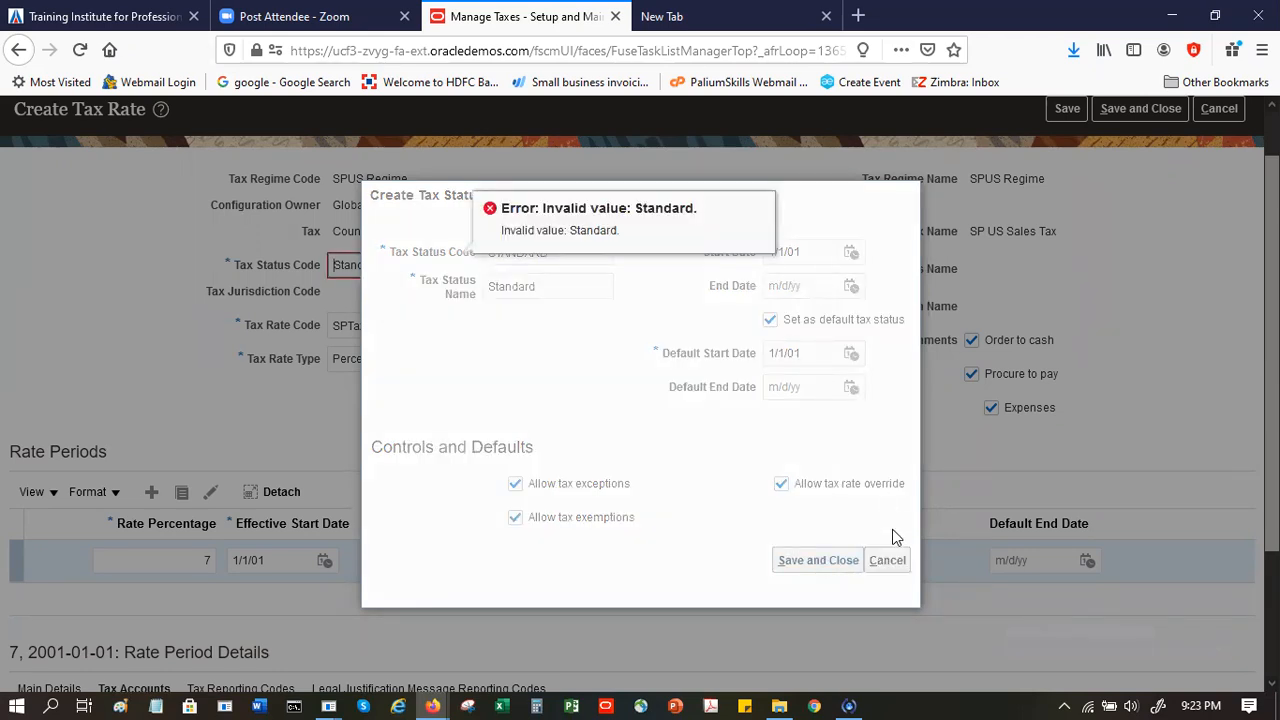
Cancel the rejected tax status, create one for the tax rate with code STANDARD and name Standard, and save and close it
left_click(888, 558)
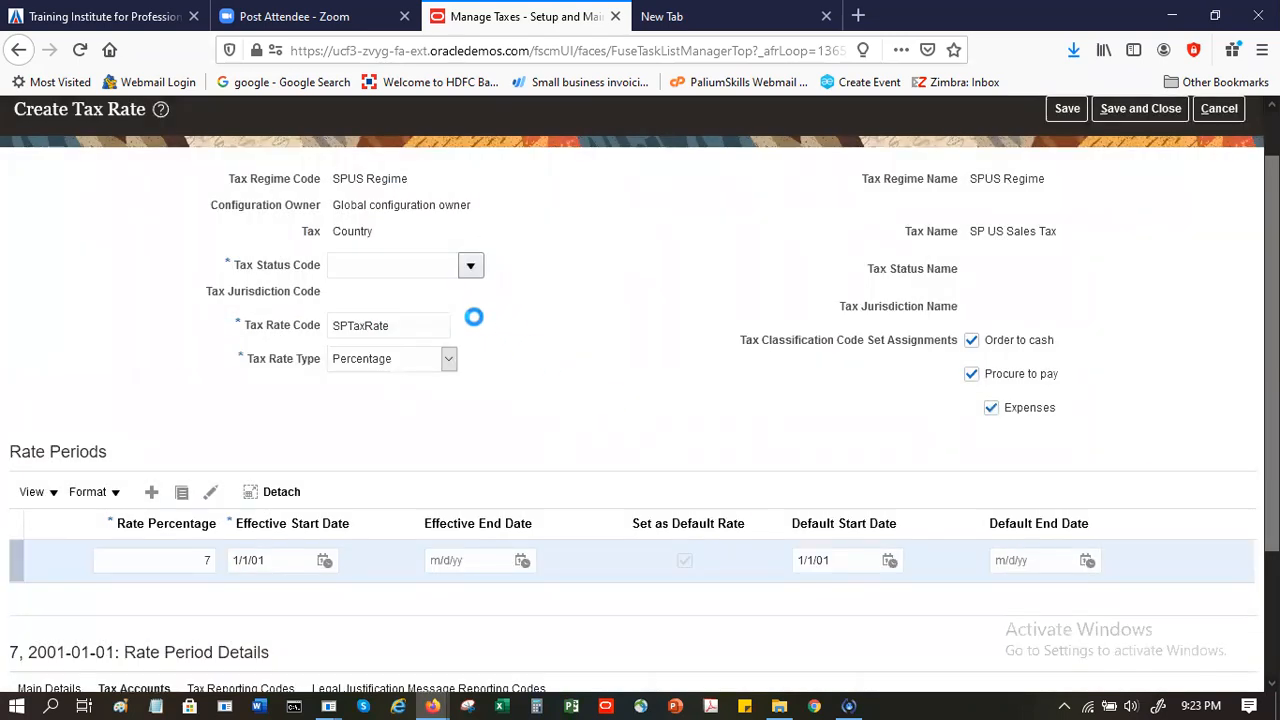
left_click(471, 265)
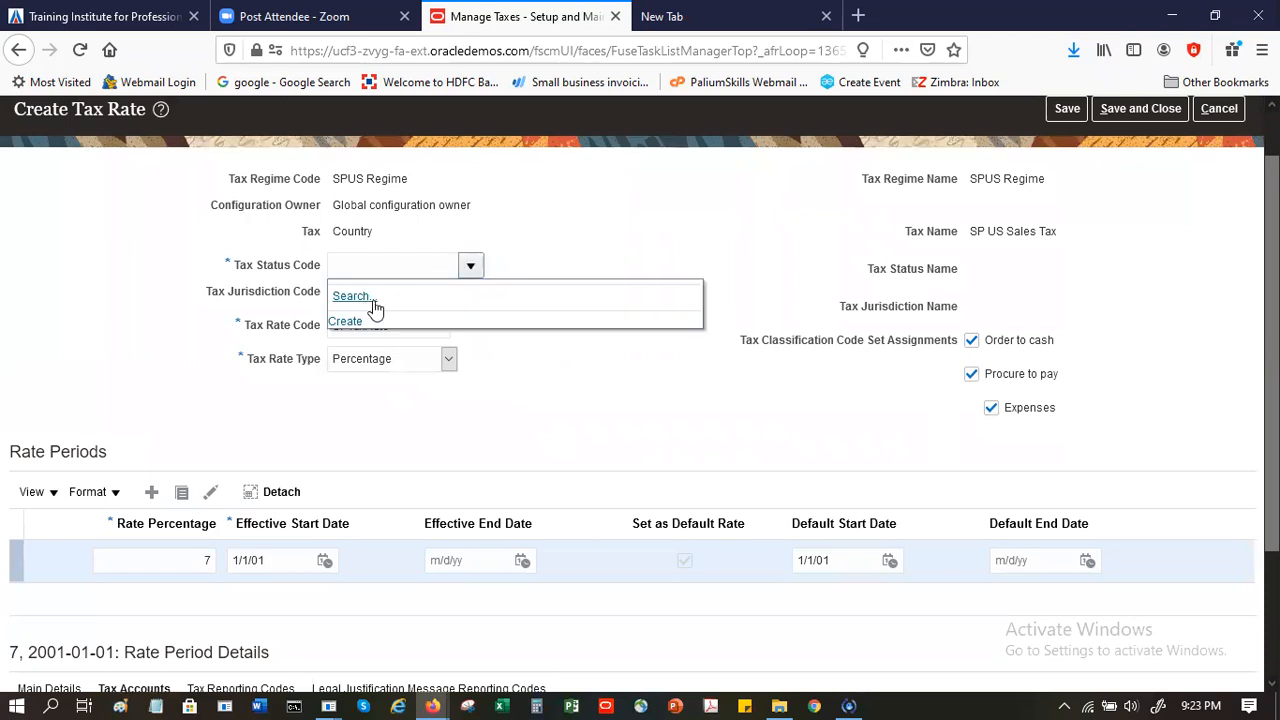
left_click(351, 323)
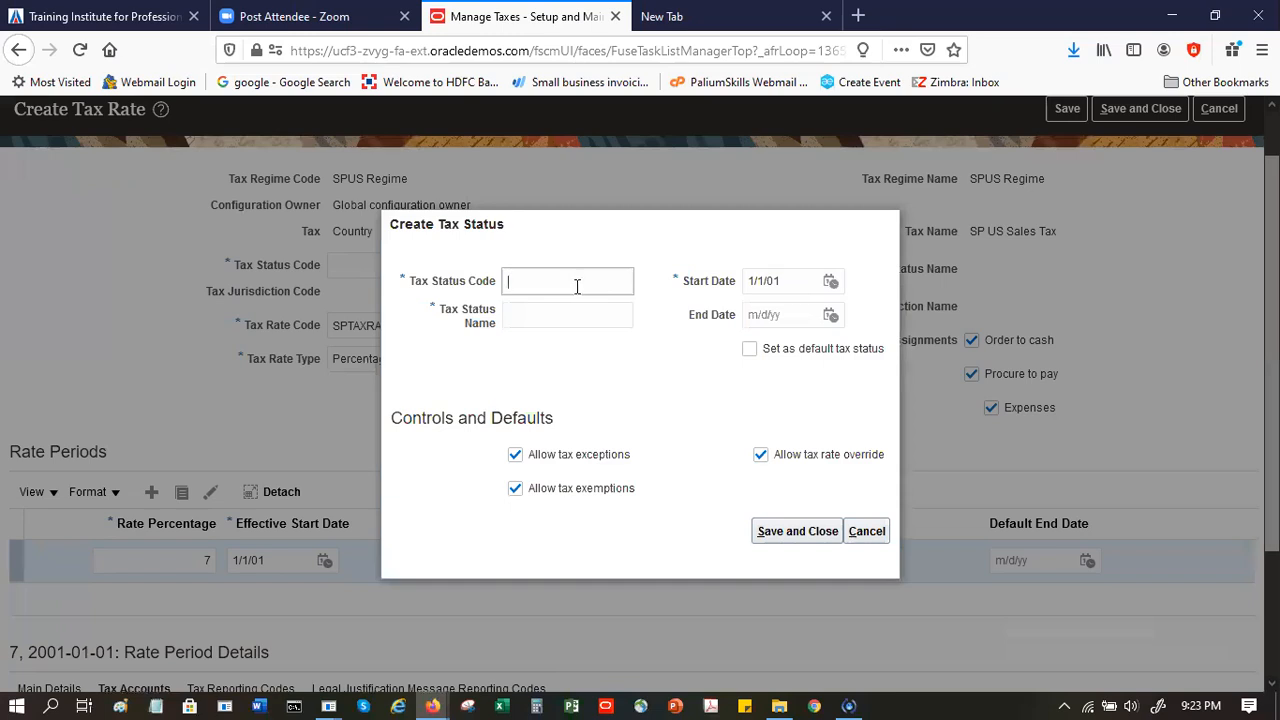
type("Stand")
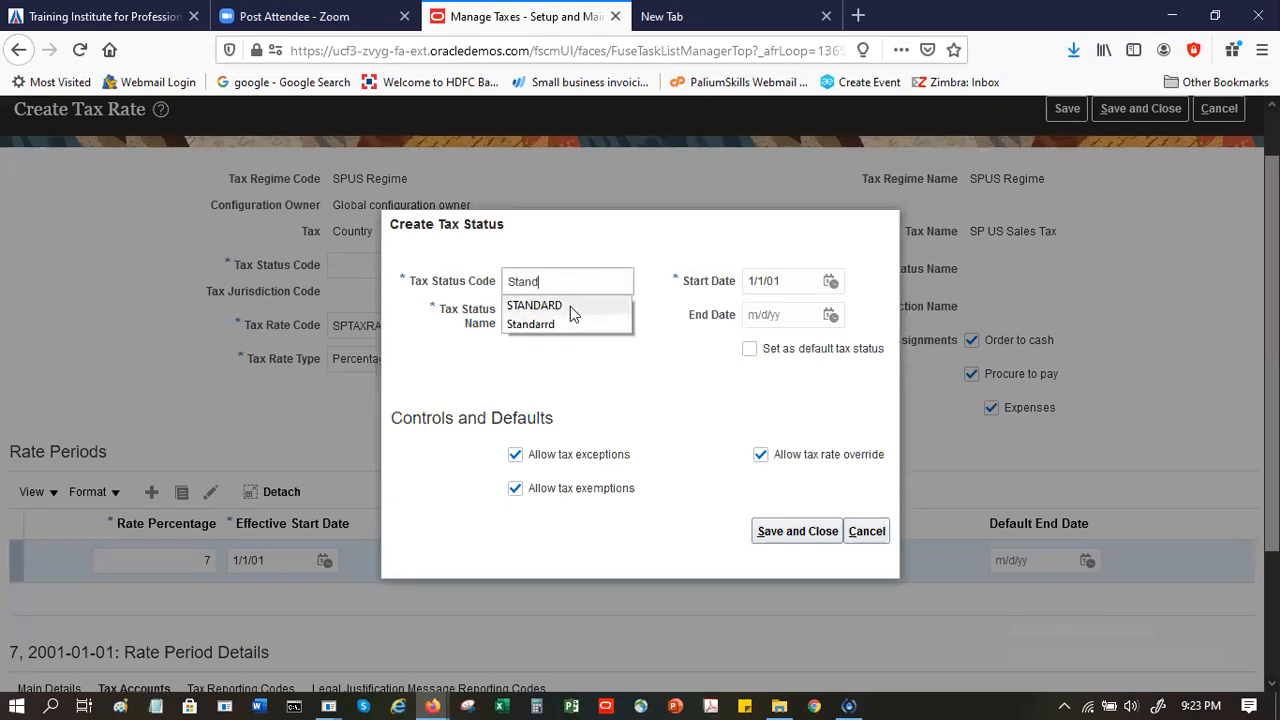
left_click(572, 310)
left_click(571, 306)
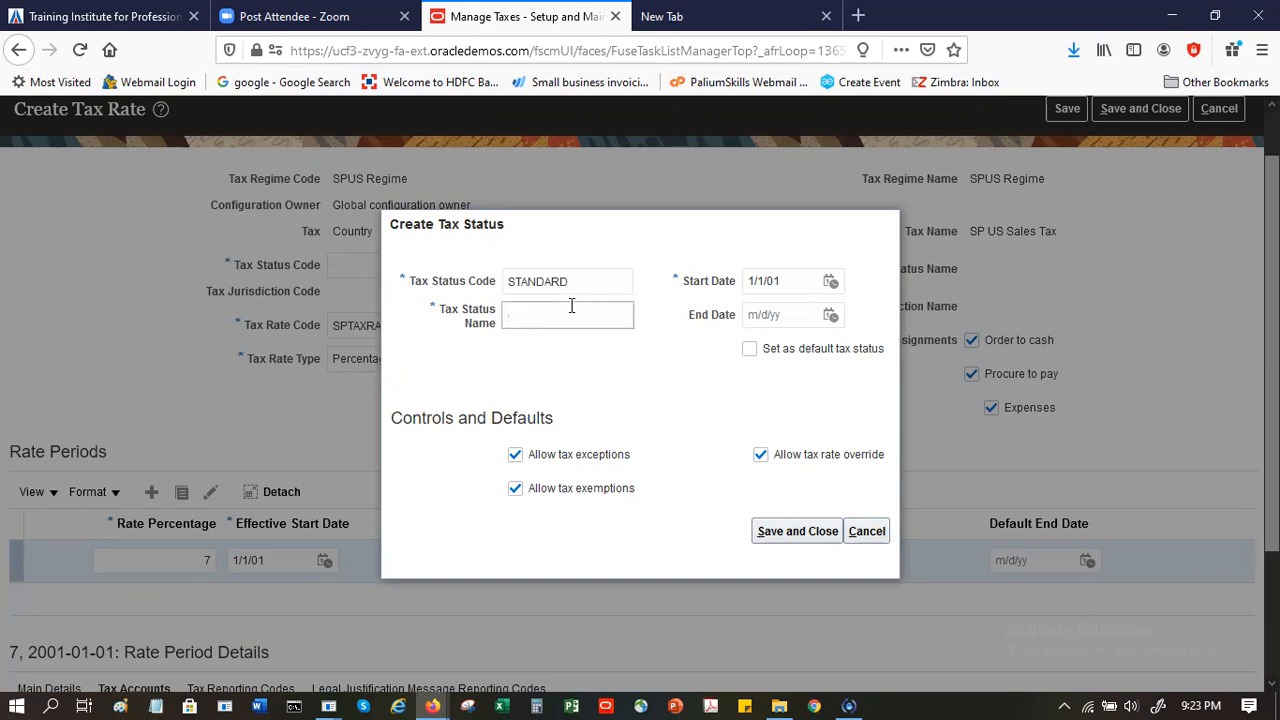
type("S")
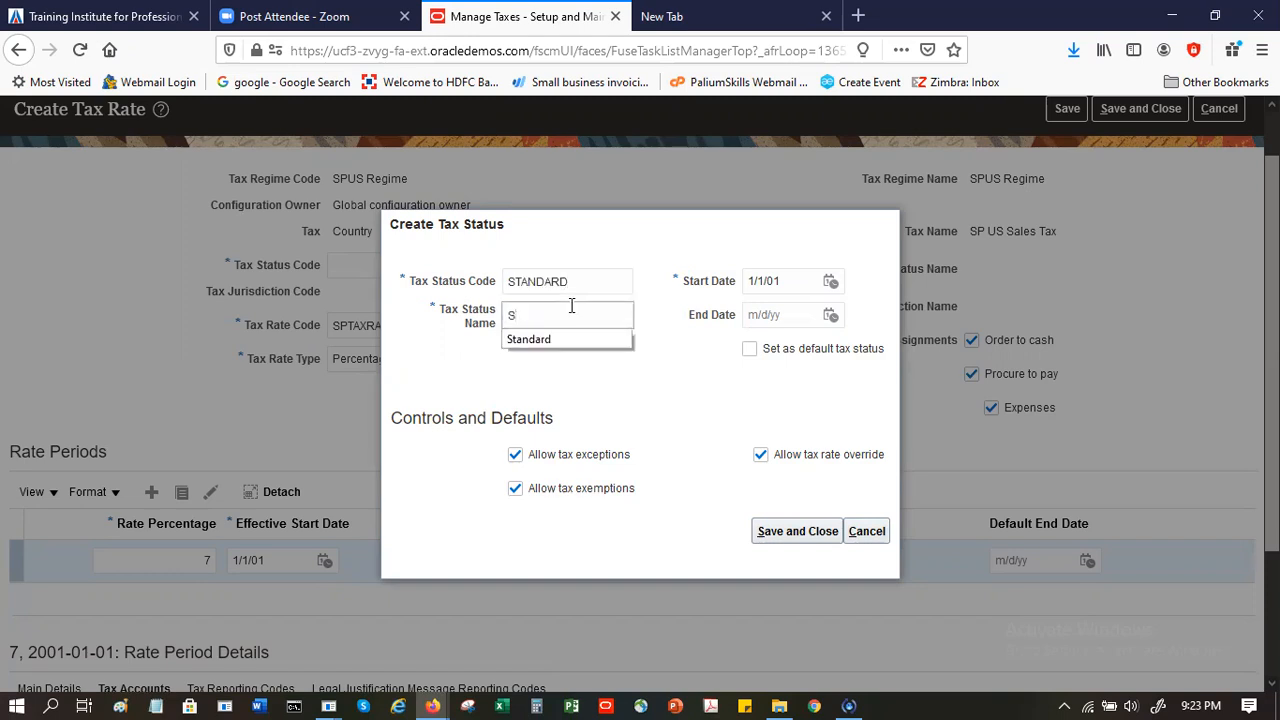
left_click(572, 338)
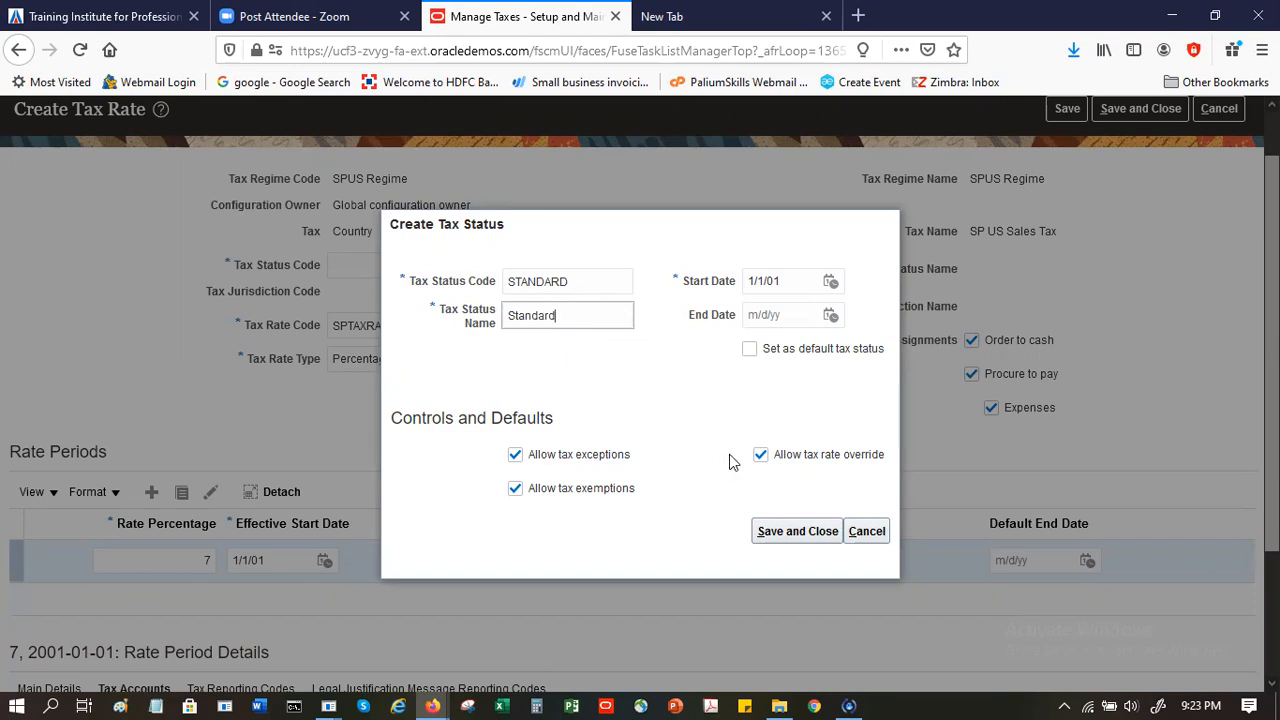
left_click(793, 529)
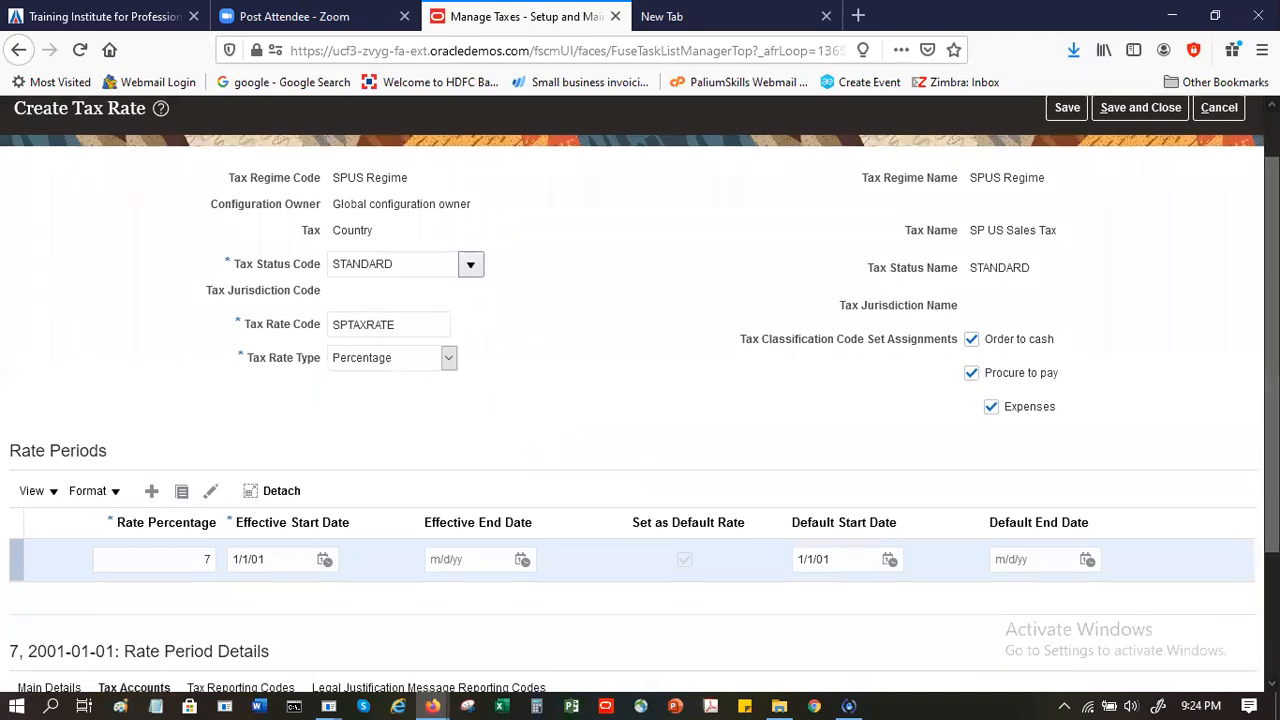
Check the tax rate details, then save and close the new tax rate
scroll(640, 400, "down", 3)
scroll(1160, 260, "up", 4)
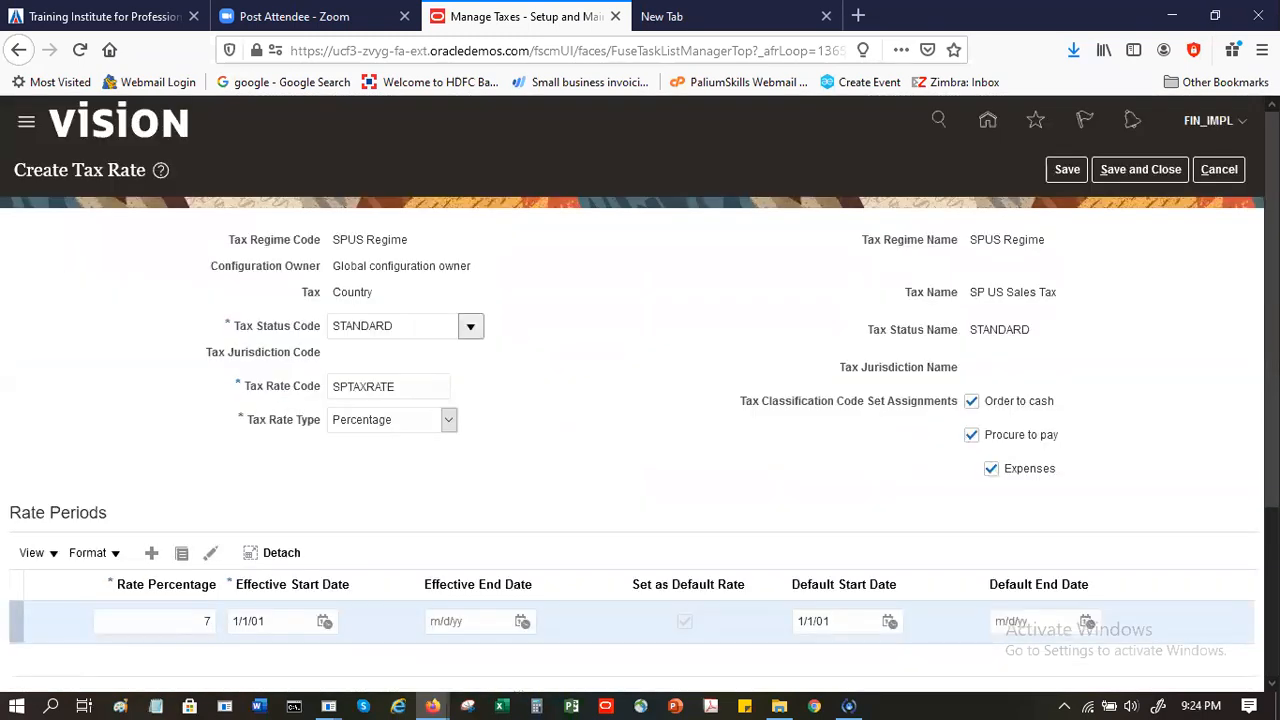
left_click(1126, 178)
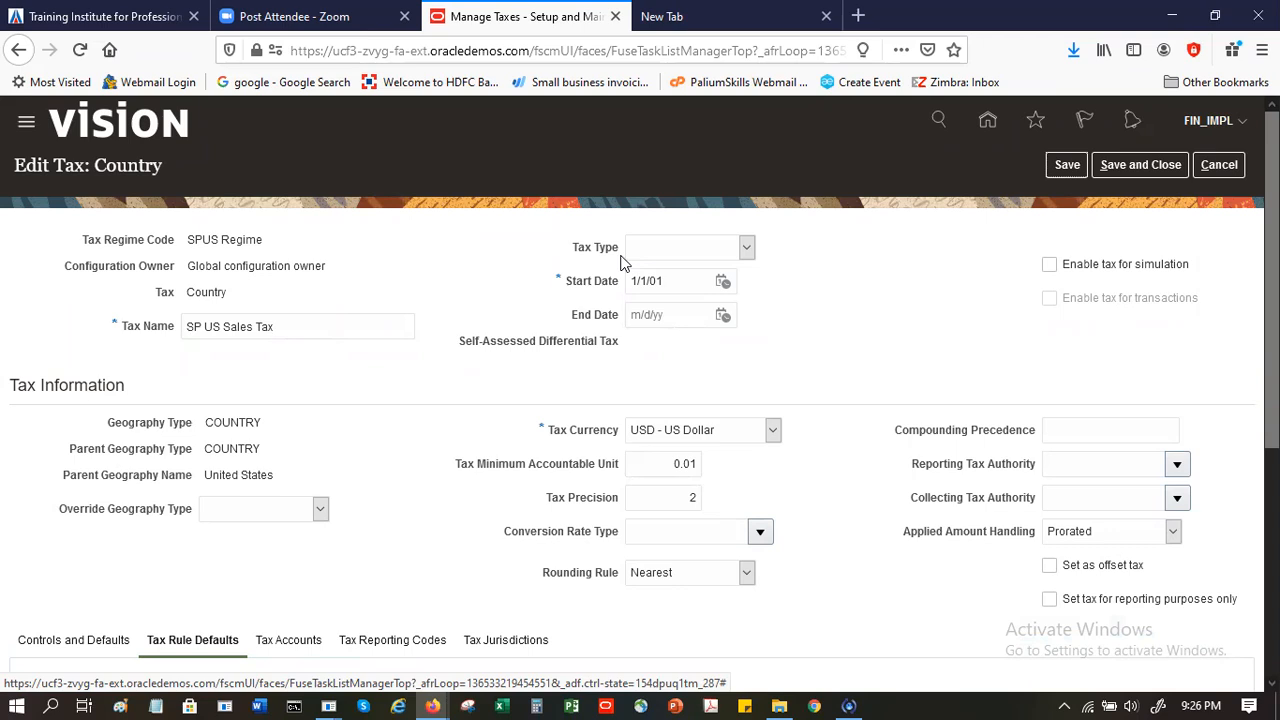
Enable the Country tax for simulation and try to save and close the tax
left_click(1049, 264)
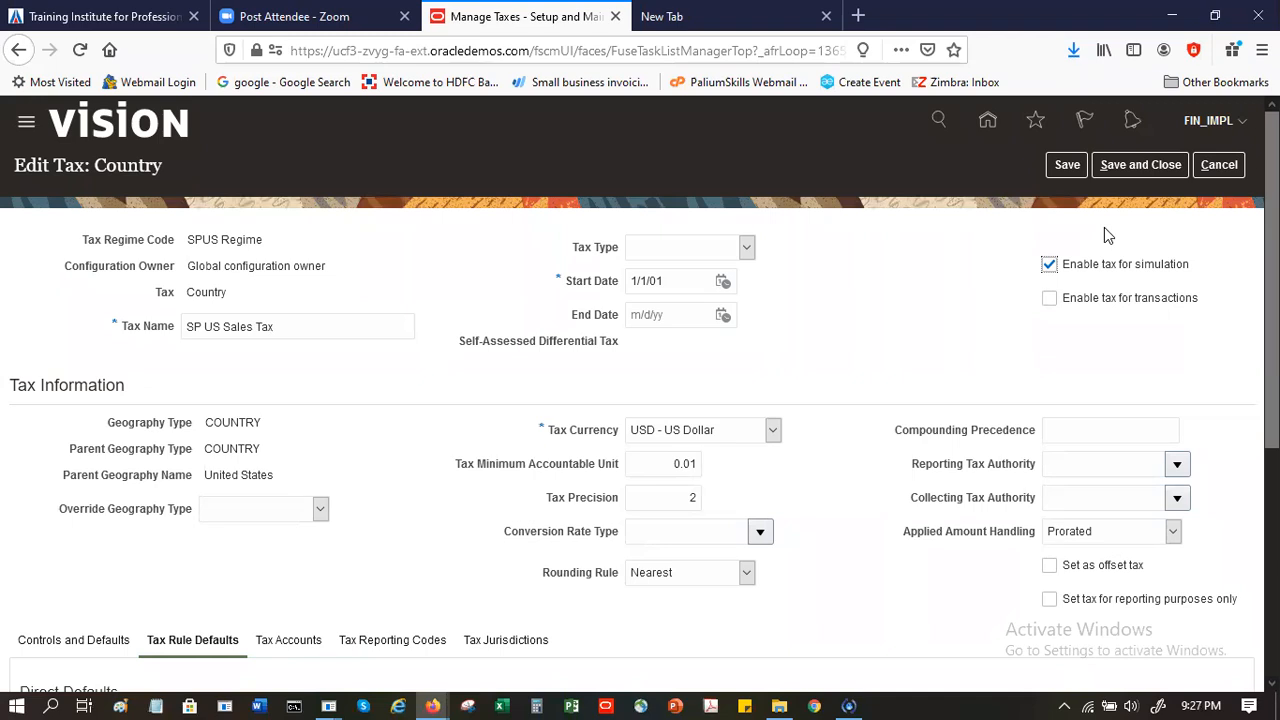
left_click(1127, 167)
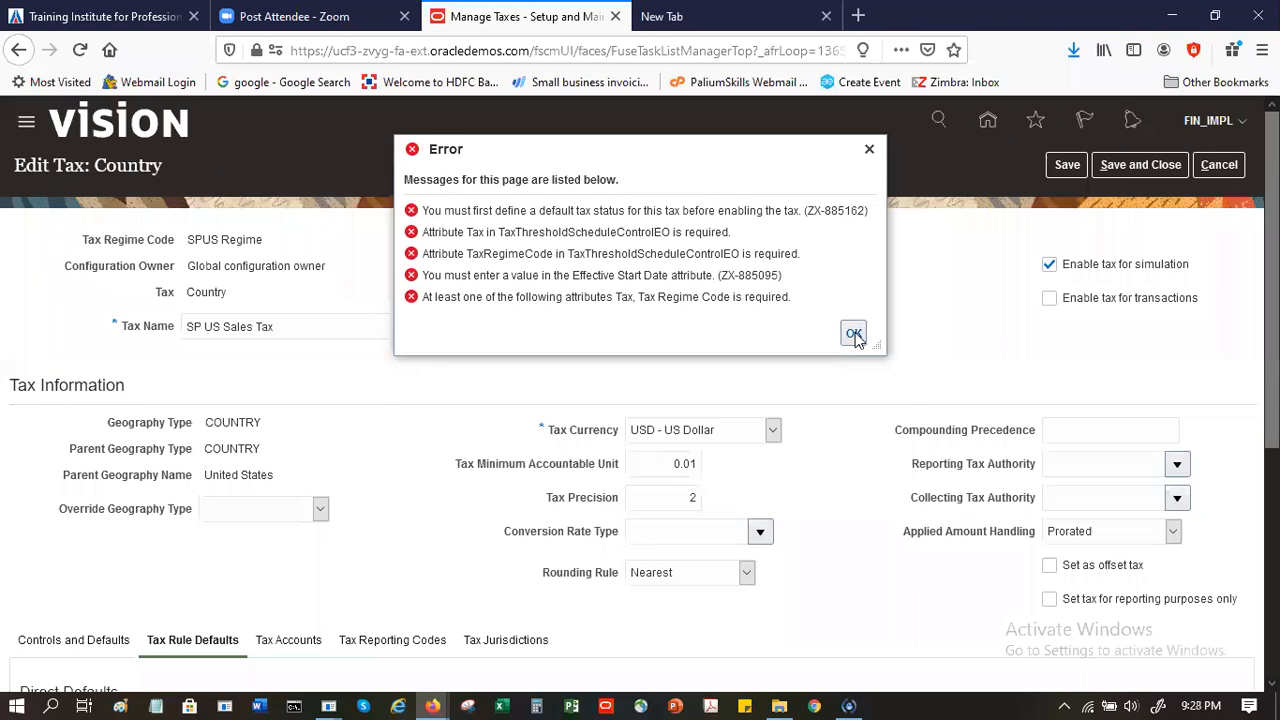
left_click(854, 335)
Open the default tax rate of the Country tax for editing, examine its details, and try to save and close it
scroll(943, 334, "down", 3)
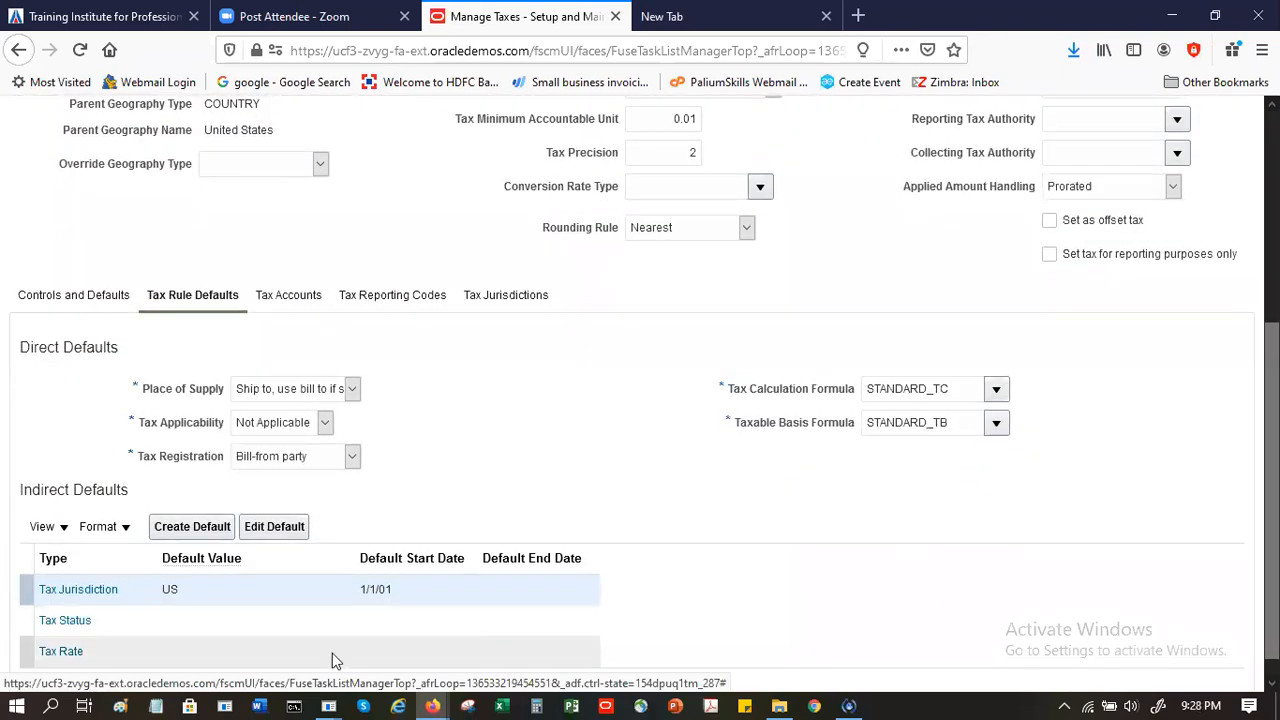
left_click(254, 652)
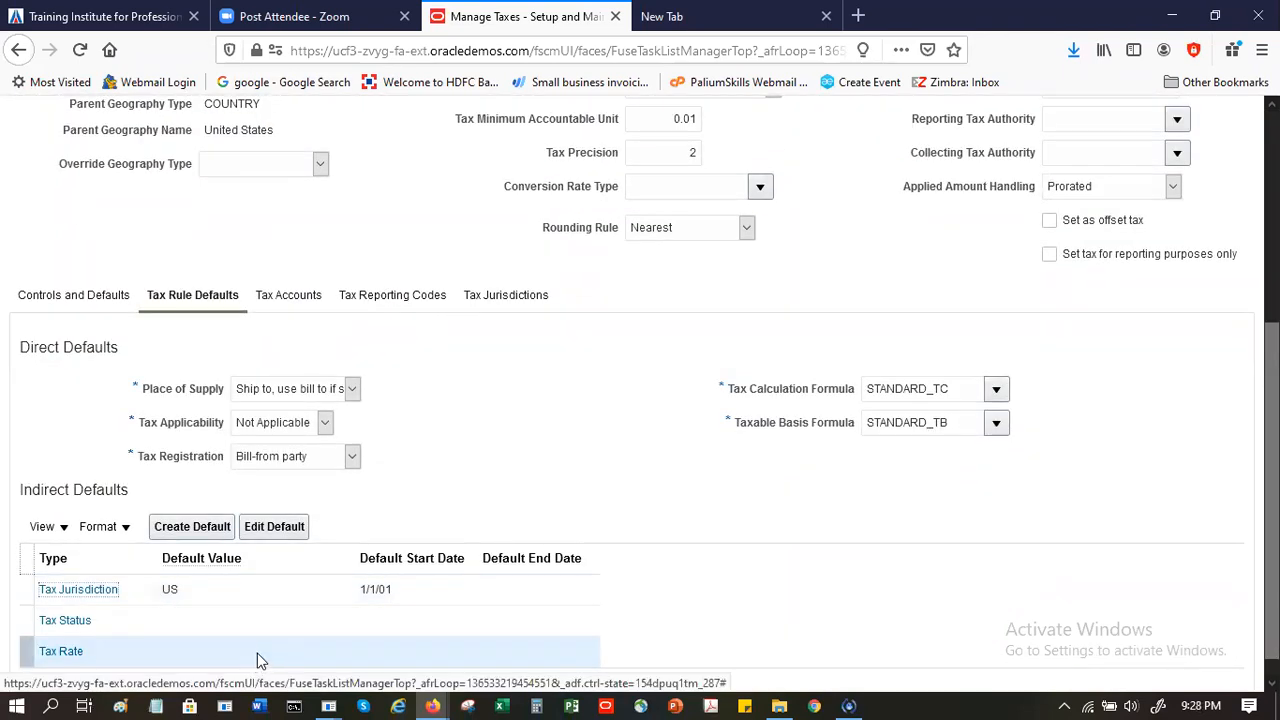
left_click(276, 528)
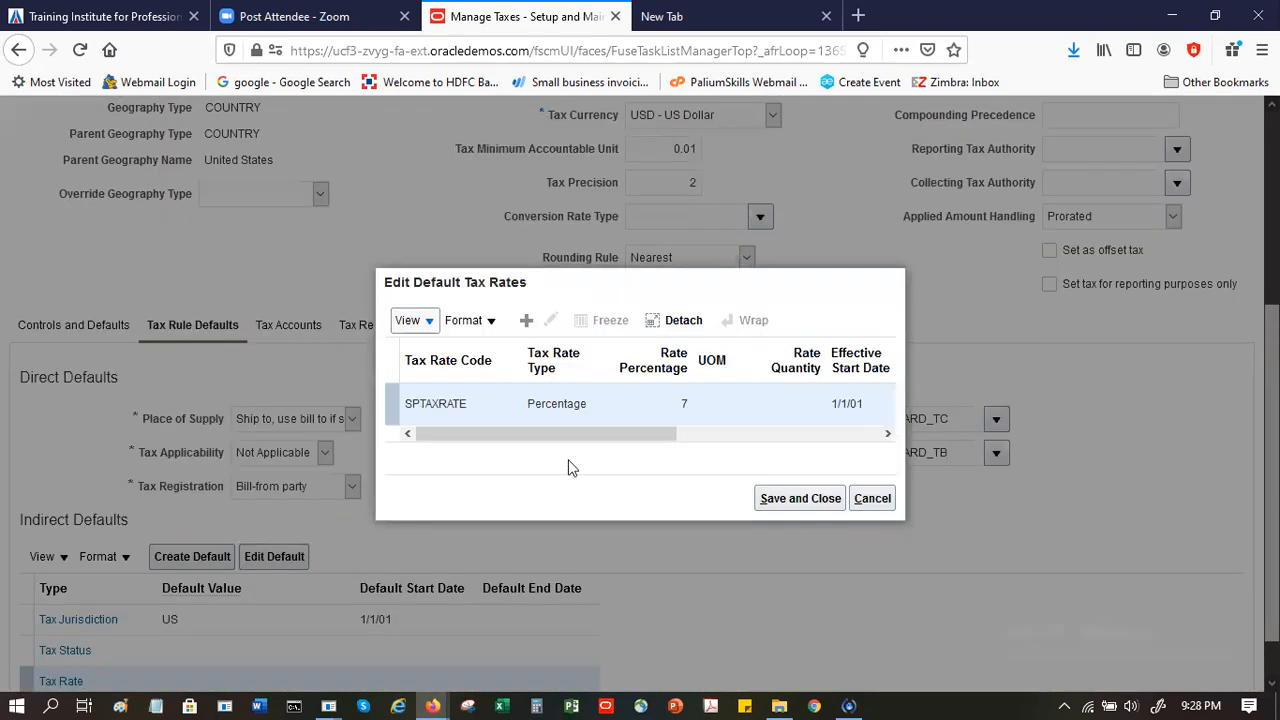
left_click(793, 439)
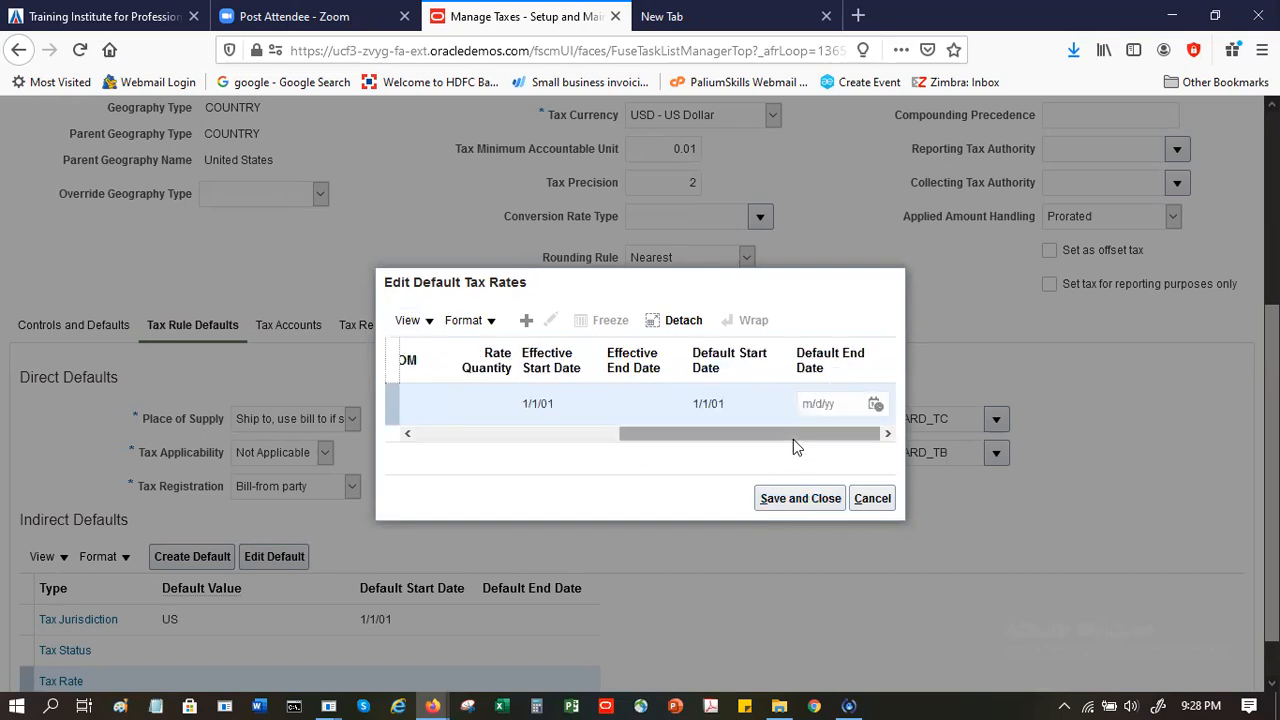
left_click_drag(793, 439, 466, 463)
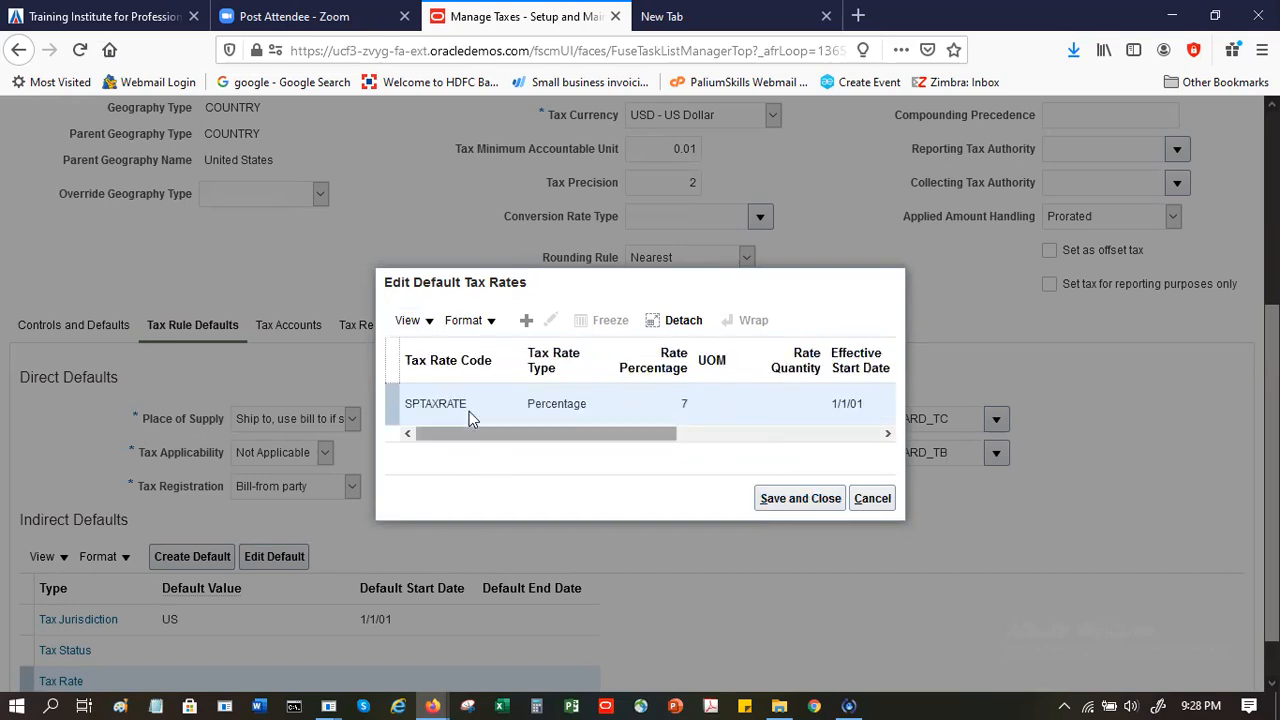
left_click(808, 506)
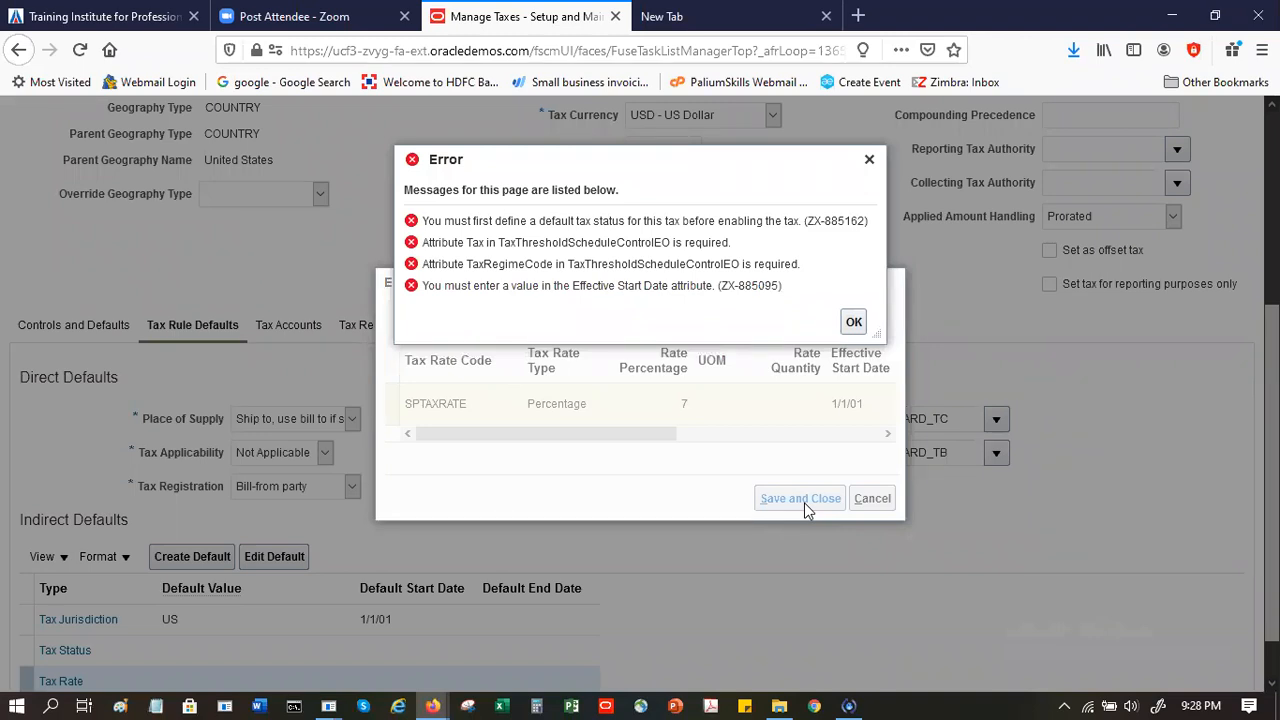
Examine the default tax rate's effective and default dates, and cancel editing the default tax rates
left_click(772, 435)
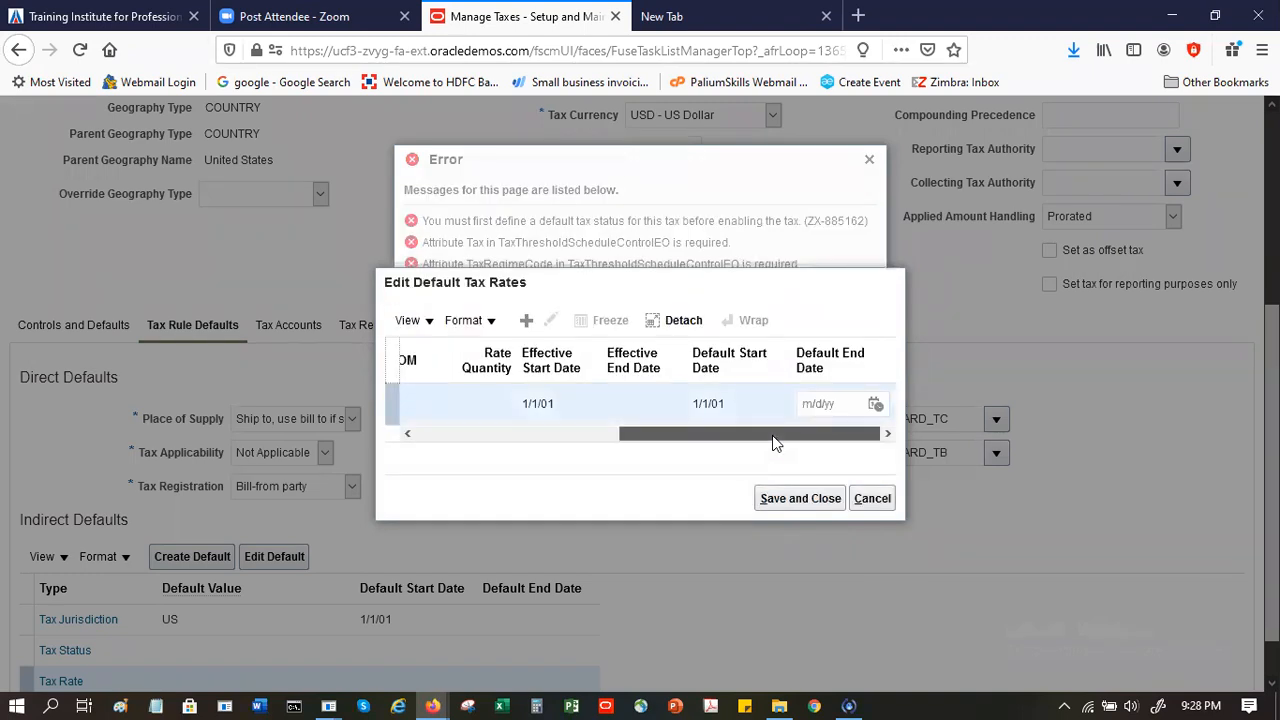
left_click_drag(772, 435, 480, 434)
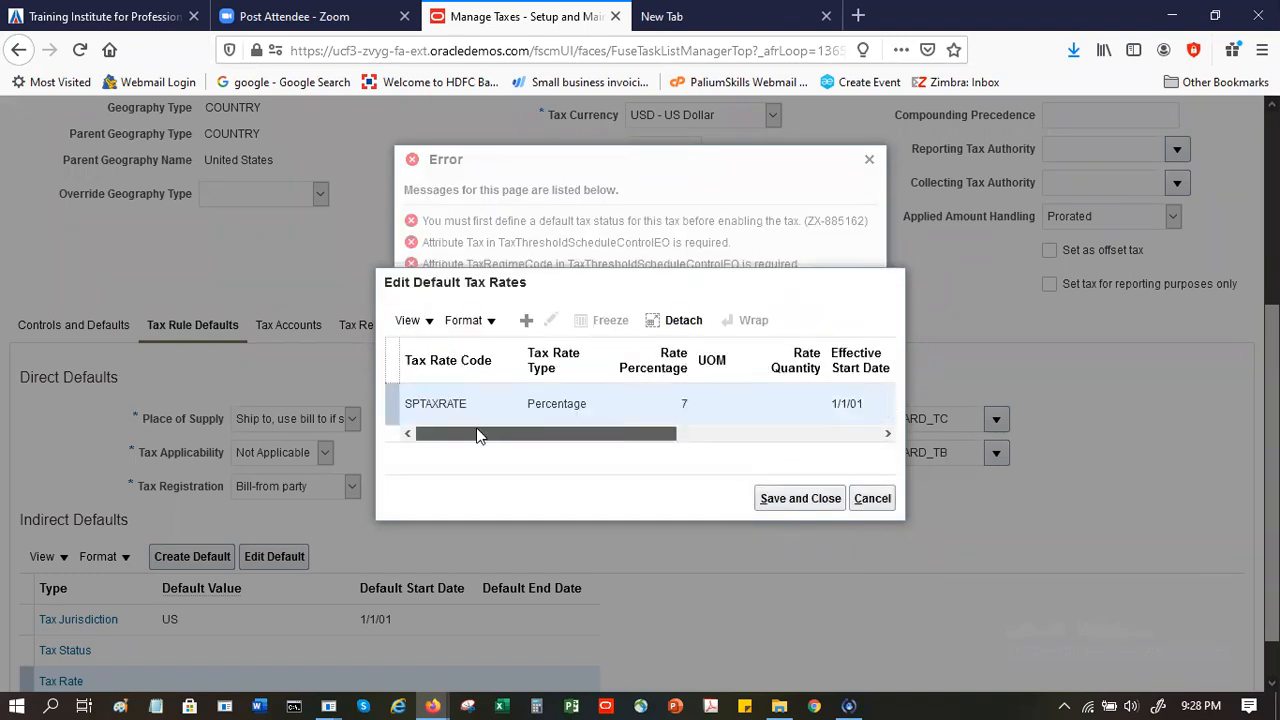
left_click(694, 194)
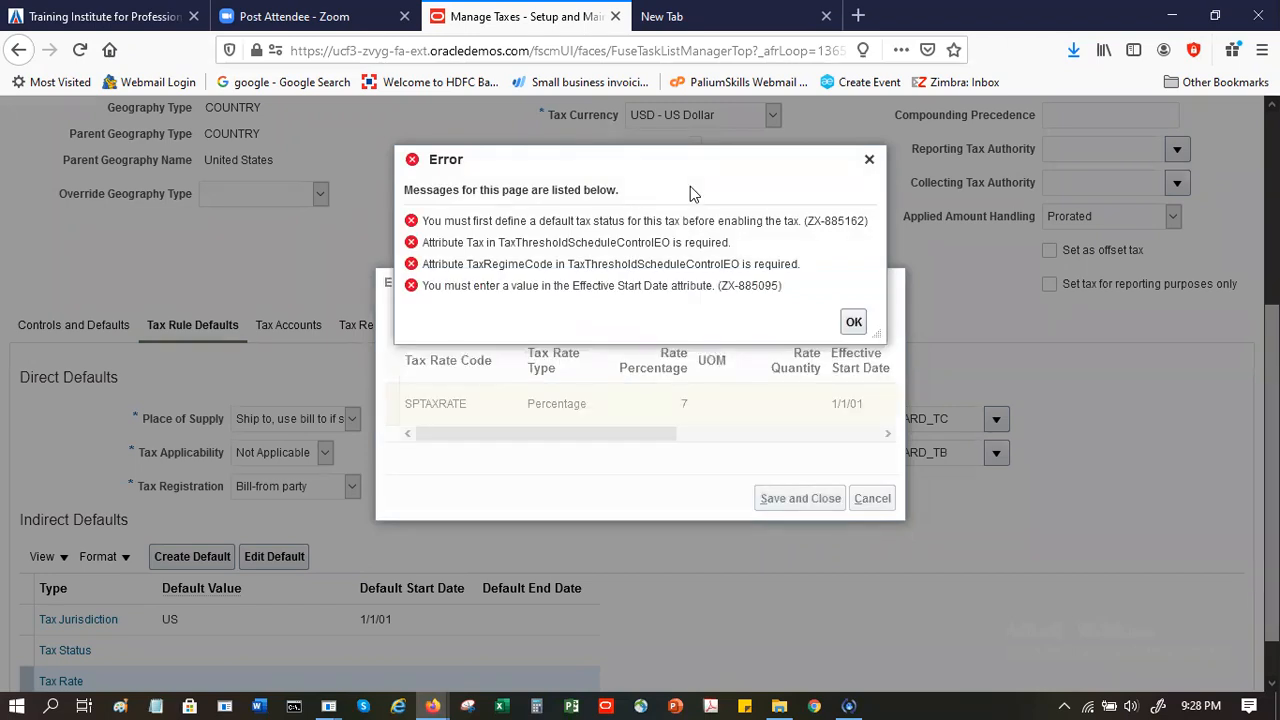
left_click(855, 323)
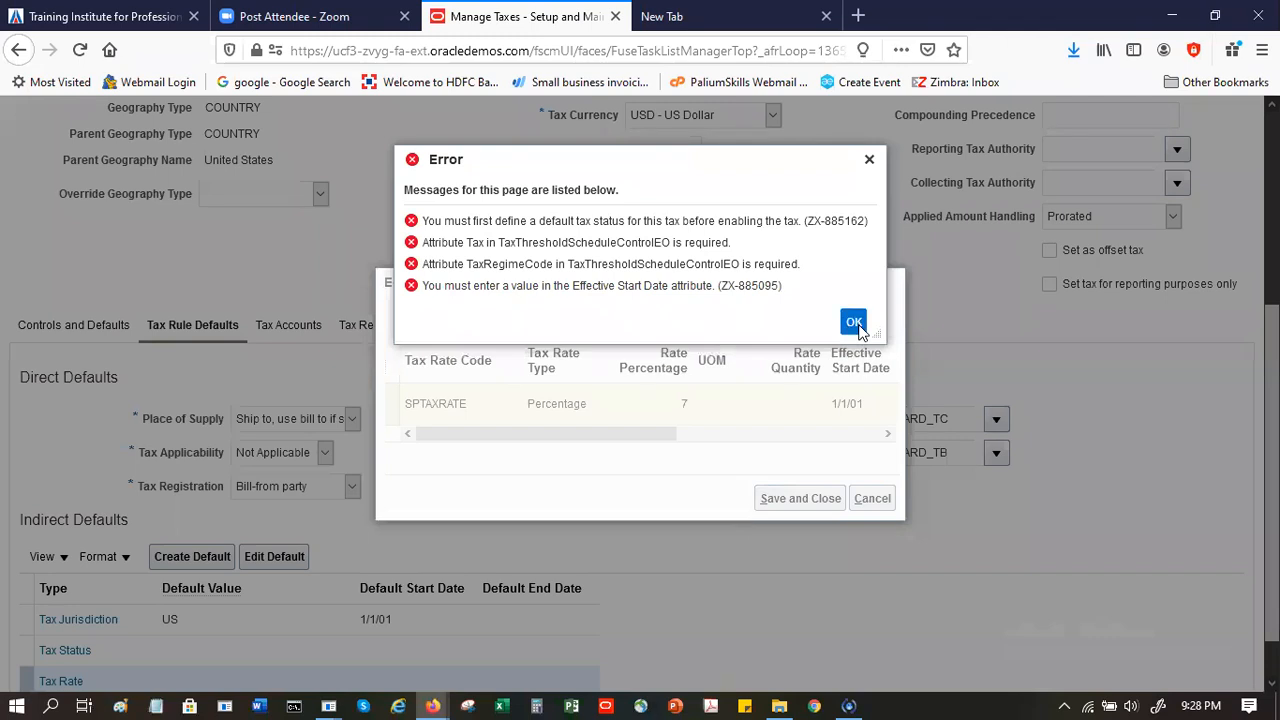
left_click(855, 323)
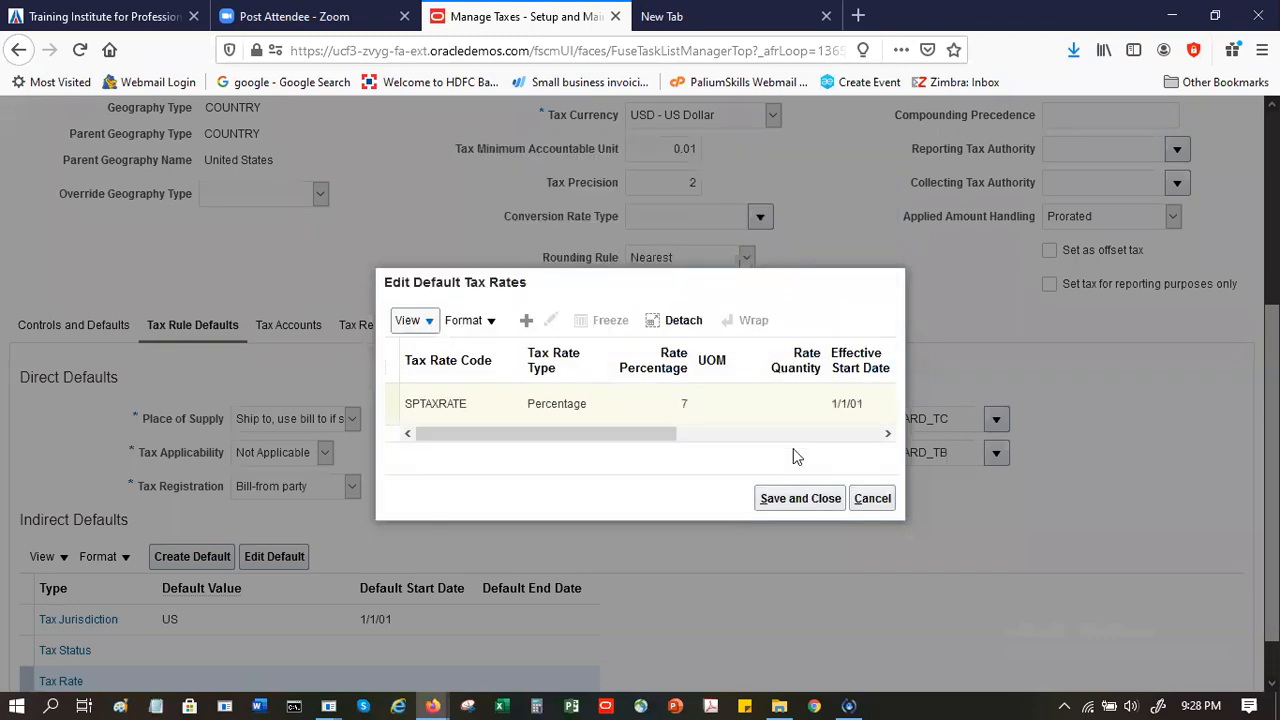
left_click(801, 436)
left_click_drag(800, 437, 797, 437)
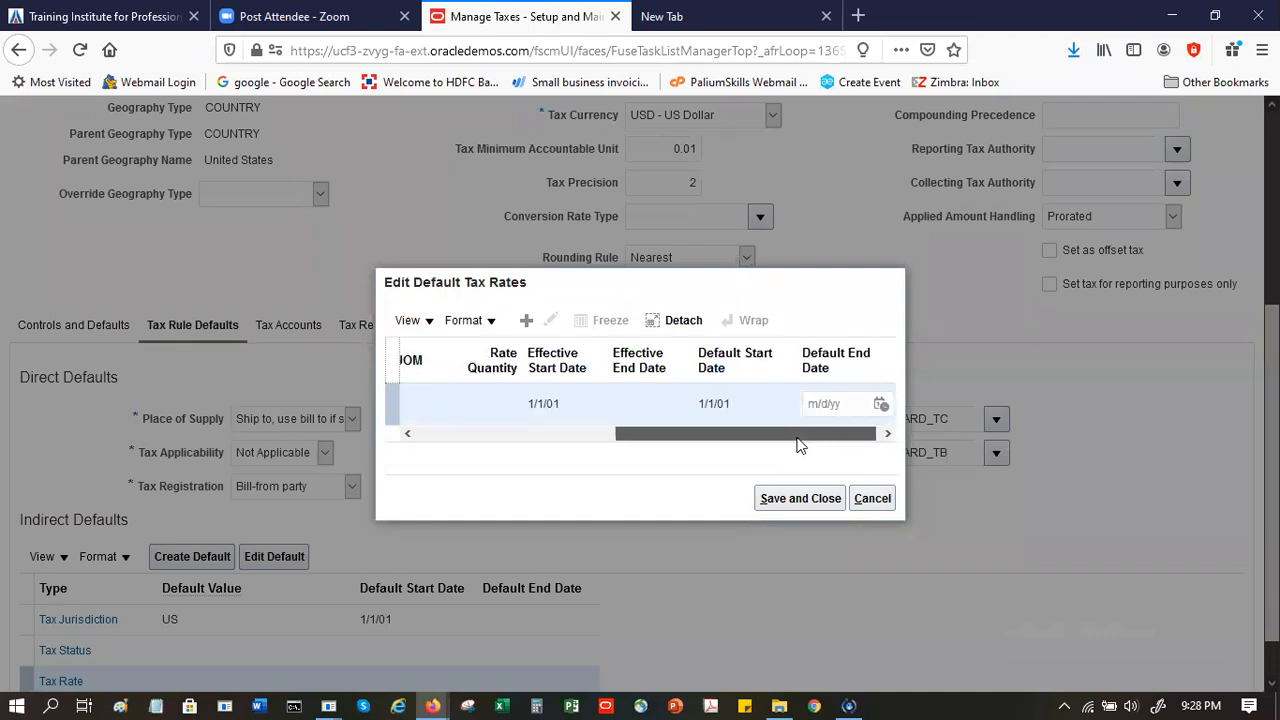
left_click_drag(626, 453, 508, 461)
left_click(874, 503)
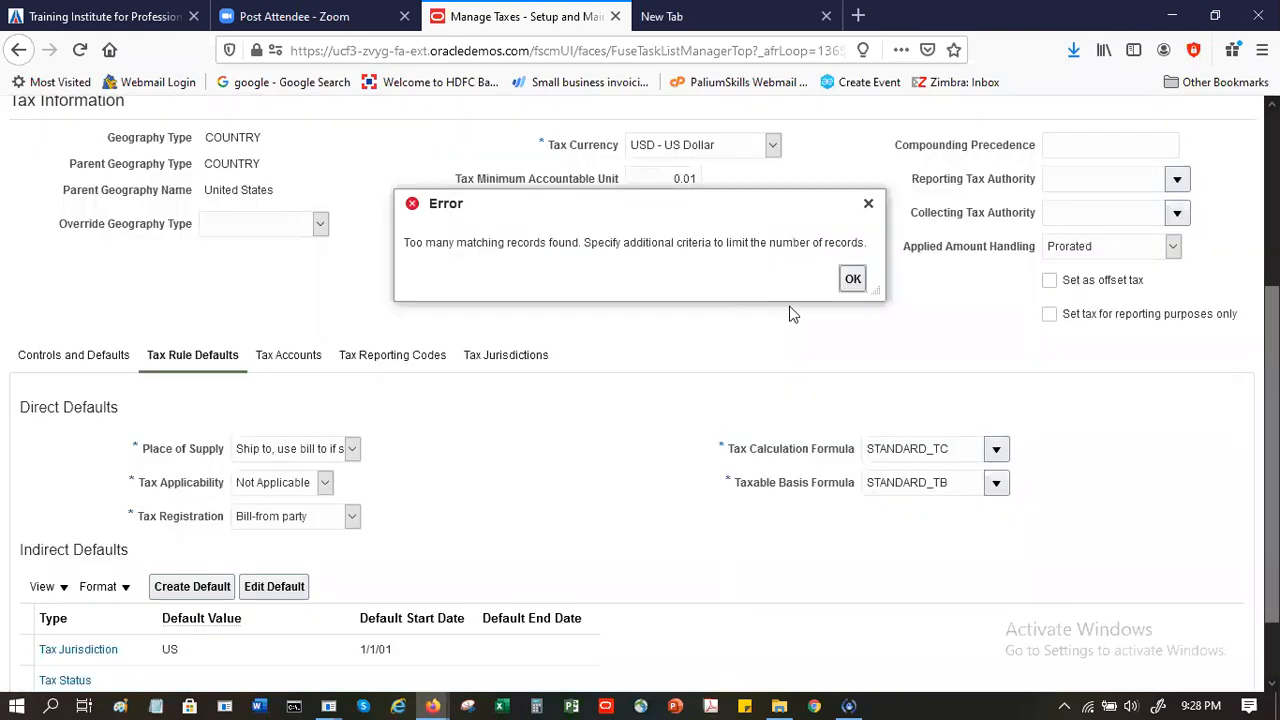
Check the indirect defaults and try to save the Country tax with simulation enabled
left_click(852, 280)
scroll(945, 501, "down", 3)
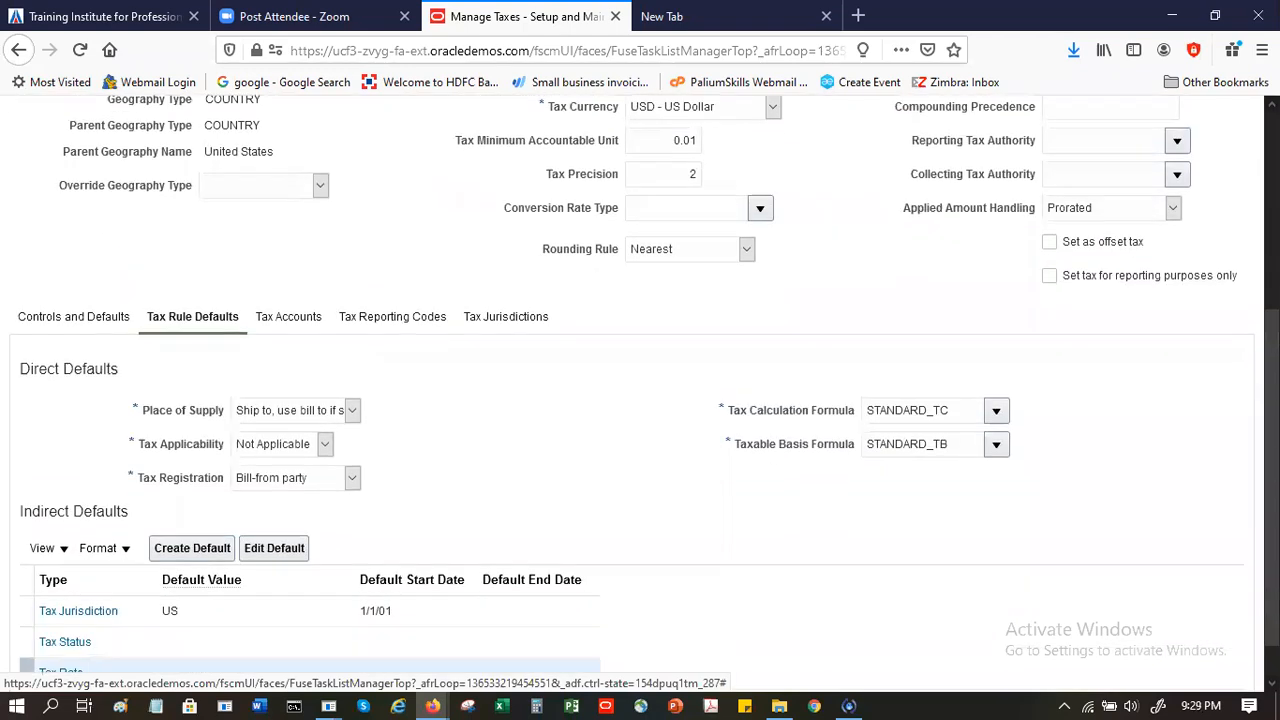
scroll(640, 400, "down", 1)
scroll(1149, 238, "up", 7)
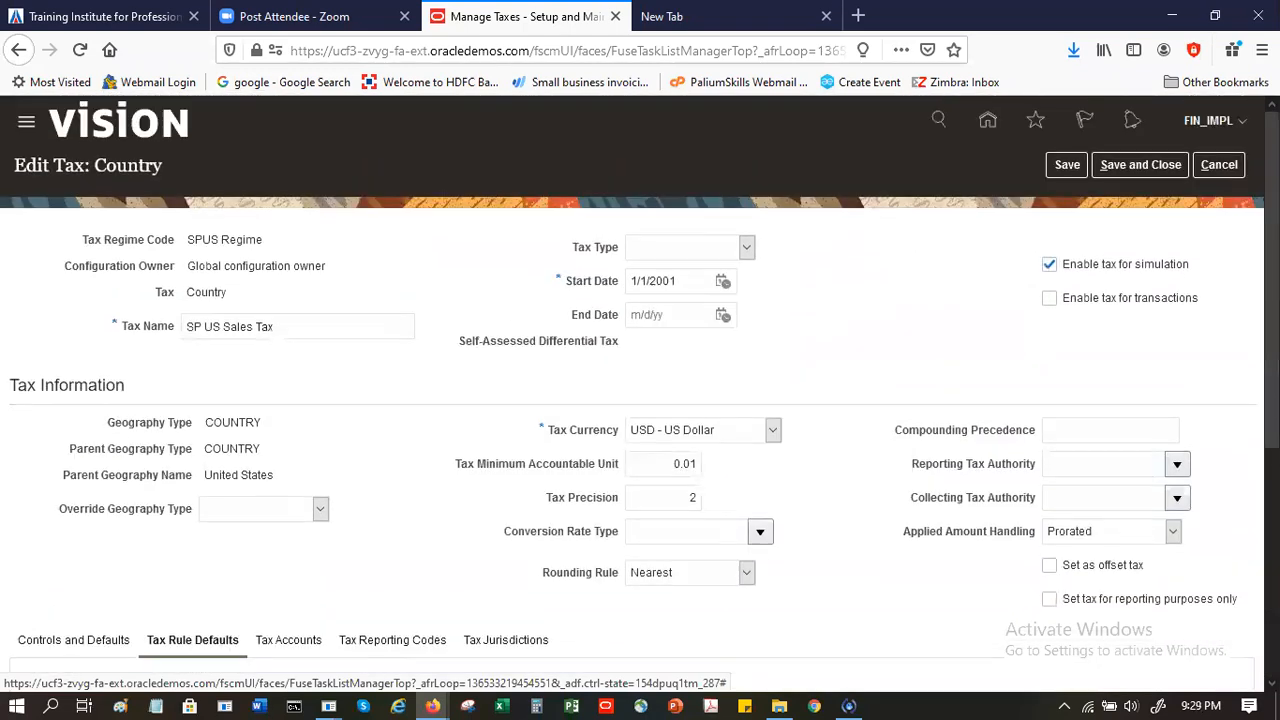
left_click(1065, 168)
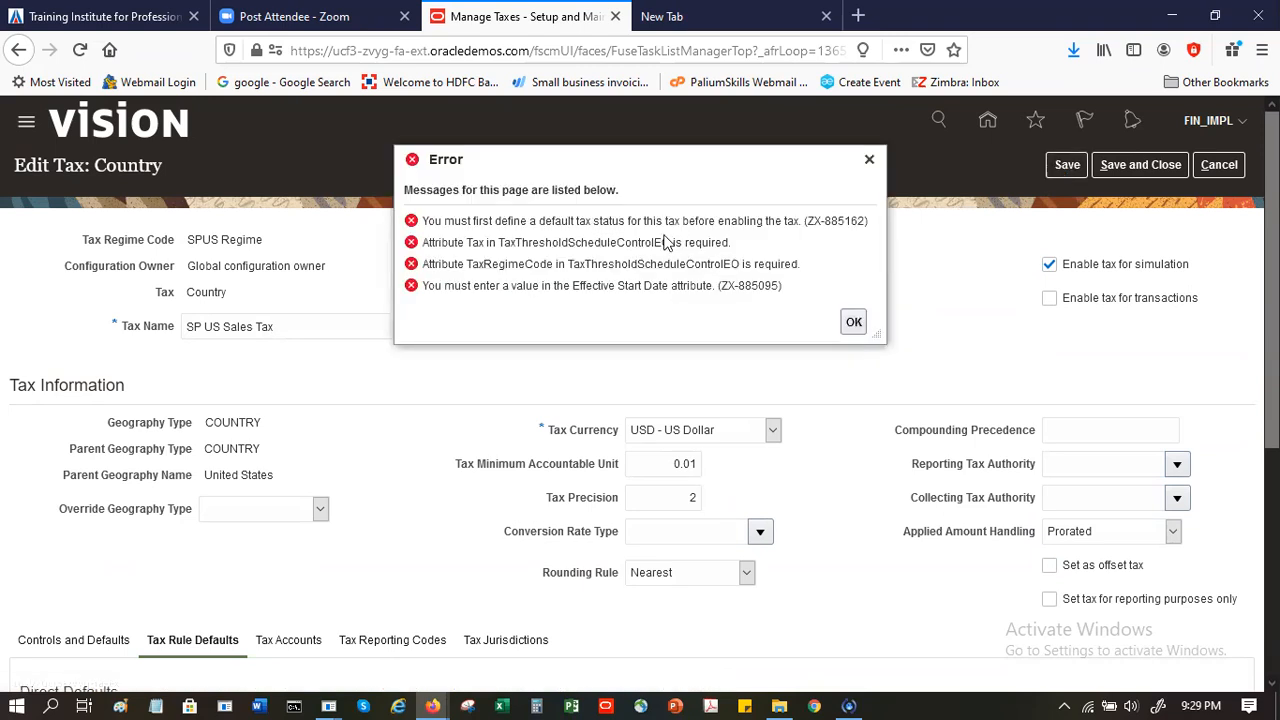
left_click(853, 322)
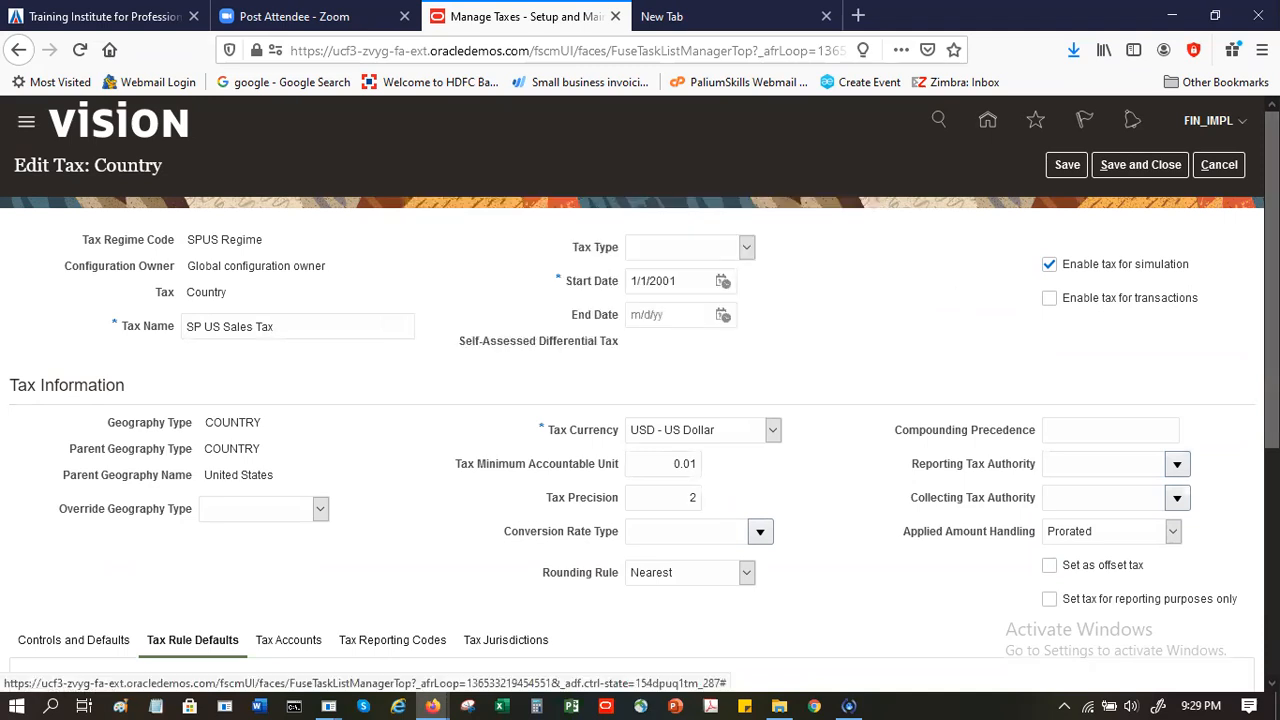
Create a default tax status for the Country tax with code and name SPStatuscode, and save and close it
scroll(489, 654, "down", 3)
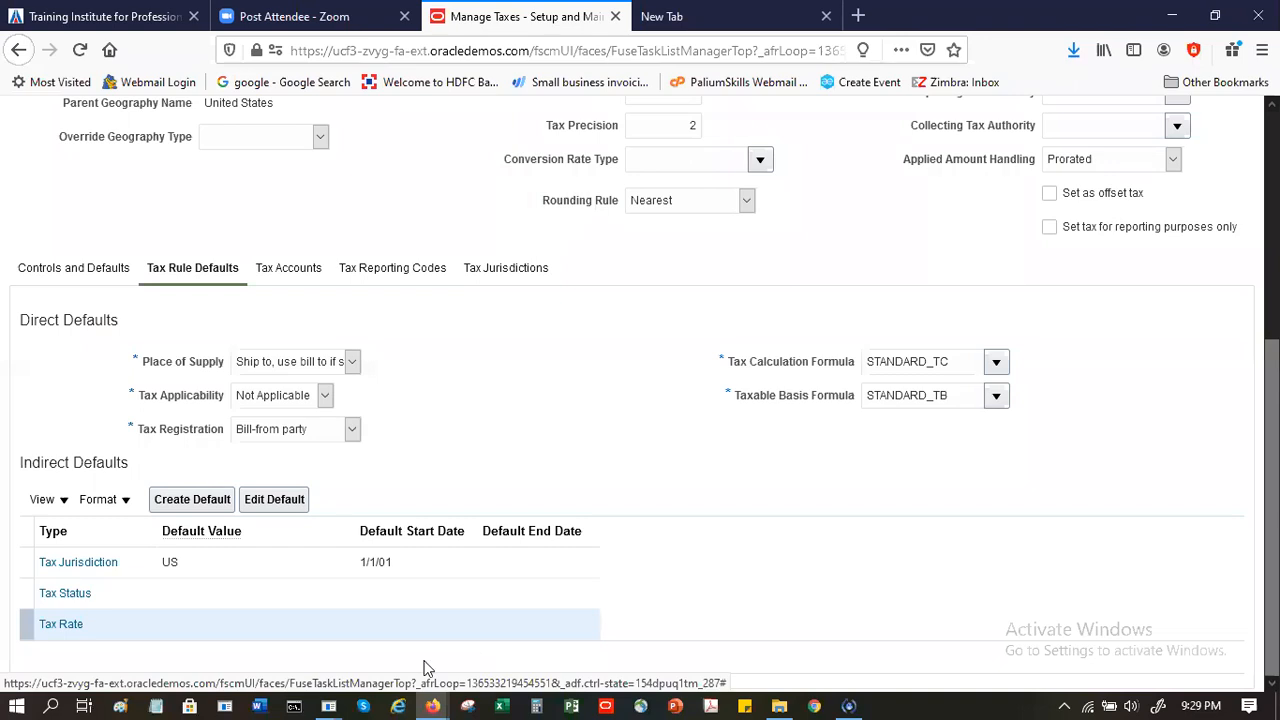
left_click(214, 594)
left_click(178, 500)
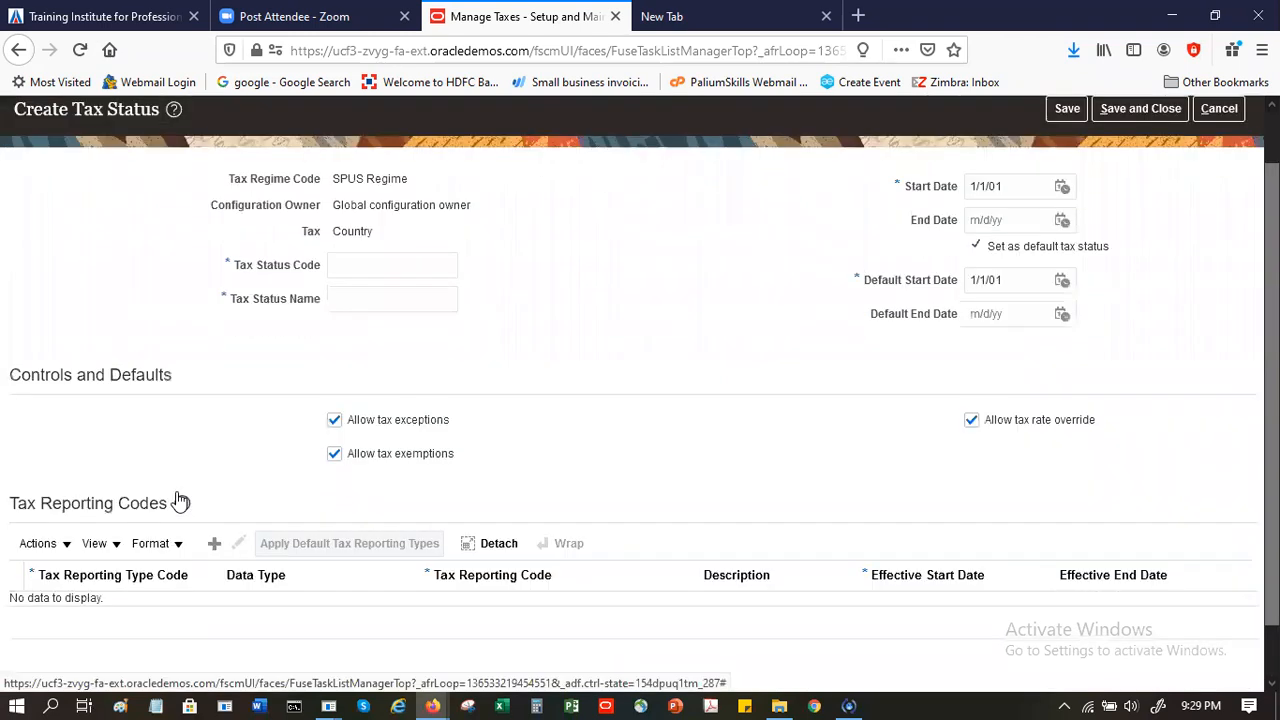
left_click(382, 262)
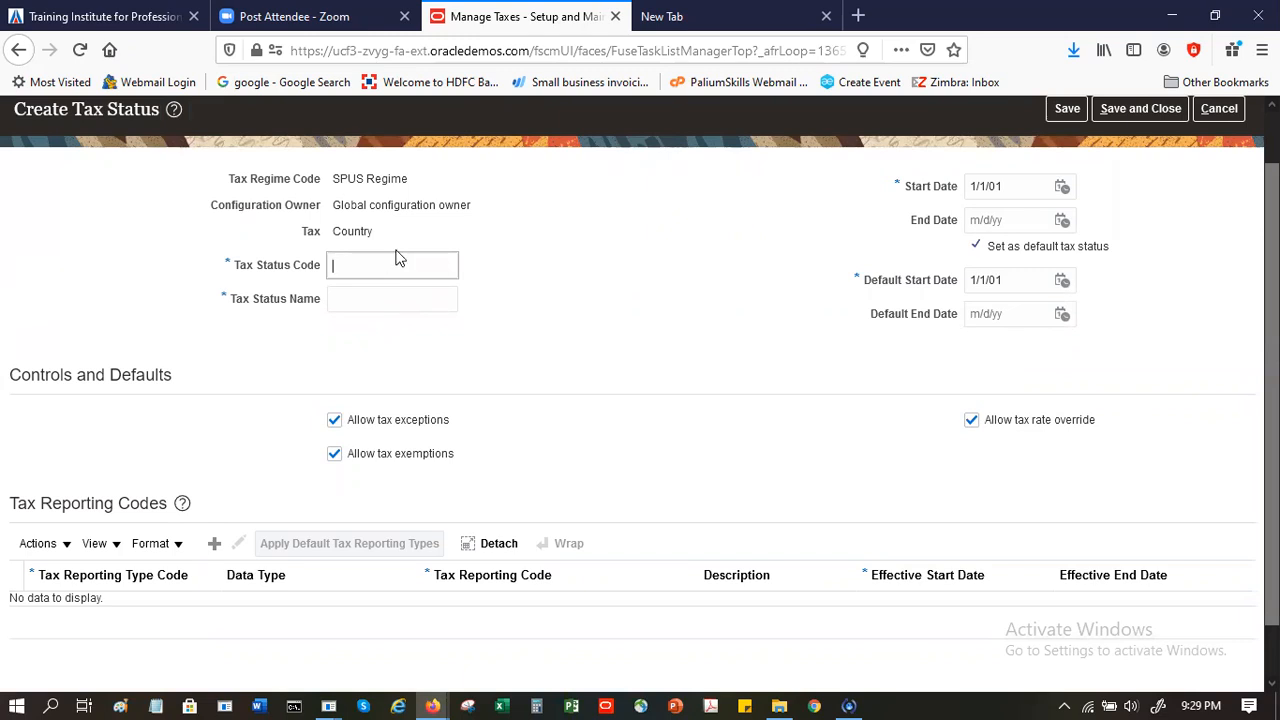
type("SPStatuscode")
key("Tab")
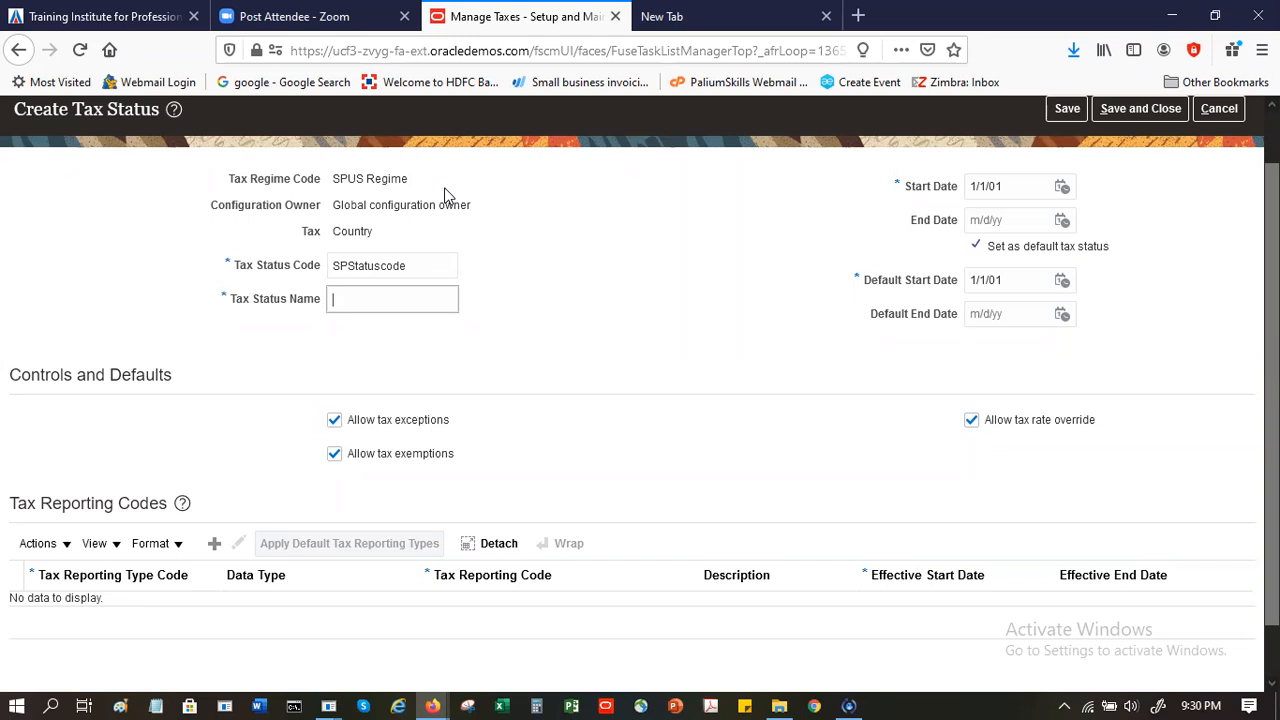
type("SPStatuscode")
left_click(1067, 110)
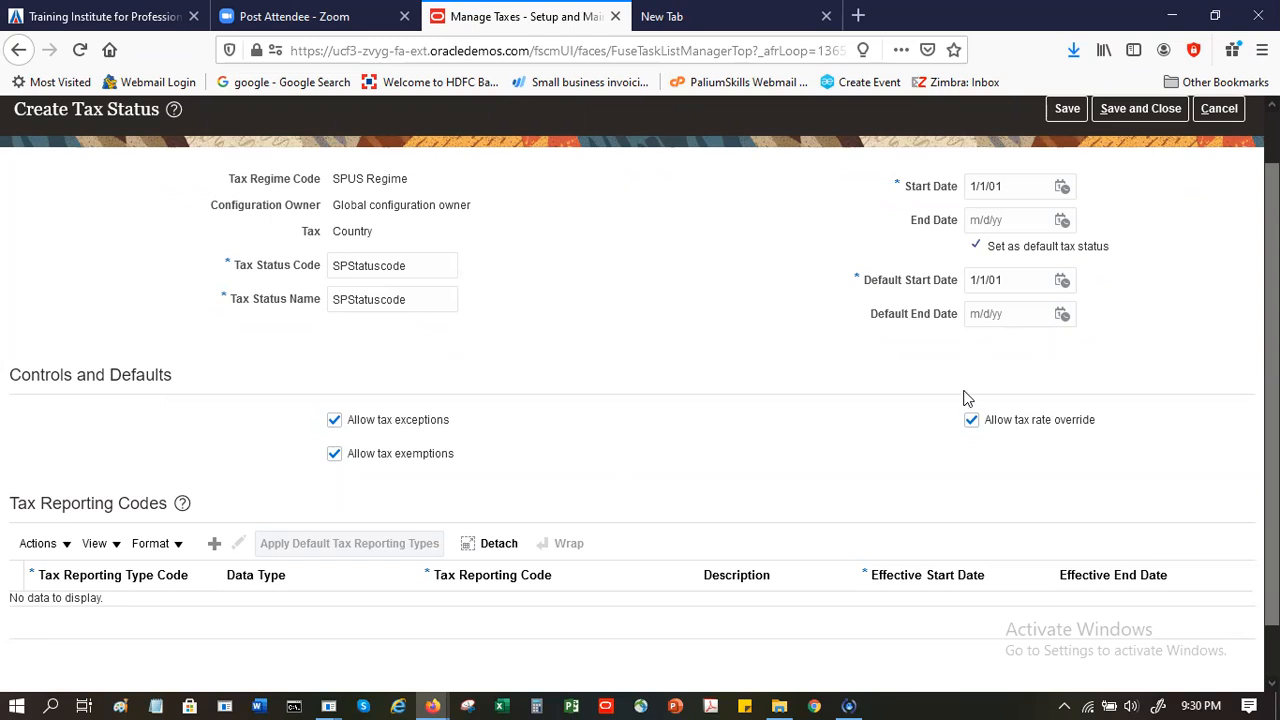
left_click(1135, 110)
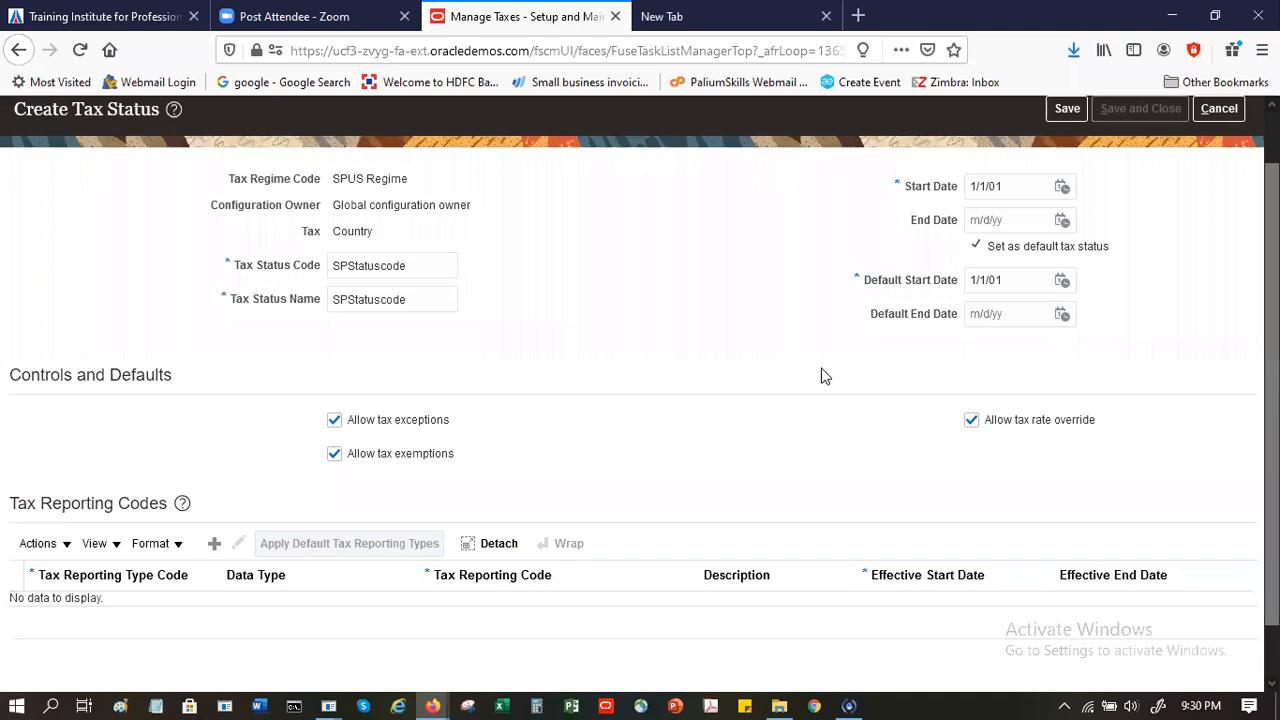
Check the indirect defaults of the Country tax and try to save and close it with simulation enabled
scroll(640, 380, "down", 3)
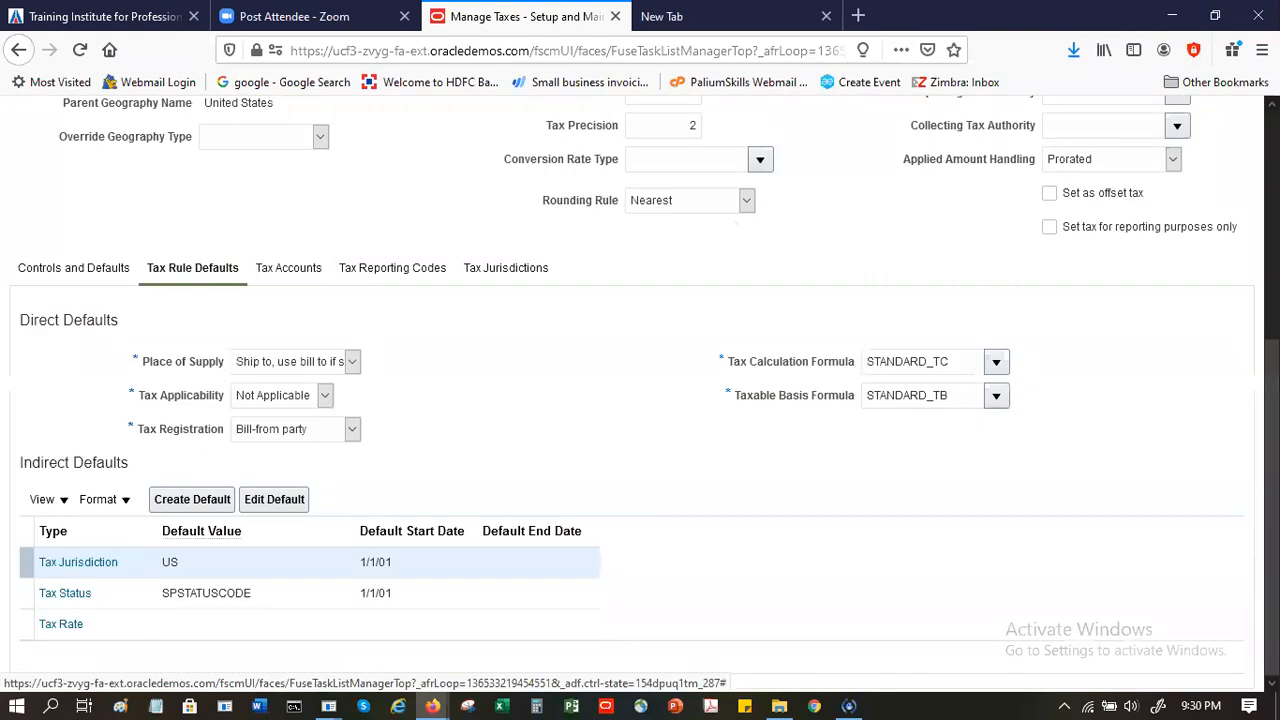
scroll(1151, 227, "up", 4)
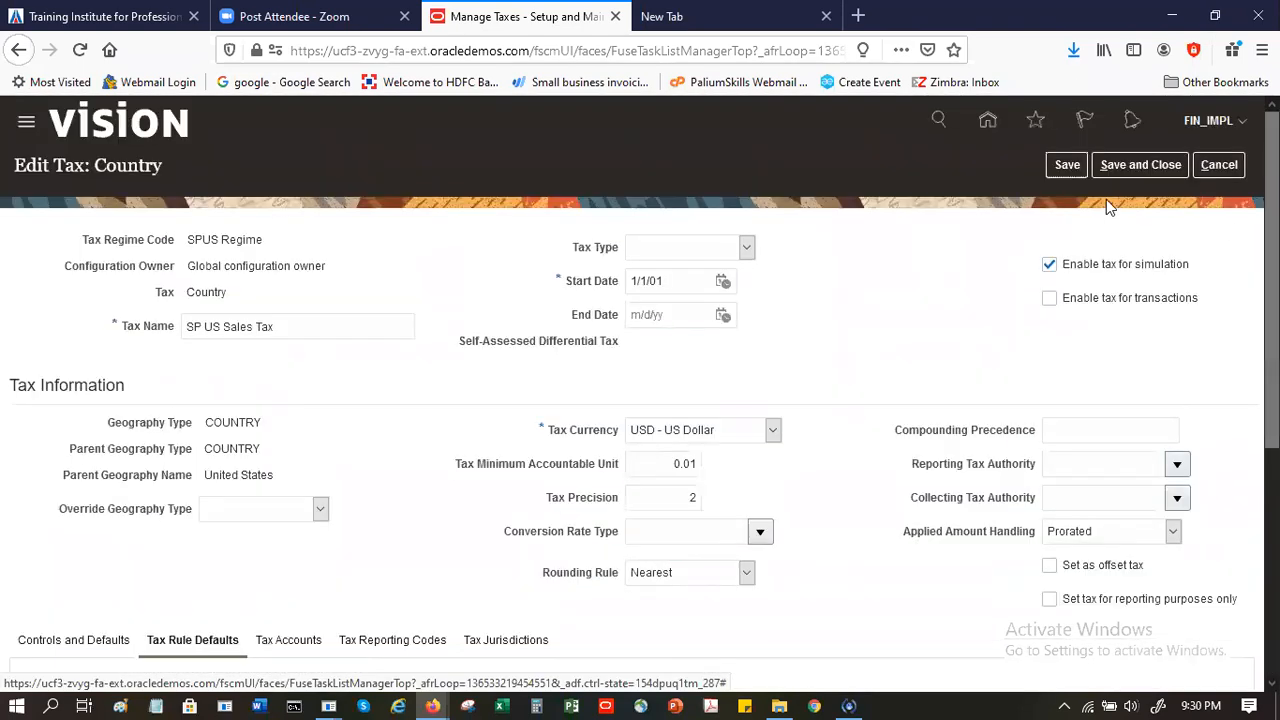
left_click(1121, 169)
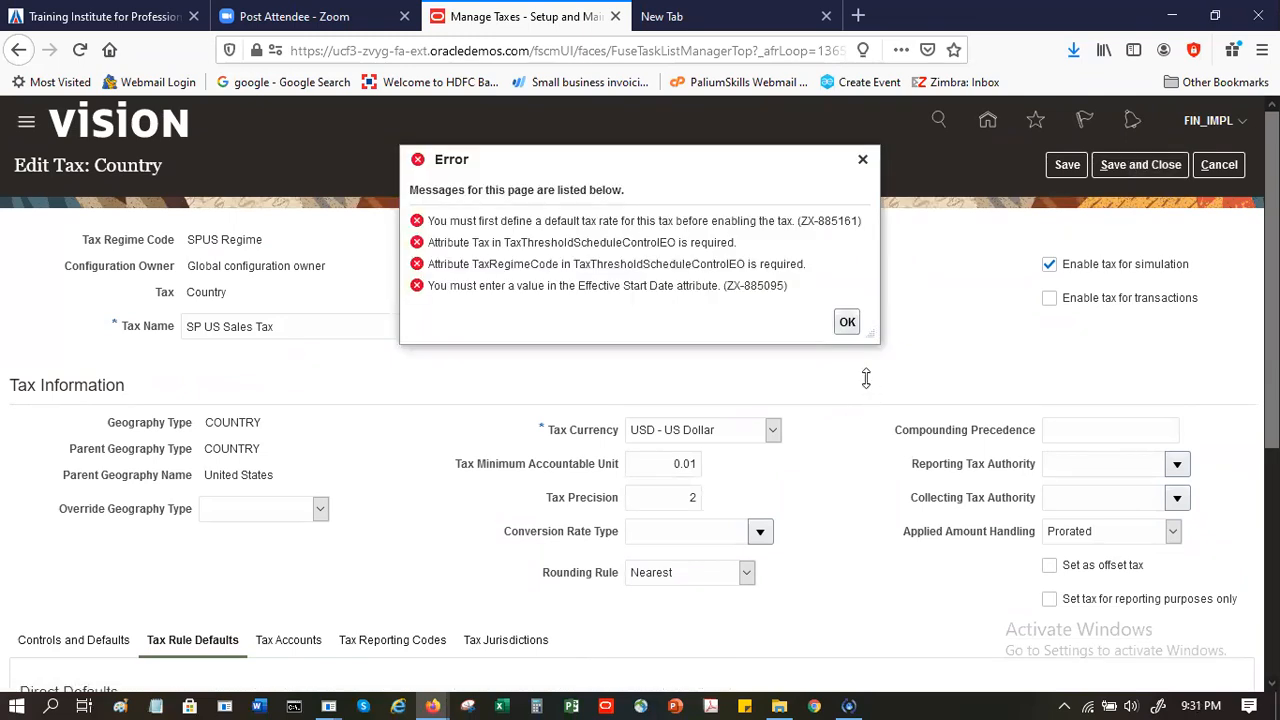
left_click(847, 323)
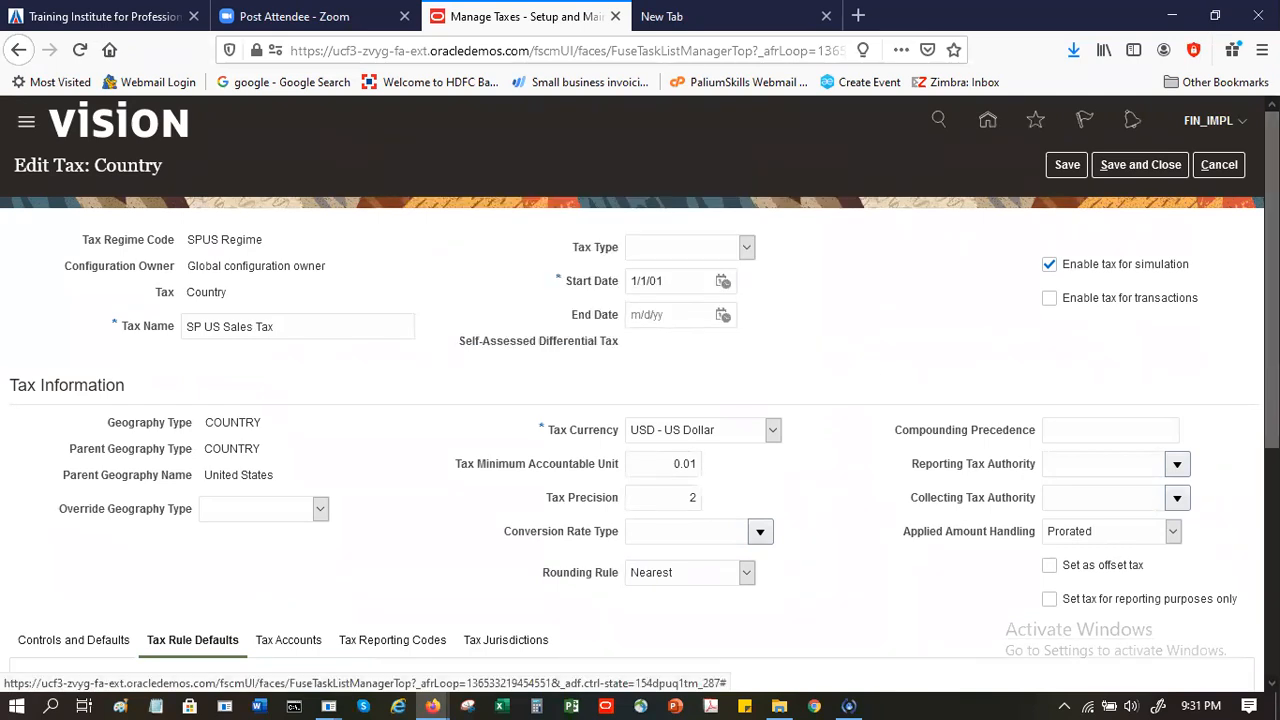
Discard the unsaved changes to the Country tax and return to the Define Taxes for Rapid Implementation task list
scroll(640, 400, "down", 5)
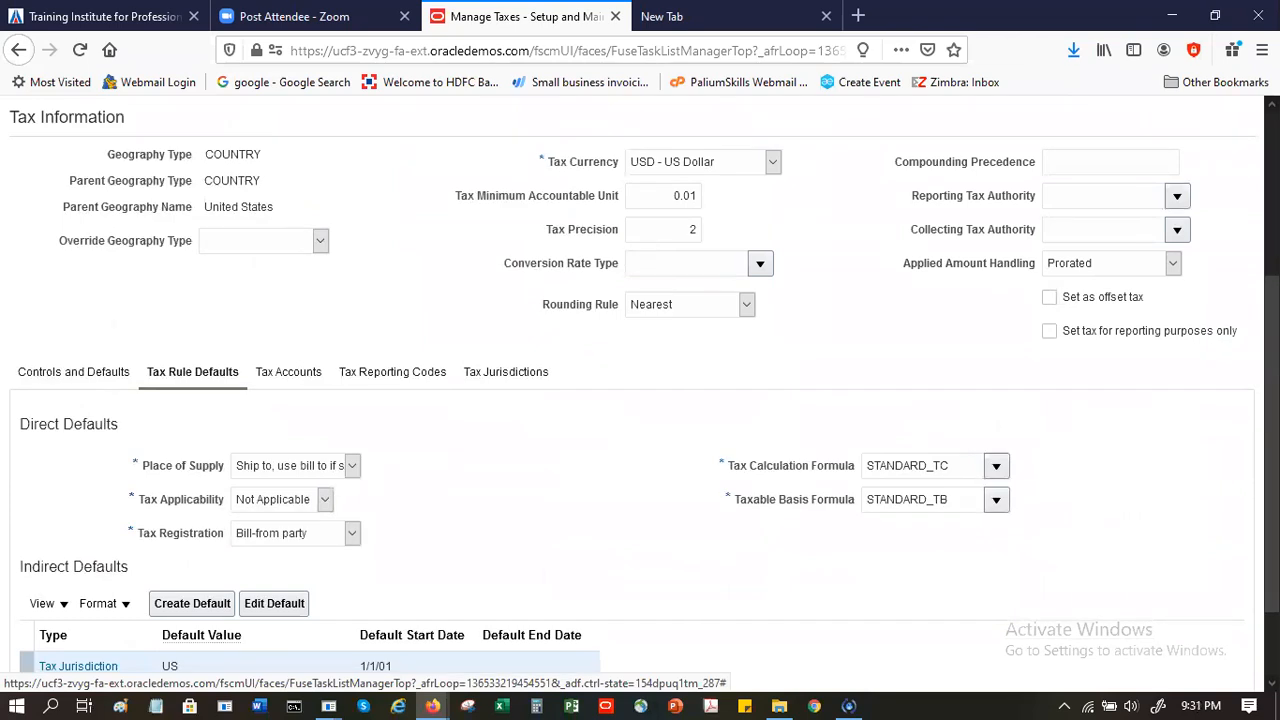
scroll(640, 400, "down", 1)
scroll(1220, 248, "up", 6)
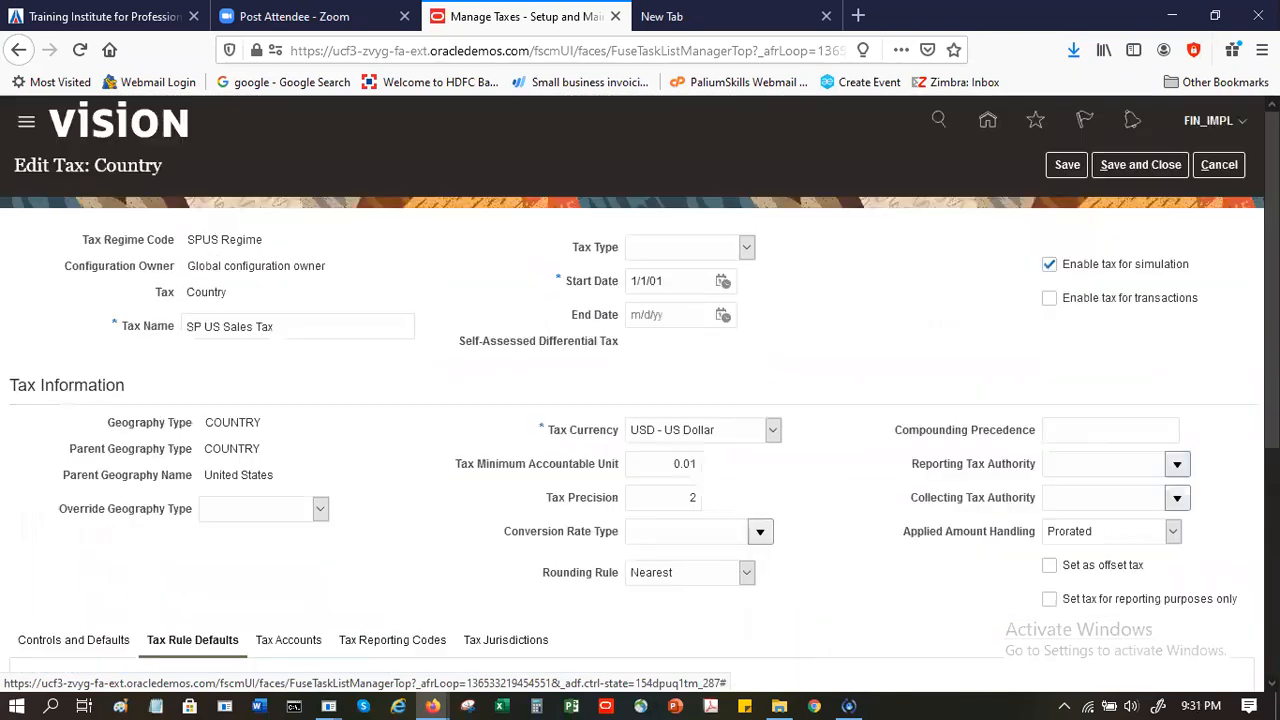
left_click(1210, 168)
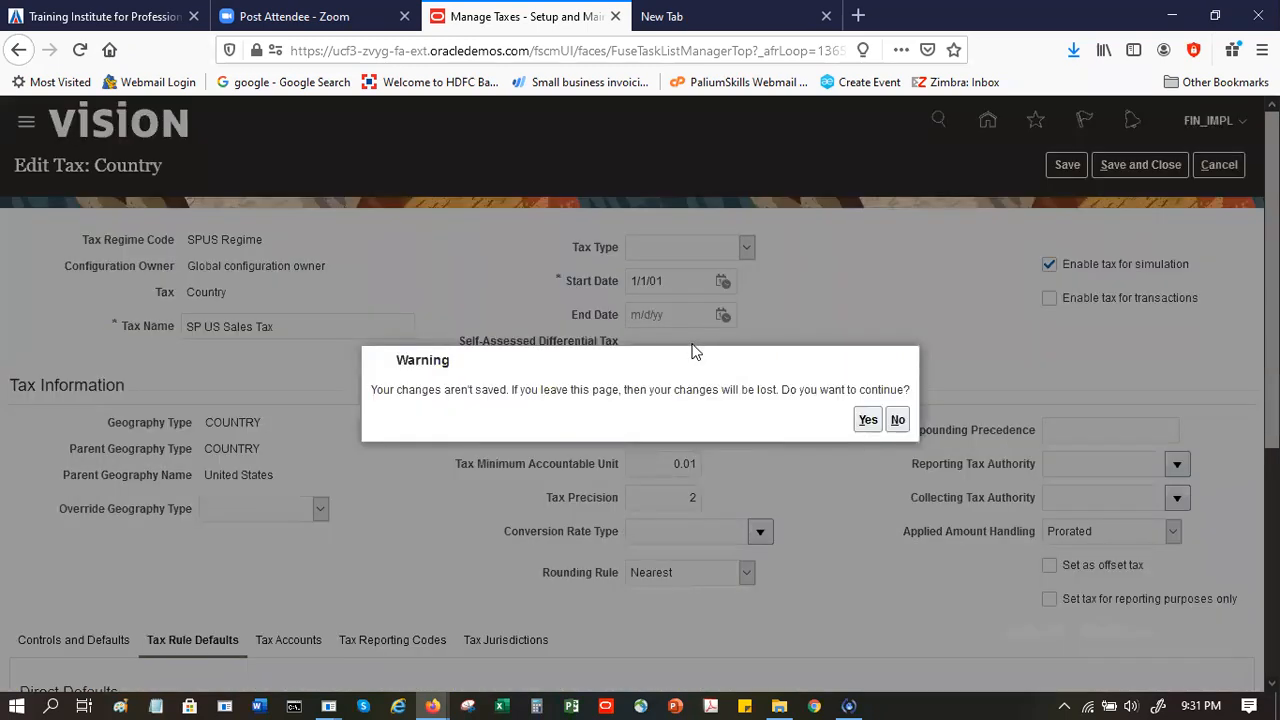
left_click(868, 421)
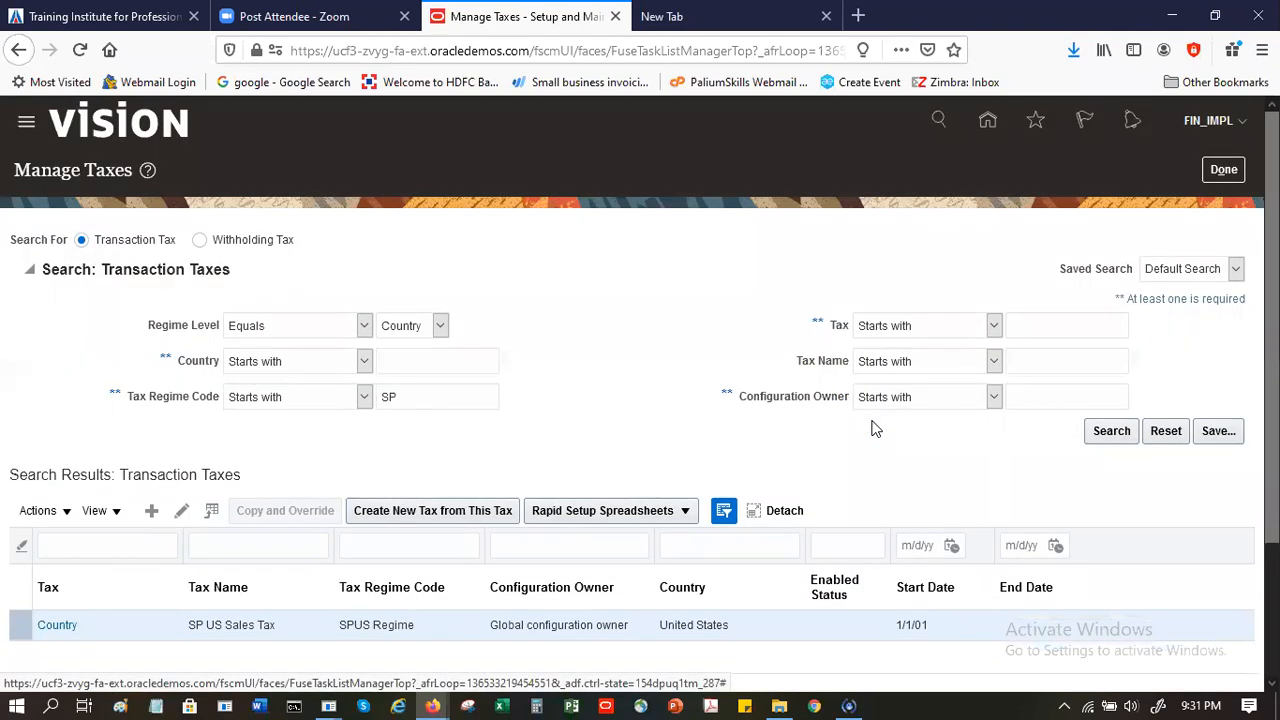
left_click(1222, 172)
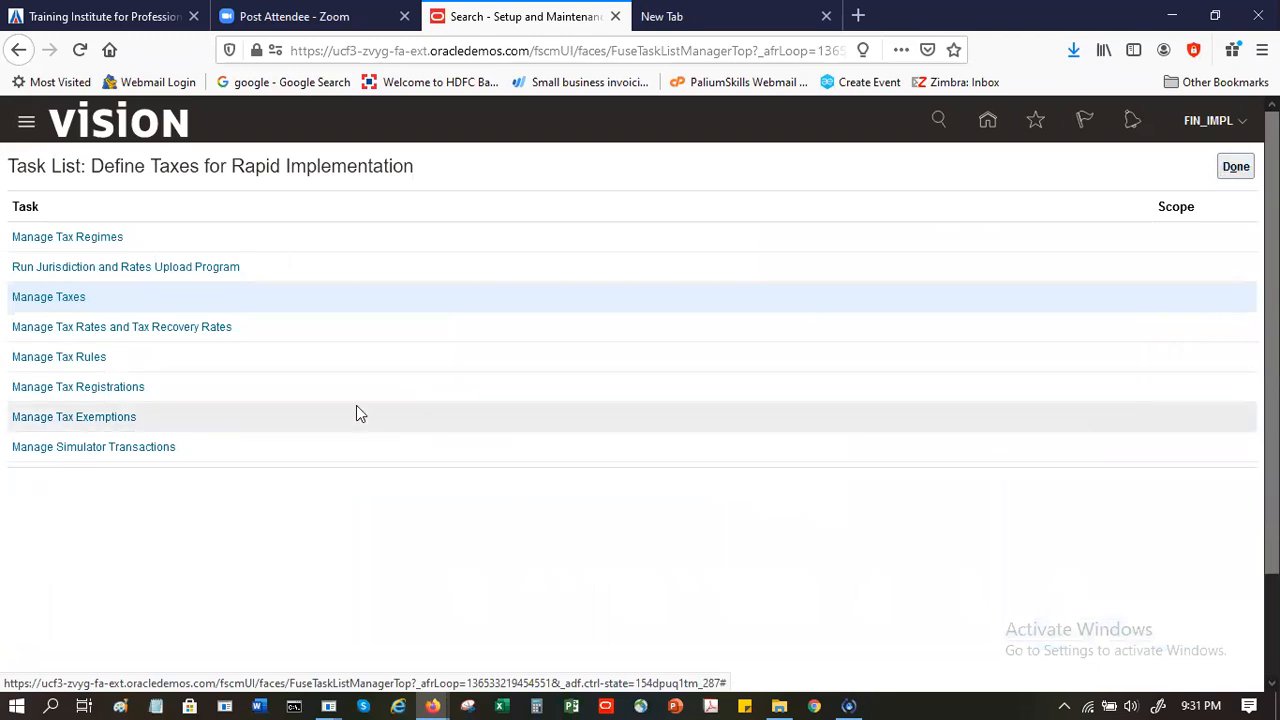
Open the Manage Simulator Transactions task and start creating a new simulator transaction
left_click(100, 448)
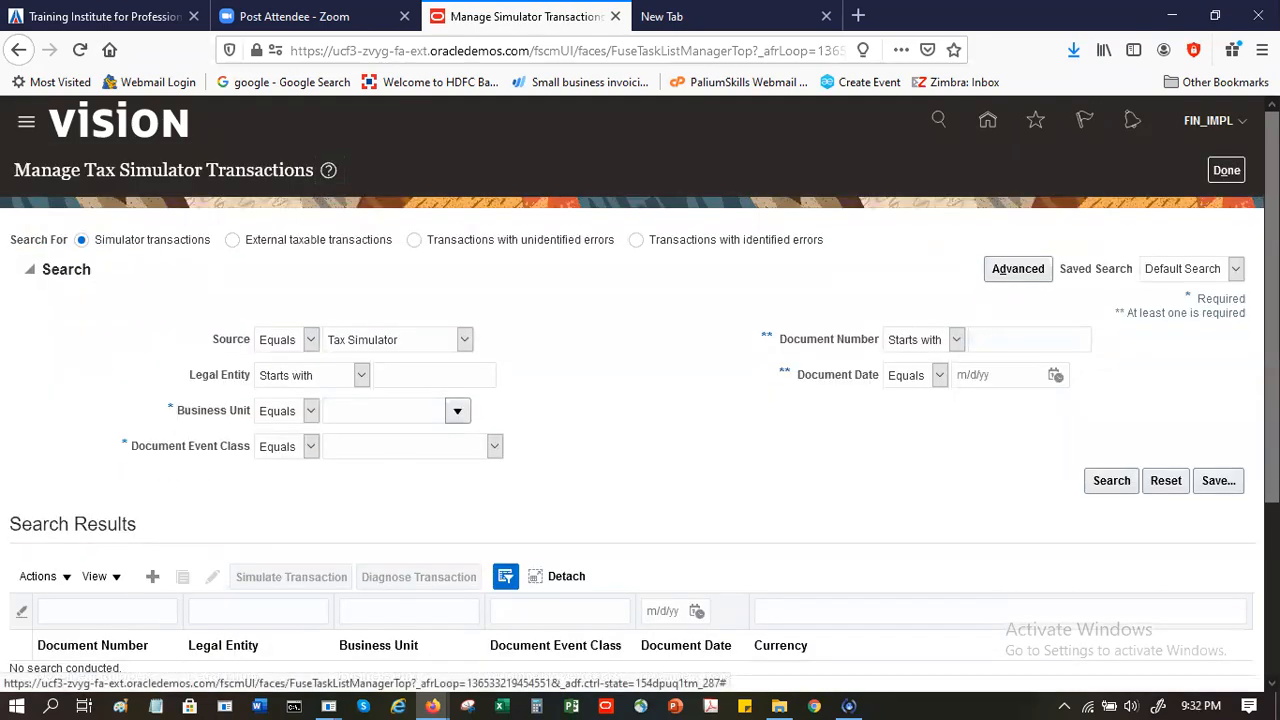
scroll(640, 384, "down", 1)
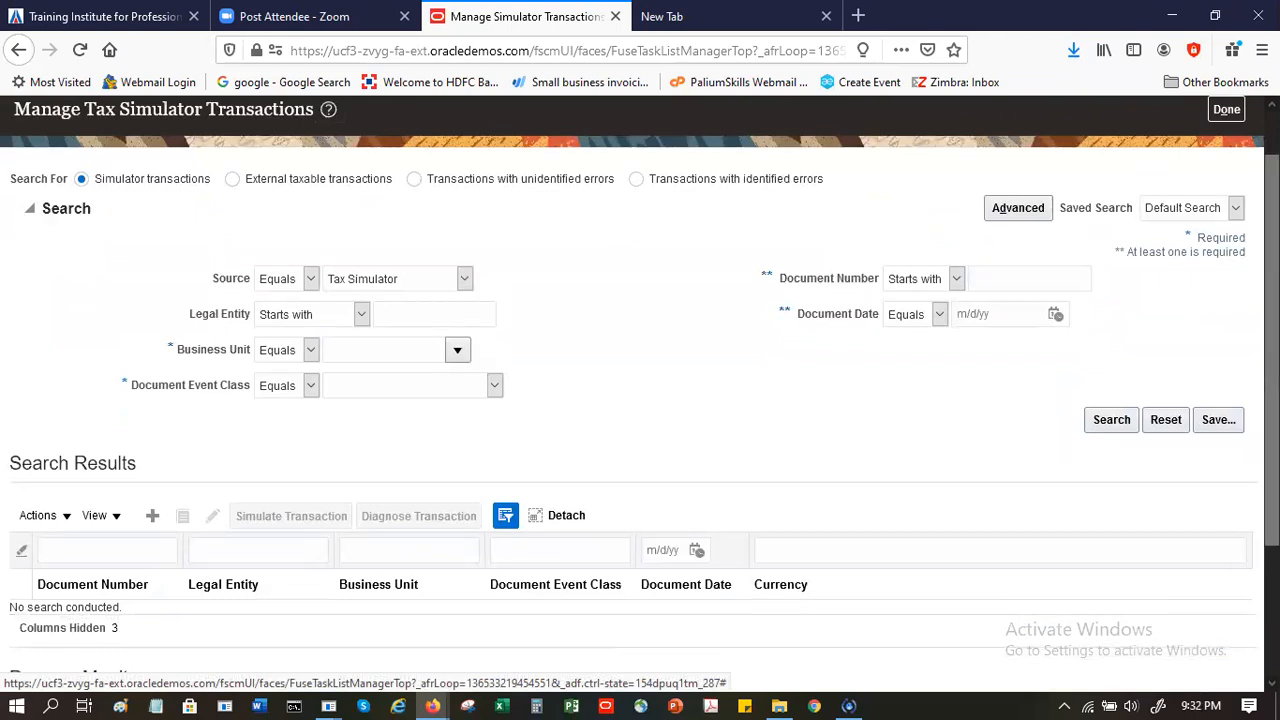
scroll(640, 384, "down", 2)
scroll(640, 384, "up", 3)
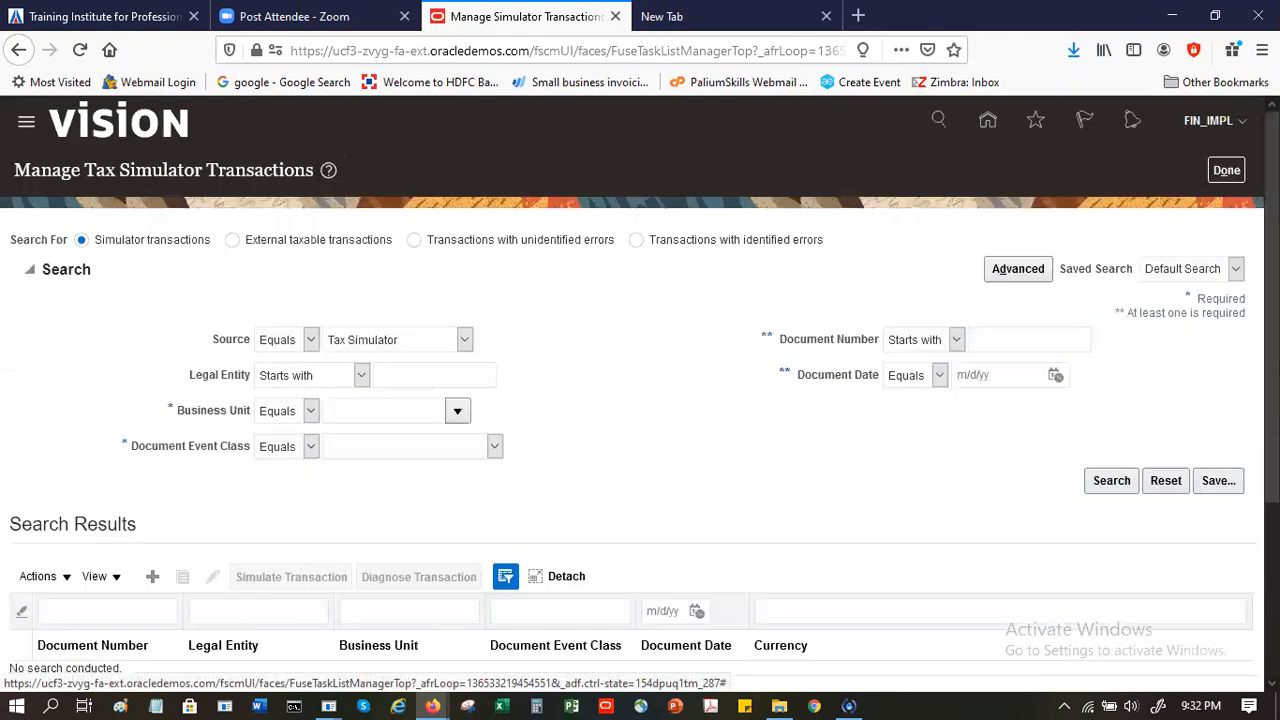
scroll(547, 586, "down", 3)
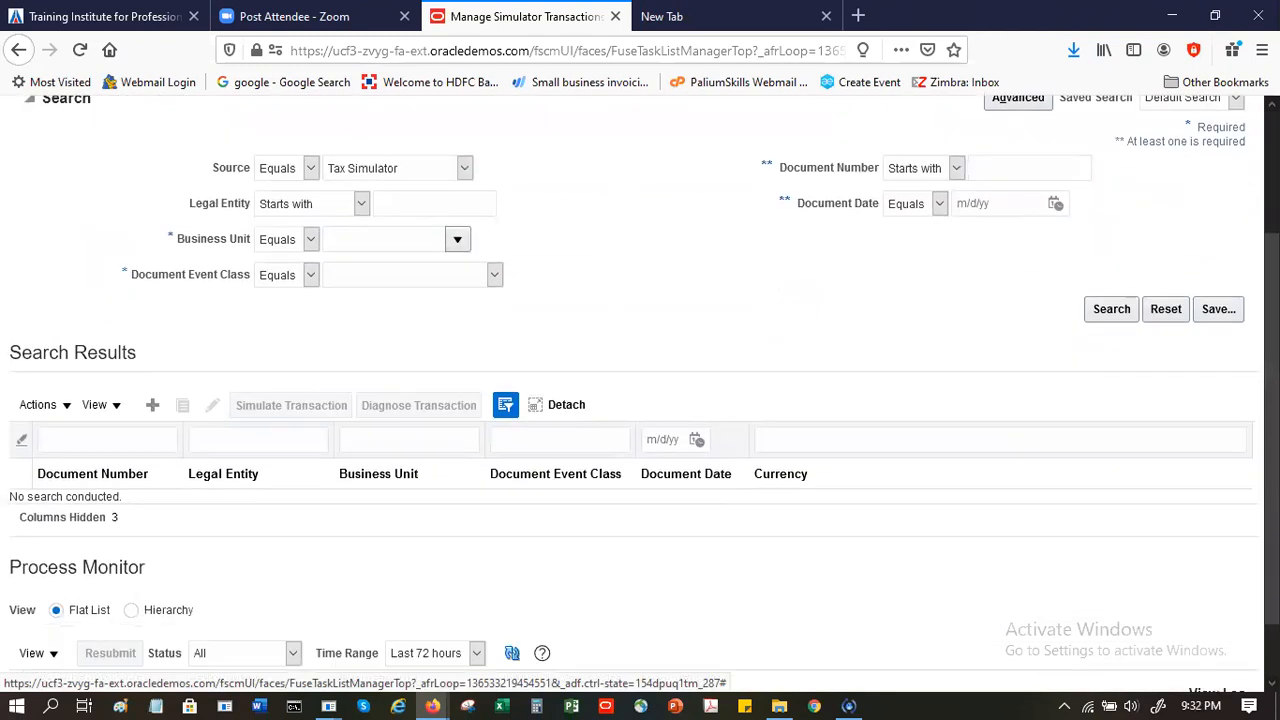
left_click(147, 405)
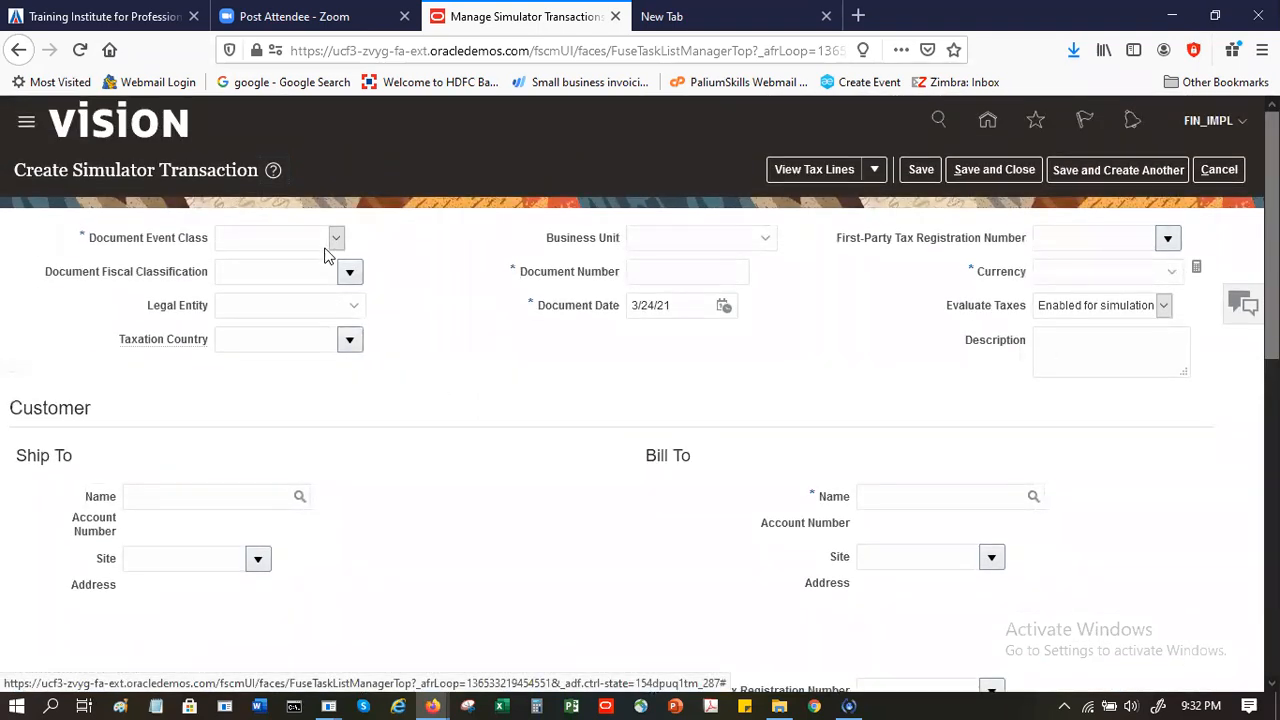
Set the transaction's document event class to Purchase invoice and its legal entity to US1 Legal Entity
left_click(331, 248)
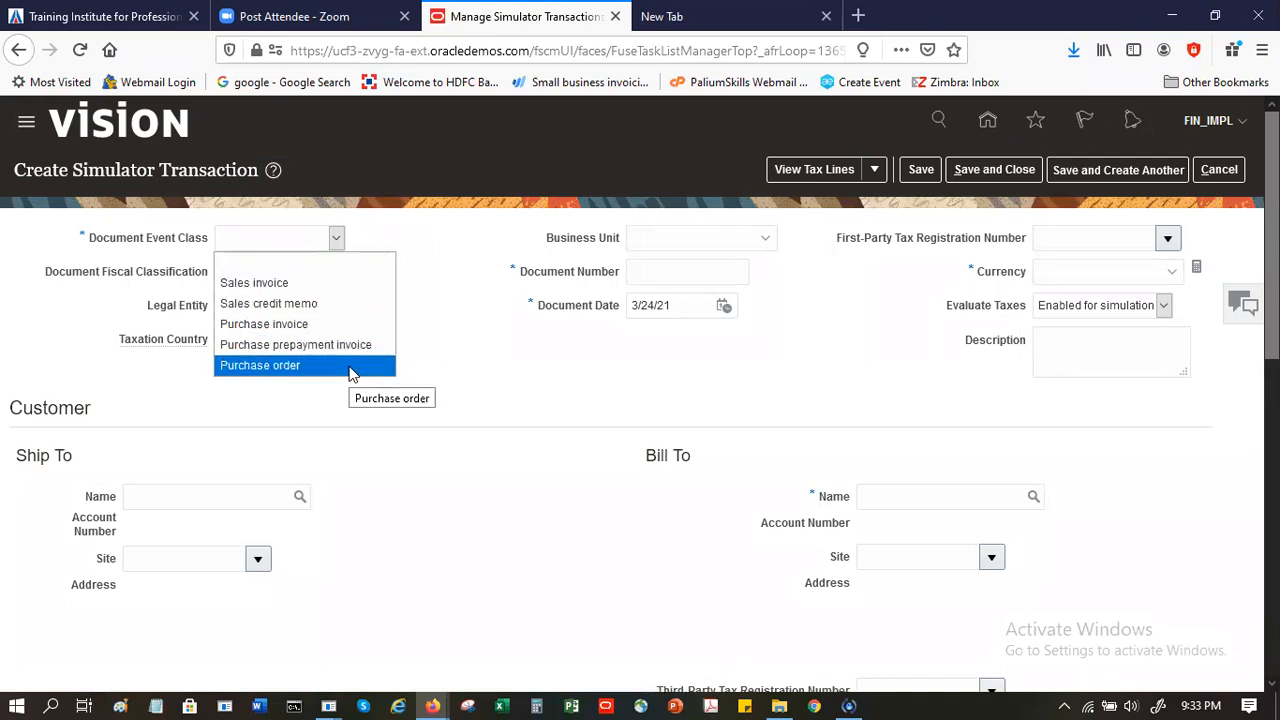
left_click(341, 324)
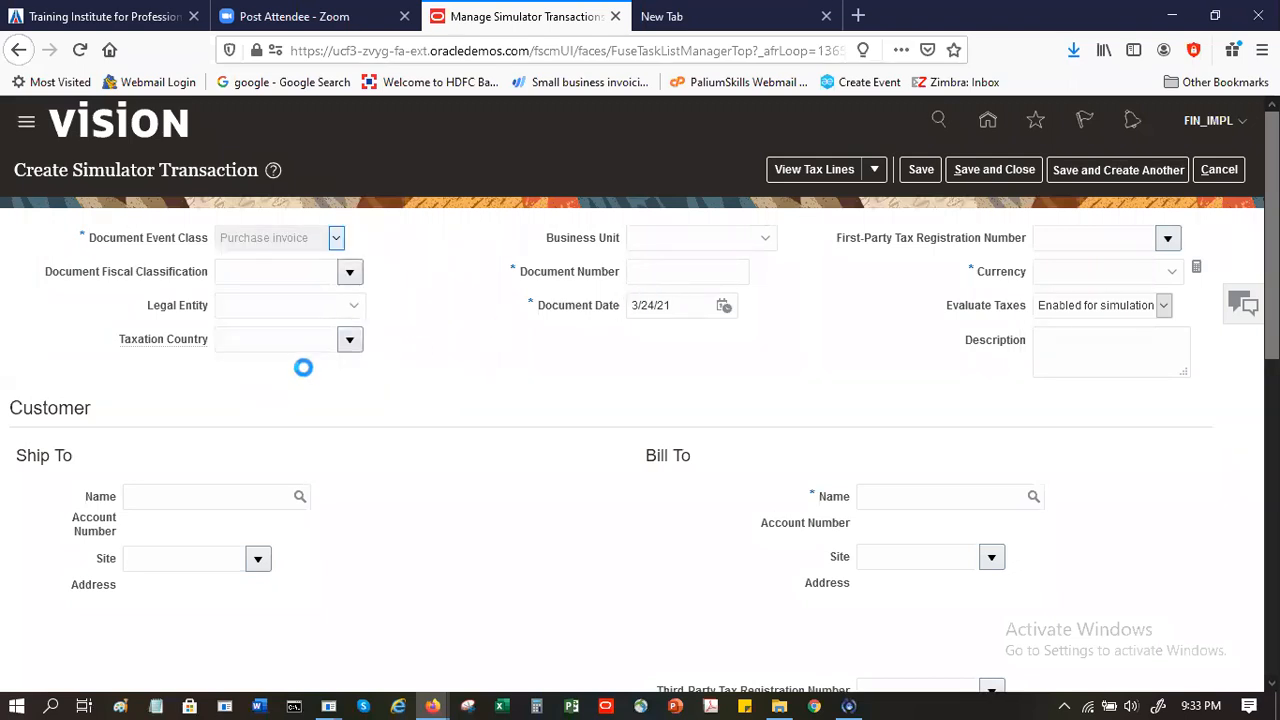
left_click(309, 305)
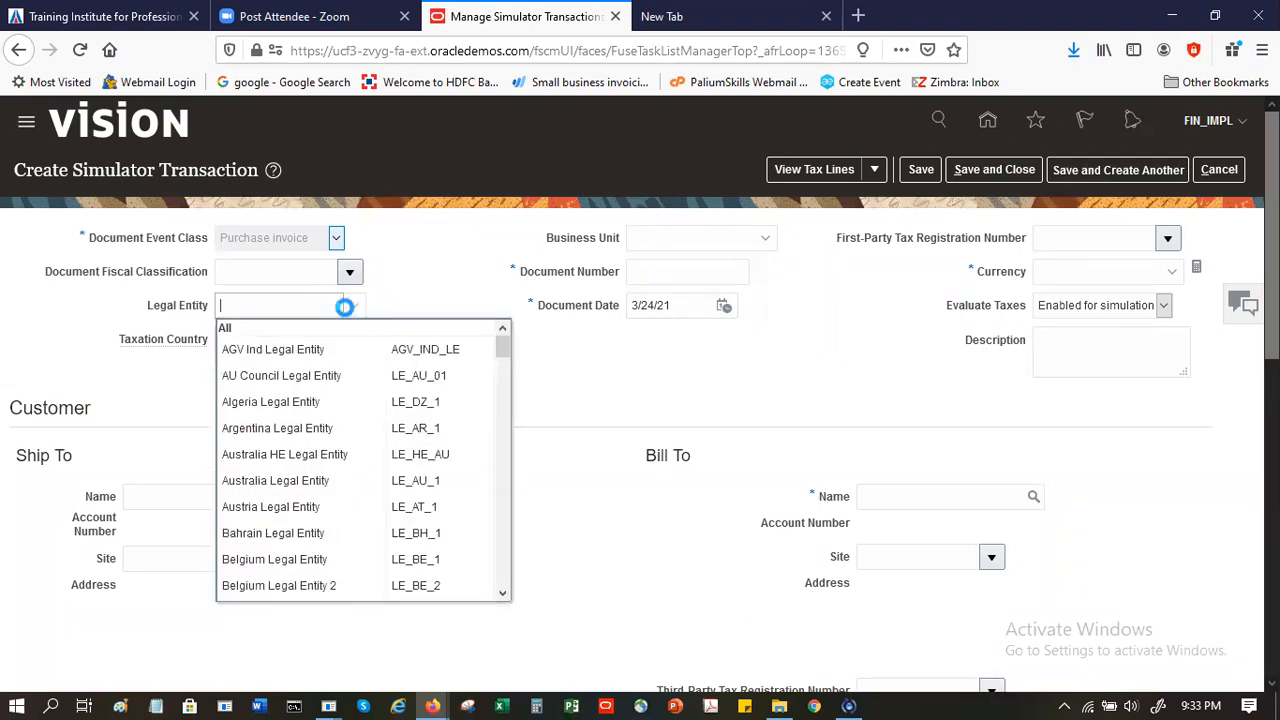
type("US")
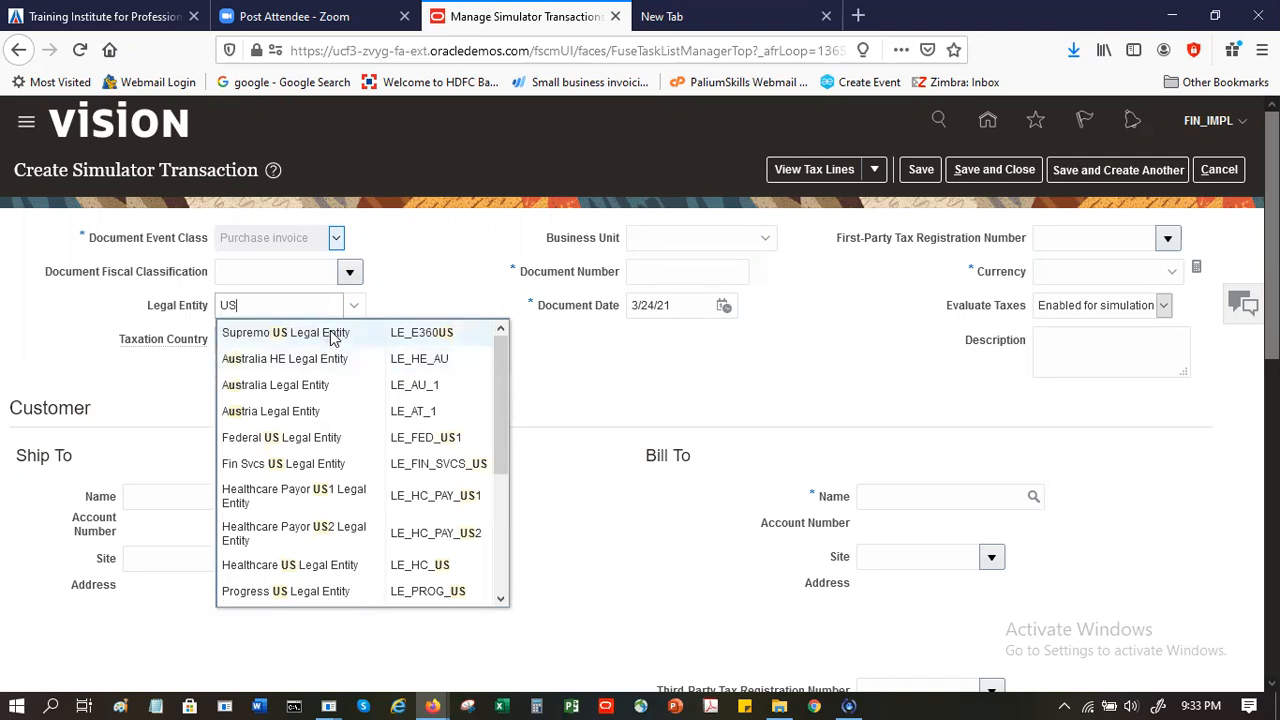
type("1")
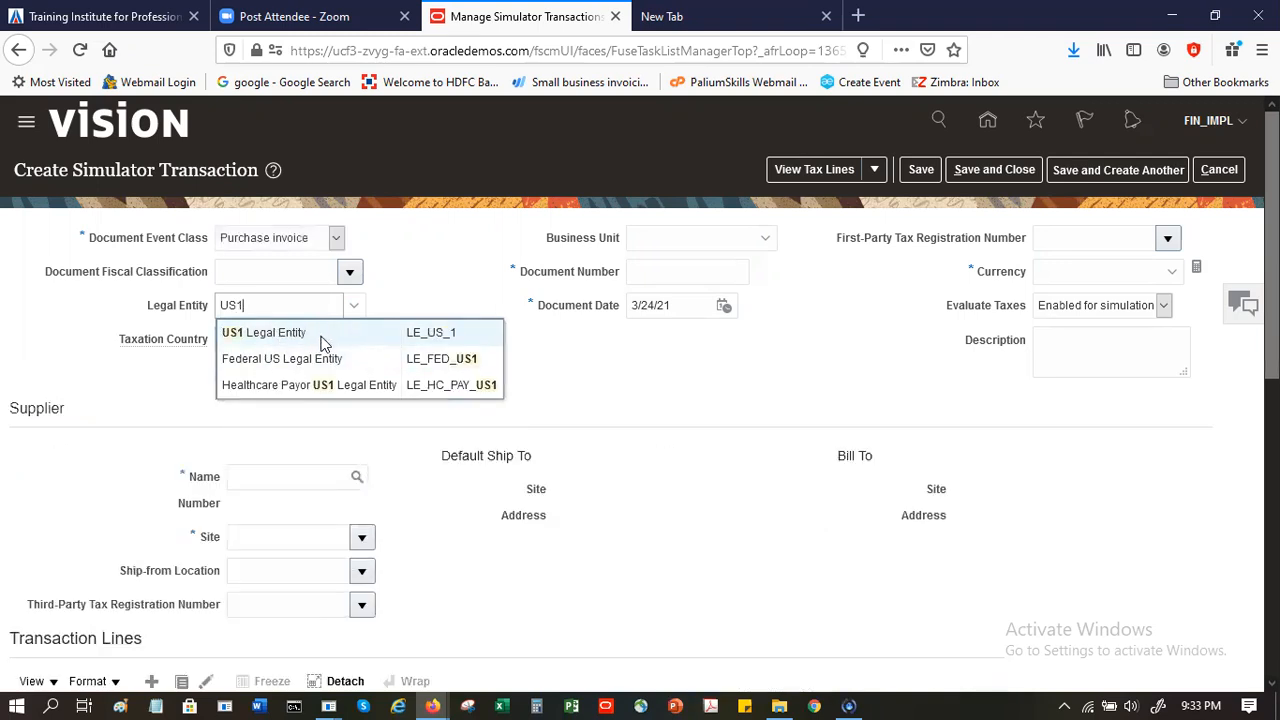
left_click(322, 335)
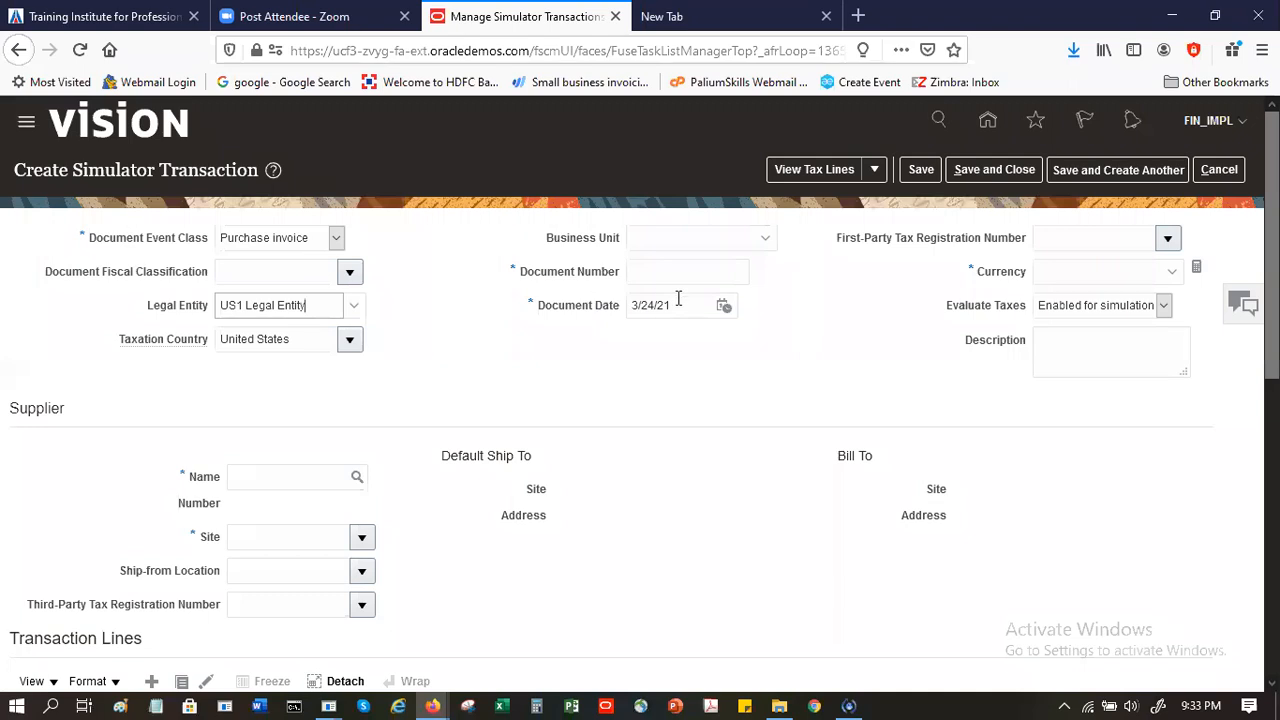
Set the transaction's business unit to US1 Business Unit and its document number to SP-AP-1
left_click(689, 238)
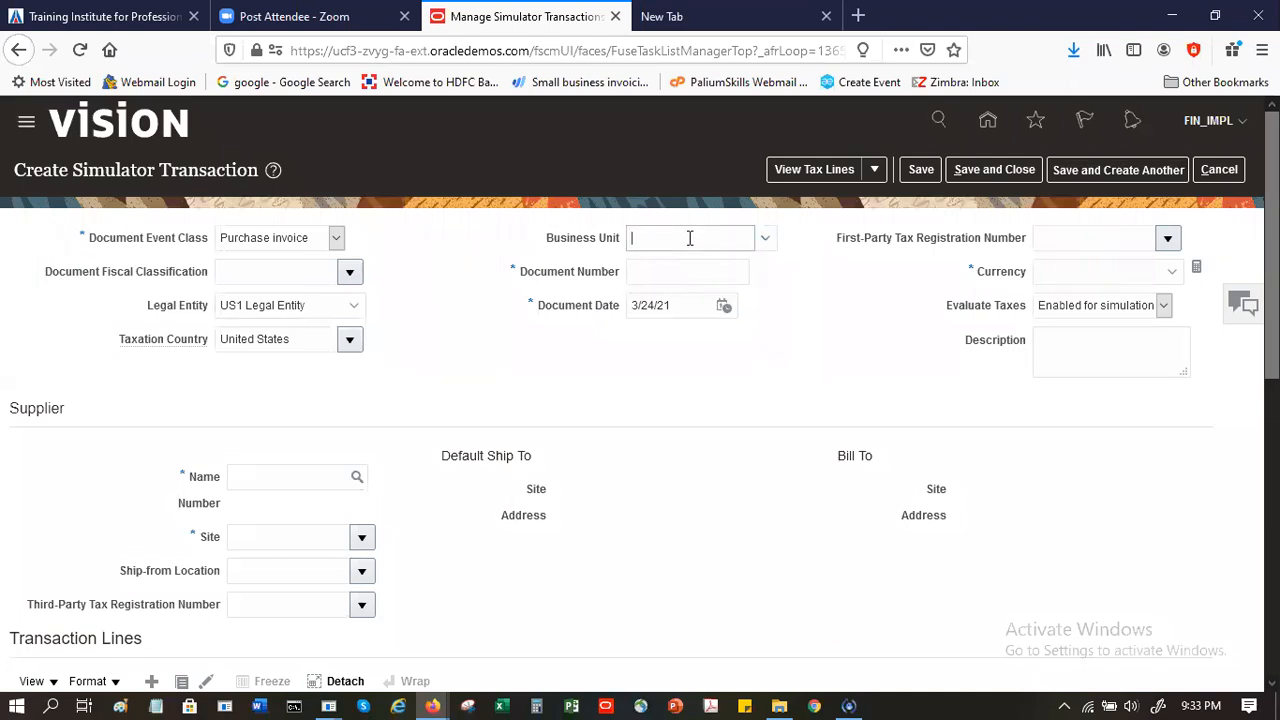
type("US1")
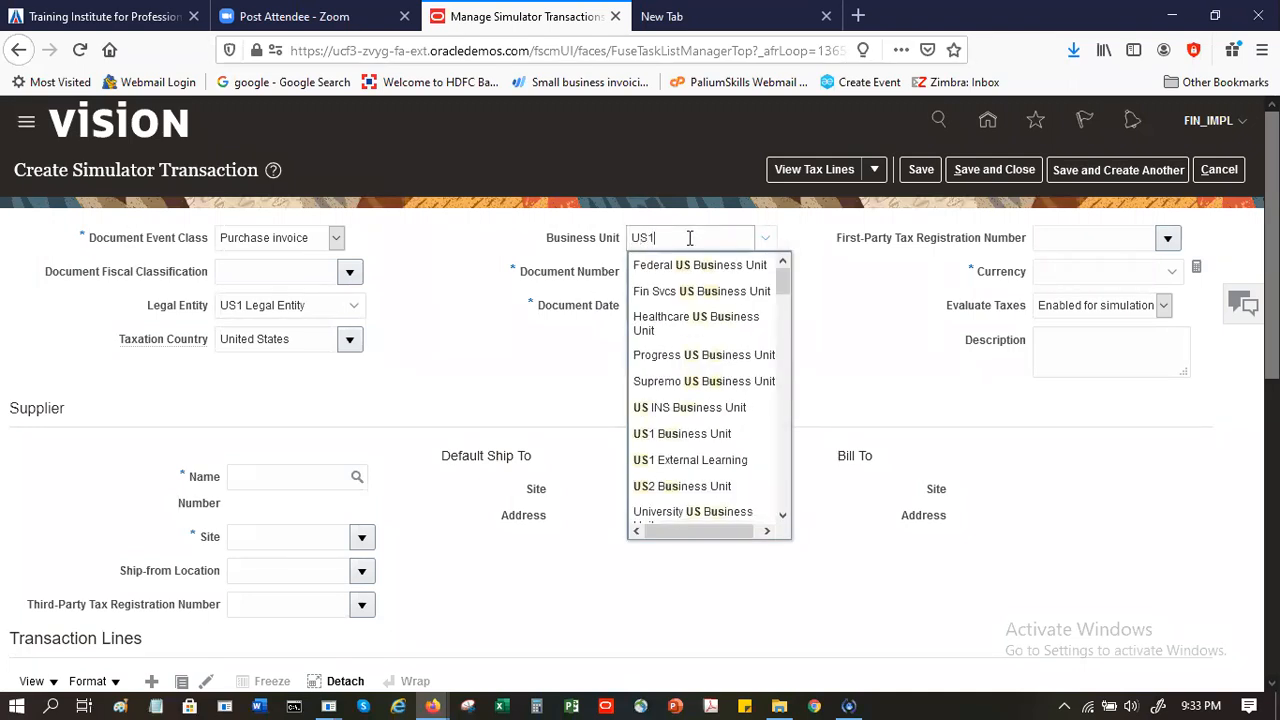
left_click(700, 267)
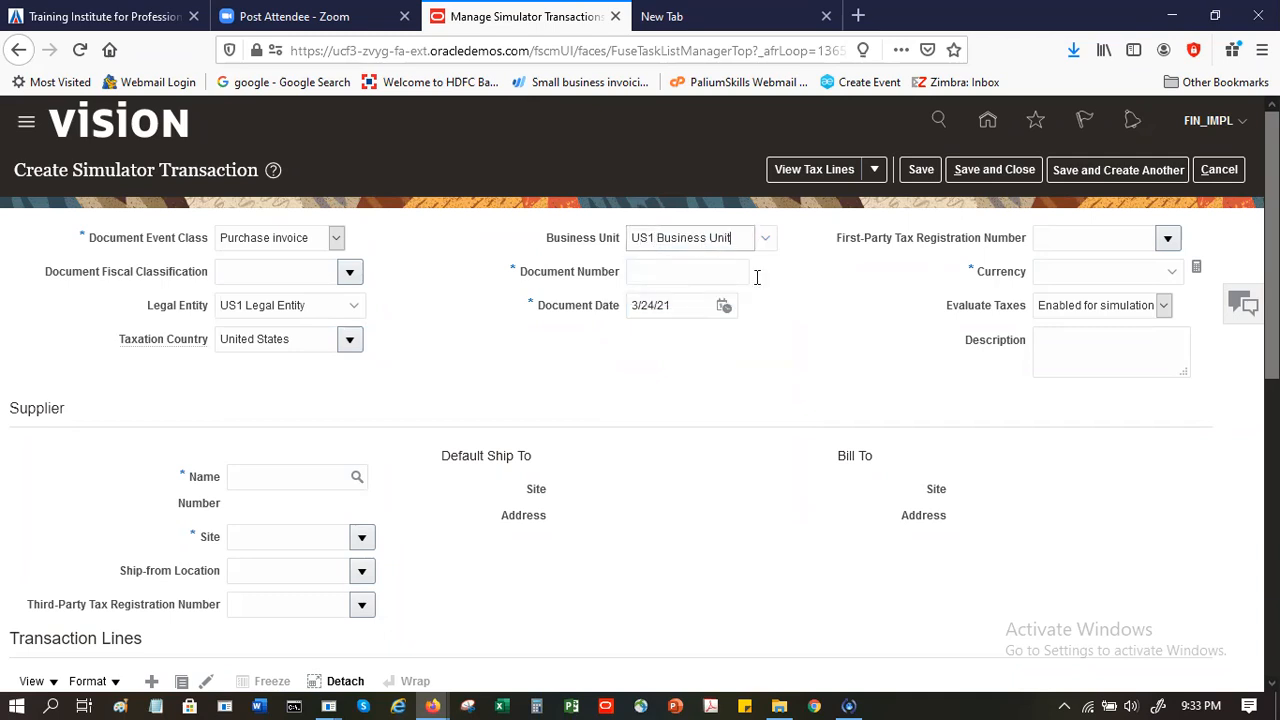
left_click(675, 264)
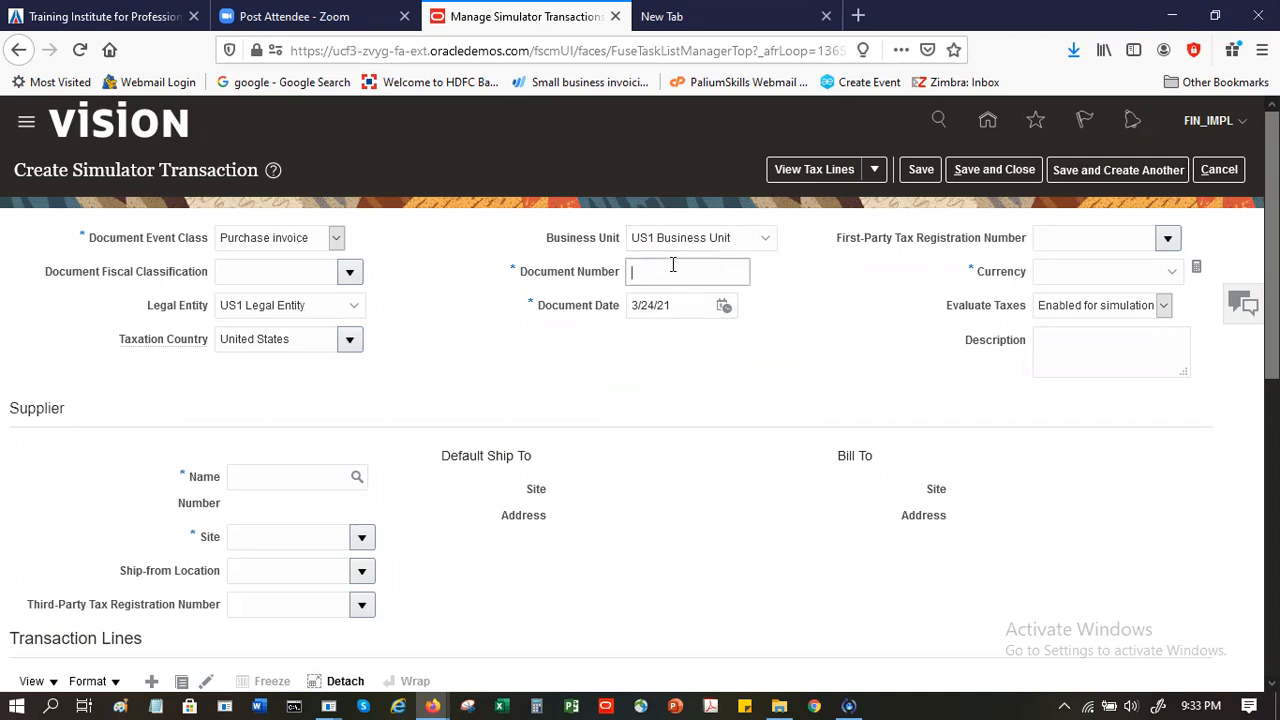
type("SP-AP-1")
key("Tab")
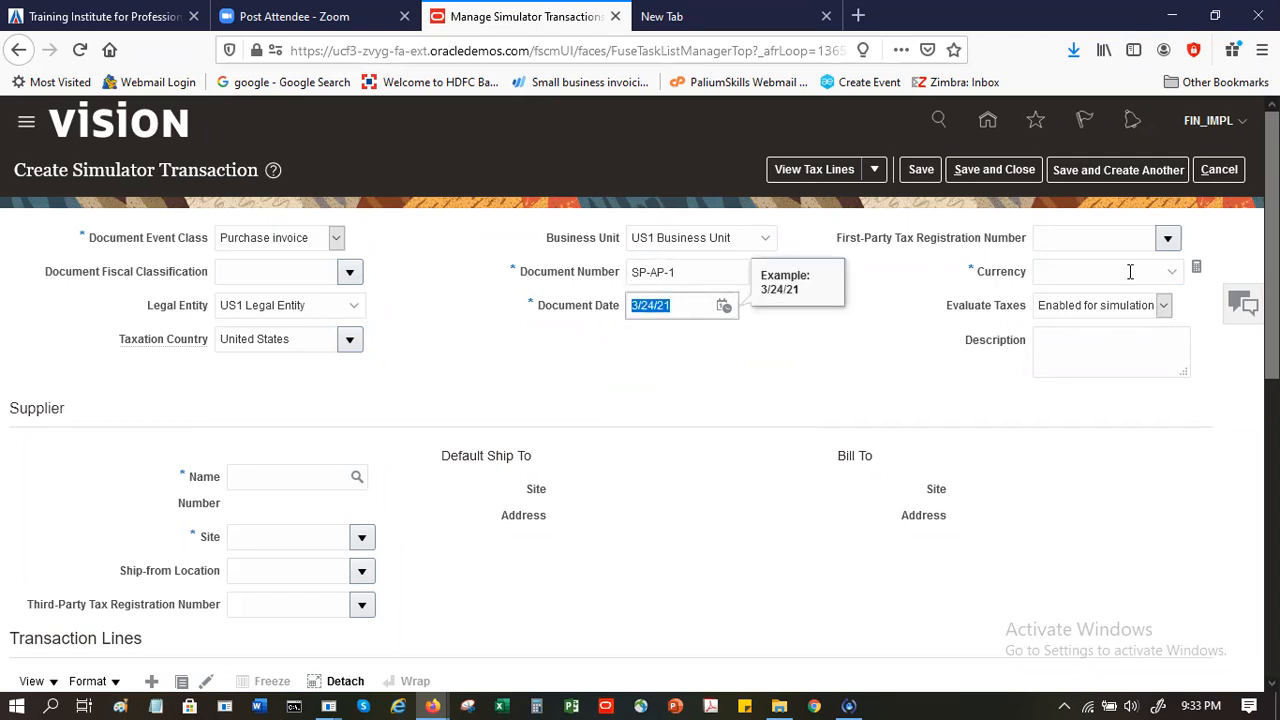
Set the simulator transaction's currency to USD US Dollar
left_click(1130, 272)
type("USD")
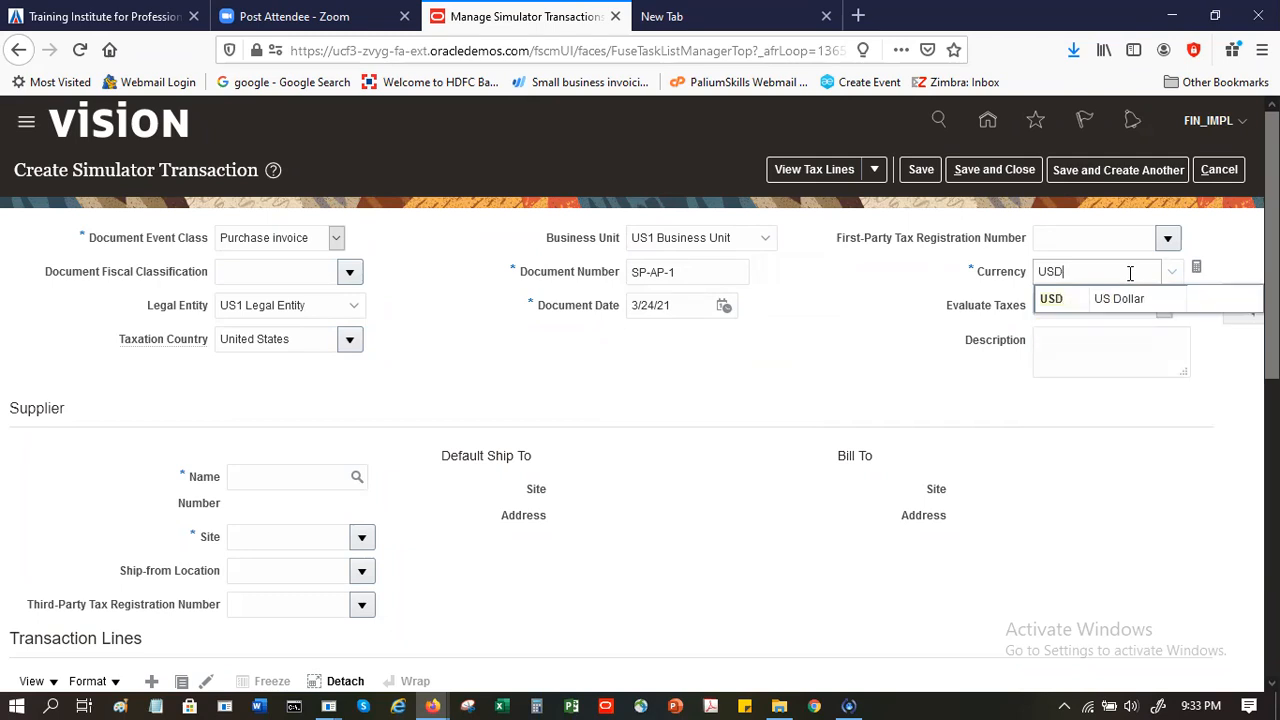
left_click(1128, 294)
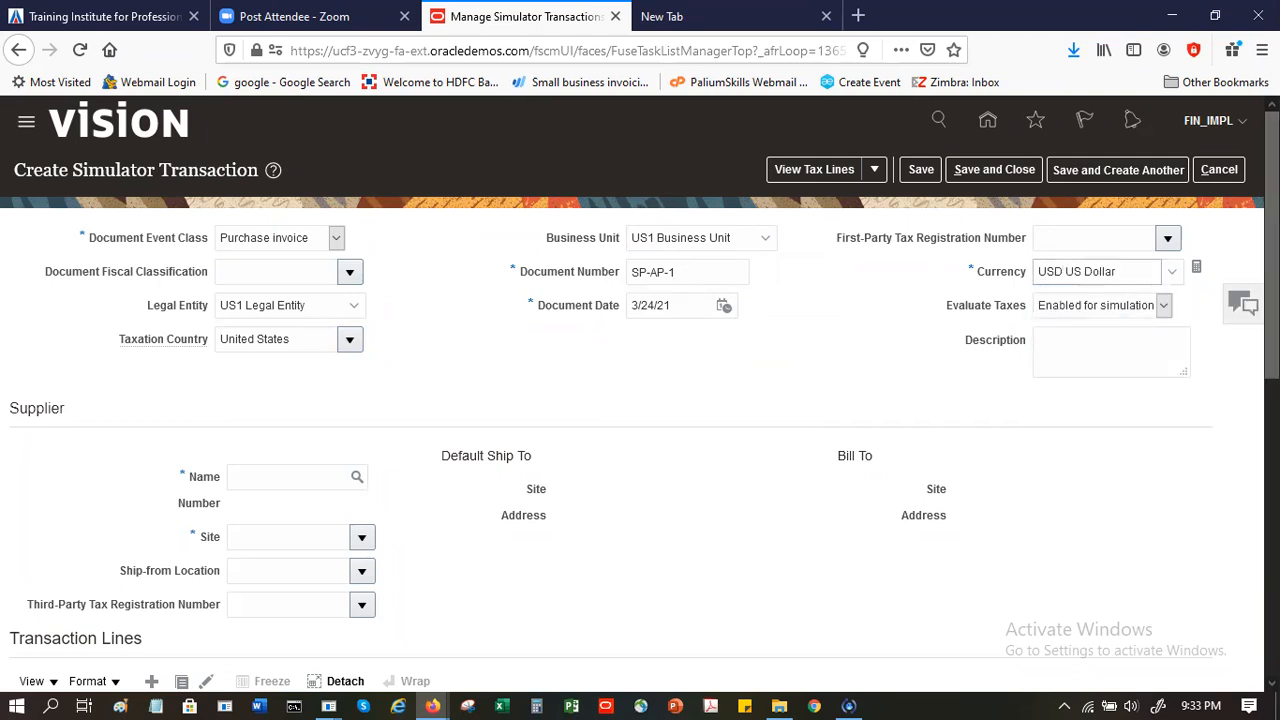
Enter Adva as the supplier name of the transaction to bring up the supplier search
scroll(640, 400, "down", 3)
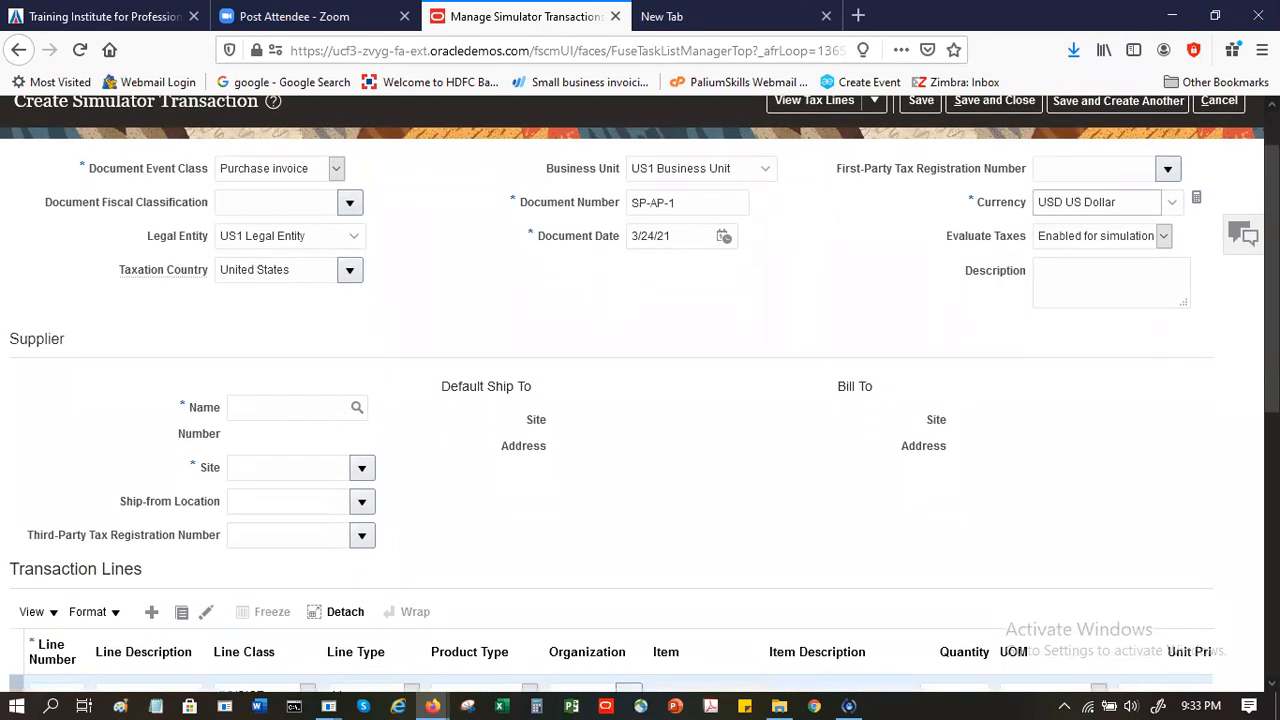
scroll(400, 343, "down", 1)
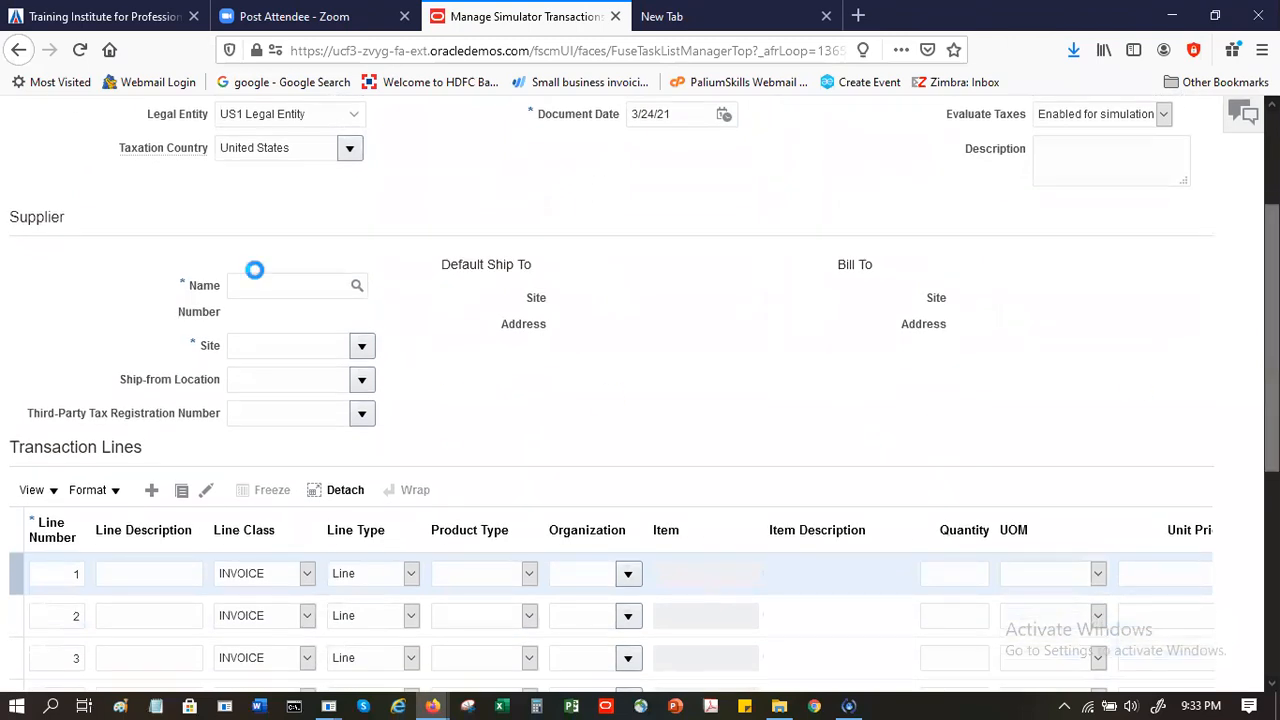
left_click(260, 282)
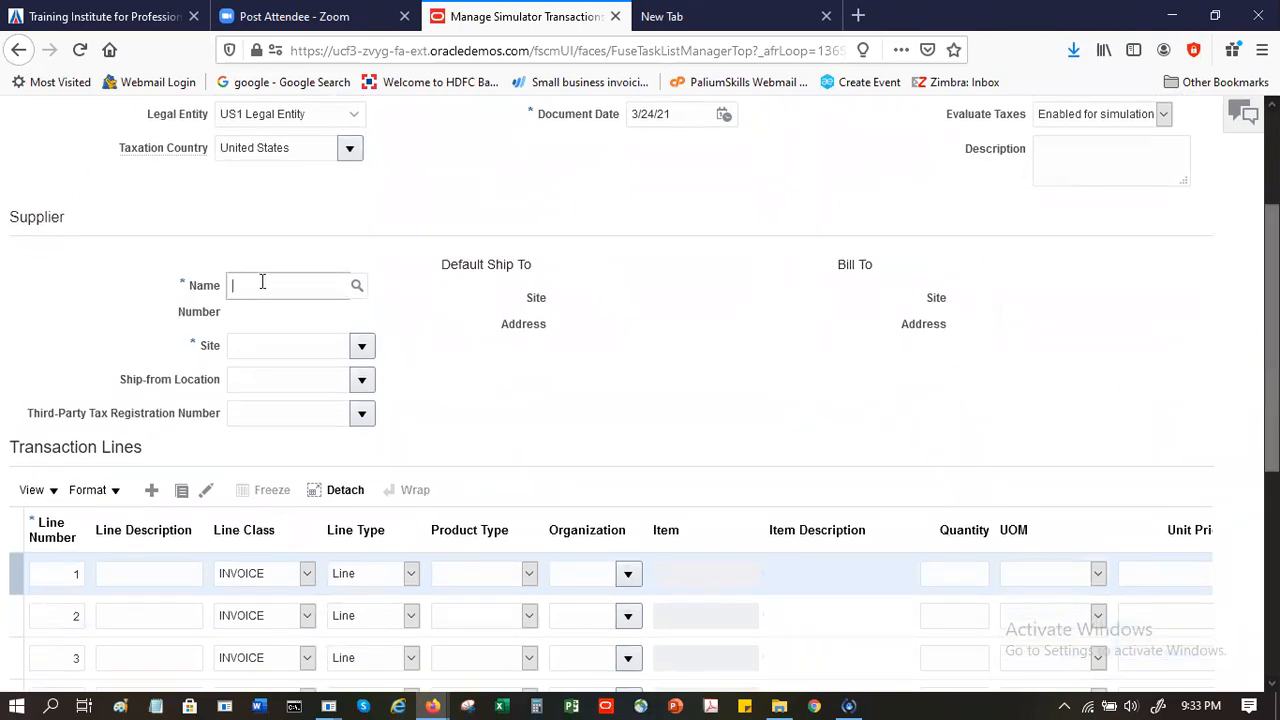
left_click(357, 290)
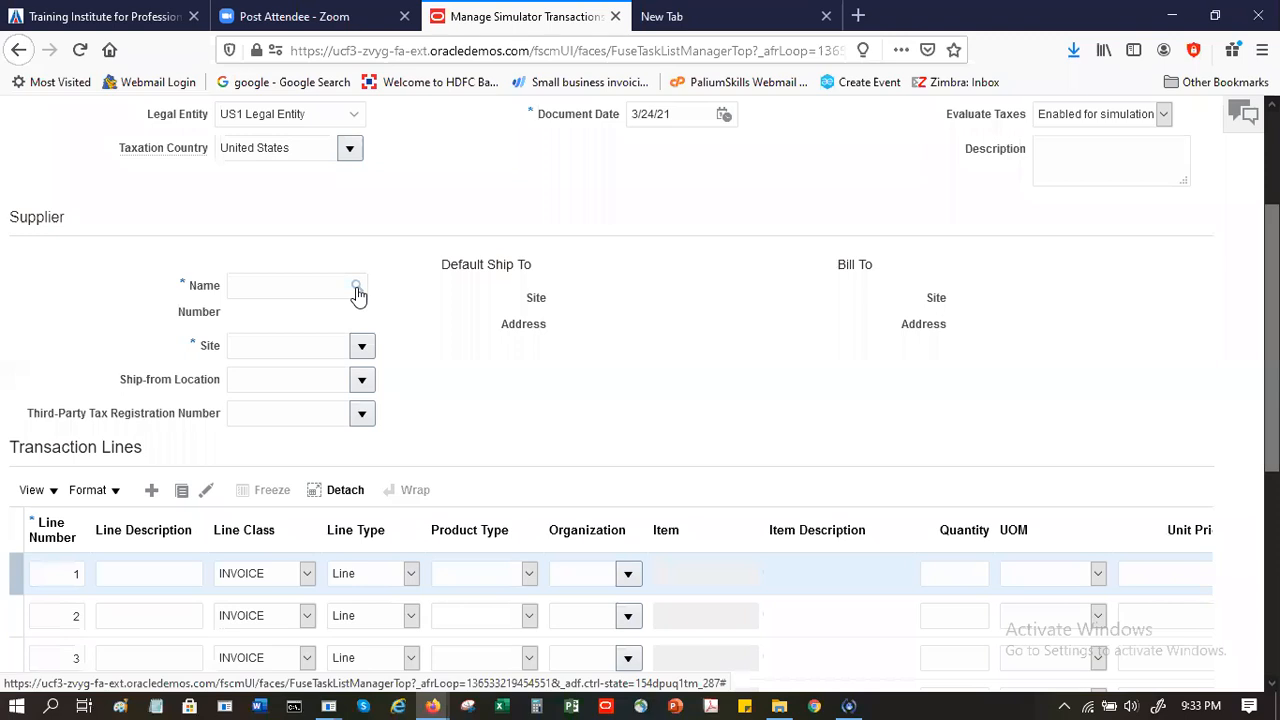
left_click(307, 291)
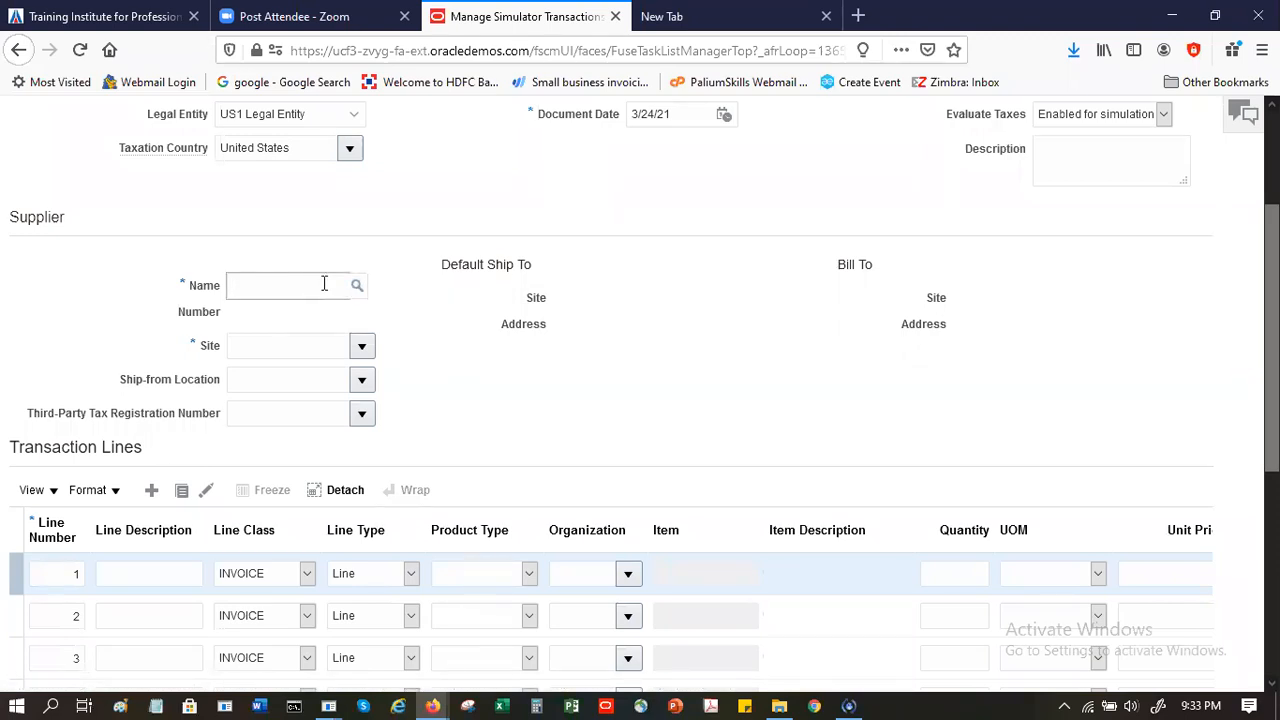
type("Adva")
key("Tab")
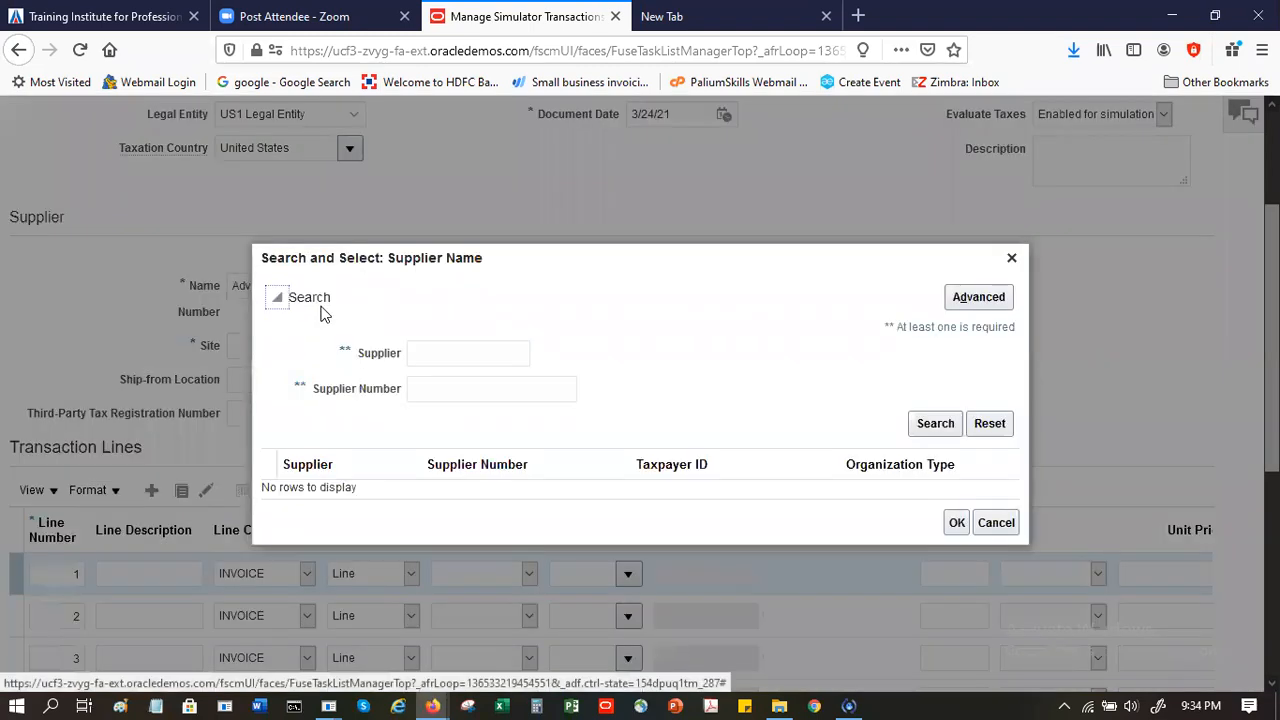
Search the suppliers for Advanced C and select Advanced Corp as the transaction's supplier
key("ctrl+plus")
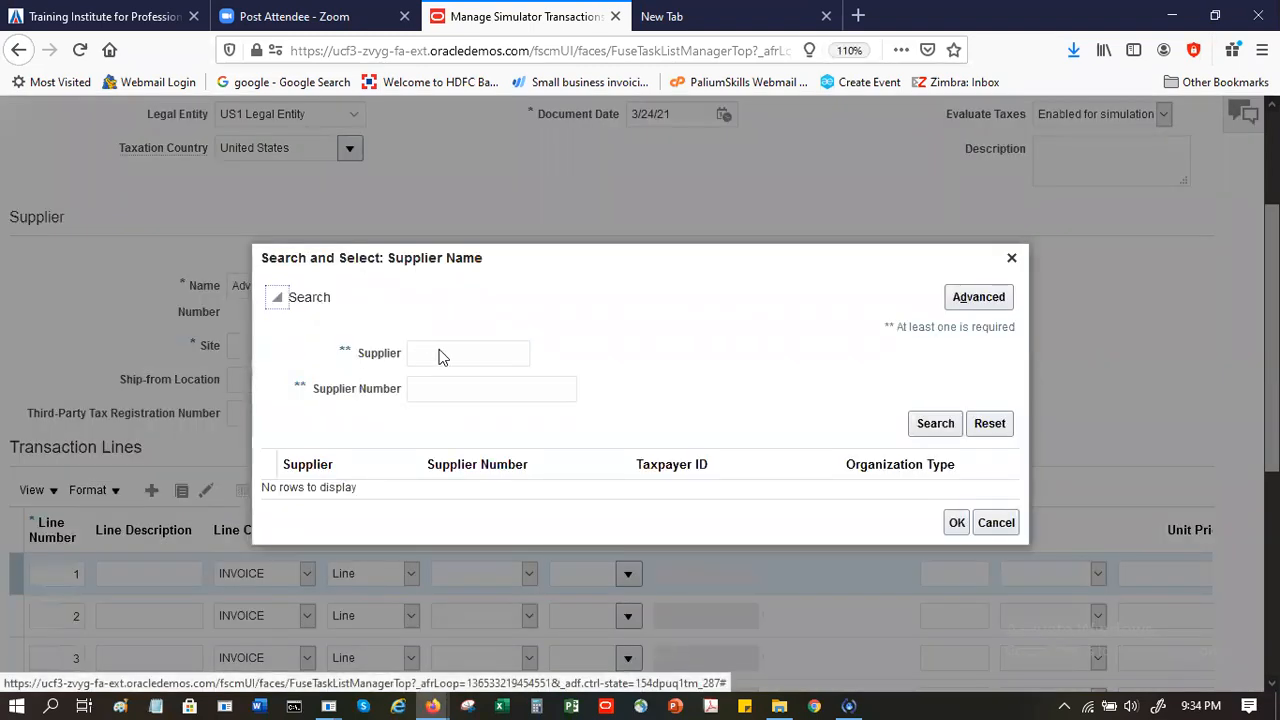
left_click(470, 346)
type("Advanced E")
key("BackSpace")
type("C")
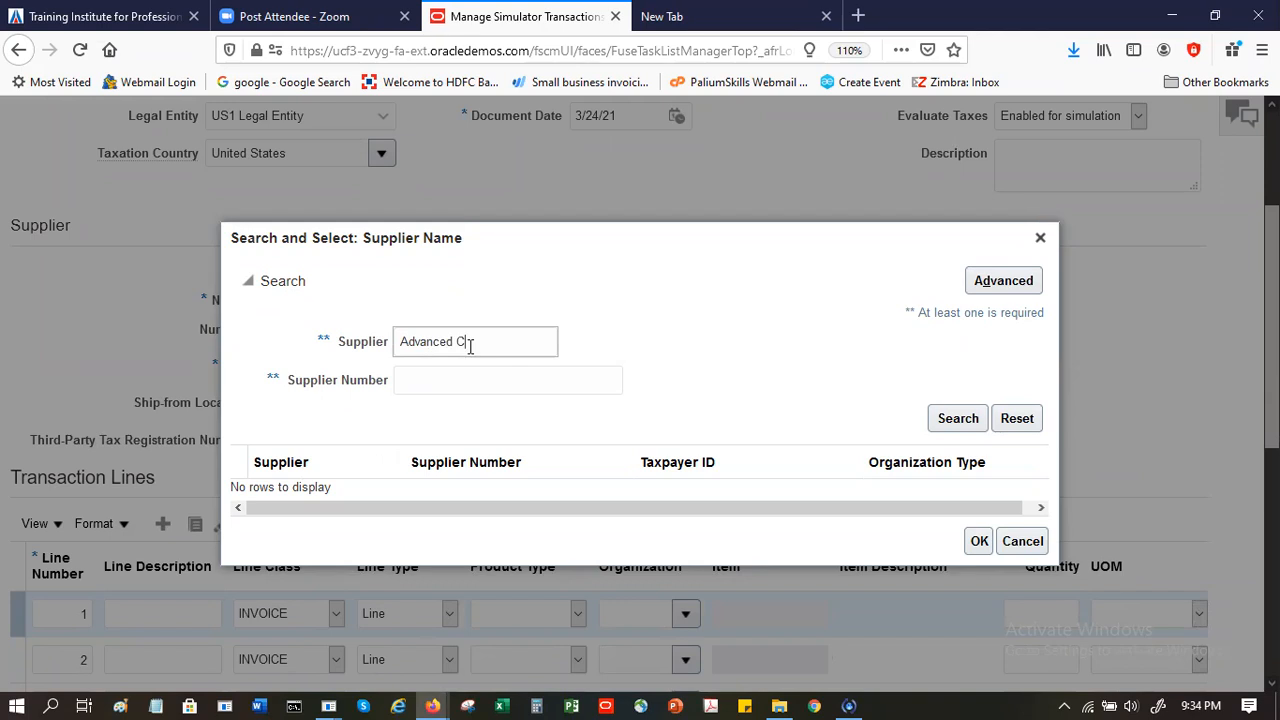
left_click(957, 418)
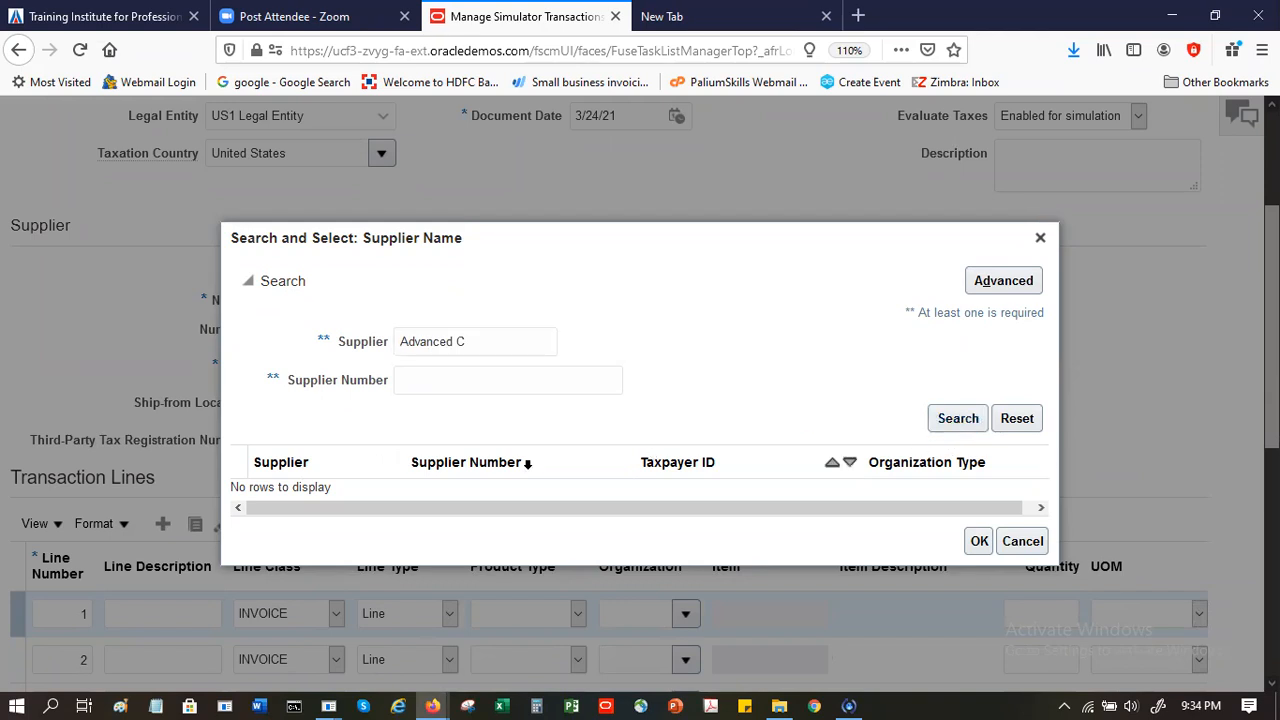
left_click(500, 486)
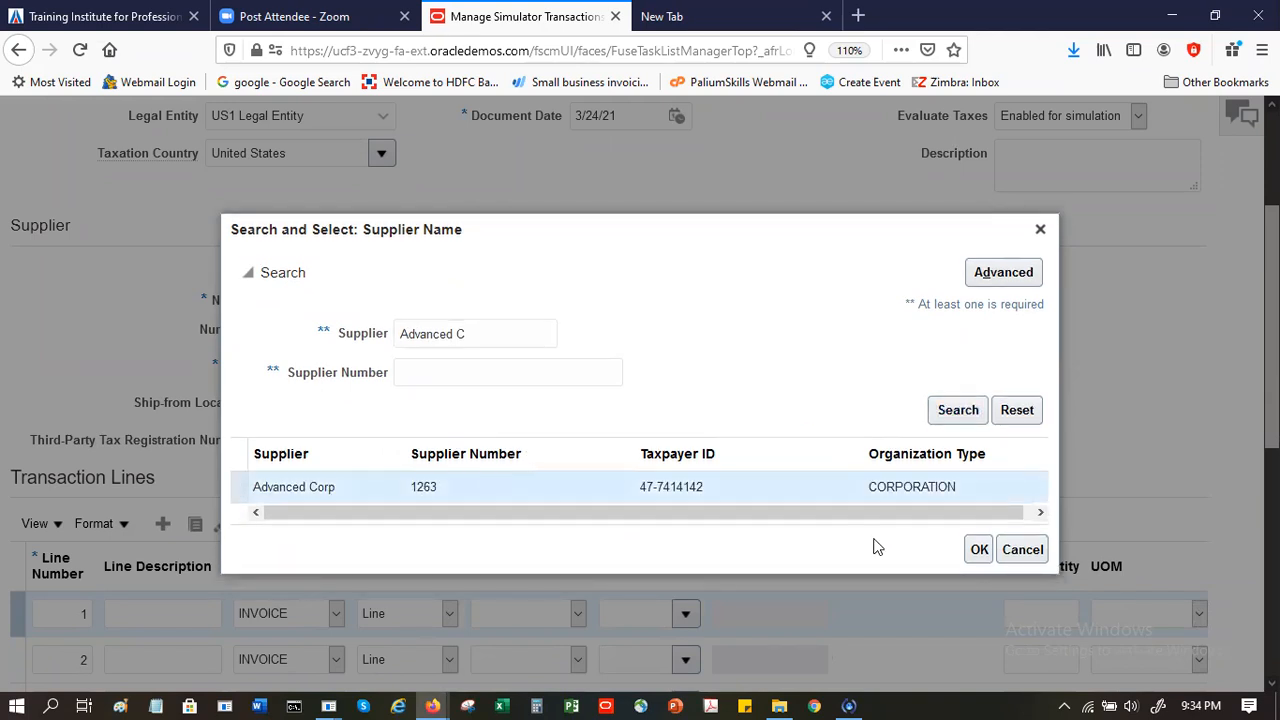
left_click(979, 550)
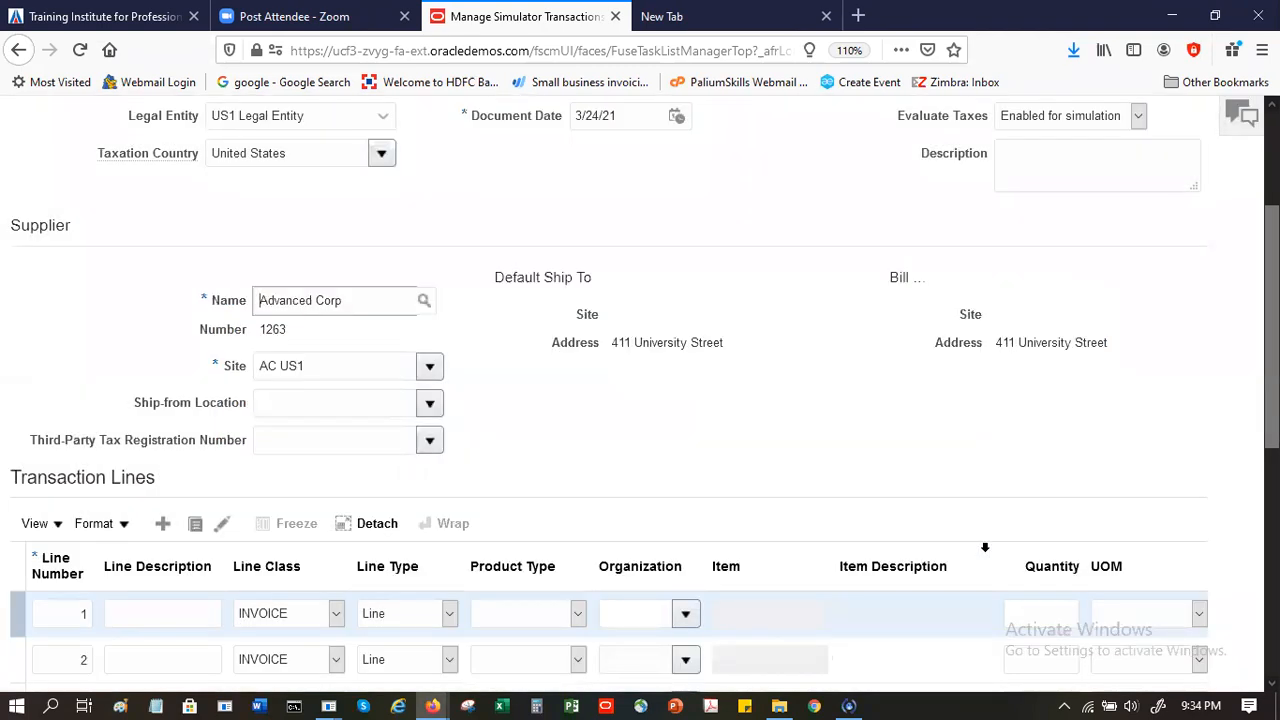
Describe transaction line 1 as Hardware, leaving its line class and line type at their defaults
scroll(1177, 496, "down", 1)
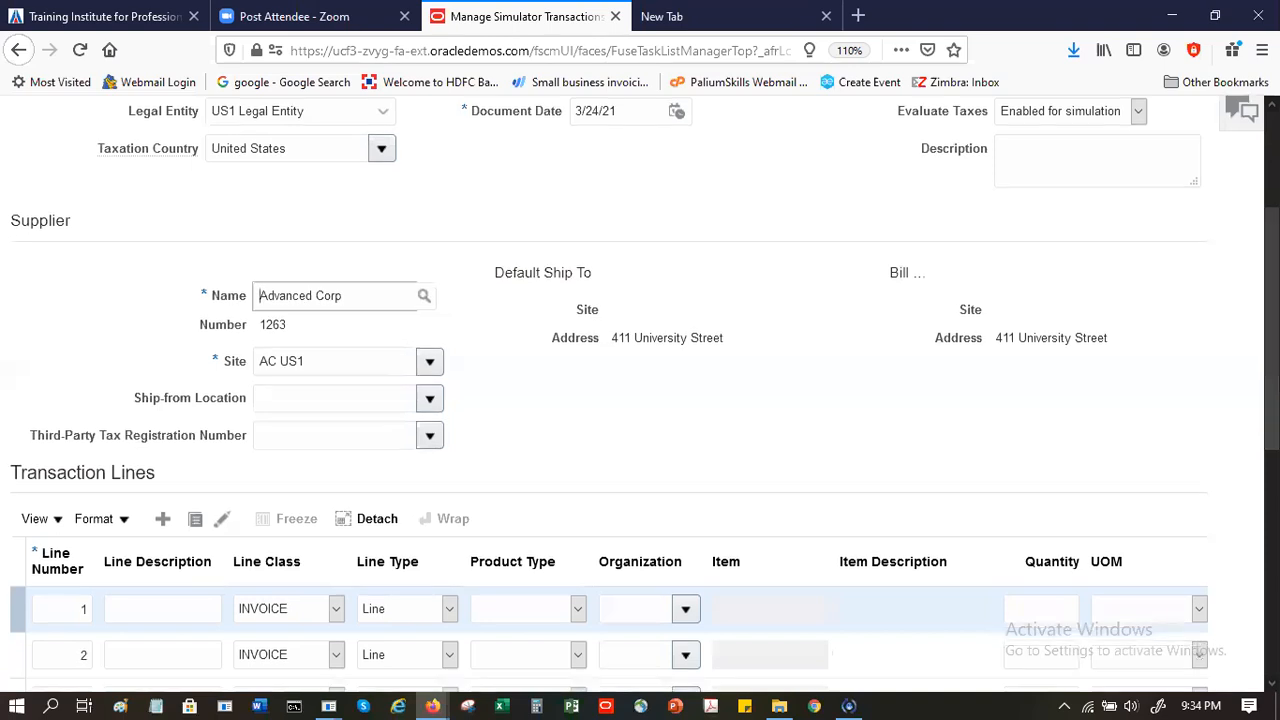
scroll(937, 422, "down", 1)
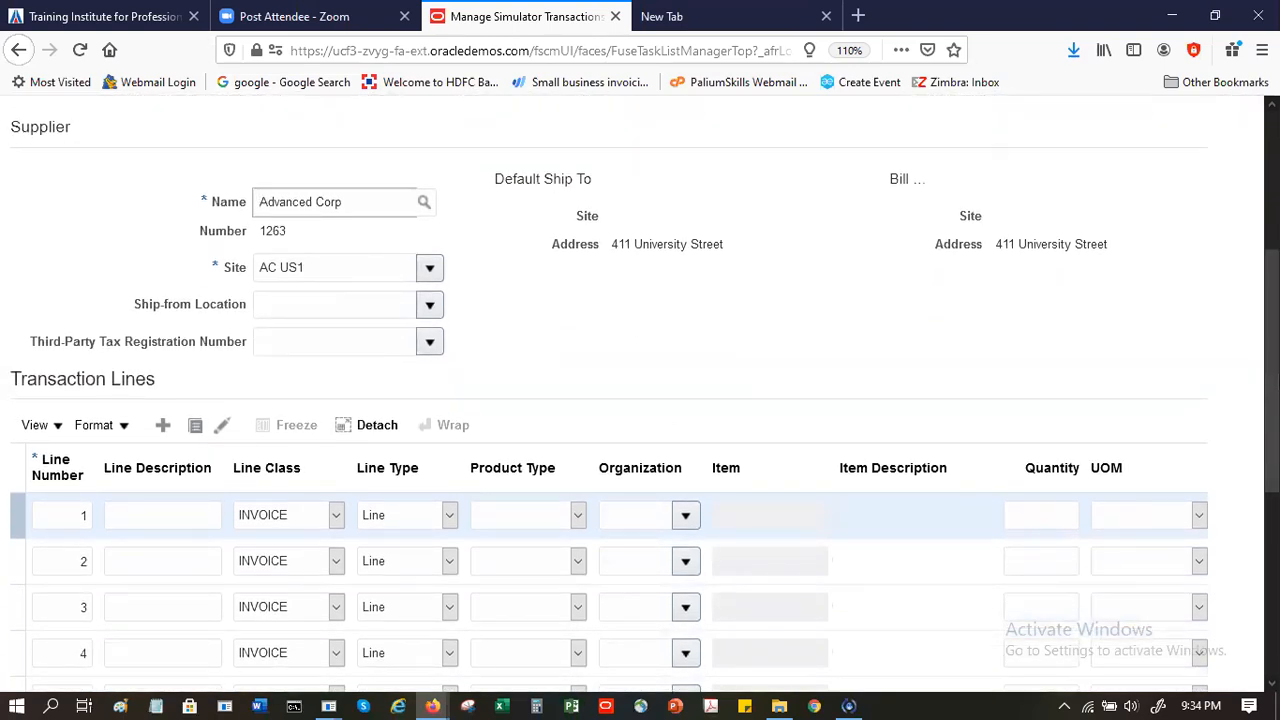
scroll(1268, 414, "down", 3)
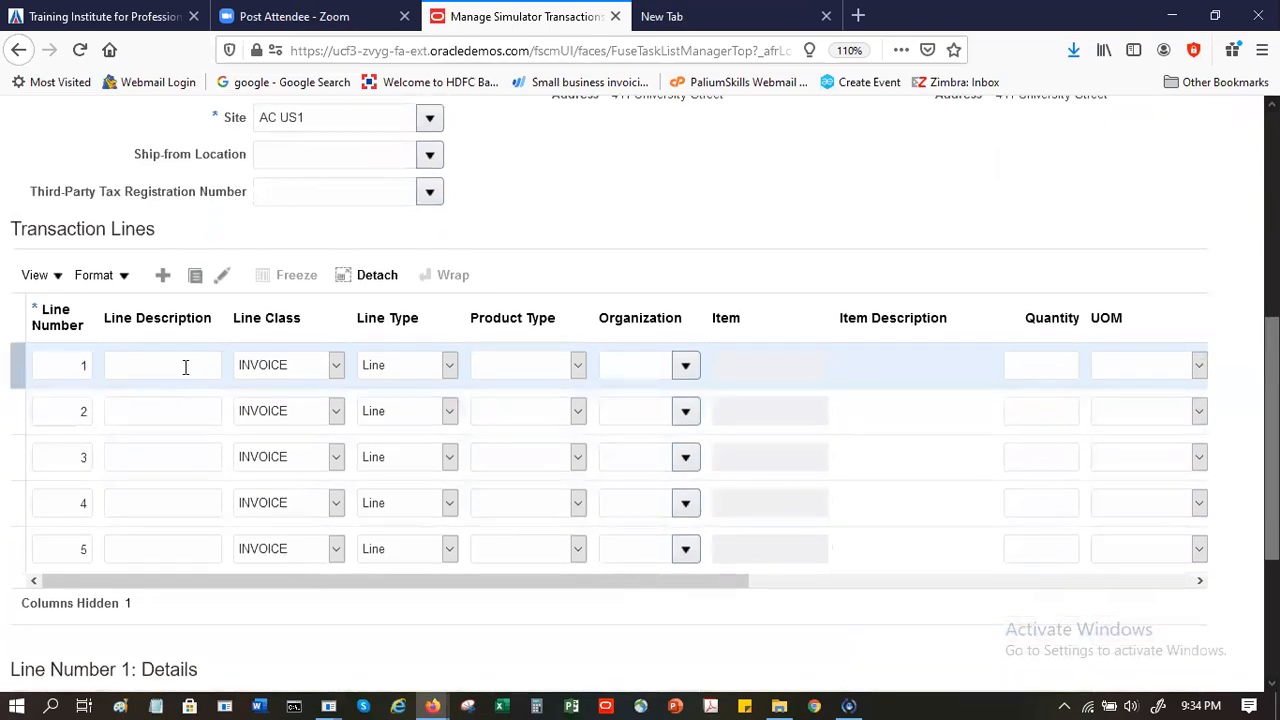
left_click(185, 368)
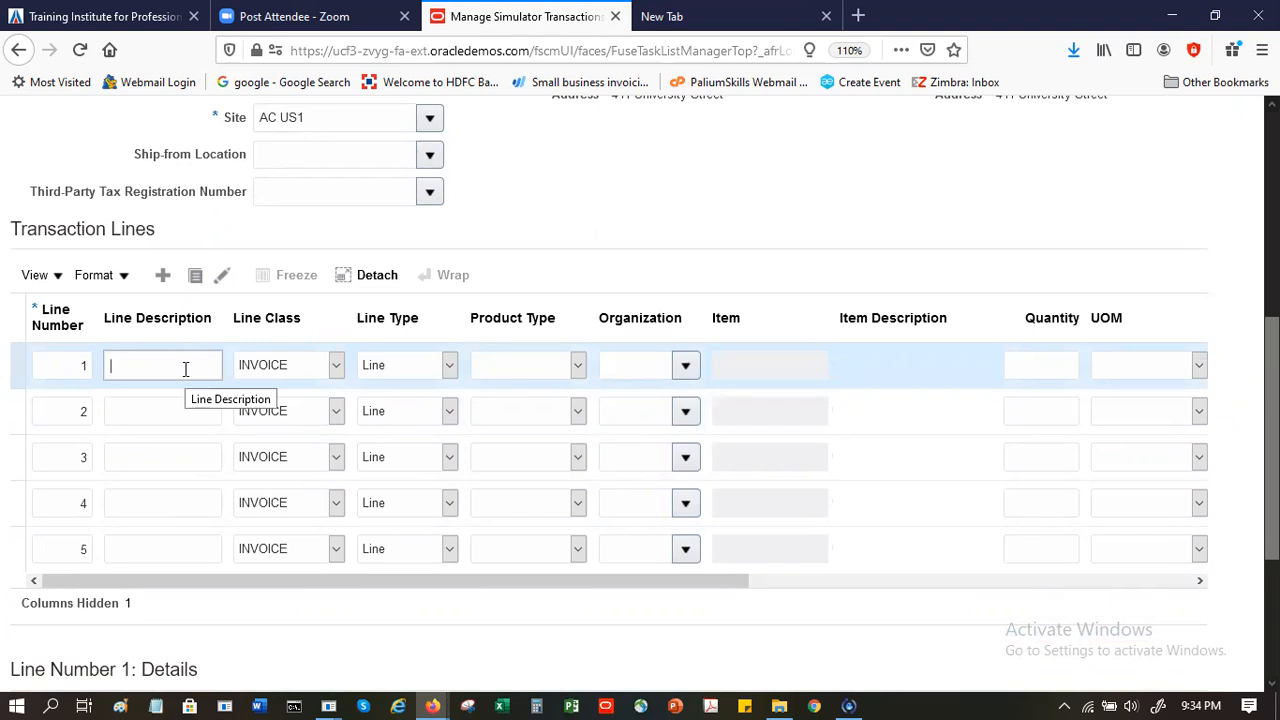
type("Hardware")
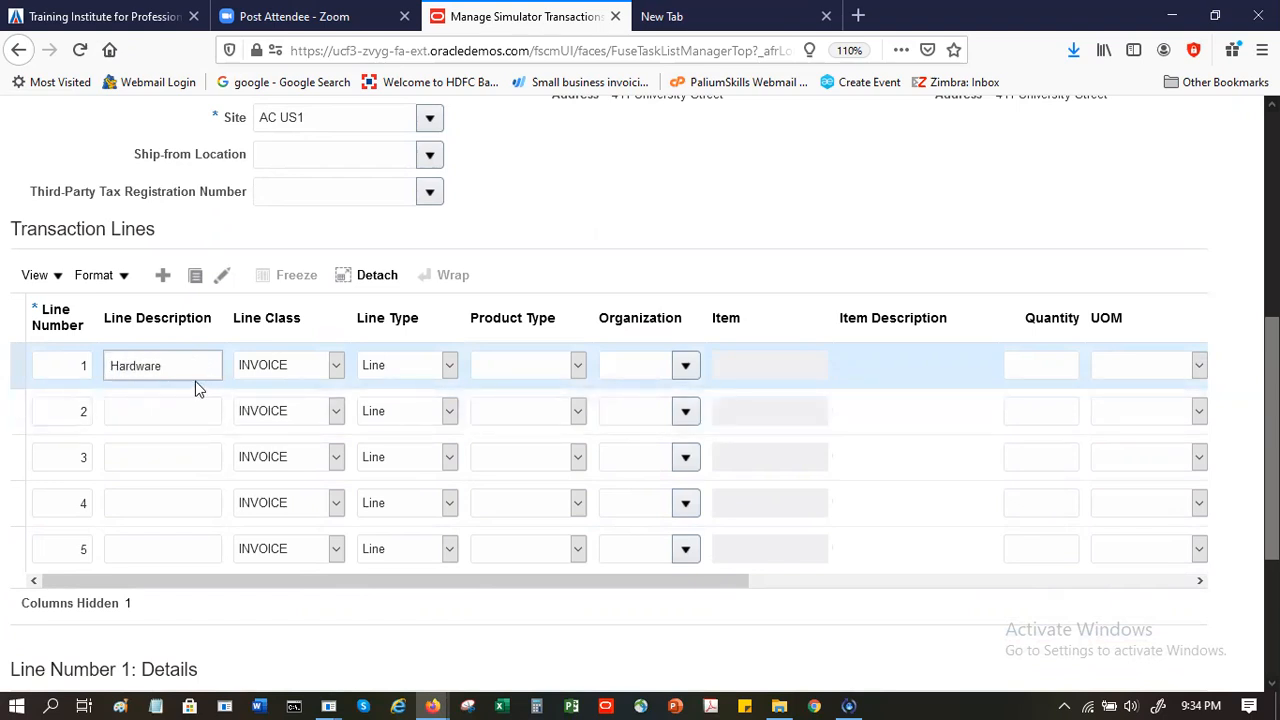
key("Tab")
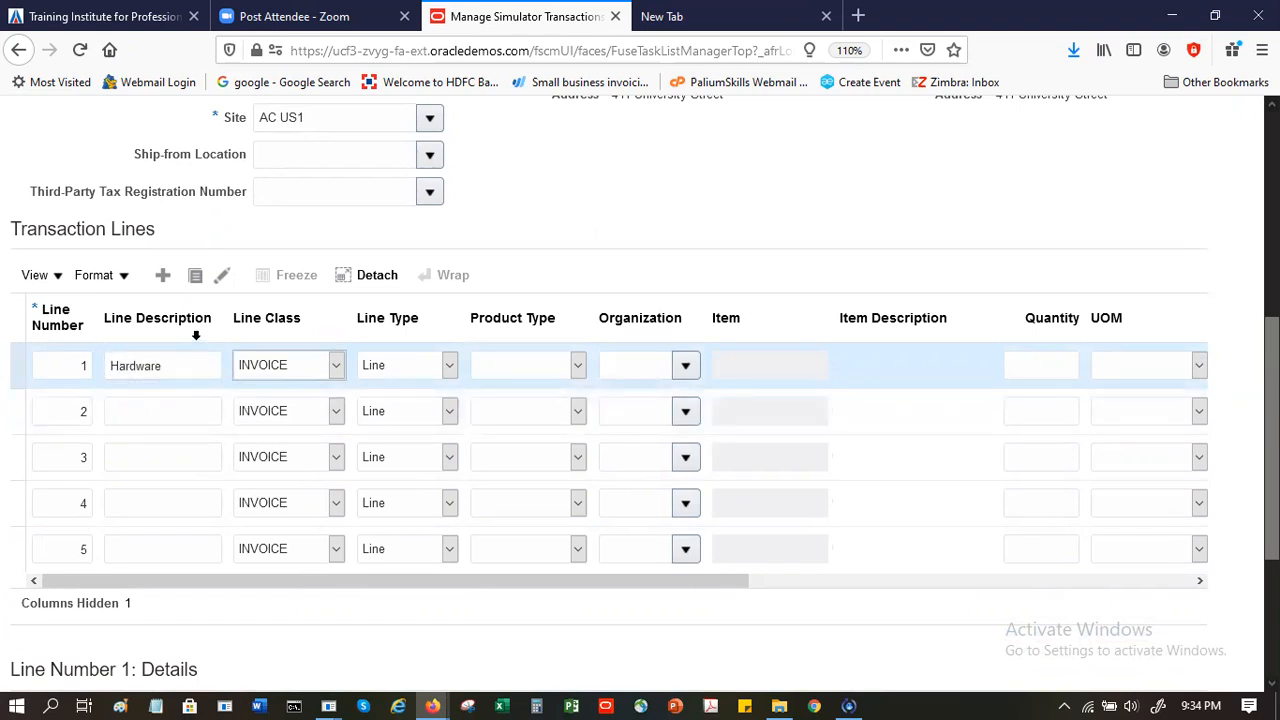
key("Tab")
key("Tab")
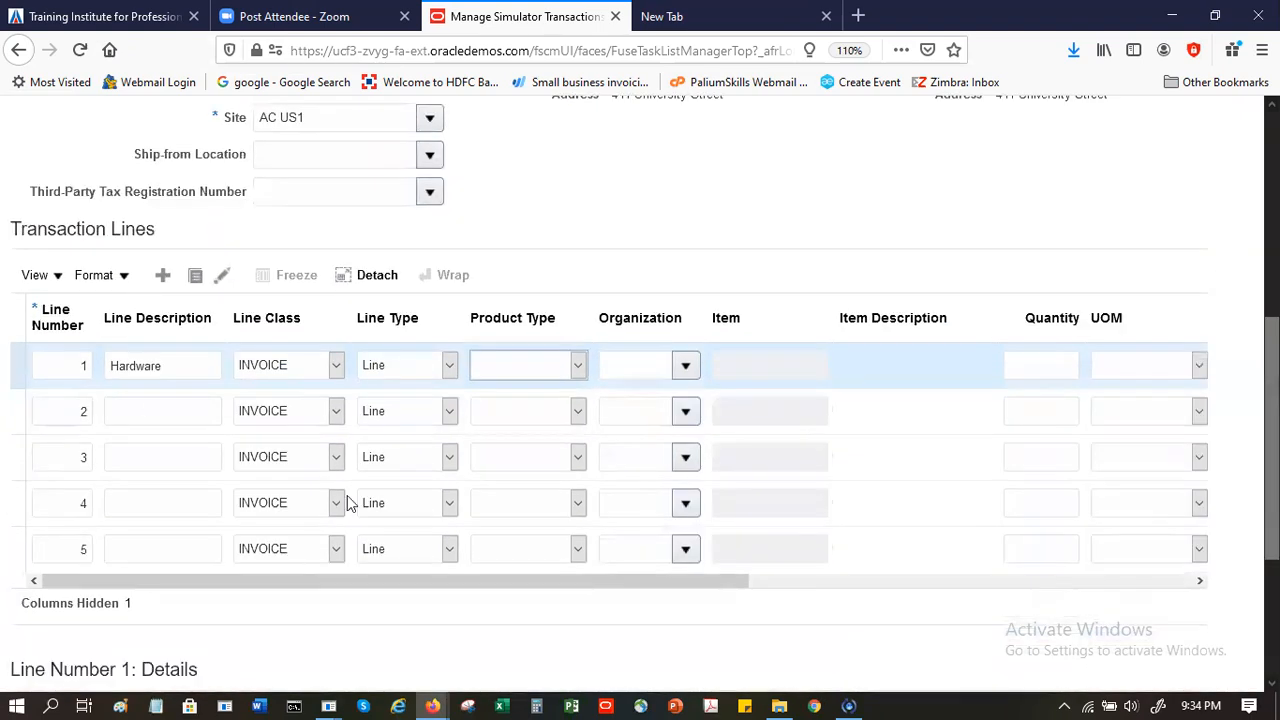
Set the amount of transaction line 1 to 1000
left_click_drag(709, 585, 910, 582)
left_click(879, 370)
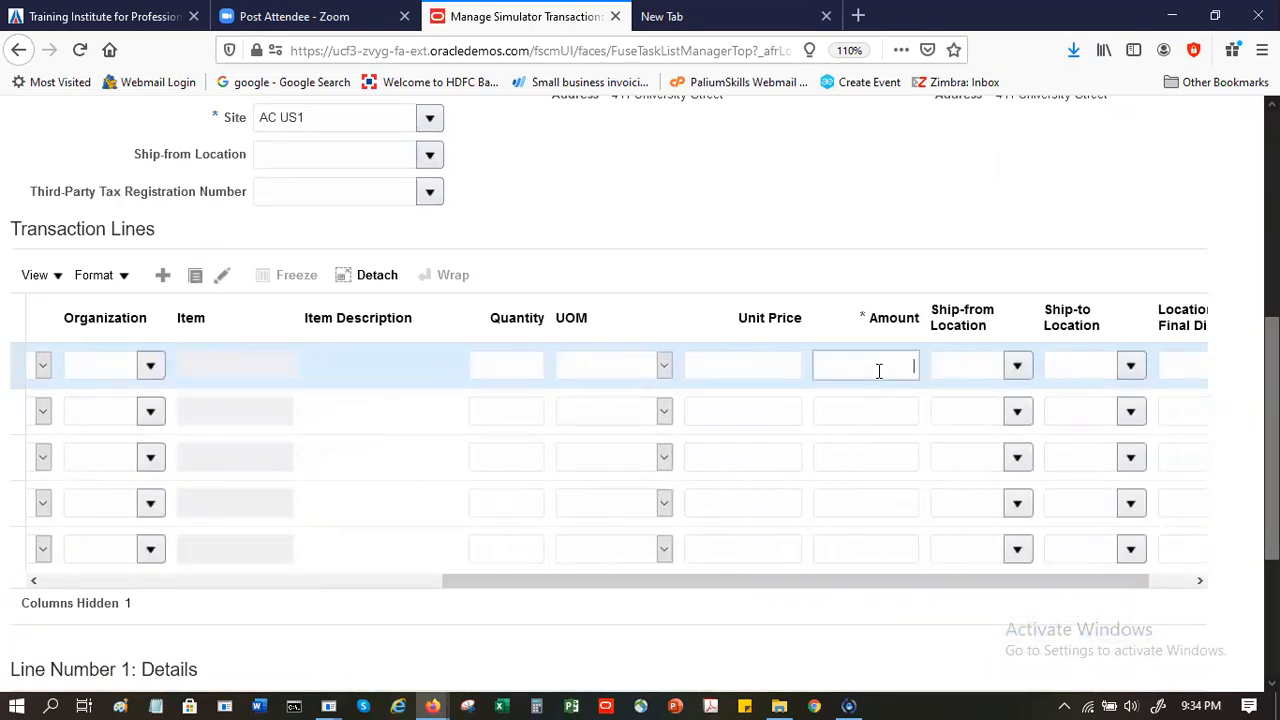
type("1000")
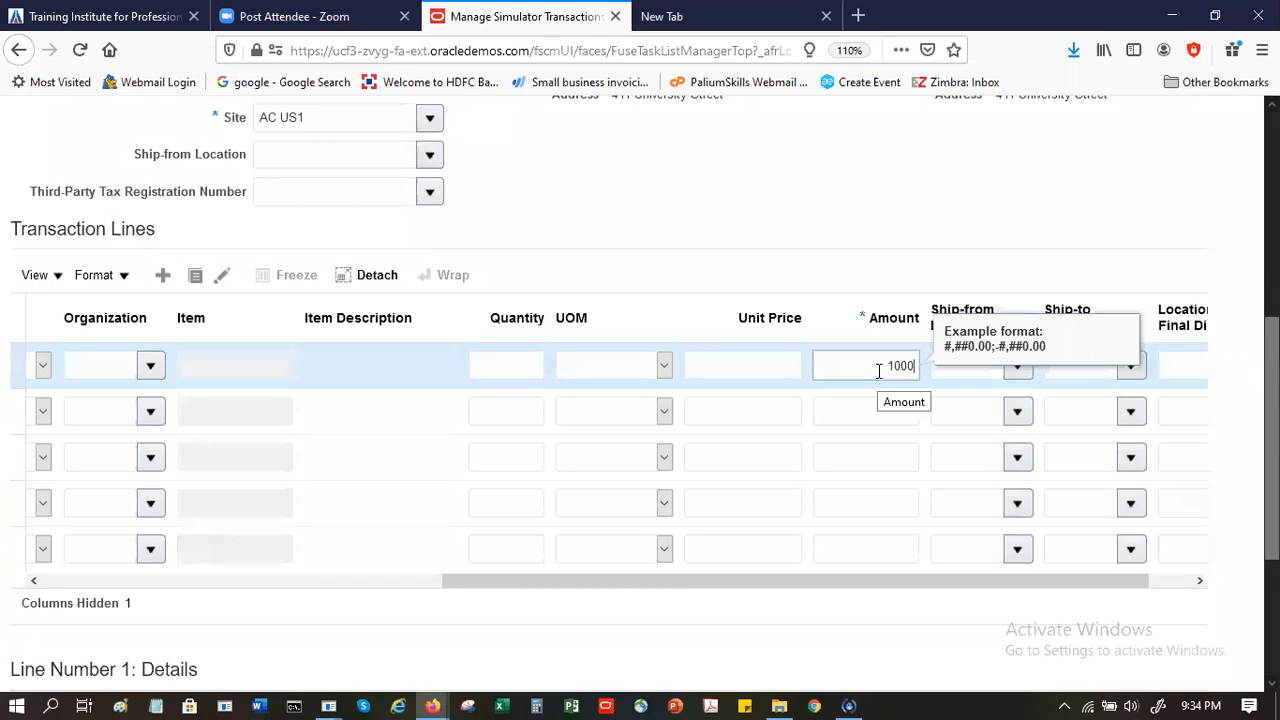
key("Tab")
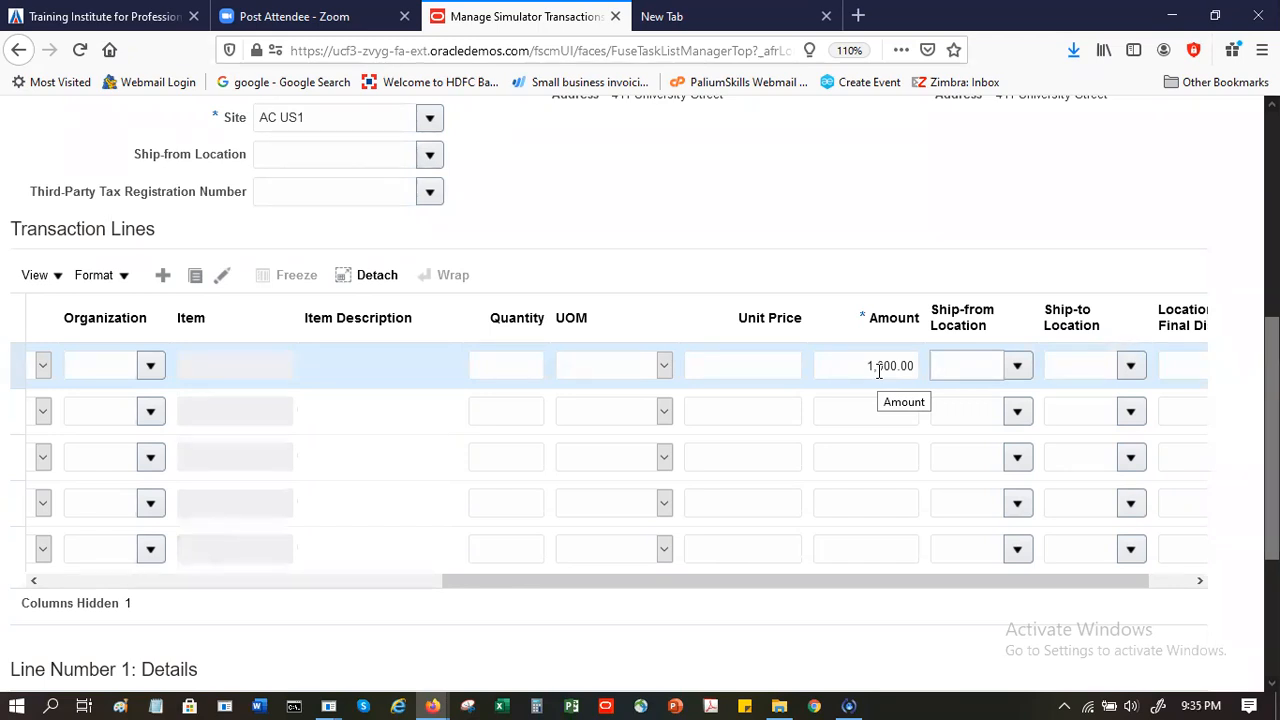
Examine the line class choices and the line-level tax attributes of transaction line 1
left_click(306, 586)
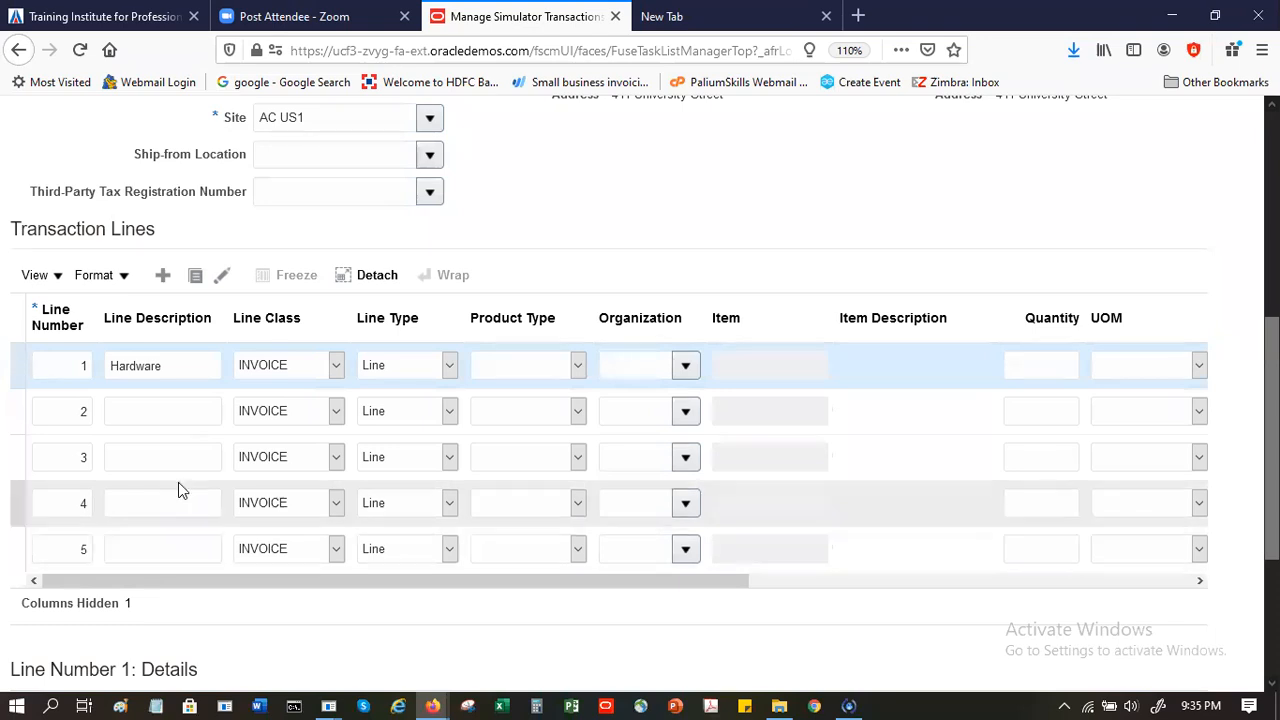
left_click(191, 376)
left_click_drag(1271, 436, 1271, 445)
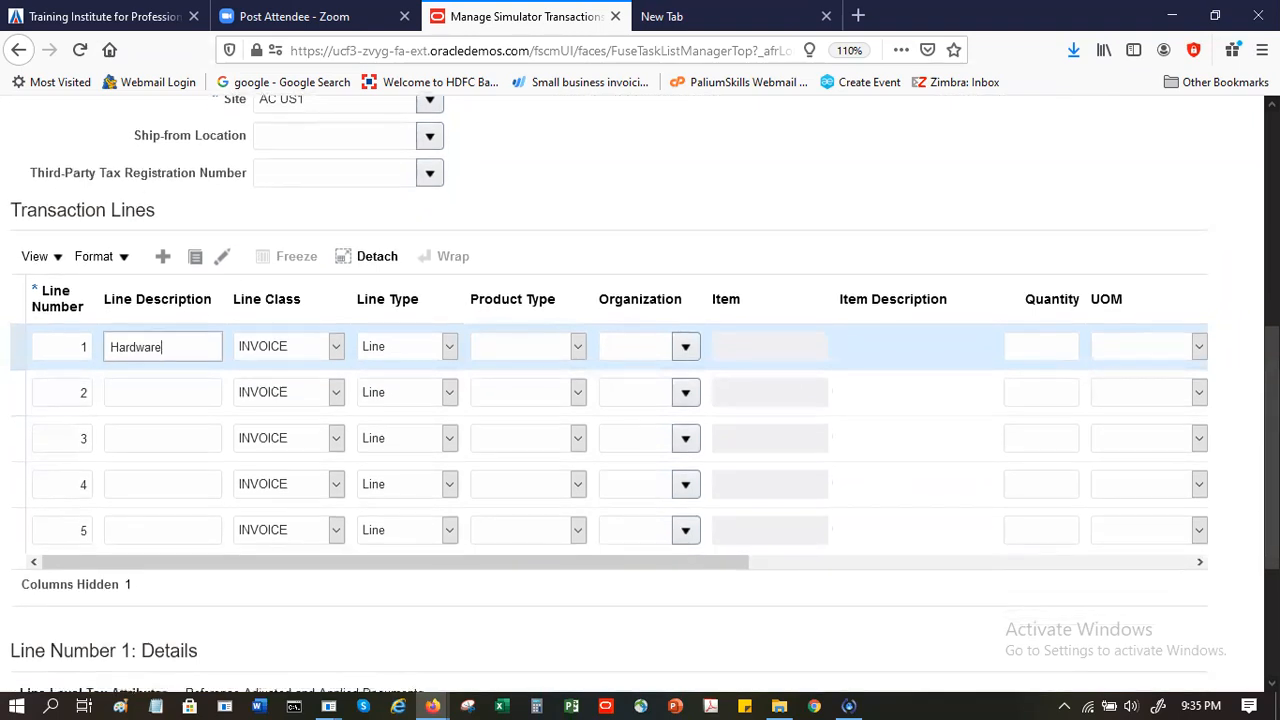
left_click(337, 346)
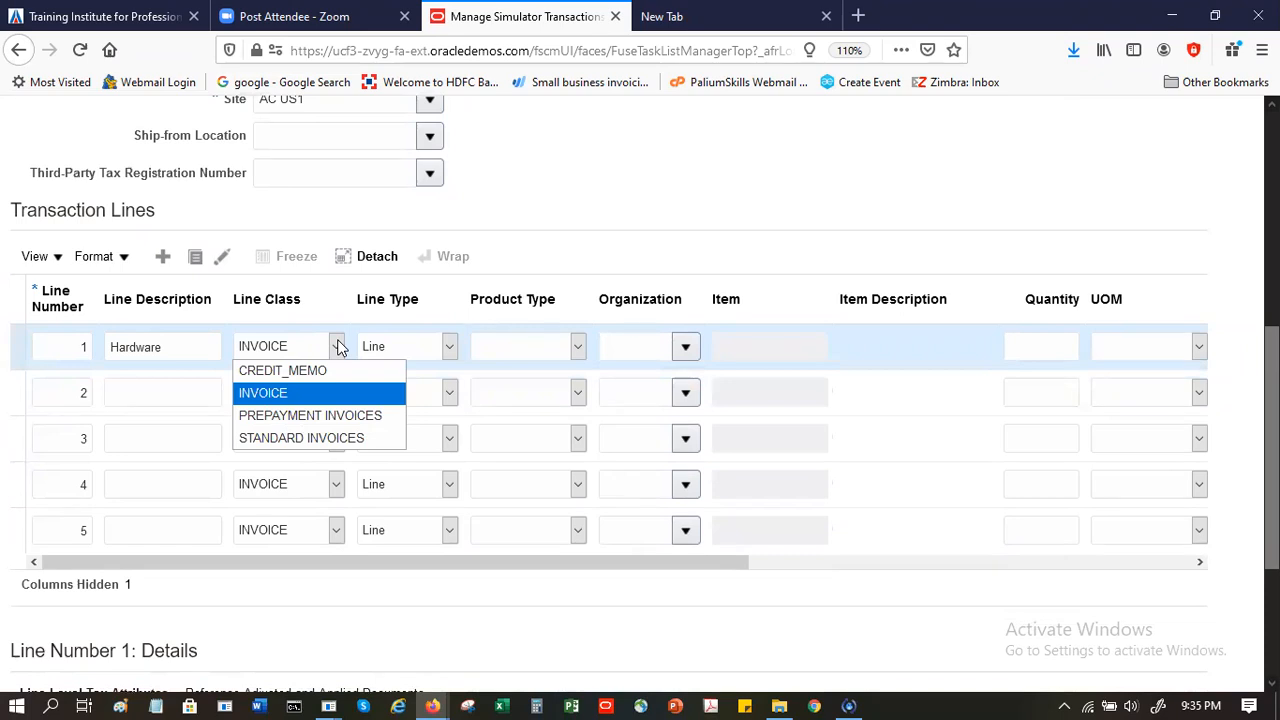
left_click(922, 266)
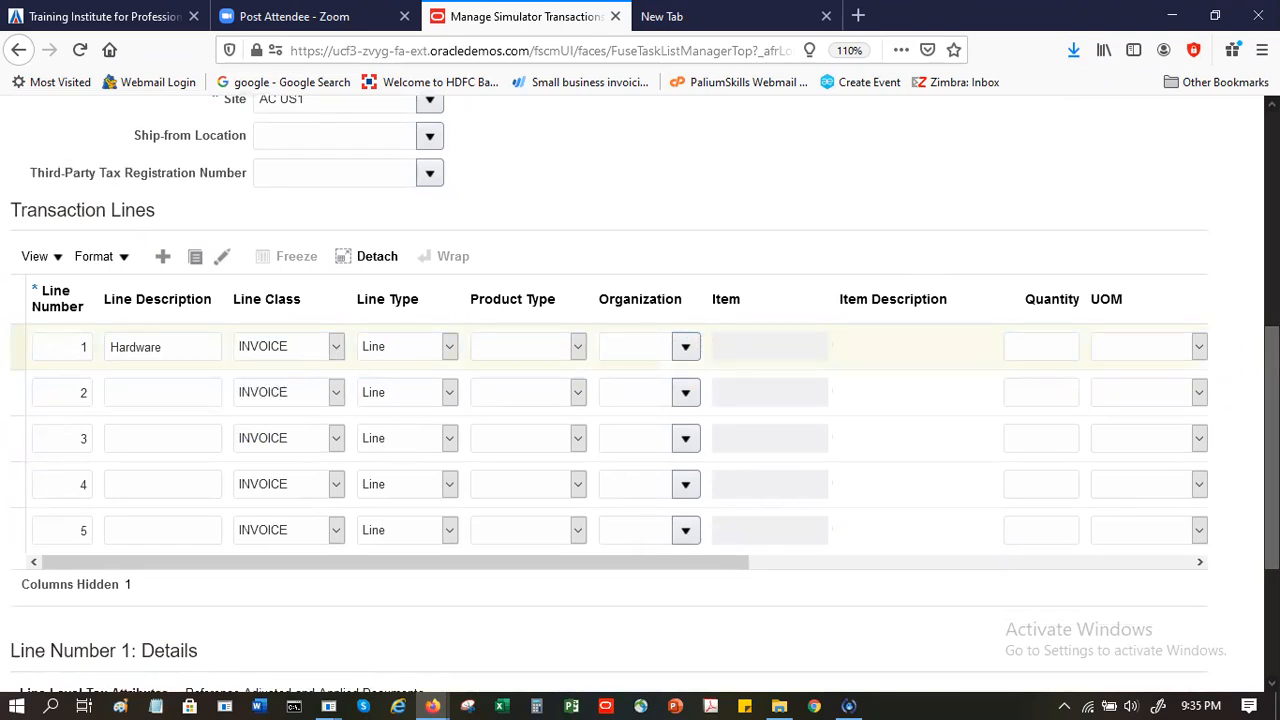
left_click_drag(1271, 405, 1271, 438)
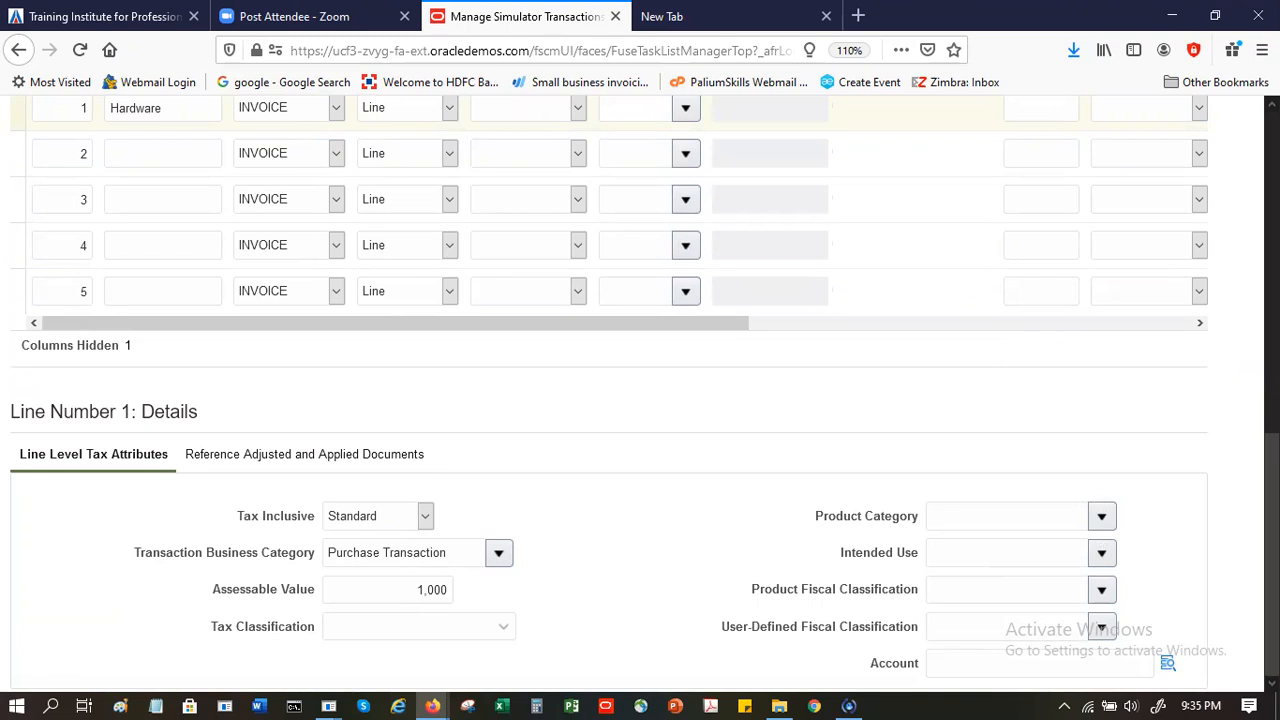
scroll(630, 427, "up", 3)
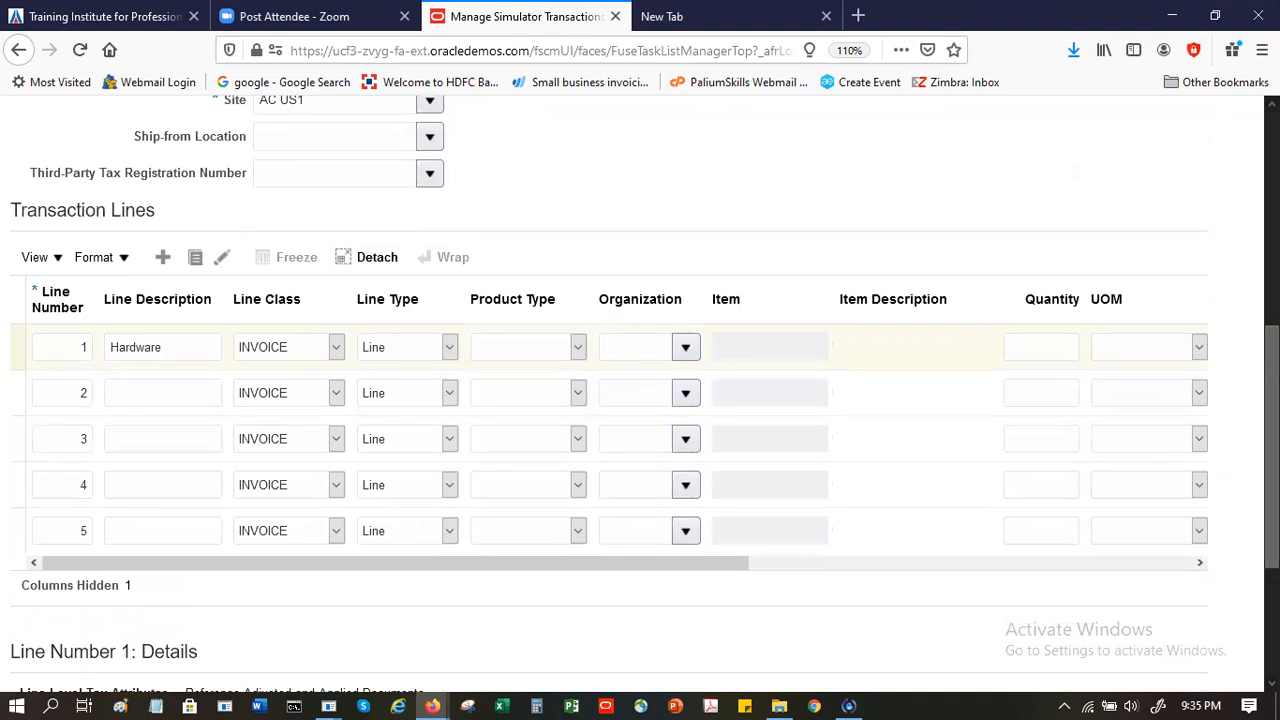
scroll(645, 393, "down", 1)
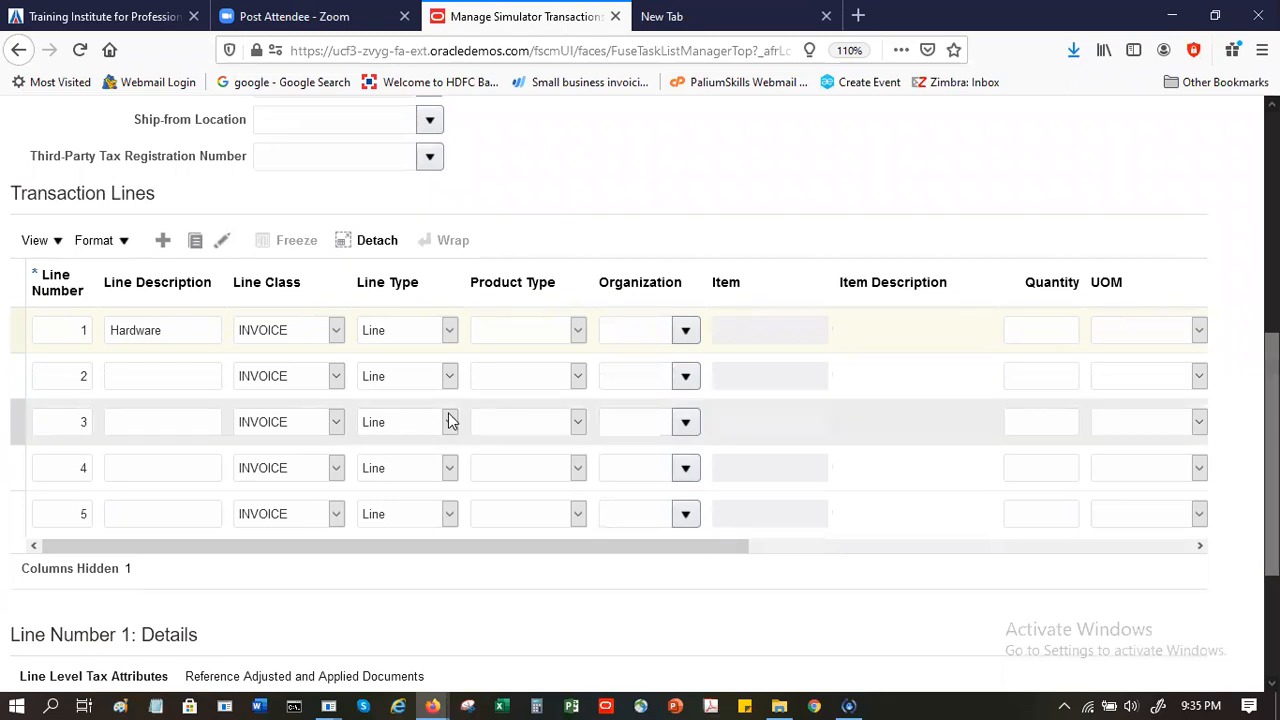
left_click(202, 373)
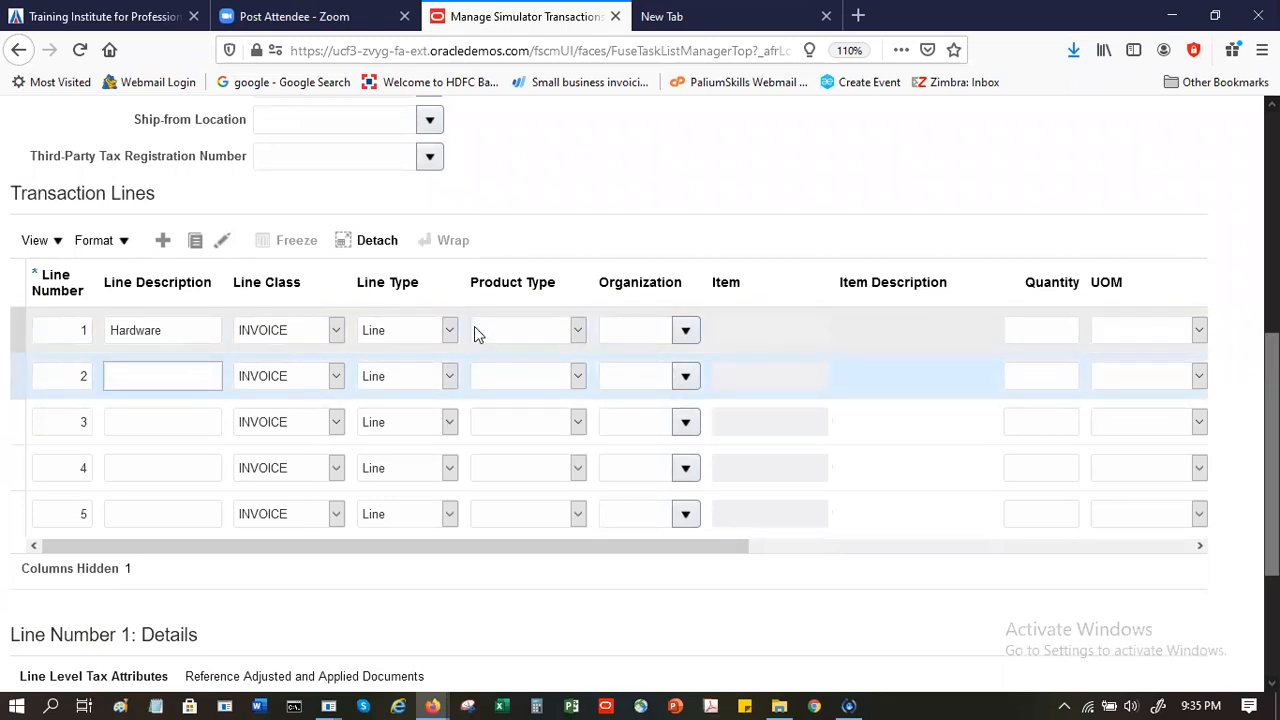
left_click(153, 325)
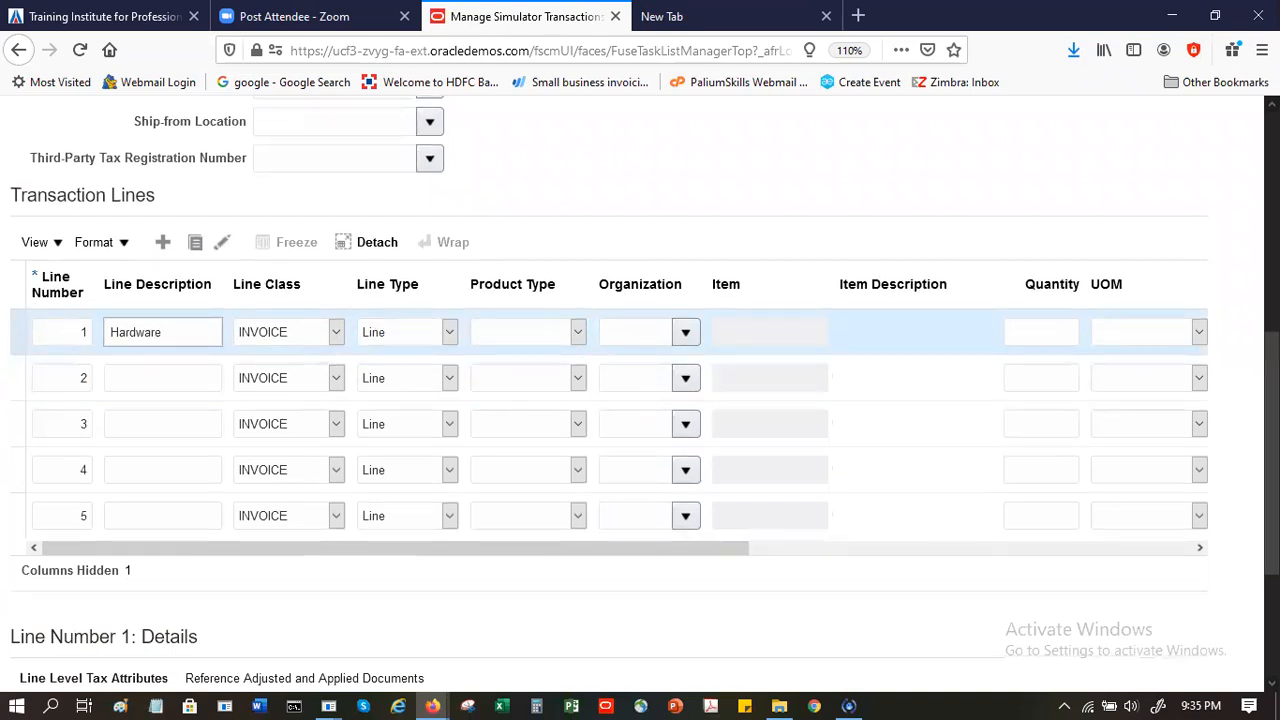
View the transaction's tax lines with their details and rule conditions, and return to the transaction
scroll(153, 325, "up", 5)
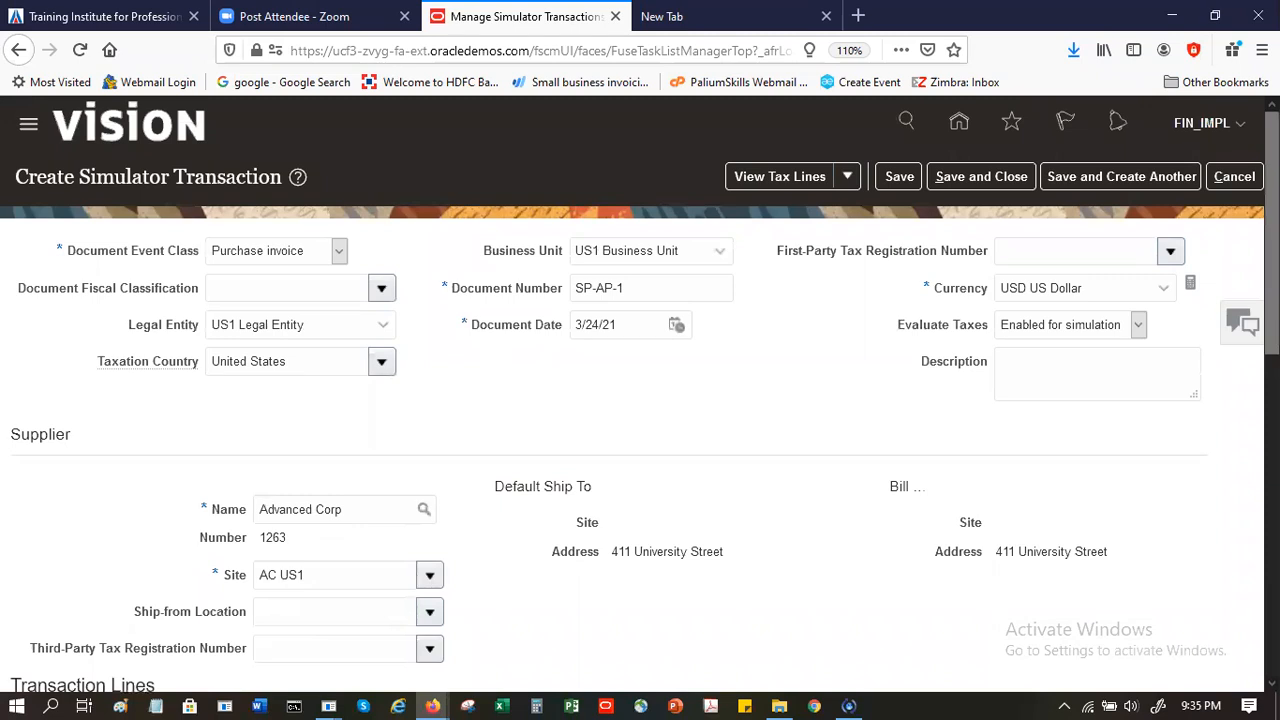
left_click(779, 176)
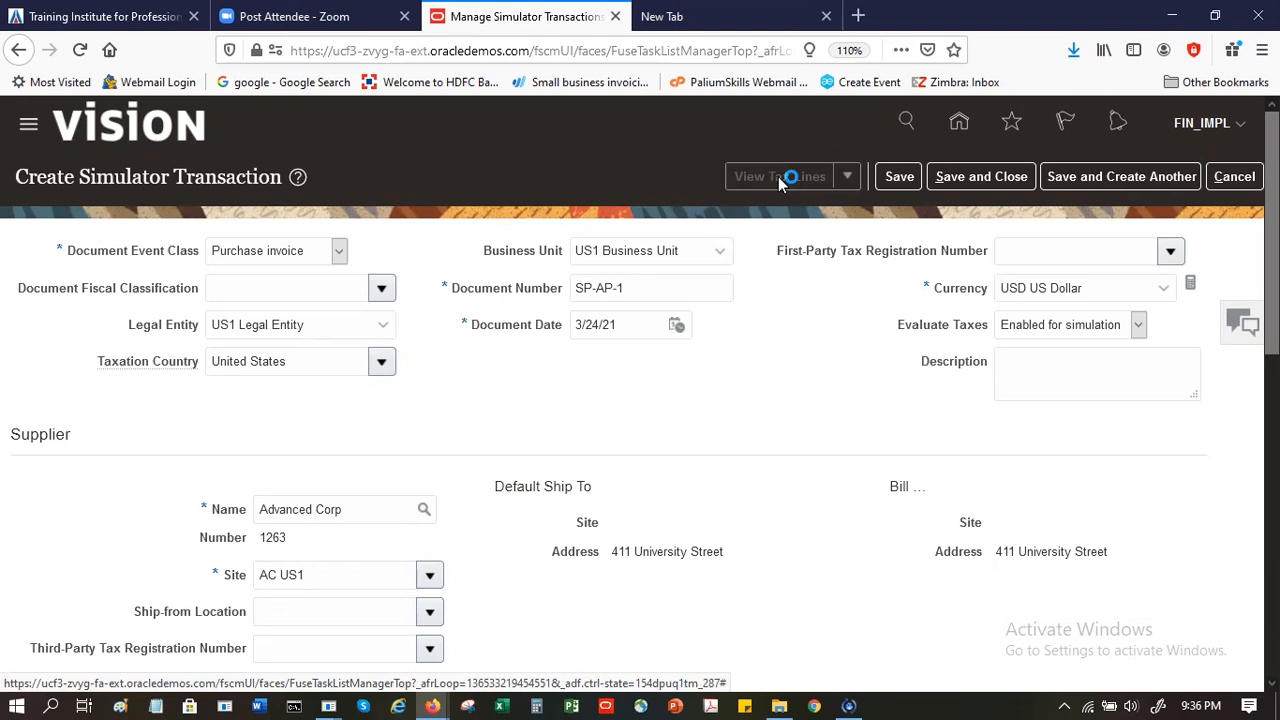
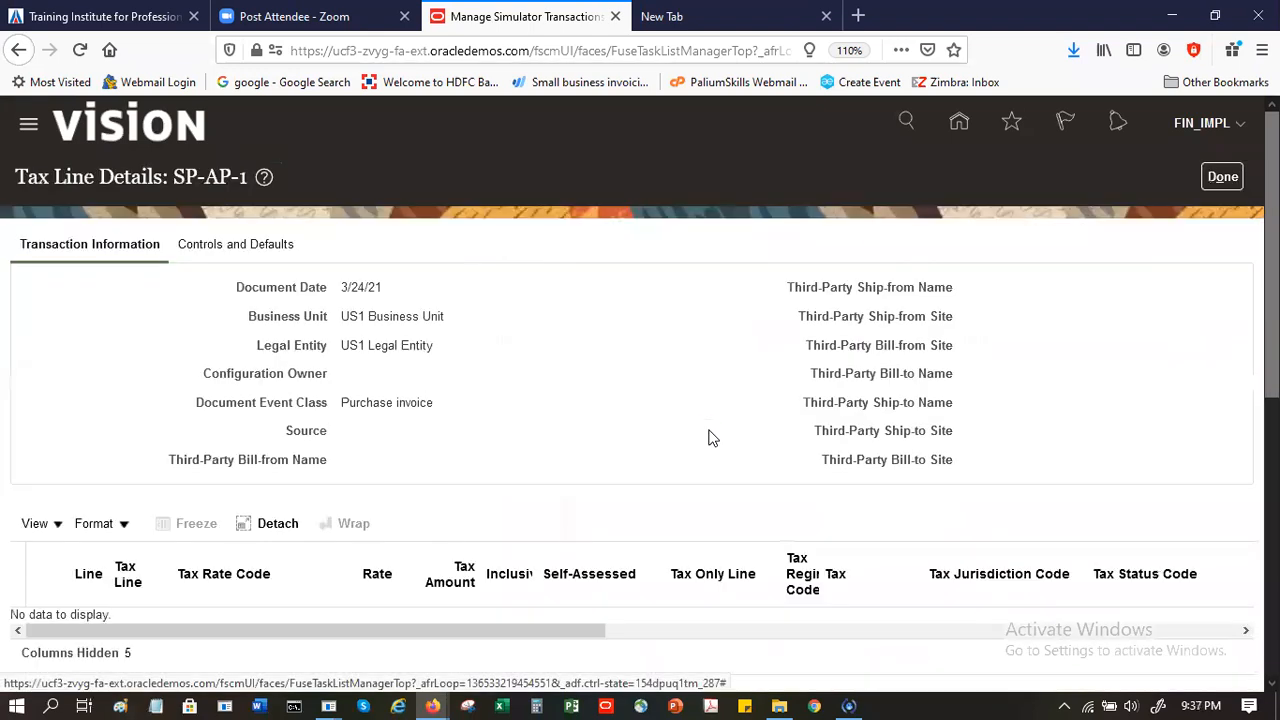
scroll(640, 390, "down", 5)
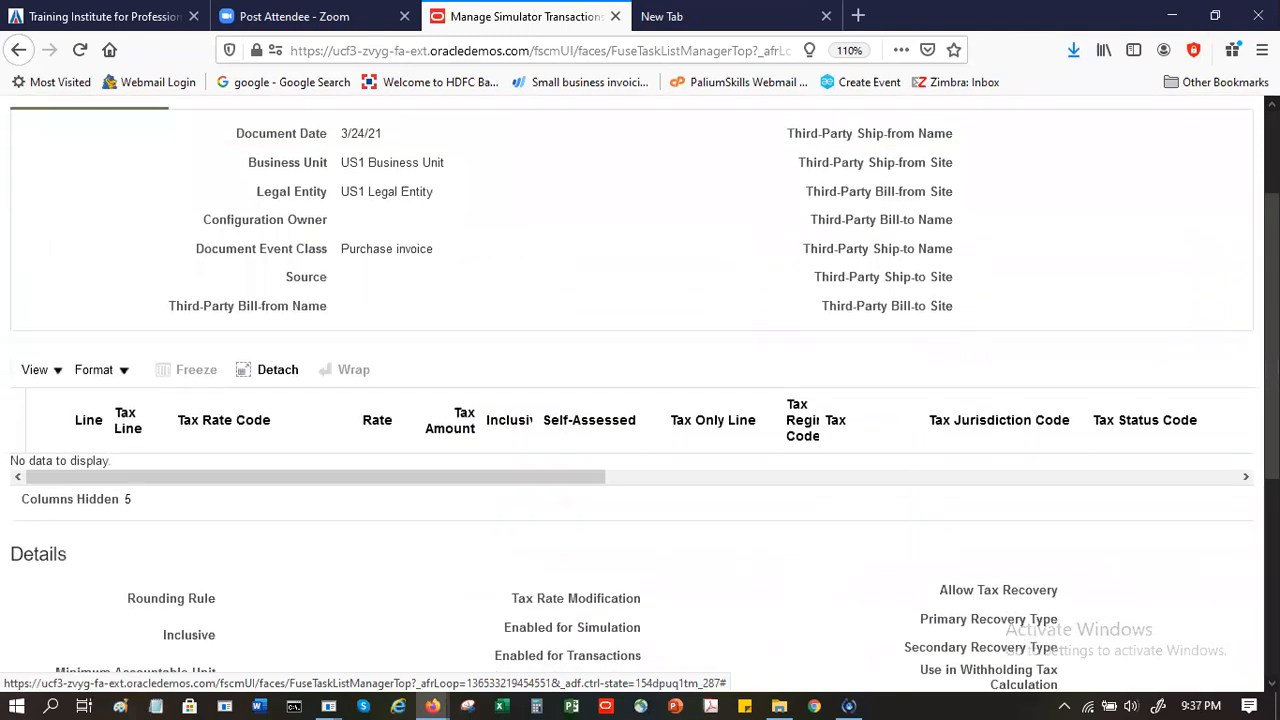
scroll(640, 390, "down", 1)
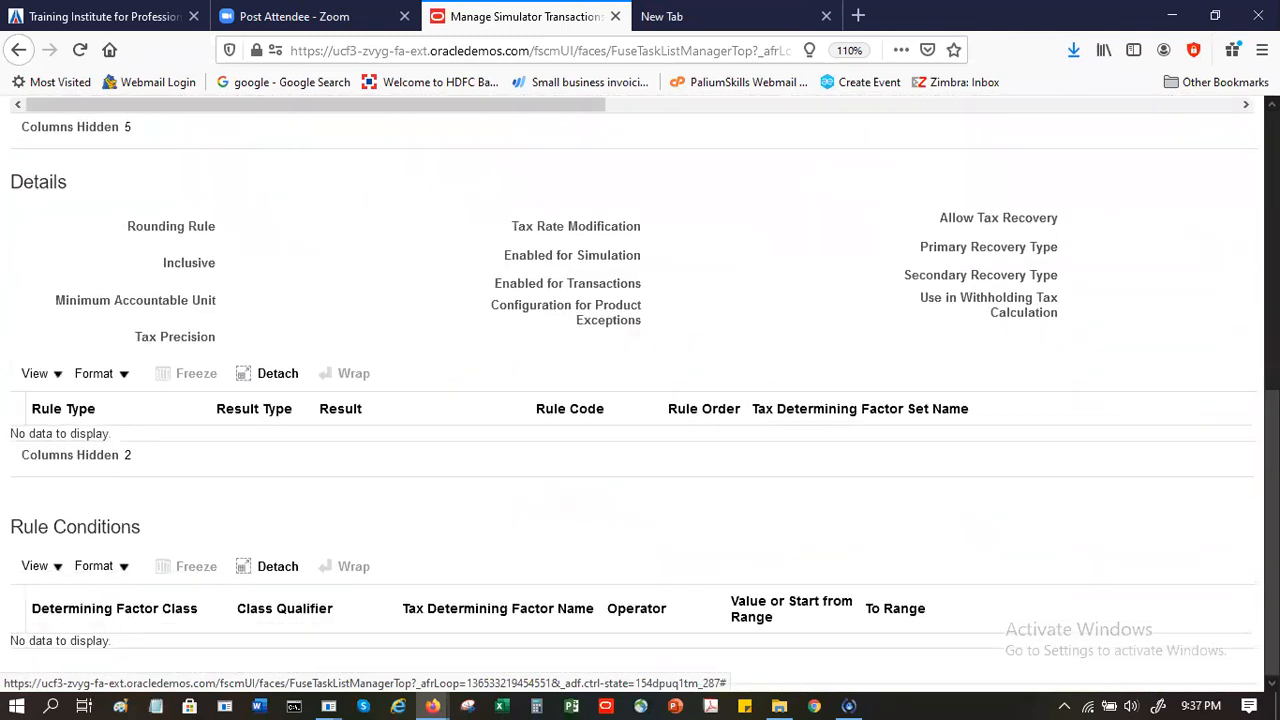
scroll(1160, 240, "up", 6)
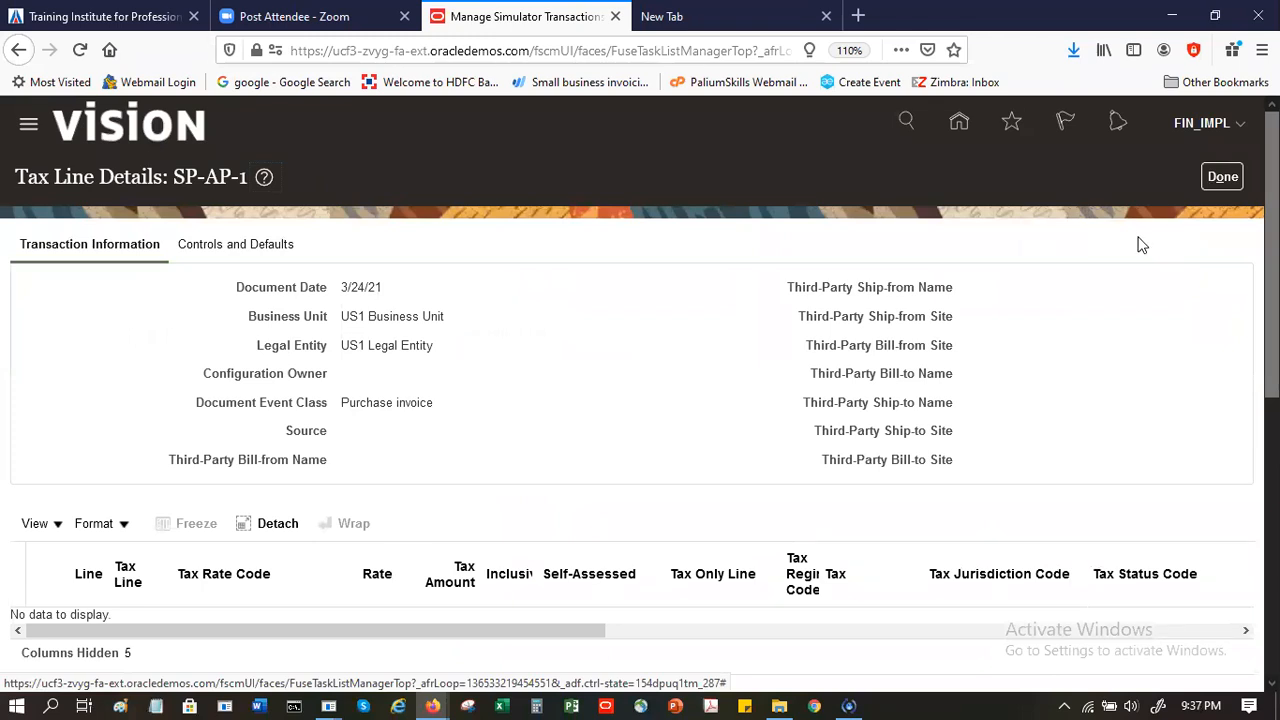
left_click(1234, 178)
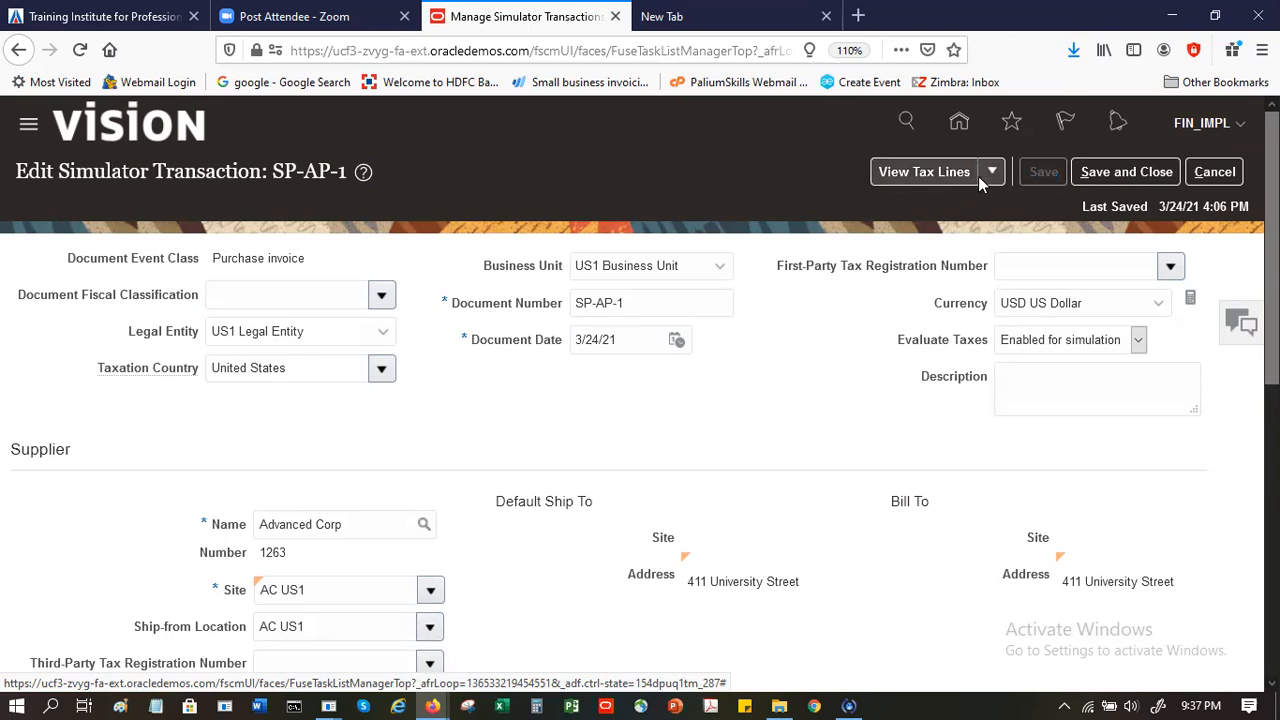
Reopen the tax lines of transaction SP-AP-1 and check the tax line table and its details again
left_click(993, 176)
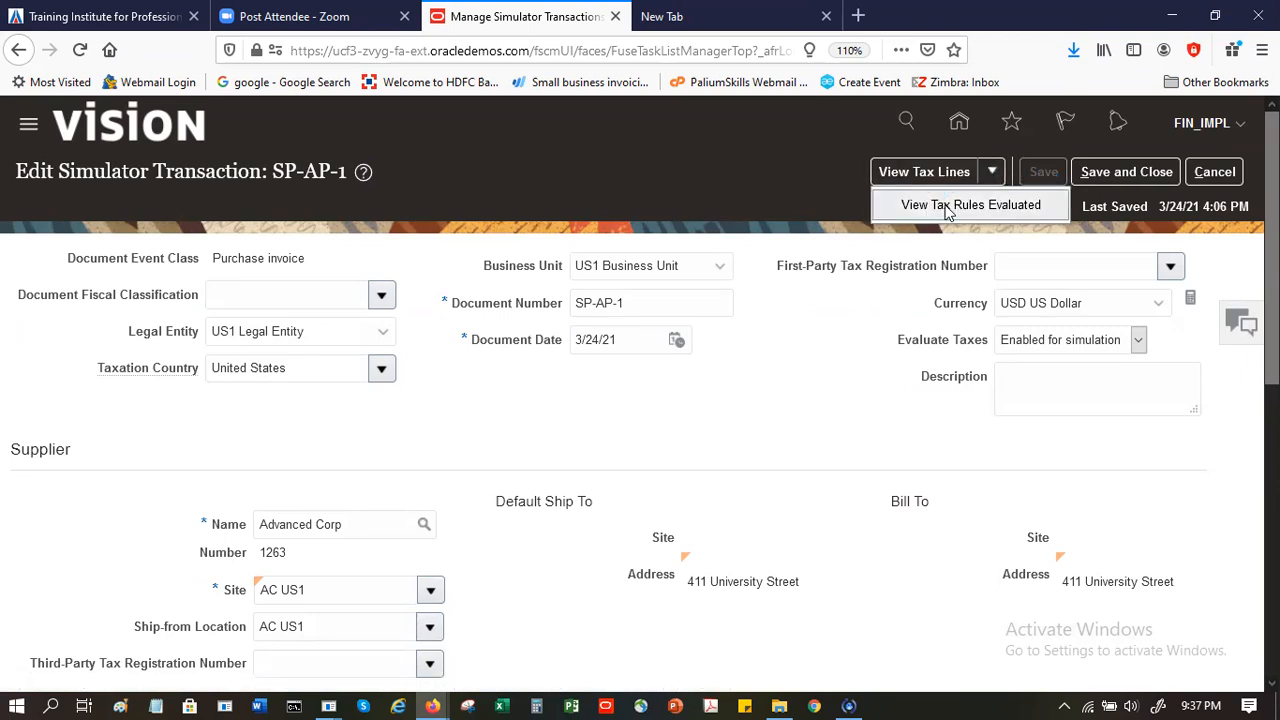
left_click_drag(944, 208, 915, 172)
left_click(915, 171)
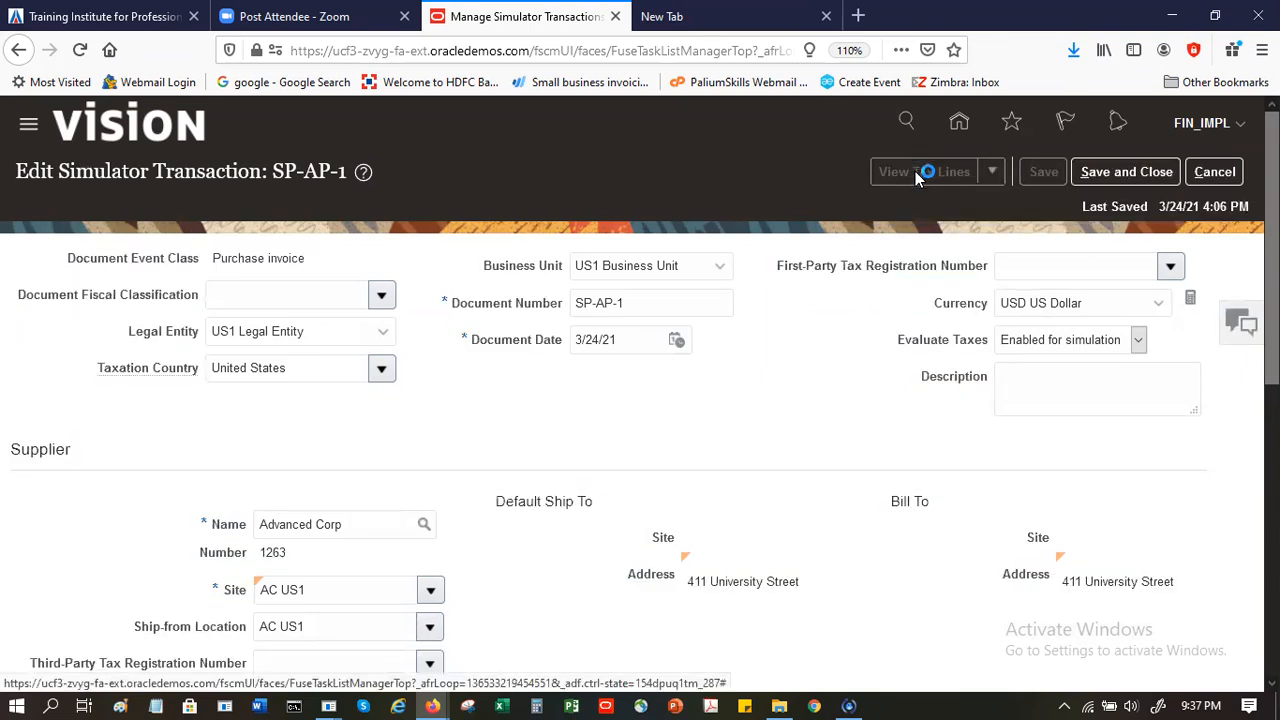
left_click_drag(1271, 325, 1271, 566)
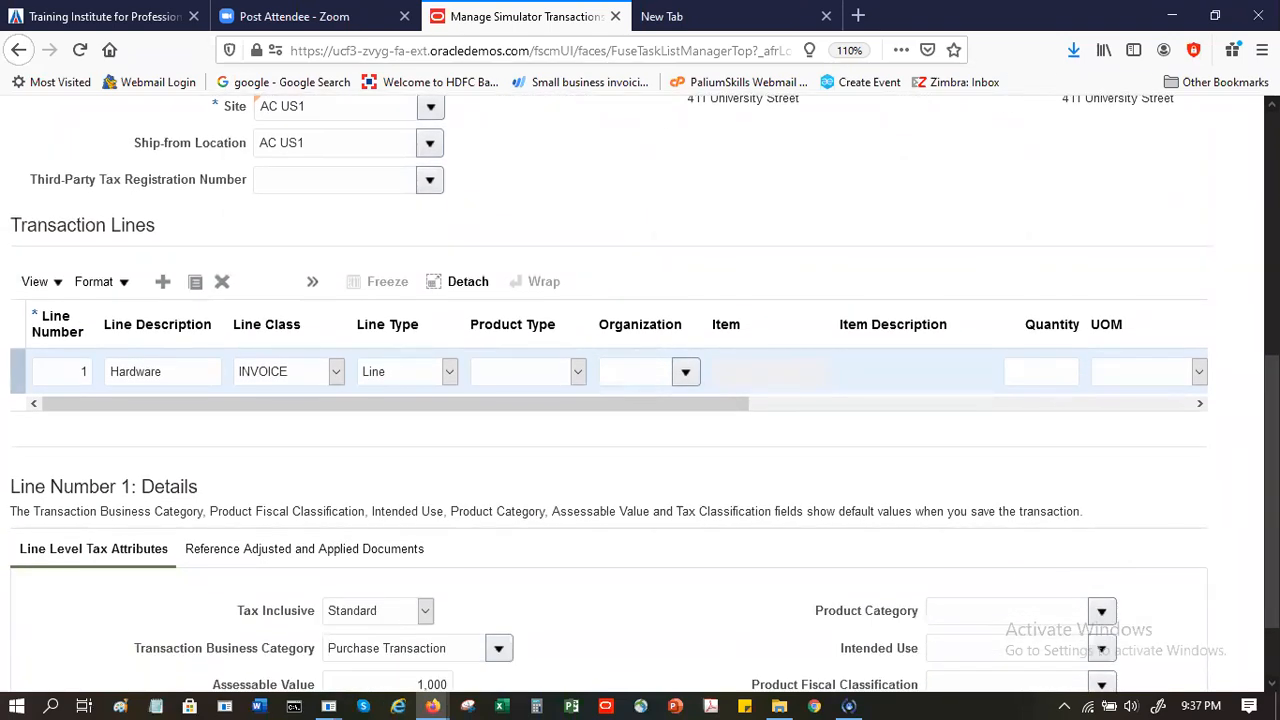
left_click_drag(1271, 566, 1271, 451)
left_click_drag(1271, 325, 1271, 423)
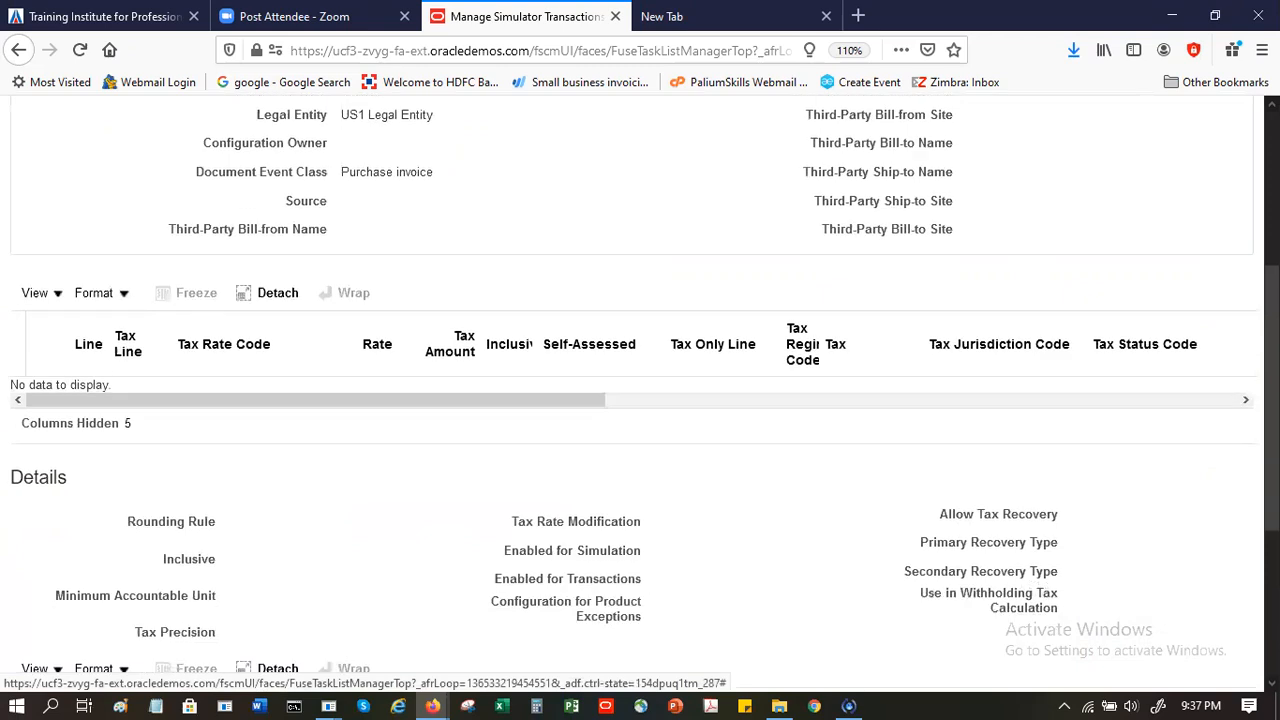
Review the transaction information, tax line details and rule conditions of SP-AP-1, and return to the transaction
scroll(536, 453, "up", 2)
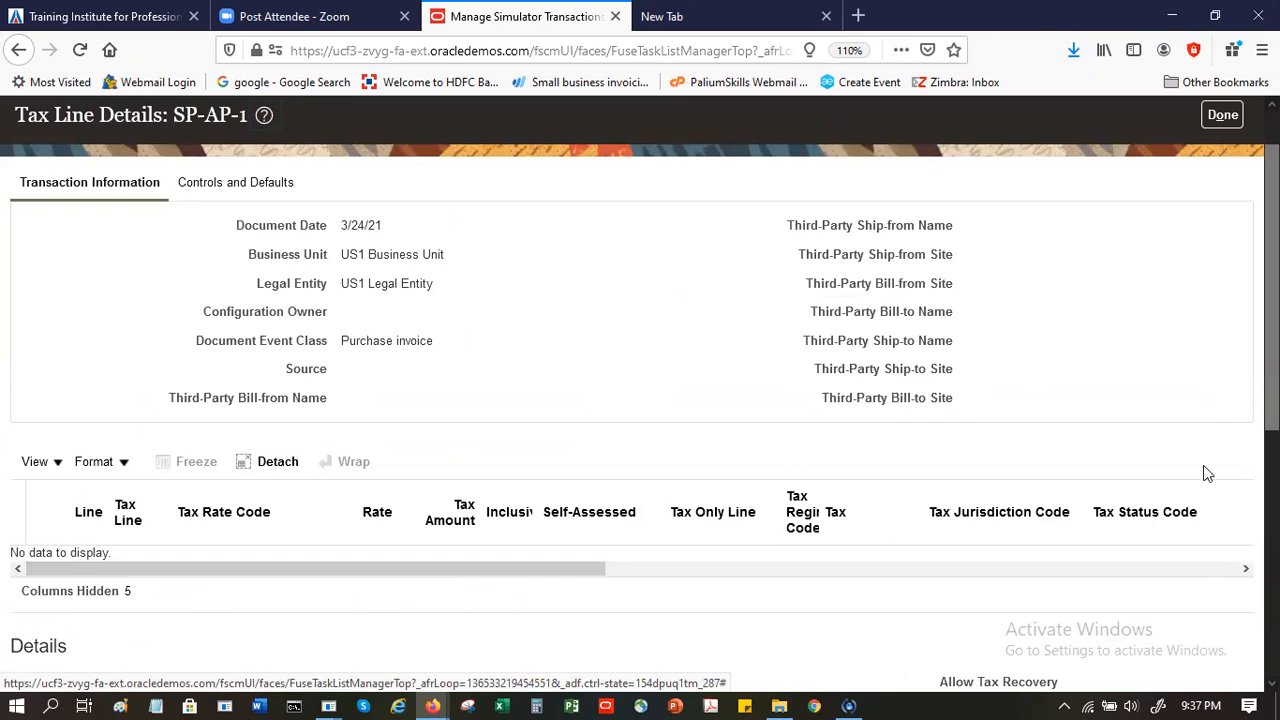
left_click_drag(1271, 400, 1271, 646)
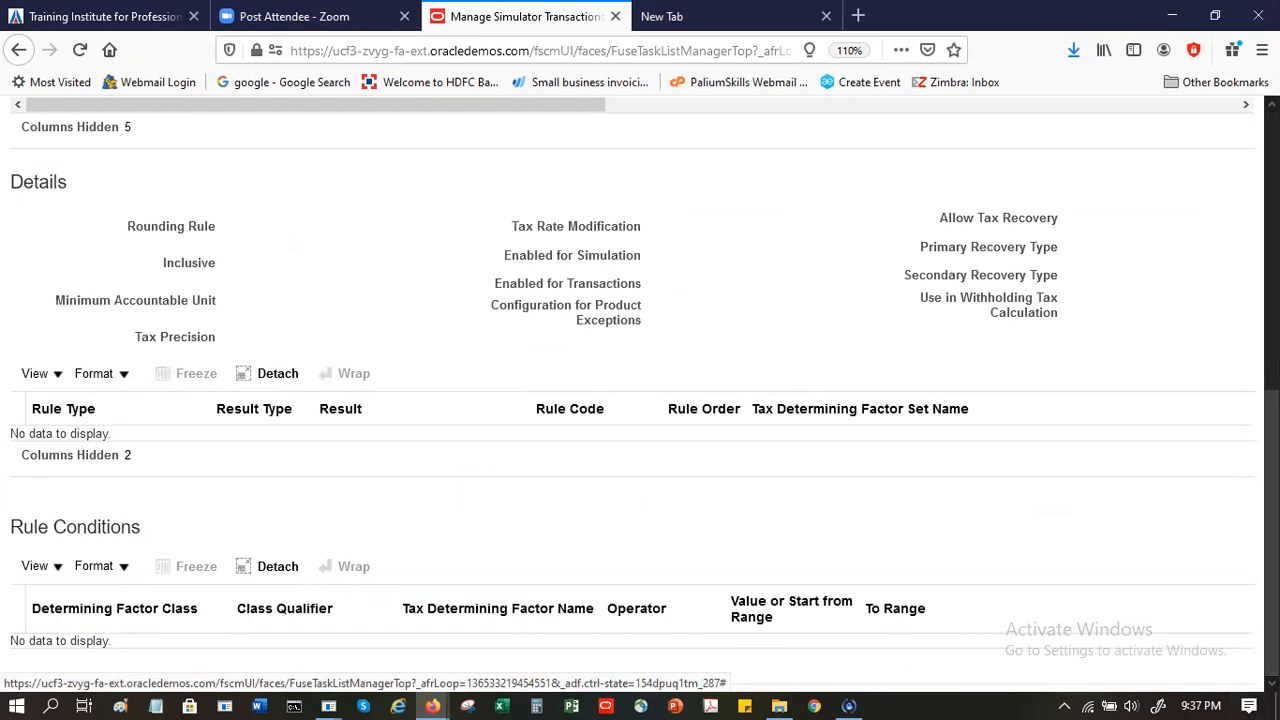
scroll(640, 386, "up", 10)
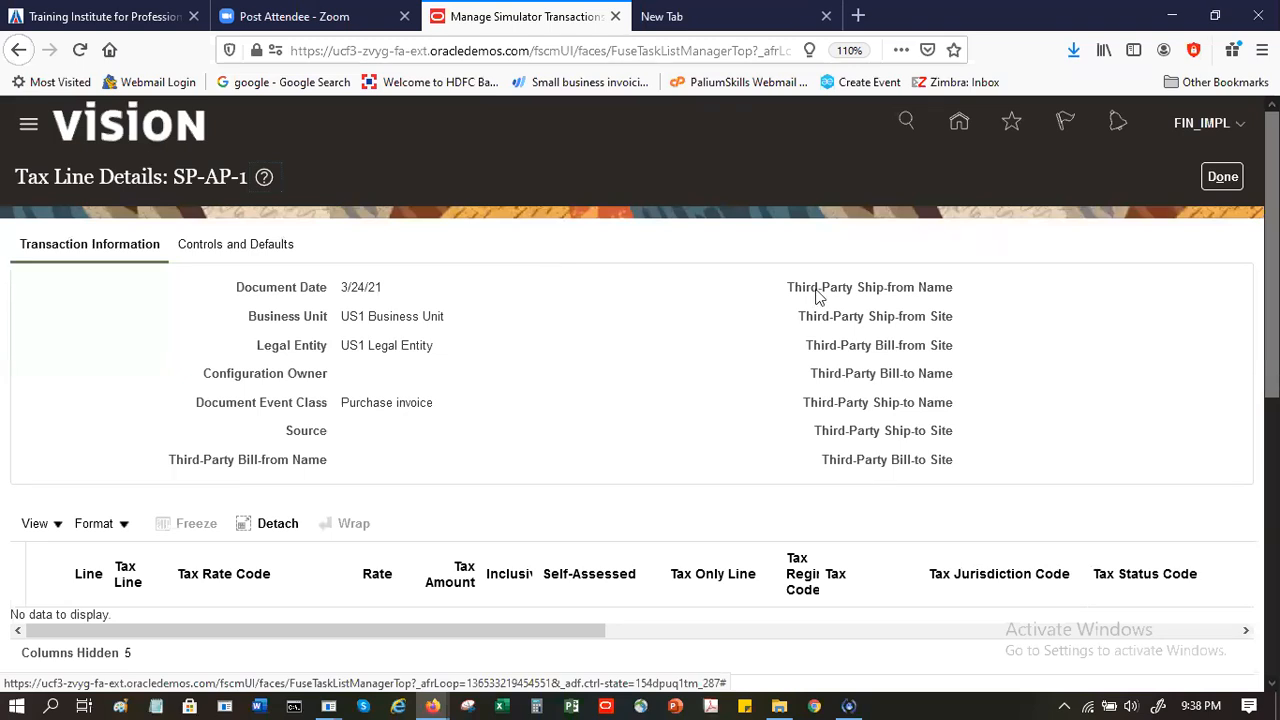
left_click(1224, 178)
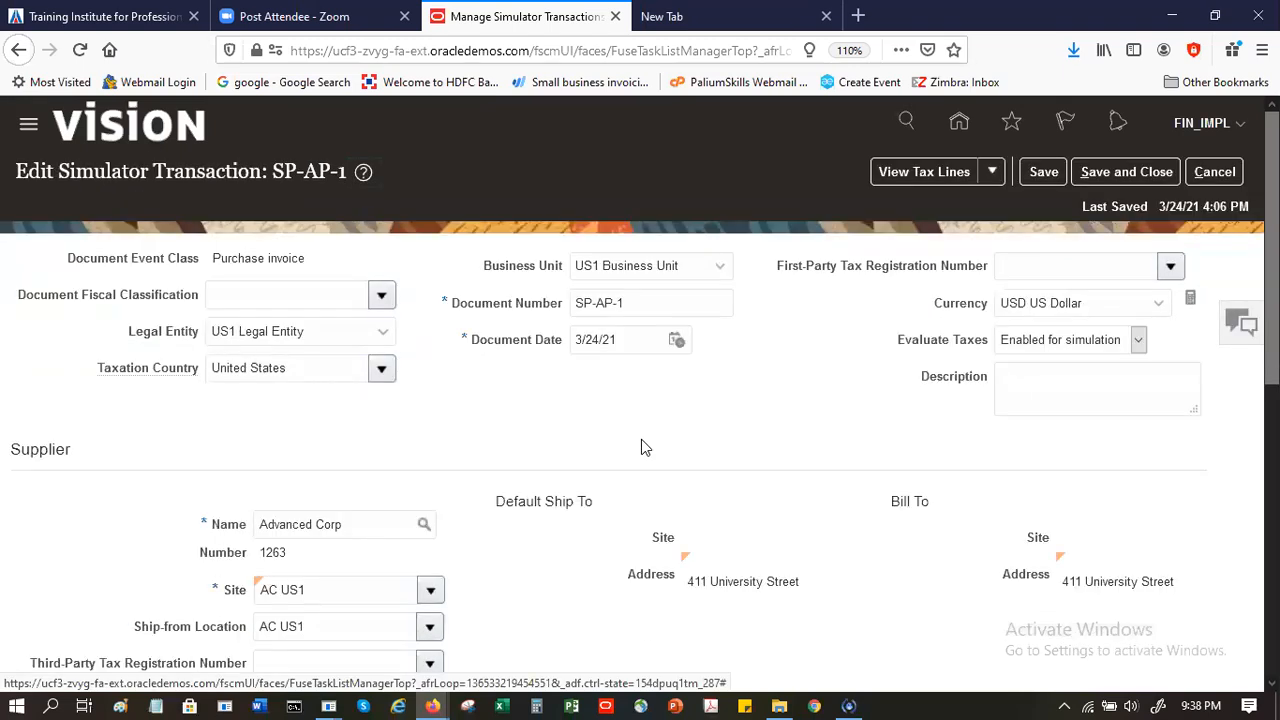
View the SP-AP-1 tax line details with tax rules, process results and conditions, and leave the simulator transaction for the task list
left_click(991, 176)
left_click(1002, 206)
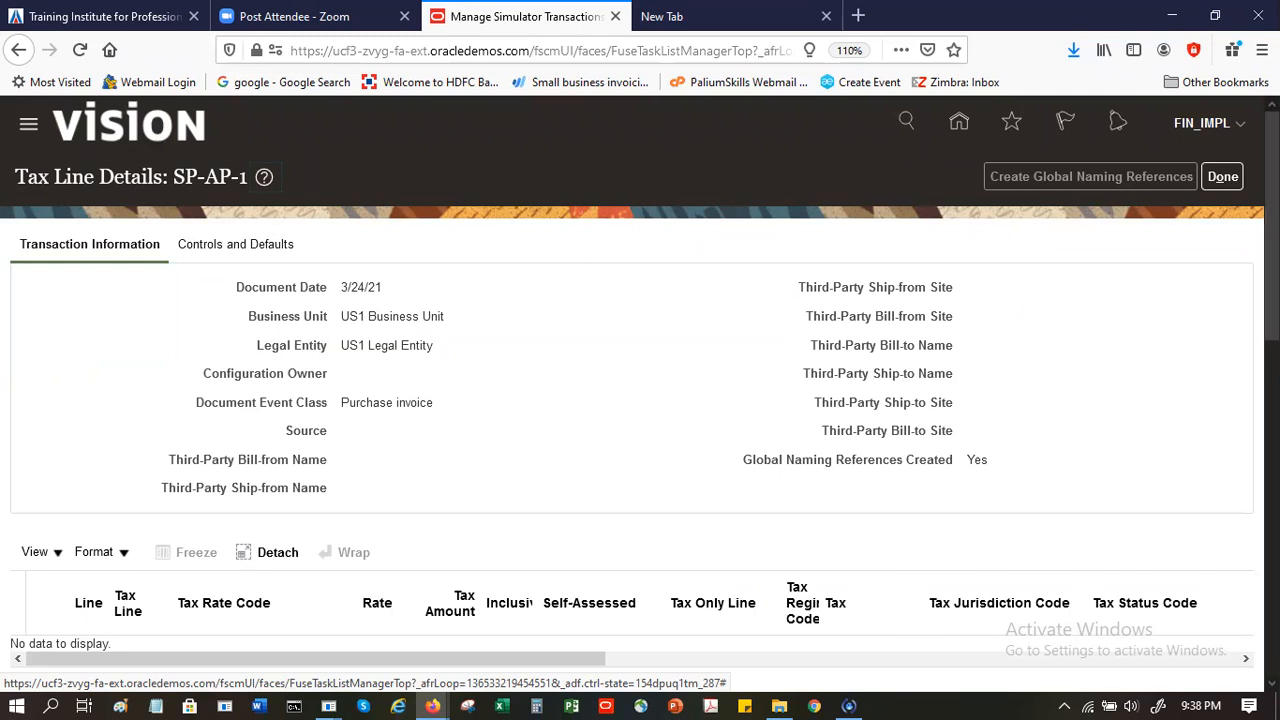
scroll(1037, 305, "down", 6)
scroll(645, 402, "down", 2)
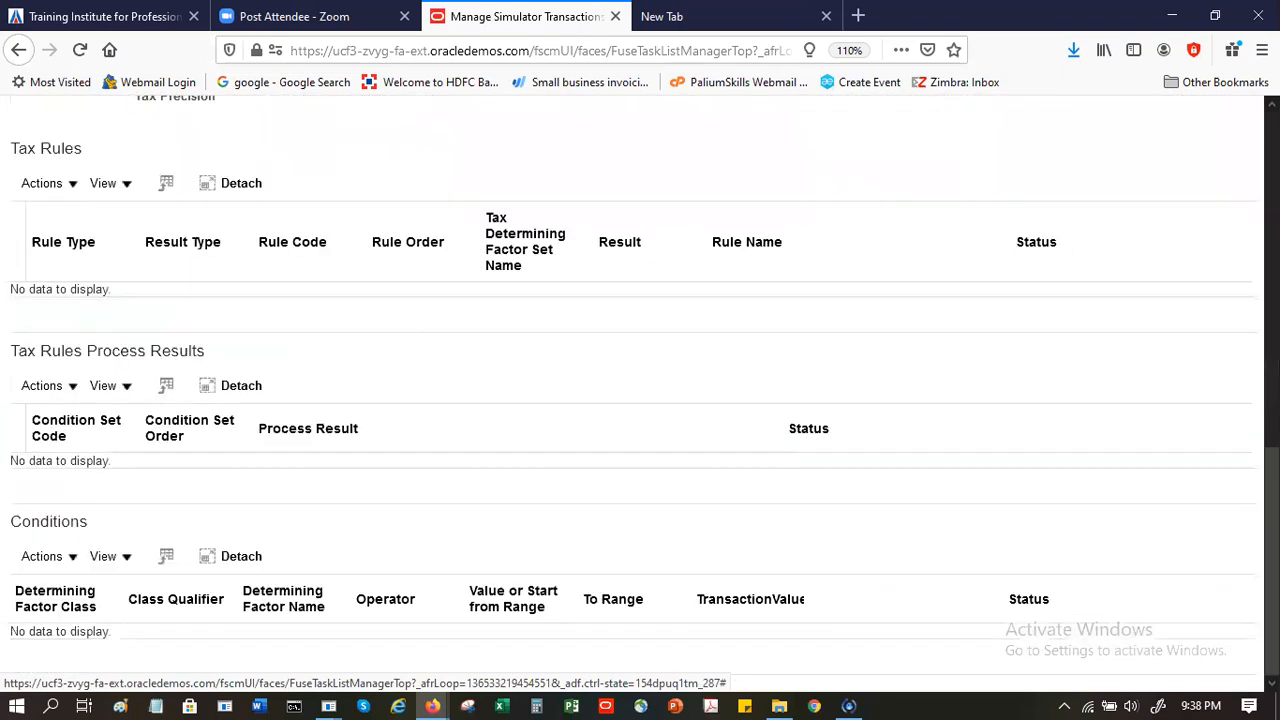
scroll(1220, 165, "up", 8)
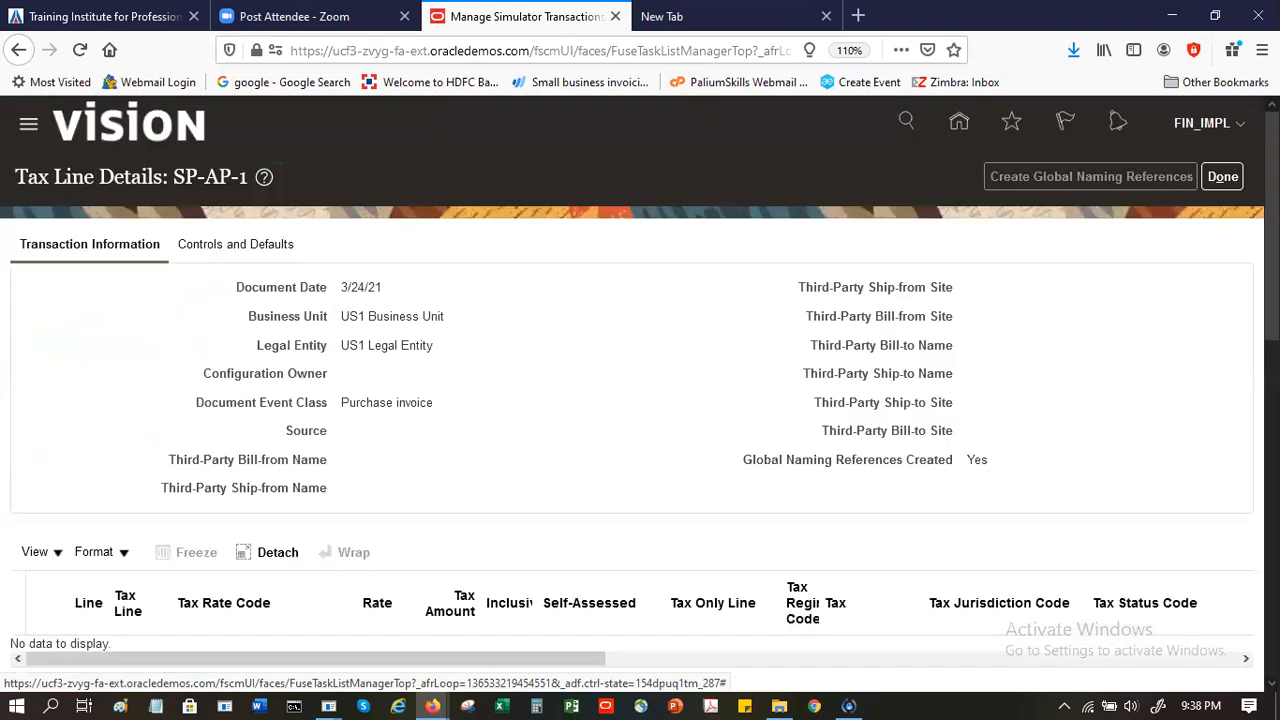
left_click(1223, 173)
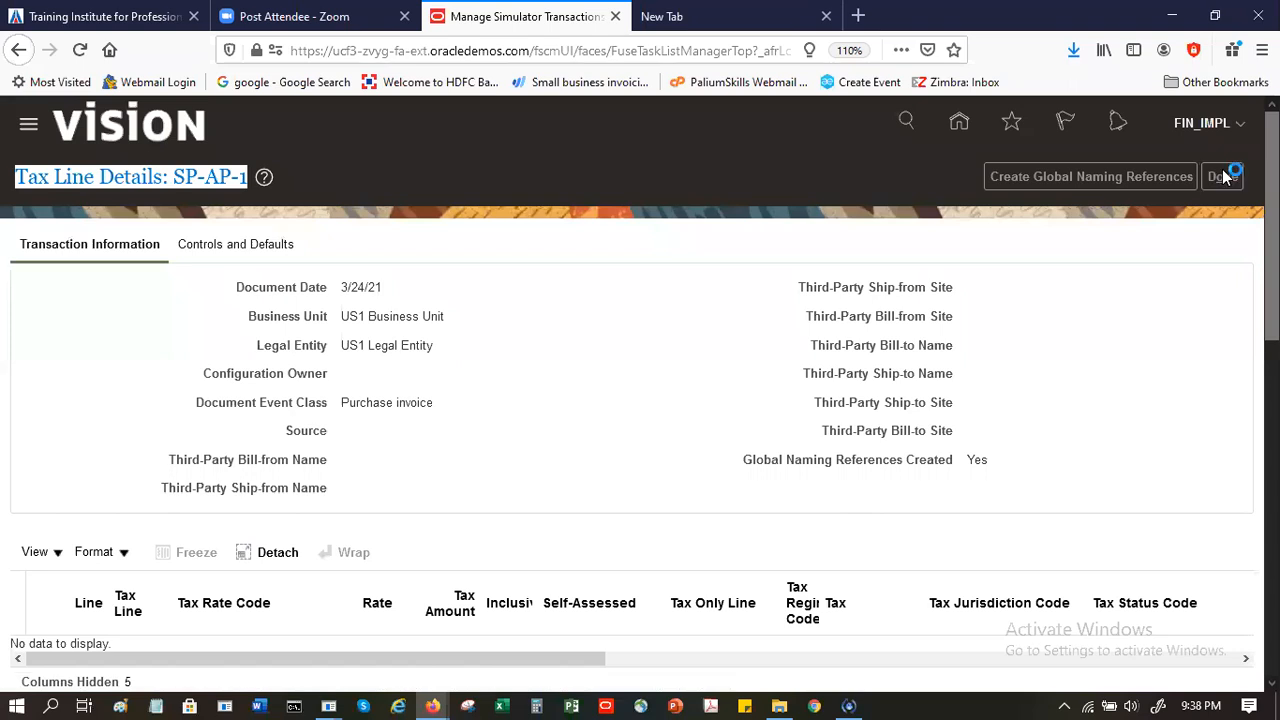
left_click(1214, 172)
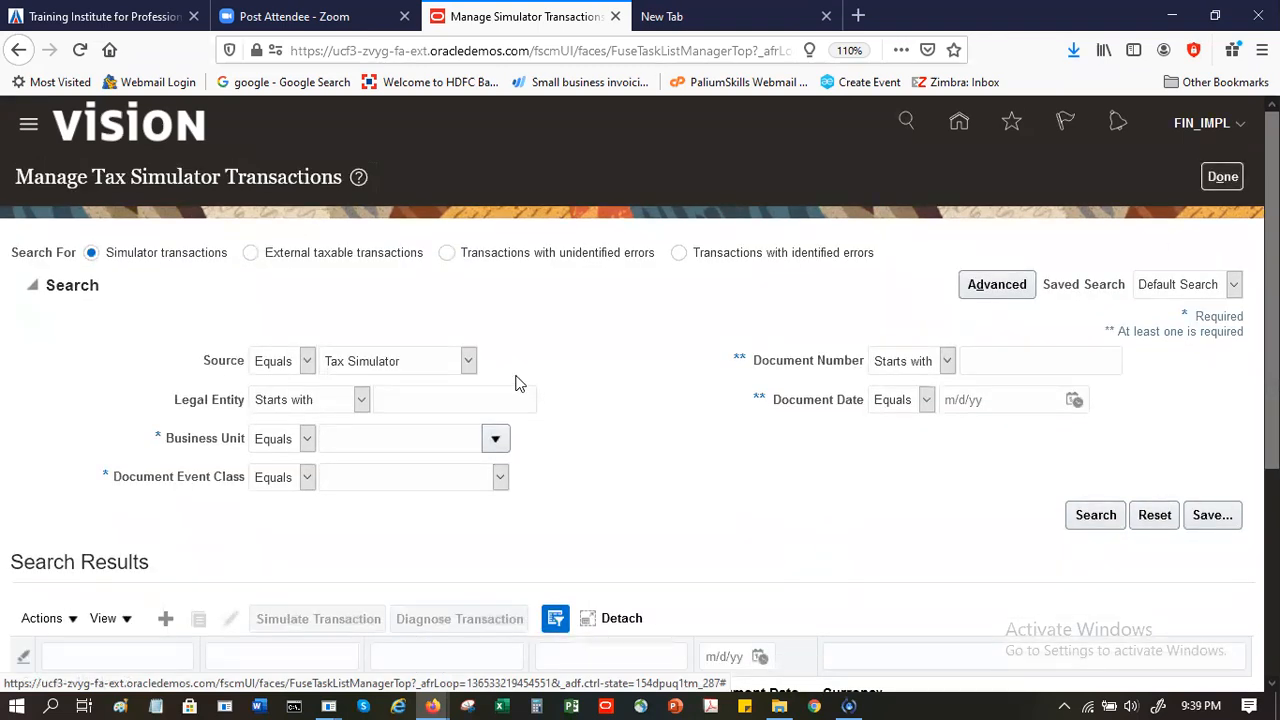
left_click(1236, 185)
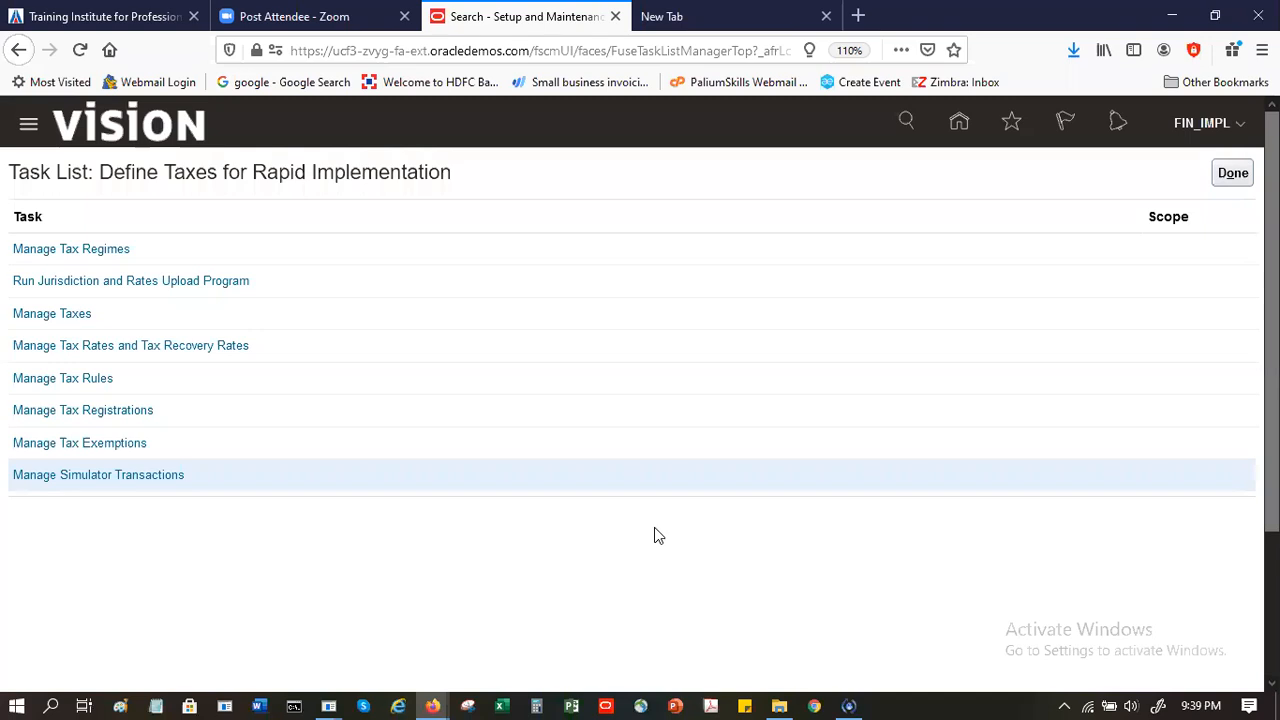
Open the Manage Taxes task and search the transaction taxes for the country United States
left_click(63, 315)
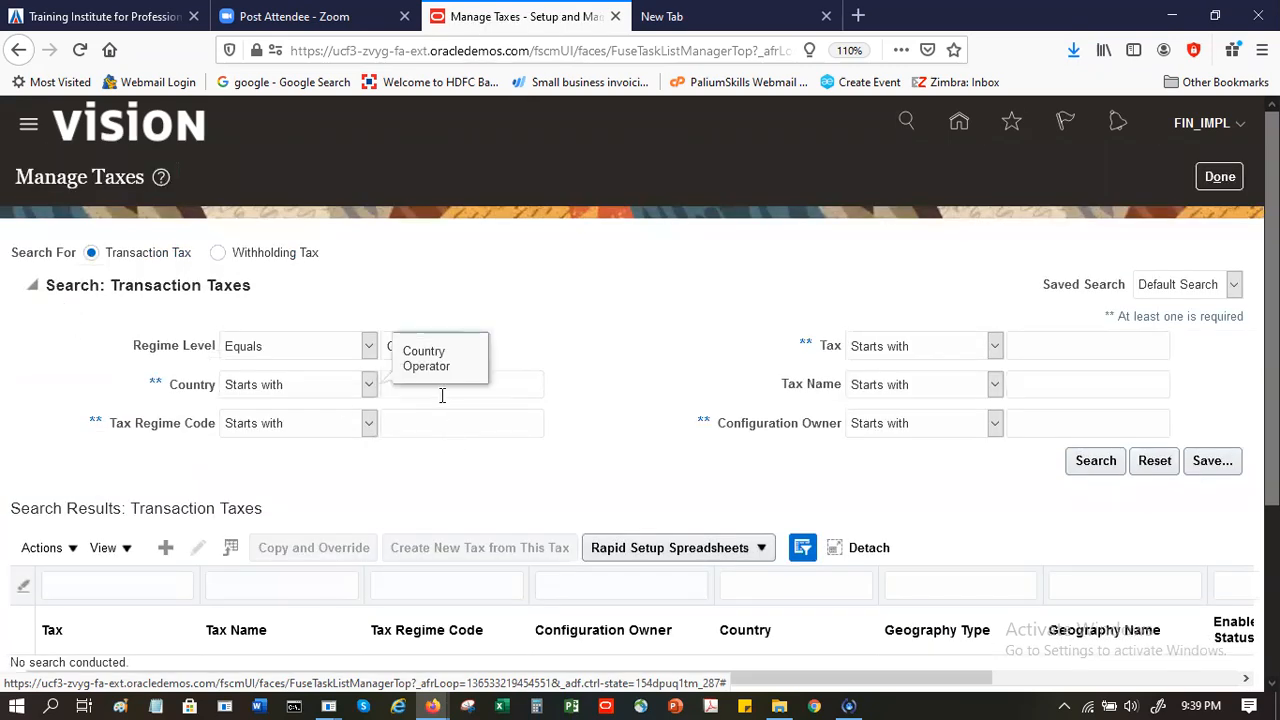
left_click(442, 395)
type("i")
key("BackSpace")
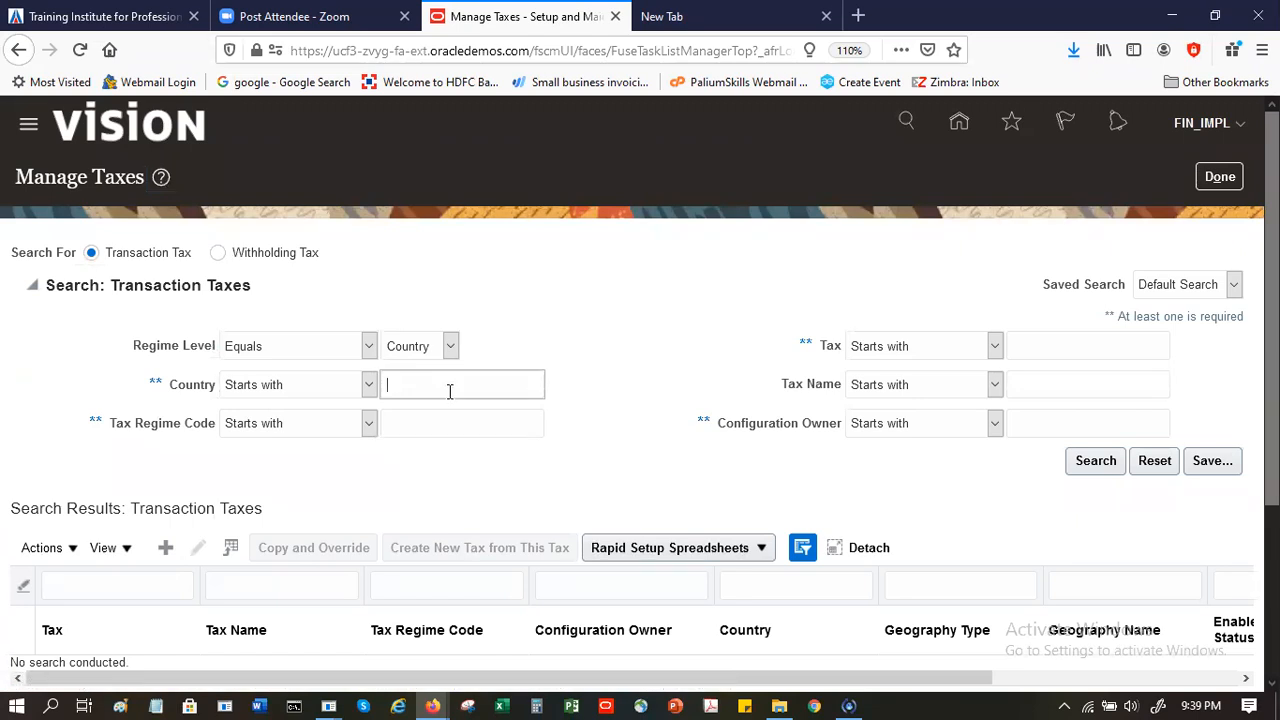
type("United States")
left_click(1108, 468)
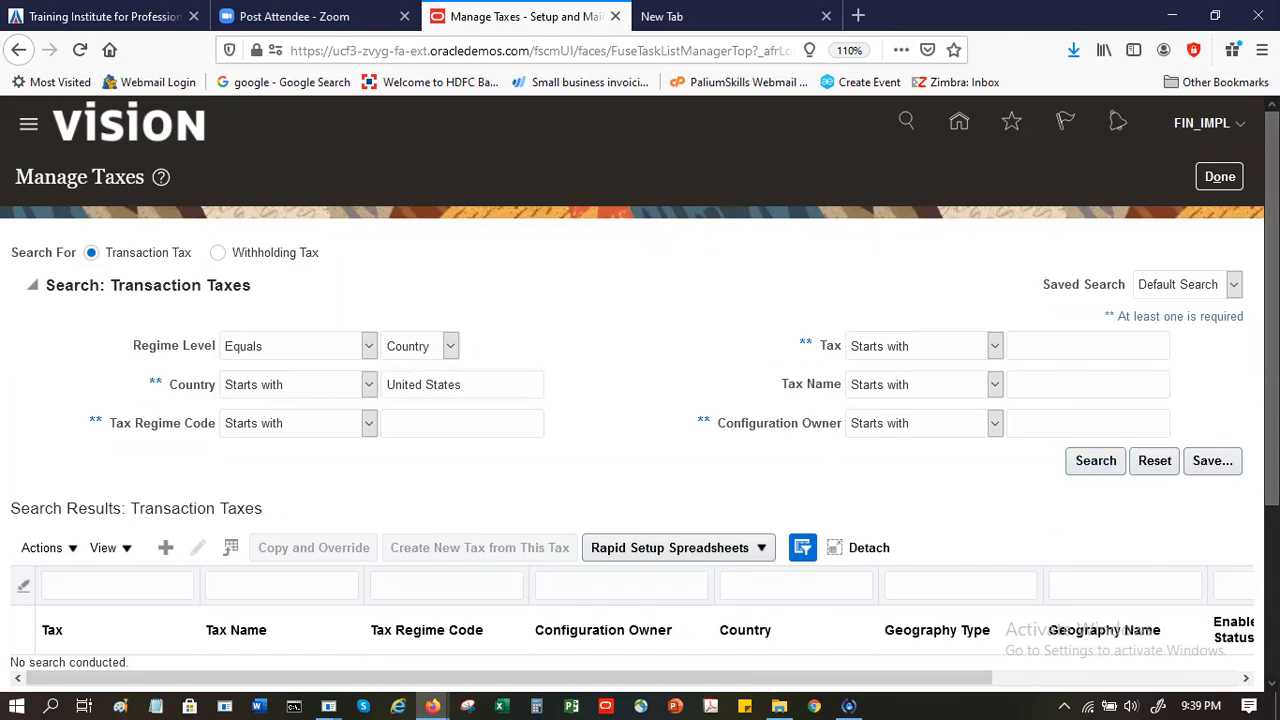
scroll(640, 400, "down", 2)
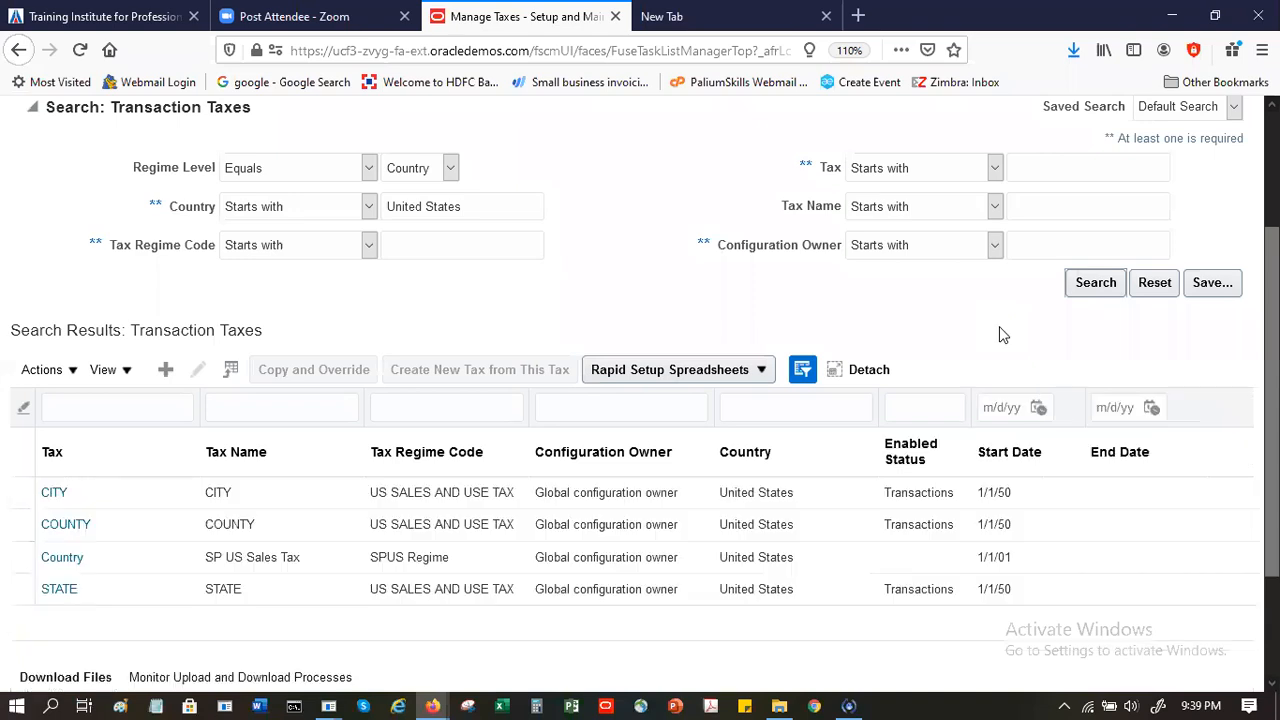
Open the STATE tax of the US SALES AND USE TAX regime for editing, check its settings and cancel
left_click(578, 493)
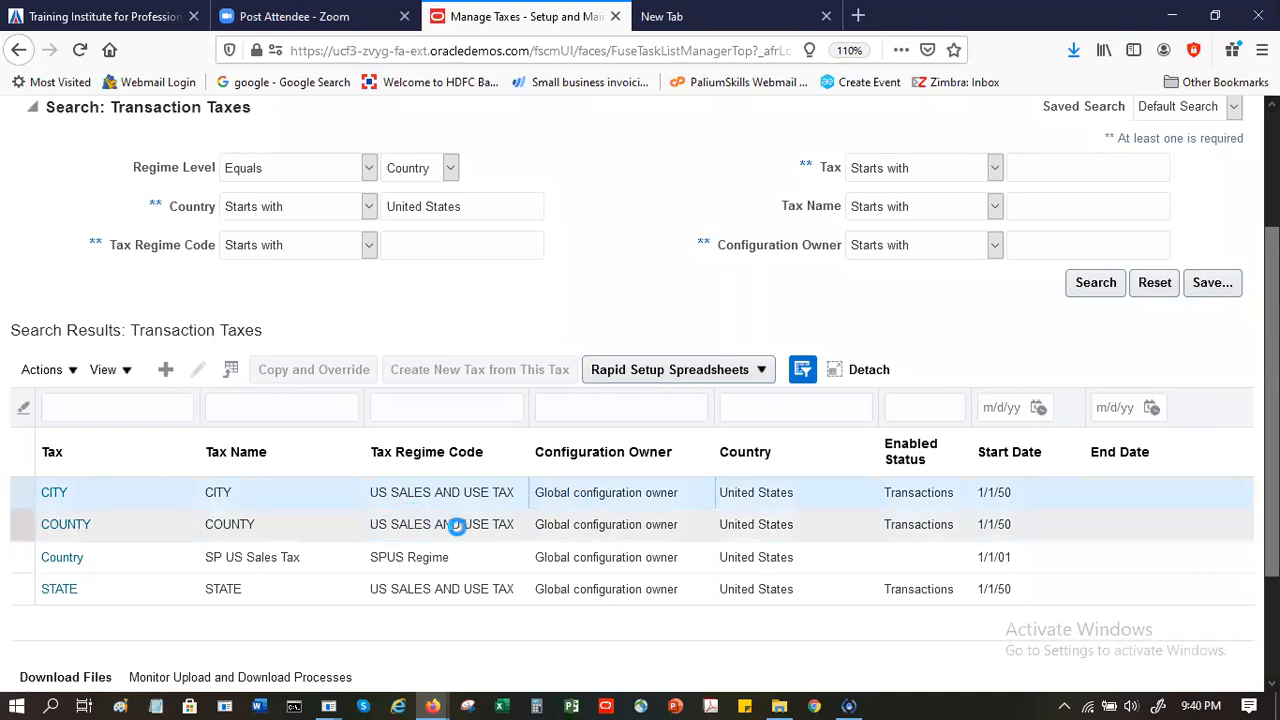
left_click(470, 592)
left_click(198, 371)
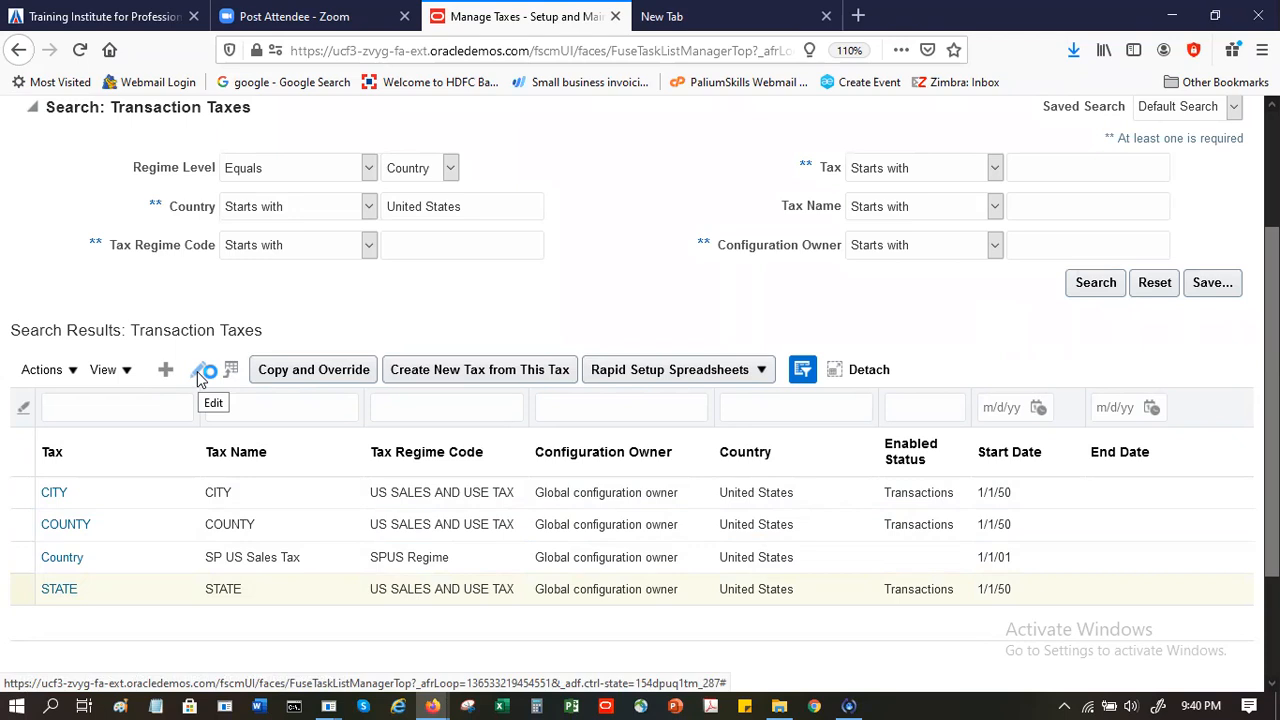
left_click(203, 372)
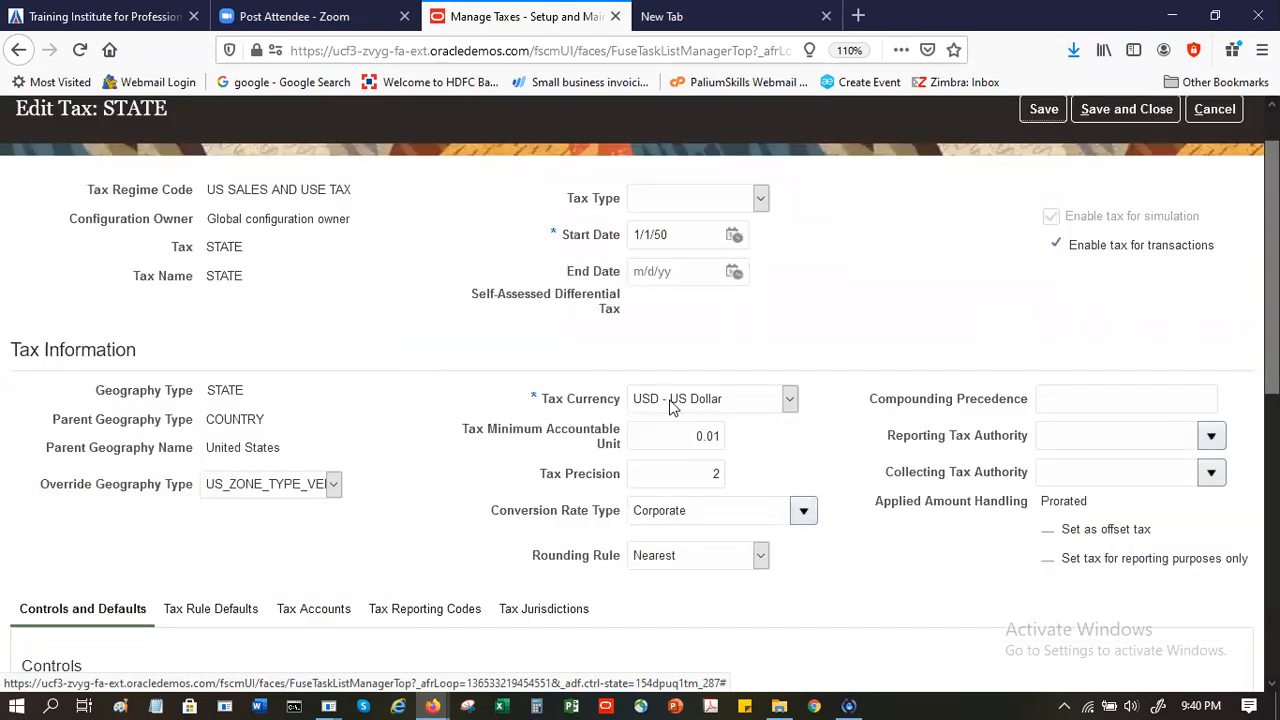
left_click(1203, 115)
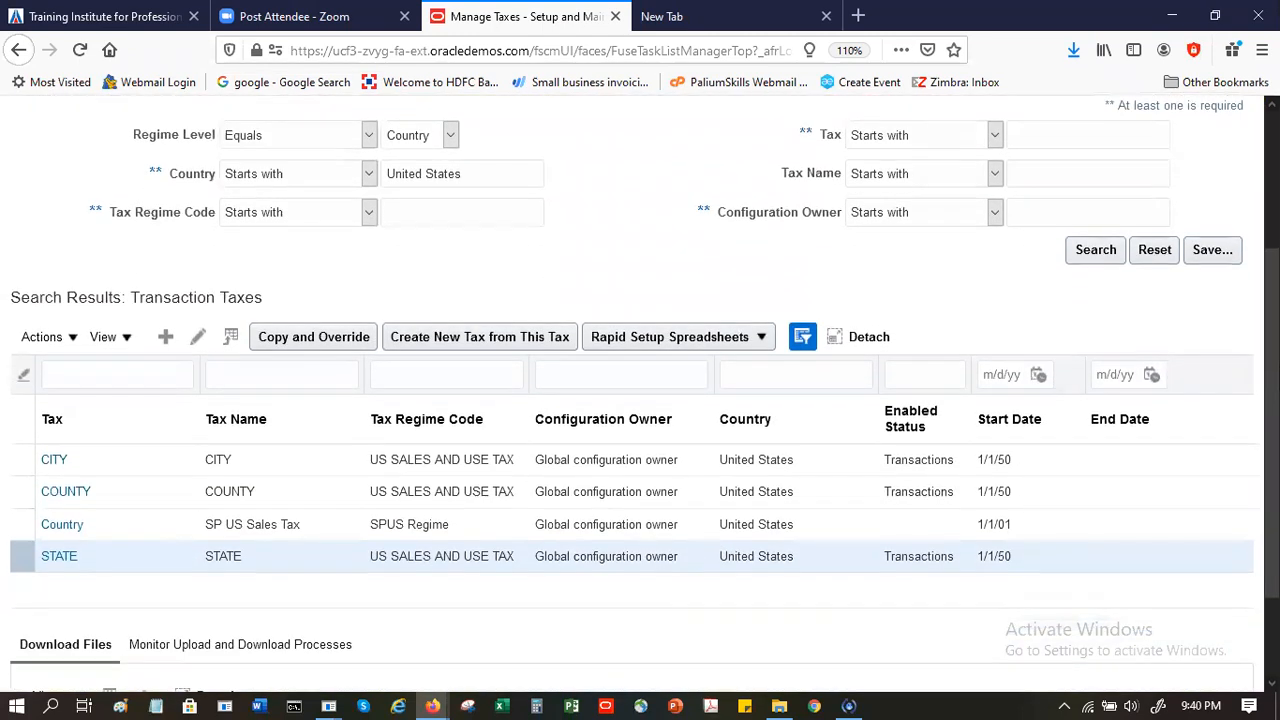
Check the enabled status of the listed United States taxes and return to the task list
scroll(640, 392, "down", 3)
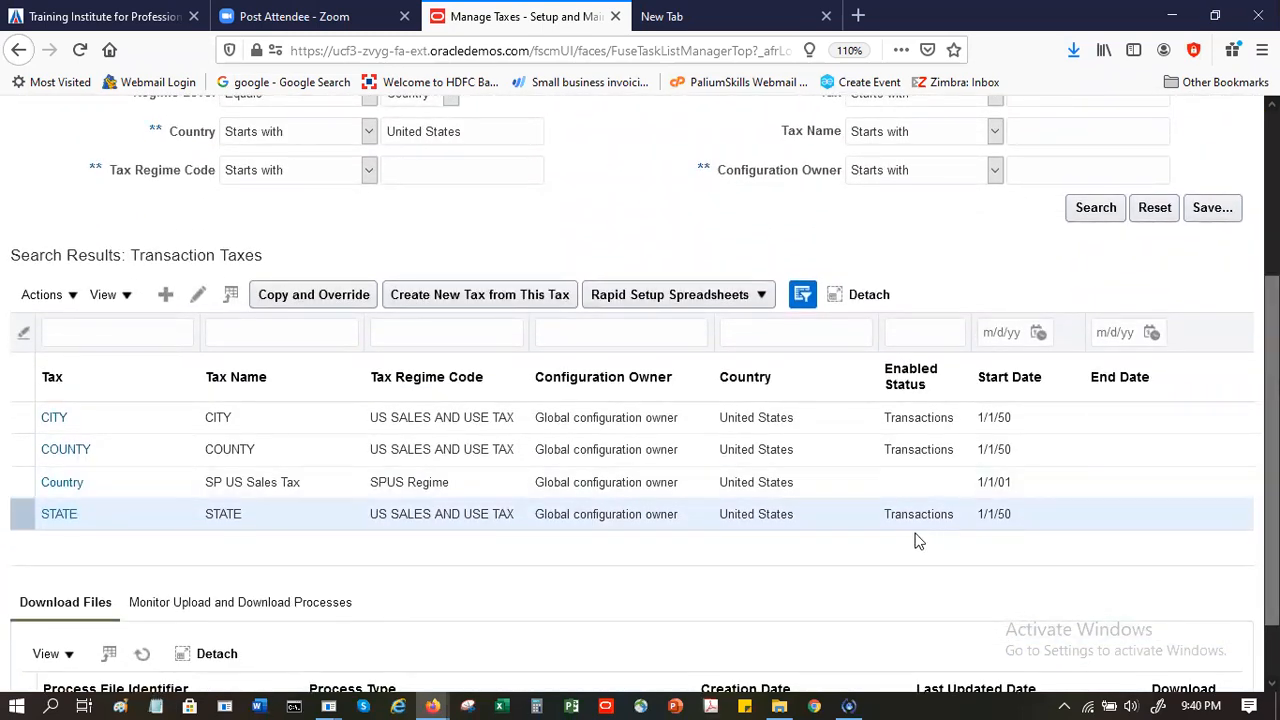
scroll(1271, 450, "down", 1)
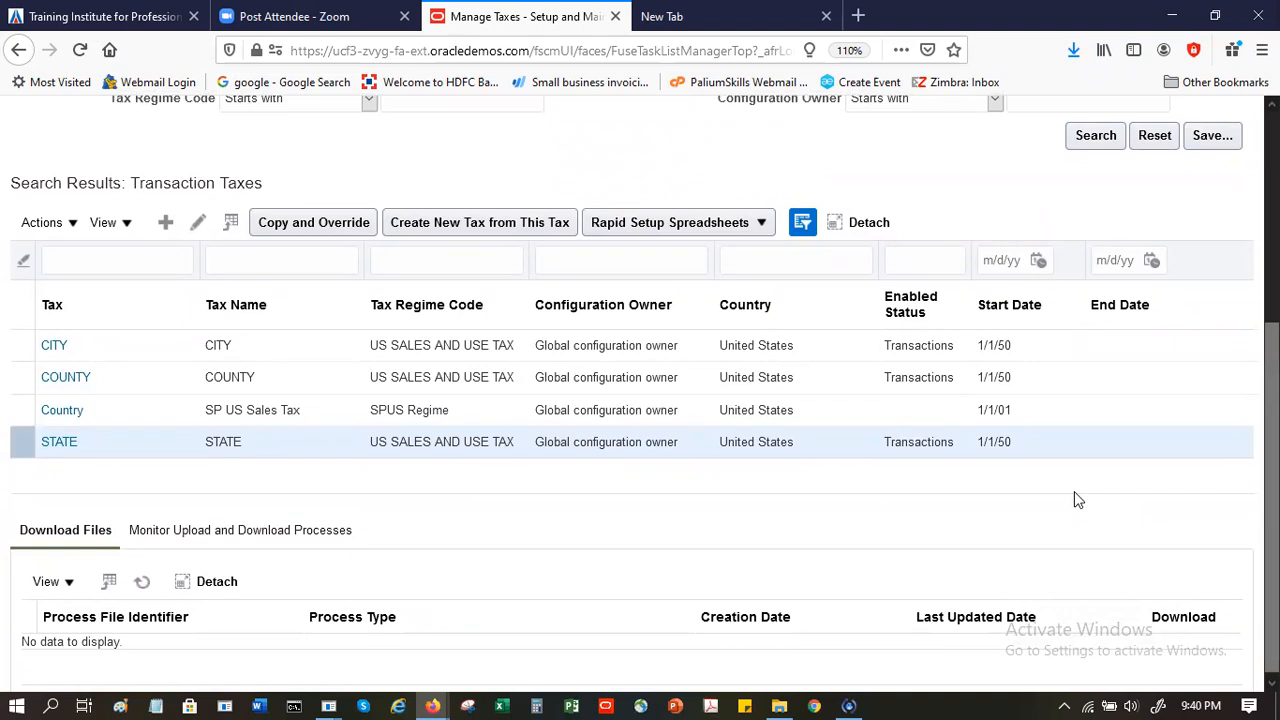
left_click(867, 378)
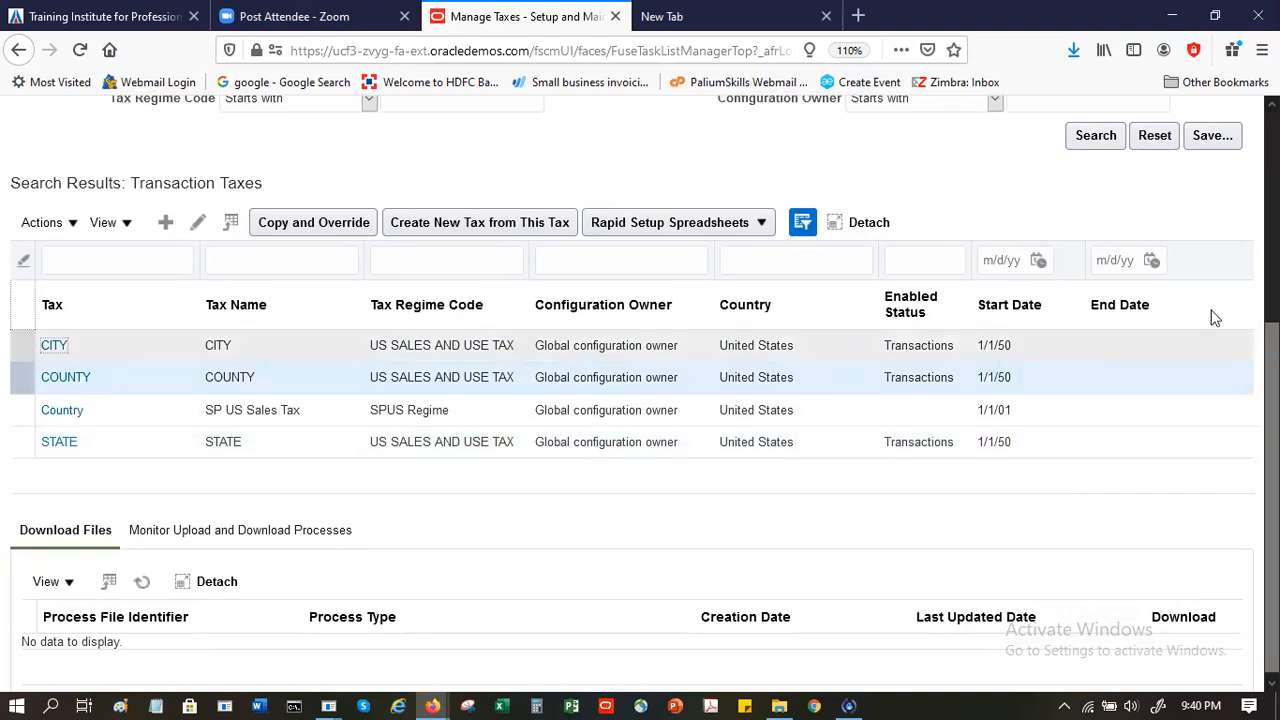
left_click(54, 345)
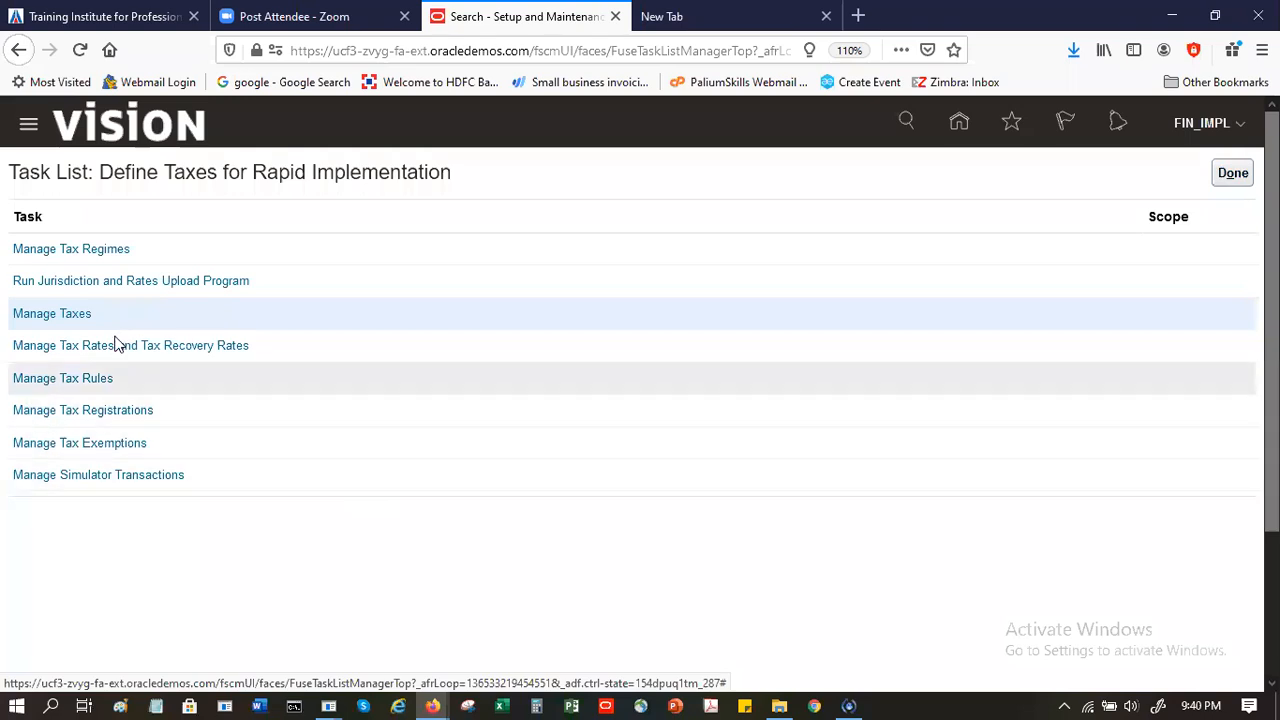
Reopen the Manage Taxes task and search the transaction taxes for the country United Kingdom
left_click(75, 315)
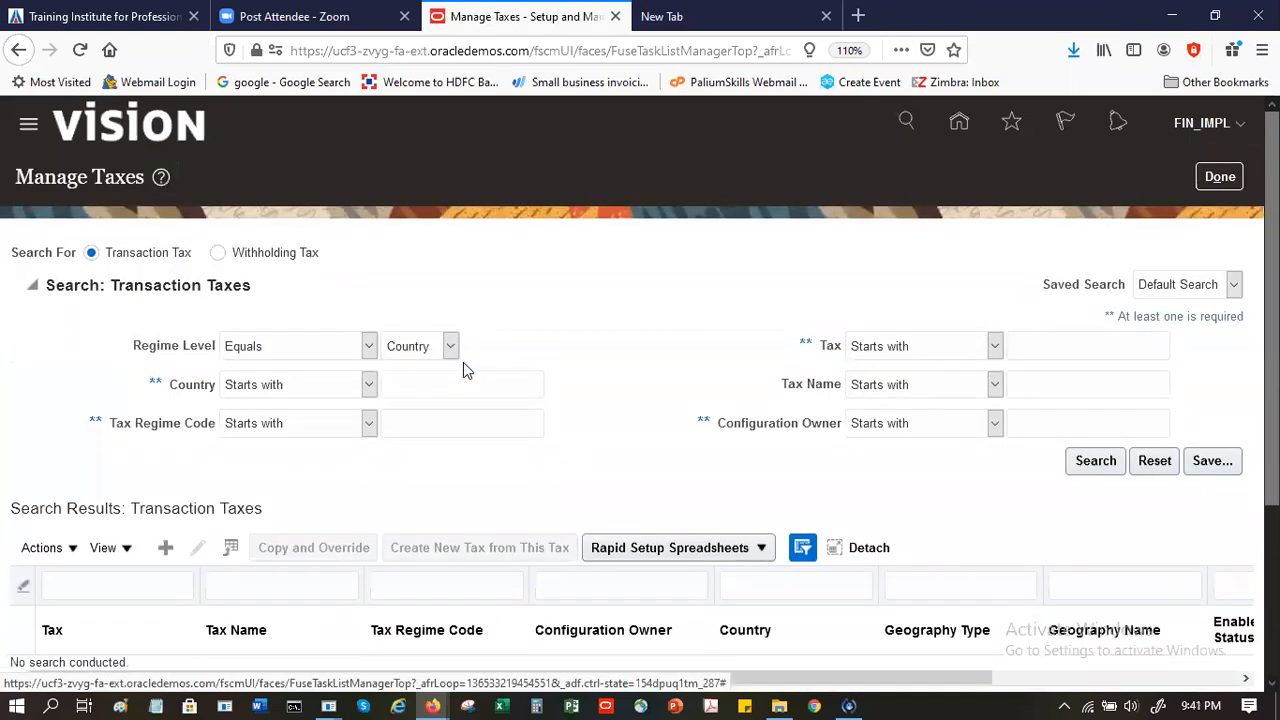
left_click(466, 380)
type("in")
key("BackSpace")
key("BackSpace")
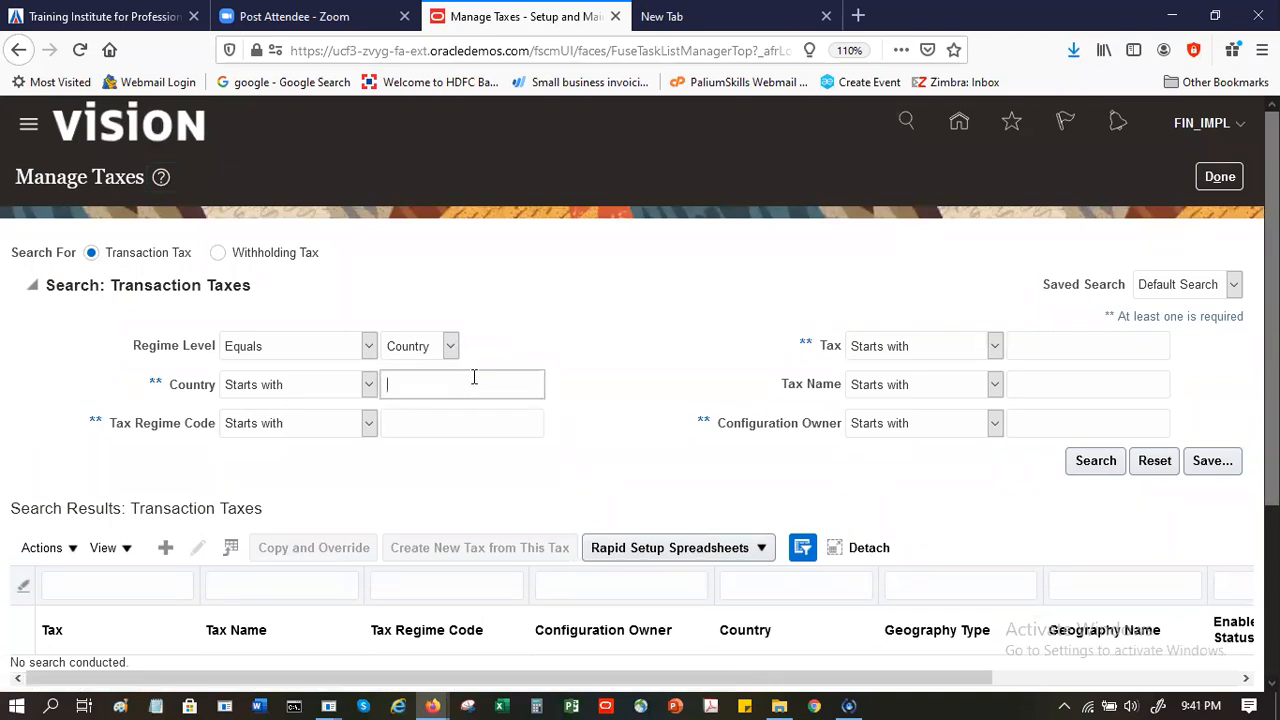
type("Unite")
type("d S")
key("BackSpace")
type("Kingdom")
left_click(1098, 468)
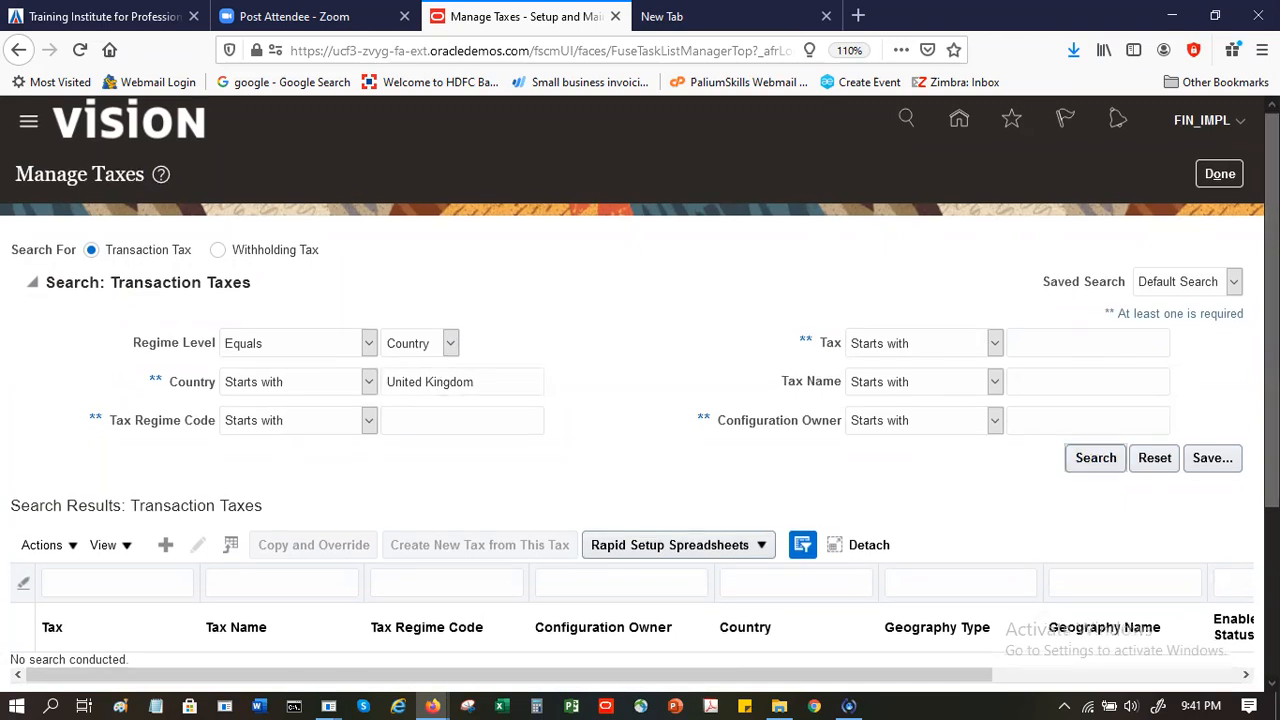
scroll(1142, 451, "down", 3)
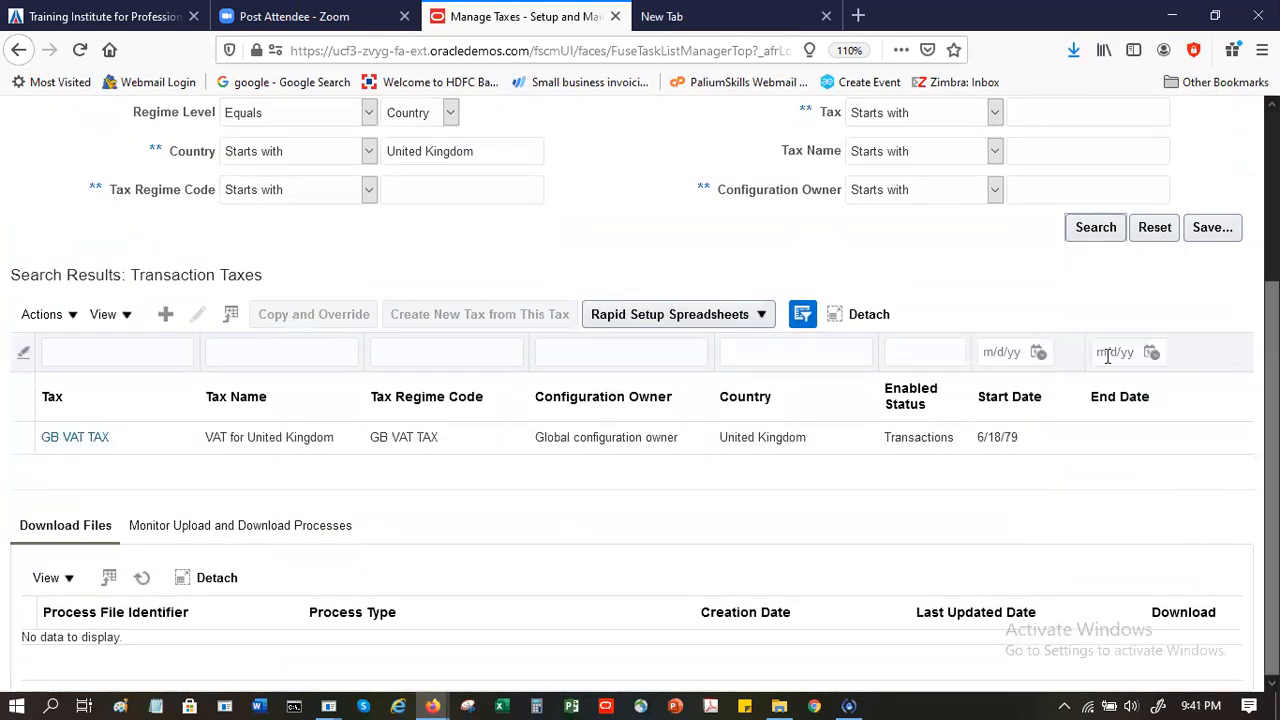
Open the GB VAT TAX tax and examine its tax information, controls and defaults
left_click(818, 441)
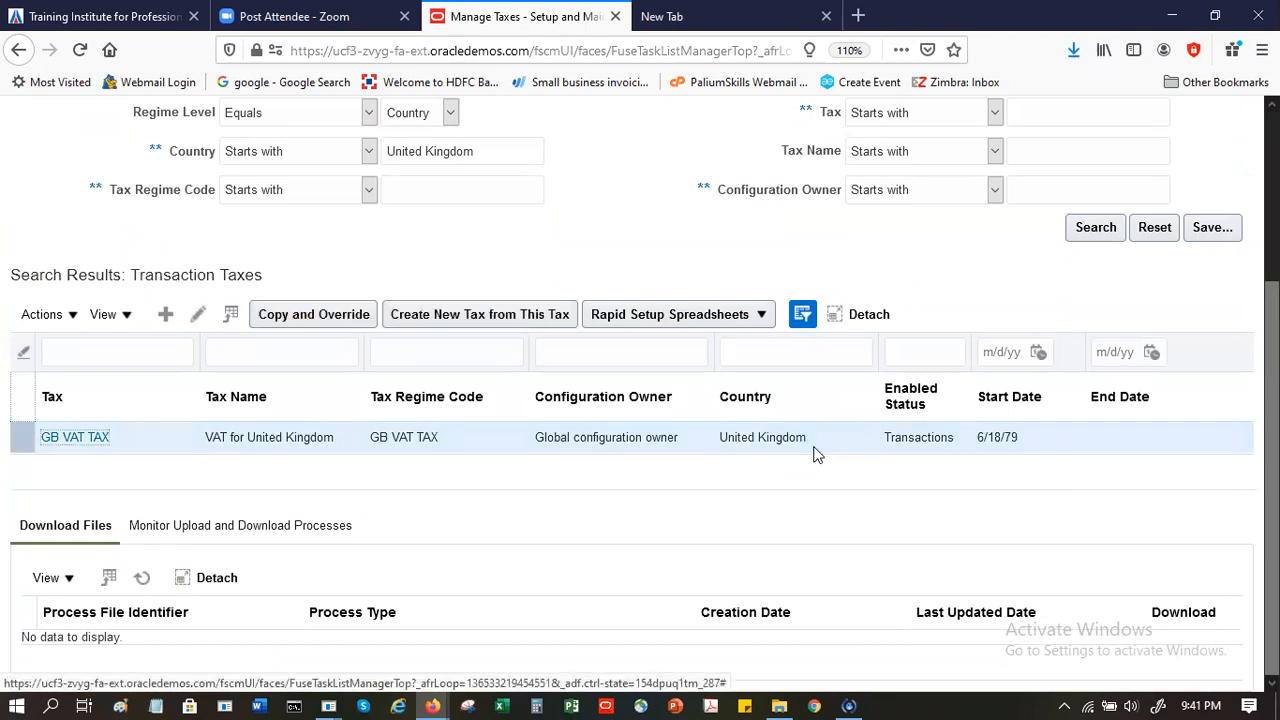
left_click(64, 438)
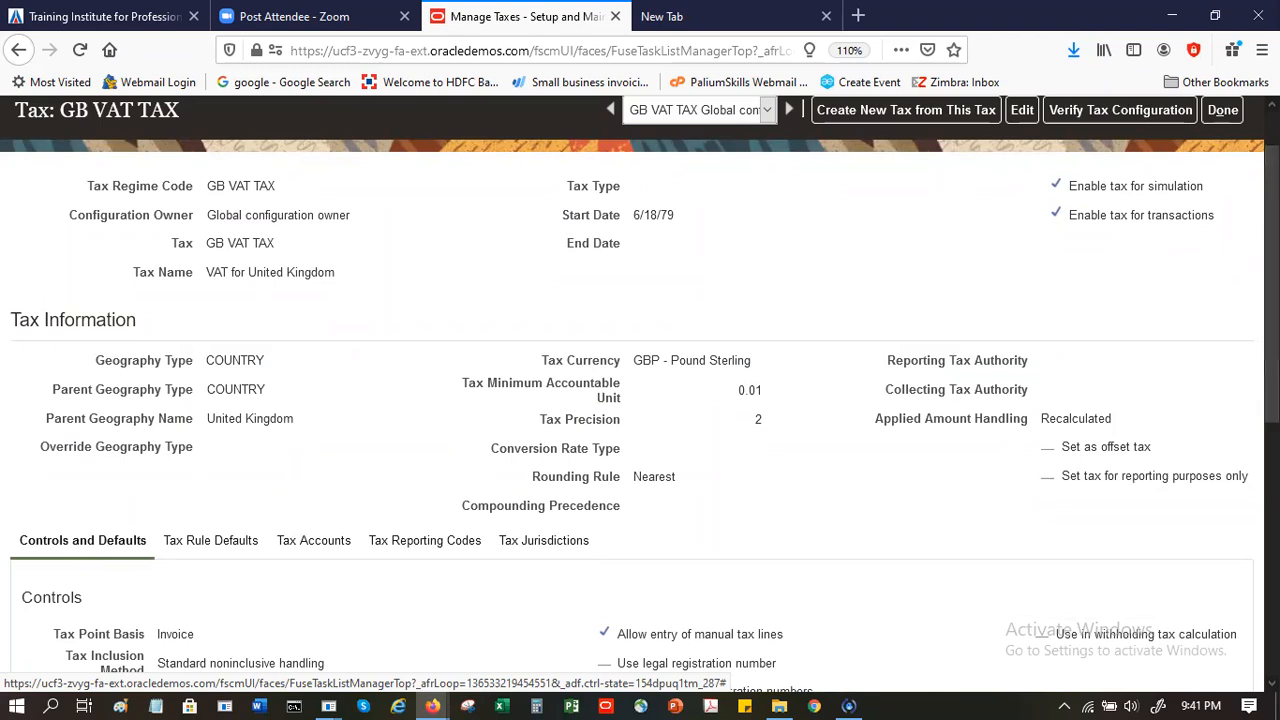
scroll(640, 400, "down", 5)
scroll(640, 400, "down", 3)
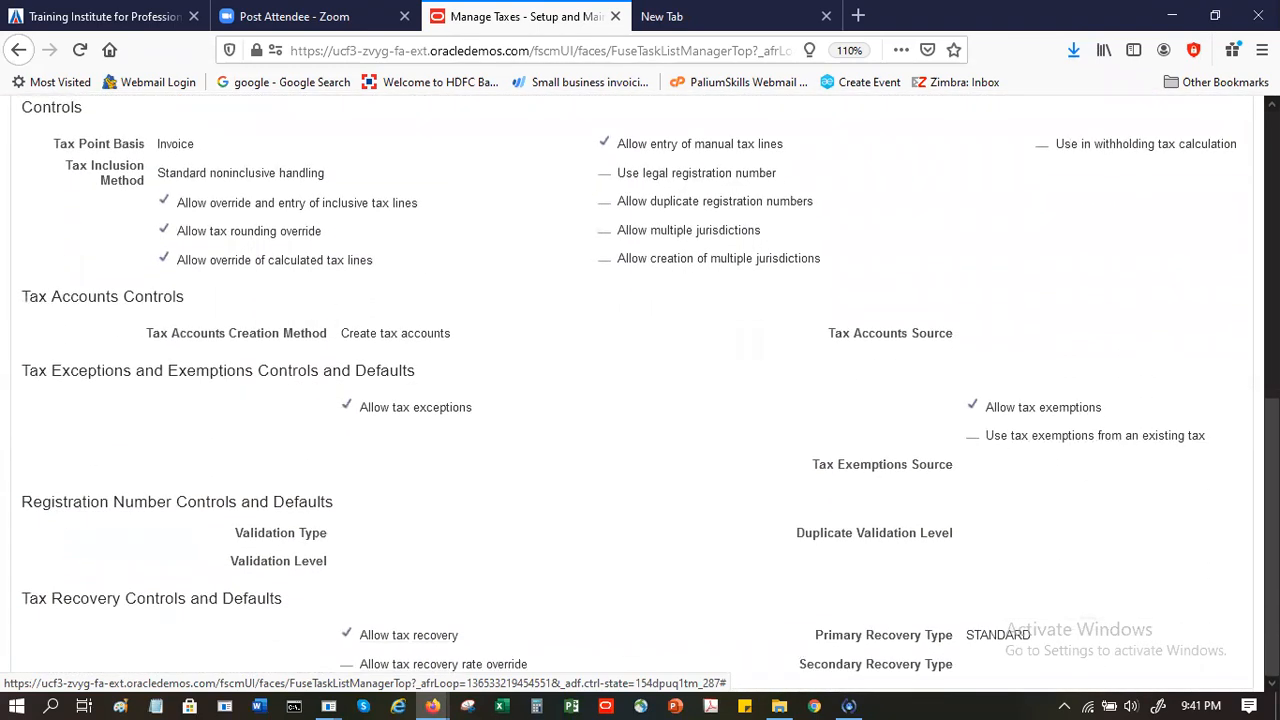
scroll(1190, 323, "up", 6)
Examine the direct and indirect tax rule defaults of GB VAT TAX, and return to the tax search
left_click(230, 452)
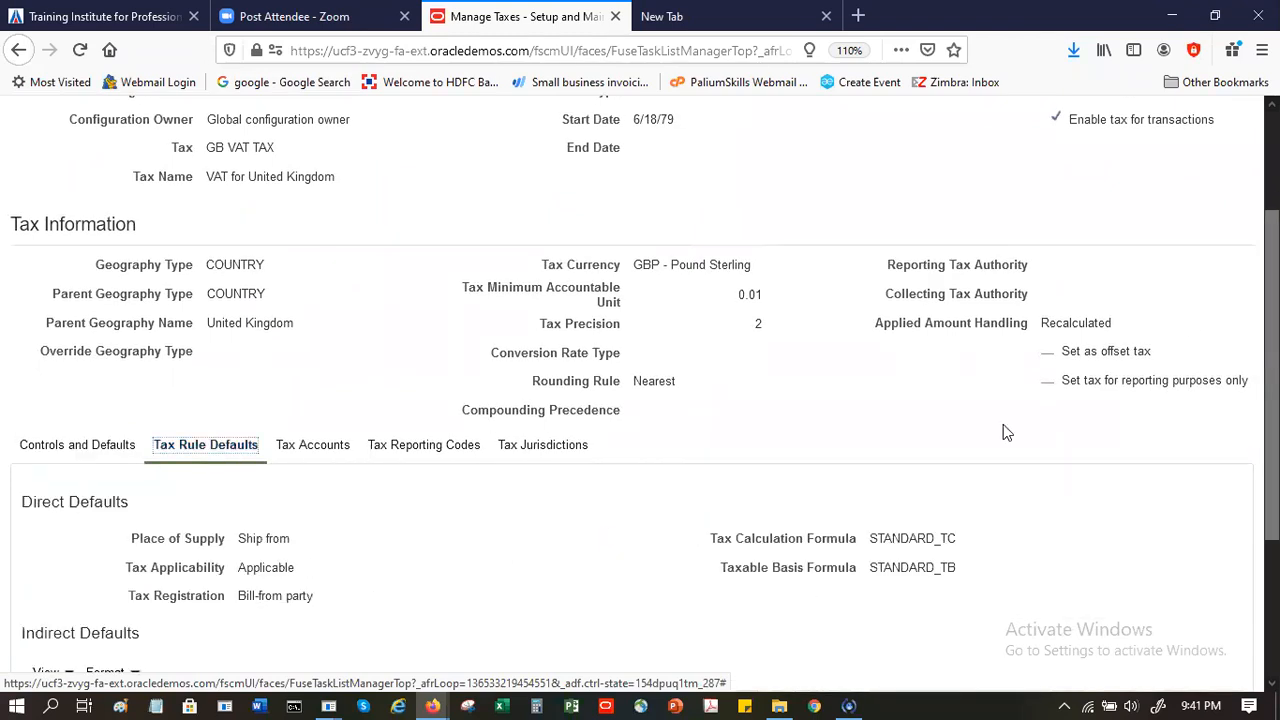
scroll(1003, 425, "down", 2)
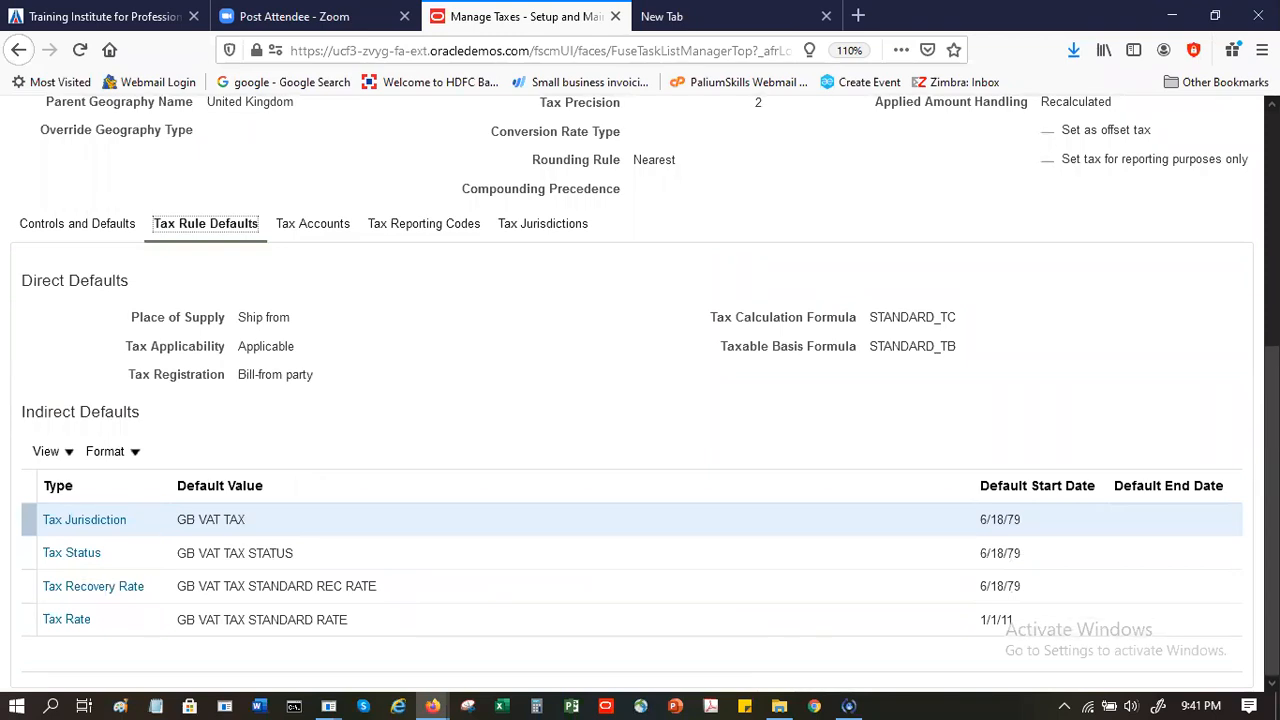
scroll(640, 400, "up", 4)
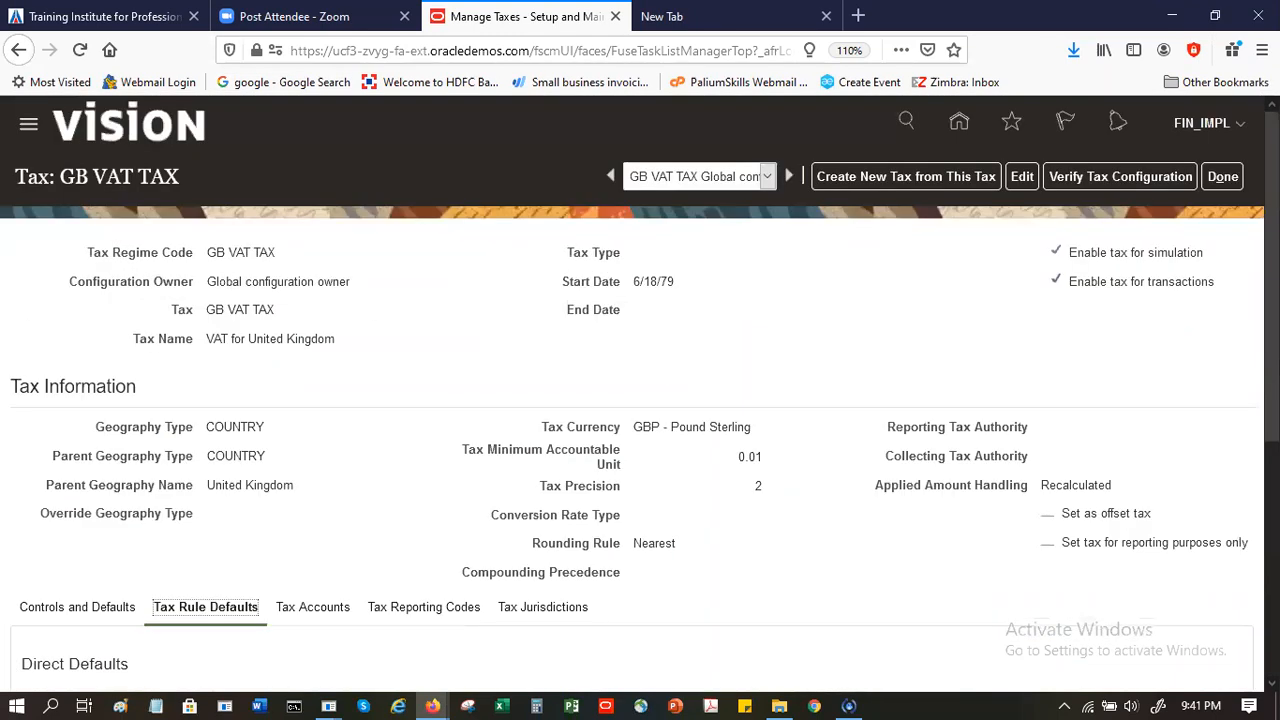
left_click(1224, 180)
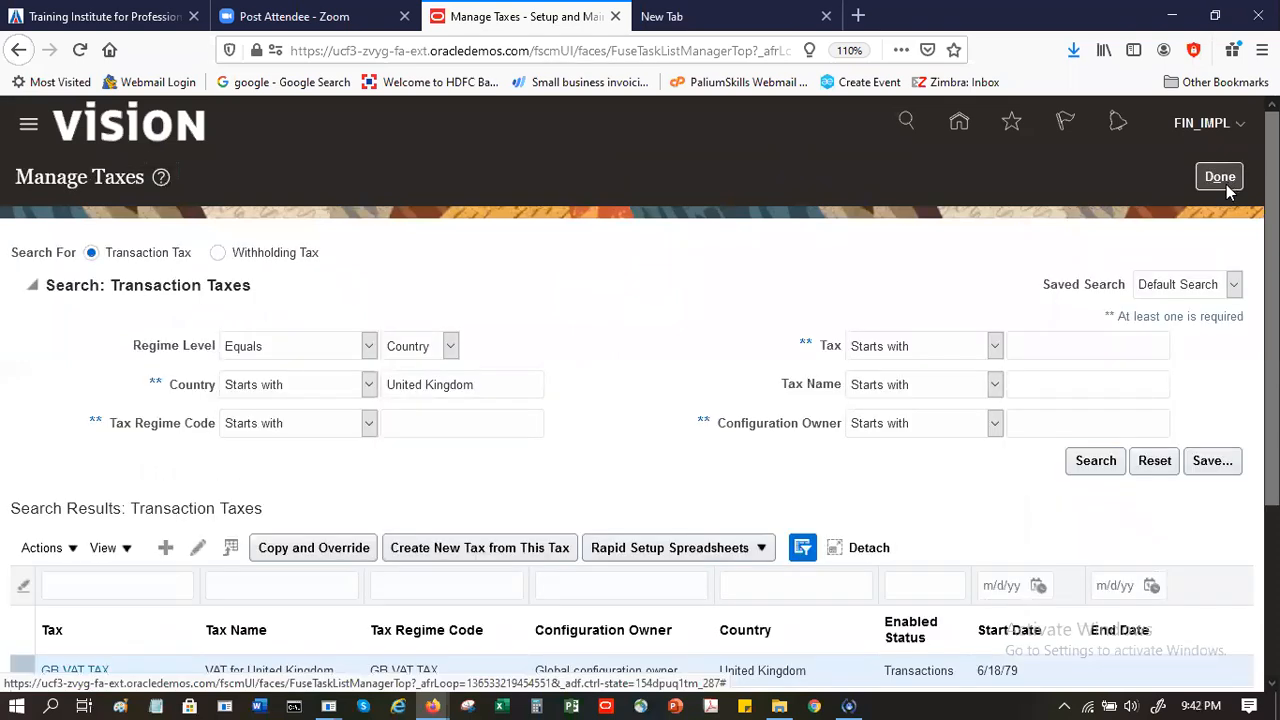
Leave Manage Taxes and open the Manage Simulator Transactions task
left_click(1222, 178)
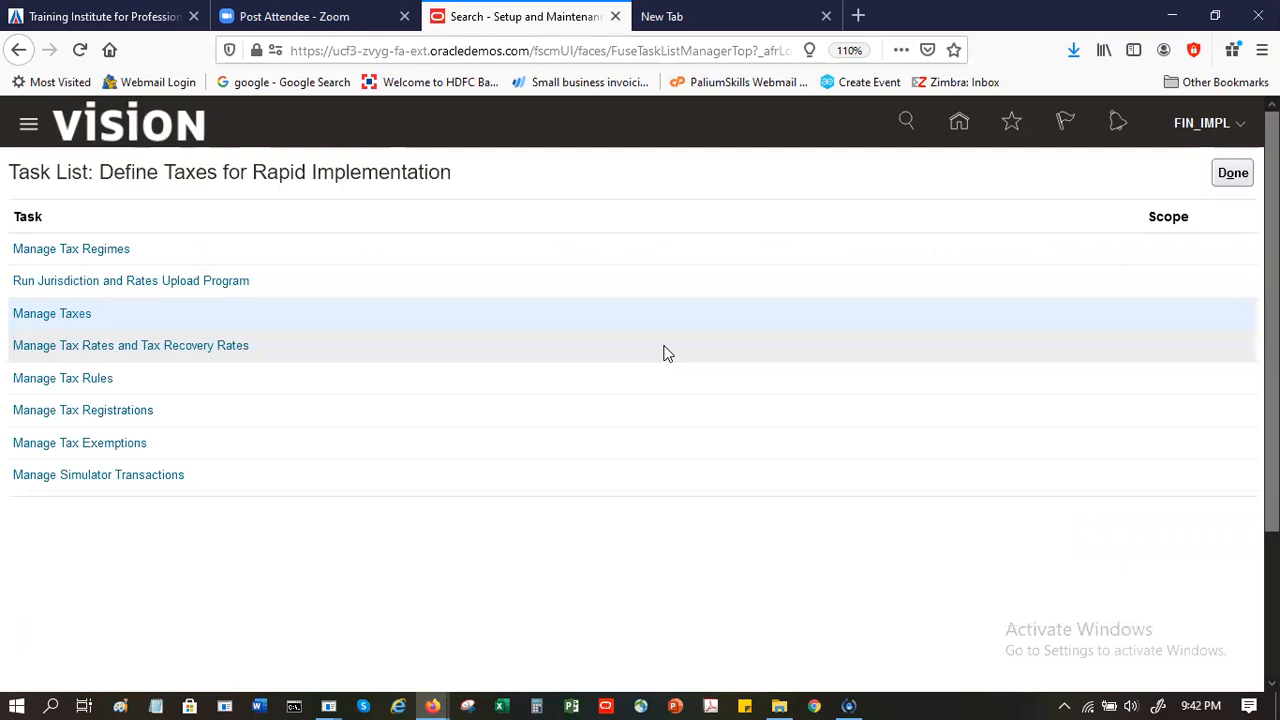
left_click(170, 474)
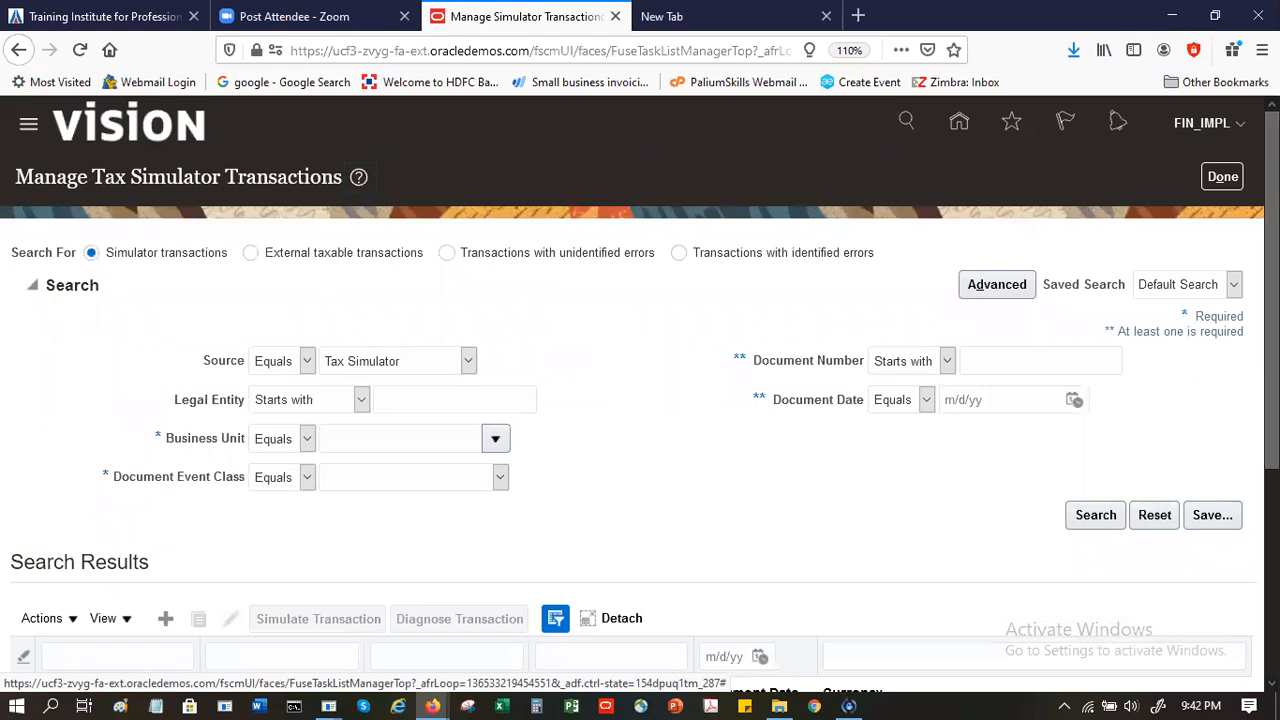
Start a new simulator transaction with document event class Purchase invoice and legal entity UK Legal Entity
scroll(536, 480, "down", 5)
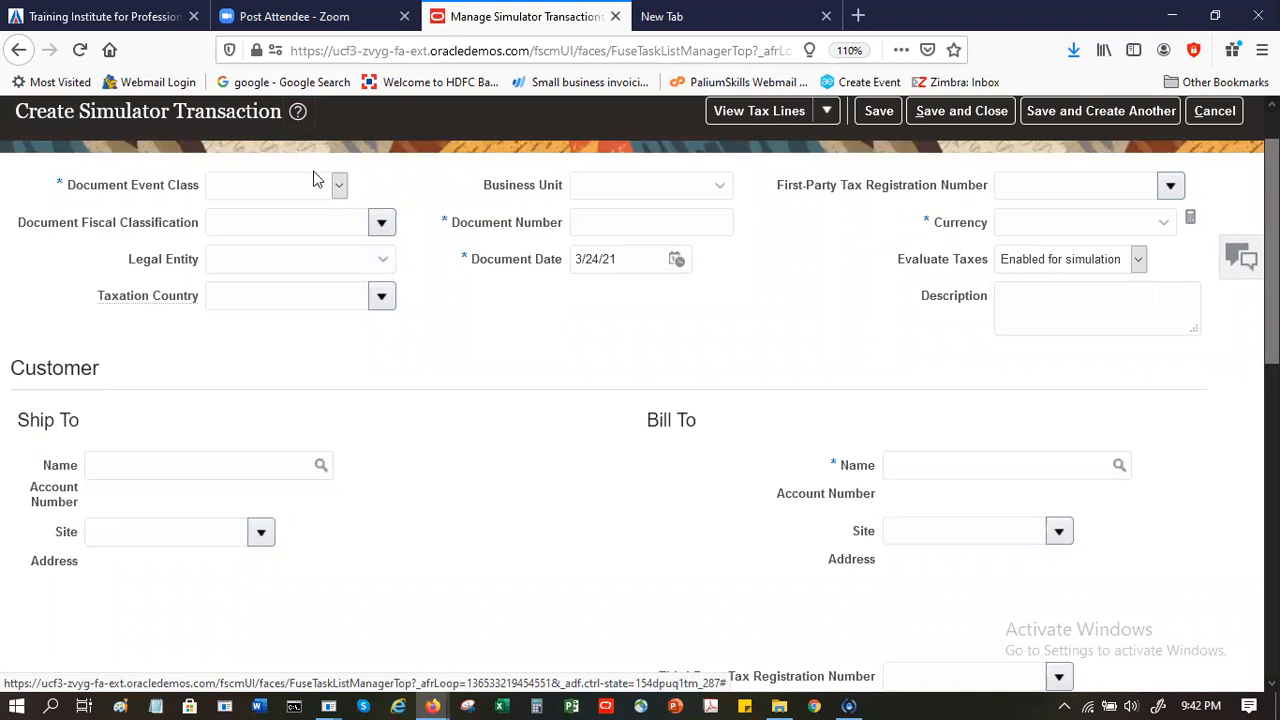
left_click(338, 186)
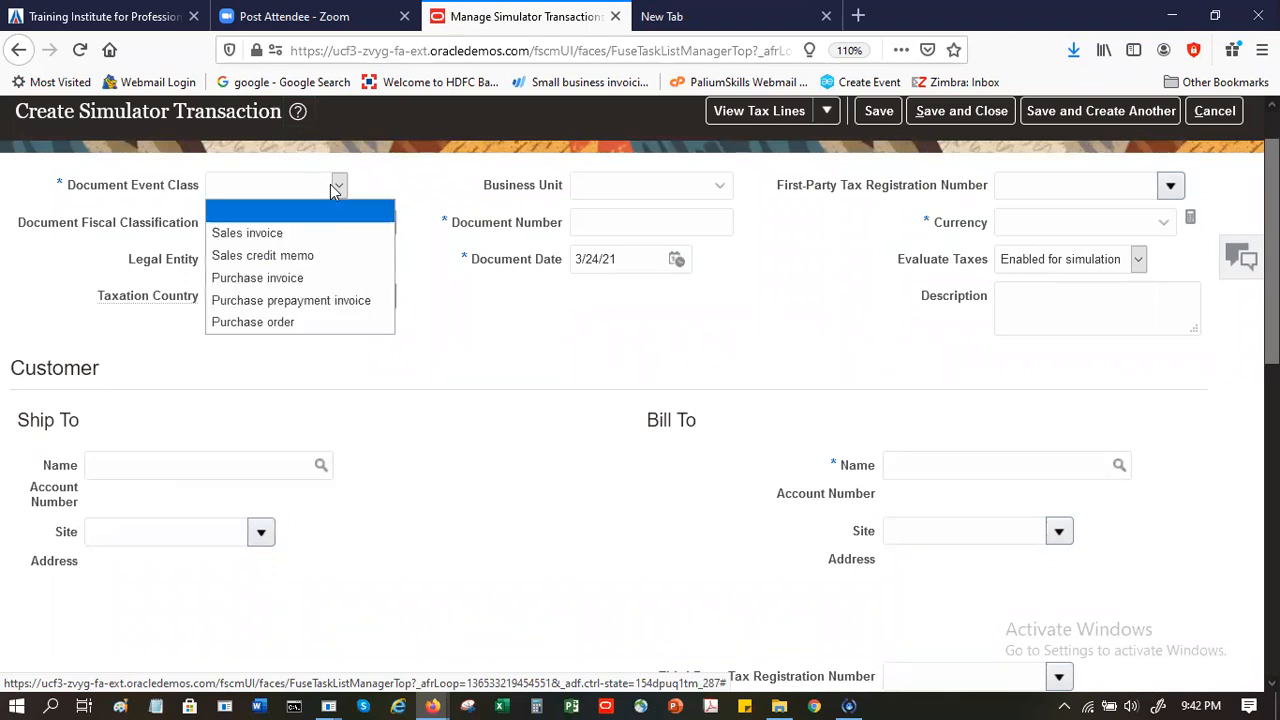
left_click(333, 277)
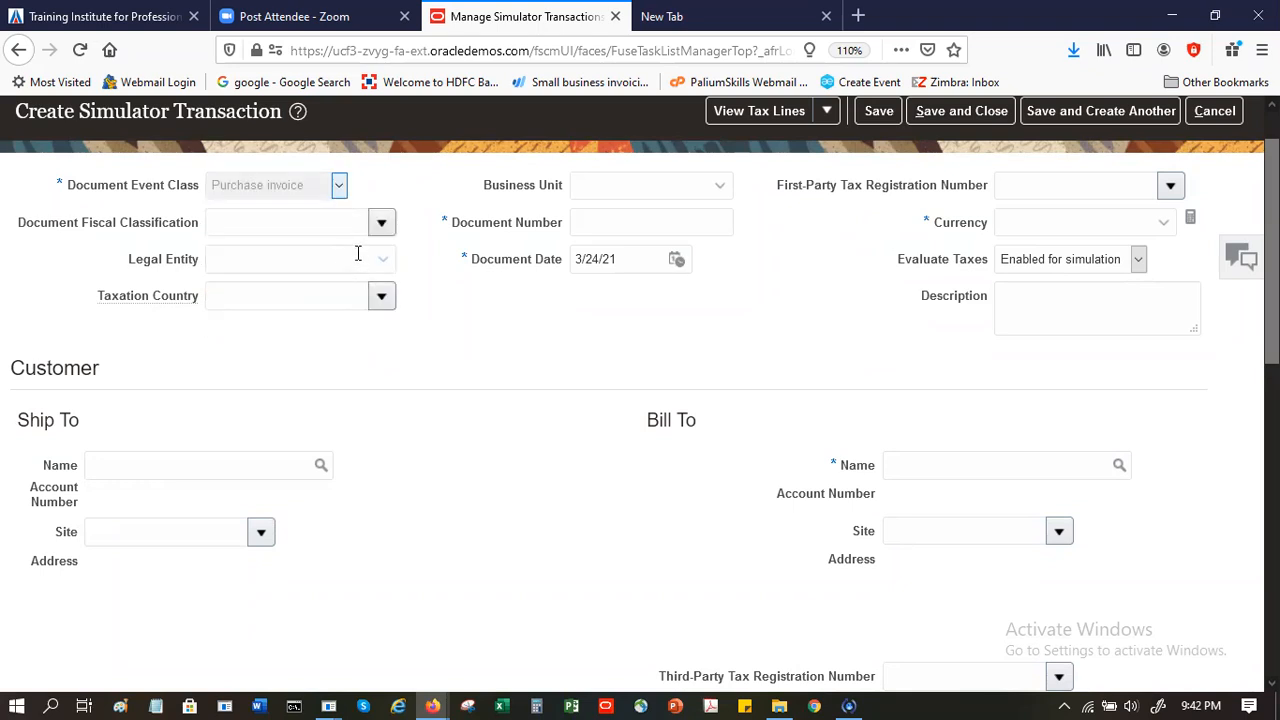
left_click(324, 261)
type("UK")
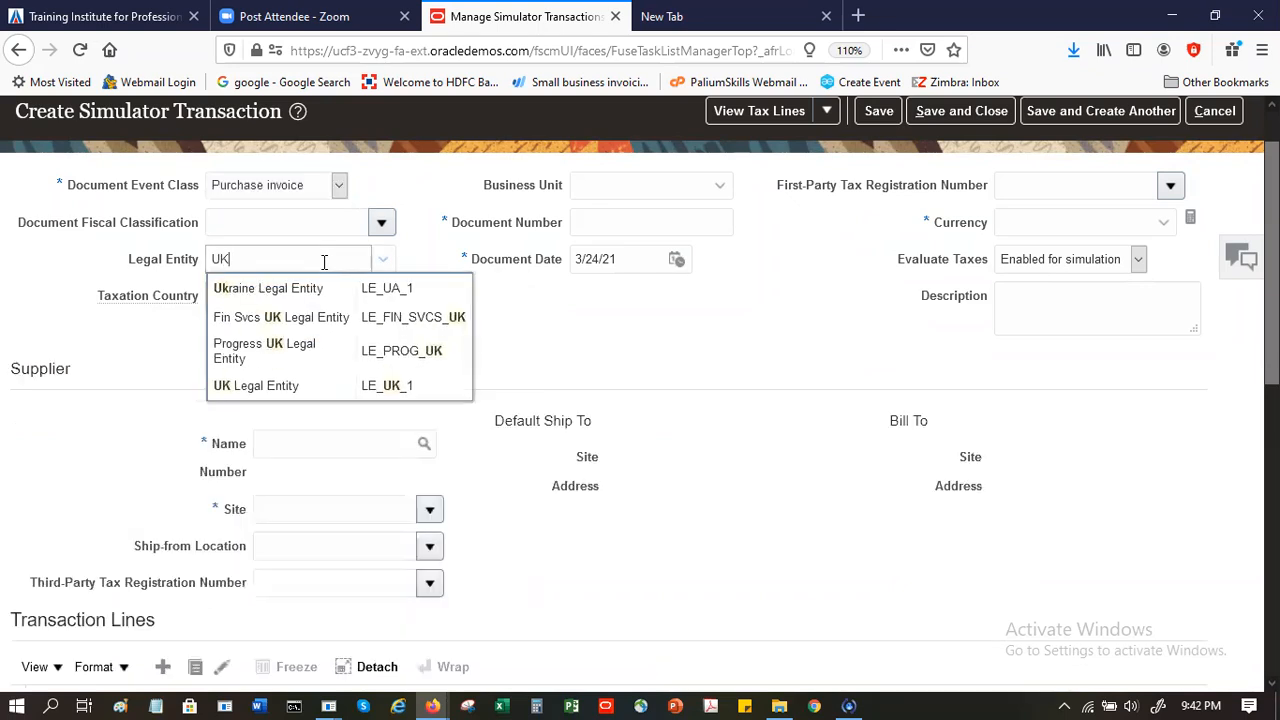
left_click(272, 390)
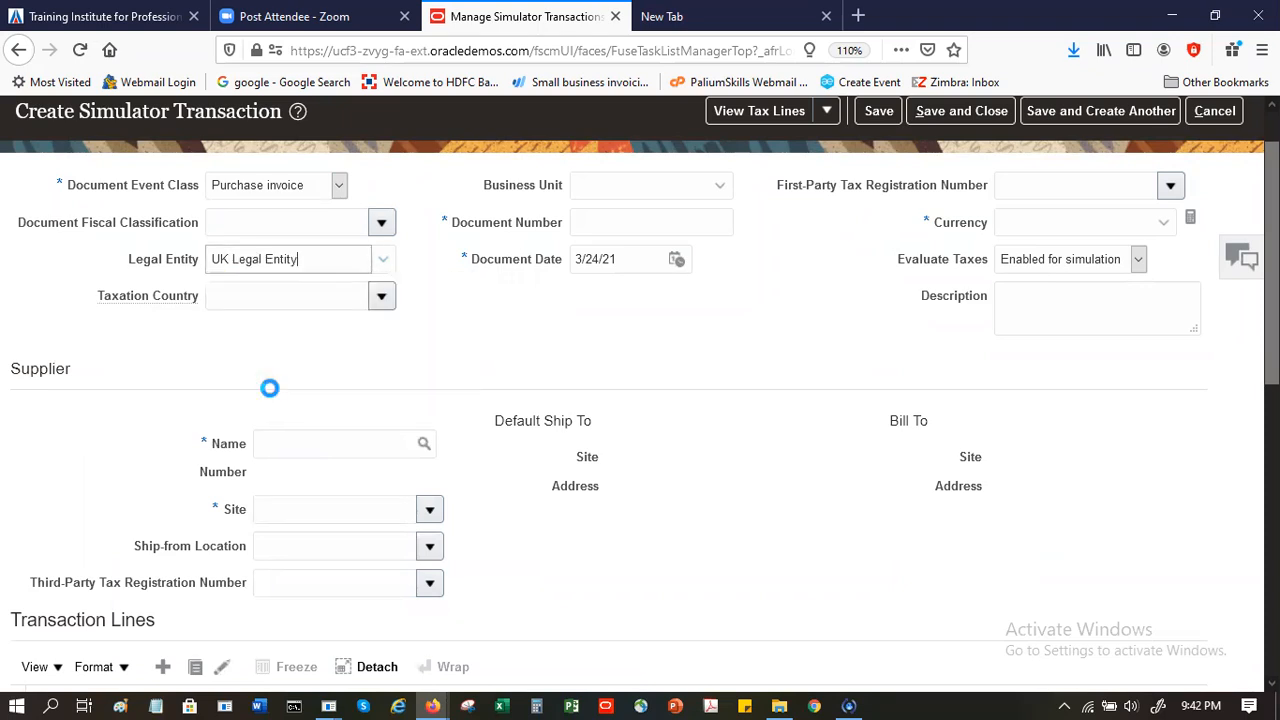
Assign the transaction to UK Business Unit and enter SP-AP-2 as its document number
left_click(658, 185)
type("UK")
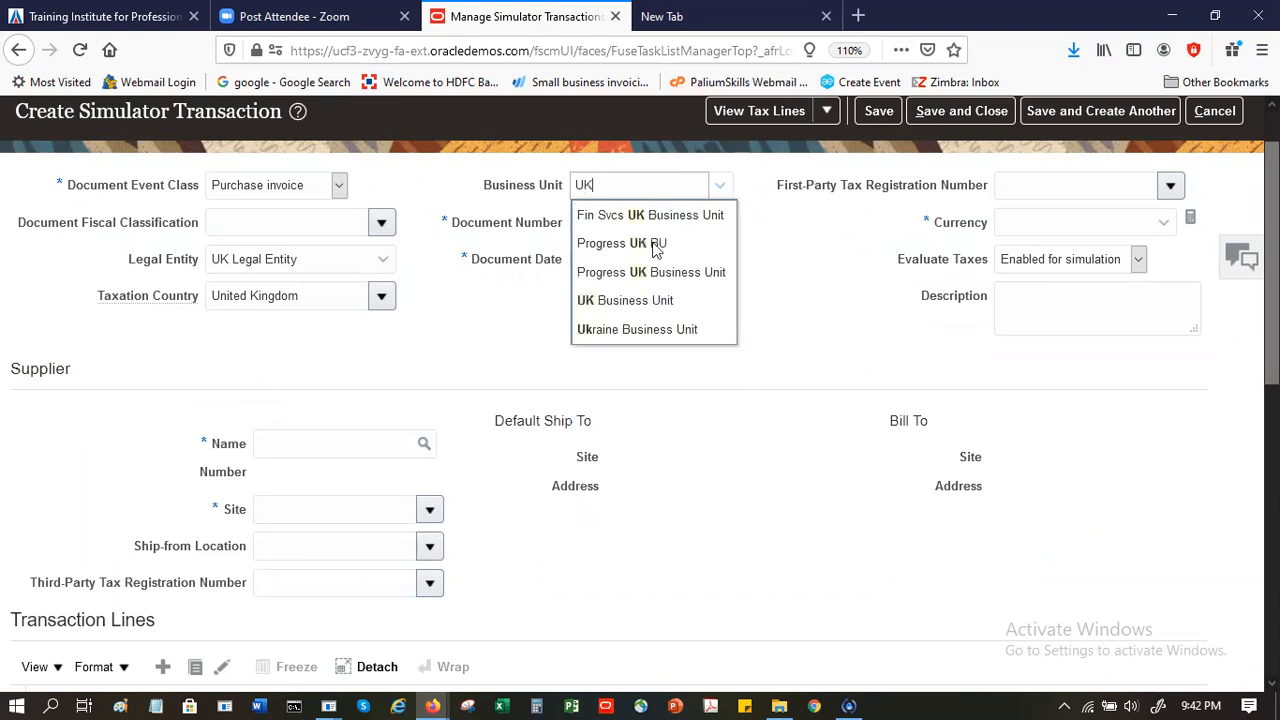
left_click(650, 304)
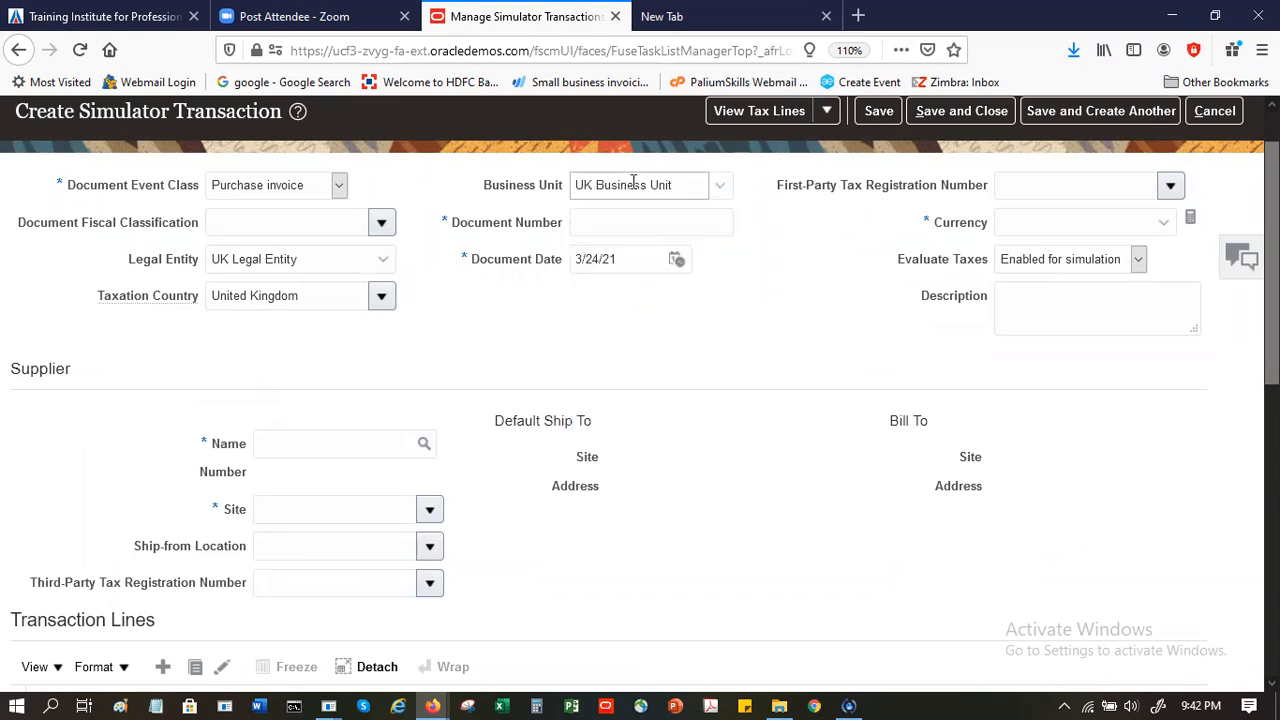
left_click(635, 222)
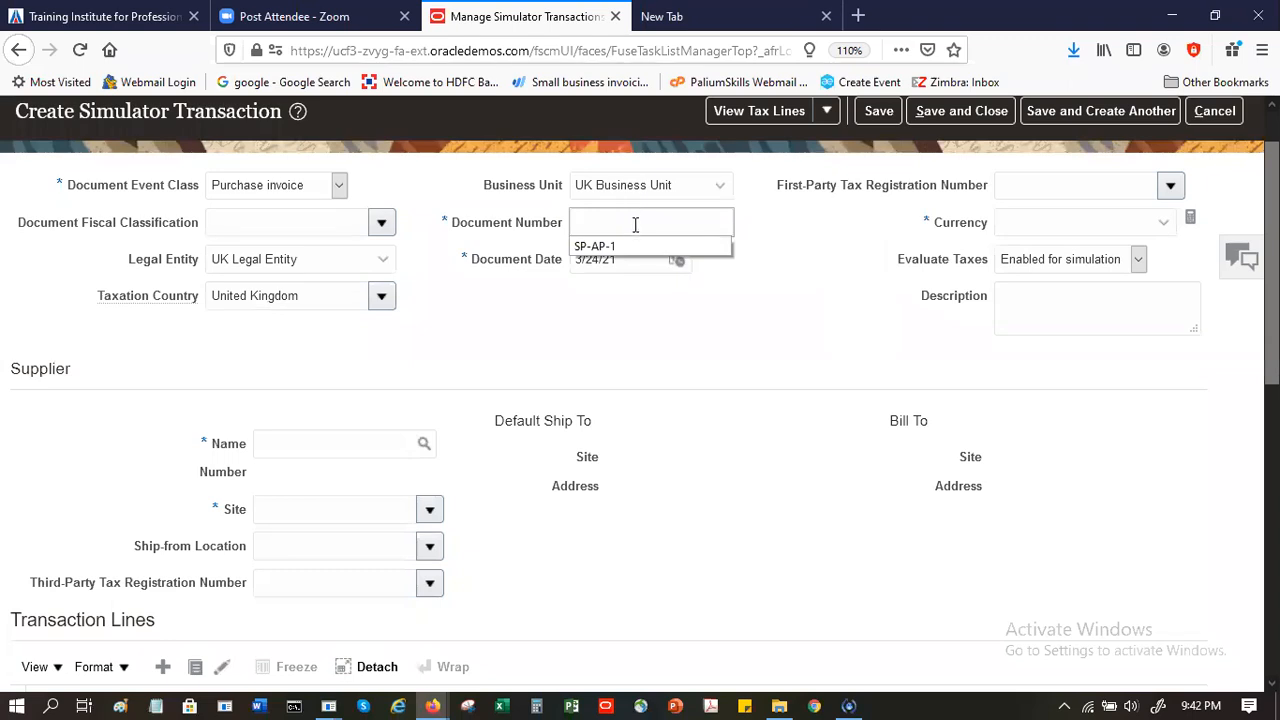
left_click(634, 245)
key("BackSpace")
type("2")
key("Tab")
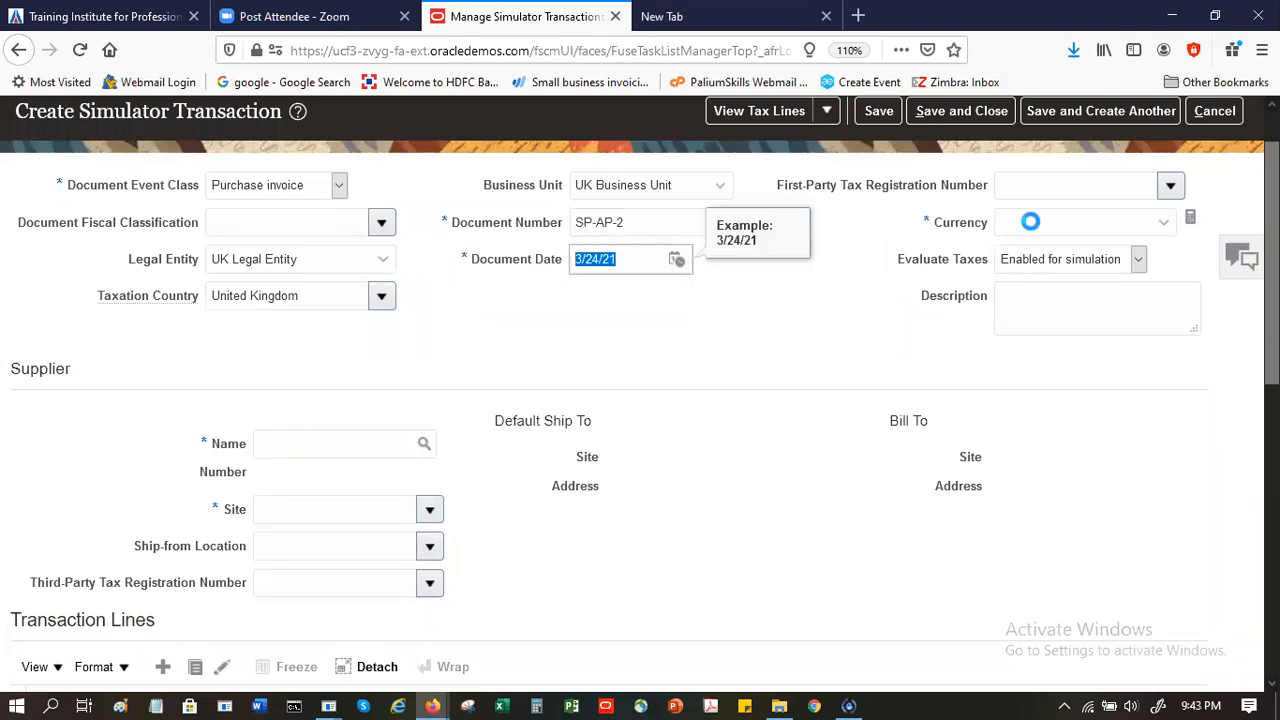
Set the transaction currency to GBP Pound Sterling
left_click(1102, 224)
type("G")
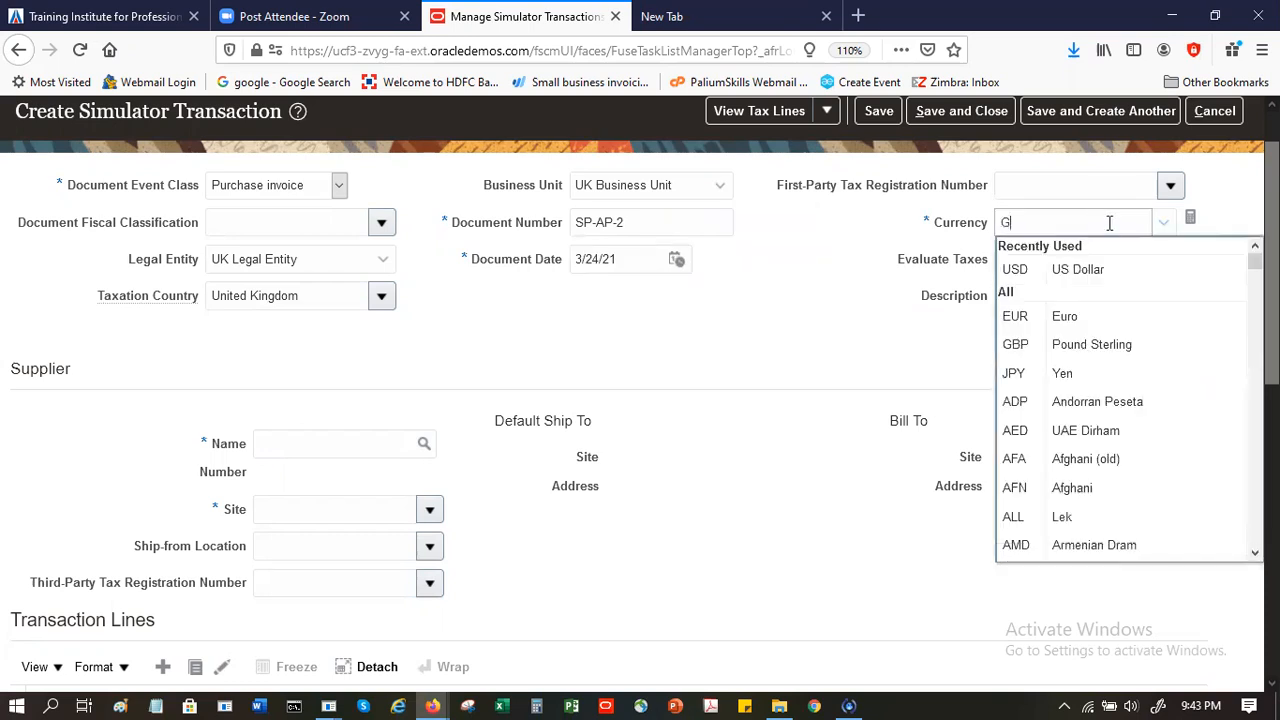
type("Bo")
key("BackSpace")
type("p")
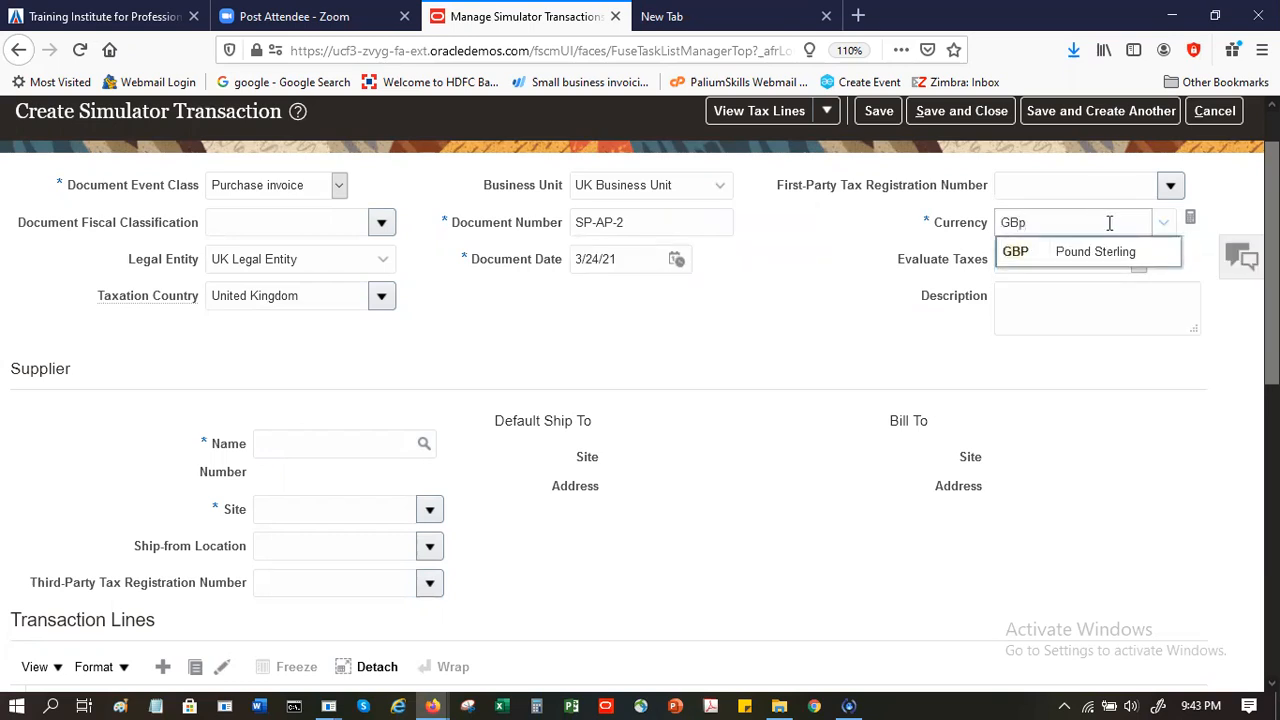
left_click(1100, 252)
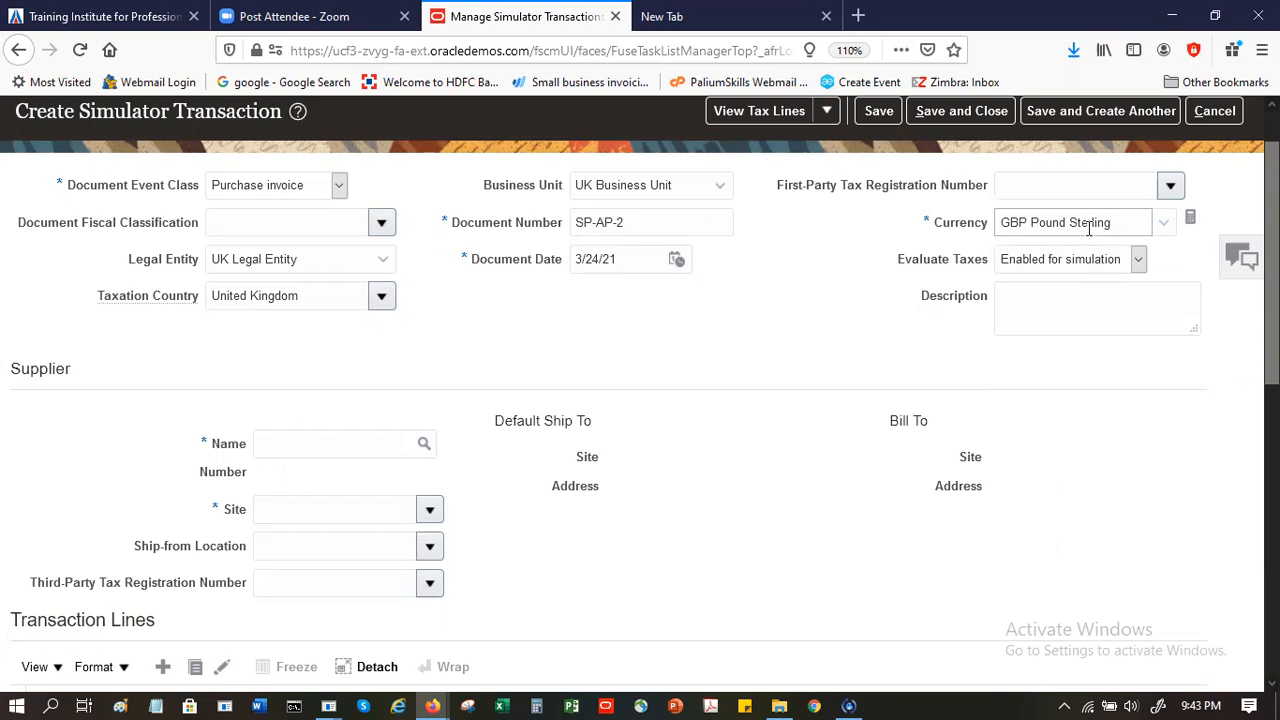
Search the suppliers for Advanced C and select Advanced Corp as the transaction's supplier
scroll(1090, 228, "down", 3)
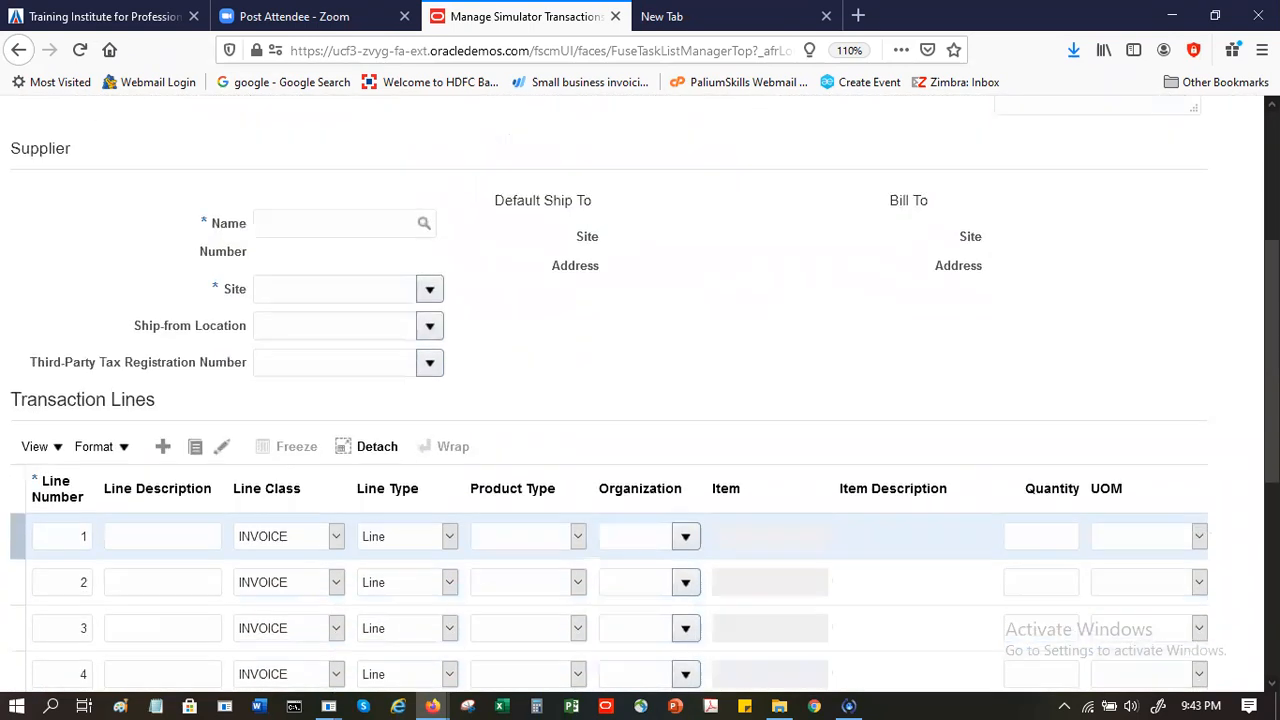
left_click(329, 193)
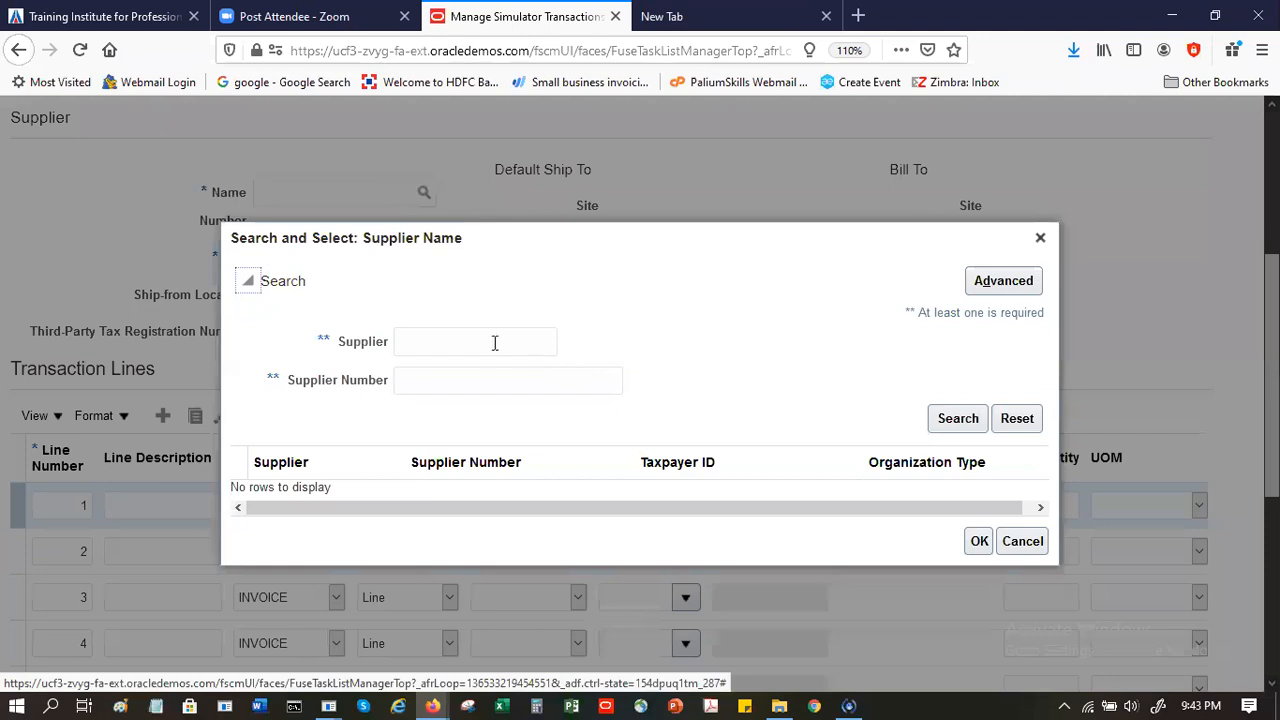
left_click(489, 341)
type("AB4")
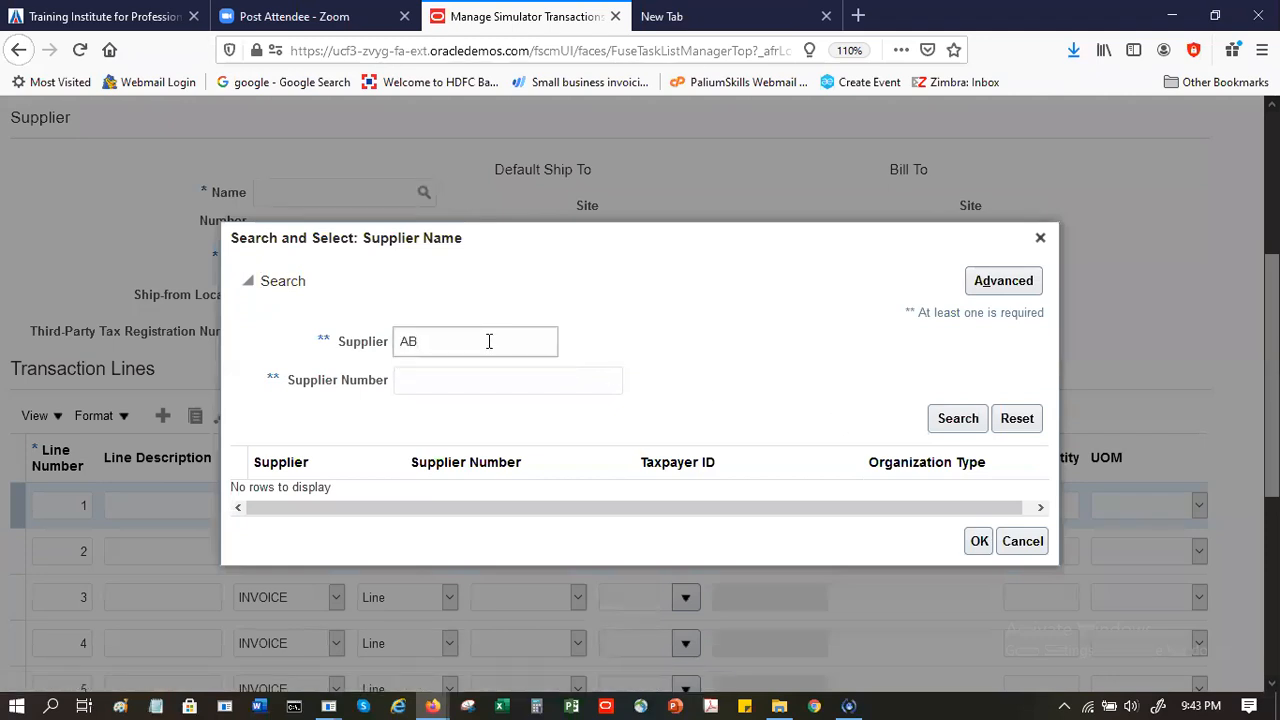
key("BackSpace")
key("BackSpace")
key("BackSpace")
type("Adva")
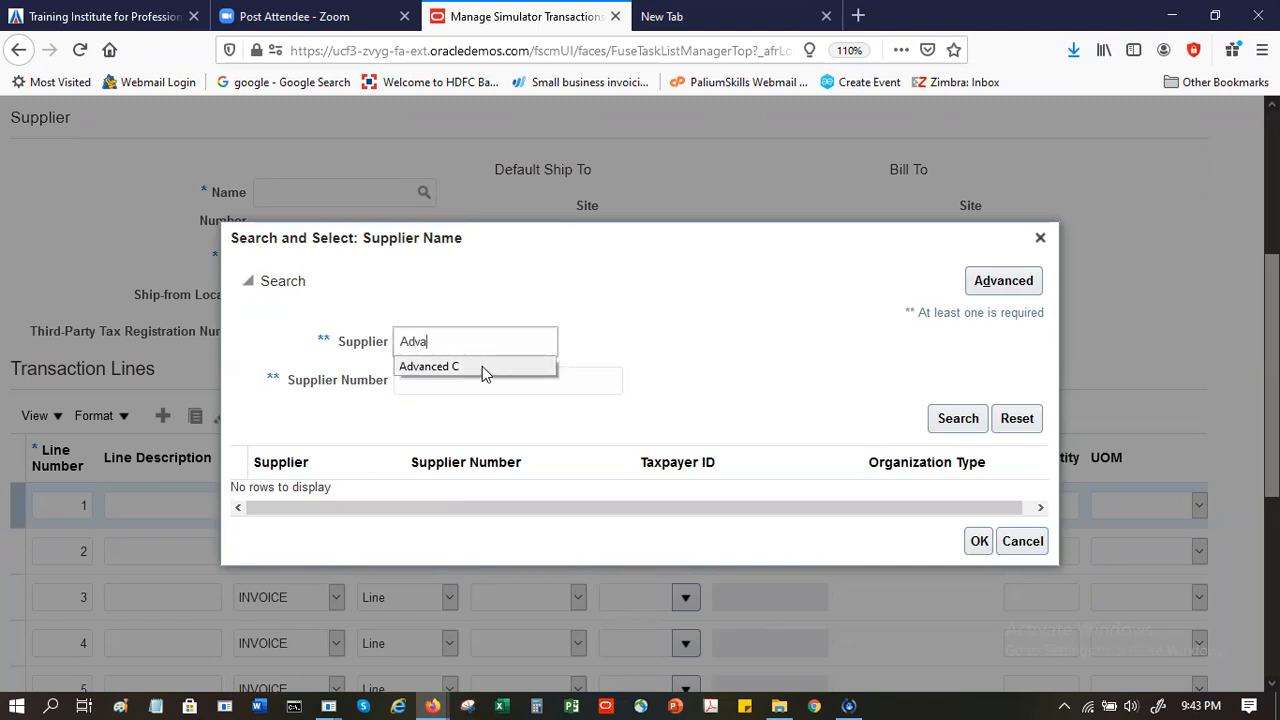
left_click(482, 366)
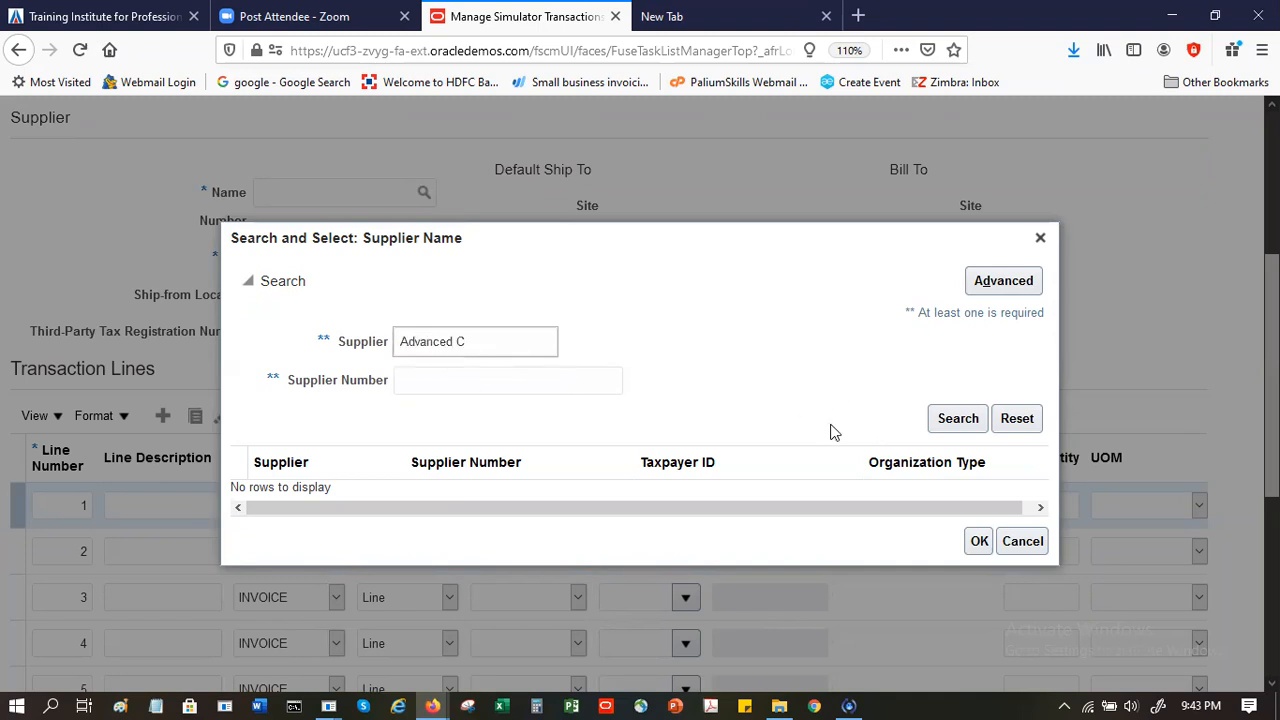
left_click(955, 420)
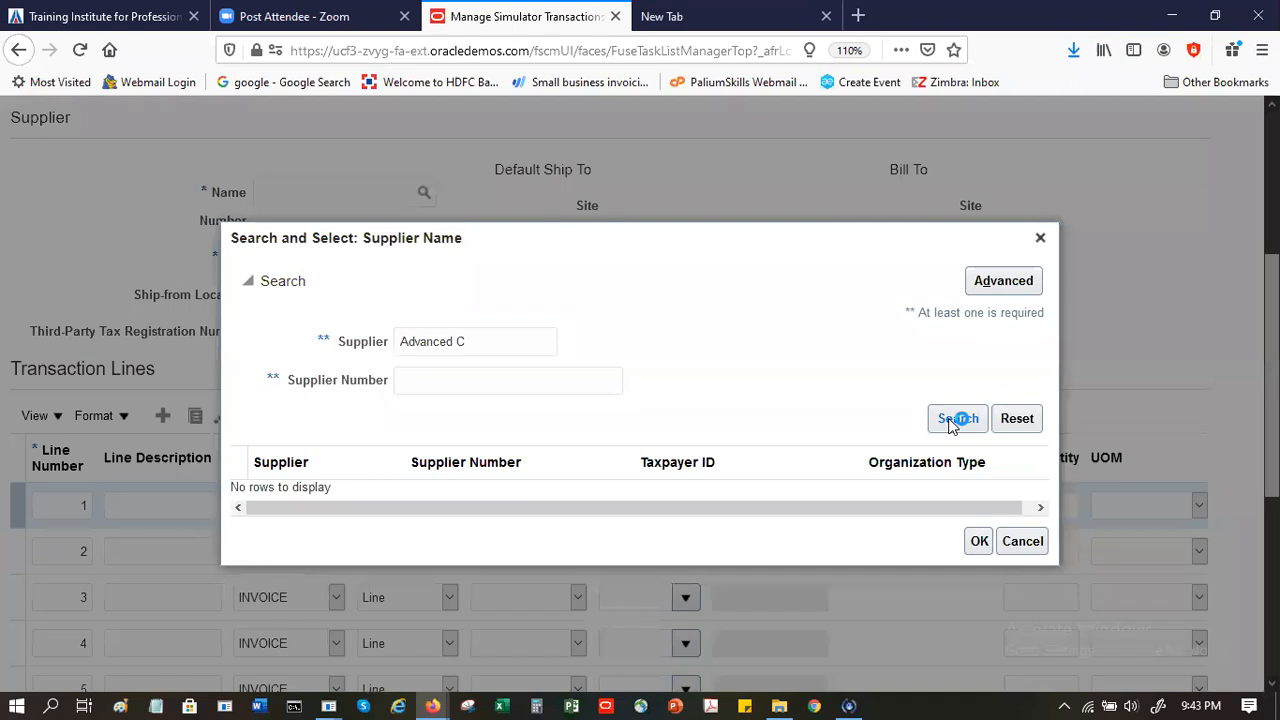
left_click(748, 482)
left_click(979, 550)
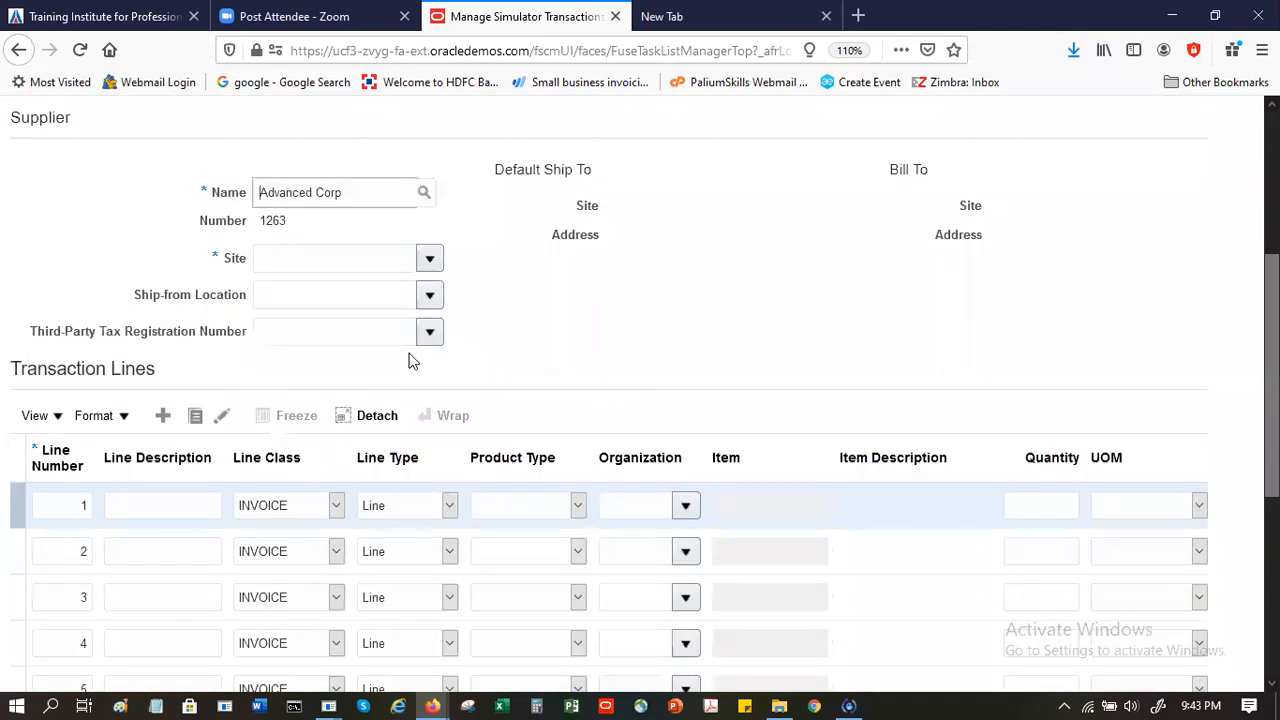
Search for available sites of the supplier Advanced Corp, and leave the site search without a selection
left_click(433, 255)
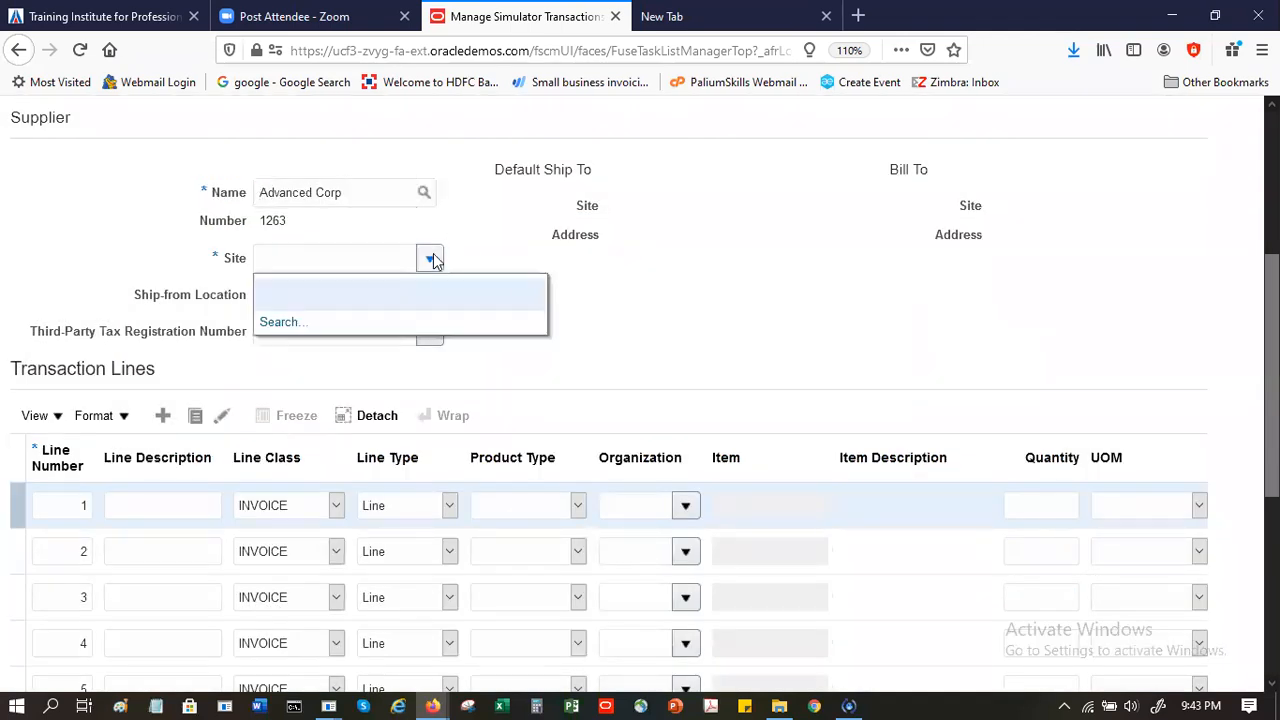
left_click(279, 320)
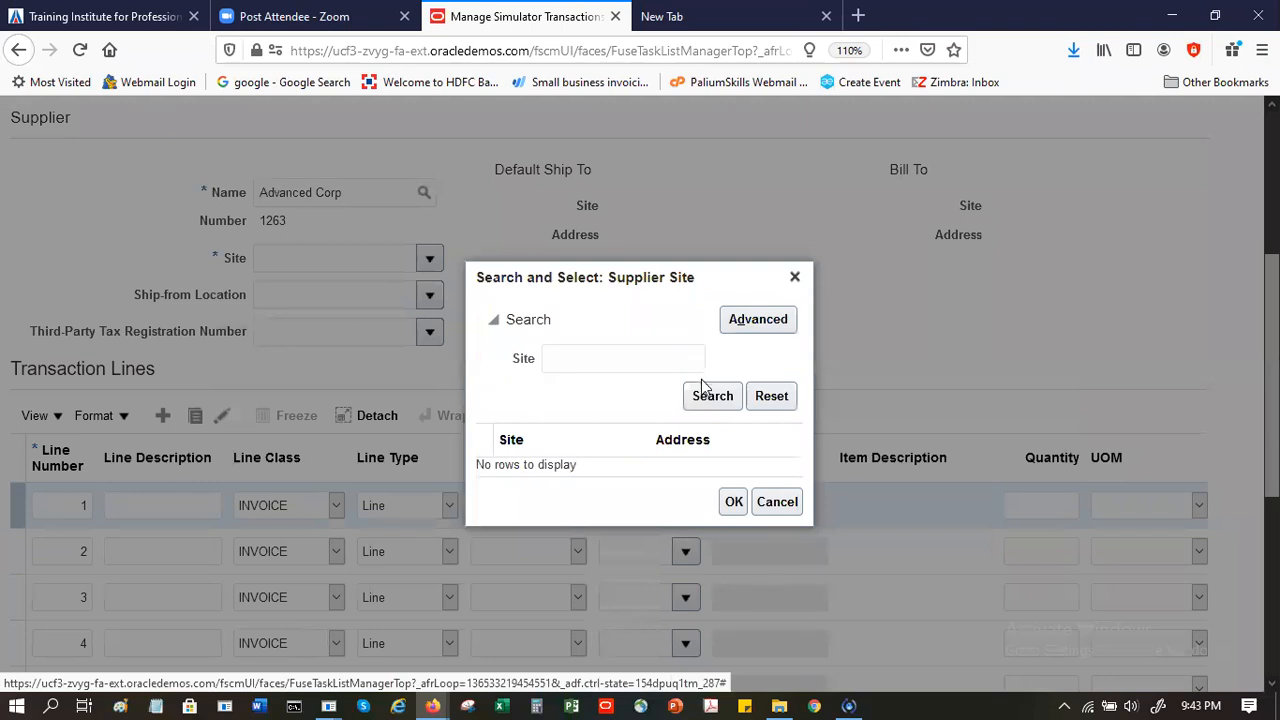
left_click(706, 394)
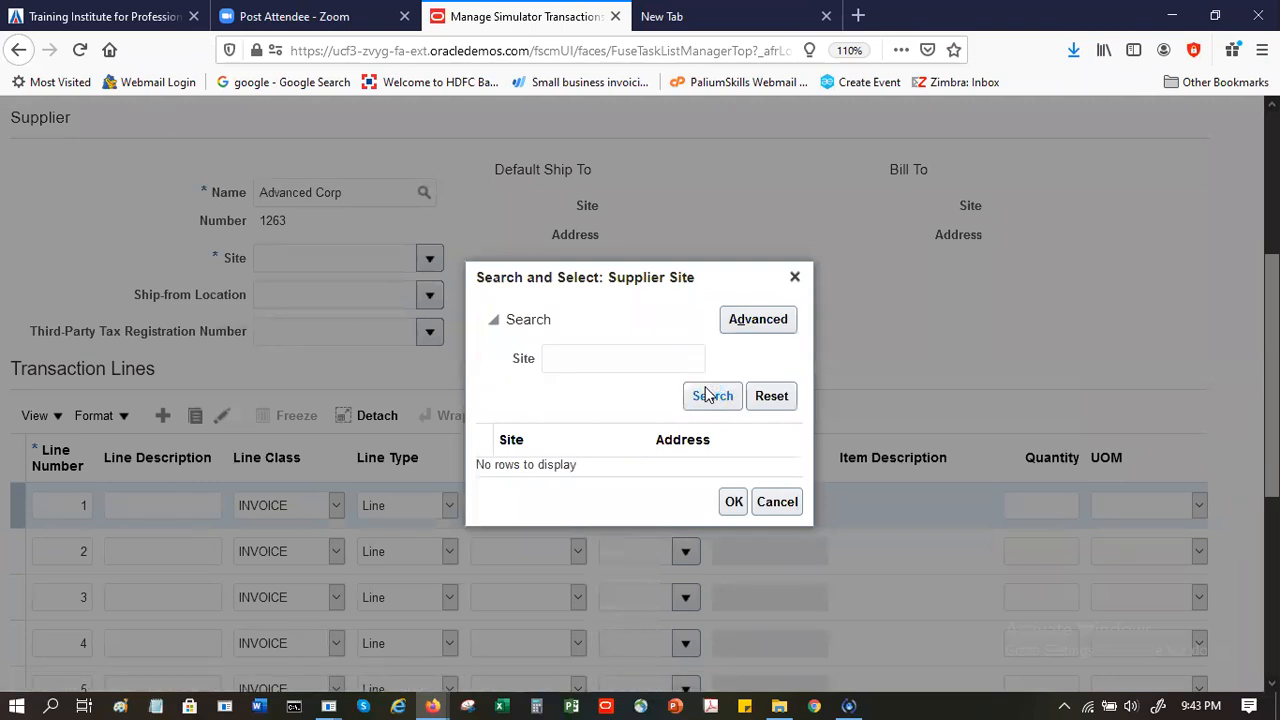
left_click(784, 504)
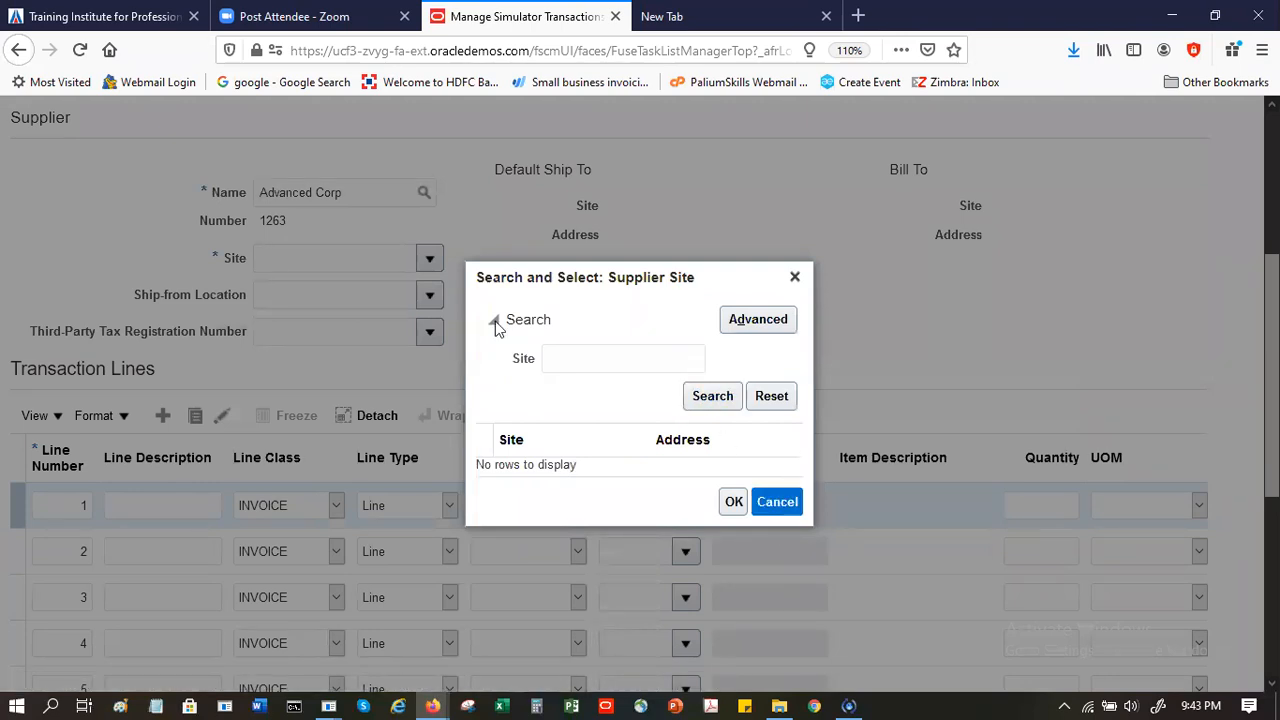
Replace the supplier name with TESCO and search the suppliers for TESCO
left_click_drag(350, 191, 60, 209)
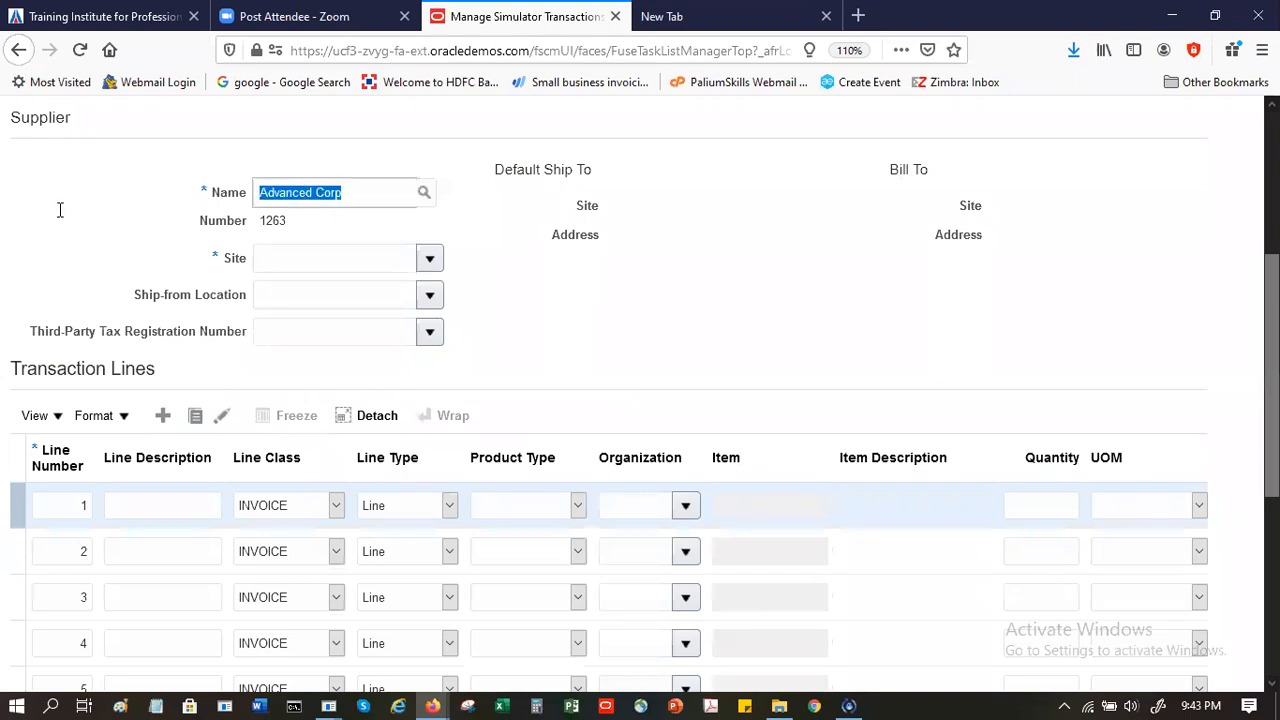
type("TESCO")
key("Tab")
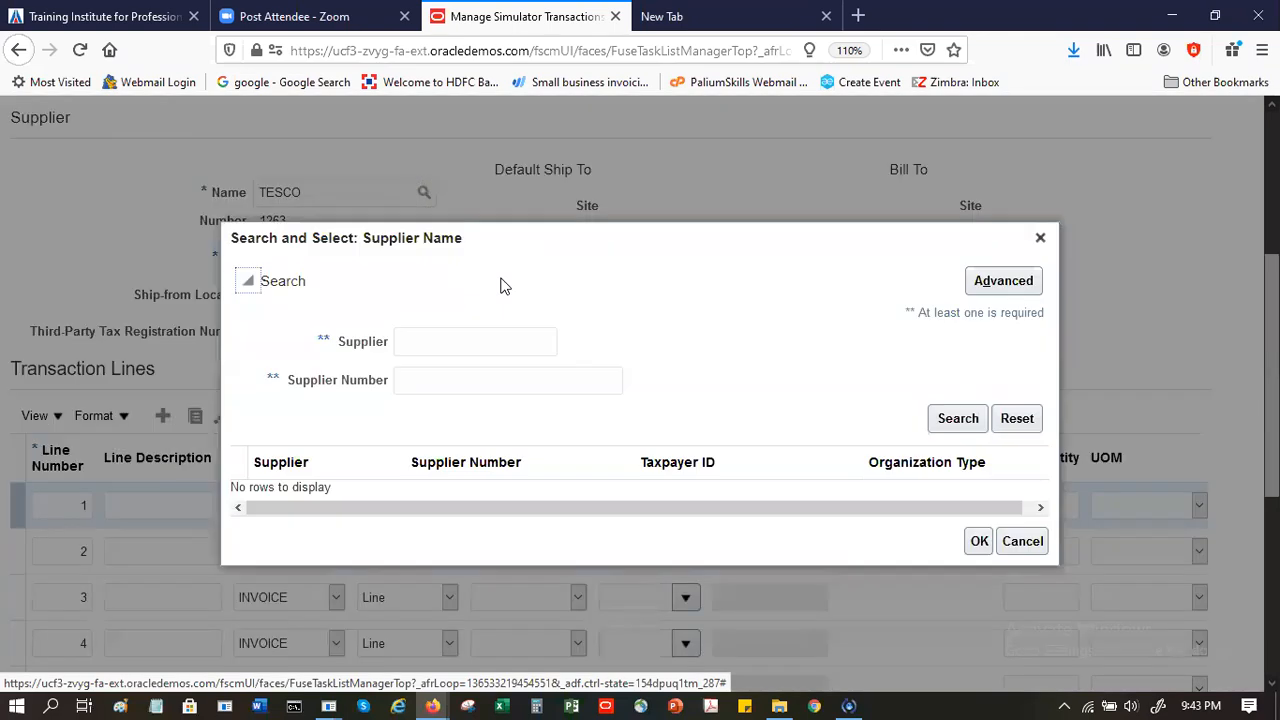
left_click(509, 350)
type("T")
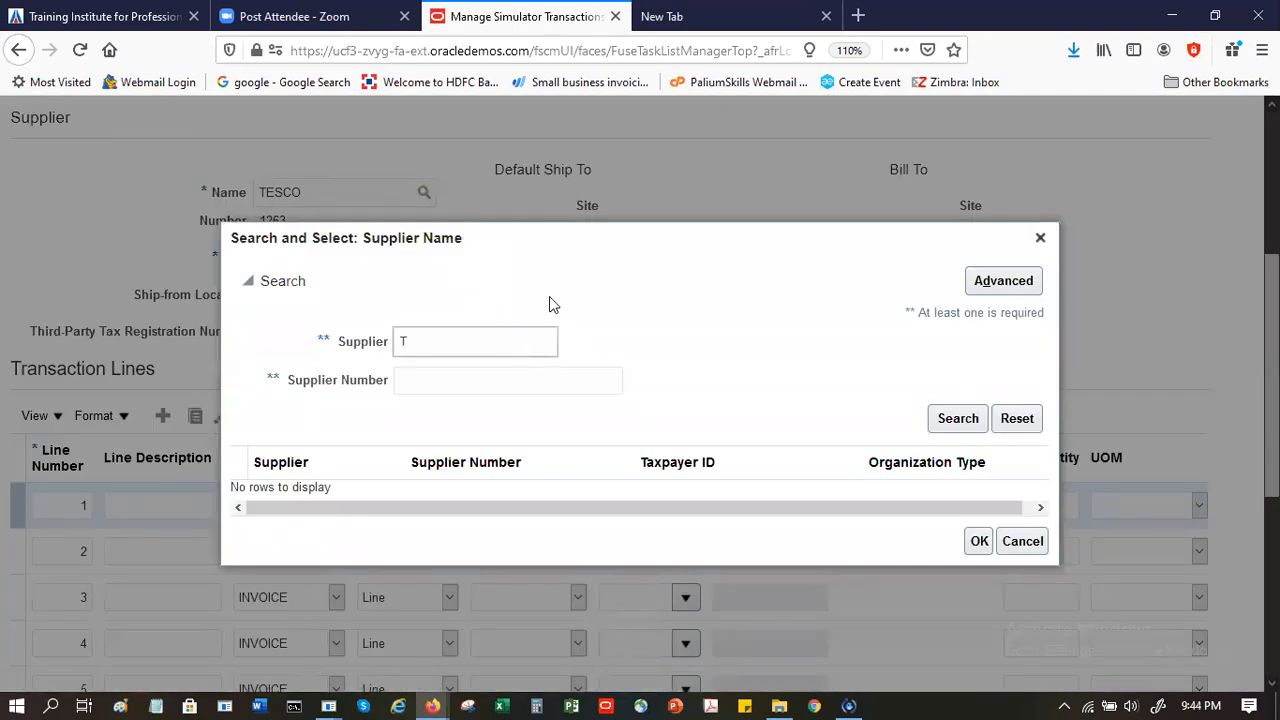
type("eESCO")
left_click(976, 425)
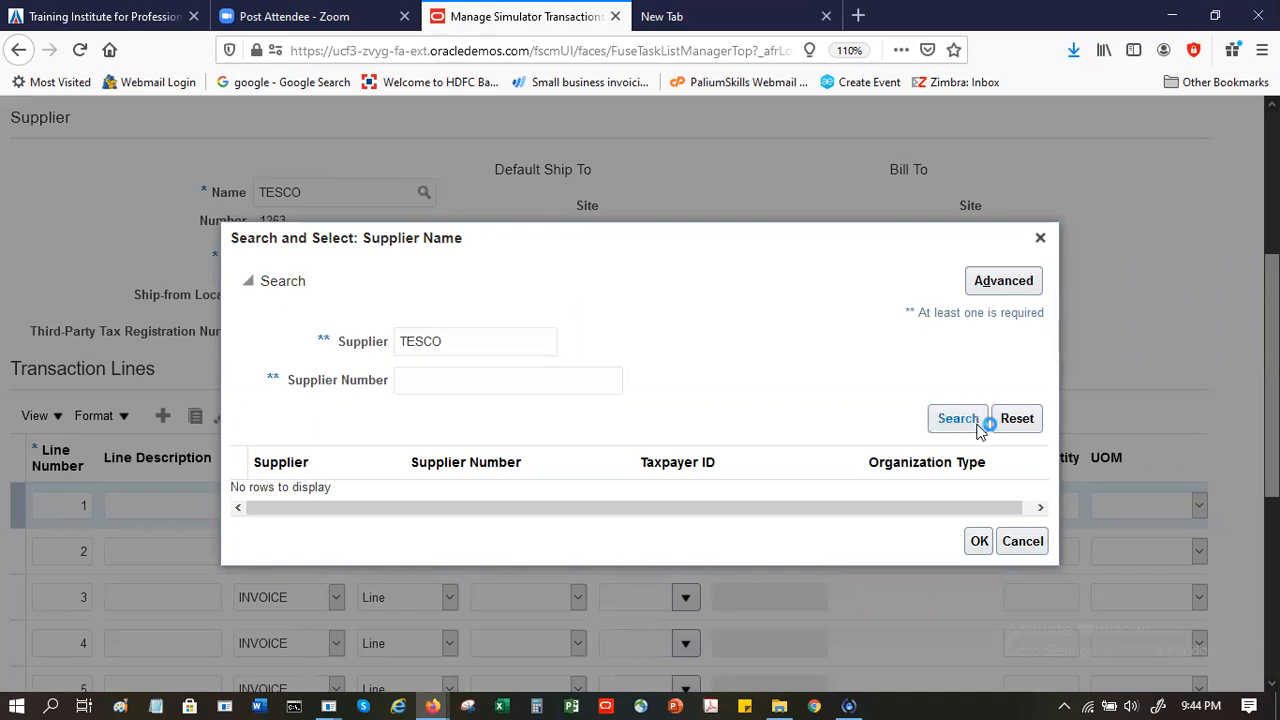
Replace the supplier search term with A and search the suppliers for it
left_click(461, 337)
key("BackSpace")
key("BackSpace")
key("BackSpace")
key("BackSpace")
key("BackSpace")
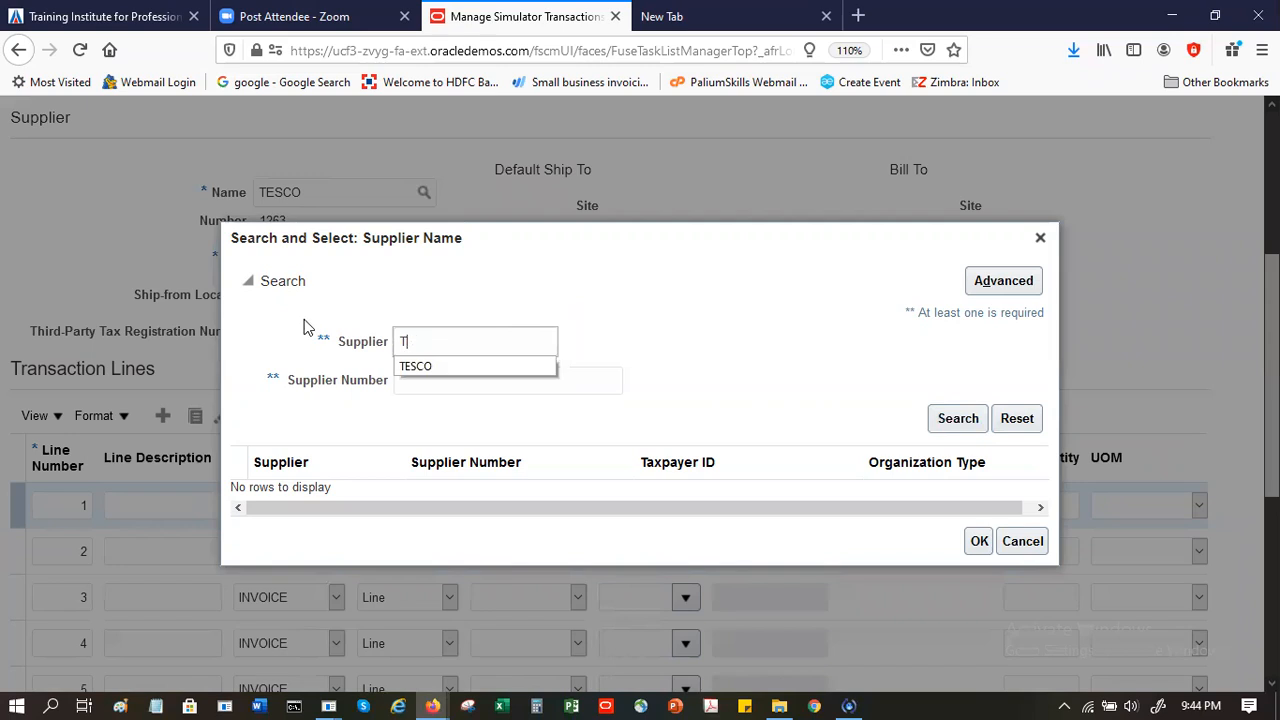
type("A")
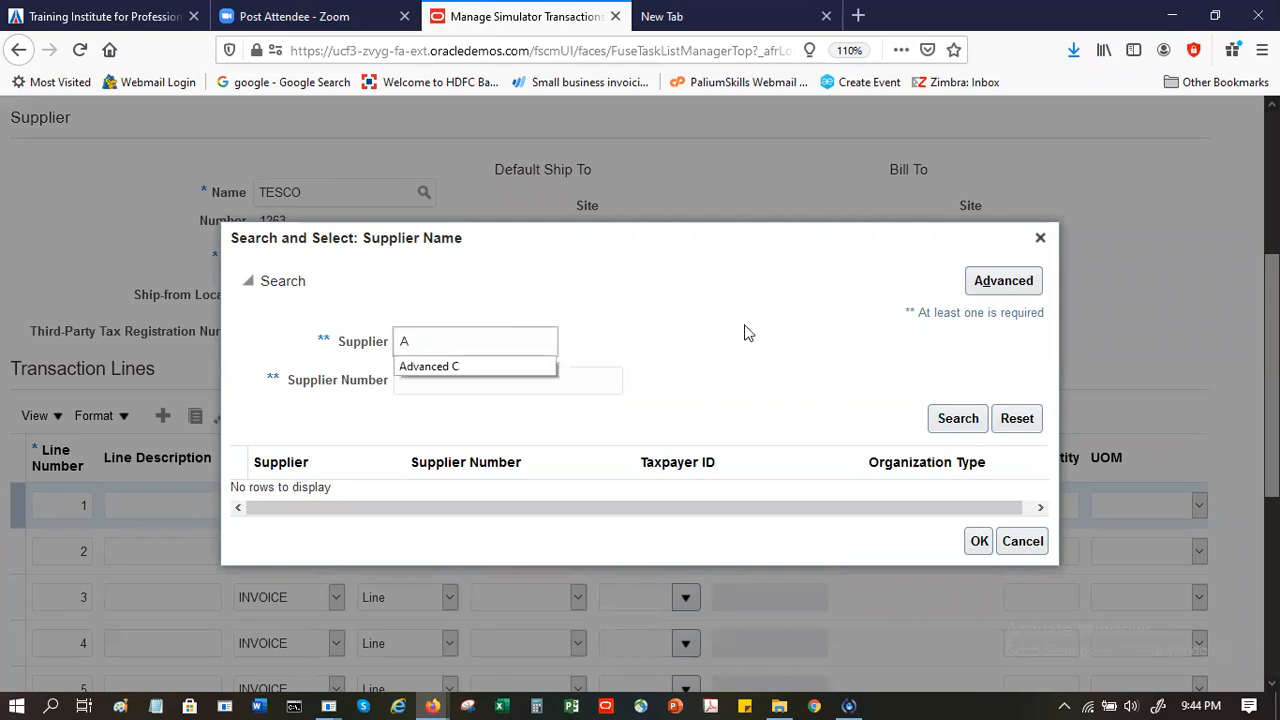
left_click(958, 420)
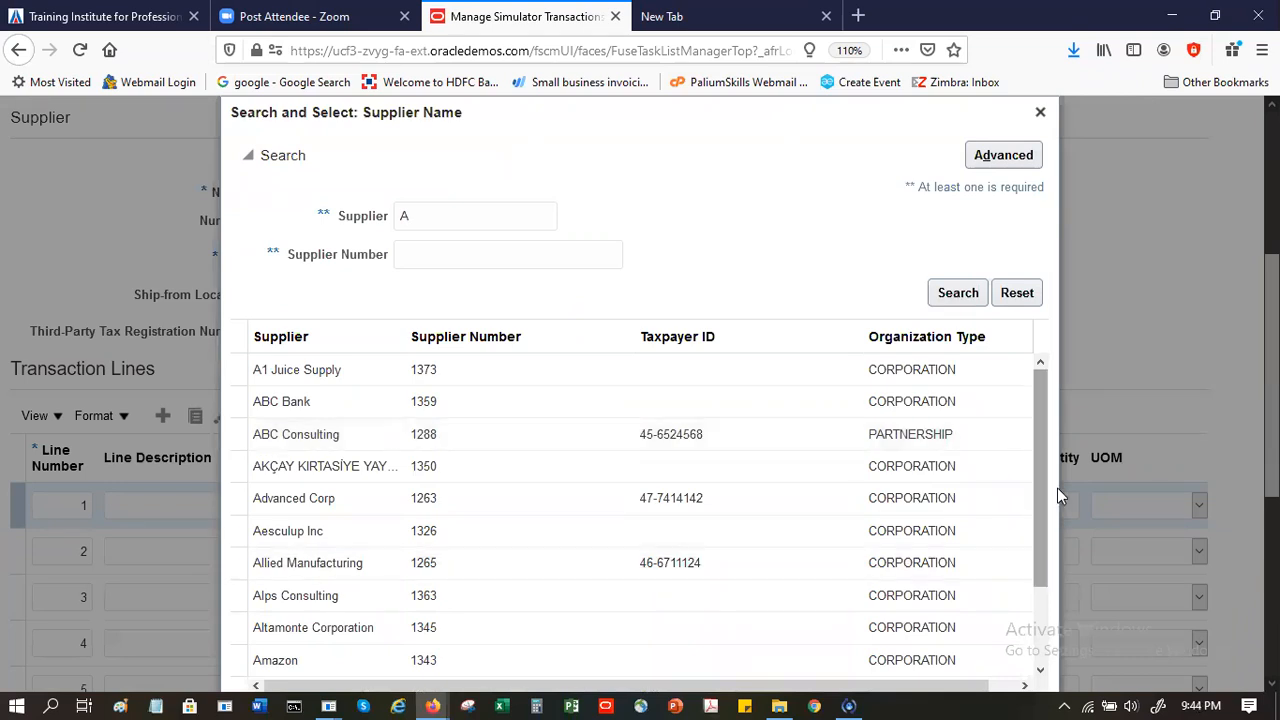
Look through the supplier search results and select Amazon as the transaction's supplier
left_click_drag(1042, 403, 1044, 478)
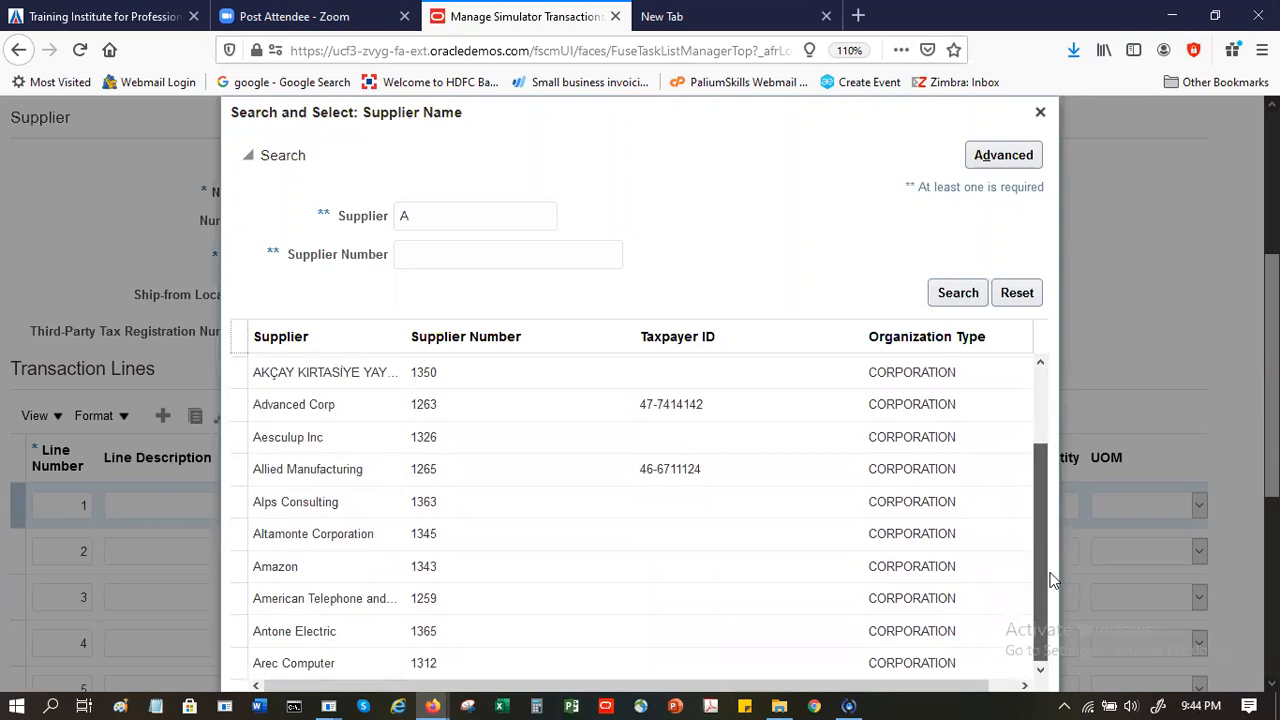
left_click_drag(1272, 486, 1237, 514)
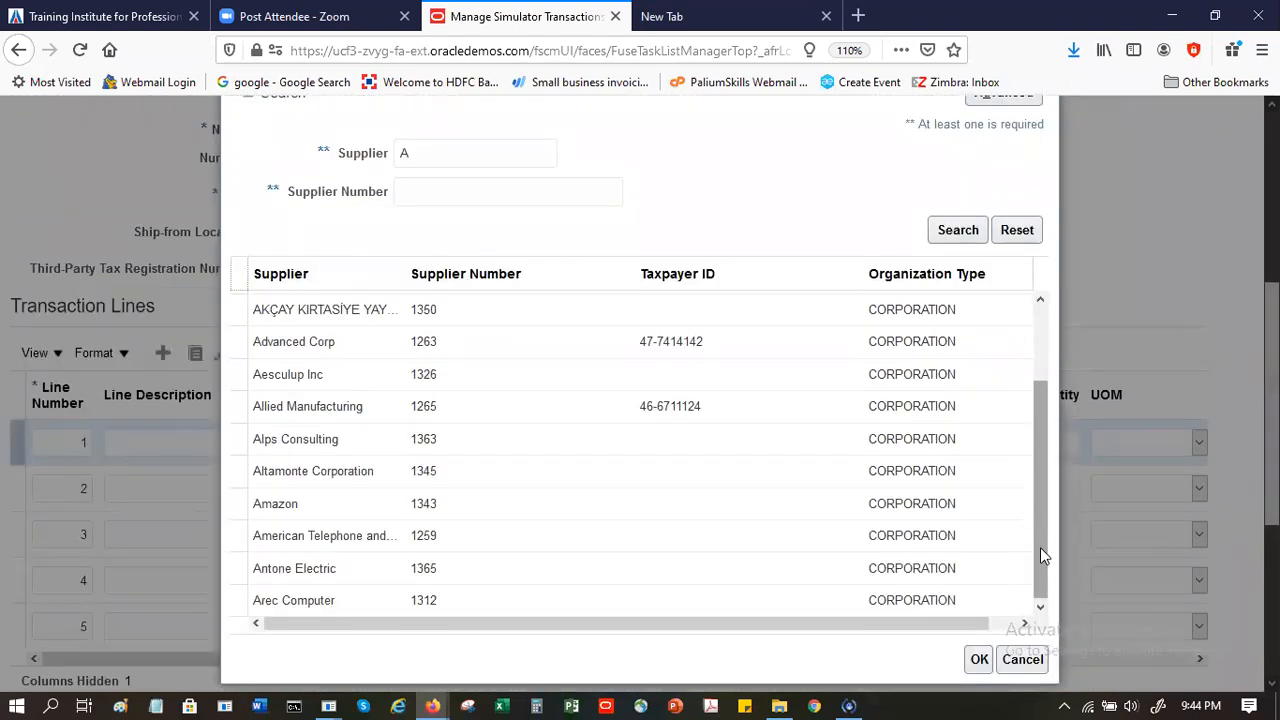
mouse_move(1040, 546)
left_mouse_down()
mouse_move(1051, 448)
mouse_move(1062, 686)
left_mouse_up()
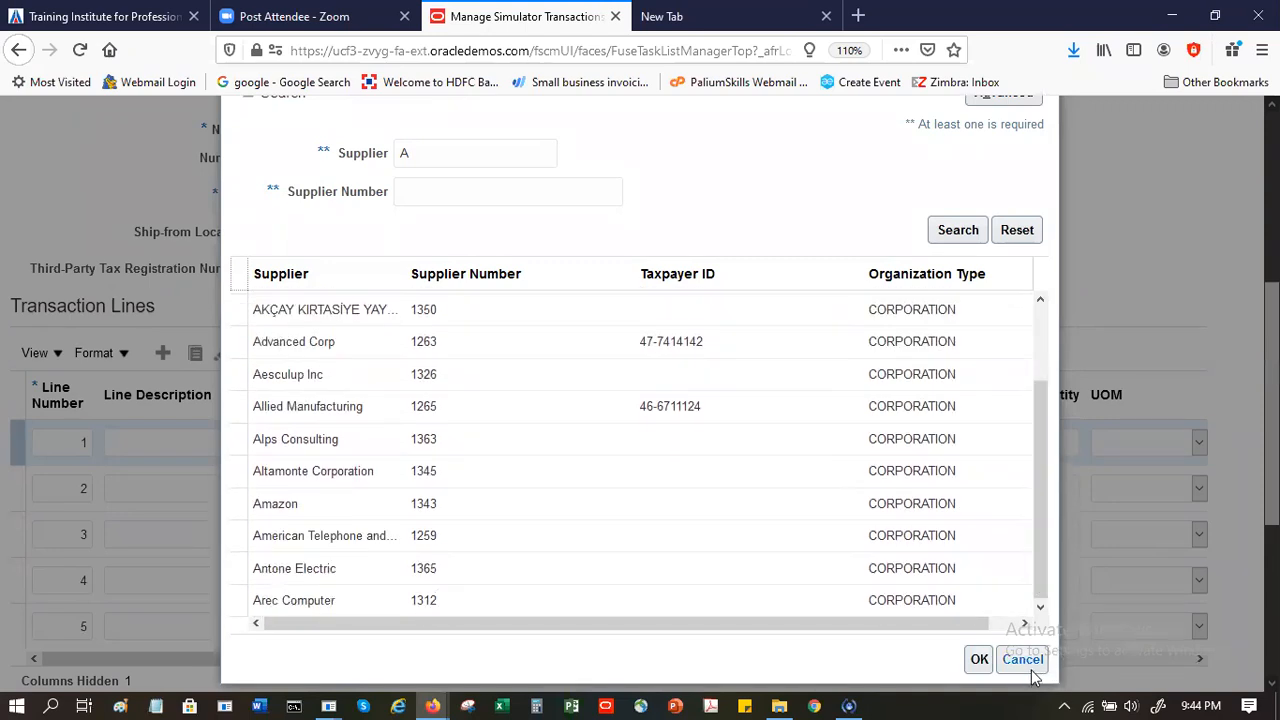
left_click(1006, 624)
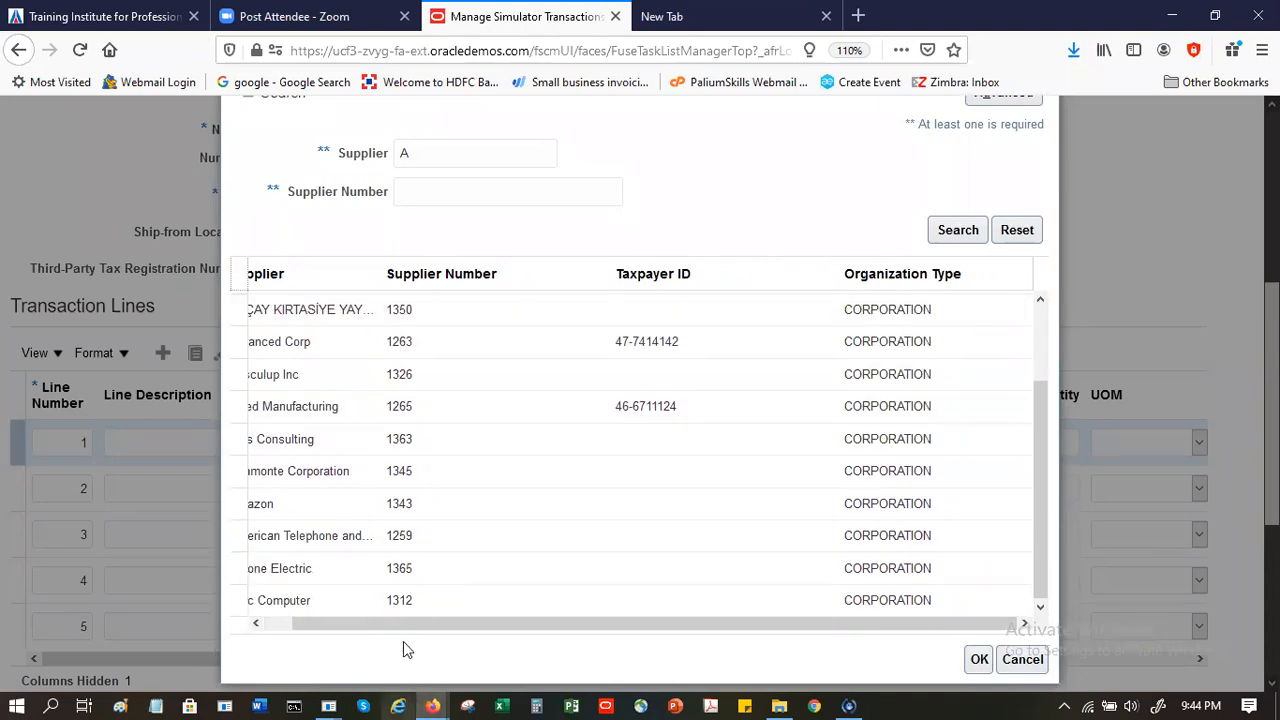
left_click(259, 624)
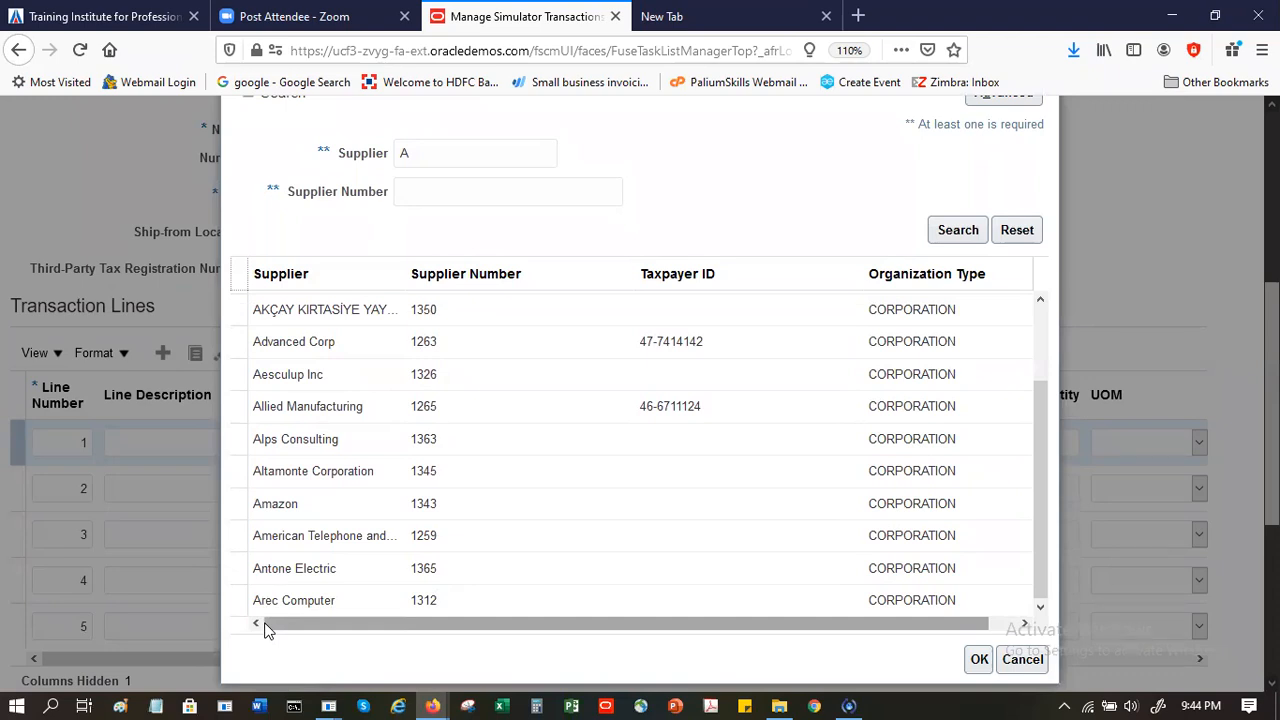
left_click(328, 514)
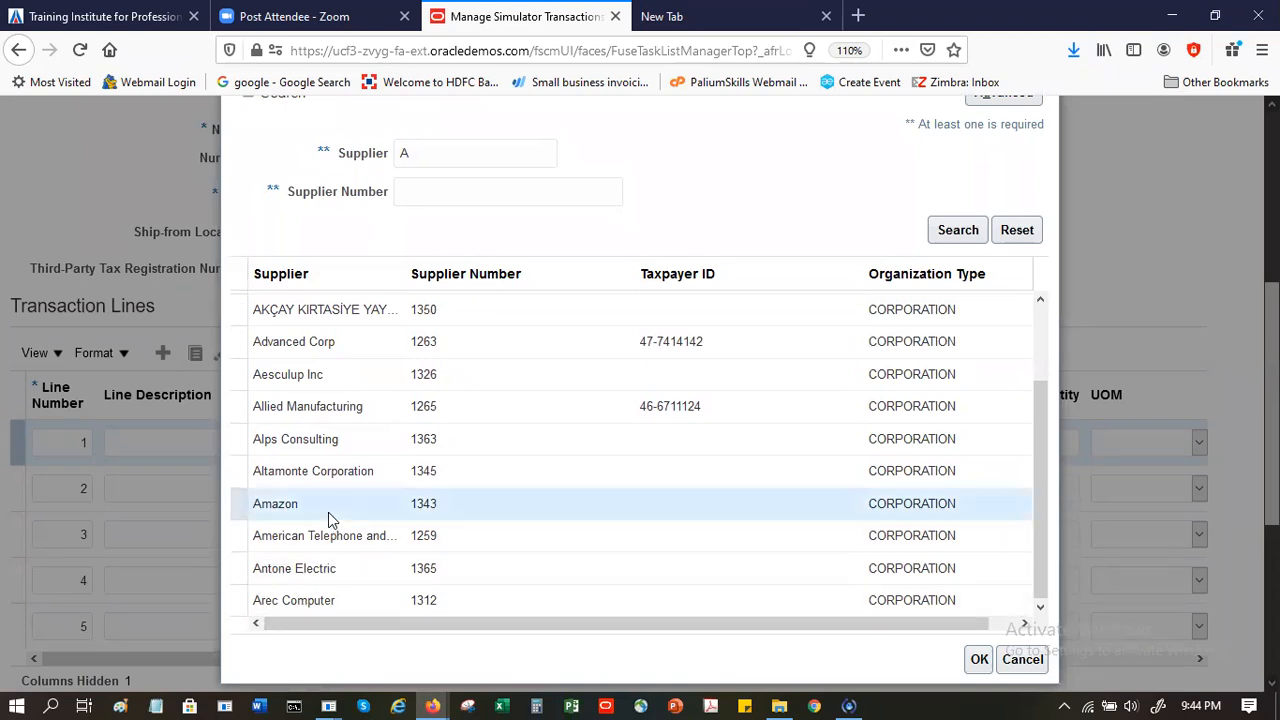
left_click(979, 659)
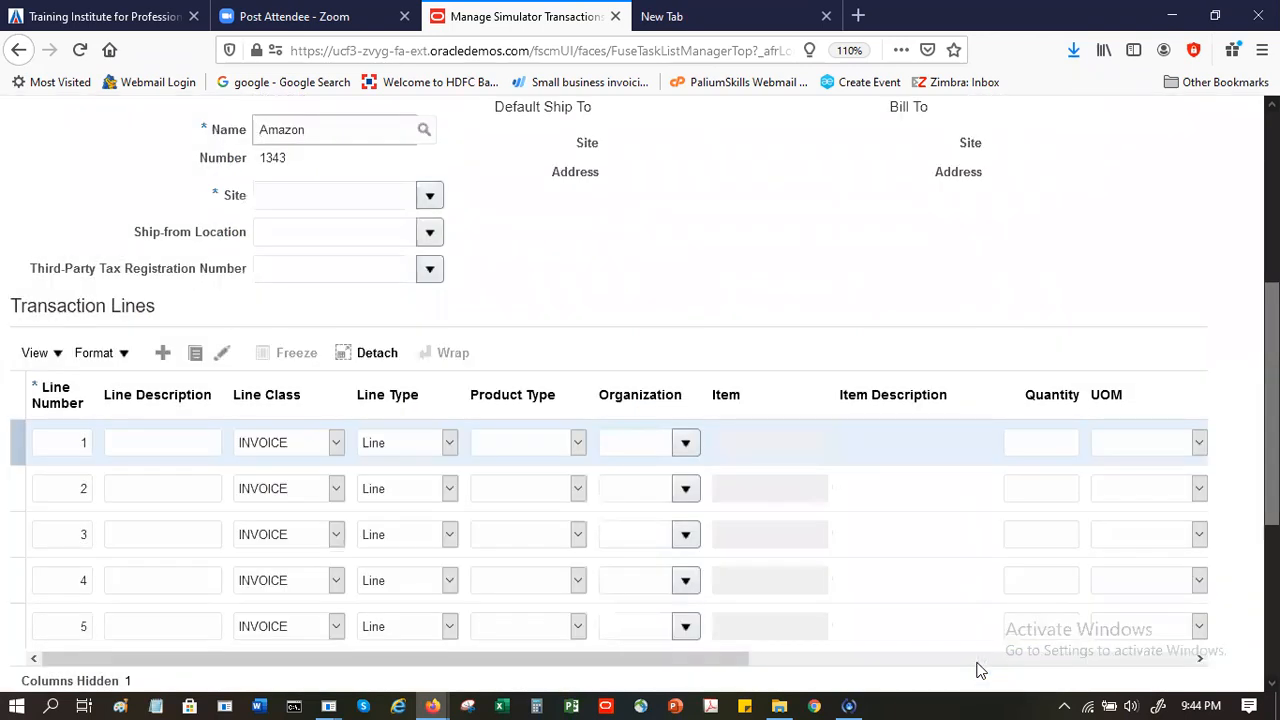
Set the supplier site to Amazon UK
left_click(429, 200)
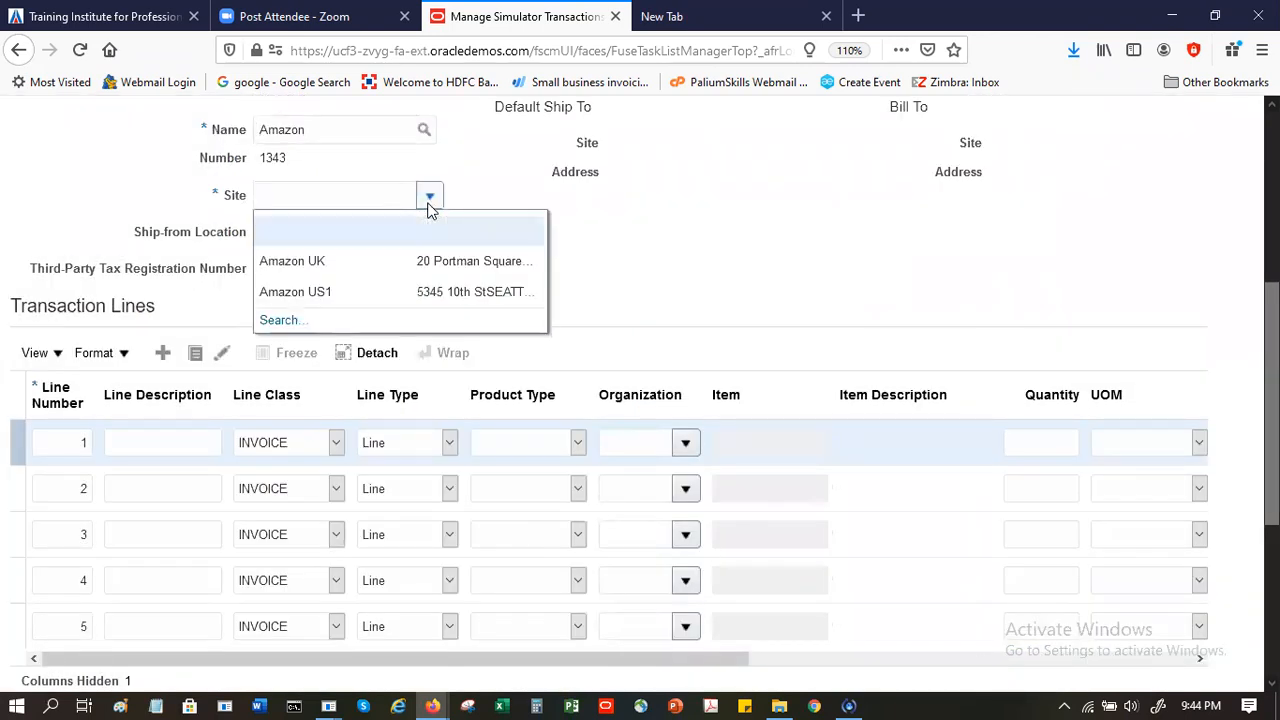
left_click(434, 254)
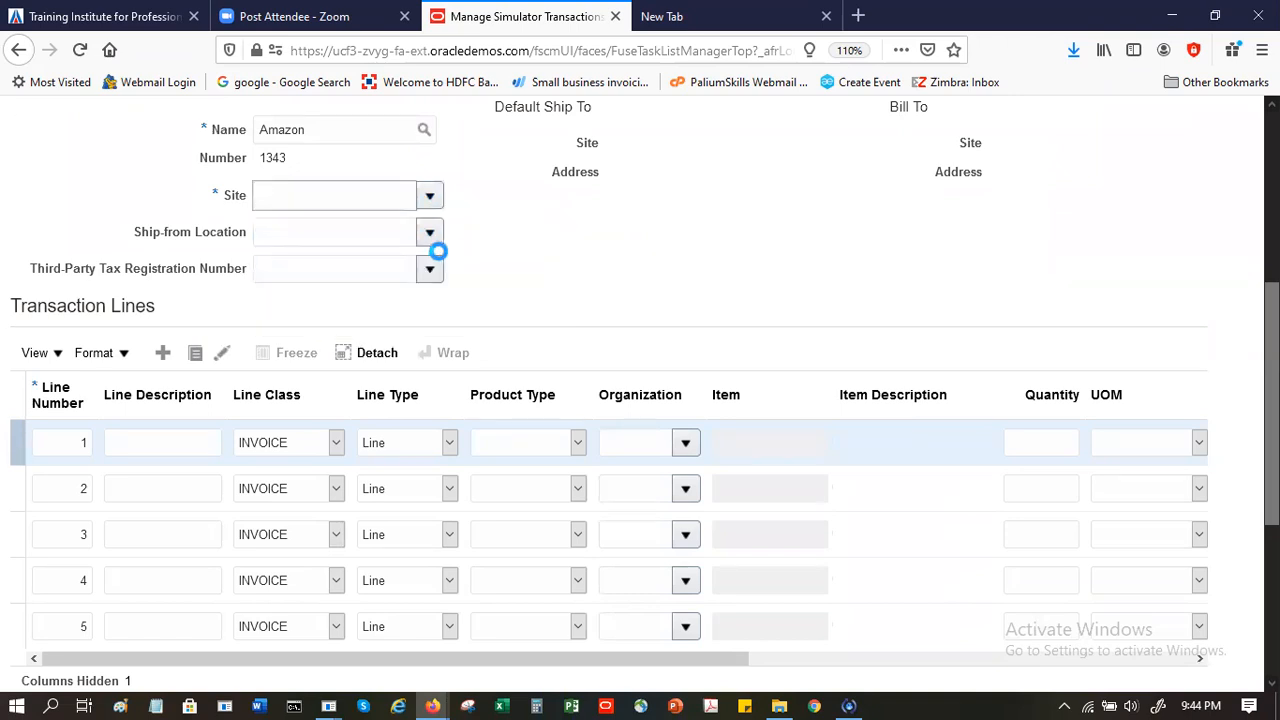
left_click(377, 241)
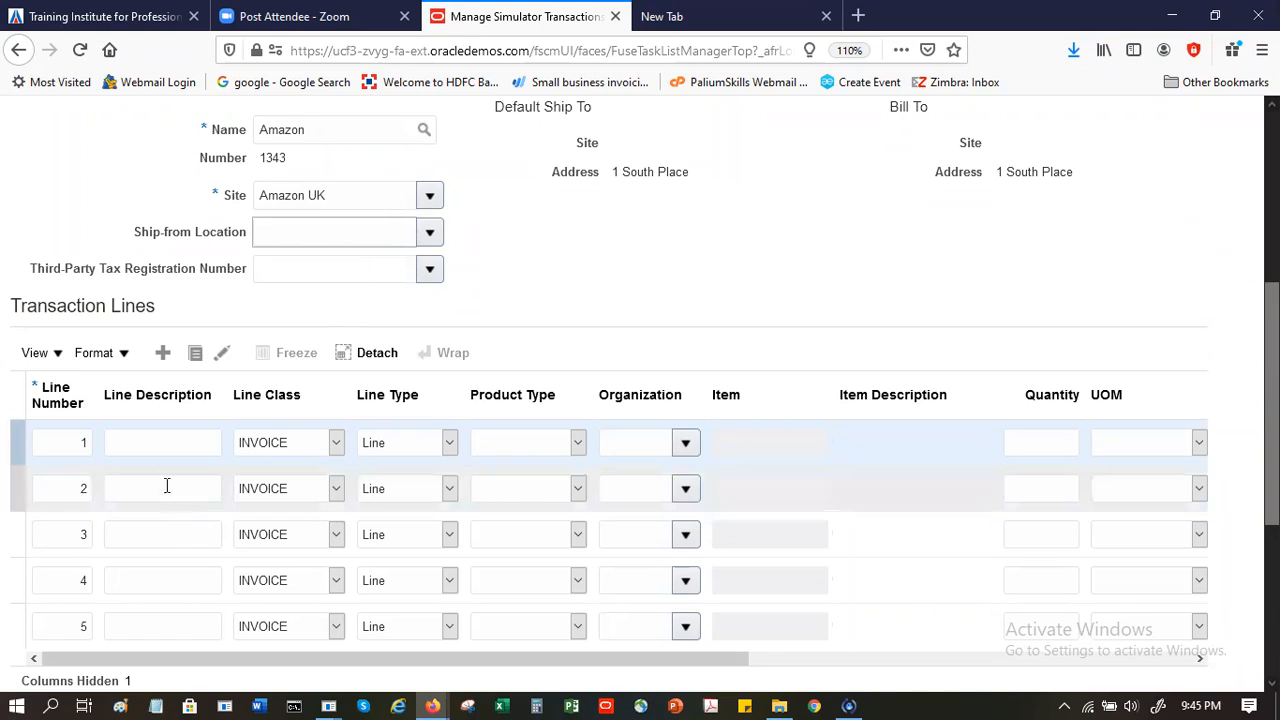
Enter Hardware as the description of transaction line 1
left_click(151, 443)
type("Ha")
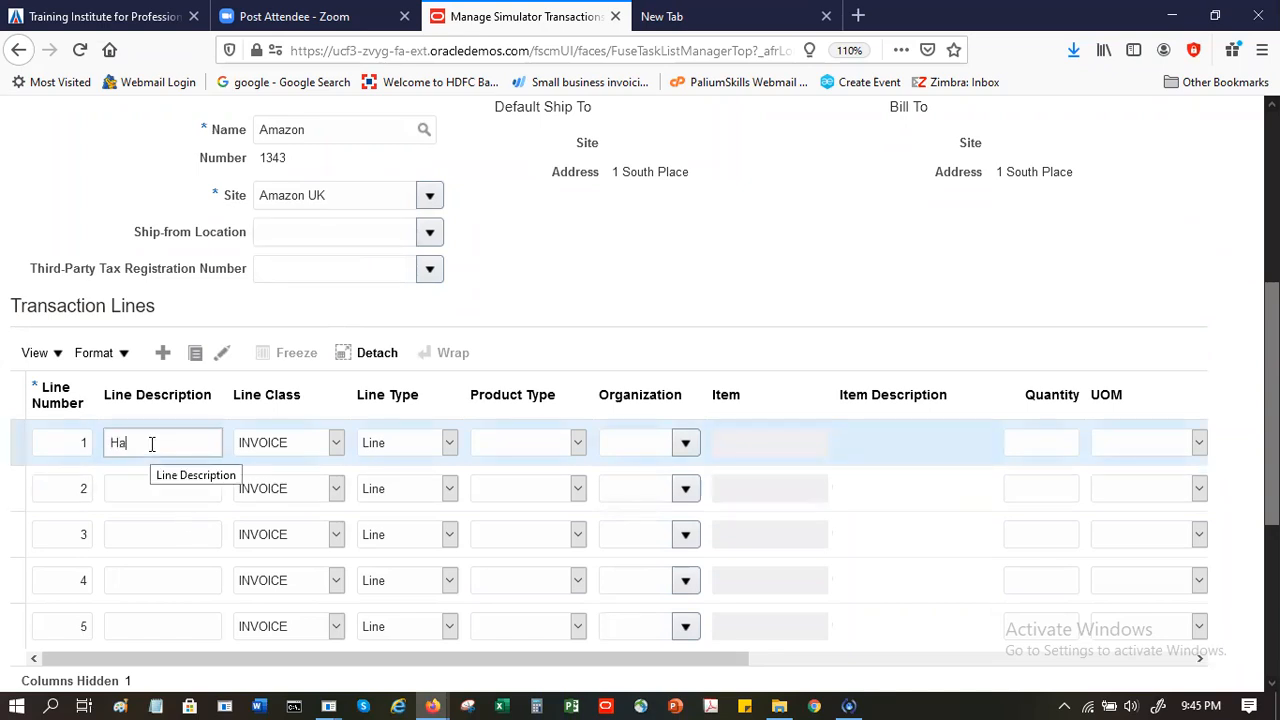
type("rddwa")
key("BackSpace")
key("BackSpace")
key("BackSpace")
type("ware")
Set the amount of transaction line 1 to 2000, leaving the quantity and unit price empty
key("Tab")
key("Tab")
key("Tab")
key("Tab")
key("Tab")
key("Tab")
key("Tab")
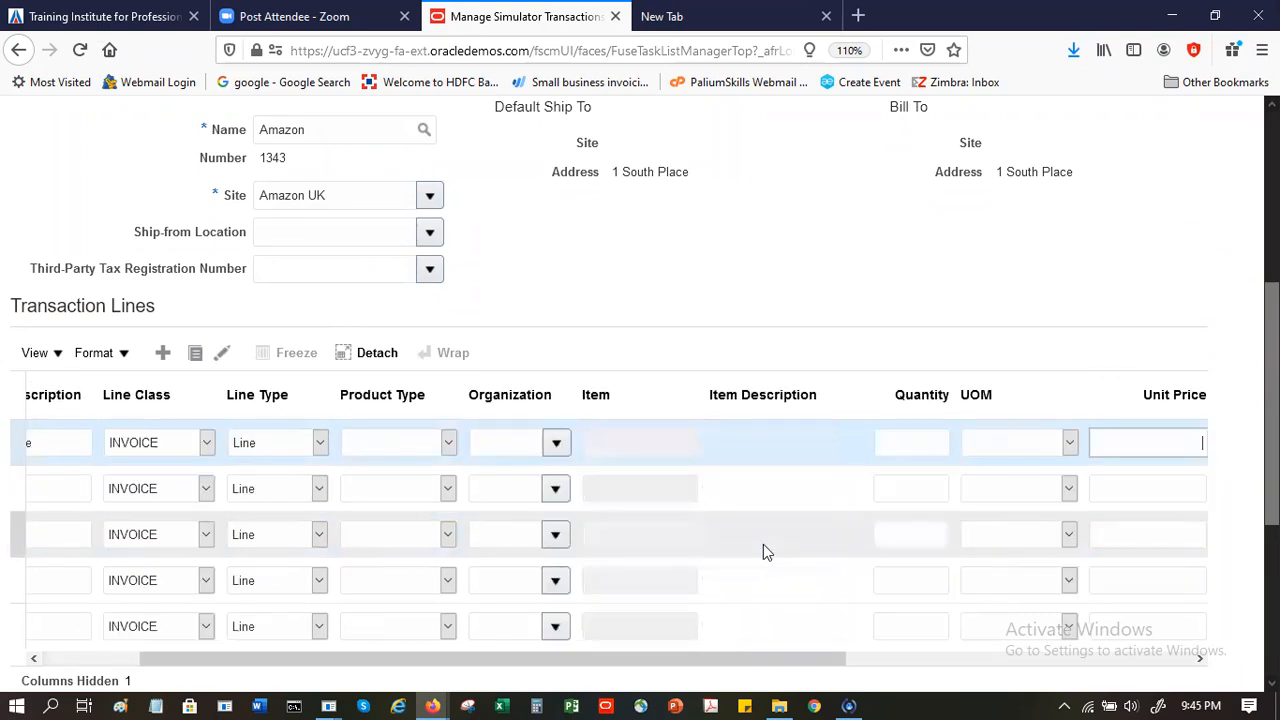
key("Tab")
key("BackSpace")
type("2,000")
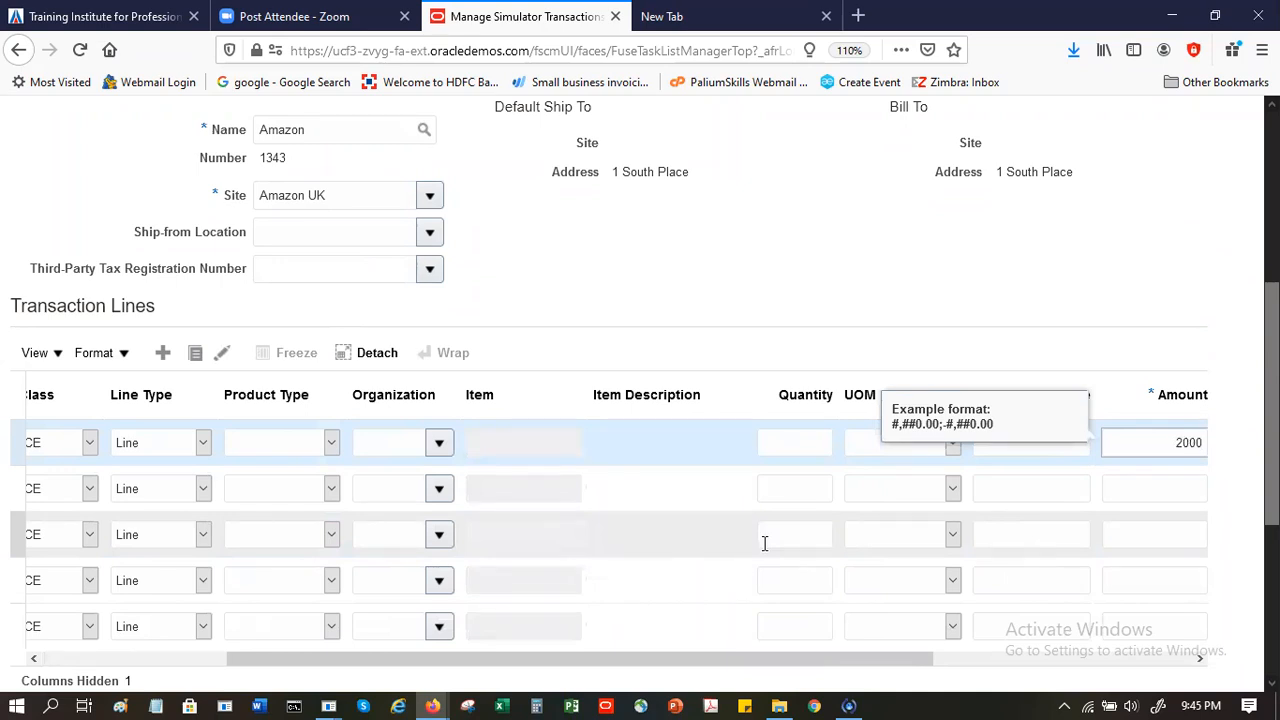
key("Tab")
left_click_drag(920, 659, 1115, 659)
View the transaction's tax lines, examine the tax line columns, and return to editing the transaction
left_click_drag(1272, 470, 1272, 310)
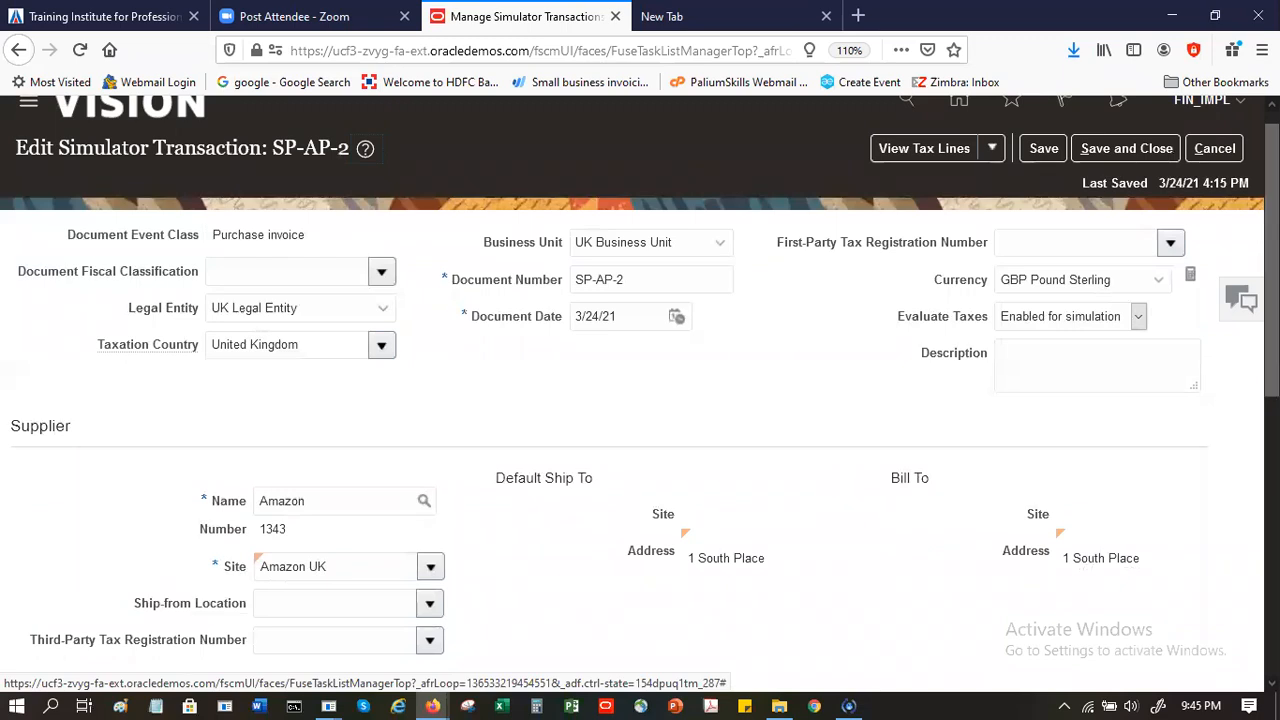
left_click(930, 148)
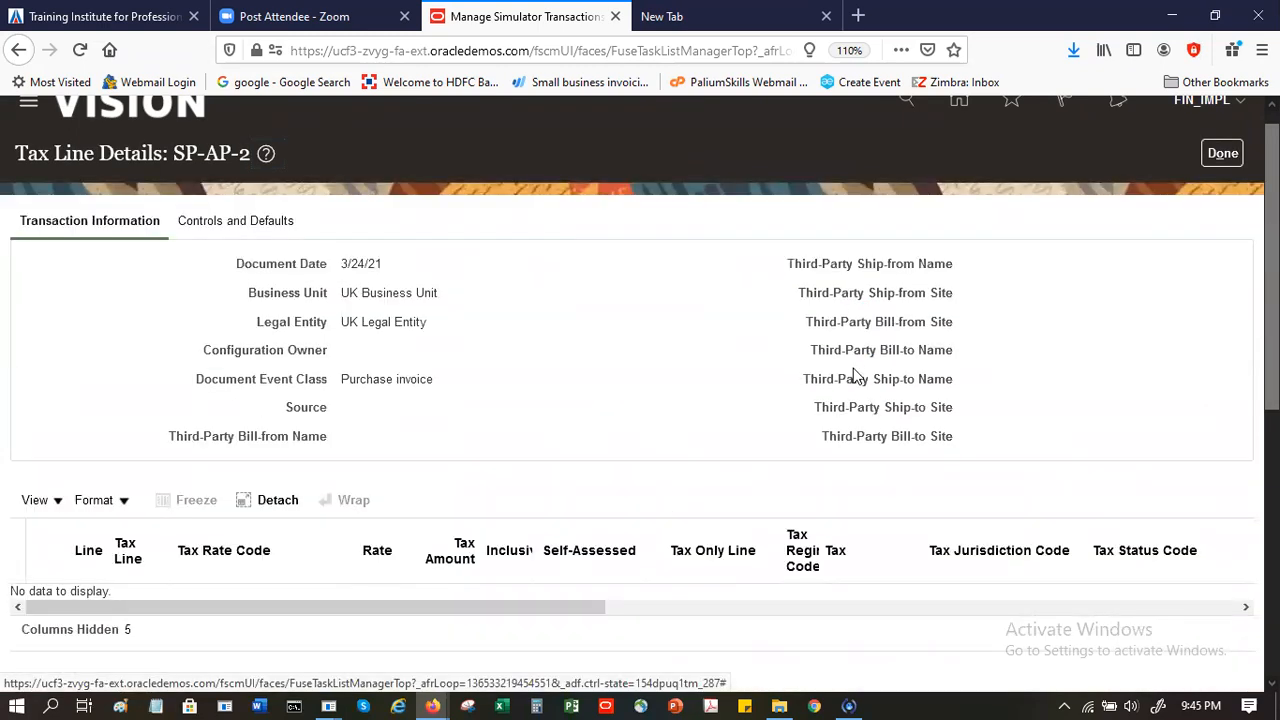
left_click_drag(1272, 268, 1272, 298)
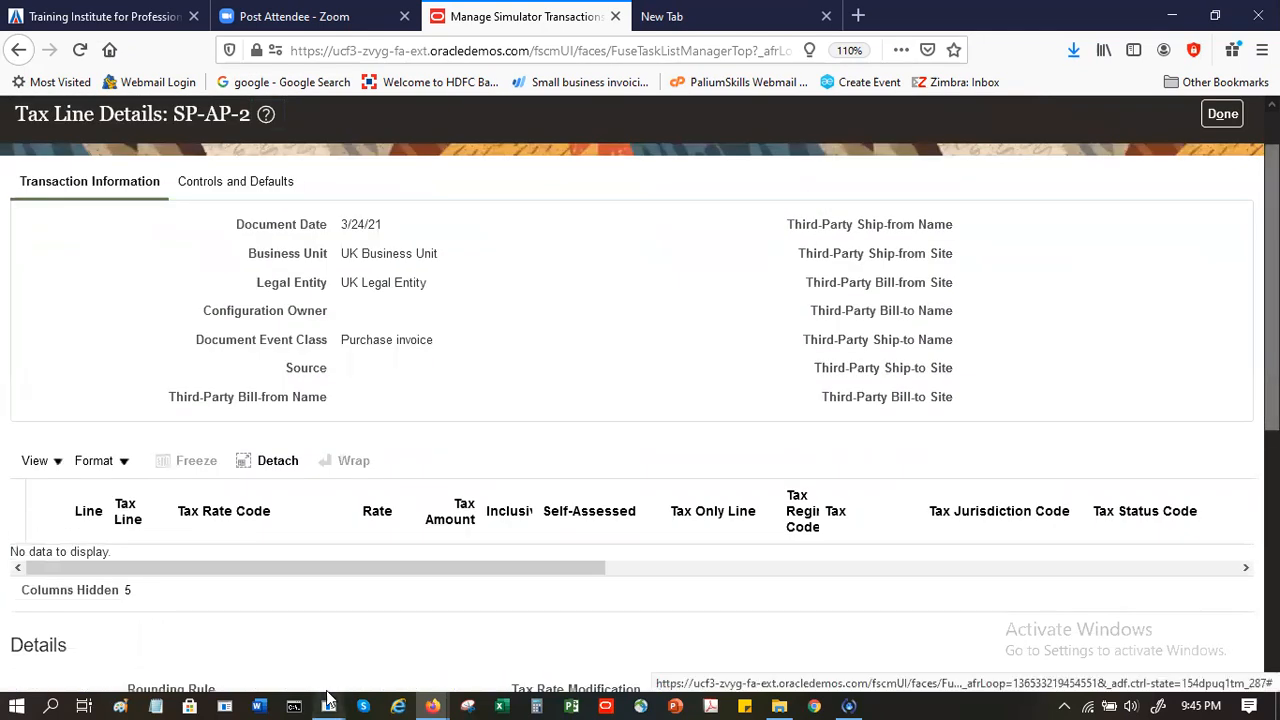
left_click(82, 460)
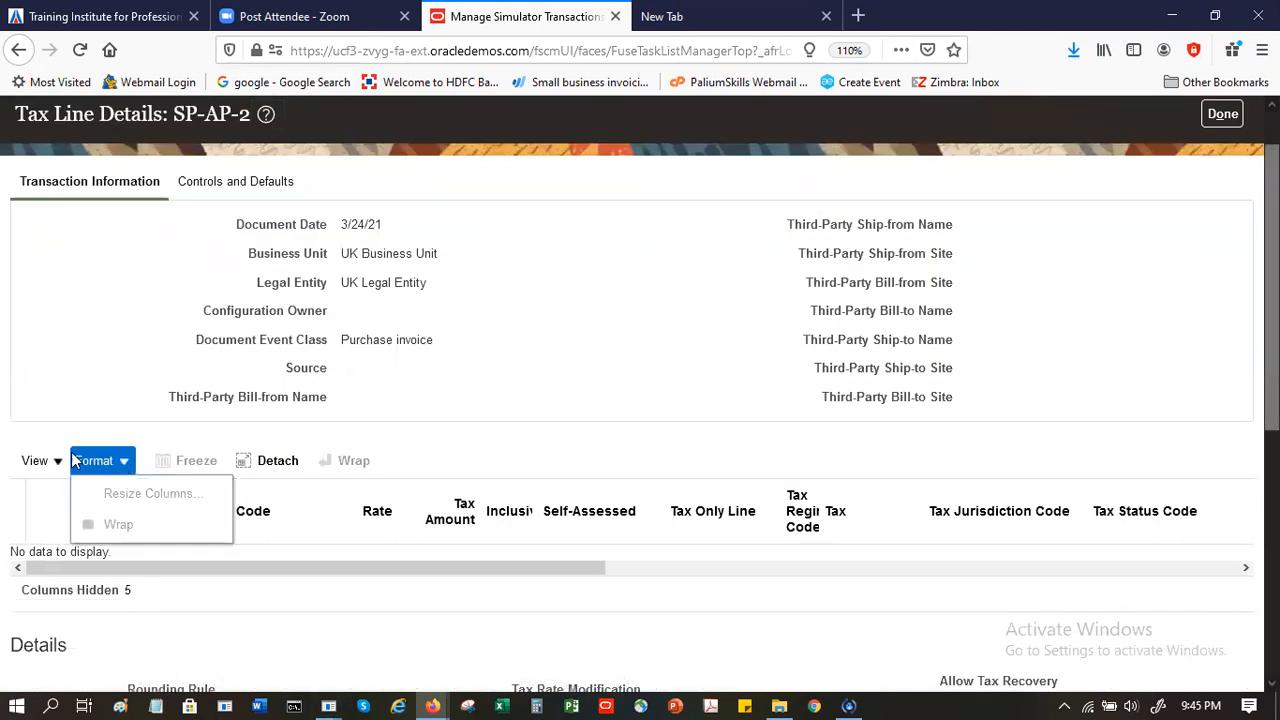
left_click(35, 460)
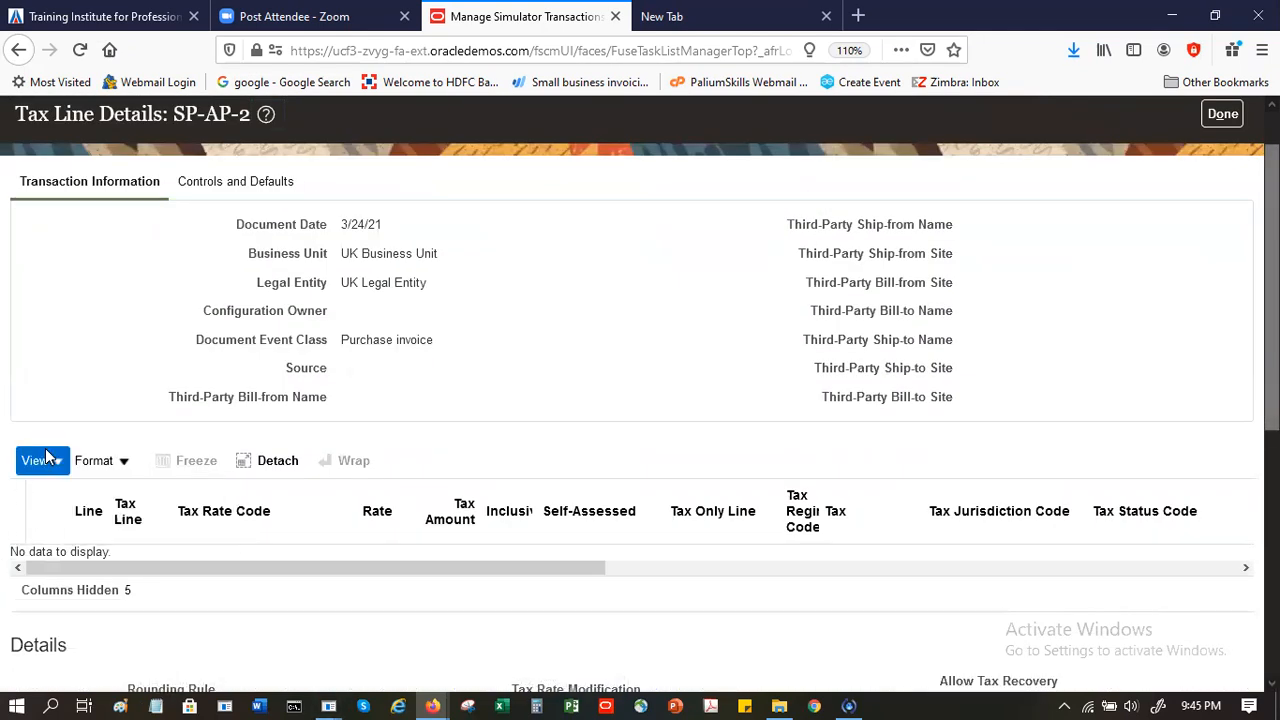
left_click(400, 433)
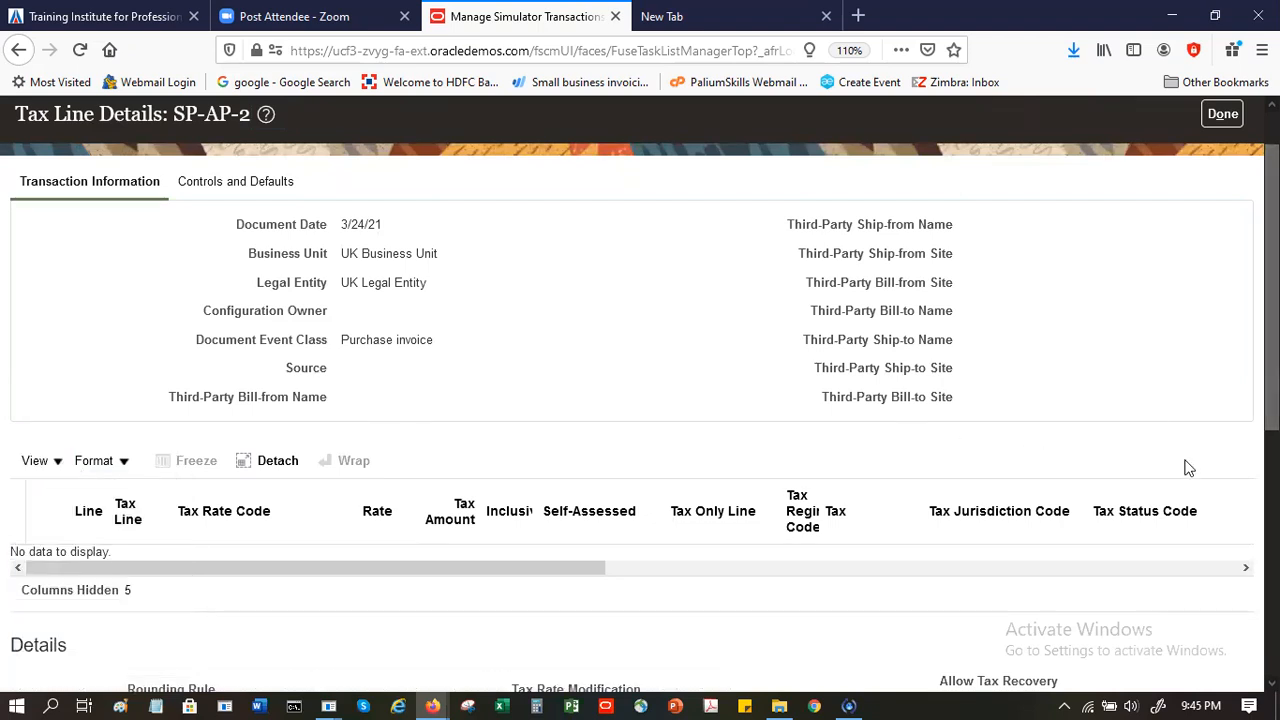
left_click(1137, 567)
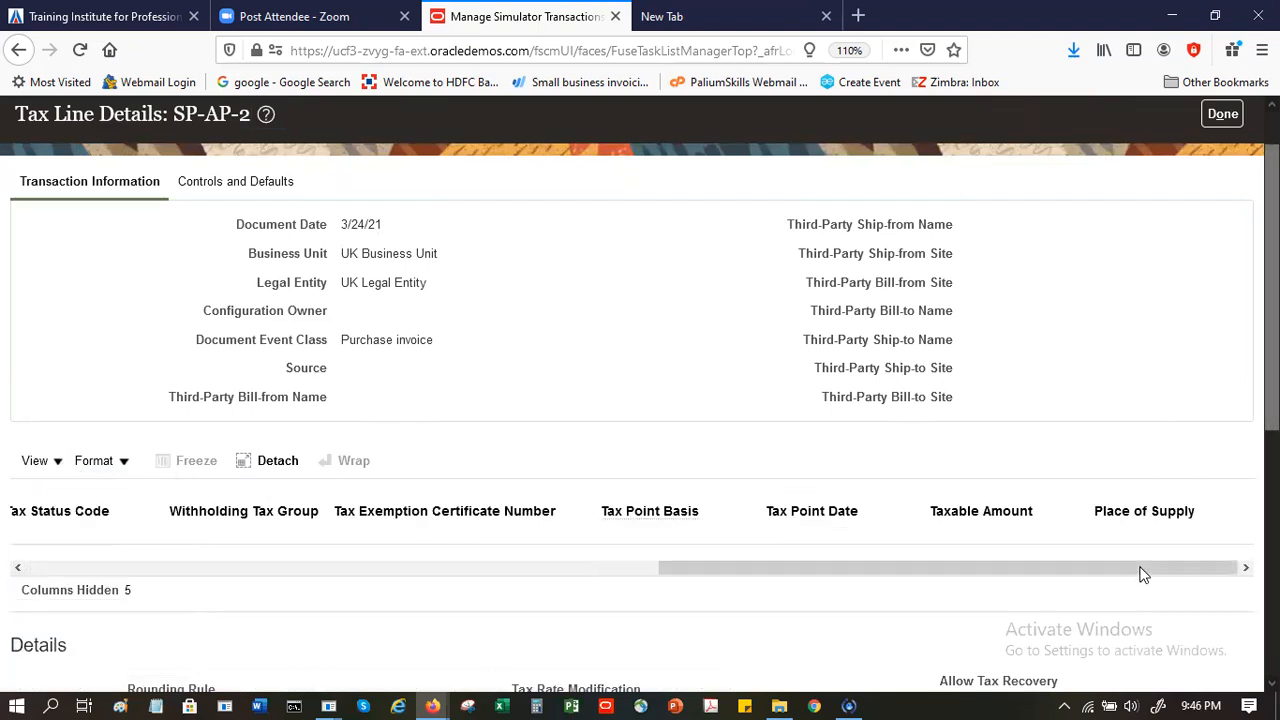
left_click_drag(1062, 568, 564, 638)
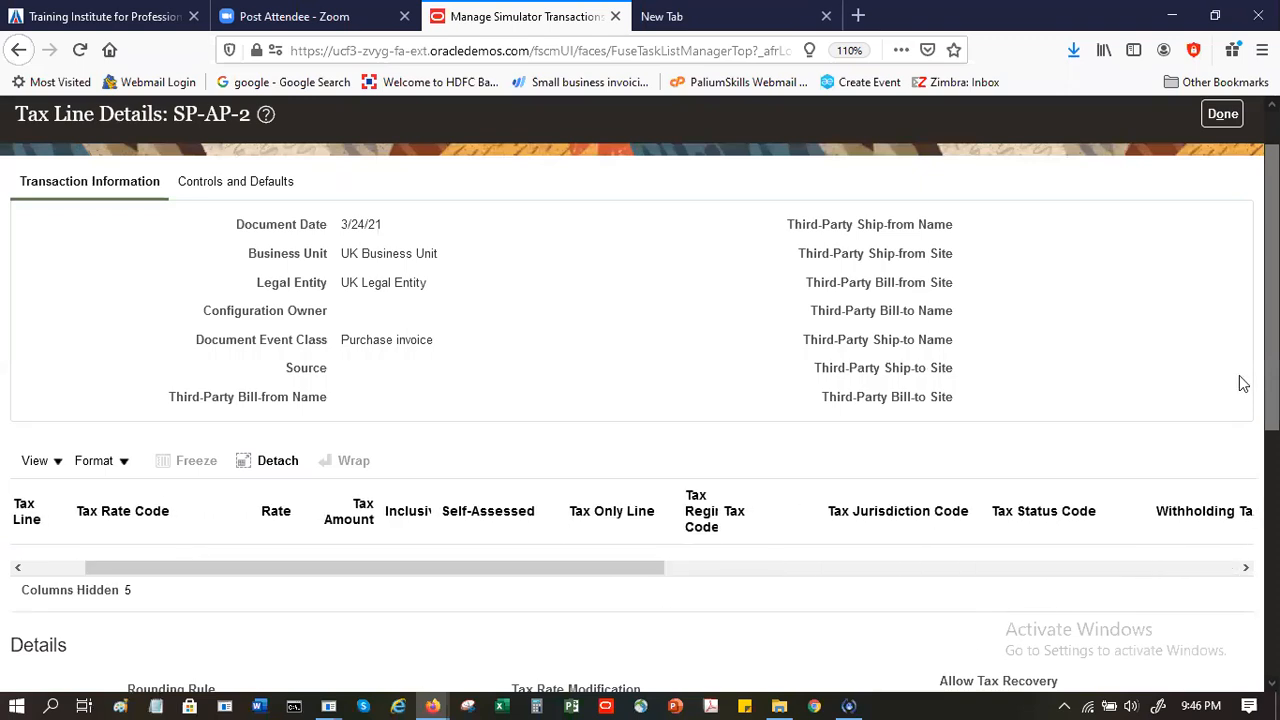
left_click(1221, 115)
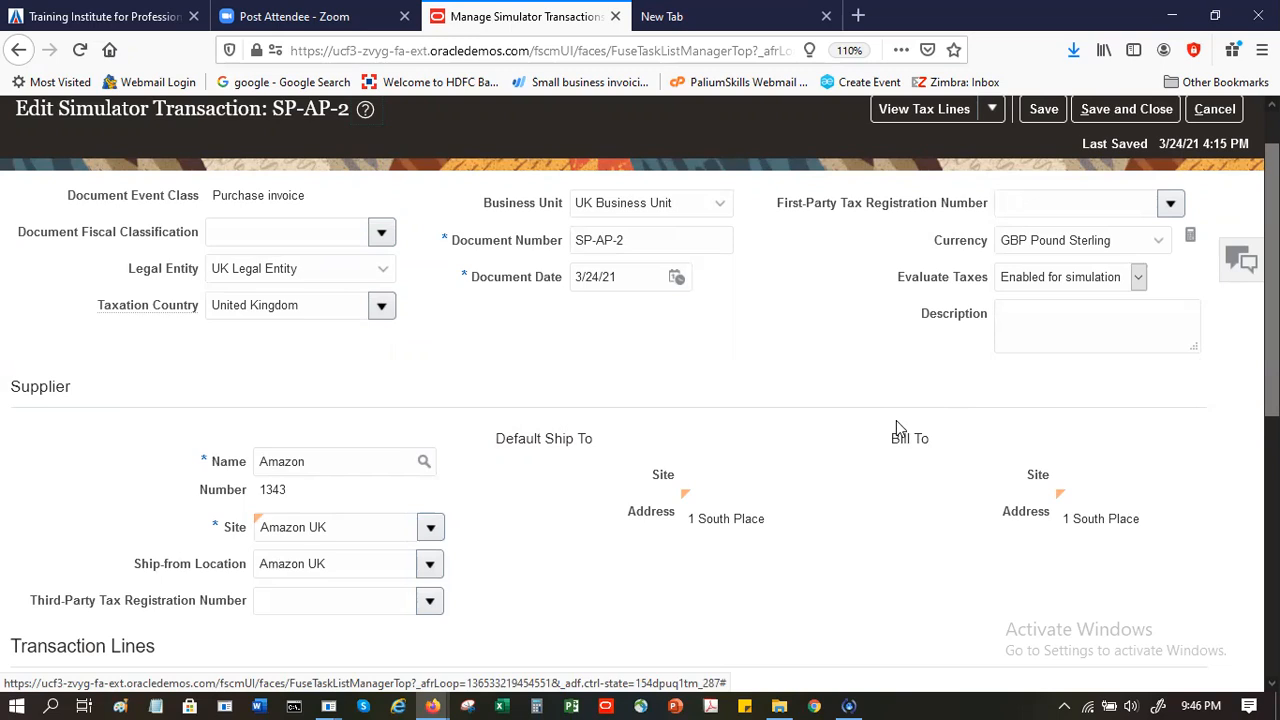
Start a manual tax line for the Hardware line with the rate name GB VAT TAX DEFAULT ZERO RATE
scroll(1270, 400, "down", 5)
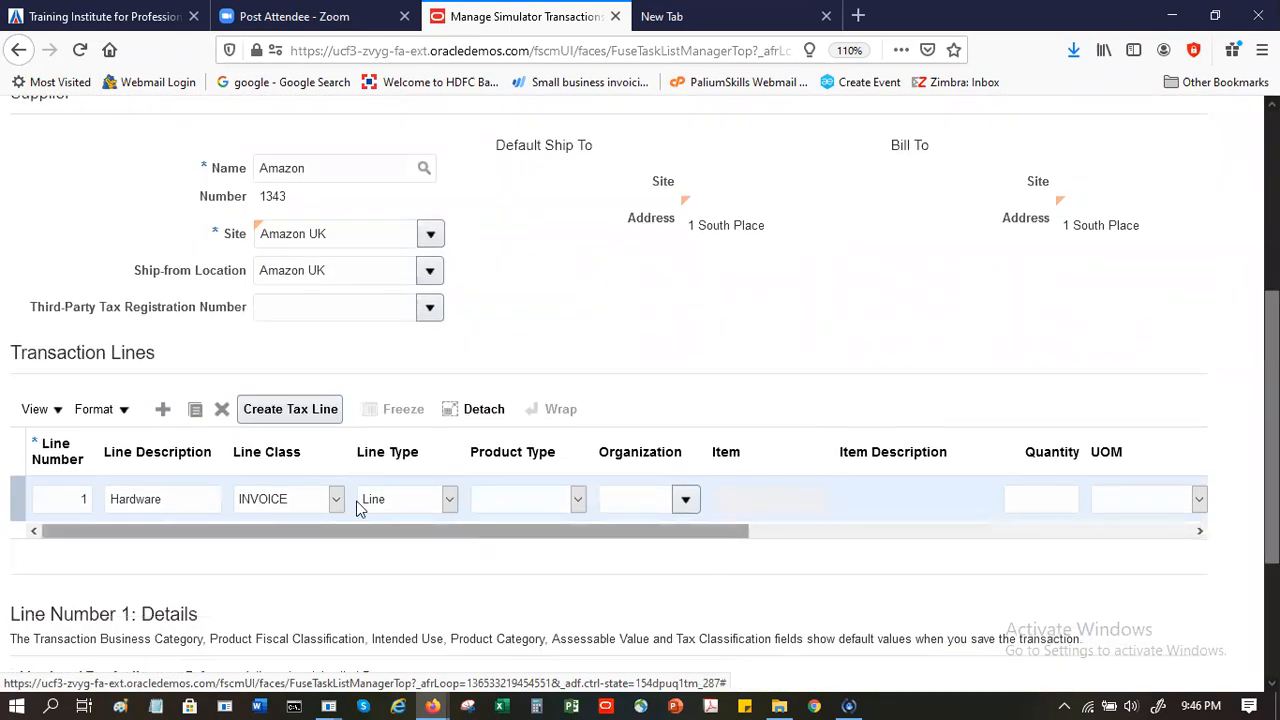
left_click(289, 409)
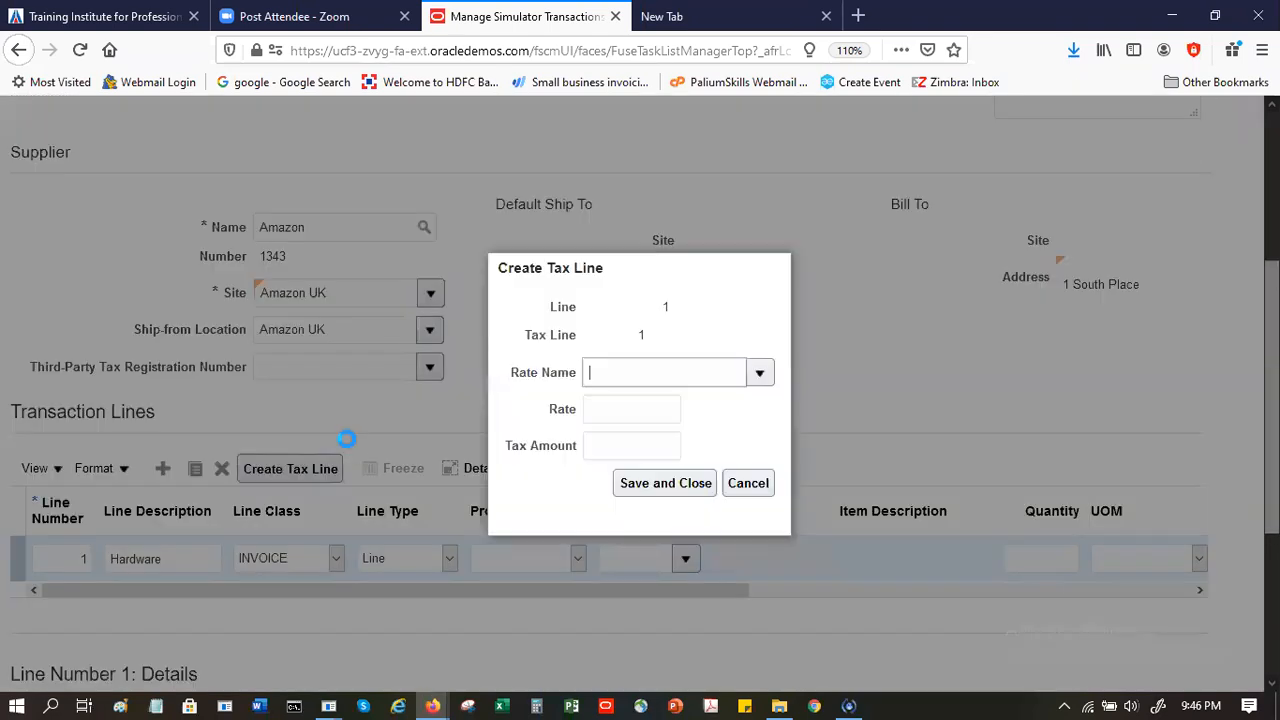
left_click(762, 376)
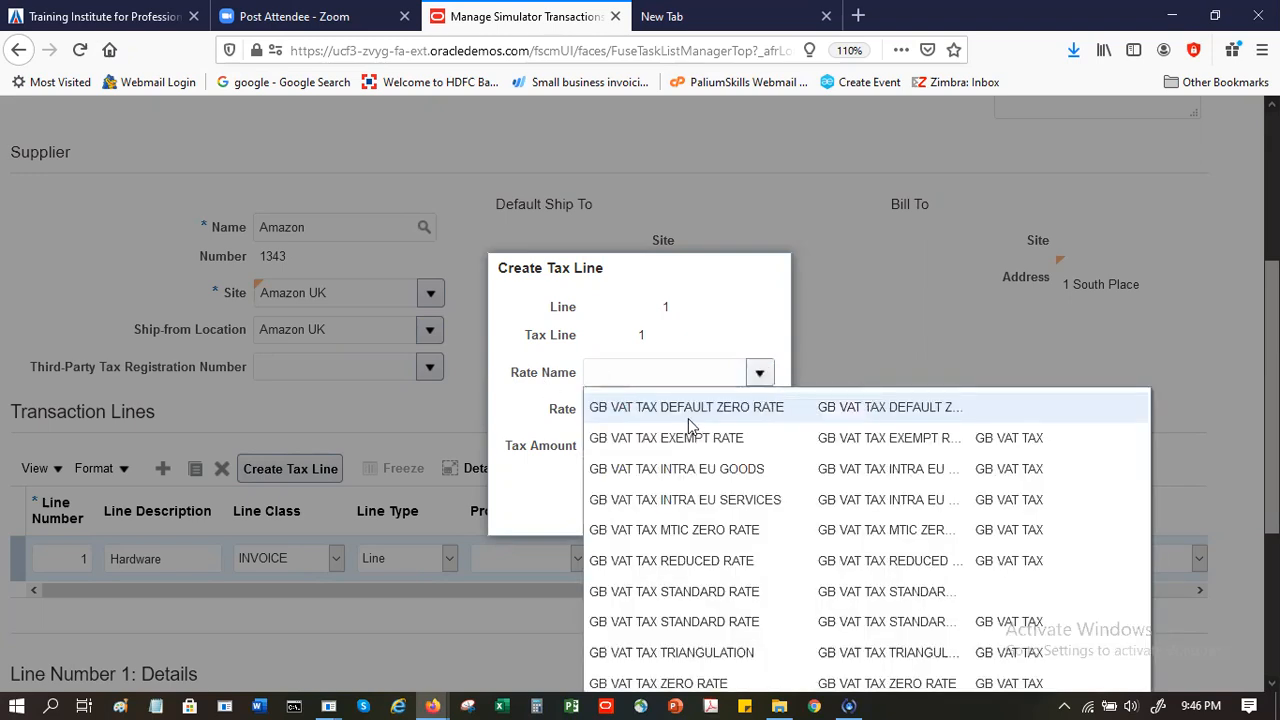
left_click(684, 410)
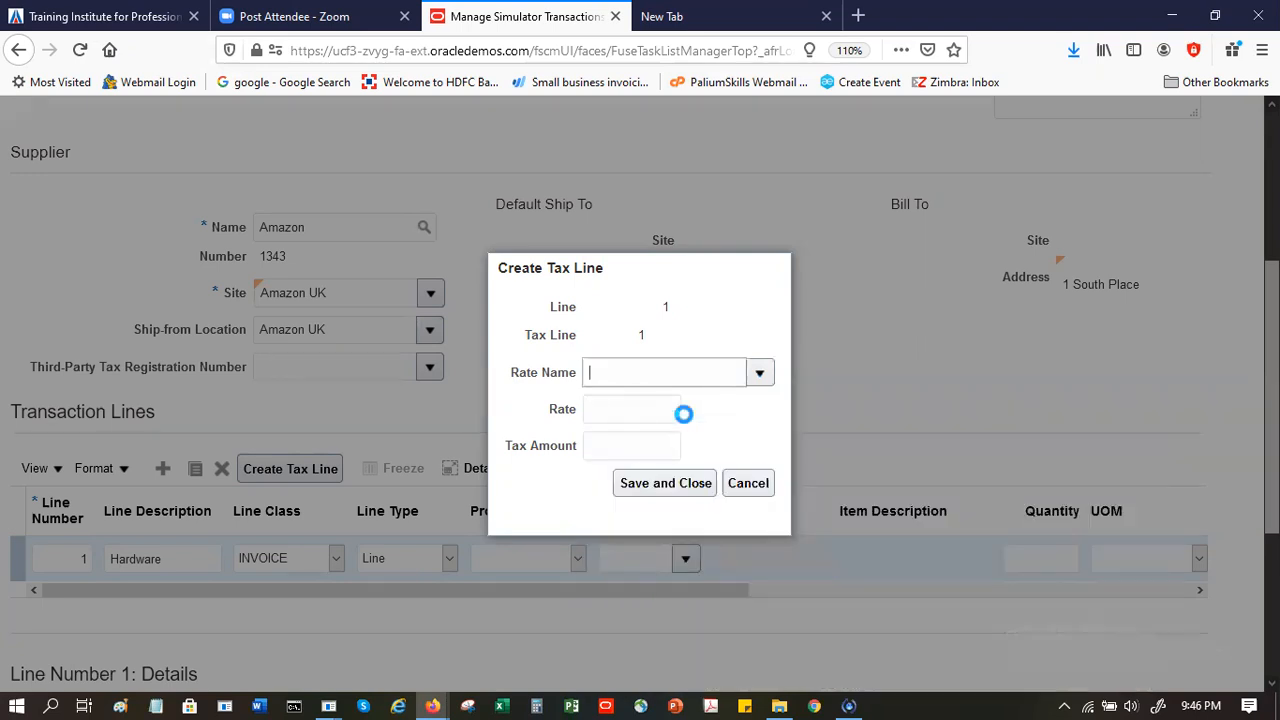
Set the new tax line's rate to 5 and its tax amount to 100, and save it
left_click(652, 416)
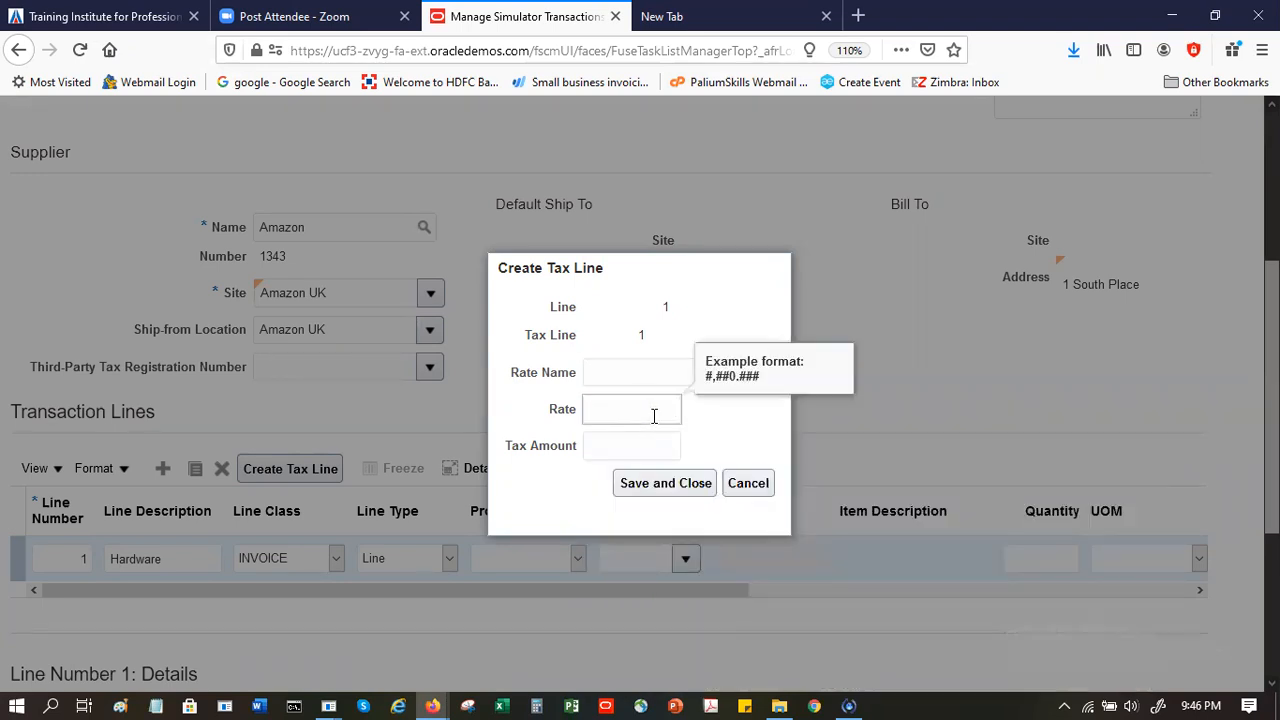
left_click_drag(659, 410, 740, 424)
type("5")
left_click(660, 445)
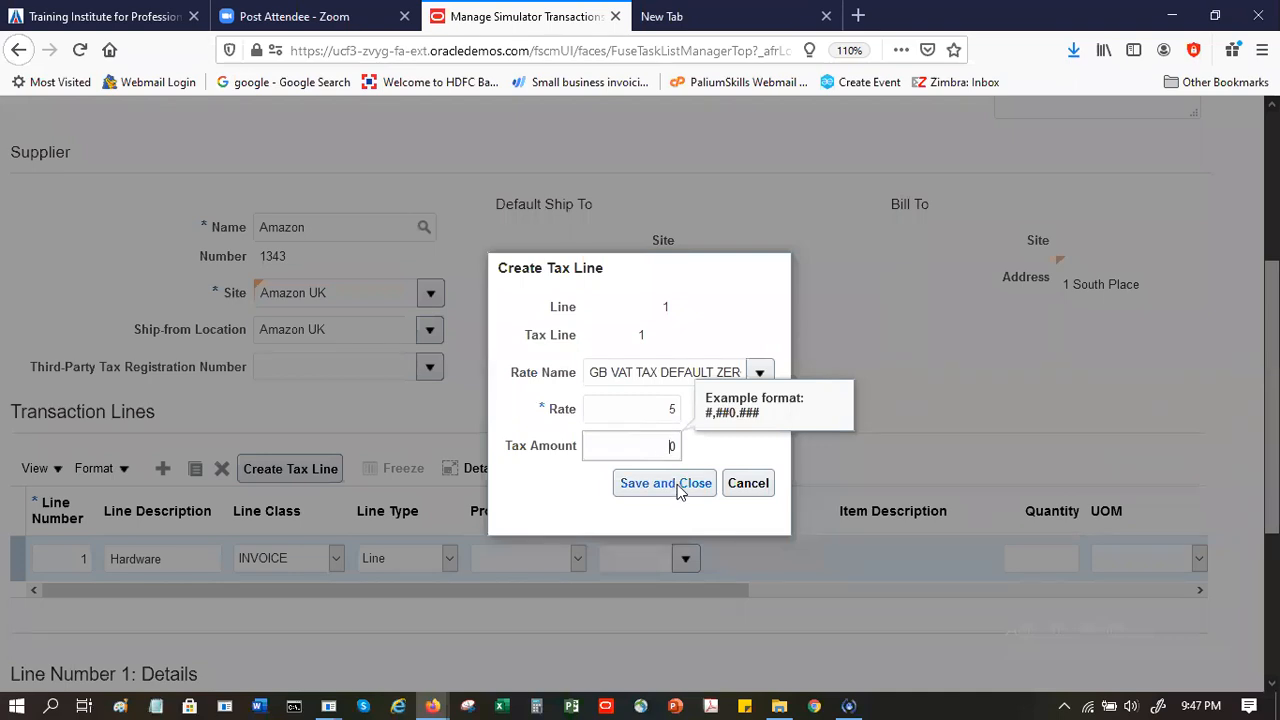
left_click_drag(666, 446, 712, 450)
type("100")
left_click(640, 490)
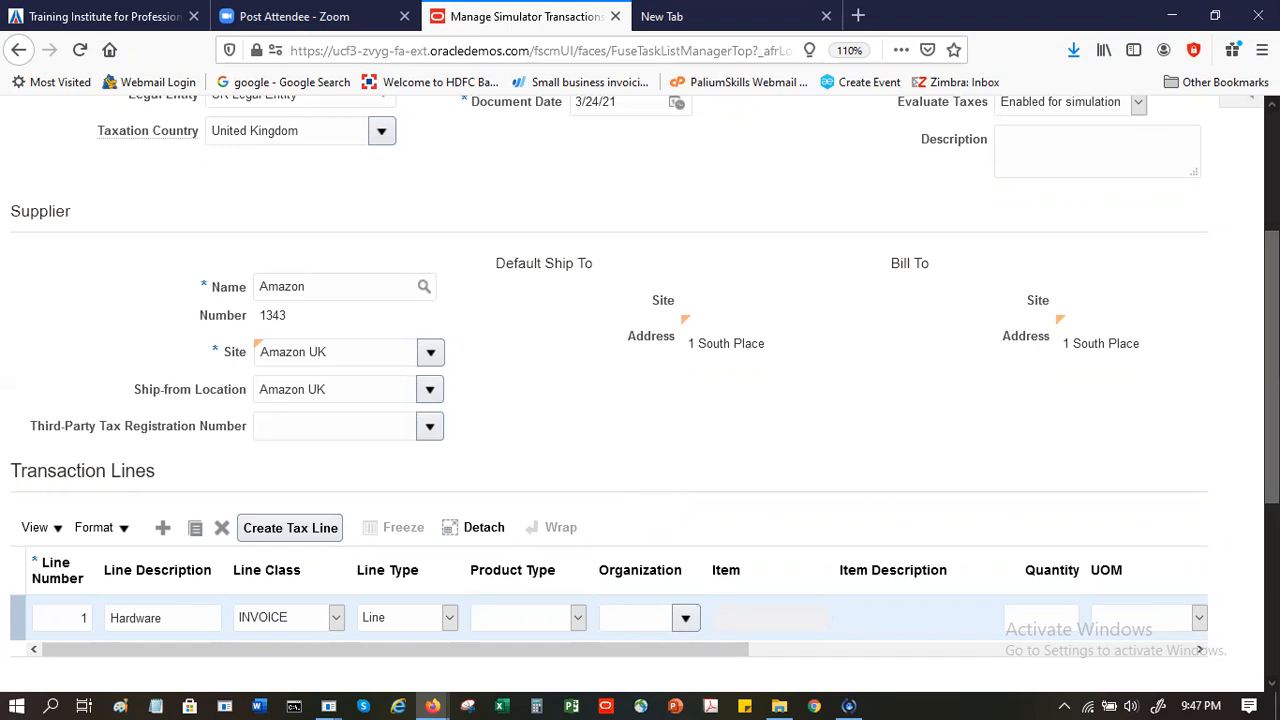
Check the Hardware line's tax attributes and view the tax line details of the transaction
scroll(640, 400, "down", 5)
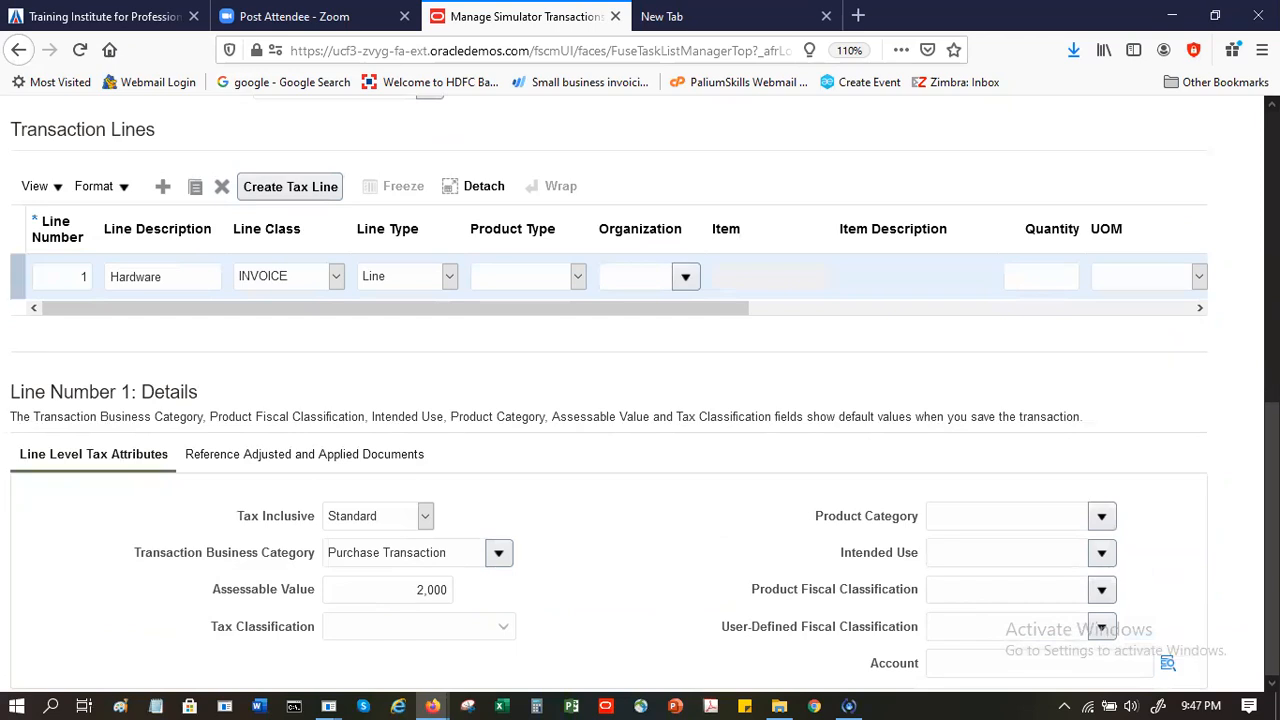
scroll(971, 199, "up", 8)
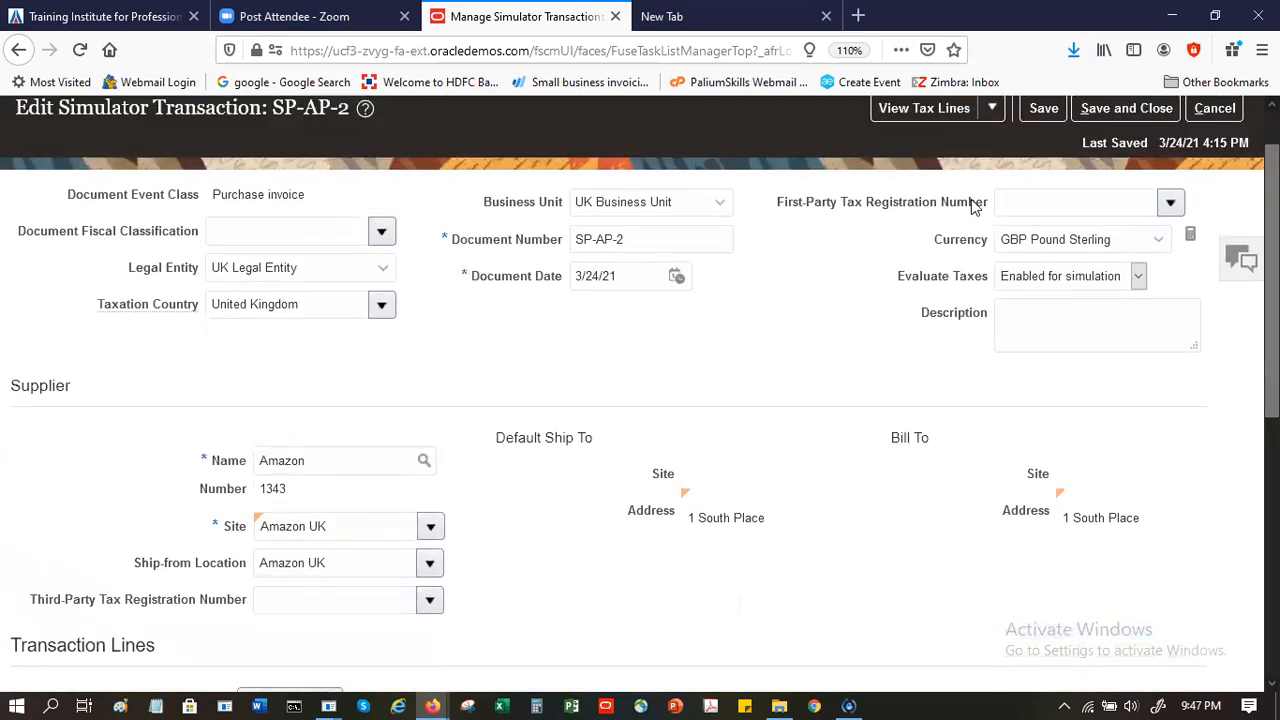
left_click(930, 109)
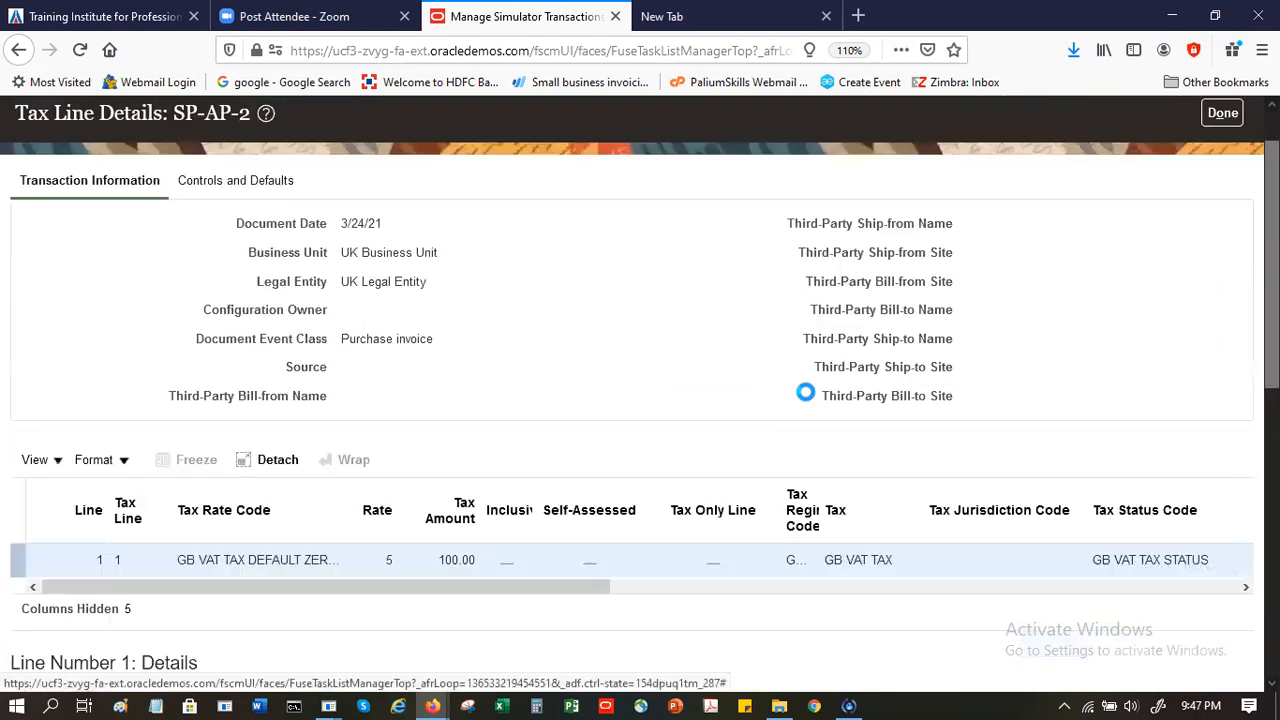
Review all columns of the GB VAT TAX line, through to the tax point, taxable amount and place of supply
left_click_drag(517, 590, 536, 590)
left_click_drag(761, 615, 1018, 615)
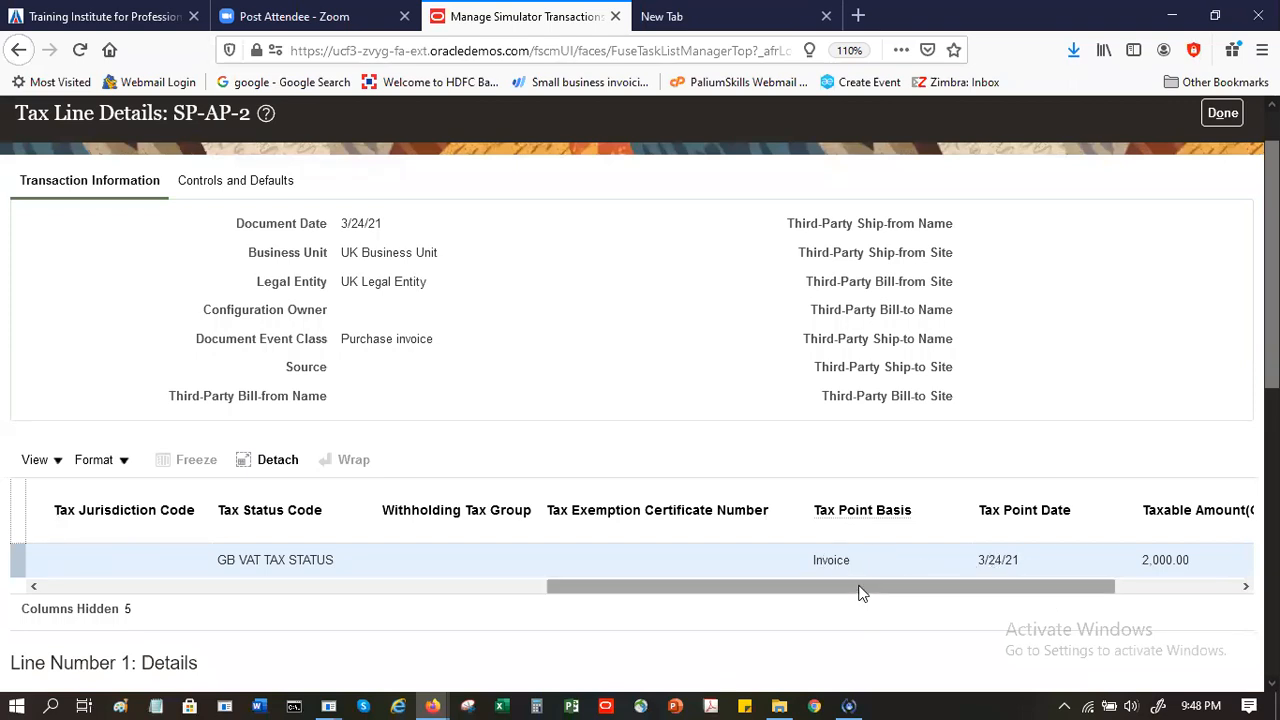
left_click_drag(862, 592, 1037, 606)
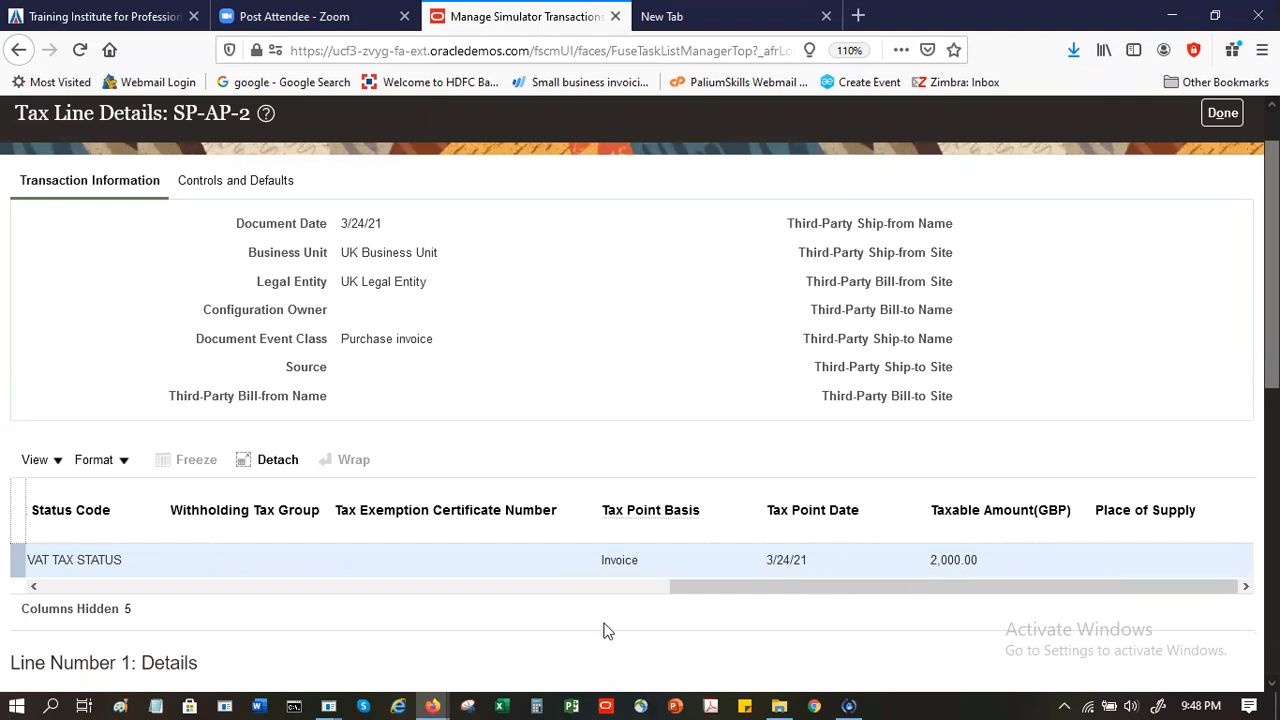
left_click_drag(679, 597, 29, 607)
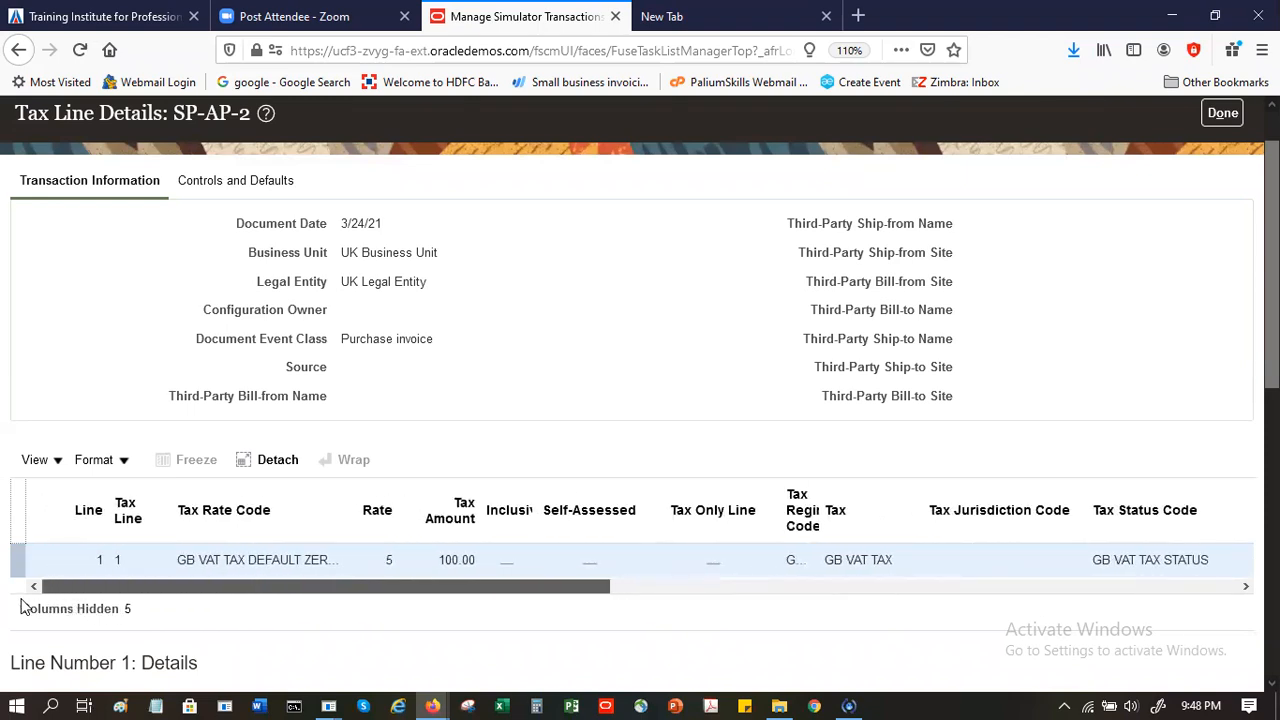
Examine the Line Number 1 details and its rule types, widening the Result Type column to read the full results
left_click_drag(1275, 365, 1275, 615)
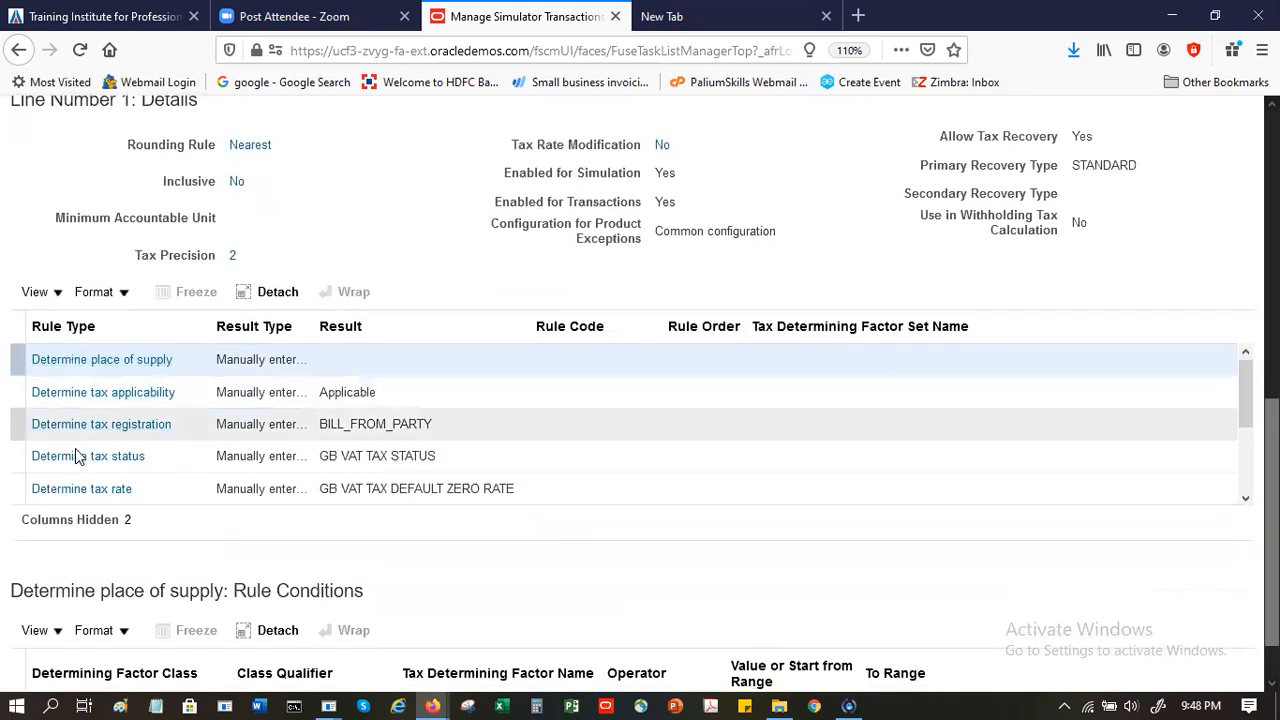
left_click(100, 497)
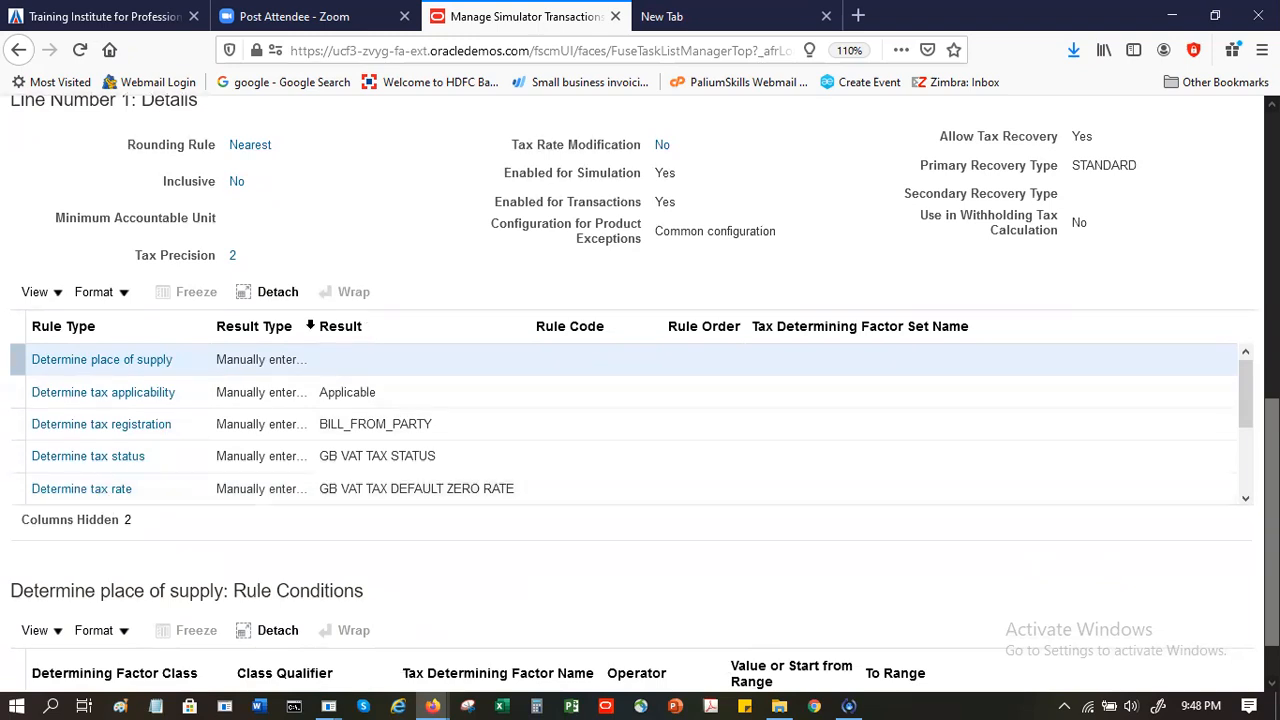
left_click(308, 327)
left_click_drag(309, 327, 365, 330)
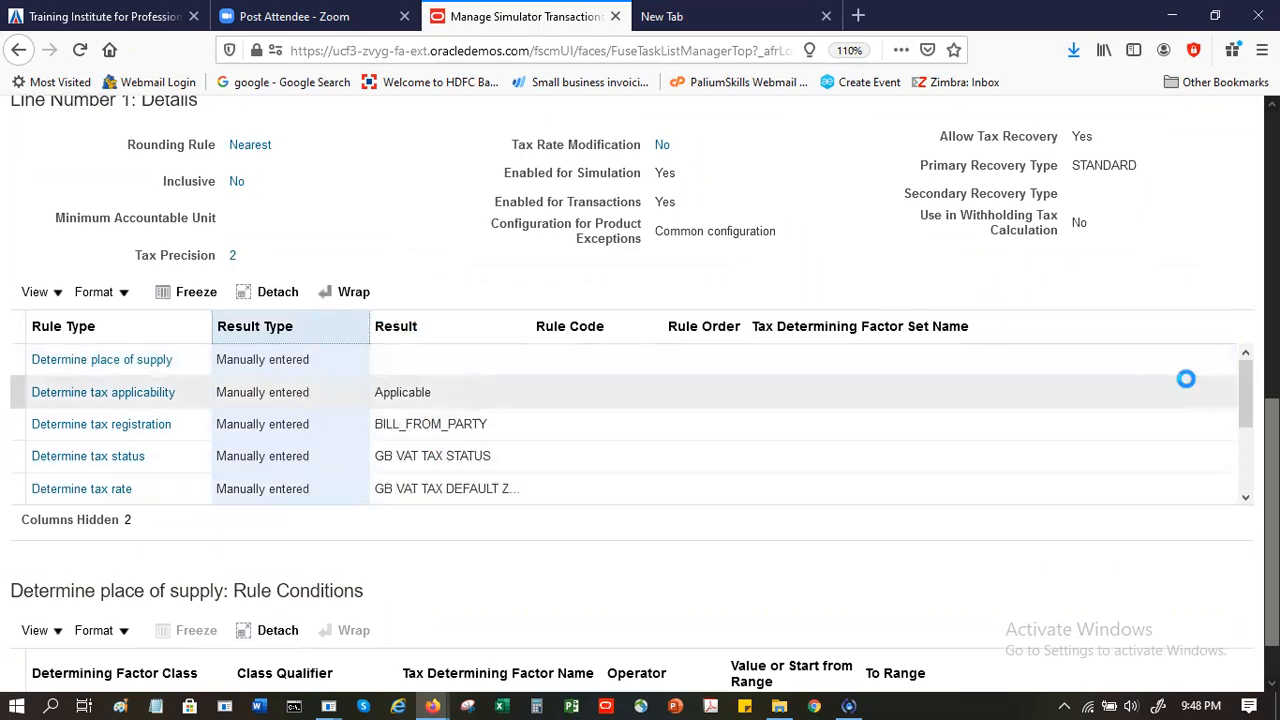
scroll(1243, 400, "down", 1)
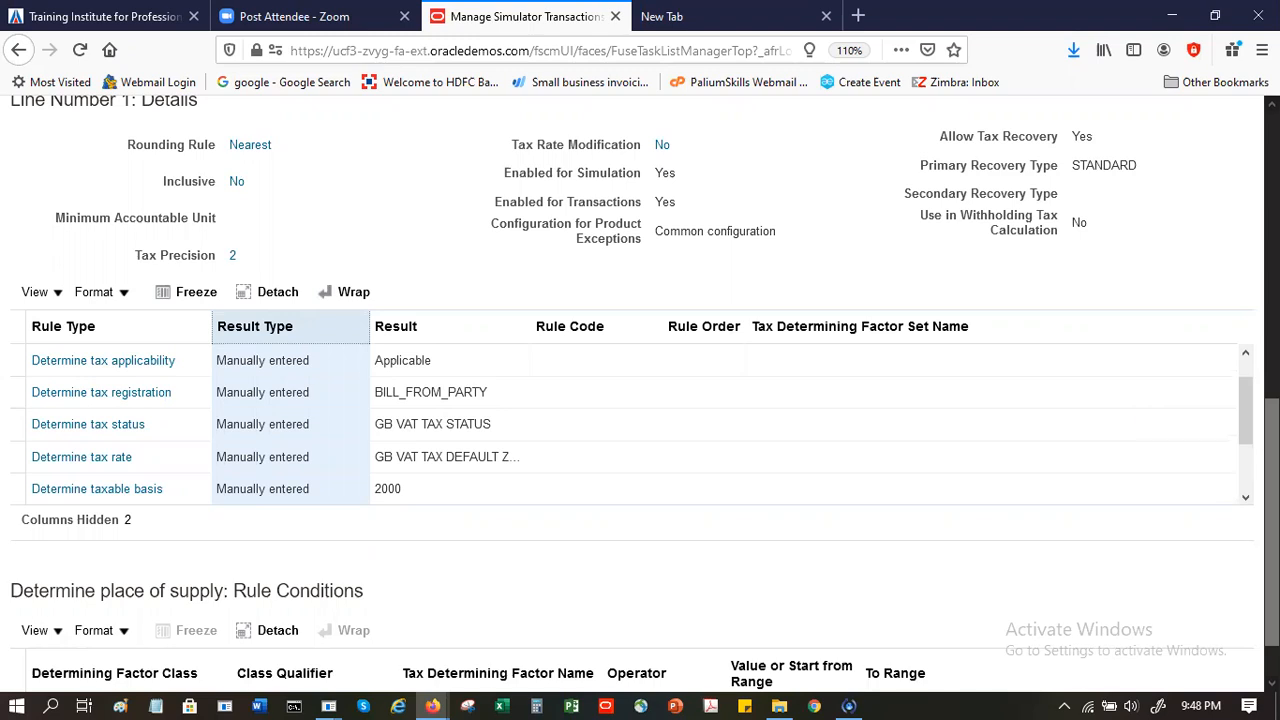
scroll(1247, 414, "down", 1)
scroll(632, 425, "down", 1)
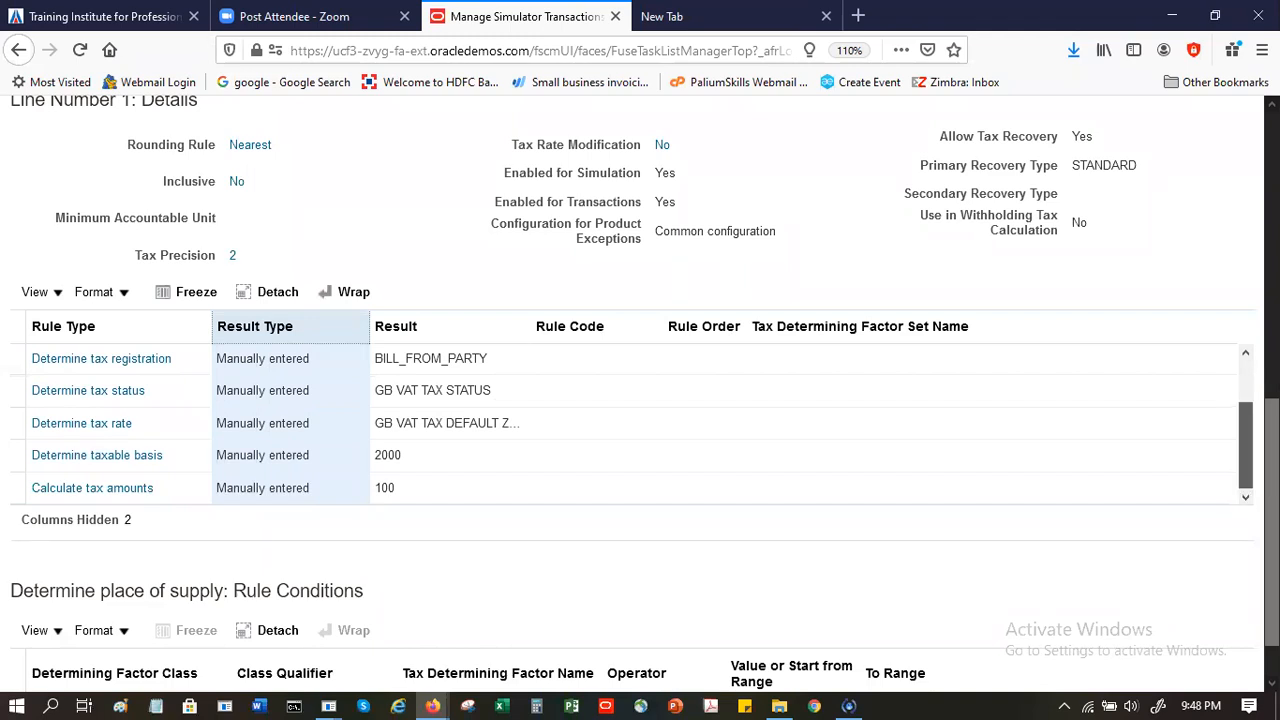
scroll(632, 425, "up", 2)
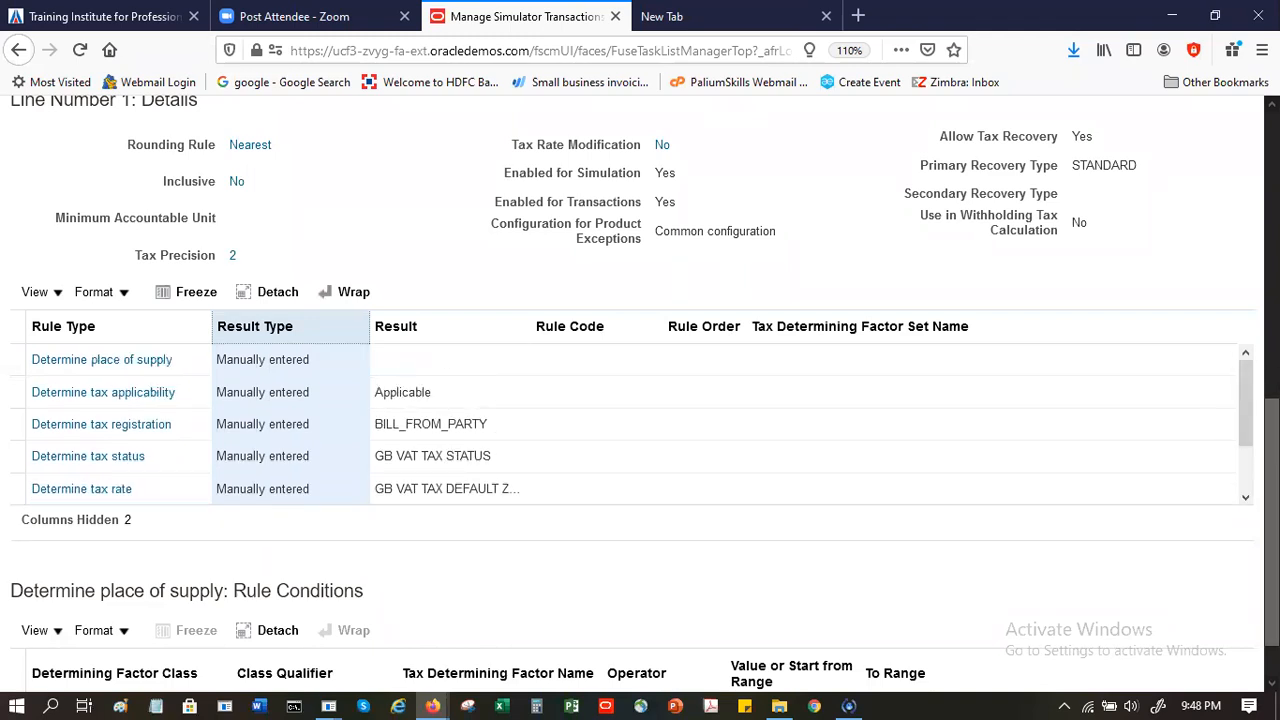
scroll(640, 400, "up", 5)
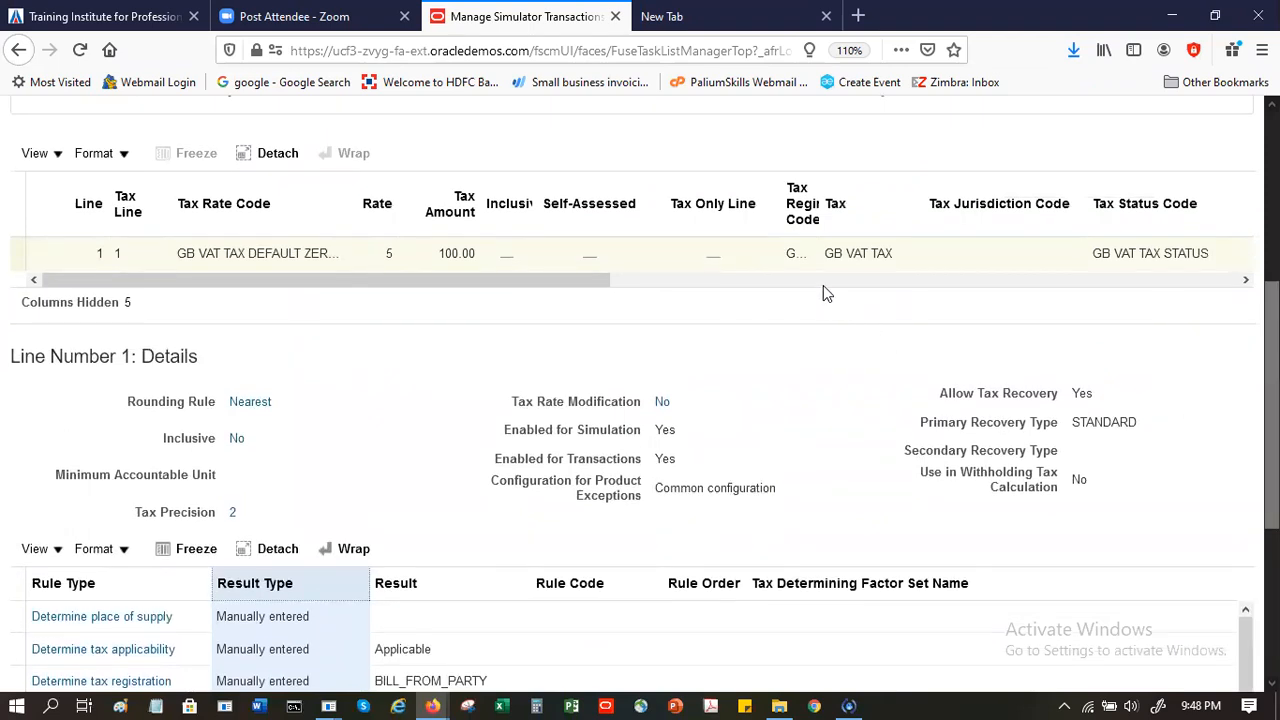
scroll(640, 400, "up", 4)
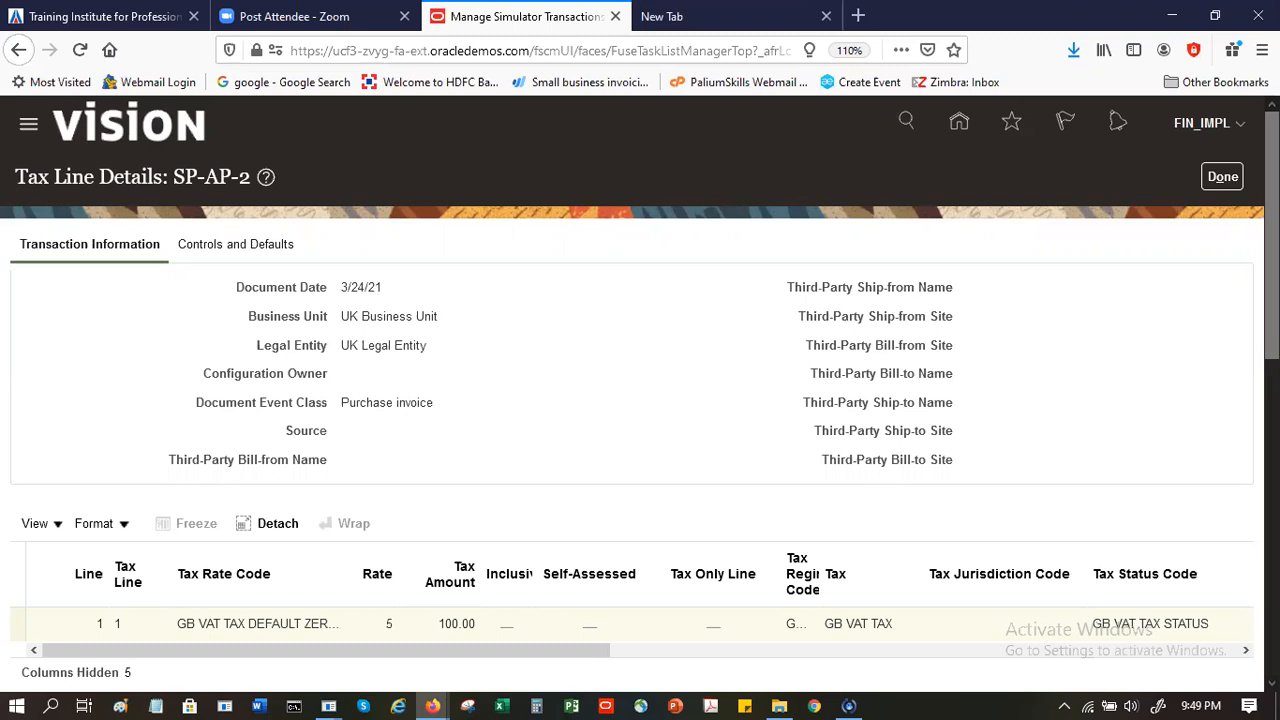
Check the controls and defaults of the tax line details, and return to editing the simulator transaction
left_click(250, 246)
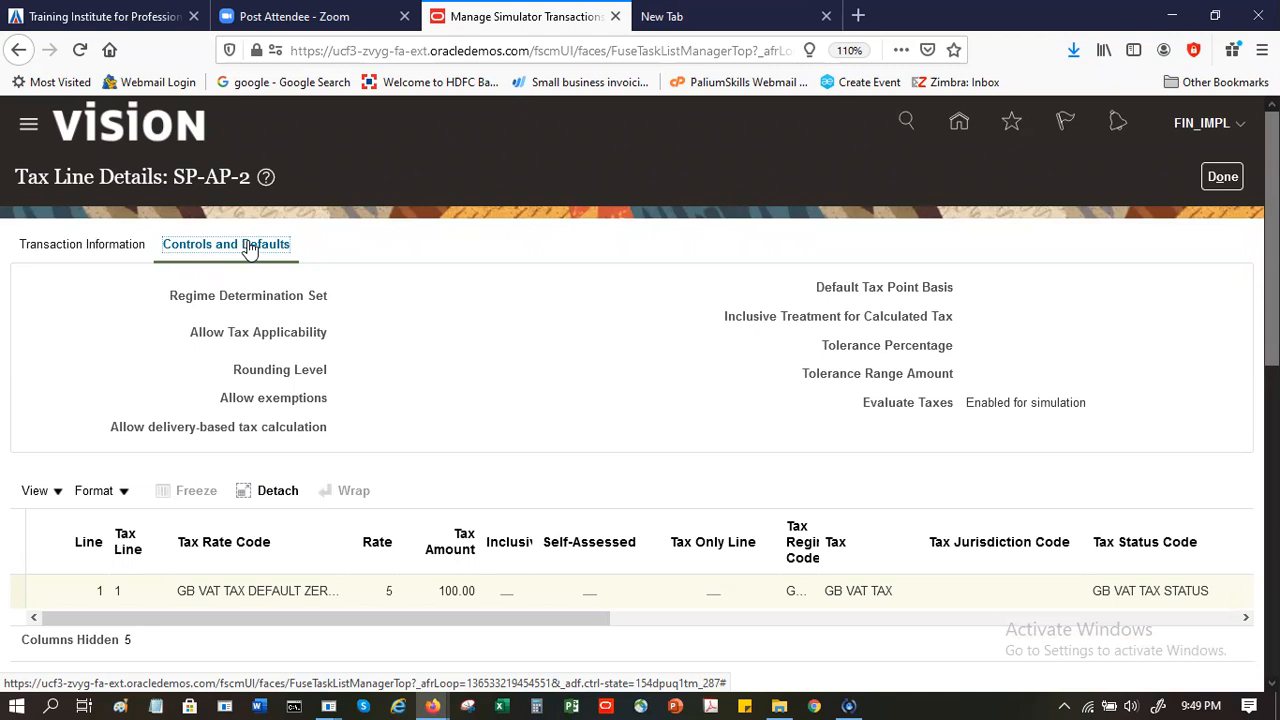
mouse_move(1272, 295)
left_mouse_down()
mouse_move(1272, 607)
mouse_move(1272, 290)
left_mouse_up()
left_click(1220, 177)
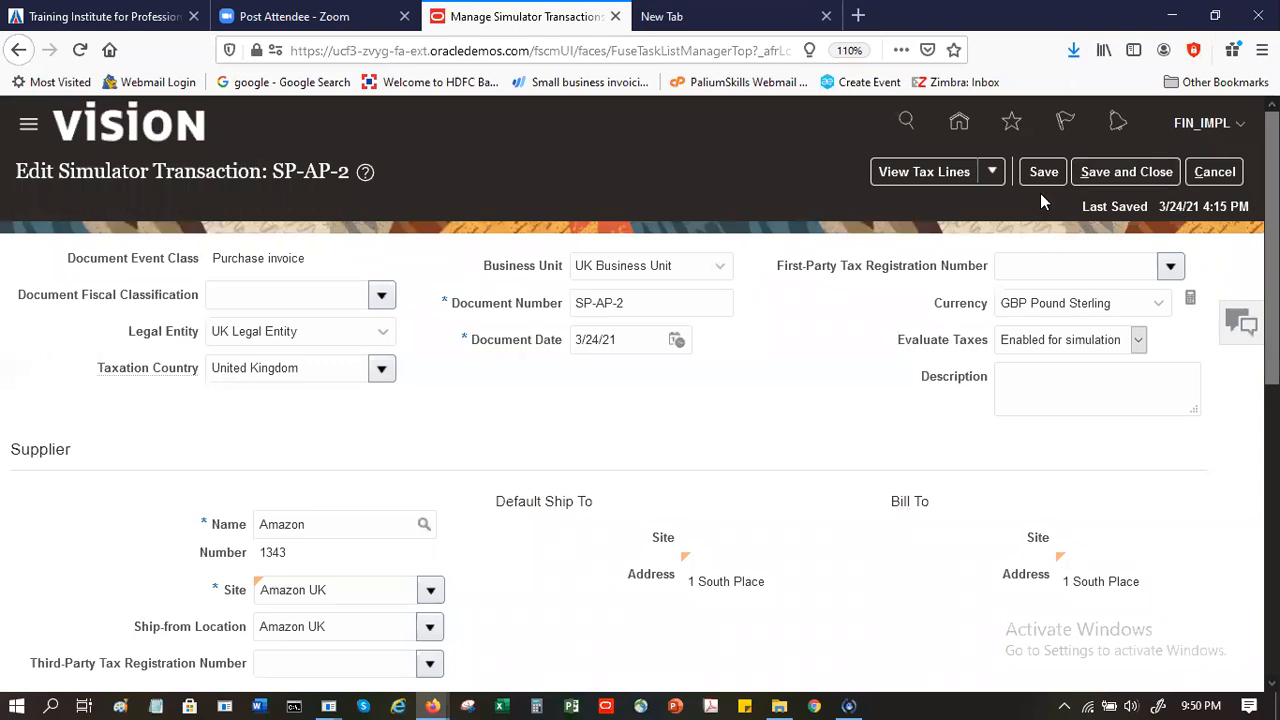
Save and close transaction SP-AP-2, and leave the simulator transactions for the Define Taxes for Rapid Implementation task list
left_click(1117, 174)
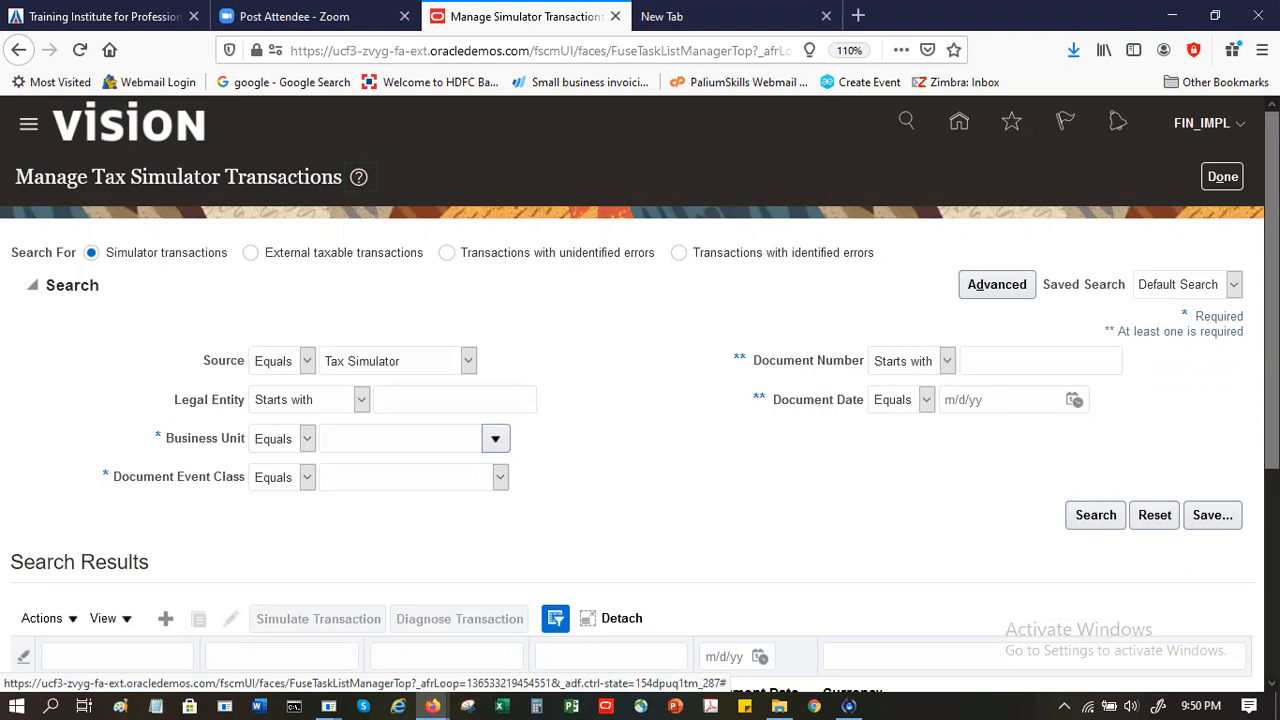
left_click(1221, 180)
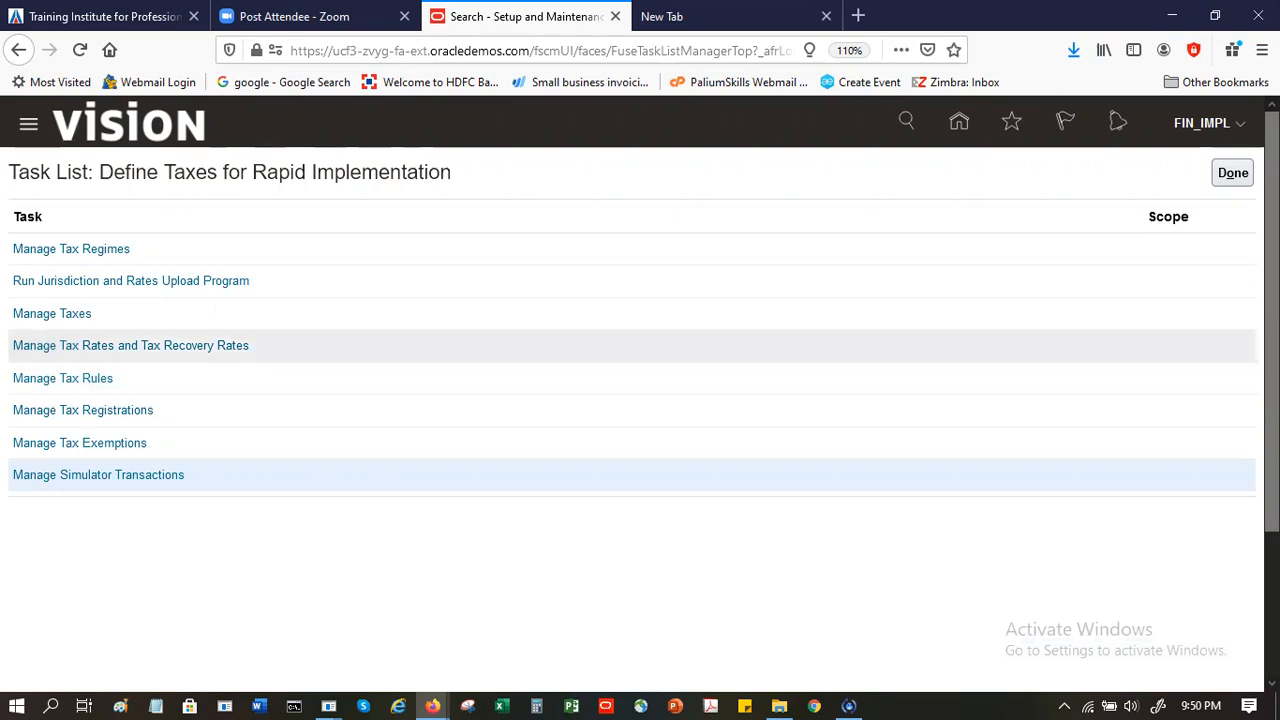
scroll(715, 345, "down", 1)
scroll(715, 345, "up", 1)
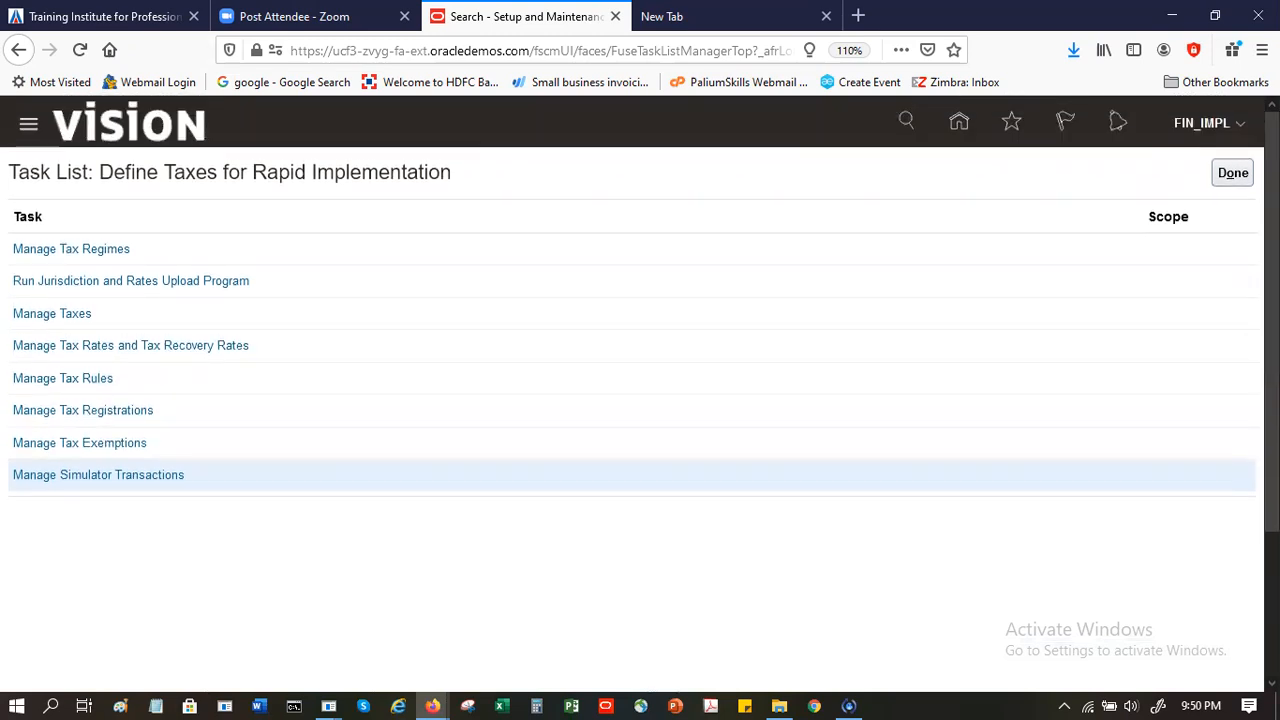
Open the Manage Tax Regimes task and show its rapid setup spreadsheet options
left_click(75, 250)
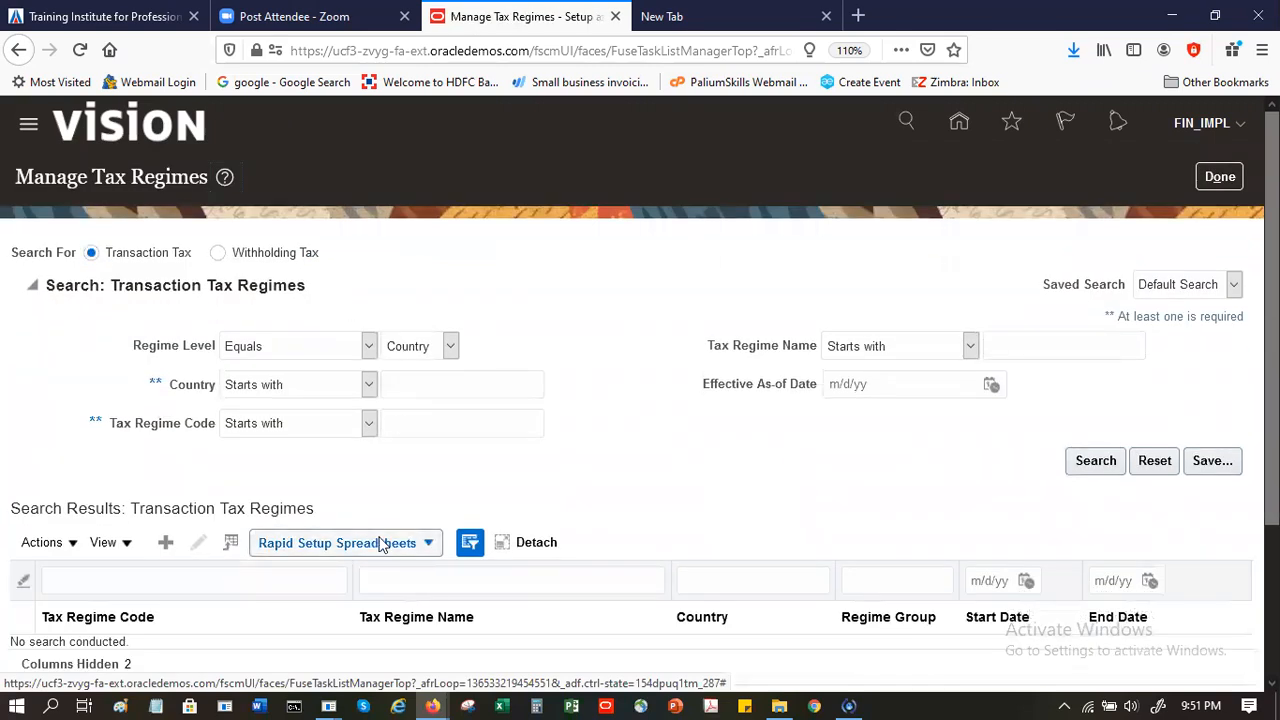
left_click(429, 544)
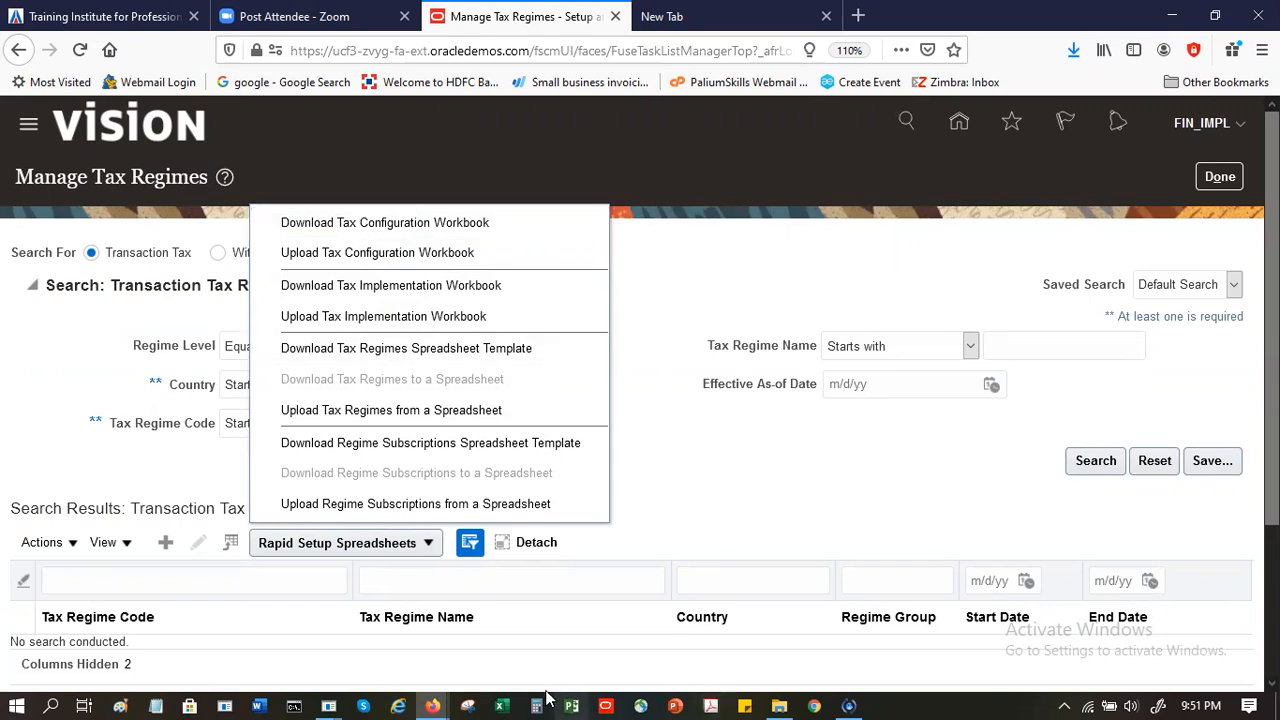
Switch to Excel and open the recent workbook TaxConfigurationWorkbookTemplate.xlsm
left_click(504, 700)
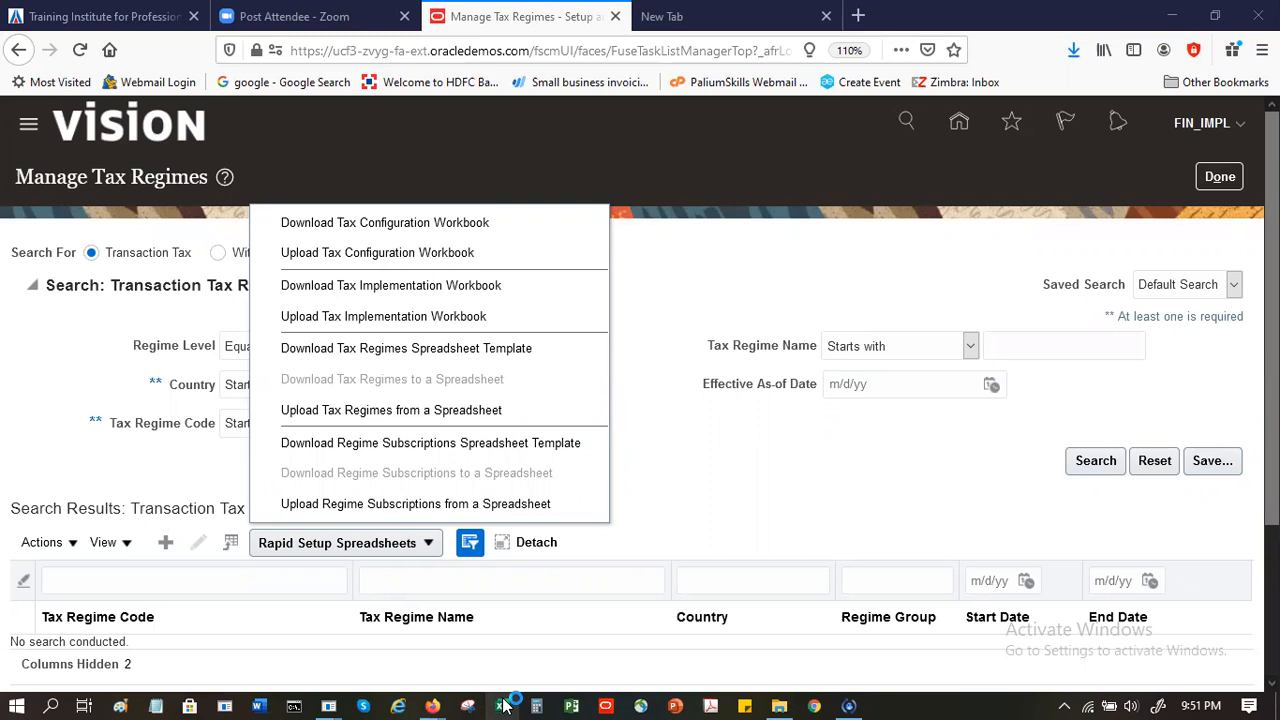
right_click(503, 706)
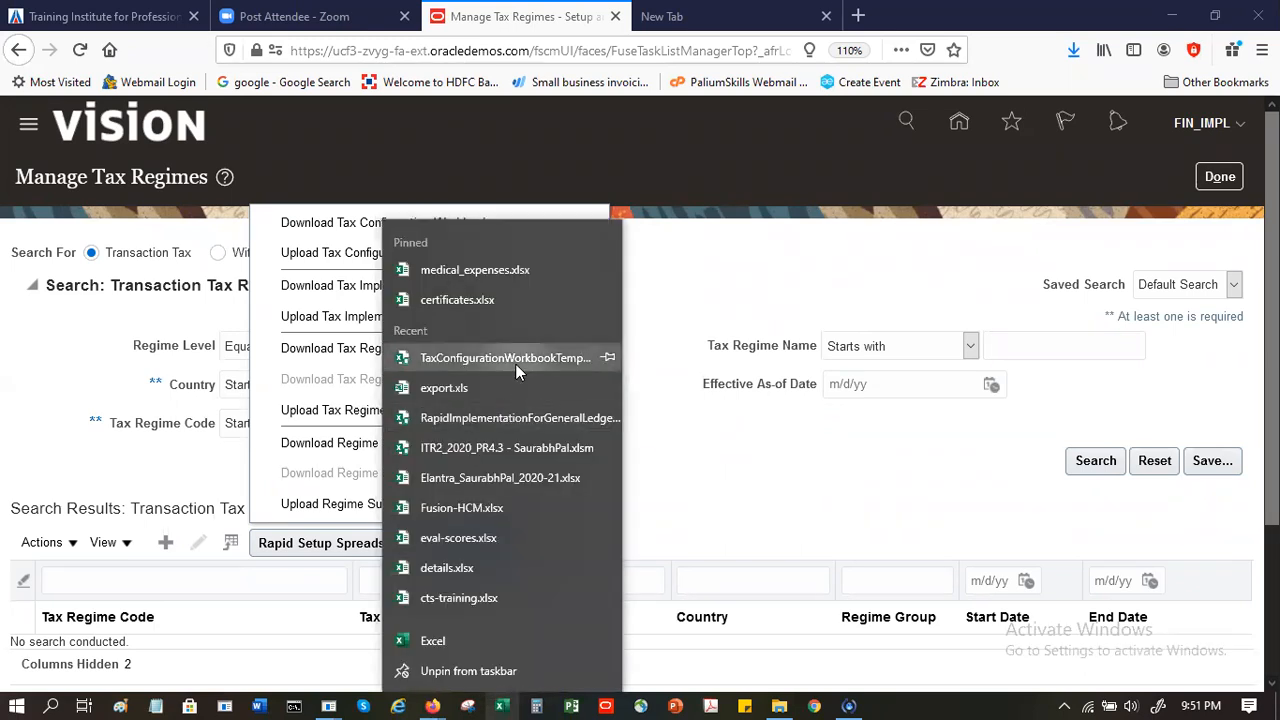
left_click(725, 331)
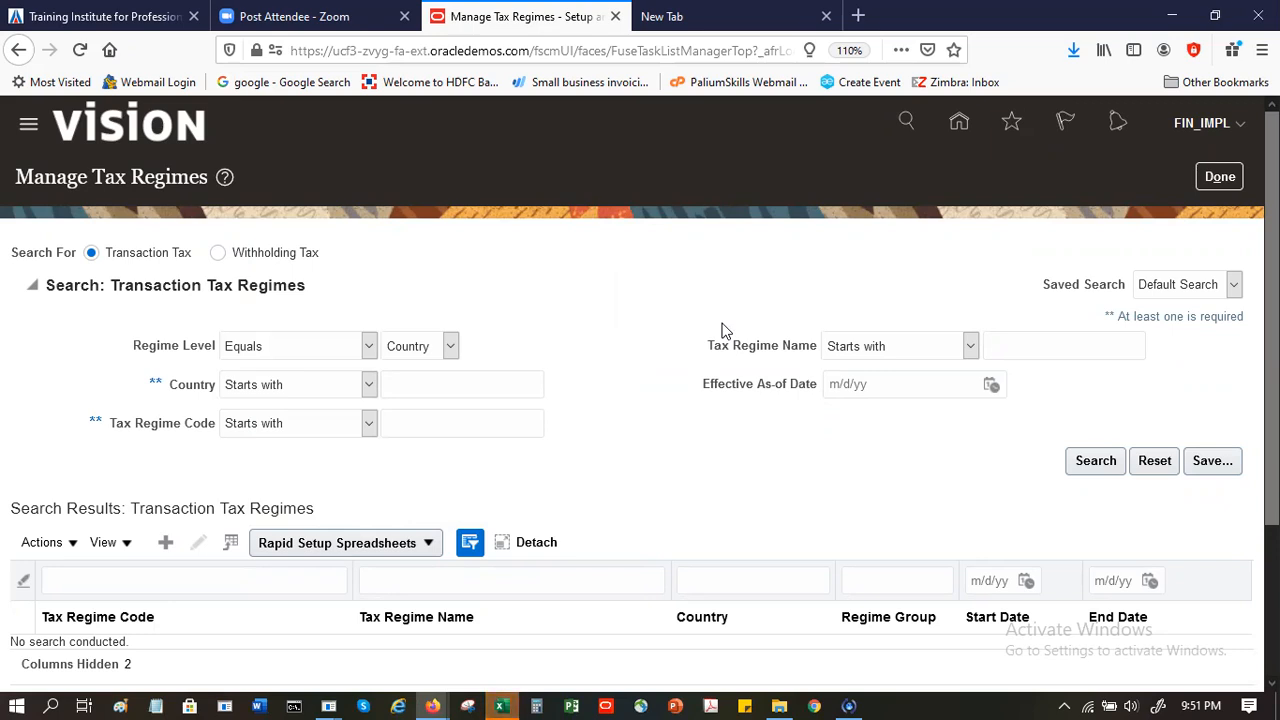
left_click(501, 705)
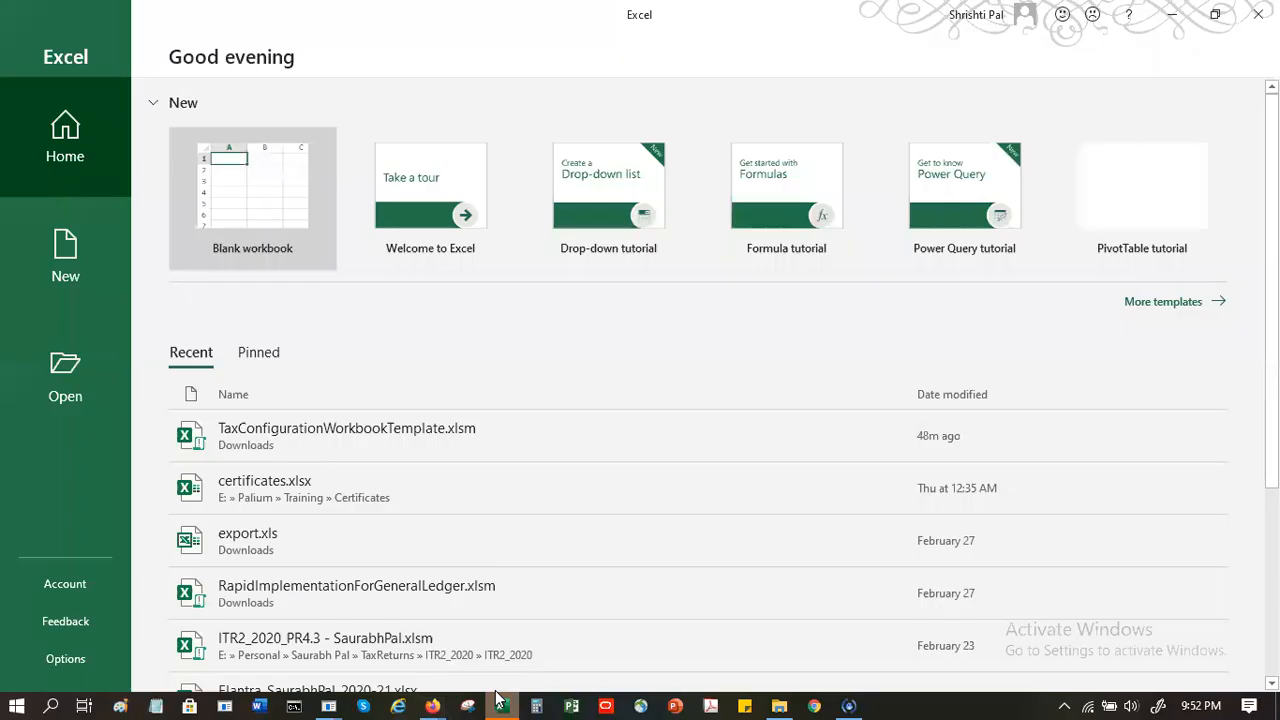
left_click(318, 435)
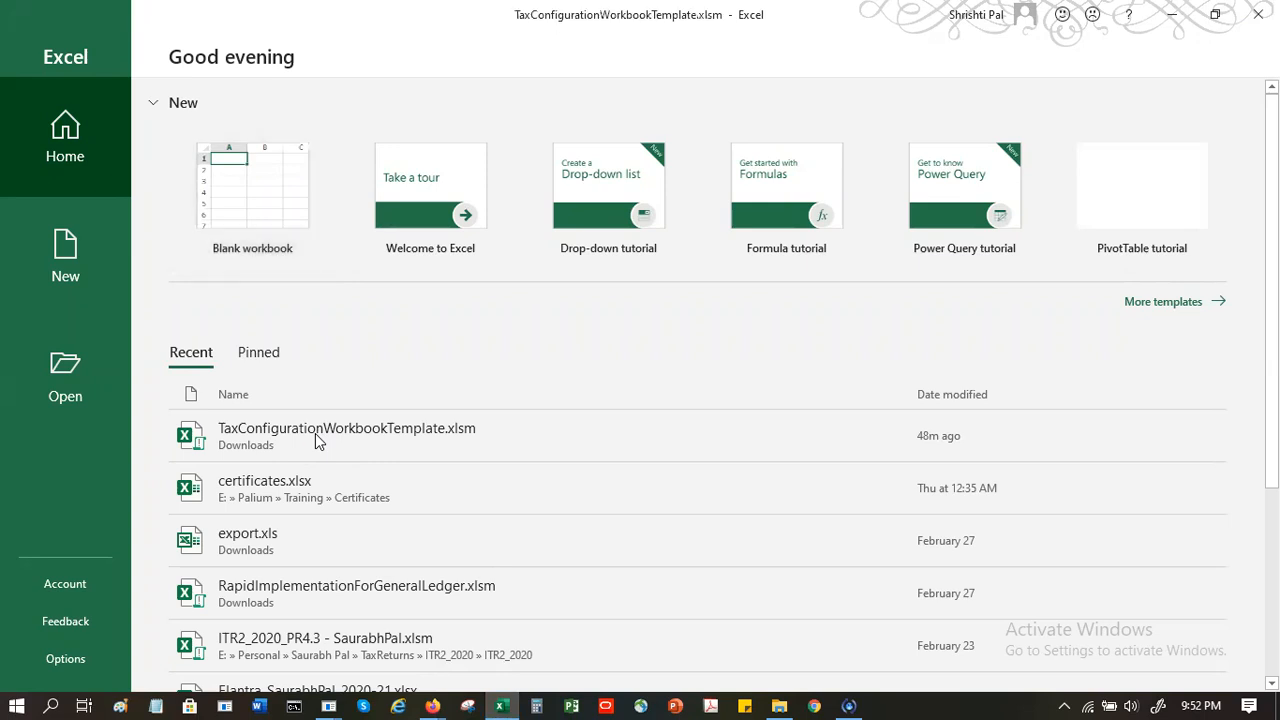
left_click(318, 440)
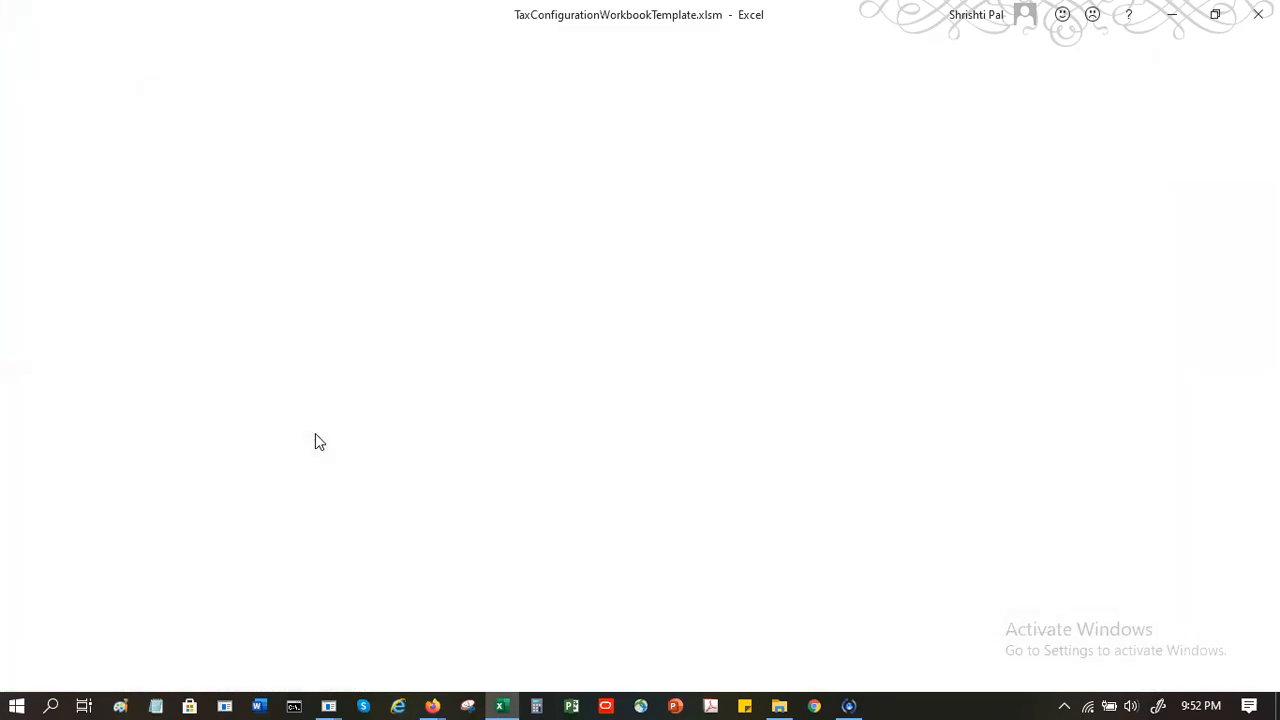
double_click(316, 433)
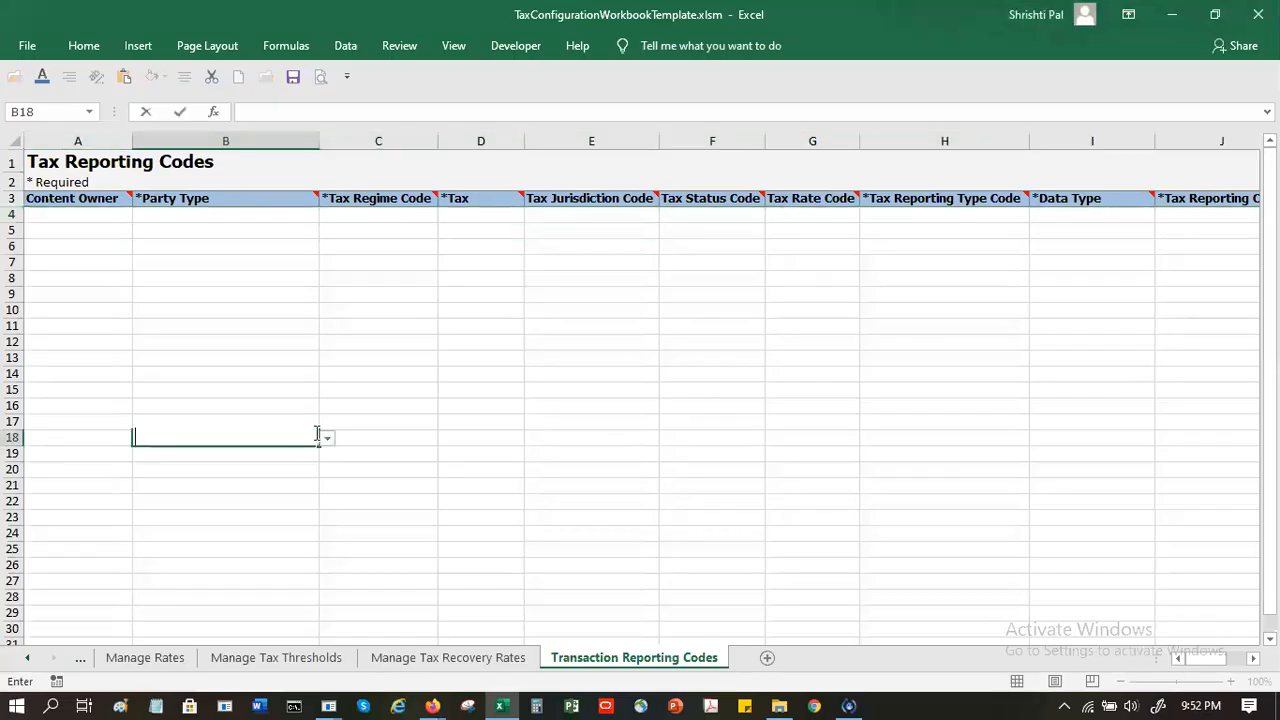
Read through the Tax Conf Workbook Instructions sheet, from the overview to the data loading and template format sections
left_click(26, 658)
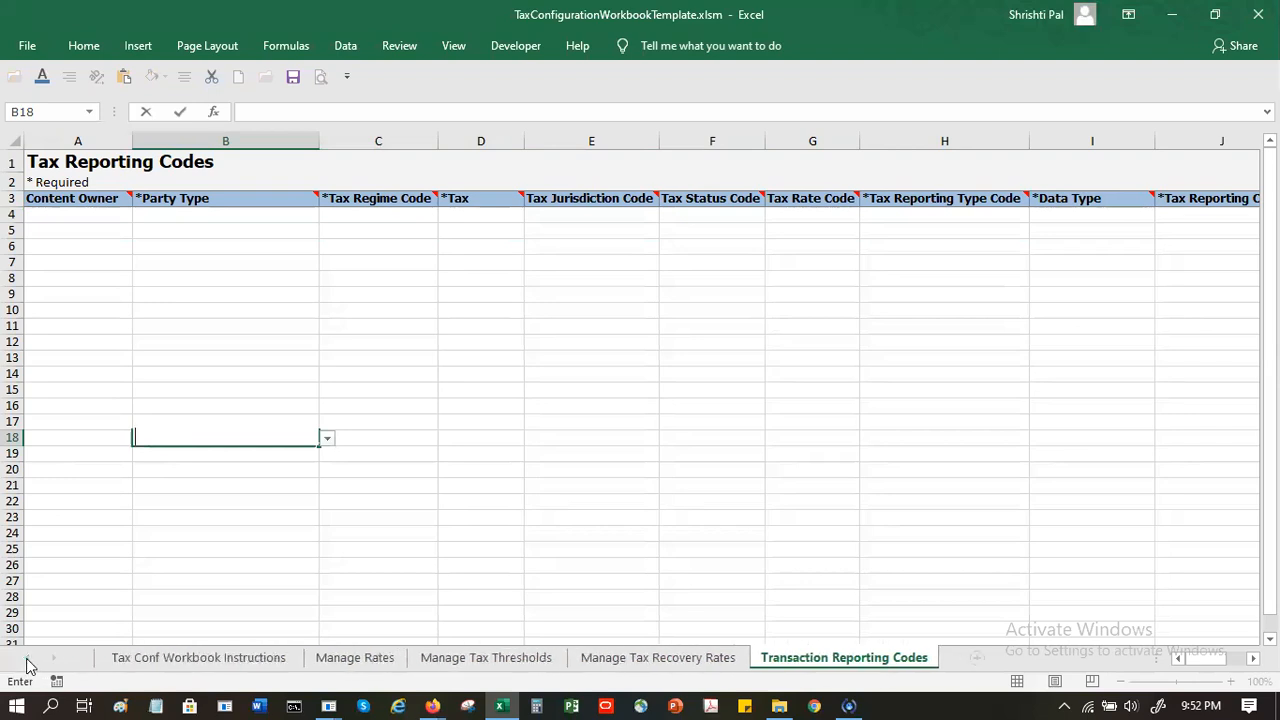
left_click(193, 675)
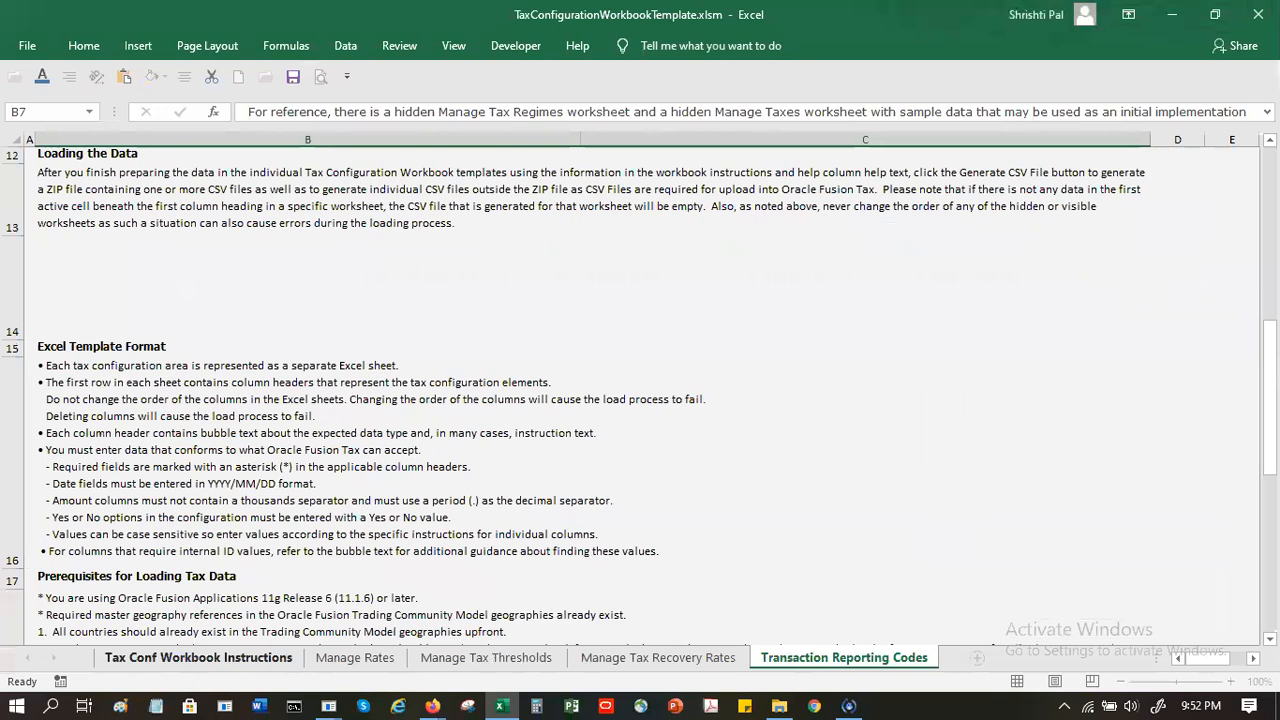
left_click_drag(1270, 398, 1270, 222)
left_click(352, 256)
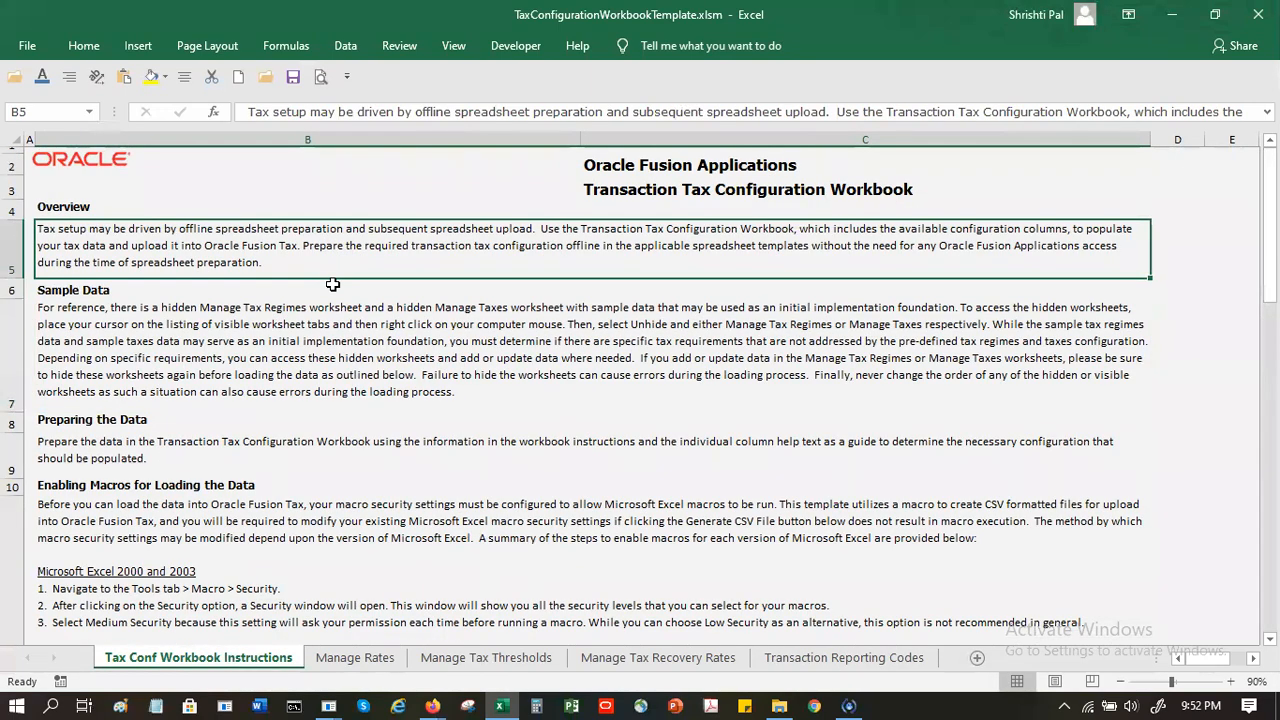
key("Right")
scroll(333, 284, "right", 3)
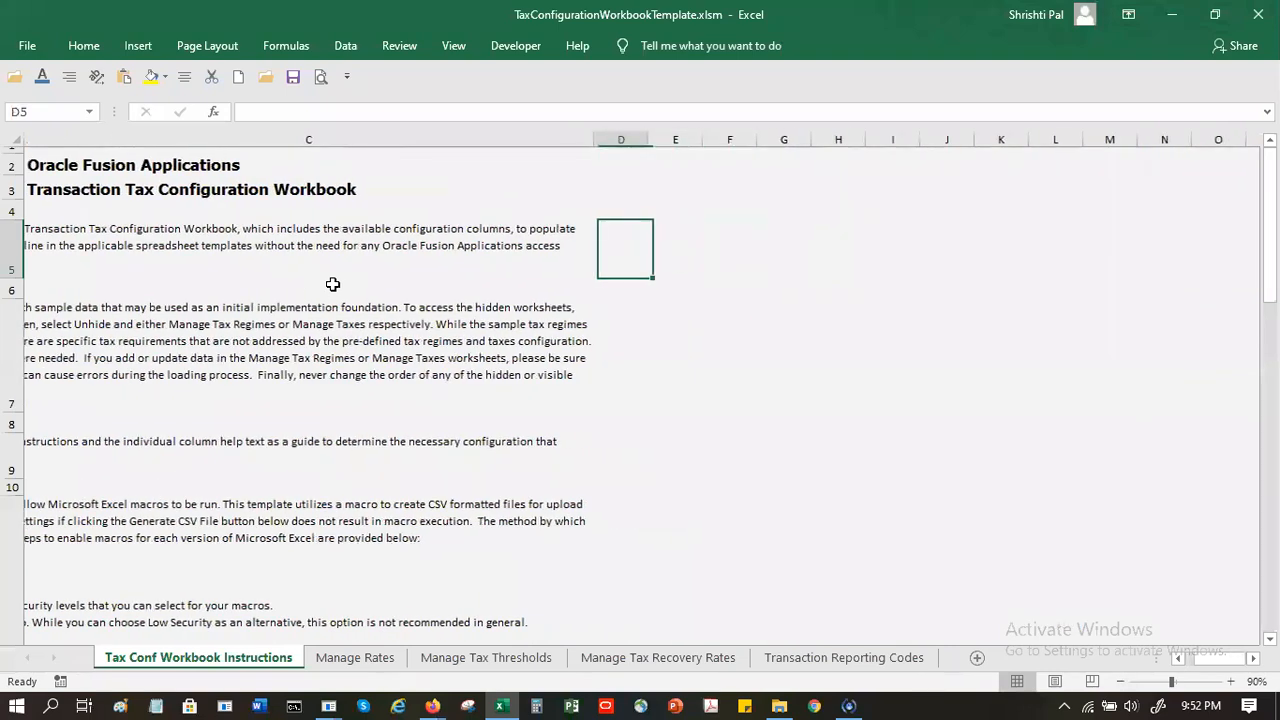
key("Home")
key("Down")
key("Down")
key("Down")
key("Down")
key("Down")
key("Down")
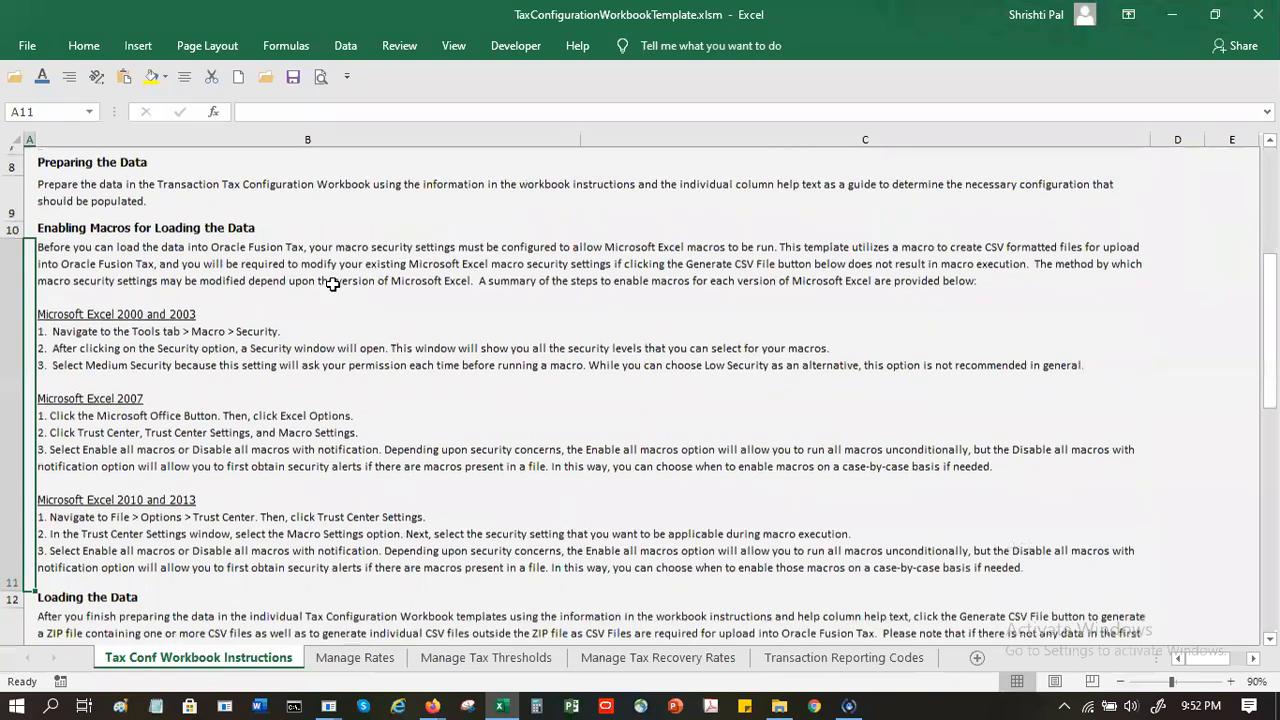
key("Down")
key("Down")
key("Down")
key("Down")
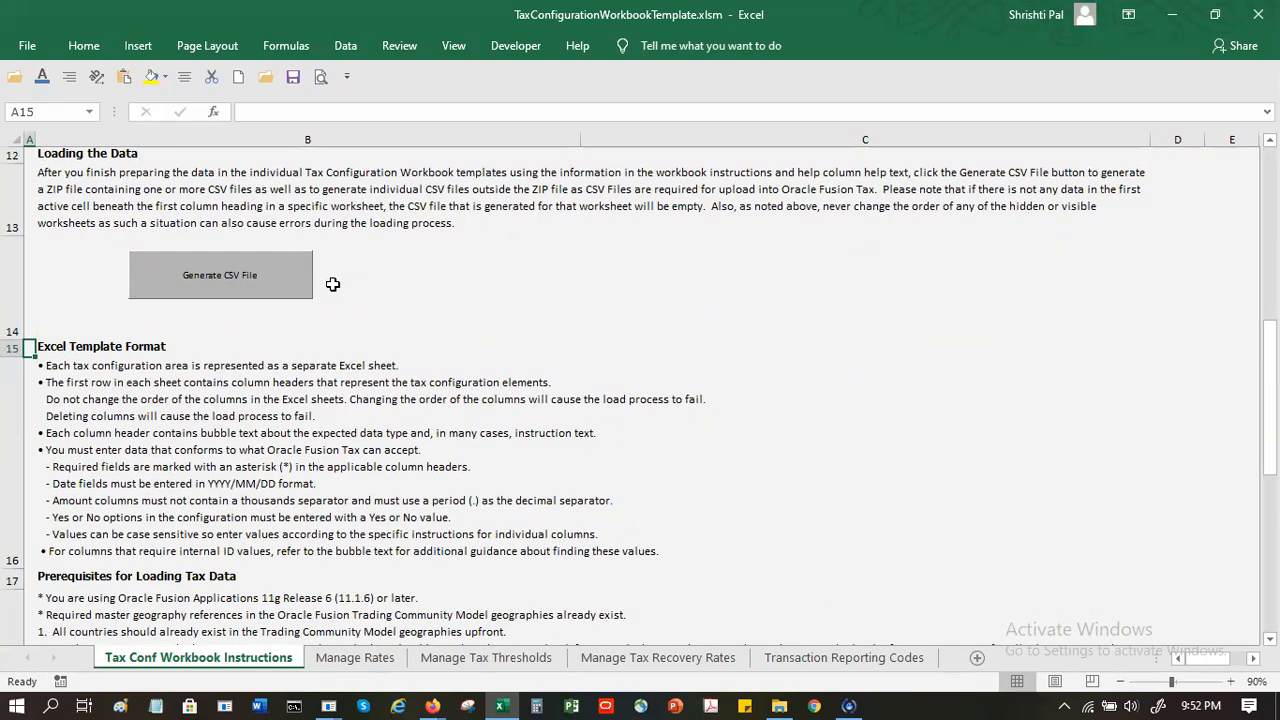
Unhide the Manage Tax Regimes sheet in the workbook
right_click(297, 657)
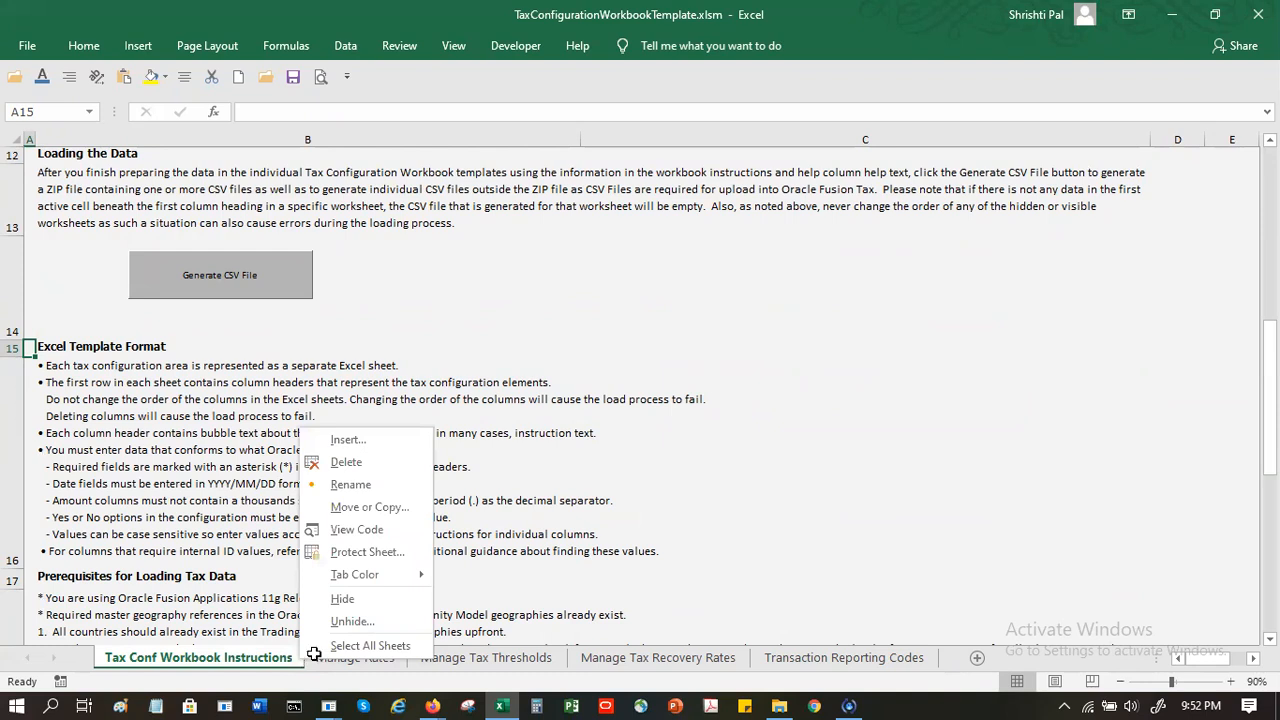
left_click(347, 622)
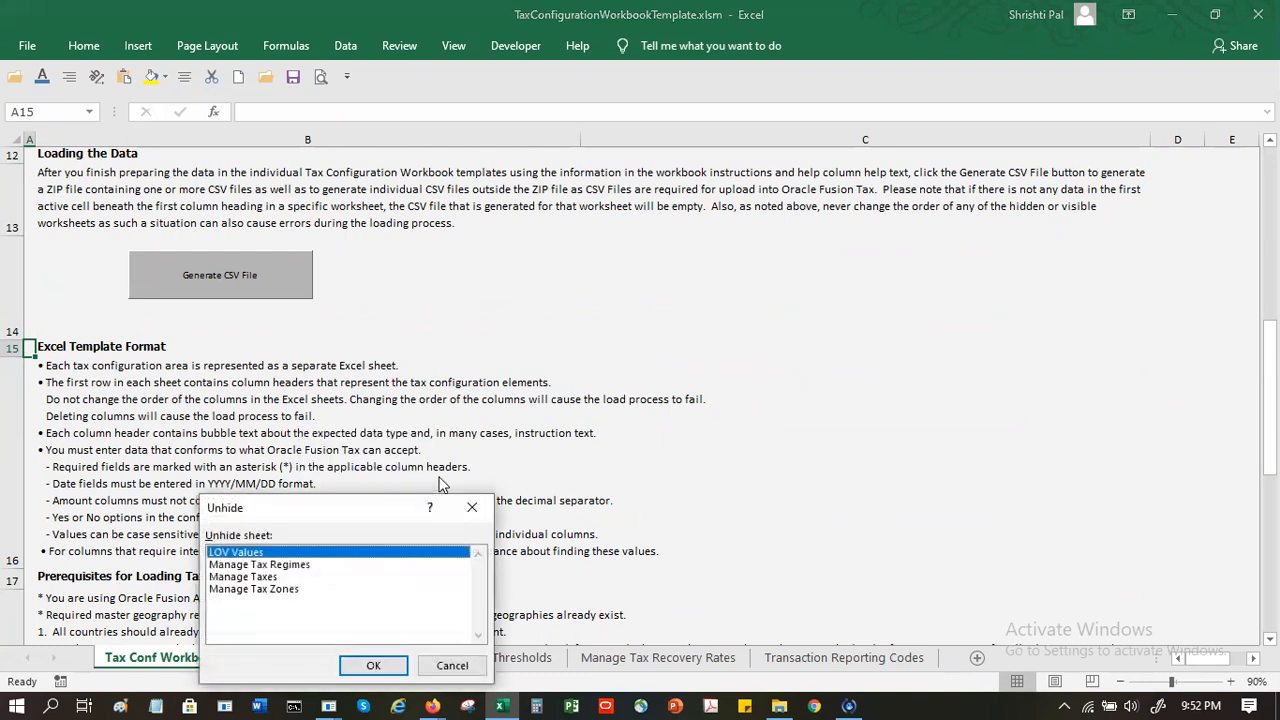
left_click(296, 566)
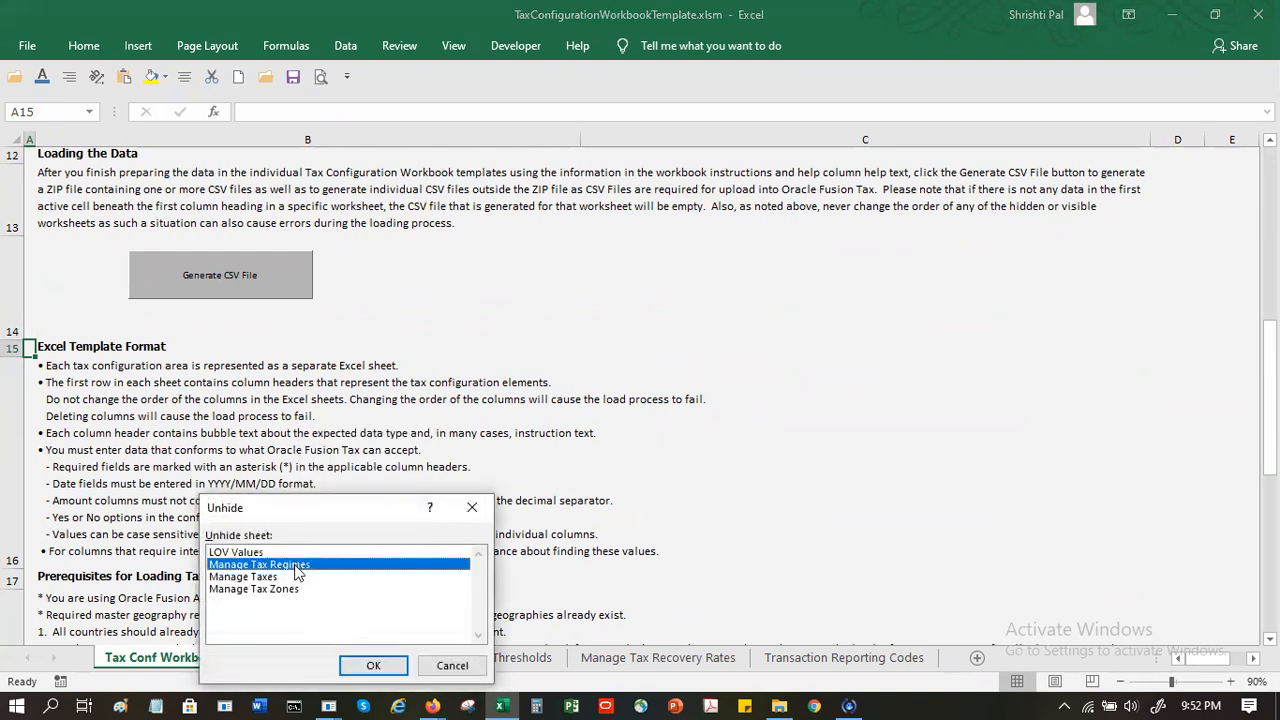
left_click(362, 665)
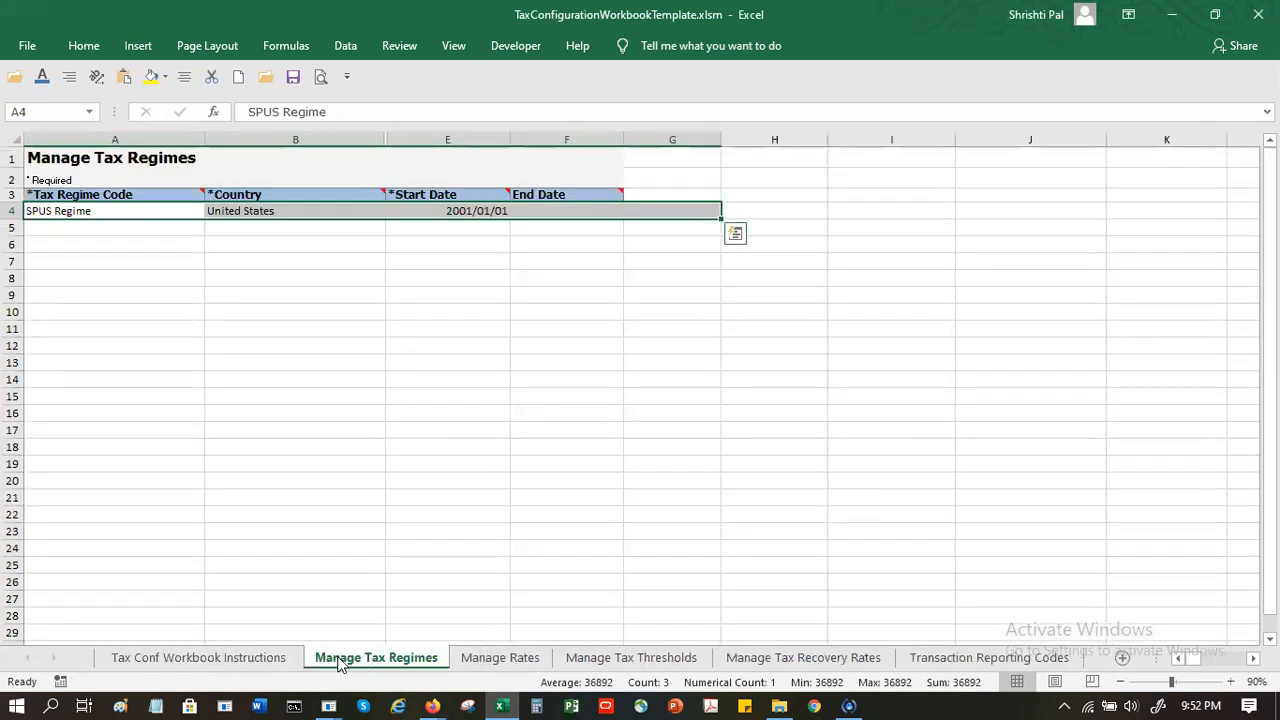
Unhide the Manage Taxes sheet in the workbook
right_click(340, 659)
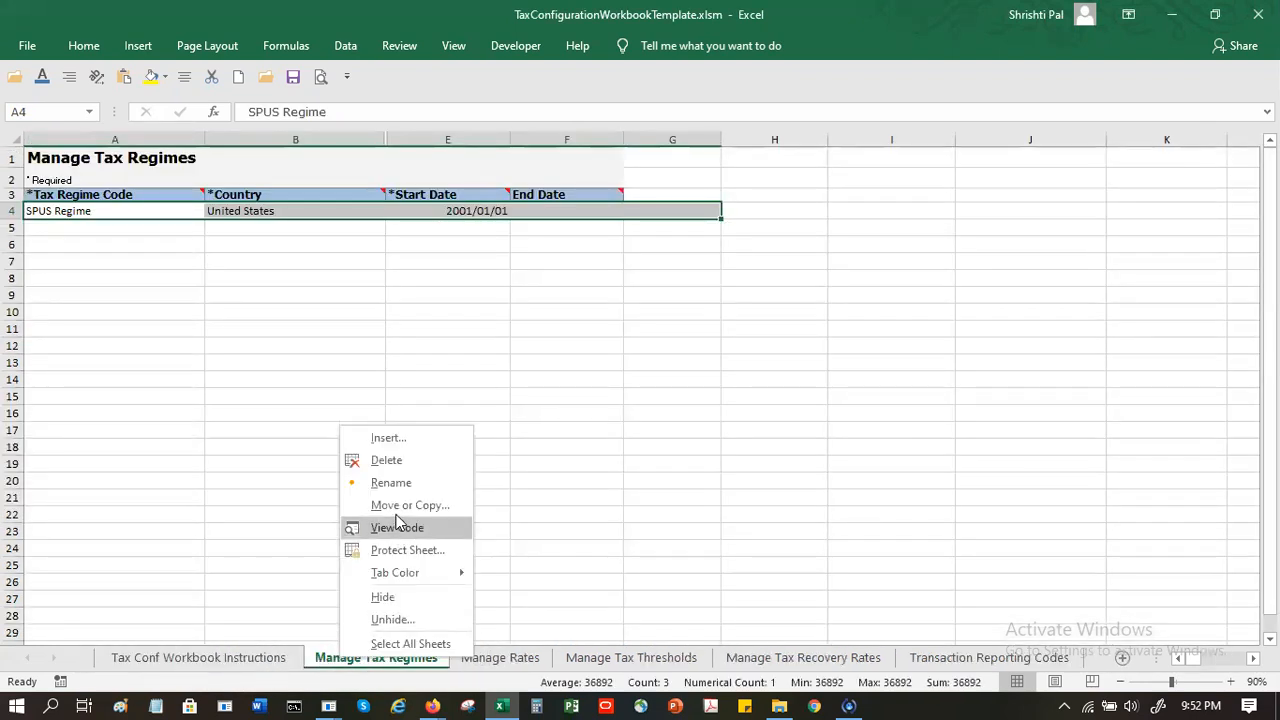
left_click(425, 618)
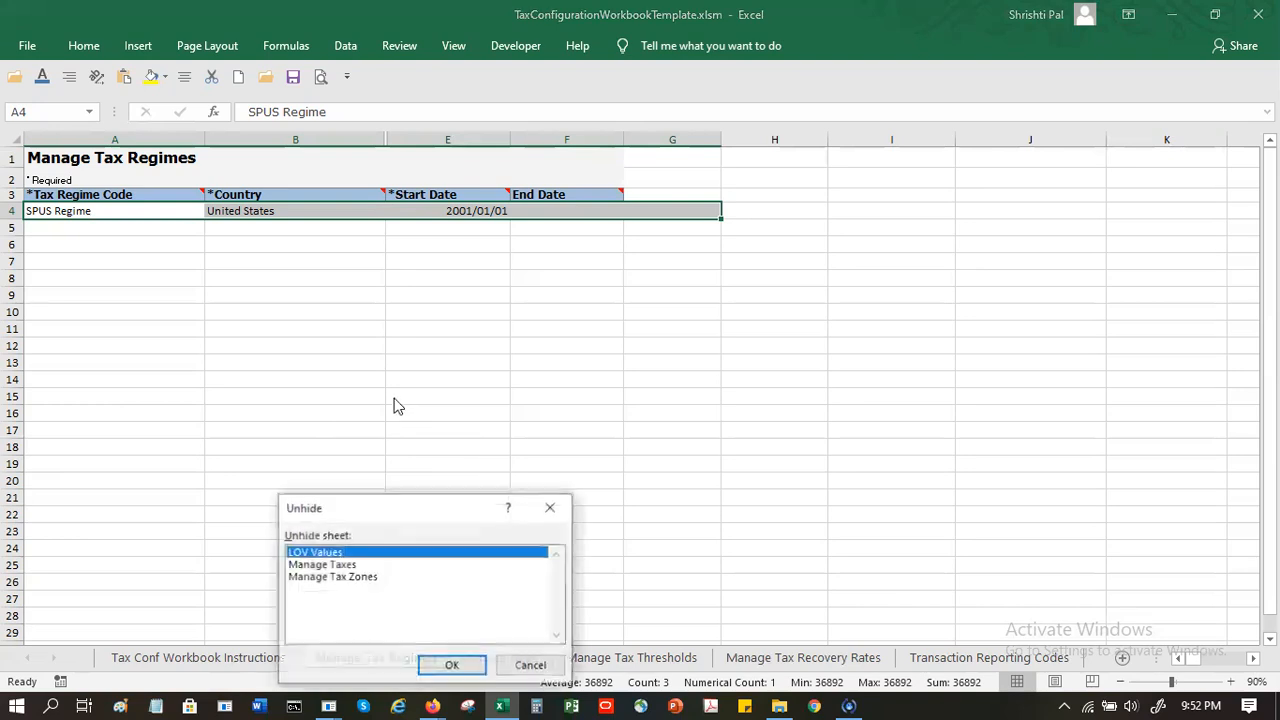
double_click(349, 566)
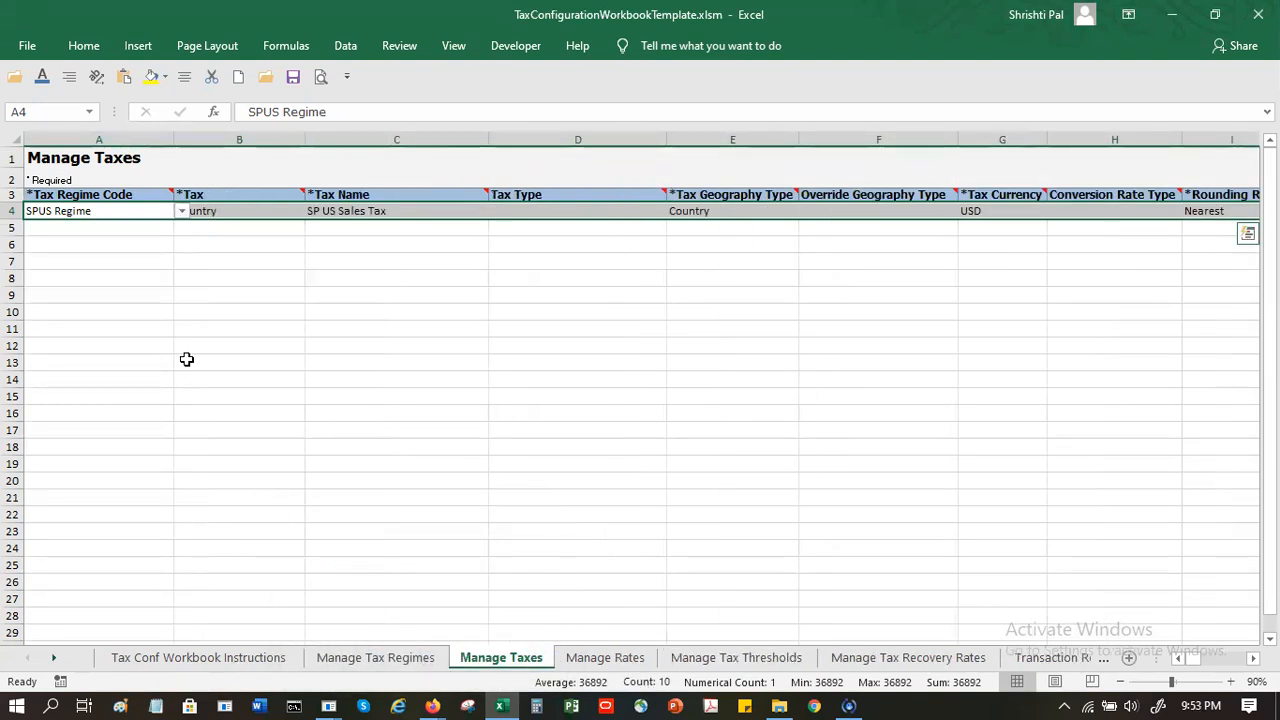
Show the Generate CSV File section of the instructions sheet and locate the tax configuration workbook archive among File Explorer's recent files
left_click(195, 658)
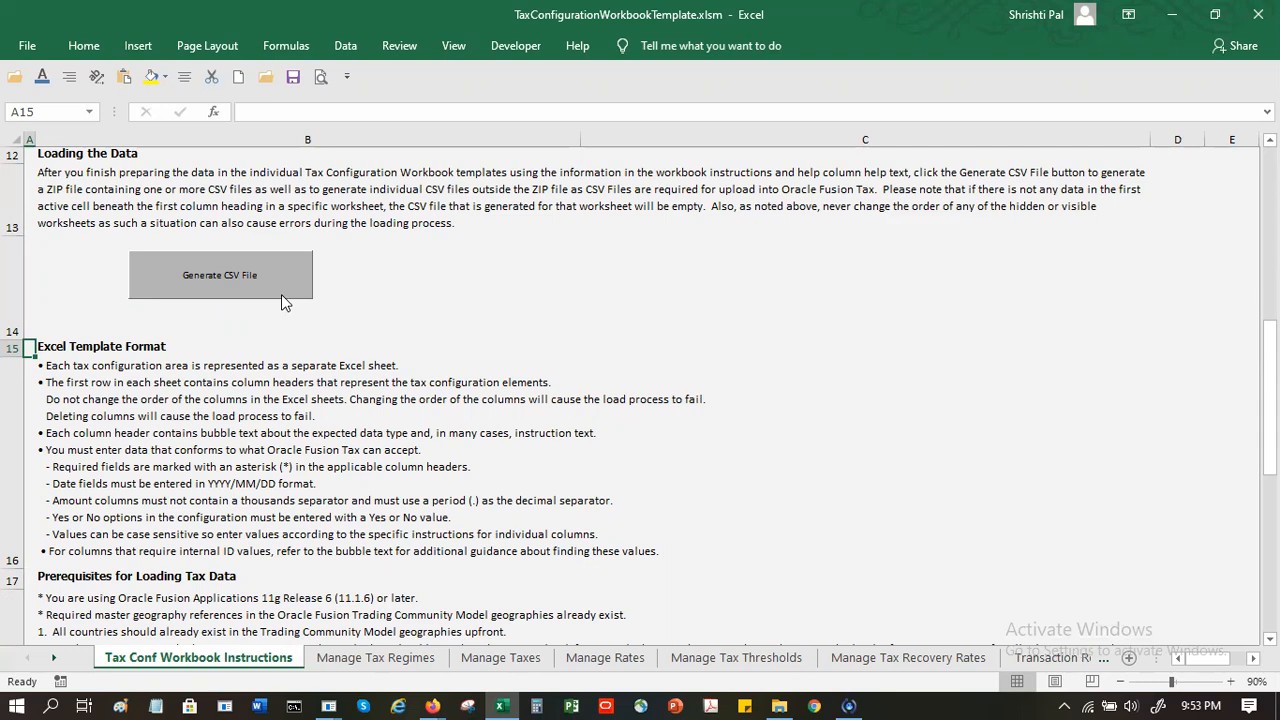
left_click(778, 704)
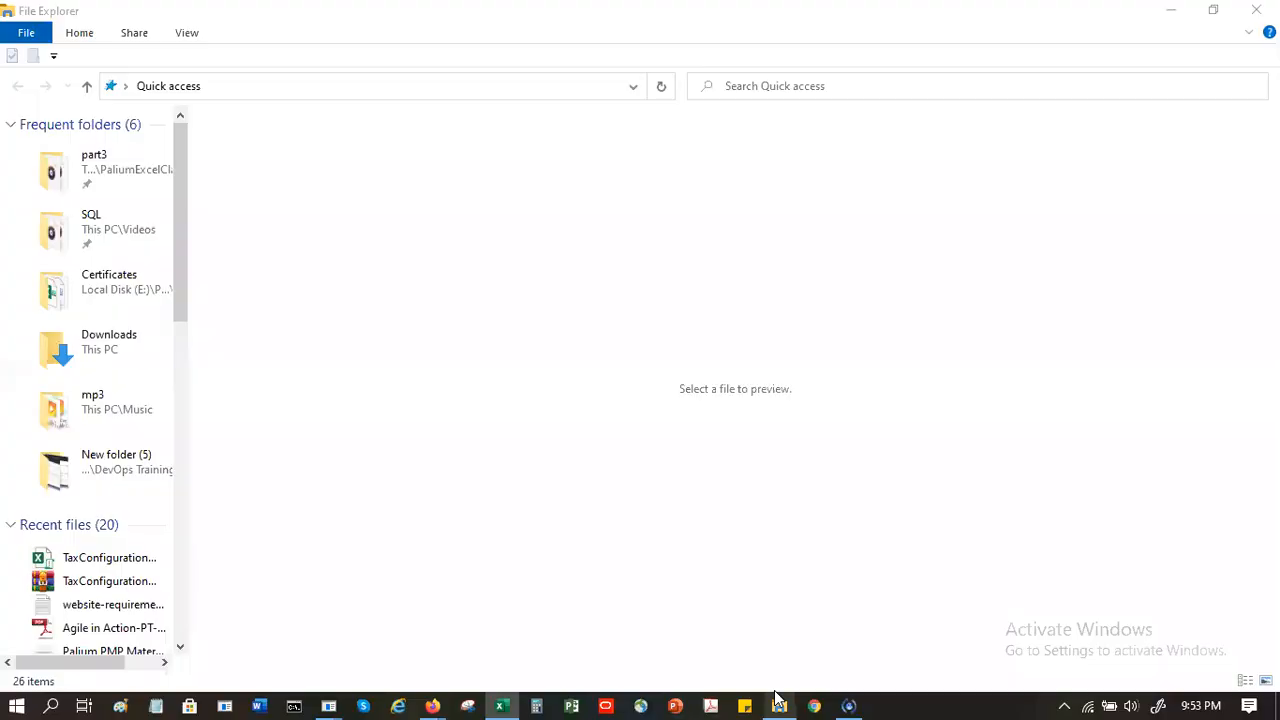
left_click(108, 586)
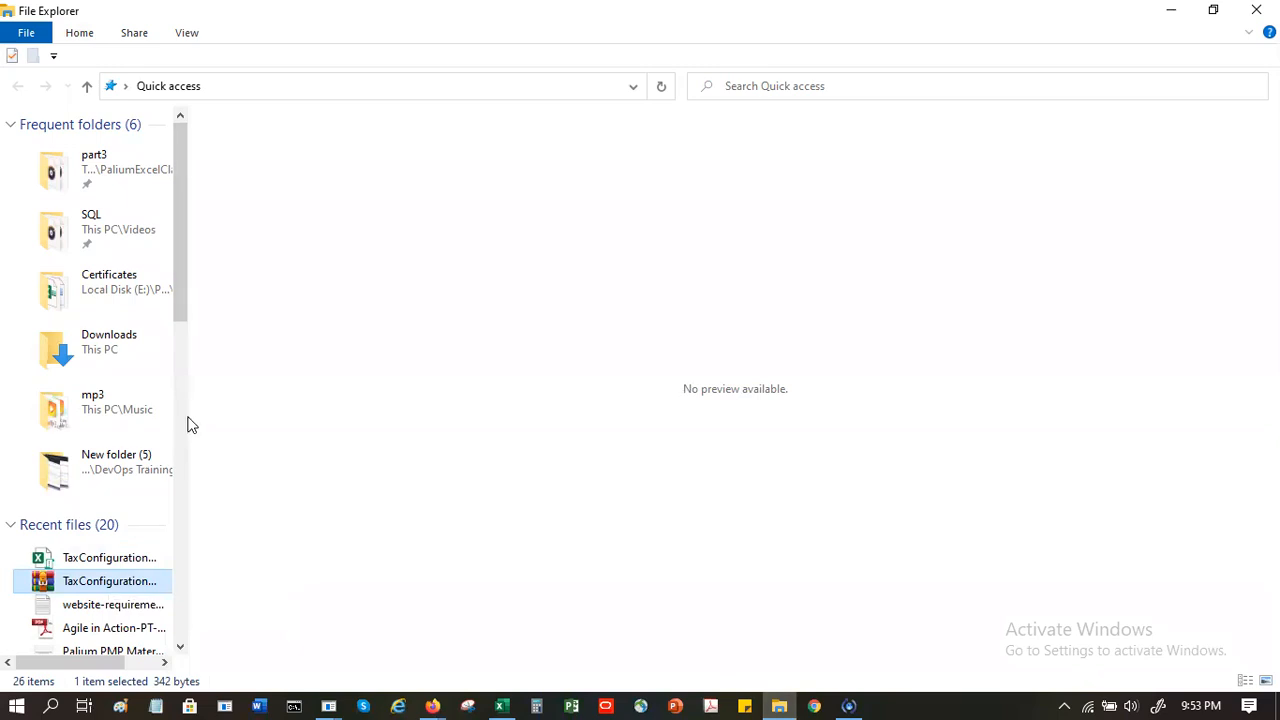
left_click_drag(188, 416, 377, 445)
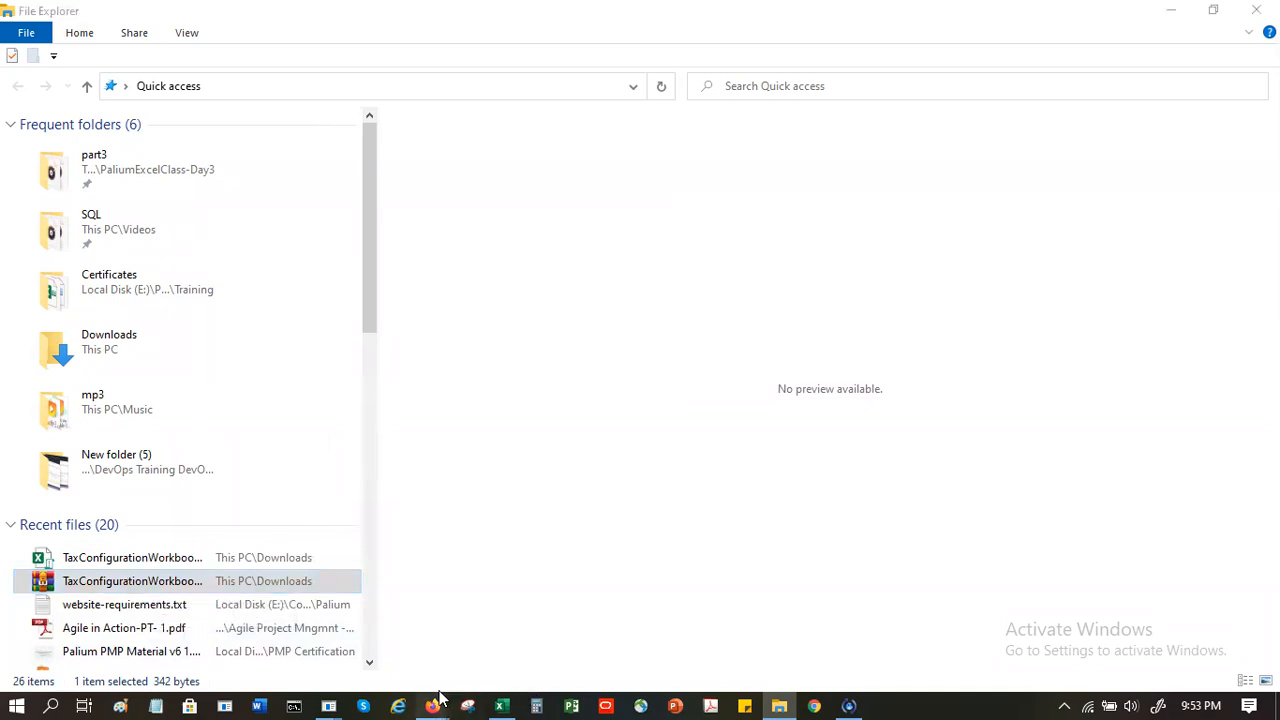
Switch to the Manage Tax Regimes page in Firefox, view the Upload Tax Configuration Workbook dialog and cancel it without choosing a file
mouse_move(432, 706)
left_click(390, 621)
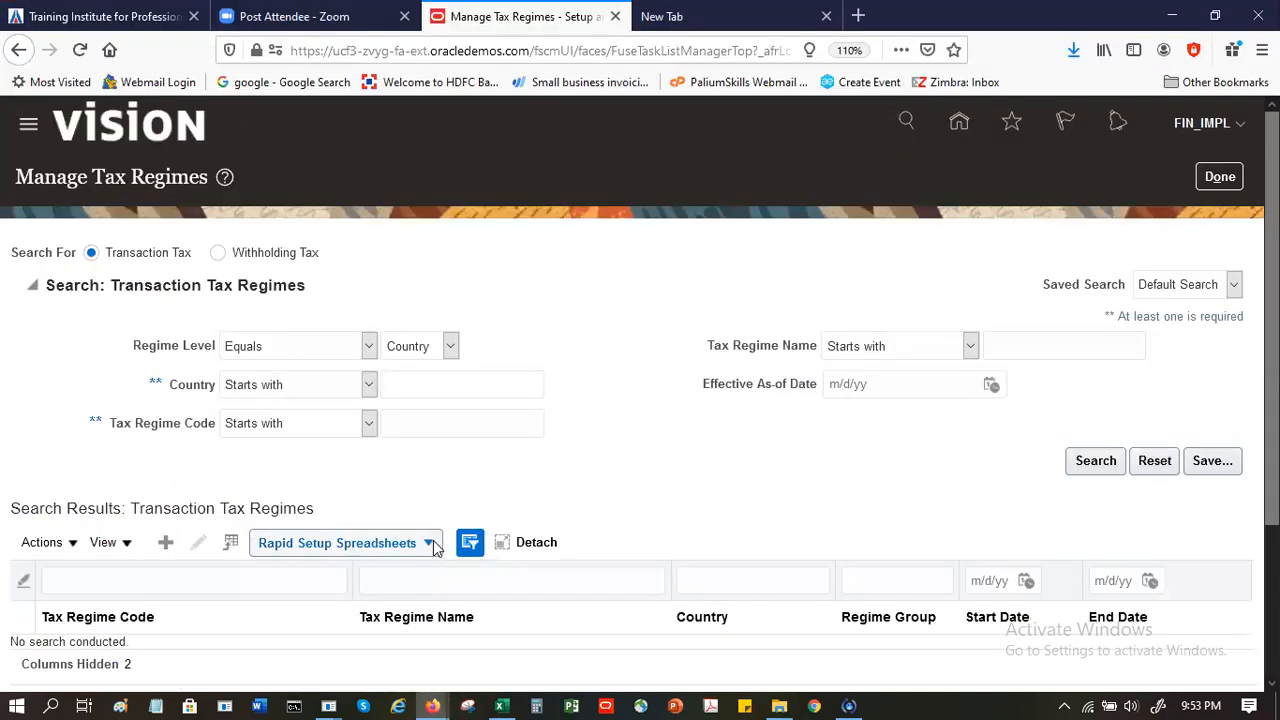
left_click(430, 542)
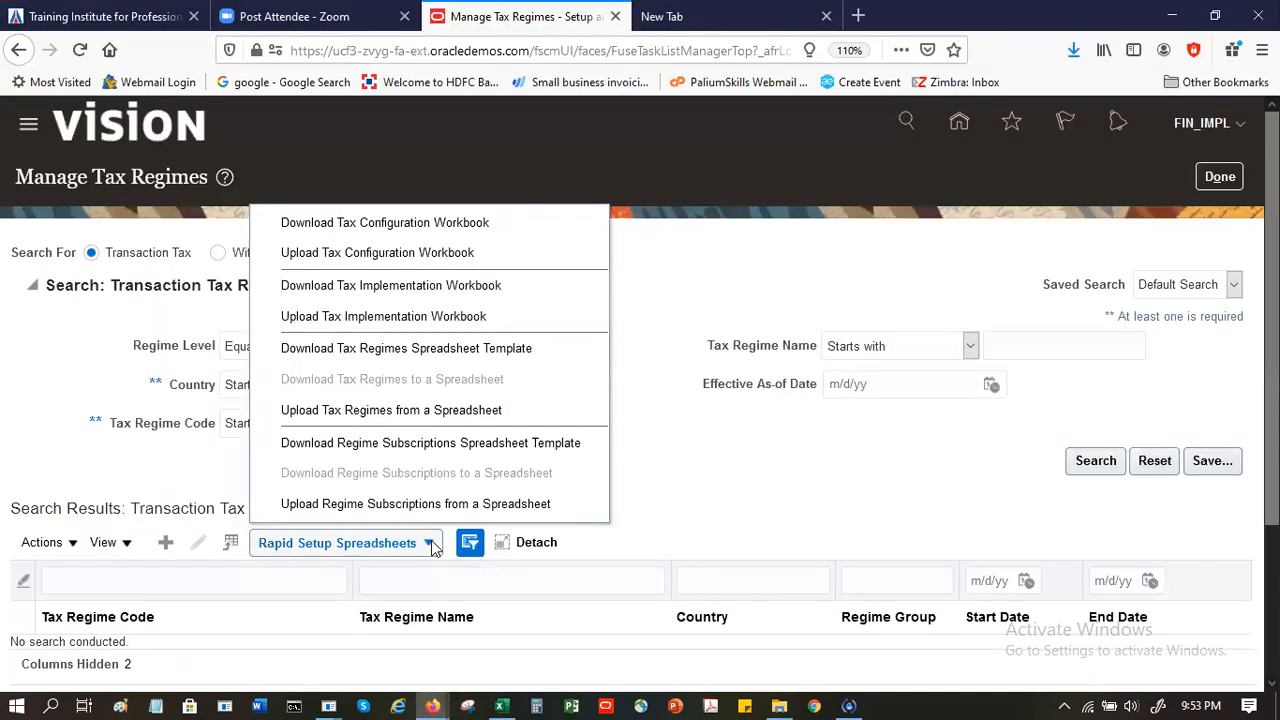
left_click(428, 256)
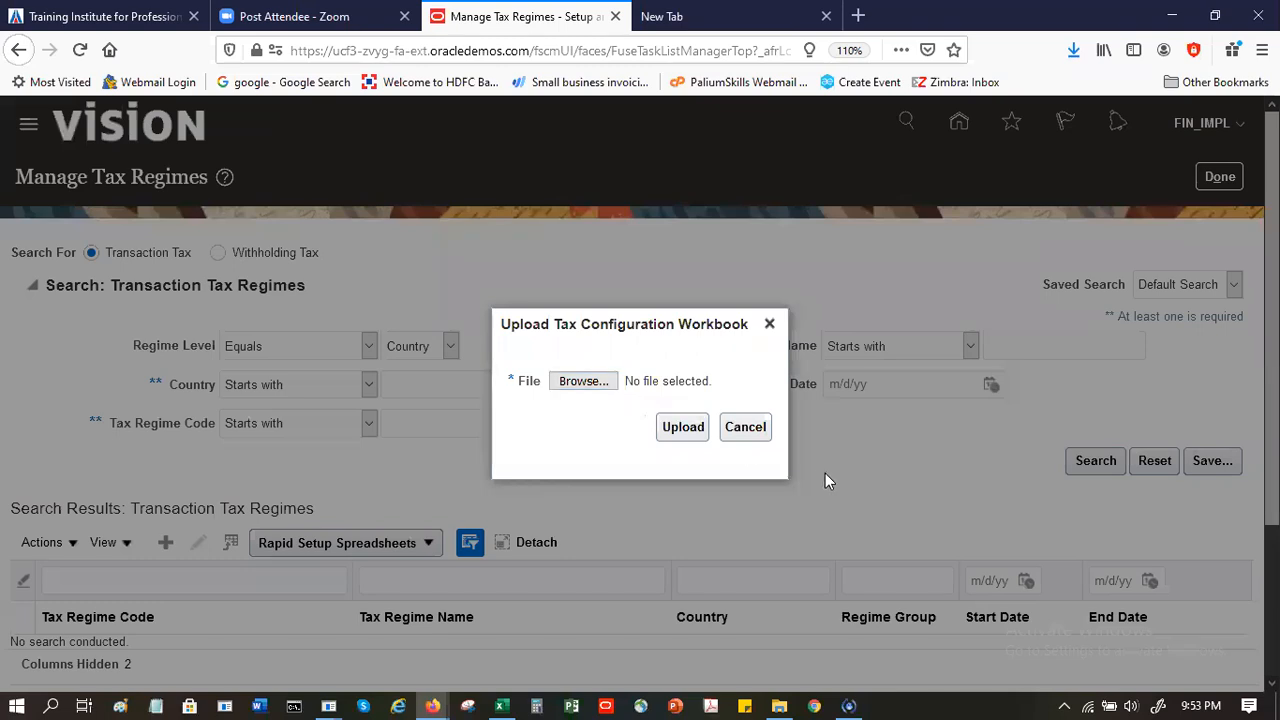
left_click(760, 430)
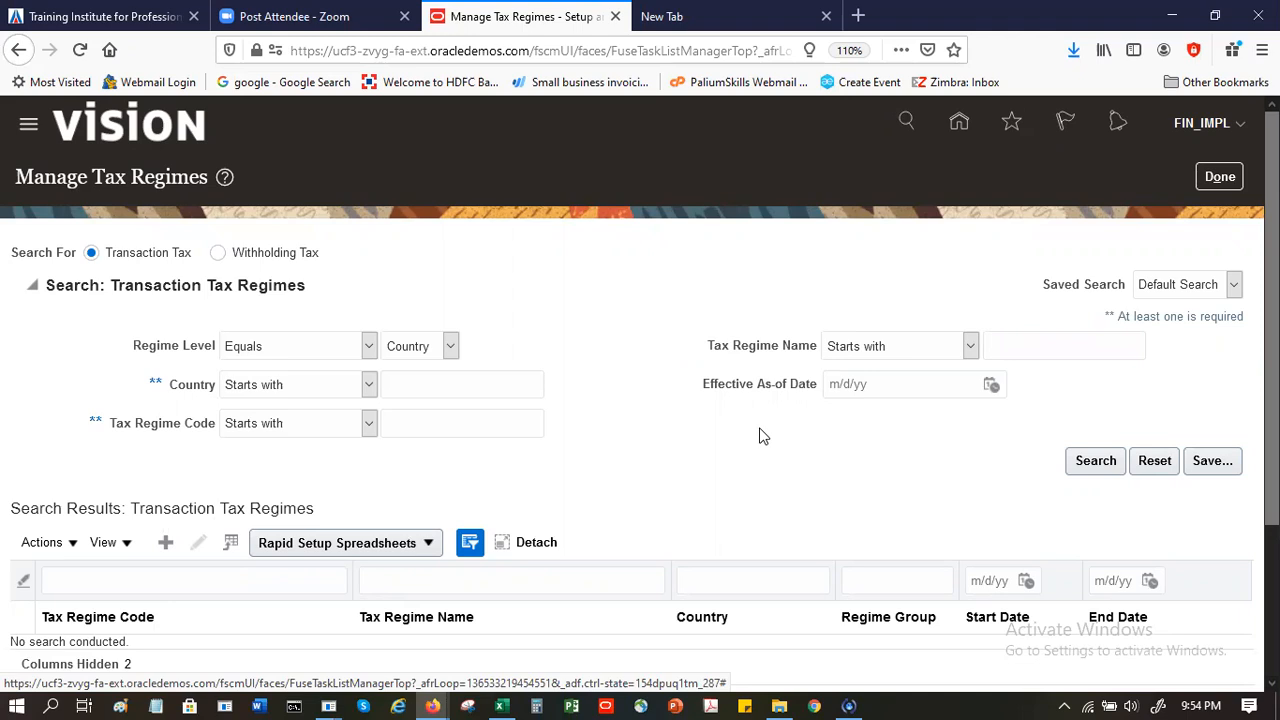
Review the rapid setup spreadsheet options, and show the Withholding Tax regime search before returning to Transaction Tax
left_click(420, 553)
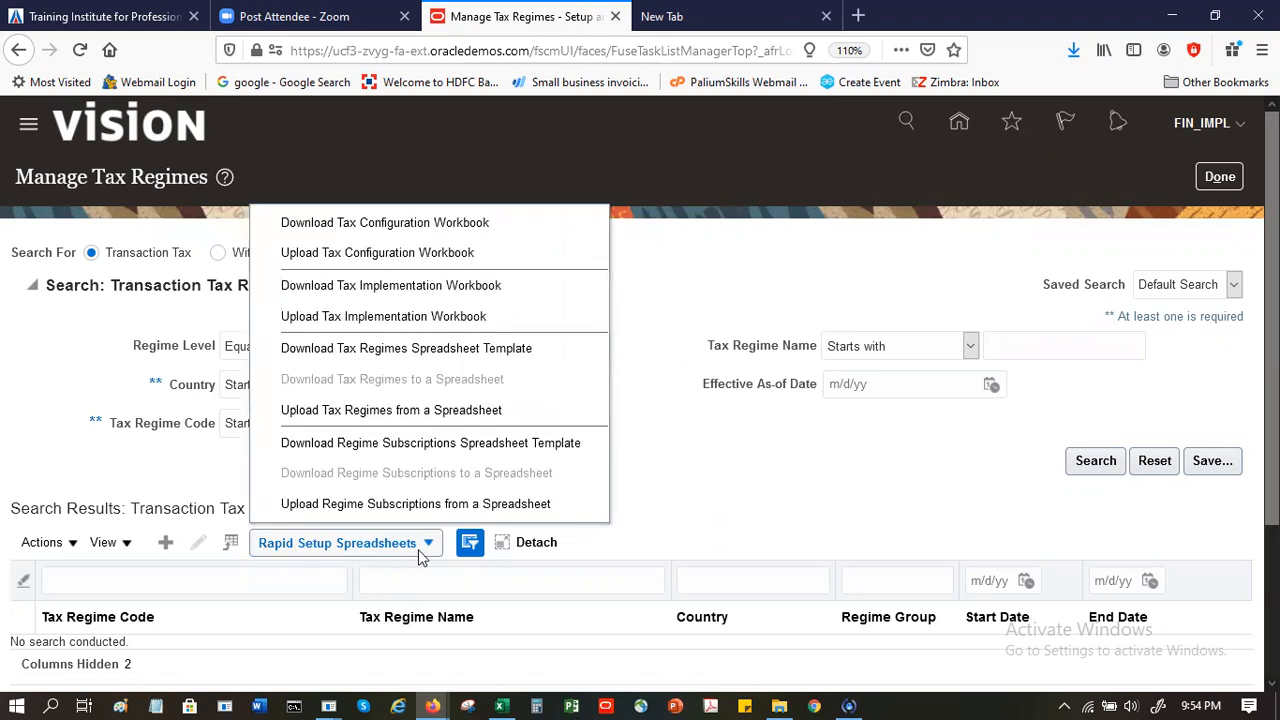
left_click(848, 483)
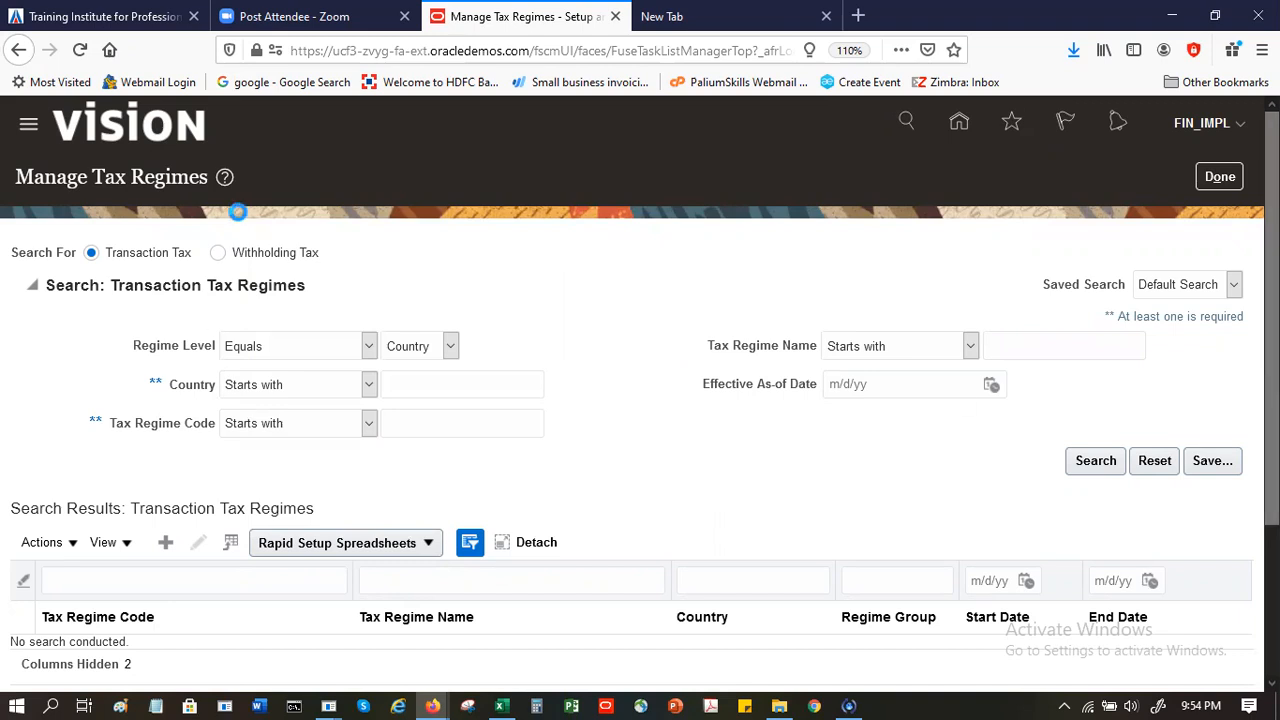
left_click(216, 255)
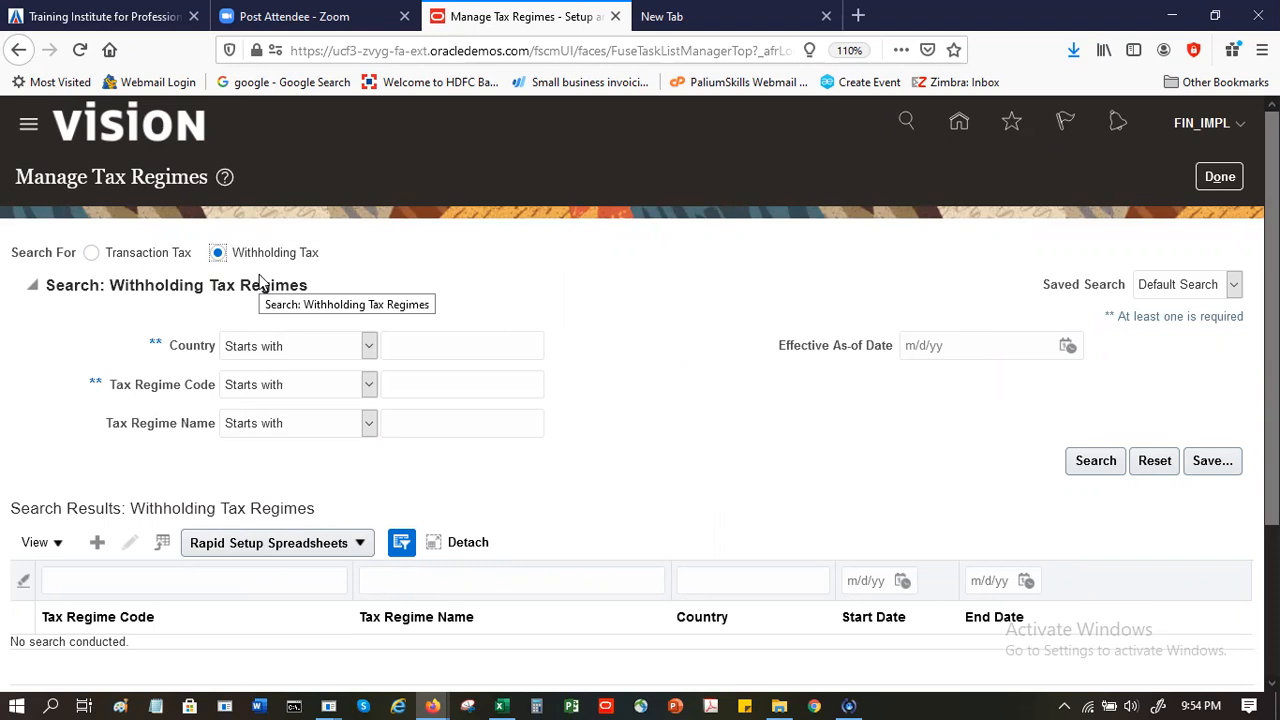
left_click(92, 253)
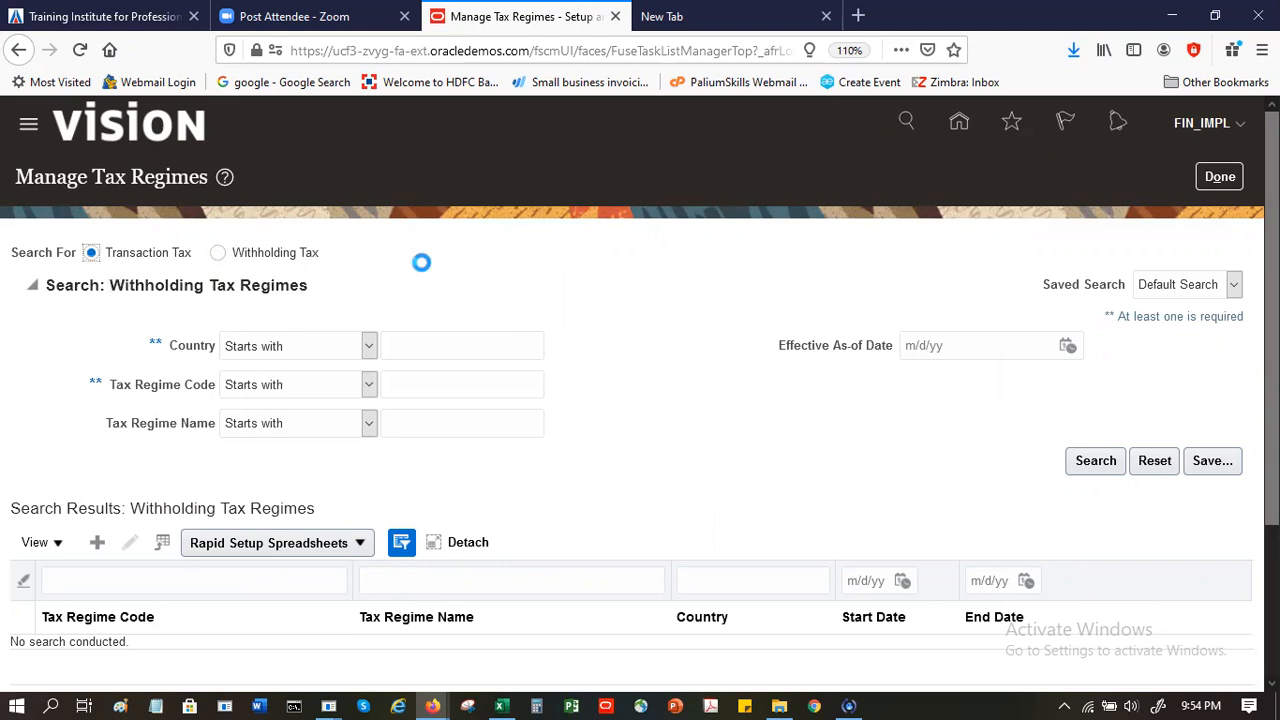